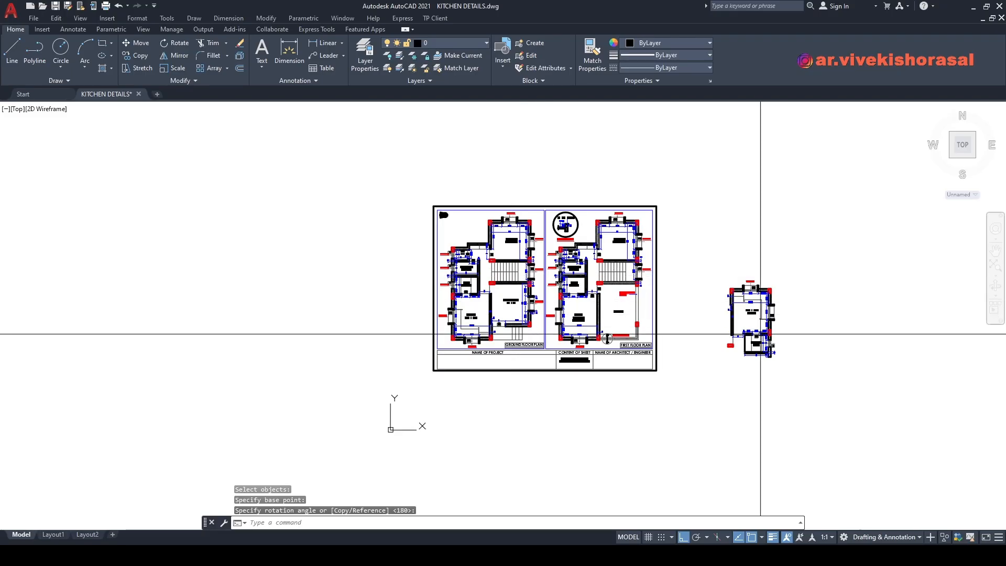
Step: Stretch the store's left inner wall line downward about 2'-6" past the room's lower wall
{"action": "scroll", "coordinate": [760, 333], "scroll_direction": "up", "scroll_amount": 6}
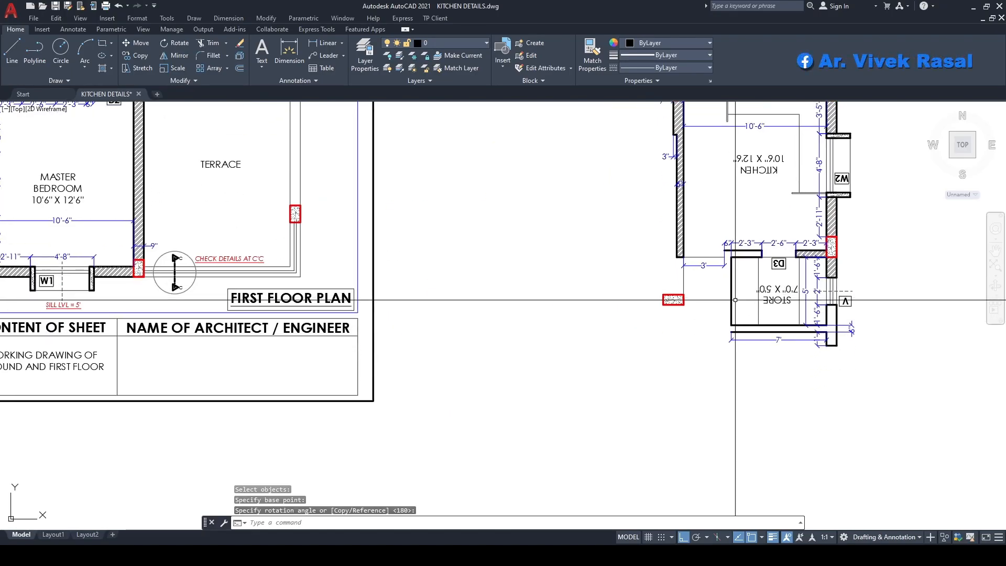
{"action": "middle_click_drag", "start_coordinate": [735, 300], "coordinate": [724, 270]}
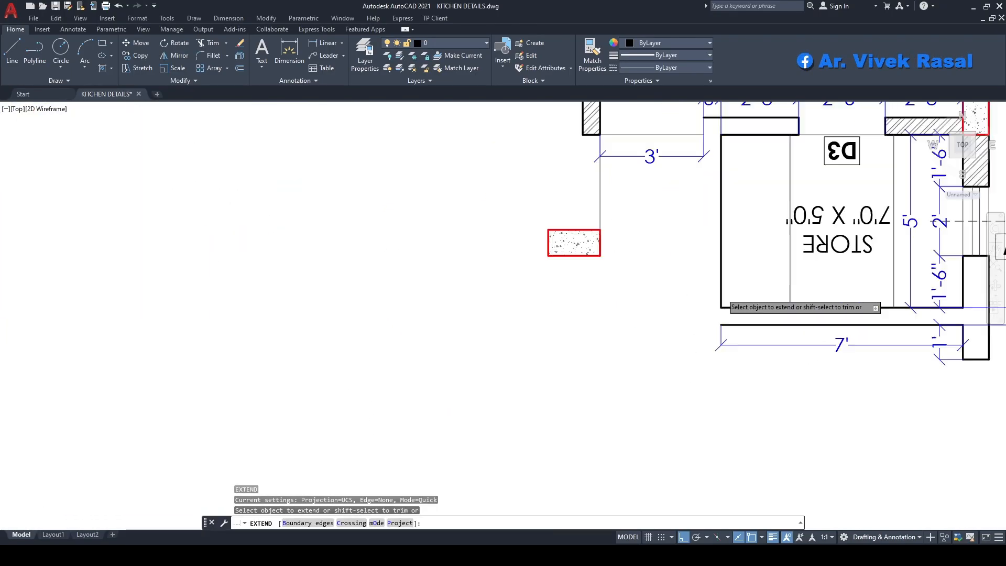
{"action": "scroll", "coordinate": [722, 281], "scroll_direction": "up", "scroll_amount": 2}
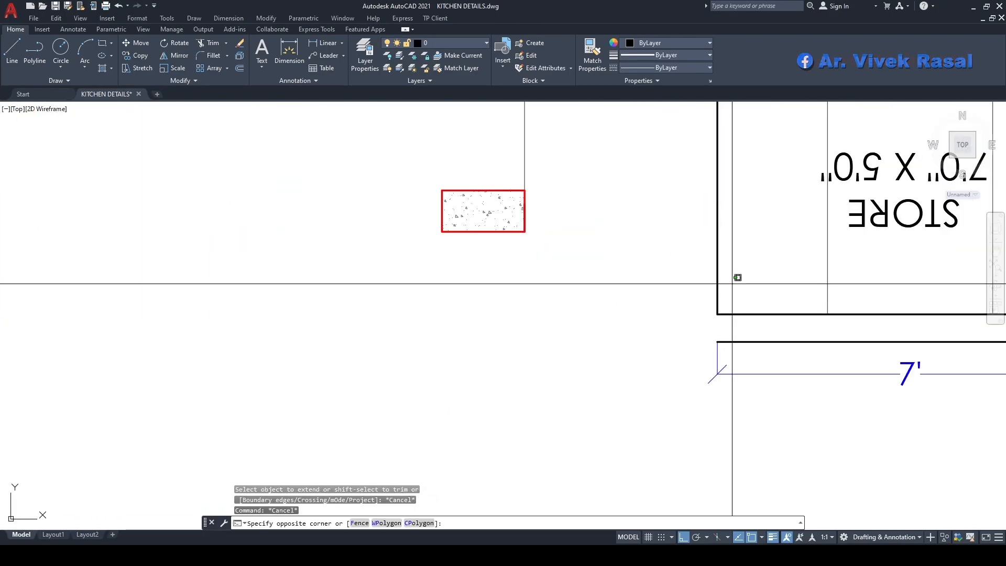
{"action": "left_click", "coordinate": [718, 303]}
{"action": "left_click", "coordinate": [717, 314]}
{"action": "scroll", "coordinate": [718, 314], "scroll_direction": "down", "scroll_amount": 2}
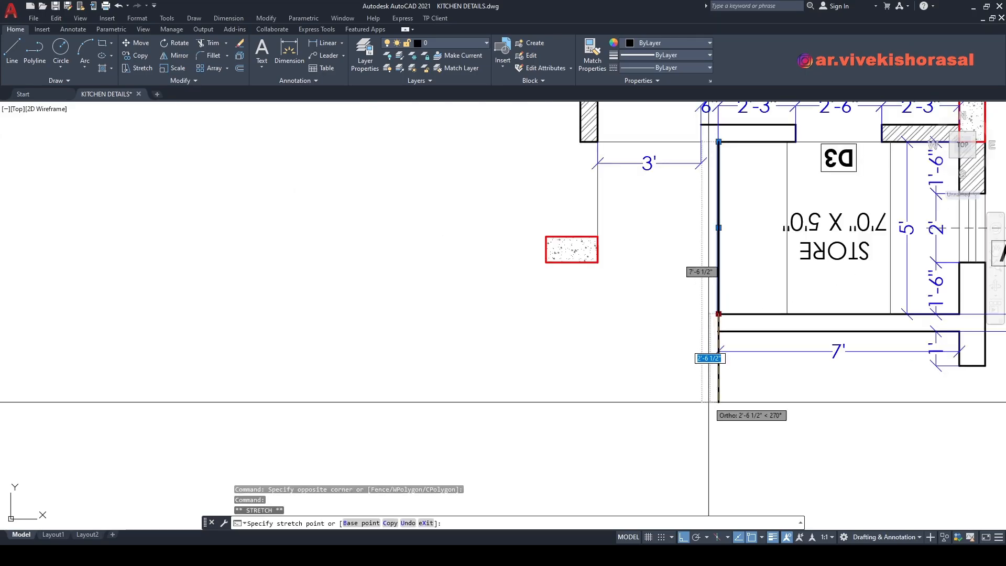
{"action": "key", "text": "Escape"}
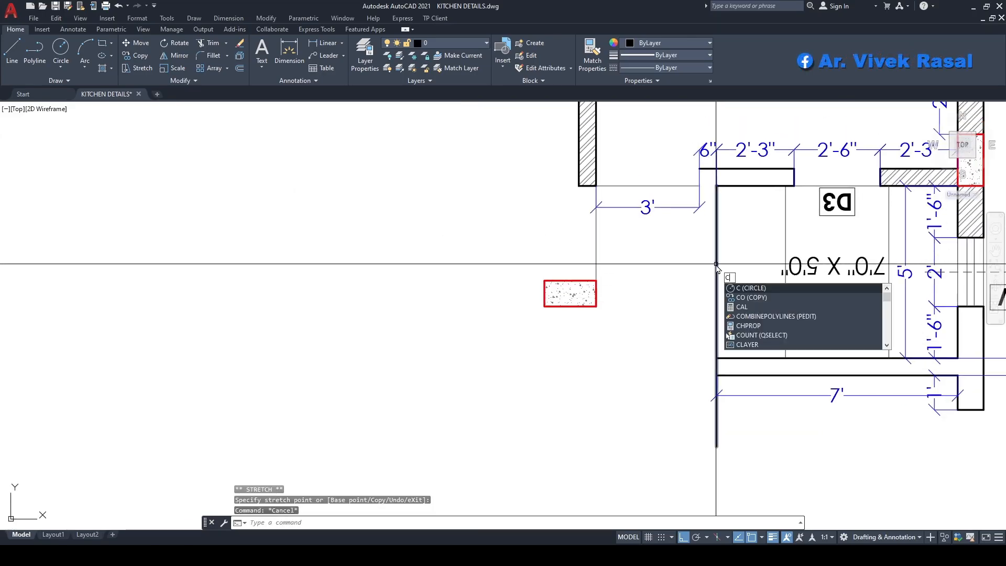
Step: Copy the lengthened wall line to the outer end of the 6" wall to form the store's outer left face
{"action": "key", "text": "Escape"}
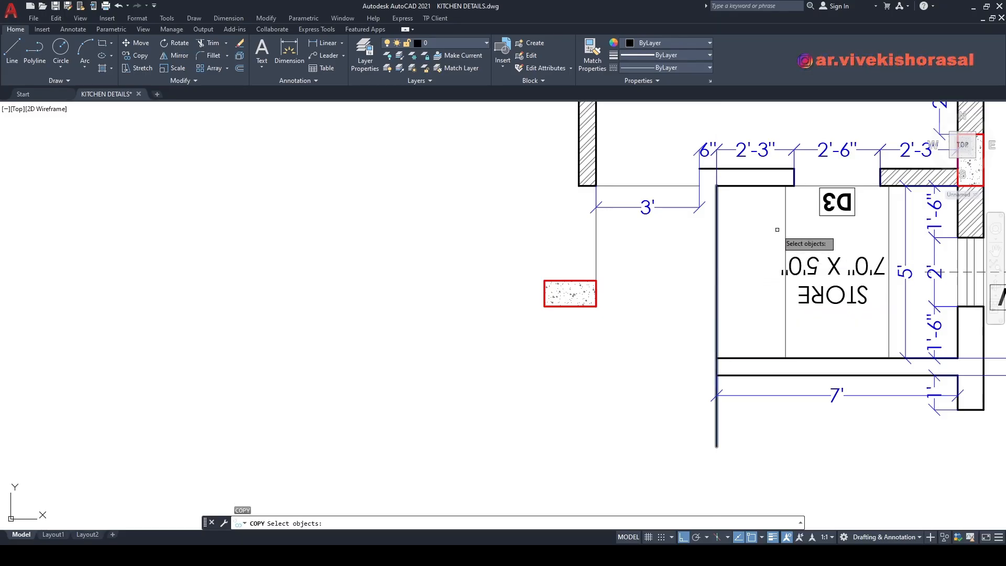
{"action": "left_click", "coordinate": [714, 205]}
{"action": "key", "text": "Return"}
{"action": "left_click", "coordinate": [716, 185]}
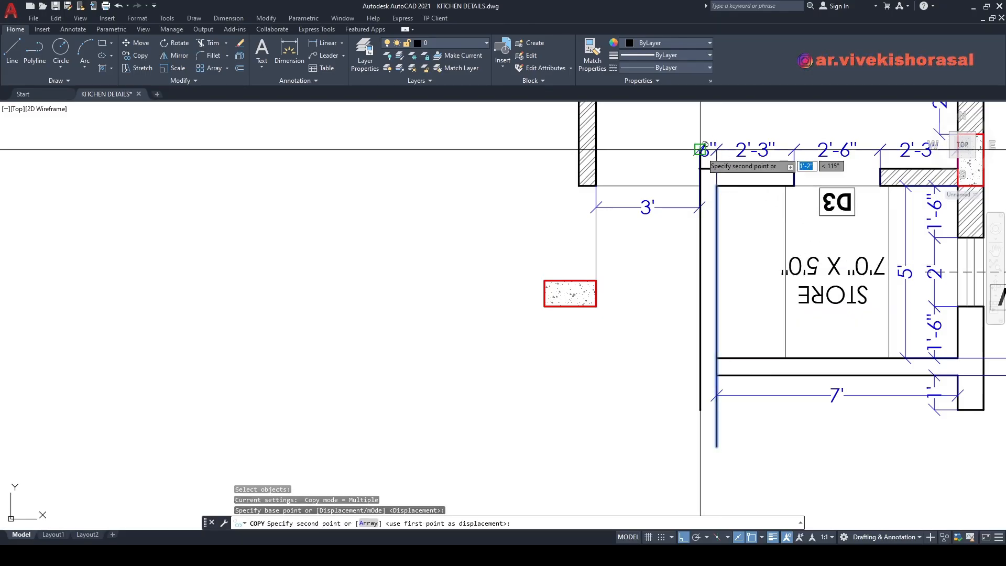
{"action": "left_click", "coordinate": [699, 168]}
{"action": "key", "text": "Return"}
{"action": "middle_click_drag", "start_coordinate": [687, 381], "coordinate": [684, 311]}
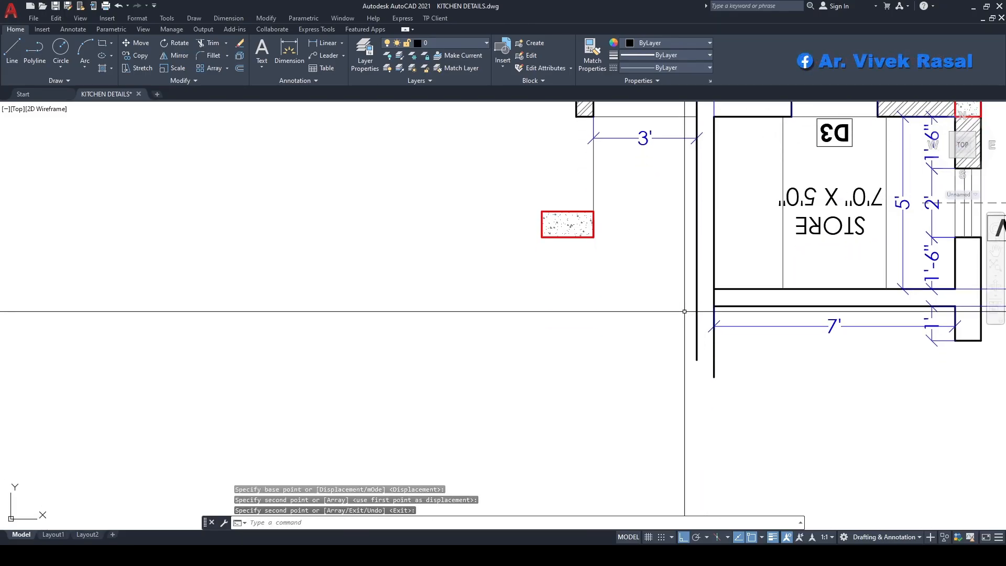
Step: Draw a zigzag break line as a polyline across the lower end of the store's left wall
{"action": "type", "text": "PL"}
{"action": "key", "text": "Return"}
{"action": "scroll", "coordinate": [693, 295], "scroll_direction": "up", "scroll_amount": 4}
{"action": "left_click", "coordinate": [673, 348]}
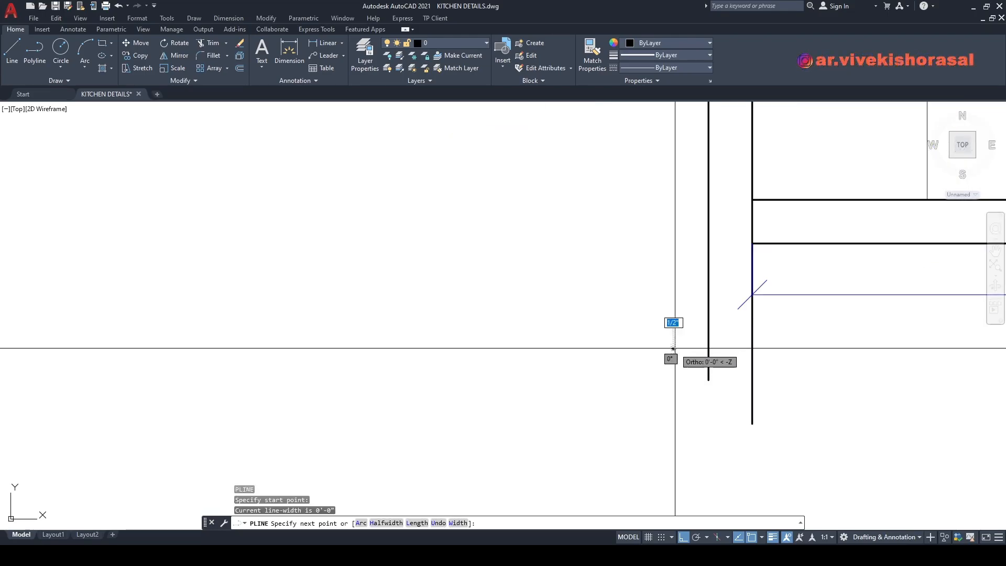
{"action": "left_click", "coordinate": [722, 343]}
{"action": "left_click", "coordinate": [723, 317]}
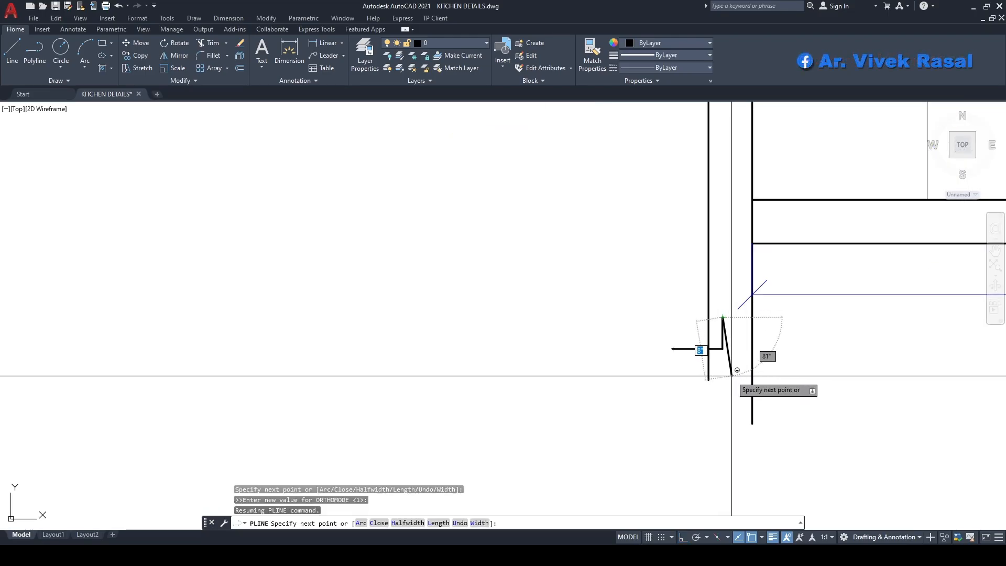
{"action": "left_click", "coordinate": [732, 378], "text": "shift"}
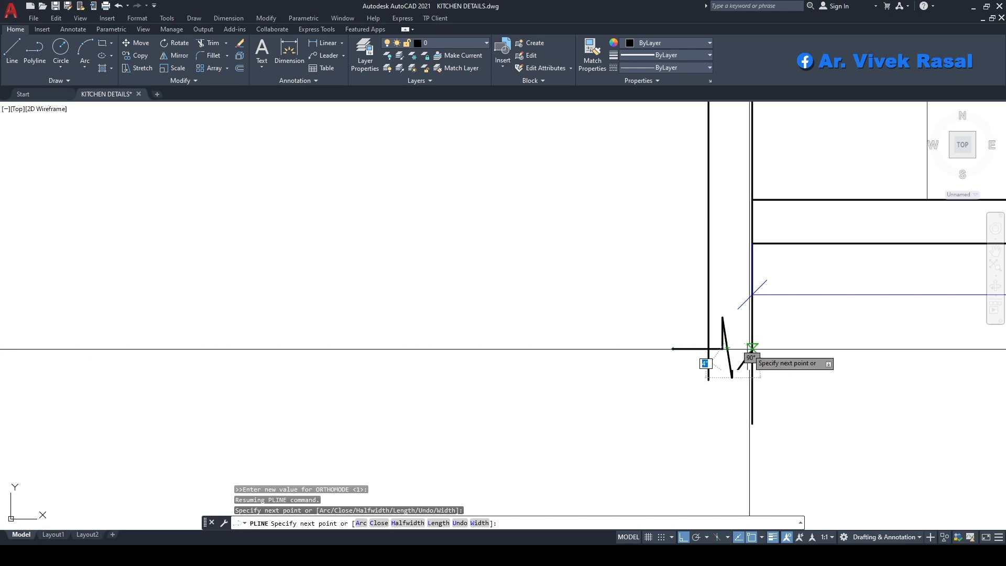
{"action": "left_click", "coordinate": [732, 347]}
{"action": "left_click", "coordinate": [775, 348]}
{"action": "key", "text": "Escape"}
{"action": "middle_click_drag", "start_coordinate": [763, 374], "coordinate": [741, 350]}
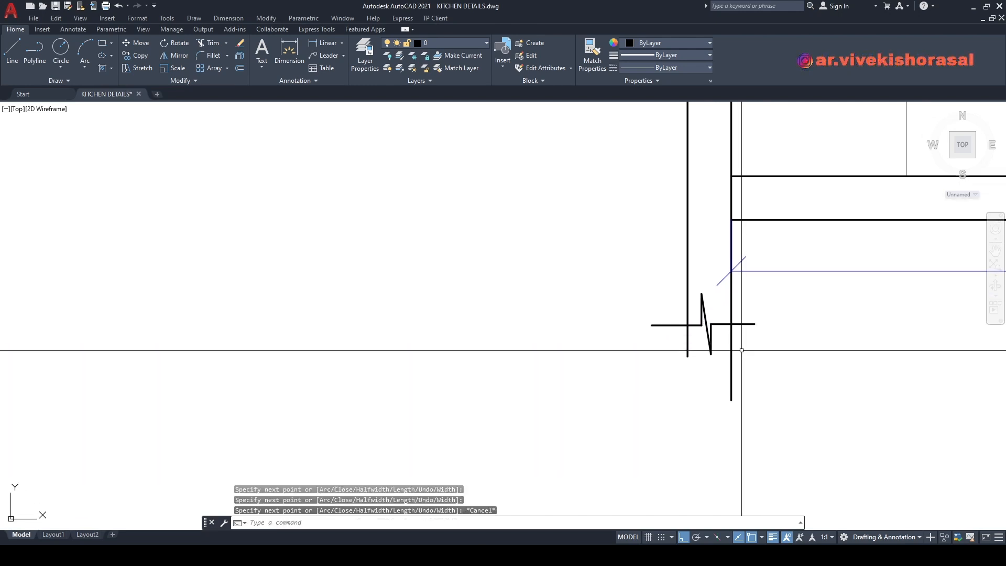
Step: Trim both left wall lines where they extend below the break line
{"action": "type", "text": "tr"}
{"action": "key", "text": "space"}
{"action": "left_click", "coordinate": [759, 391]}
{"action": "left_click", "coordinate": [722, 379]}
{"action": "scroll", "coordinate": [700, 351], "scroll_direction": "up", "scroll_amount": 4}
{"action": "left_click", "coordinate": [693, 345]}
{"action": "left_click", "coordinate": [644, 323]}
{"action": "key", "text": "space"}
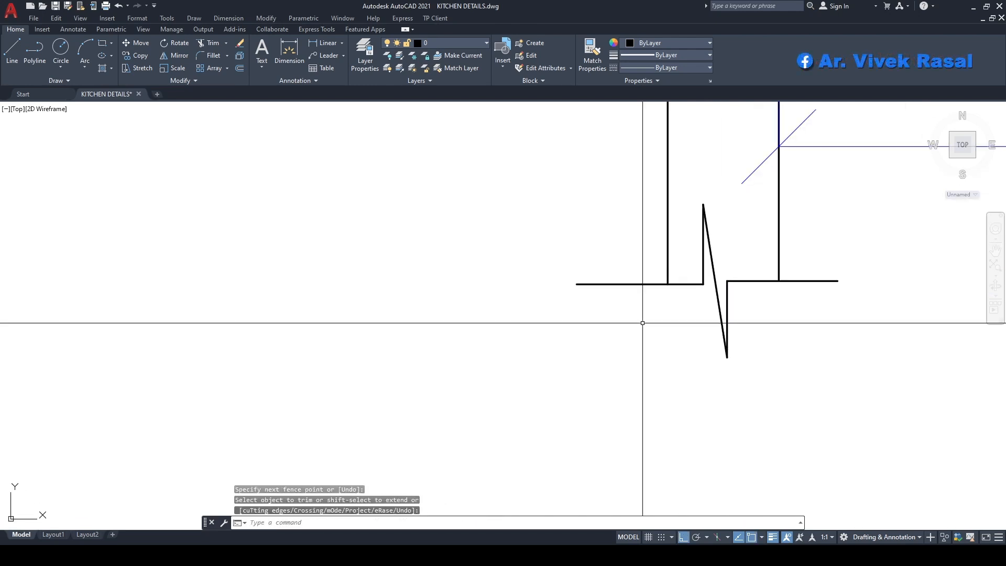
Step: Copy the break line horizontally to the lower end of the store's right wall
{"action": "type", "text": "co"}
{"action": "key", "text": "space"}
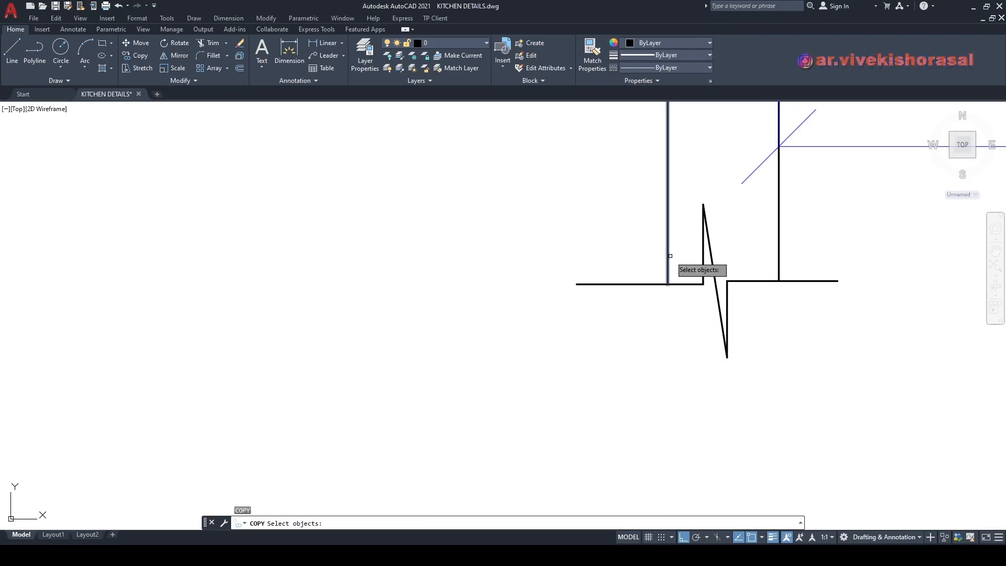
{"action": "left_click", "coordinate": [600, 265]}
{"action": "key", "text": "space"}
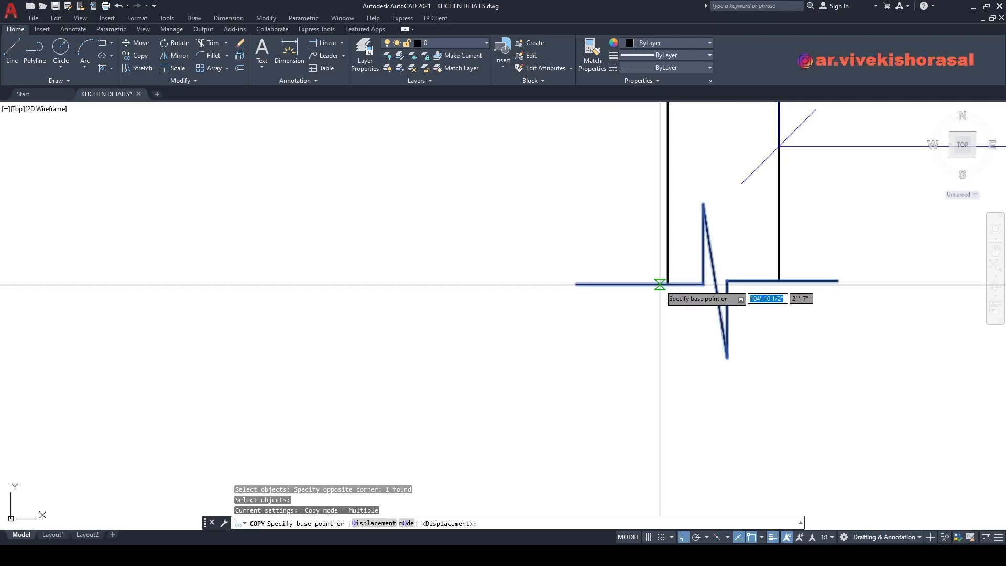
{"action": "left_click", "coordinate": [660, 285]}
{"action": "scroll", "coordinate": [524, 286], "scroll_direction": "down", "scroll_amount": 6}
{"action": "middle_click_drag", "start_coordinate": [790, 323], "coordinate": [341, 360]}
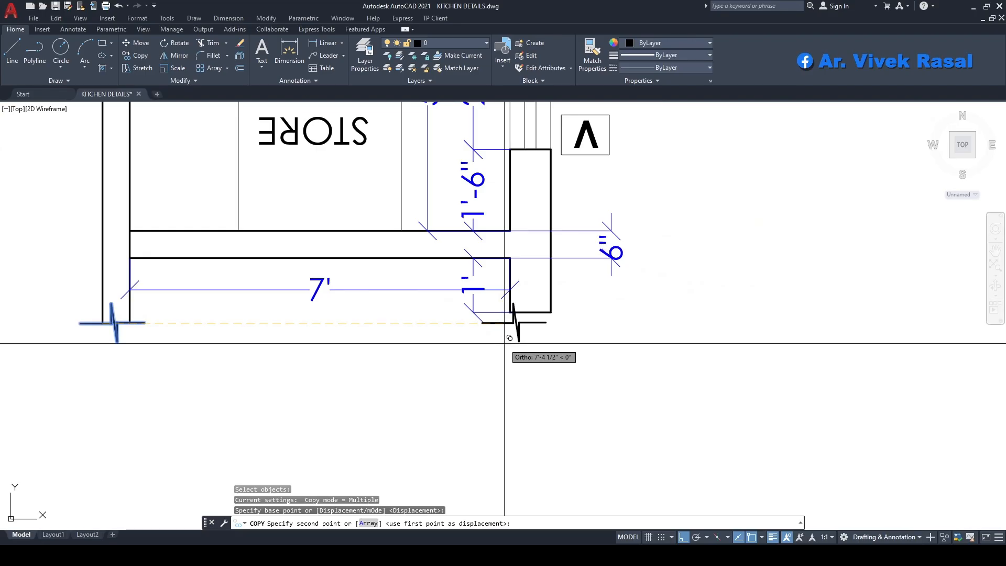
{"action": "key", "text": "space"}
{"action": "mouse_move", "coordinate": [505, 305]}
{"action": "middle_mouse_down"}
{"action": "mouse_move", "coordinate": [555, 312]}
{"action": "mouse_move", "coordinate": [632, 278]}
{"action": "middle_mouse_up"}
{"action": "scroll", "coordinate": [558, 319], "scroll_direction": "up", "scroll_amount": 5}
{"action": "left_click", "coordinate": [583, 330]}
{"action": "left_click", "coordinate": [575, 306]}
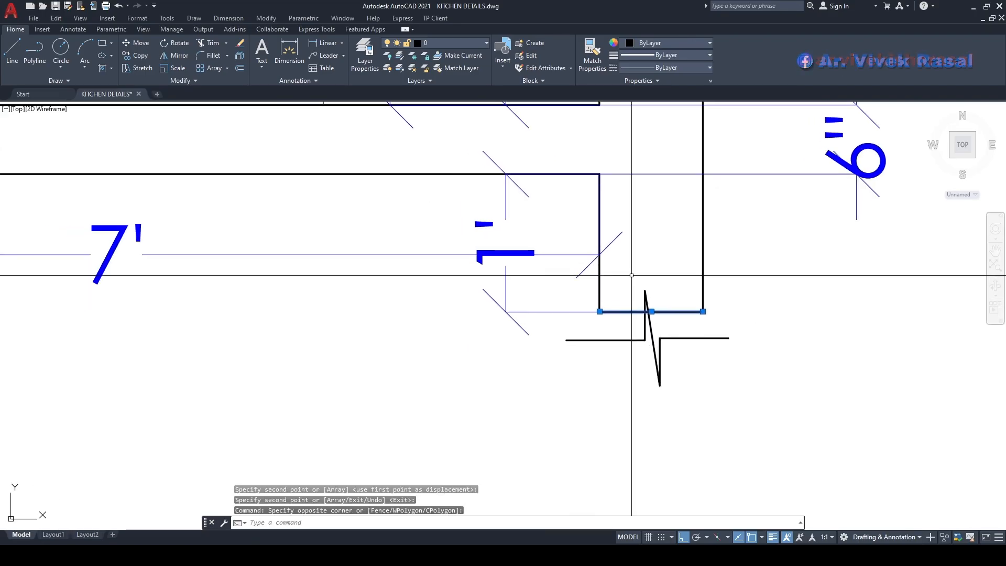
{"action": "key", "text": "Escape"}
{"action": "key", "text": "Escape"}
Step: Copy the ventilator lines from the store in the ground floor plan to the empty area below the separate kitchen plan's 7' dimension
{"action": "scroll", "coordinate": [635, 304], "scroll_direction": "down", "scroll_amount": 10}
{"action": "middle_click_drag", "start_coordinate": [526, 284], "coordinate": [930, 330]}
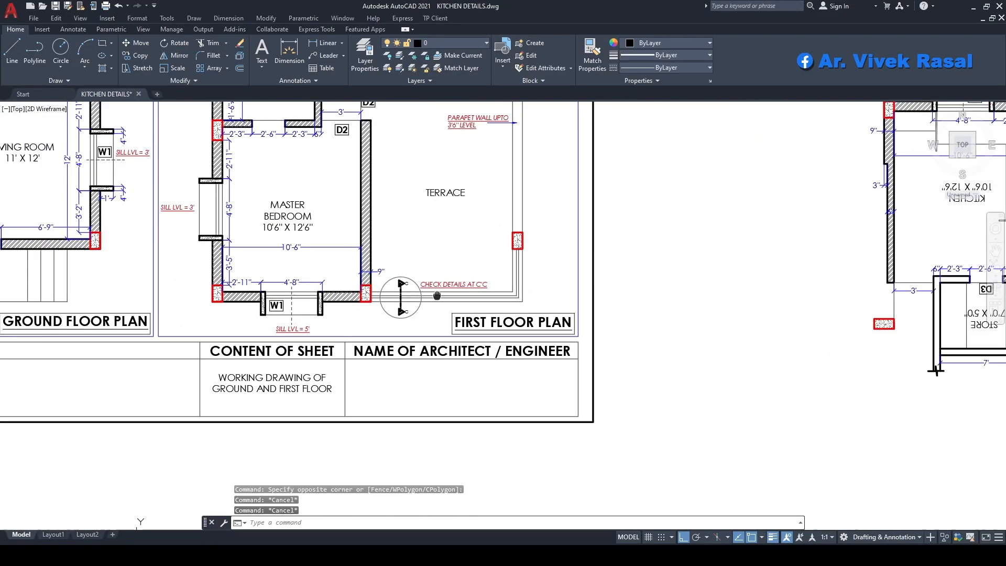
{"action": "middle_click_drag", "start_coordinate": [419, 283], "coordinate": [1000, 444]}
{"action": "mouse_move", "coordinate": [379, 220]}
{"action": "middle_mouse_down"}
{"action": "mouse_move", "coordinate": [471, 267]}
{"action": "mouse_move", "coordinate": [526, 271]}
{"action": "middle_mouse_up"}
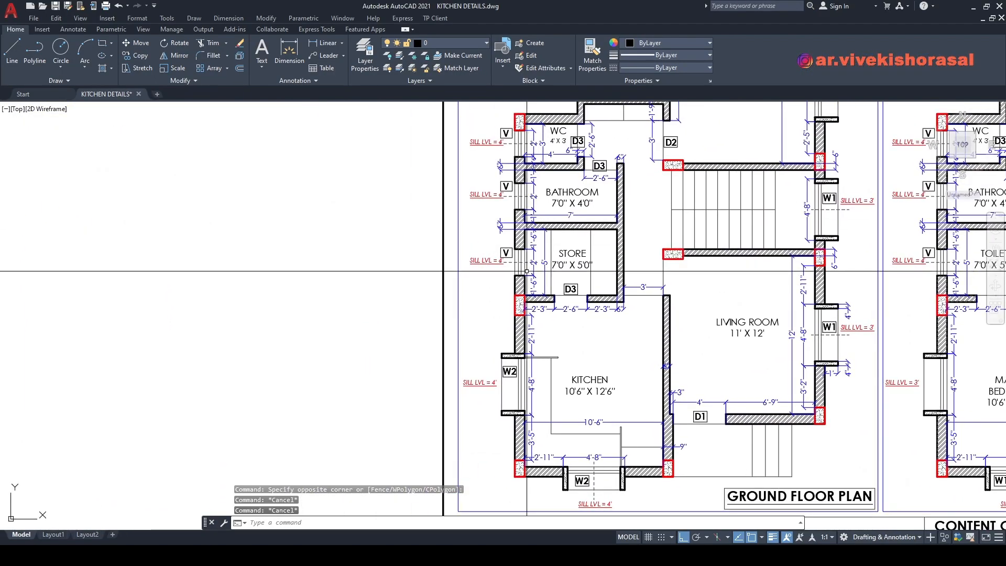
{"action": "right_click", "coordinate": [511, 271]}
{"action": "left_click", "coordinate": [530, 278]}
{"action": "scroll", "coordinate": [518, 273], "scroll_direction": "up", "scroll_amount": 8}
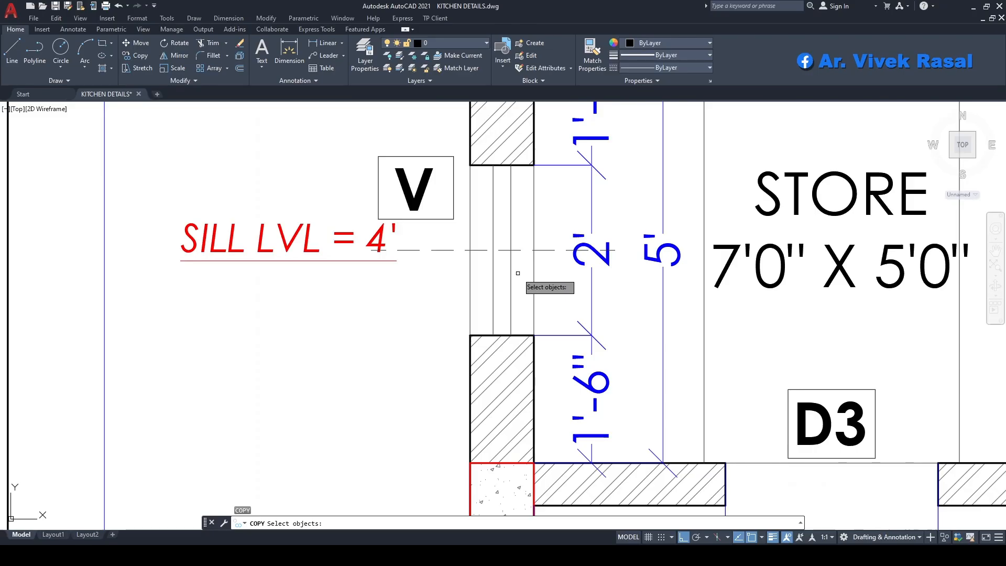
{"action": "left_click", "coordinate": [546, 295]}
{"action": "left_click", "coordinate": [429, 287]}
{"action": "right_click", "coordinate": [432, 294]}
{"action": "left_click", "coordinate": [470, 335]}
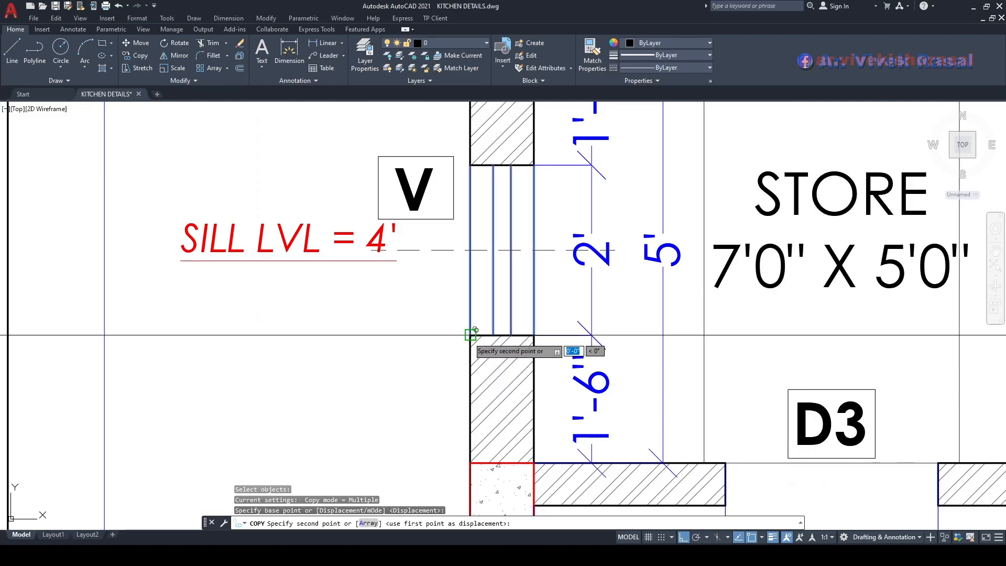
{"action": "scroll", "coordinate": [474, 275], "scroll_direction": "down", "scroll_amount": 9}
{"action": "scroll", "coordinate": [465, 245], "scroll_direction": "up", "scroll_amount": 8}
{"action": "scroll", "coordinate": [495, 282], "scroll_direction": "down", "scroll_amount": 8}
{"action": "middle_click_drag", "start_coordinate": [901, 415], "coordinate": [587, 343]}
{"action": "scroll", "coordinate": [577, 331], "scroll_direction": "up", "scroll_amount": 10}
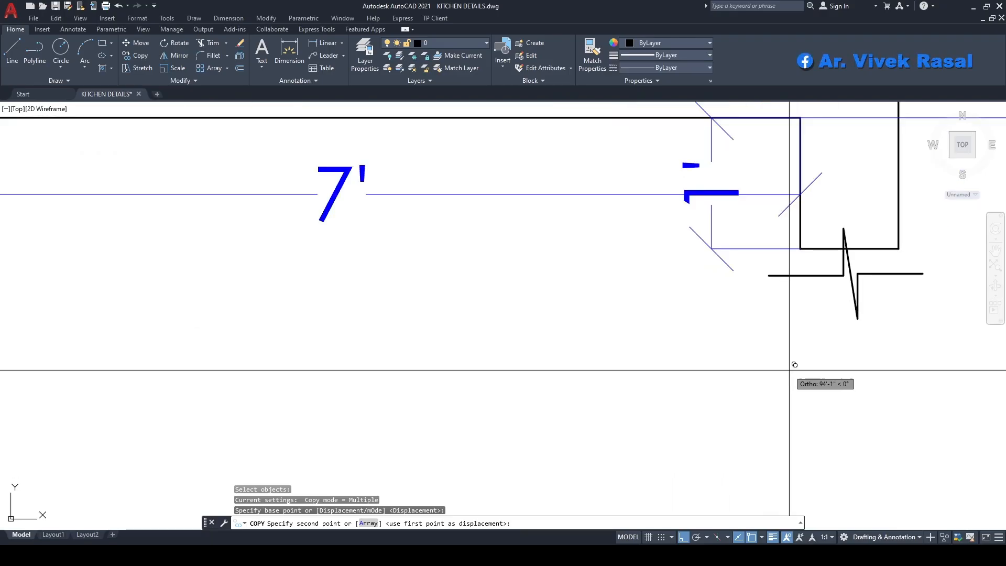
{"action": "key", "text": "F8"}
{"action": "scroll", "coordinate": [676, 406], "scroll_direction": "down", "scroll_amount": 2}
{"action": "left_click", "coordinate": [604, 454]}
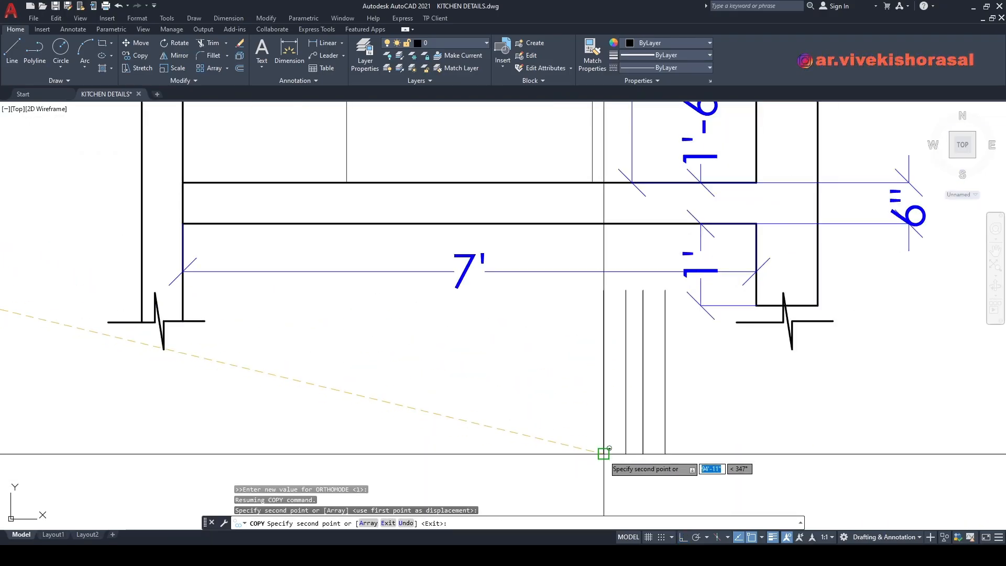
{"action": "key", "text": "F8"}
{"action": "middle_click_drag", "start_coordinate": [641, 407], "coordinate": [735, 381]}
{"action": "type", "text": "m"}
{"action": "key", "text": "space"}
{"action": "key", "text": "Escape"}
{"action": "key", "text": "Escape"}
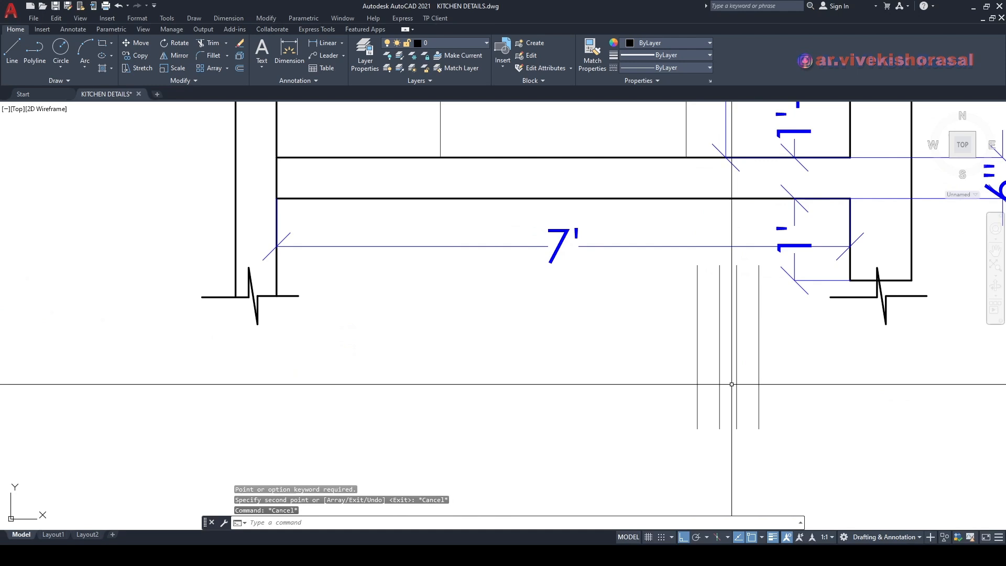
Step: Move the copied ventilator lines so their upper end meets the lower end of the store's right wall
{"action": "type", "text": "m"}
{"action": "key", "text": "space"}
{"action": "key", "text": "space"}
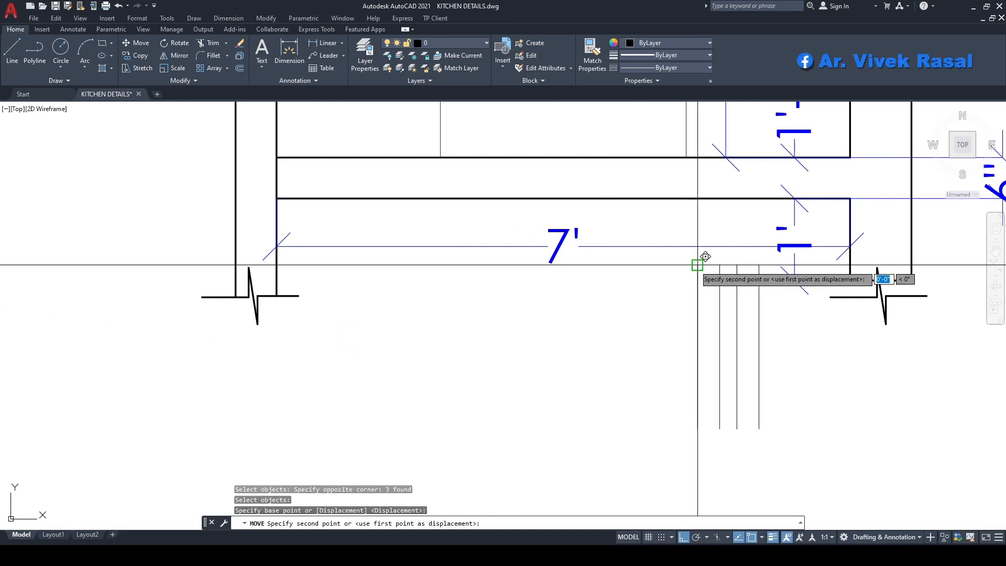
{"action": "left_click", "coordinate": [697, 265]}
{"action": "left_click", "coordinate": [850, 280]}
{"action": "middle_click_drag", "start_coordinate": [859, 335], "coordinate": [806, 326]}
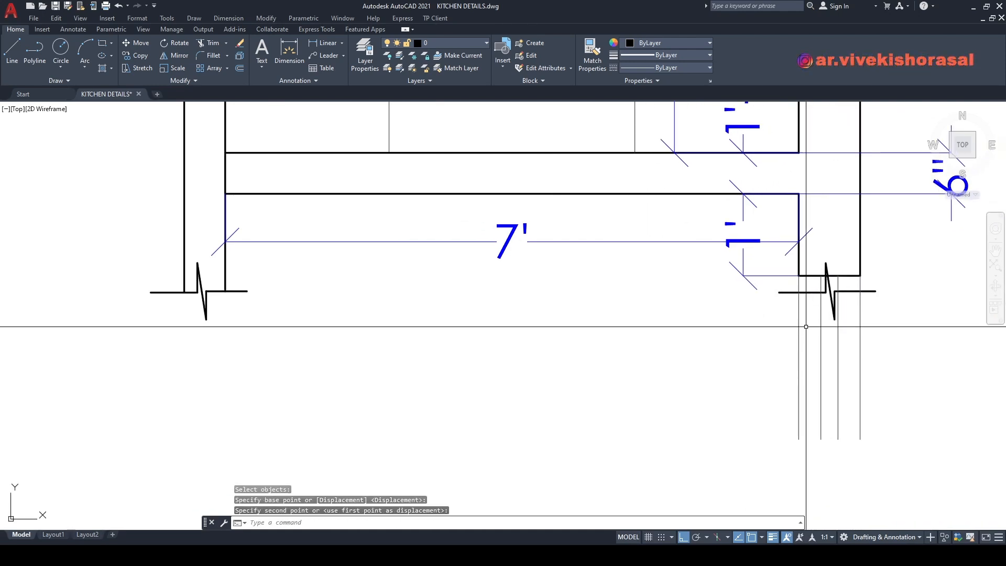
Step: Trim the ventilator lines below the break line on the right wall
{"action": "type", "text": "tr"}
{"action": "key", "text": "space"}
{"action": "left_click_drag", "start_coordinate": [892, 359], "coordinate": [776, 338]}
{"action": "key", "text": "space"}
Step: Rotate the upside-down kitchen label by 180 degrees so it reads upright
{"action": "scroll", "coordinate": [775, 336], "scroll_direction": "down", "scroll_amount": 6}
{"action": "middle_click_drag", "start_coordinate": [770, 261], "coordinate": [787, 327]}
{"action": "middle_click_drag", "start_coordinate": [767, 292], "coordinate": [773, 354]}
{"action": "middle_click_drag", "start_coordinate": [725, 252], "coordinate": [733, 278]}
{"action": "type", "text": "ro"}
{"action": "key", "text": "space"}
{"action": "left_click", "coordinate": [731, 244]}
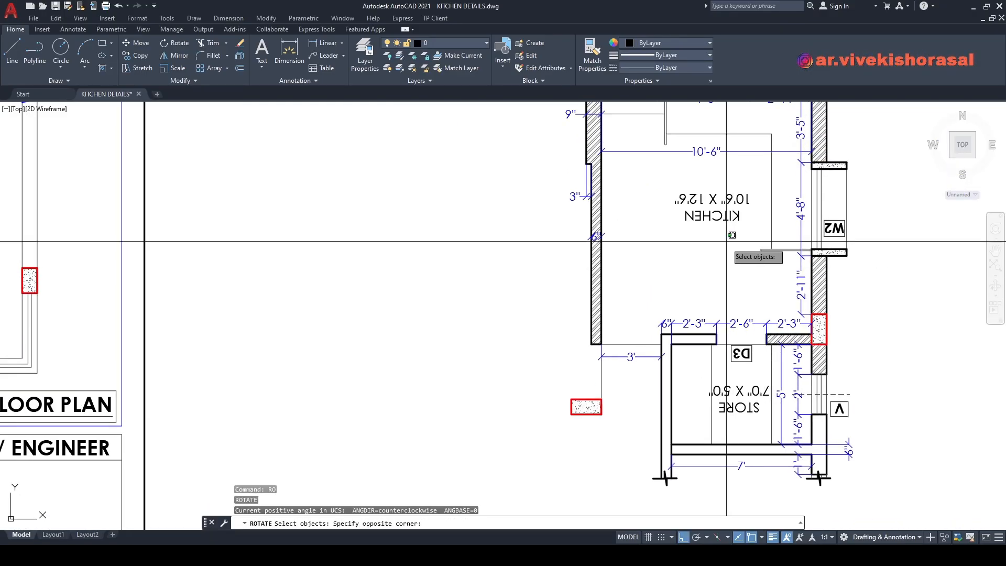
{"action": "left_click", "coordinate": [714, 214]}
{"action": "key", "text": "space"}
{"action": "left_click", "coordinate": [773, 221]}
{"action": "left_click", "coordinate": [521, 213]}
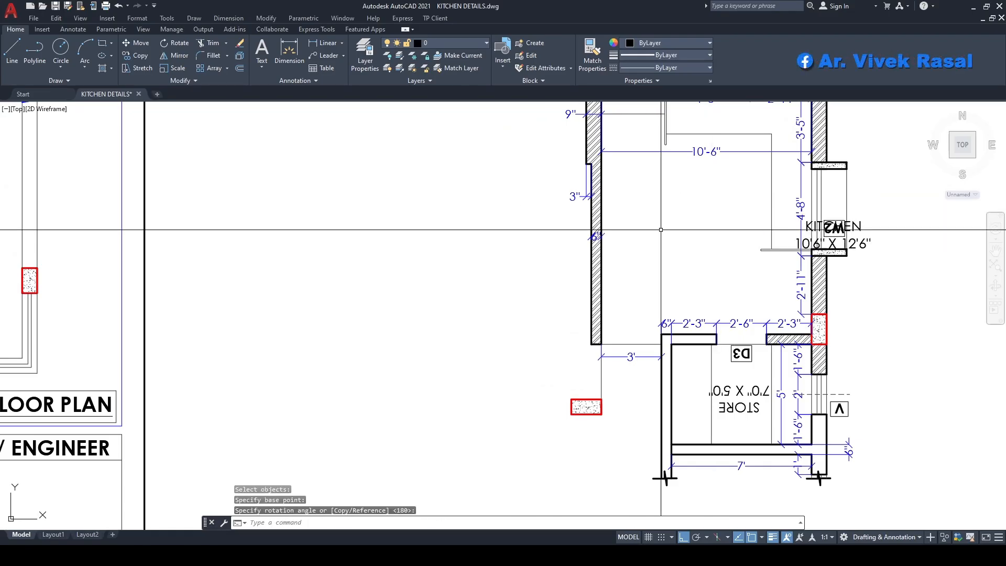
Step: Move the rotated kitchen label left to the middle of the kitchen
{"action": "key", "text": "space"}
{"action": "type", "text": "p"}
{"action": "key", "text": "space"}
{"action": "key", "text": "space"}
{"action": "left_click", "coordinate": [745, 236]}
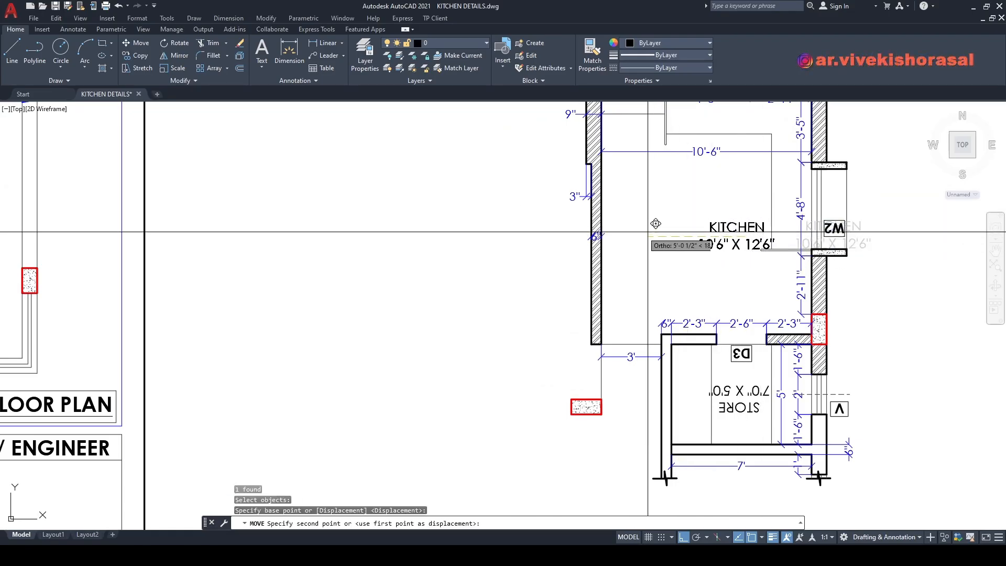
{"action": "left_click", "coordinate": [631, 229]}
{"action": "key", "text": "space"}
{"action": "left_click", "coordinate": [717, 257]}
{"action": "left_click", "coordinate": [685, 229]}
{"action": "key", "text": "space"}
{"action": "left_click", "coordinate": [542, 249]}
{"action": "left_click", "coordinate": [519, 251]}
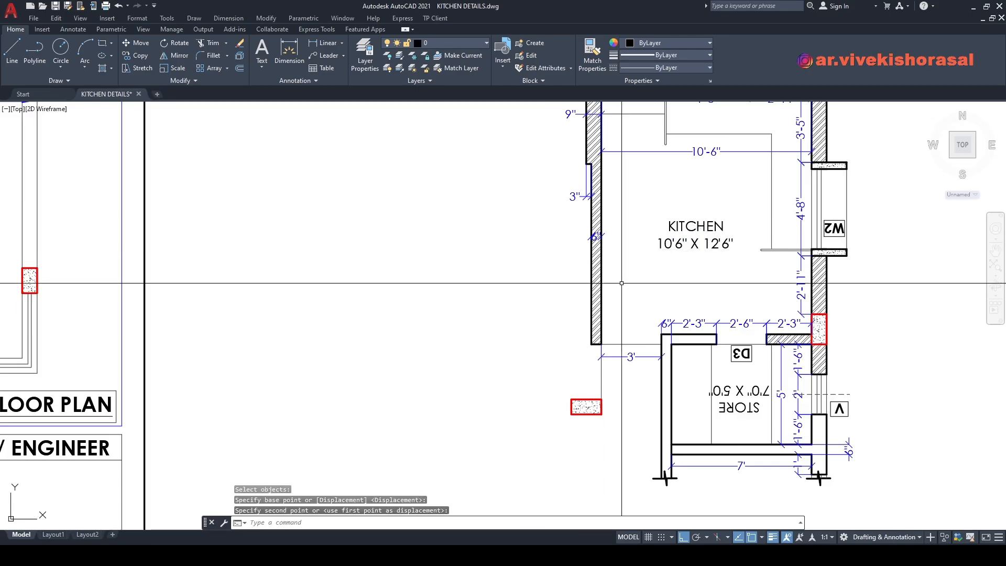
Step: Match the store label's properties to the upright kitchen label
{"action": "middle_click_drag", "start_coordinate": [628, 290], "coordinate": [607, 245]}
{"action": "type", "text": "ma"}
{"action": "key", "text": "space"}
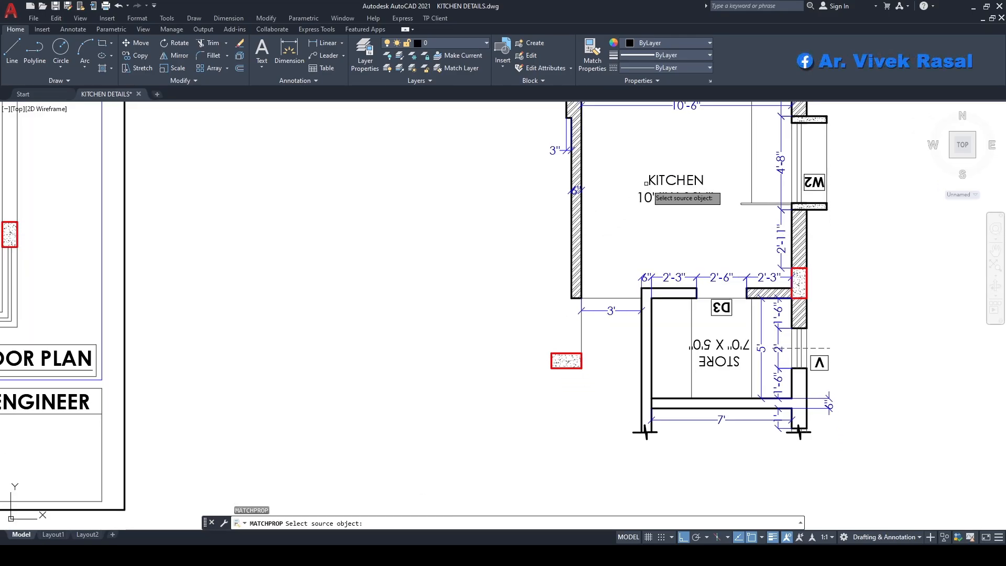
{"action": "left_click", "coordinate": [668, 183]}
{"action": "left_click", "coordinate": [732, 361]}
{"action": "key", "text": "space"}
Step: Move the upright store label into the middle of the store room, with orthogonal mode turned off
{"action": "middle_click_drag", "start_coordinate": [830, 398], "coordinate": [757, 312]}
{"action": "type", "text": "m"}
{"action": "key", "text": "space"}
{"action": "scroll", "coordinate": [816, 340], "scroll_direction": "up", "scroll_amount": 4}
{"action": "double_click", "coordinate": [747, 213]}
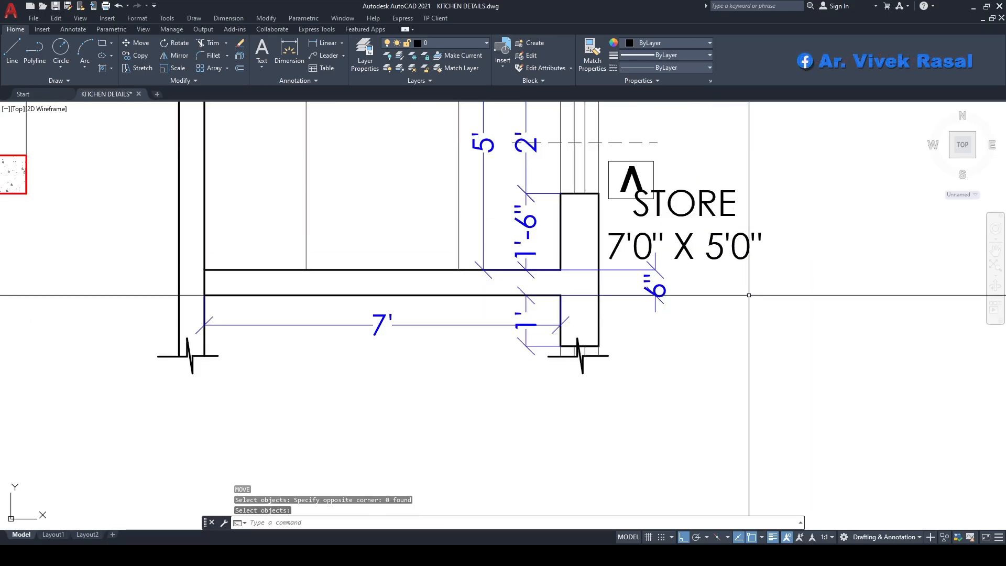
{"action": "left_click", "coordinate": [699, 233]}
{"action": "key", "text": "space"}
{"action": "left_click", "coordinate": [686, 214]}
{"action": "scroll", "coordinate": [668, 263], "scroll_direction": "down", "scroll_amount": 2}
{"action": "middle_click_drag", "start_coordinate": [795, 296], "coordinate": [873, 297]}
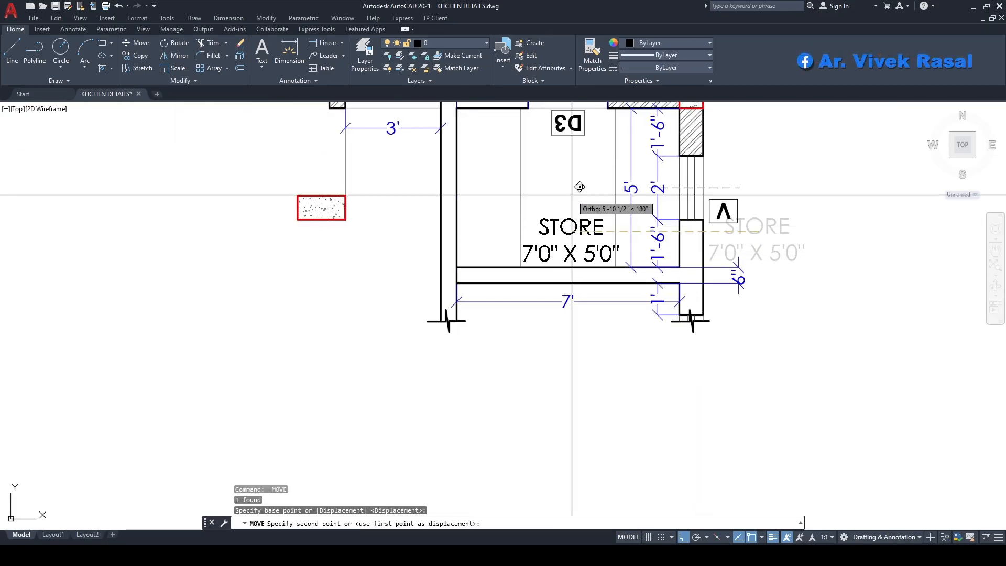
{"action": "middle_click_drag", "start_coordinate": [578, 178], "coordinate": [613, 276]}
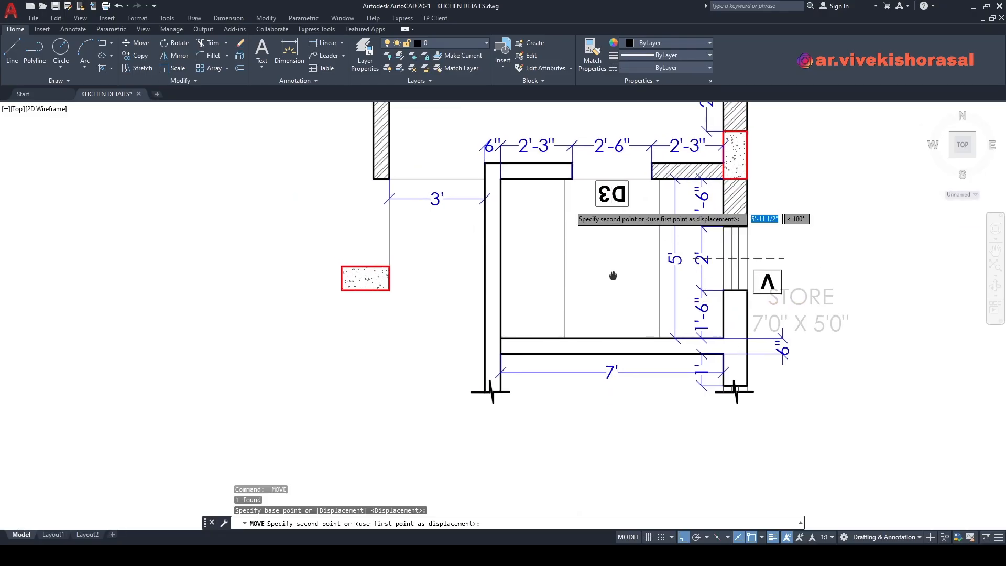
{"action": "key", "text": "F8"}
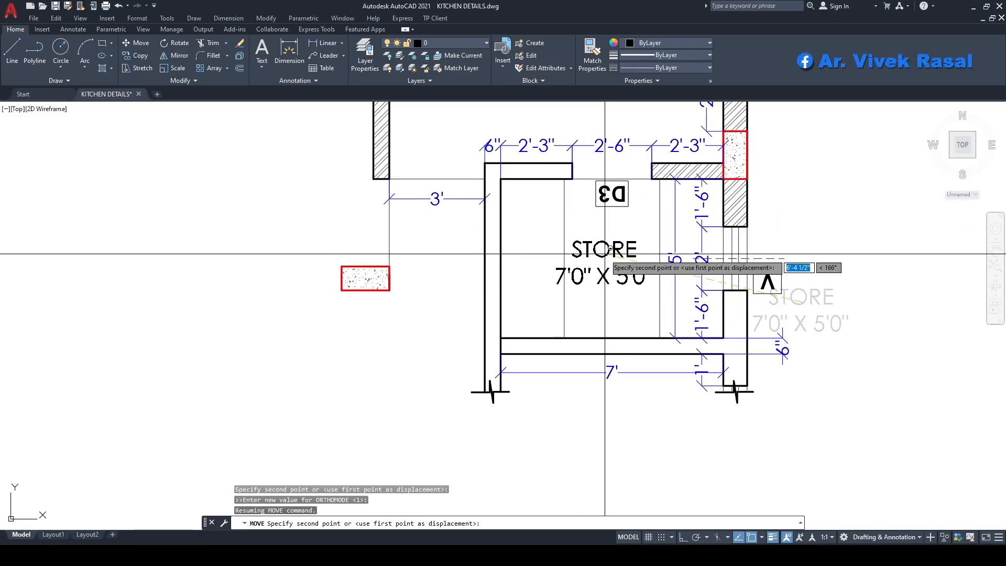
{"action": "left_click", "coordinate": [622, 239]}
Step: Erase the upside-down D3 door tag and its box at the store entrance
{"action": "scroll", "coordinate": [586, 122], "scroll_direction": "up", "scroll_amount": 4}
{"action": "left_click", "coordinate": [589, 231]}
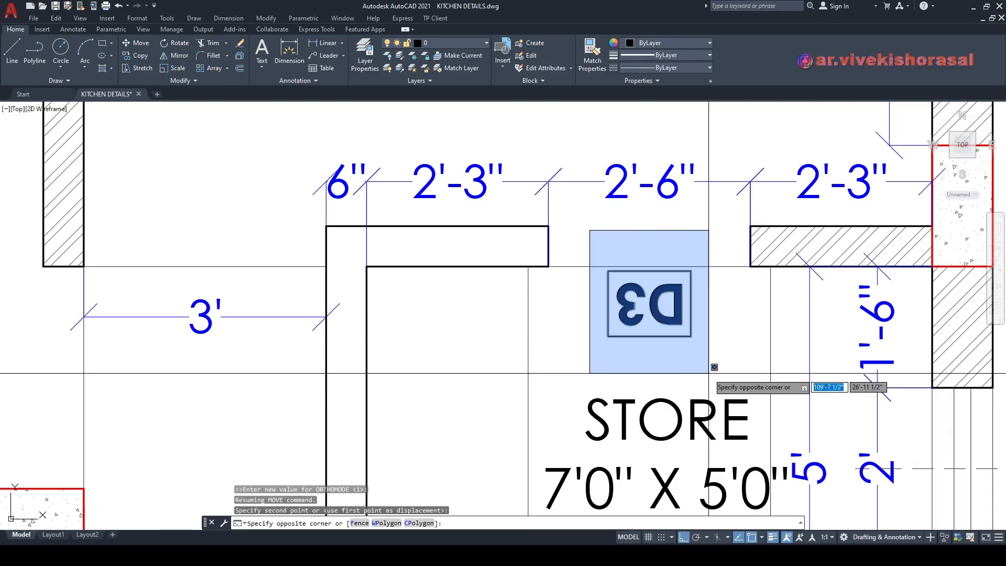
{"action": "left_click", "coordinate": [714, 367]}
{"action": "middle_click_drag", "start_coordinate": [714, 367], "coordinate": [676, 345]}
{"action": "scroll", "coordinate": [637, 325], "scroll_direction": "down", "scroll_amount": 4}
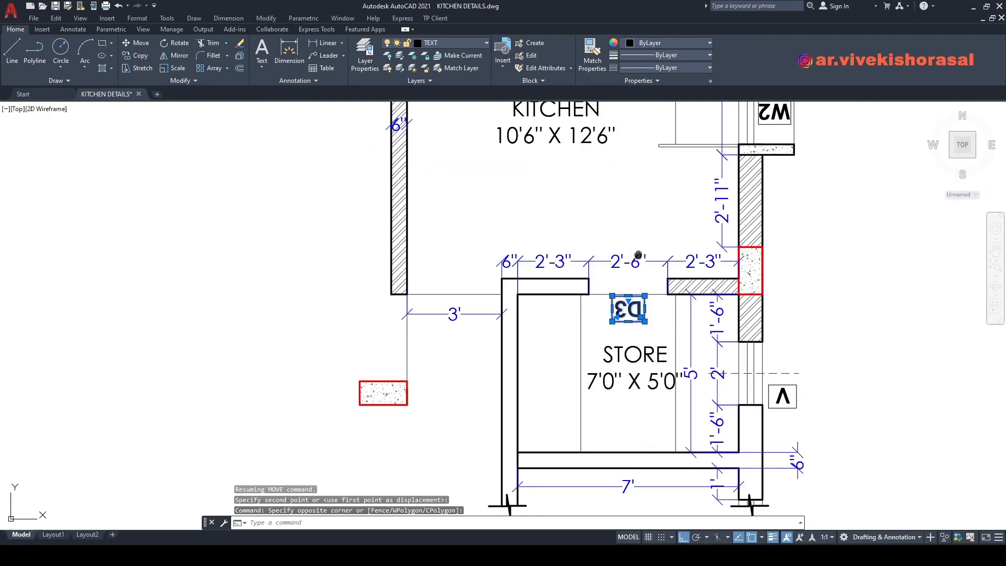
{"action": "middle_click_drag", "start_coordinate": [638, 253], "coordinate": [652, 294]}
{"action": "key", "text": "Delete"}
Step: Erase the upside-down W2 window tag and its box at the kitchen's right window
{"action": "middle_click_drag", "start_coordinate": [641, 217], "coordinate": [644, 339]}
{"action": "middle_click_drag", "start_coordinate": [768, 245], "coordinate": [718, 278]}
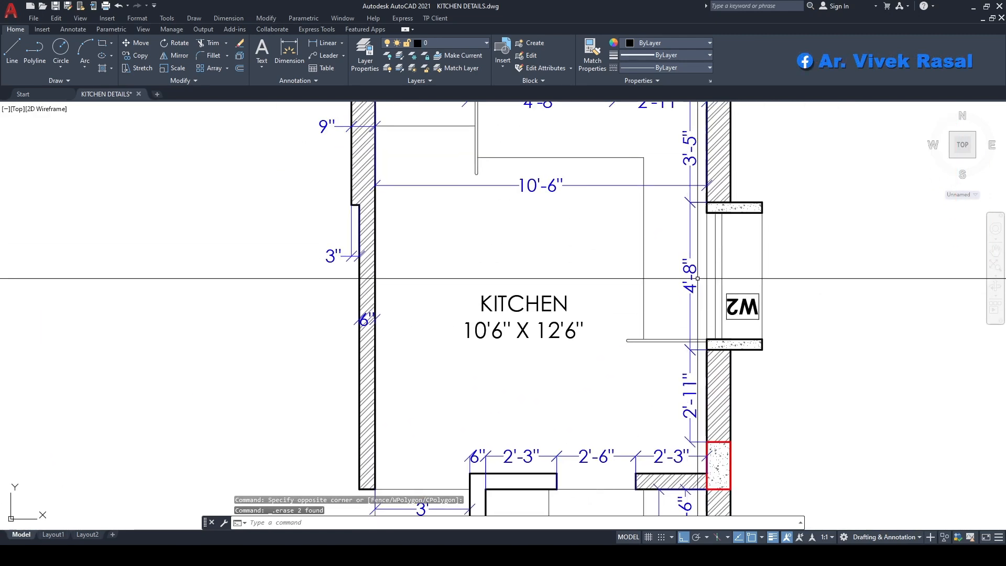
{"action": "scroll", "coordinate": [778, 328], "scroll_direction": "up", "scroll_amount": 4}
{"action": "left_click", "coordinate": [718, 322]}
{"action": "left_click", "coordinate": [681, 243]}
{"action": "key", "text": "Delete"}
Step: Erase the W2 tag, the sill level text and the dashed centreline at the kitchen's upper window
{"action": "scroll", "coordinate": [681, 244], "scroll_direction": "down", "scroll_amount": 4}
{"action": "middle_click_drag", "start_coordinate": [644, 203], "coordinate": [708, 354]}
{"action": "middle_click_drag", "start_coordinate": [663, 210], "coordinate": [707, 292]}
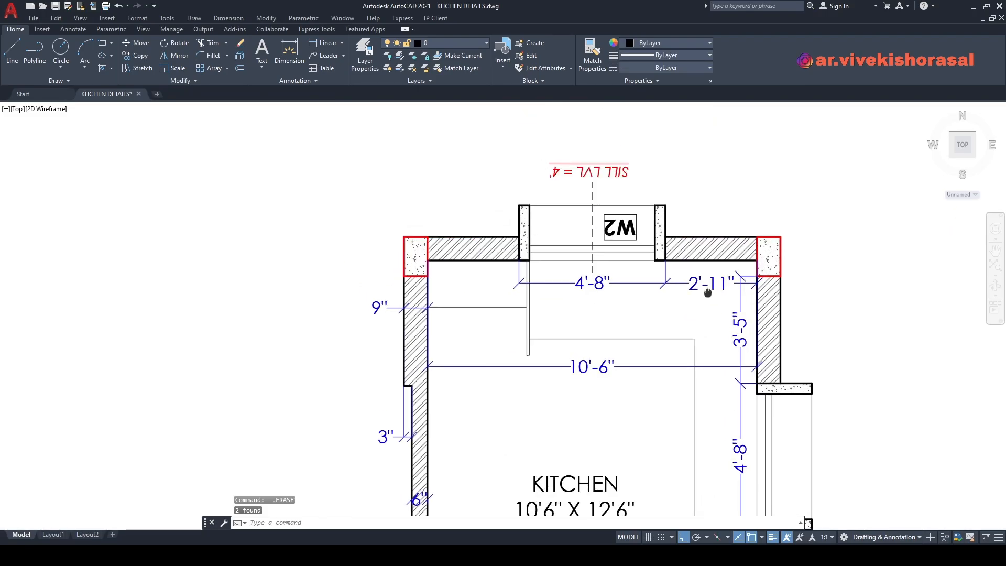
{"action": "scroll", "coordinate": [645, 214], "scroll_direction": "up", "scroll_amount": 6}
{"action": "left_click_drag", "start_coordinate": [635, 258], "coordinate": [536, 219]}
{"action": "scroll", "coordinate": [536, 219], "scroll_direction": "down", "scroll_amount": 5}
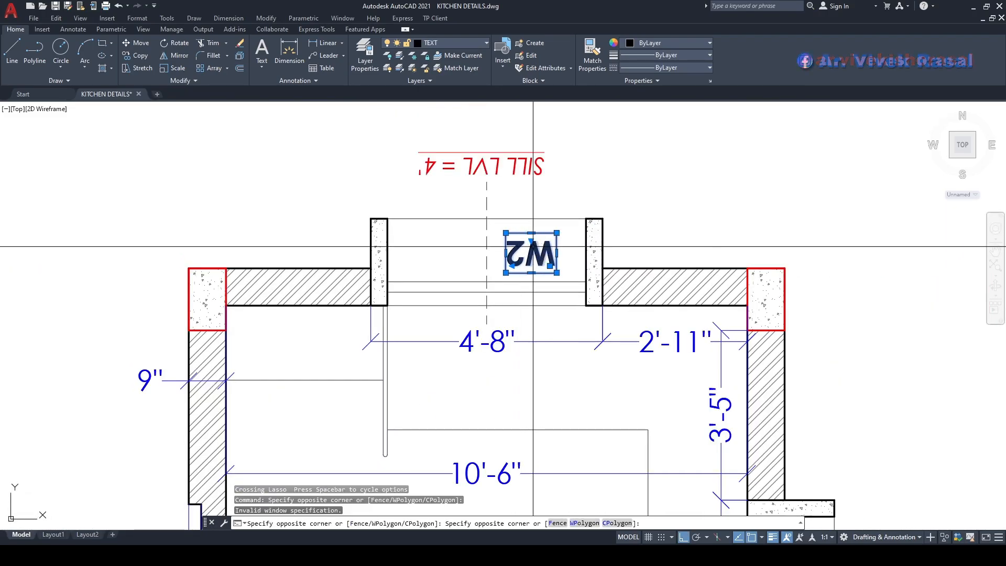
{"action": "key", "text": "Delete"}
{"action": "left_click", "coordinate": [481, 153]}
{"action": "key", "text": "Delete"}
Step: Erase the 9" thickness dimension of the kitchen's upper left wall
{"action": "middle_click_drag", "start_coordinate": [445, 295], "coordinate": [594, 201]}
{"action": "scroll", "coordinate": [594, 201], "scroll_direction": "down", "scroll_amount": 2}
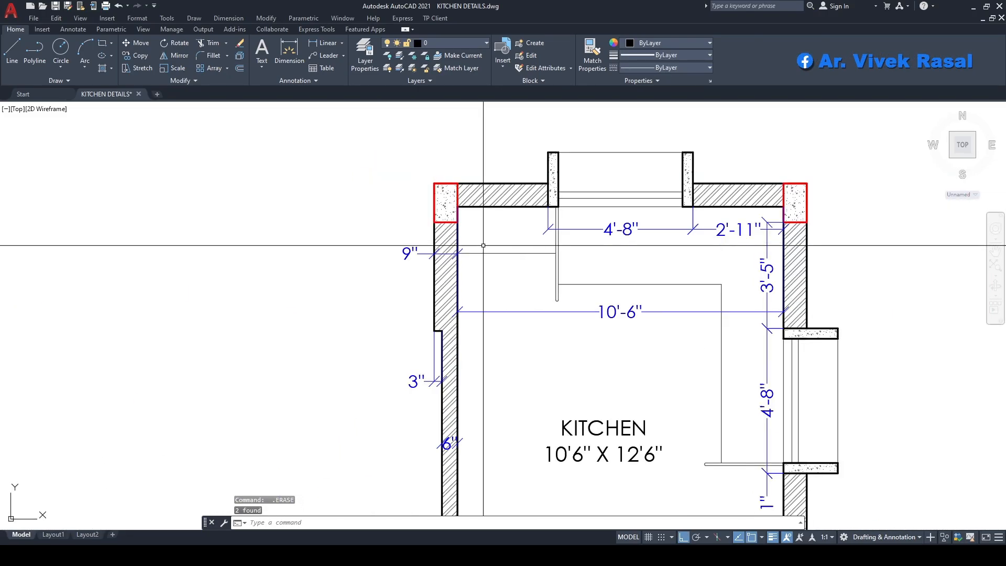
{"action": "scroll", "coordinate": [422, 246], "scroll_direction": "up", "scroll_amount": 4}
{"action": "middle_click_drag", "start_coordinate": [422, 246], "coordinate": [492, 222]}
{"action": "left_click", "coordinate": [495, 288]}
{"action": "left_click", "coordinate": [444, 209]}
{"action": "scroll", "coordinate": [466, 231], "scroll_direction": "down", "scroll_amount": 4}
{"action": "scroll", "coordinate": [587, 301], "scroll_direction": "down", "scroll_amount": 2}
{"action": "middle_click_drag", "start_coordinate": [668, 326], "coordinate": [607, 301]}
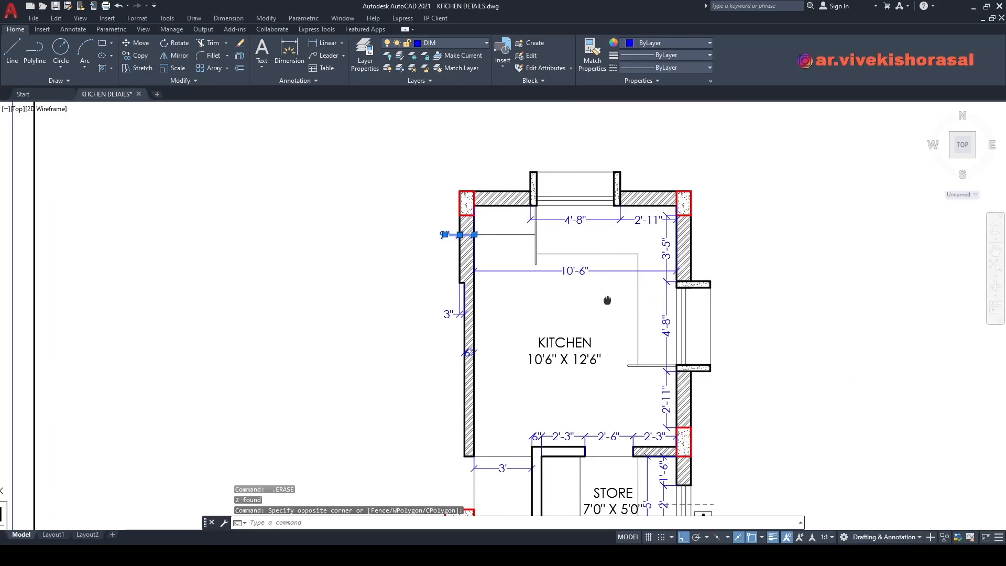
{"action": "key", "text": "Delete"}
Step: Erase the 2'-11", 3'-5" and 4'-8" dimensions around the kitchen's upper right corner and upper window
{"action": "scroll", "coordinate": [685, 210], "scroll_direction": "up", "scroll_amount": 6}
{"action": "left_click", "coordinate": [636, 213]}
{"action": "left_click", "coordinate": [491, 311]}
{"action": "key", "text": "Delete"}
{"action": "middle_click_drag", "start_coordinate": [393, 279], "coordinate": [525, 281]}
{"action": "scroll", "coordinate": [527, 279], "scroll_direction": "up", "scroll_amount": 2}
{"action": "left_click", "coordinate": [413, 211]}
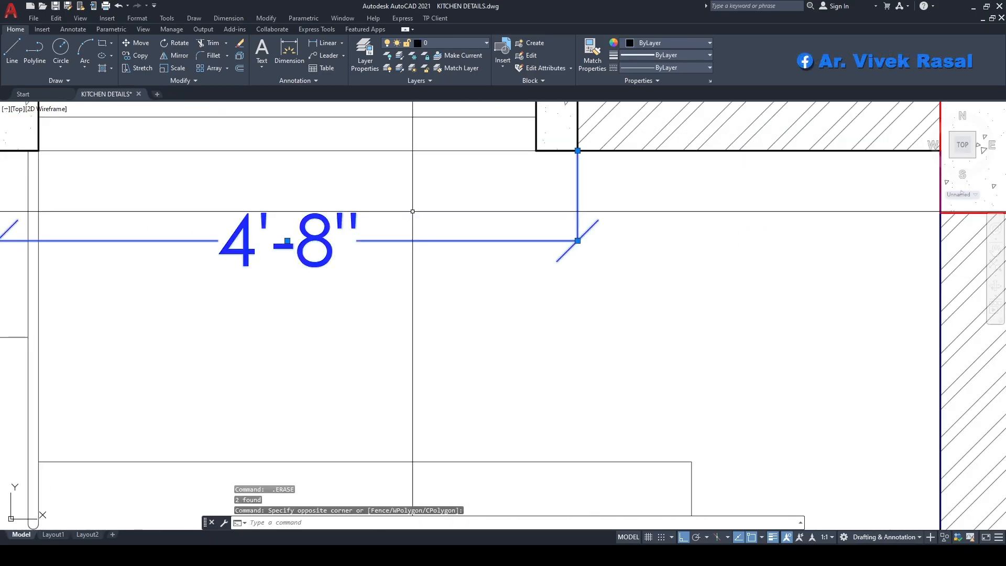
{"action": "key", "text": "Delete"}
Step: Erase the 10'-6" overall width dimension across the kitchen
{"action": "scroll", "coordinate": [413, 215], "scroll_direction": "down", "scroll_amount": 7}
{"action": "middle_click_drag", "start_coordinate": [410, 285], "coordinate": [506, 231]}
{"action": "scroll", "coordinate": [518, 223], "scroll_direction": "up", "scroll_amount": 6}
{"action": "left_click", "coordinate": [550, 176]}
{"action": "key", "text": "Delete"}
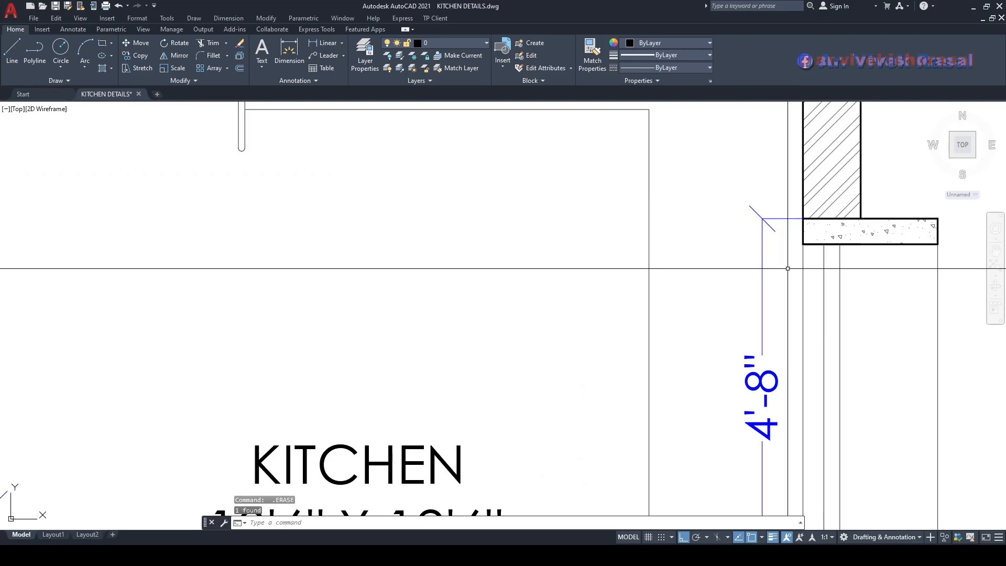
Step: Erase the 3" offset and 6" thickness dimensions on the kitchen's left wall
{"action": "scroll", "coordinate": [787, 268], "scroll_direction": "down", "scroll_amount": 6}
{"action": "scroll", "coordinate": [663, 236], "scroll_direction": "up", "scroll_amount": 7}
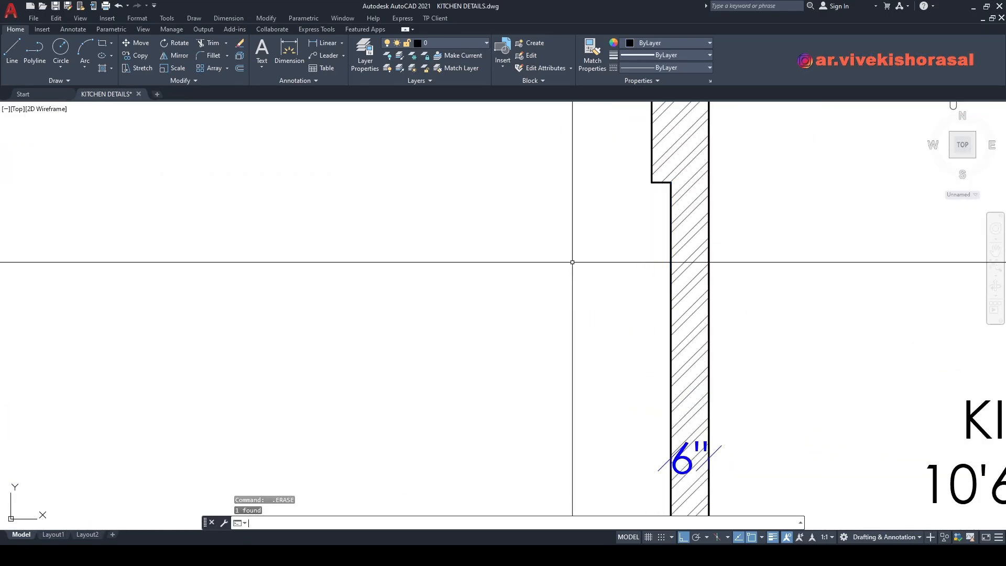
{"action": "scroll", "coordinate": [572, 262], "scroll_direction": "down", "scroll_amount": 4}
{"action": "middle_click_drag", "start_coordinate": [572, 264], "coordinate": [605, 192]}
{"action": "left_click", "coordinate": [606, 245]}
{"action": "left_click", "coordinate": [686, 322]}
{"action": "key", "text": "Delete"}
Step: Erase the remaining dimensions beside the kitchen's right wall and along the wall above the store
{"action": "scroll", "coordinate": [701, 286], "scroll_direction": "up", "scroll_amount": 2}
{"action": "middle_click_drag", "start_coordinate": [701, 286], "coordinate": [613, 189]}
{"action": "middle_click_drag", "start_coordinate": [724, 262], "coordinate": [379, 185]}
{"action": "left_click", "coordinate": [686, 296]}
{"action": "left_click", "coordinate": [345, 227]}
{"action": "key", "text": "Delete"}
Step: Erase the 3' dimension of the opening between the kitchen's left wall and the store wall
{"action": "scroll", "coordinate": [491, 207], "scroll_direction": "down", "scroll_amount": 4}
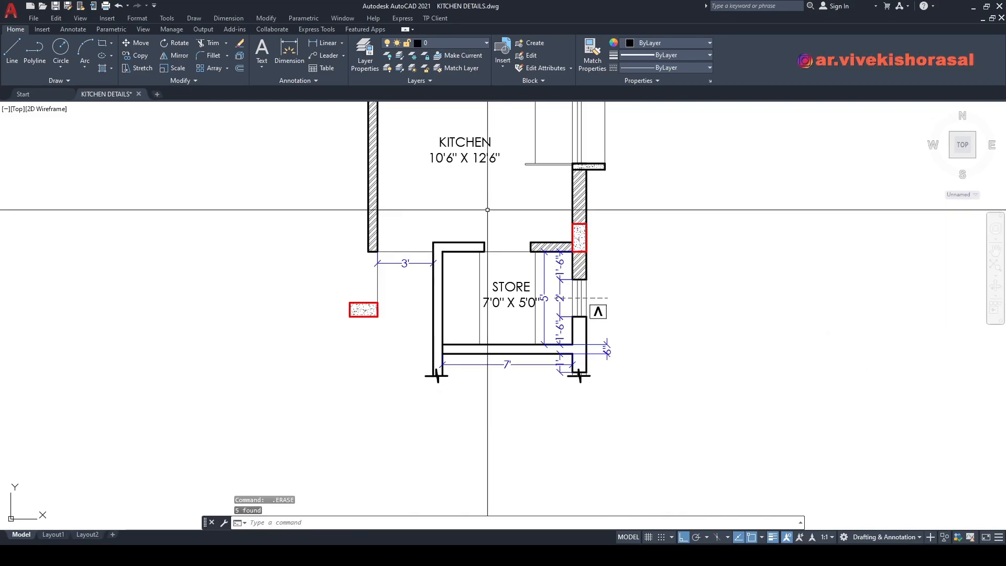
{"action": "middle_click_drag", "start_coordinate": [487, 211], "coordinate": [674, 178]}
{"action": "scroll", "coordinate": [592, 224], "scroll_direction": "up", "scroll_amount": 4}
{"action": "left_click", "coordinate": [603, 289]}
{"action": "left_click", "coordinate": [568, 240]}
{"action": "scroll", "coordinate": [568, 240], "scroll_direction": "down", "scroll_amount": 2}
{"action": "key", "text": "Delete"}
Step: Erase the leftover thin vertical line and the detached column below the kitchen's left wall
{"action": "middle_click_drag", "start_coordinate": [546, 285], "coordinate": [481, 315]}
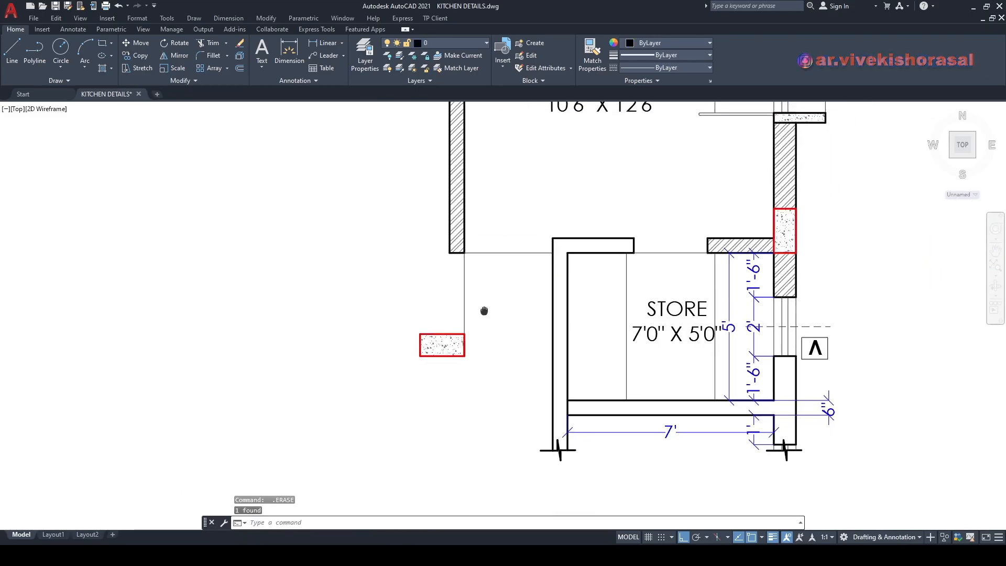
{"action": "scroll", "coordinate": [491, 299], "scroll_direction": "down", "scroll_amount": 2}
{"action": "key", "text": "Delete"}
{"action": "left_click", "coordinate": [383, 298]}
{"action": "left_click", "coordinate": [488, 366]}
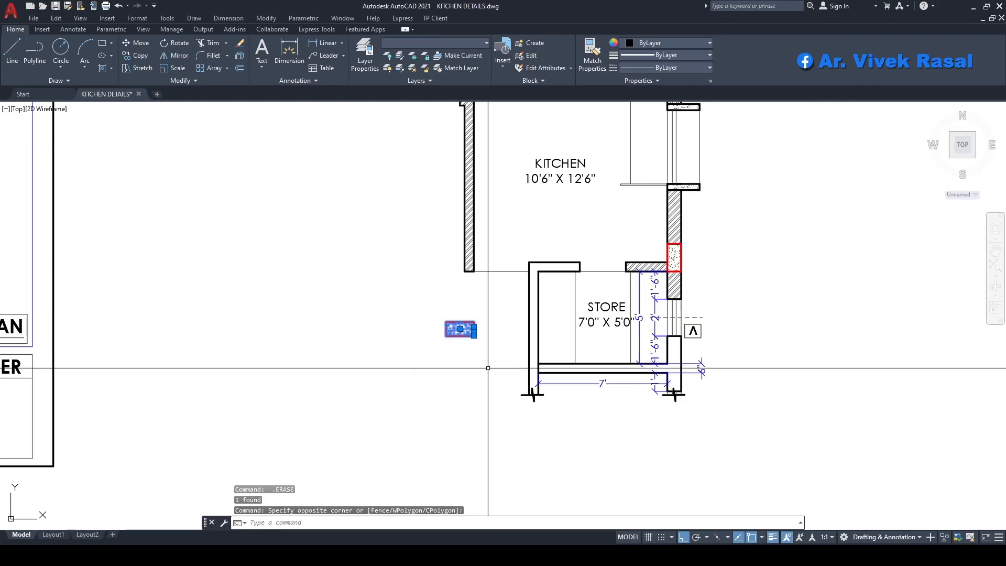
{"action": "key", "text": "Delete"}
Step: Erase the vertical 5', 2' and 1'-6" dimensions along the store's right wall
{"action": "middle_click_drag", "start_coordinate": [606, 334], "coordinate": [535, 328]}
{"action": "scroll", "coordinate": [583, 305], "scroll_direction": "up", "scroll_amount": 4}
{"action": "left_click", "coordinate": [535, 261]}
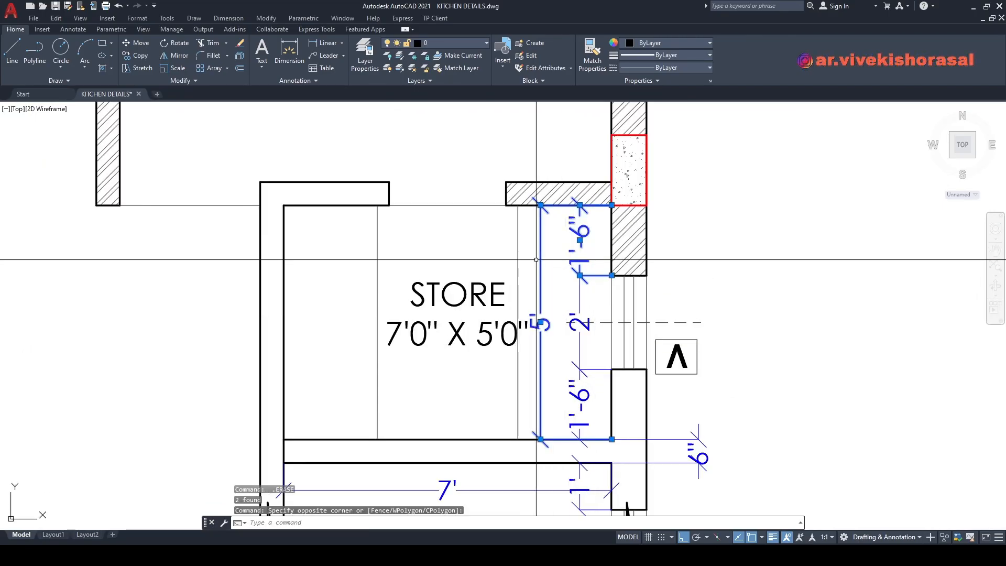
{"action": "key", "text": "Delete"}
{"action": "middle_click_drag", "start_coordinate": [564, 422], "coordinate": [560, 359]}
{"action": "left_click", "coordinate": [593, 327]}
{"action": "left_click", "coordinate": [553, 289]}
{"action": "key", "text": "Delete"}
Step: Erase the ventilator's dashed centreline and its boxed V tag beside the store
{"action": "scroll", "coordinate": [695, 292], "scroll_direction": "up", "scroll_amount": 2}
{"action": "left_click", "coordinate": [730, 200]}
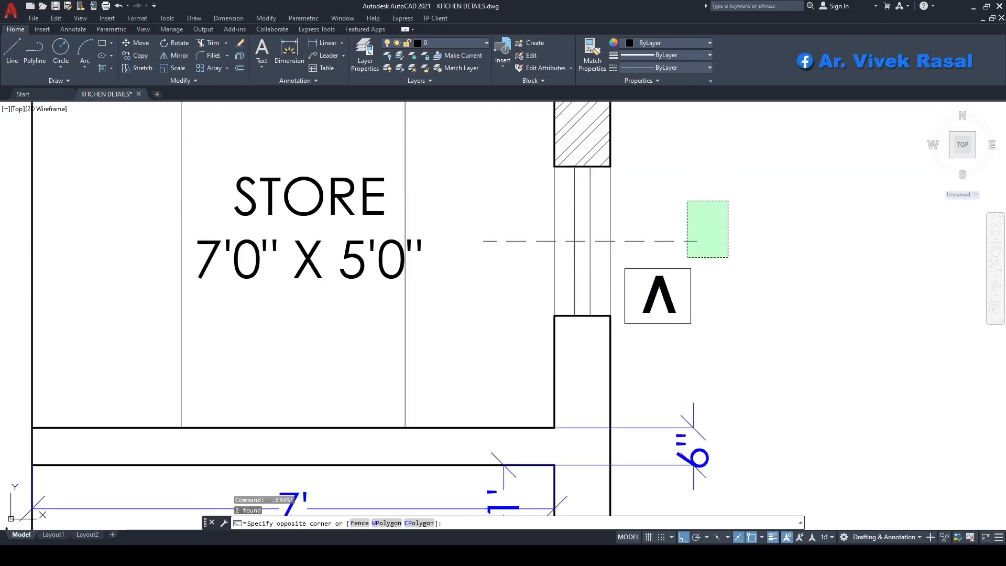
{"action": "left_click", "coordinate": [652, 324]}
{"action": "key", "text": "Delete"}
Step: Erase the 6" thickness dimension of the store's lower wall
{"action": "scroll", "coordinate": [648, 341], "scroll_direction": "down", "scroll_amount": 4}
{"action": "middle_click_drag", "start_coordinate": [638, 366], "coordinate": [670, 304]}
{"action": "left_click", "coordinate": [725, 366]}
{"action": "left_click", "coordinate": [687, 316]}
{"action": "key", "text": "Delete"}
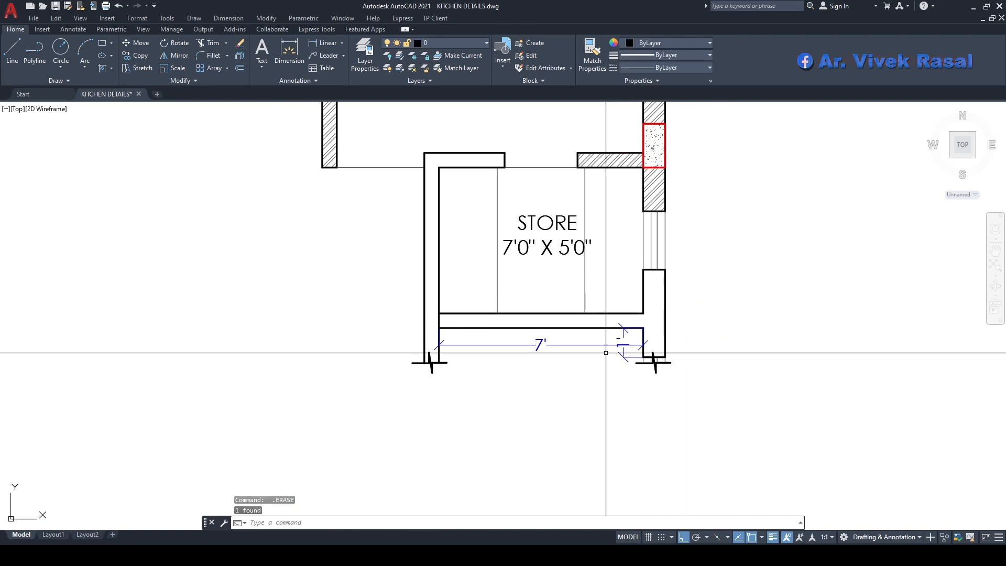
Step: Erase the 7' and 1' dimensions below the store
{"action": "scroll", "coordinate": [607, 351], "scroll_direction": "up", "scroll_amount": 4}
{"action": "left_click", "coordinate": [681, 294]}
{"action": "left_click", "coordinate": [653, 341]}
{"action": "key", "text": "Delete"}
{"action": "scroll", "coordinate": [653, 344], "scroll_direction": "down", "scroll_amount": 5}
{"action": "mouse_move", "coordinate": [661, 267]}
{"action": "middle_mouse_down"}
{"action": "mouse_move", "coordinate": [585, 374]}
{"action": "mouse_move", "coordinate": [680, 464]}
{"action": "mouse_move", "coordinate": [645, 407]}
{"action": "mouse_move", "coordinate": [648, 416]}
{"action": "middle_mouse_up"}
{"action": "middle_click_drag", "start_coordinate": [668, 341], "coordinate": [677, 325]}
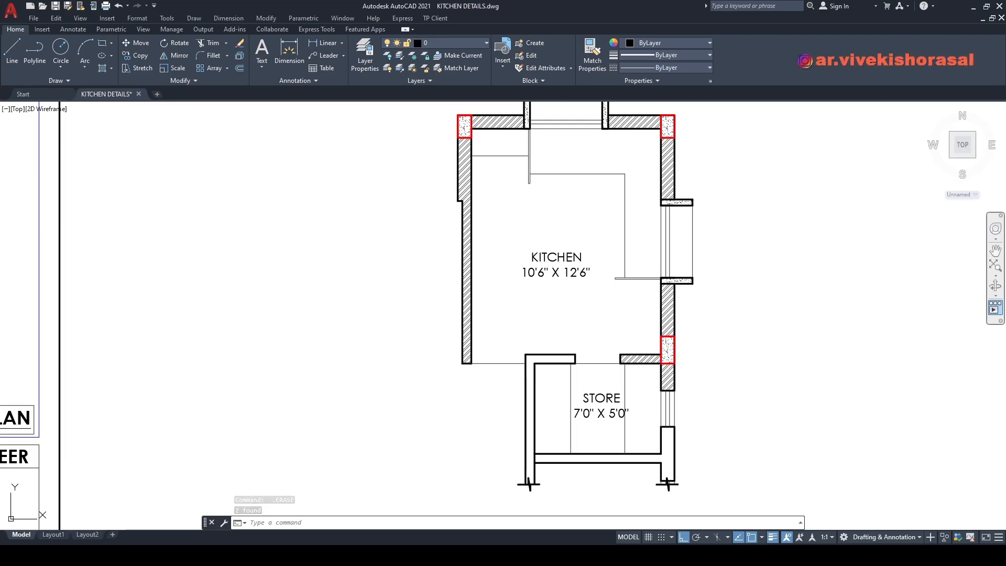
{"action": "left_click", "coordinate": [669, 5]}
{"action": "middle_click_drag", "start_coordinate": [601, 311], "coordinate": [678, 276]}
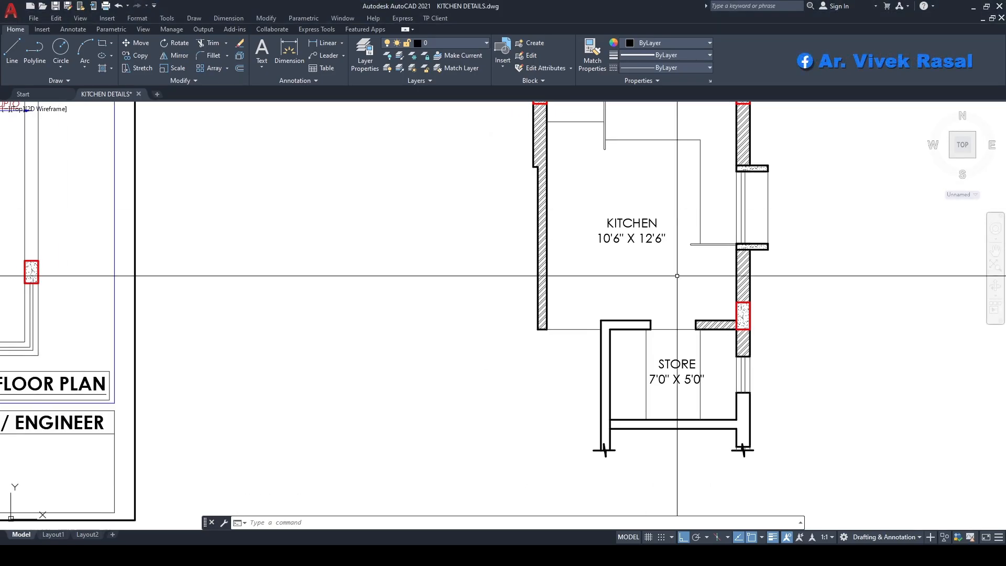
{"action": "middle_click_drag", "start_coordinate": [643, 408], "coordinate": [592, 370]}
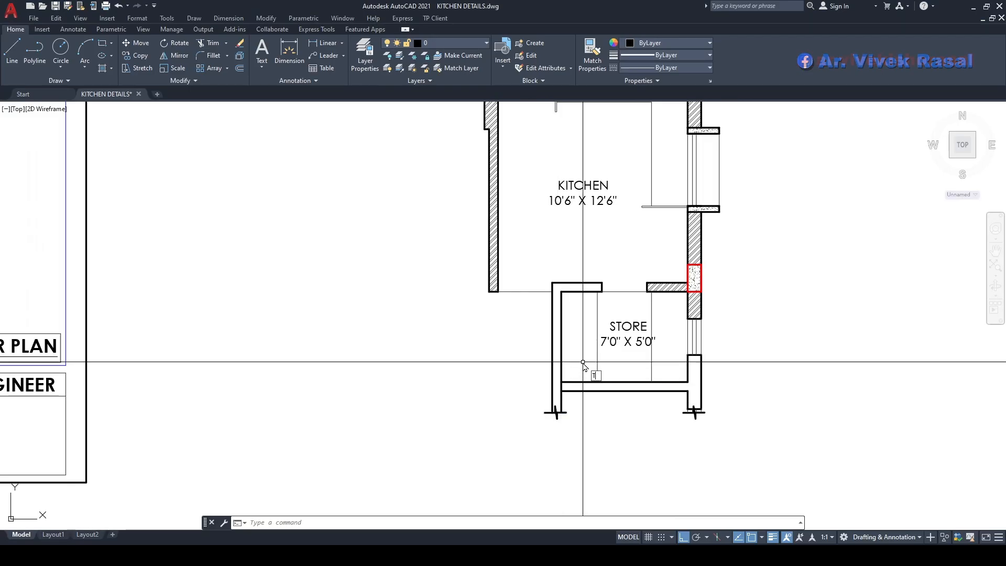
Step: Trim the excess line ends where the wall below the store meets its break line
{"action": "type", "text": "R"}
{"action": "key", "text": "space"}
{"action": "scroll", "coordinate": [555, 392], "scroll_direction": "up", "scroll_amount": 10}
{"action": "left_click", "coordinate": [655, 351]}
{"action": "left_click", "coordinate": [578, 319]}
{"action": "key", "text": "space"}
{"action": "scroll", "coordinate": [580, 330], "scroll_direction": "down", "scroll_amount": 8}
{"action": "middle_click_drag", "start_coordinate": [579, 330], "coordinate": [470, 403]}
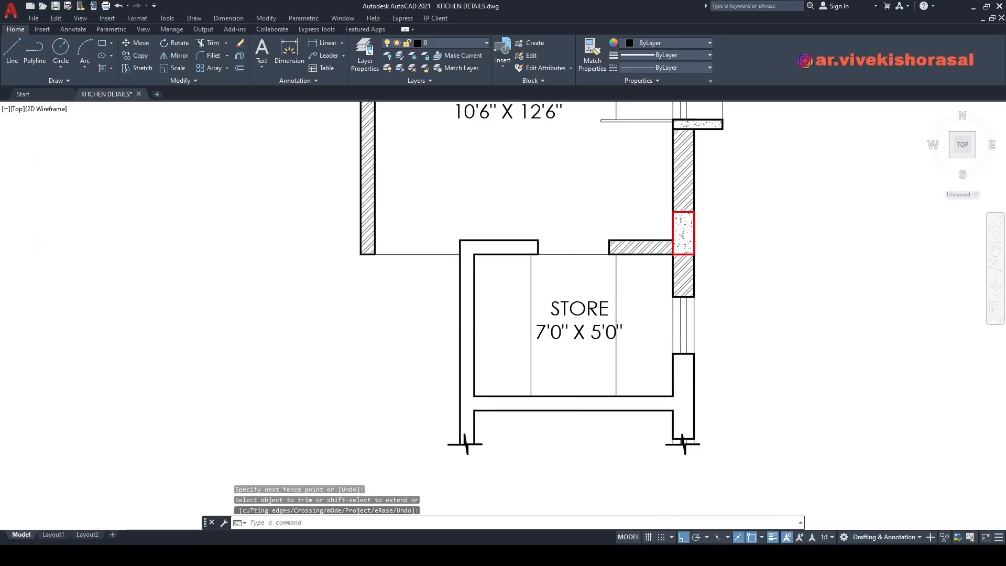
Step: Edit the right wall's hatch and add the unhatched store walls to it by picking internal points
{"action": "right_click", "coordinate": [681, 272]}
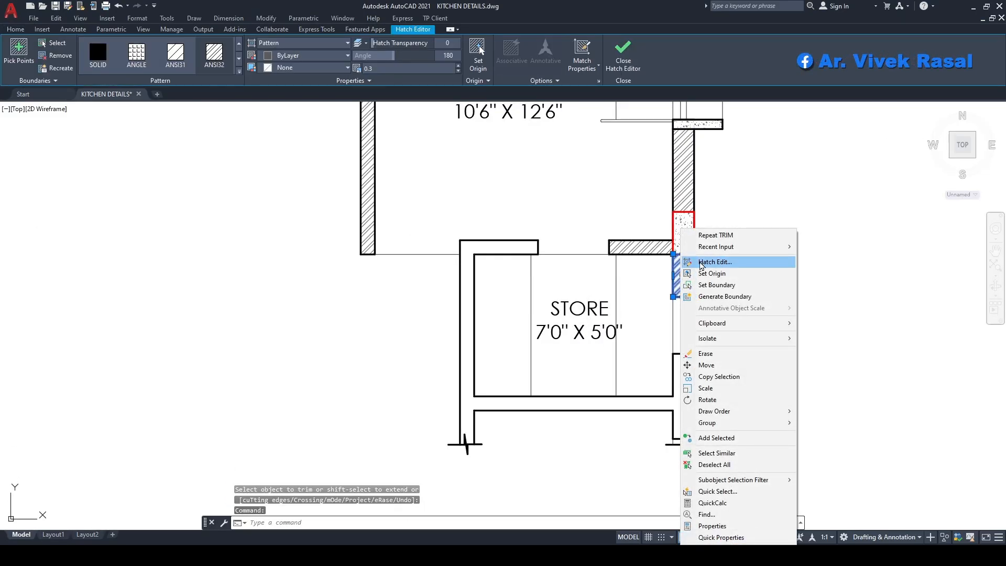
{"action": "left_click", "coordinate": [715, 262]}
{"action": "left_click", "coordinate": [455, 124]}
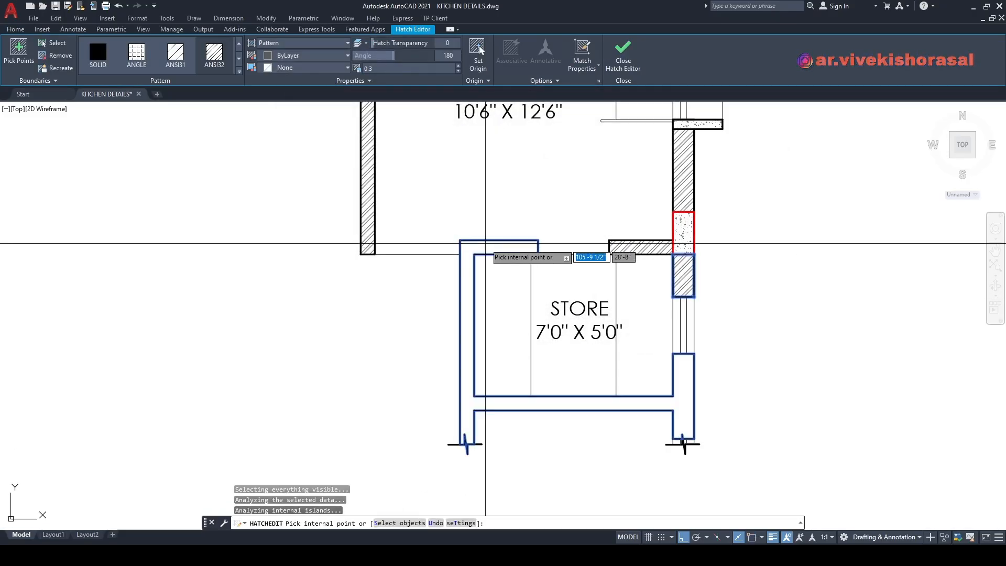
{"action": "key", "text": "Return"}
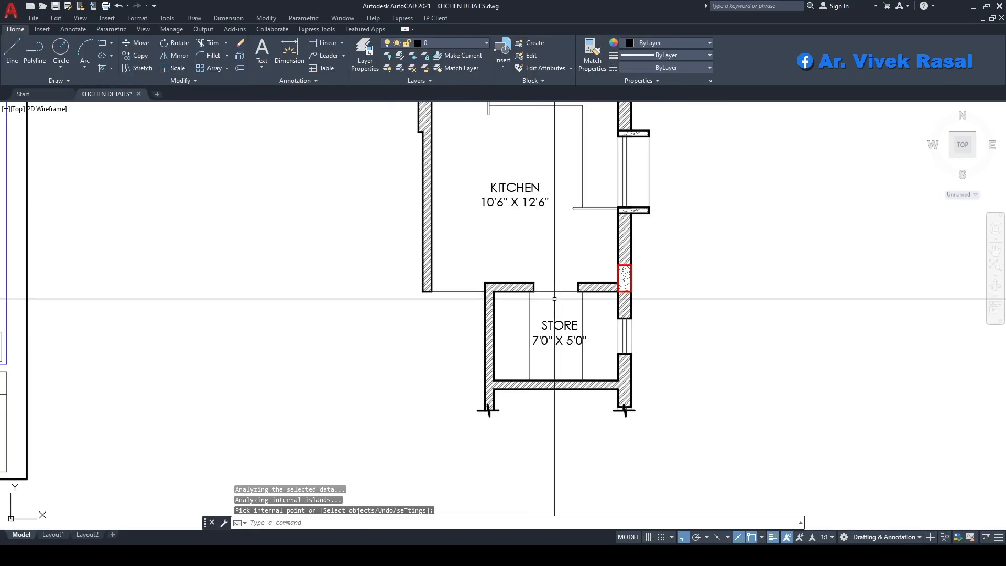
{"action": "scroll", "coordinate": [554, 299], "scroll_direction": "down", "scroll_amount": 1}
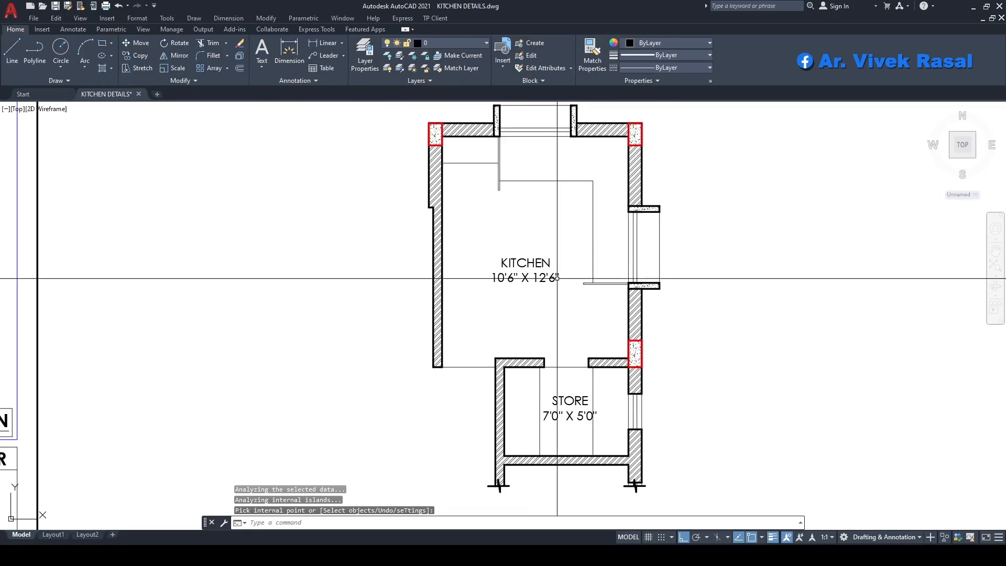
{"action": "scroll", "coordinate": [626, 183], "scroll_direction": "up", "scroll_amount": 1}
{"action": "scroll", "coordinate": [600, 222], "scroll_direction": "down", "scroll_amount": 1}
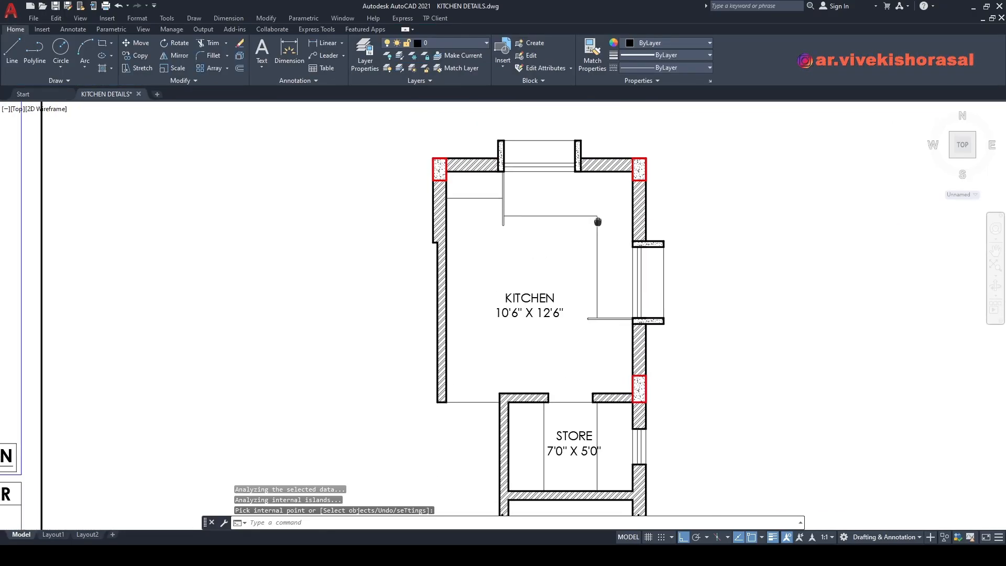
{"action": "scroll", "coordinate": [613, 272], "scroll_direction": "up", "scroll_amount": 1}
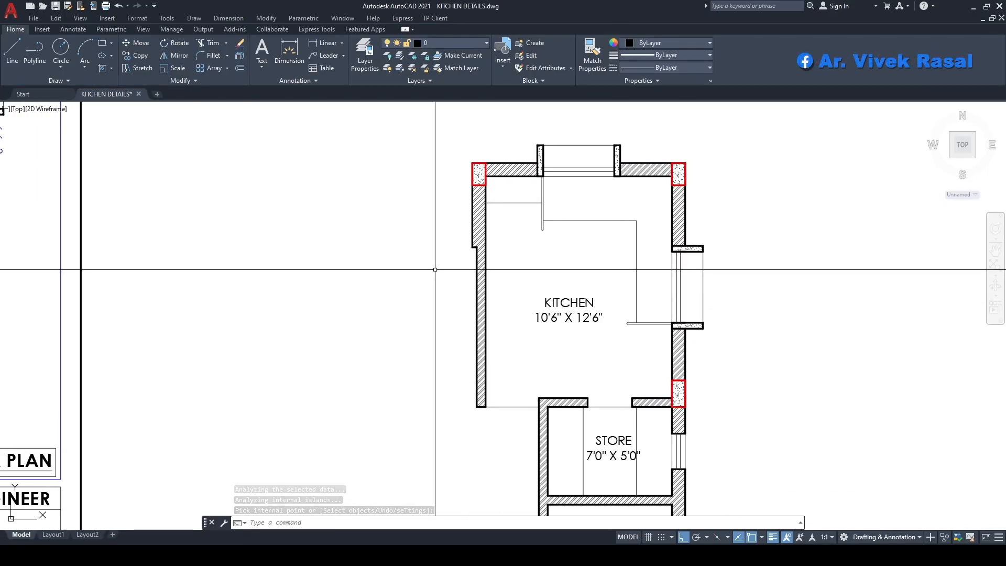
{"action": "right_click", "coordinate": [713, 273]}
{"action": "left_click", "coordinate": [741, 294]}
{"action": "scroll", "coordinate": [676, 278], "scroll_direction": "down", "scroll_amount": 5}
{"action": "middle_click_drag", "start_coordinate": [676, 278], "coordinate": [640, 298]}
{"action": "scroll", "coordinate": [676, 249], "scroll_direction": "up", "scroll_amount": 2}
{"action": "key", "text": "Escape"}
{"action": "scroll", "coordinate": [660, 320], "scroll_direction": "up", "scroll_amount": 2}
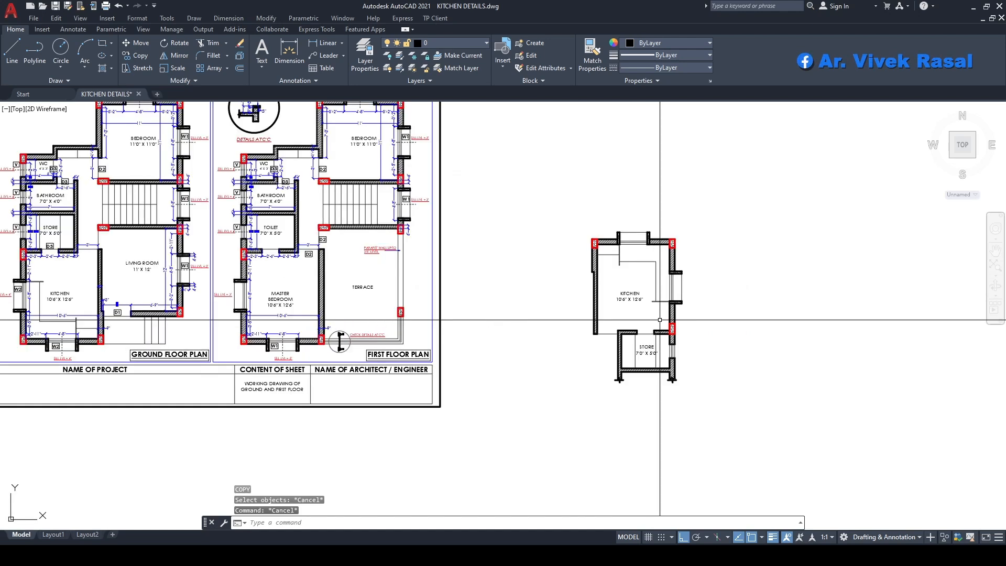
{"action": "key", "text": "Escape"}
Step: Draw a horizontal construction line through the middle of the kitchen's right window
{"action": "right_click", "coordinate": [663, 281]}
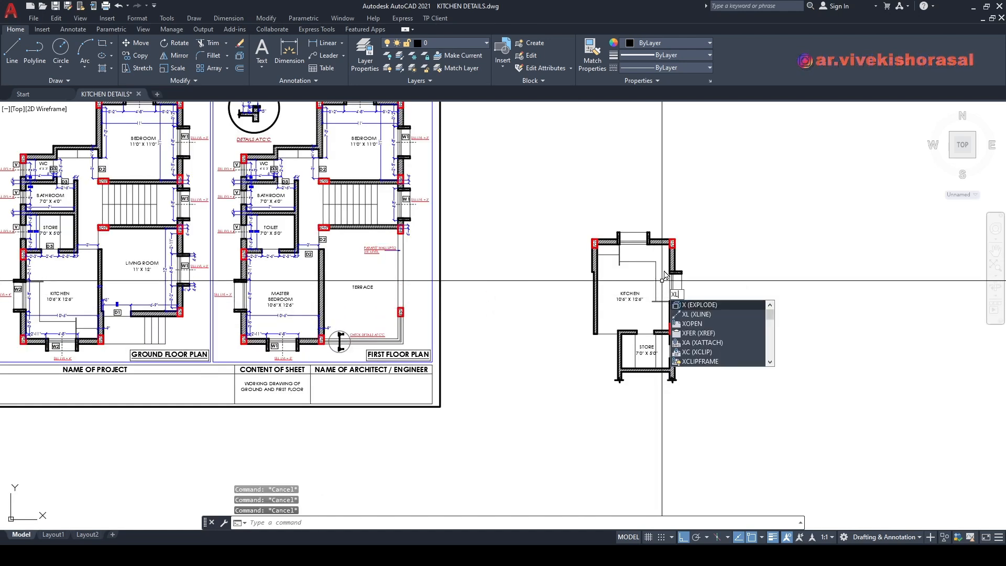
{"action": "left_click", "coordinate": [687, 299]}
{"action": "type", "text": "H"}
{"action": "key", "text": "Return"}
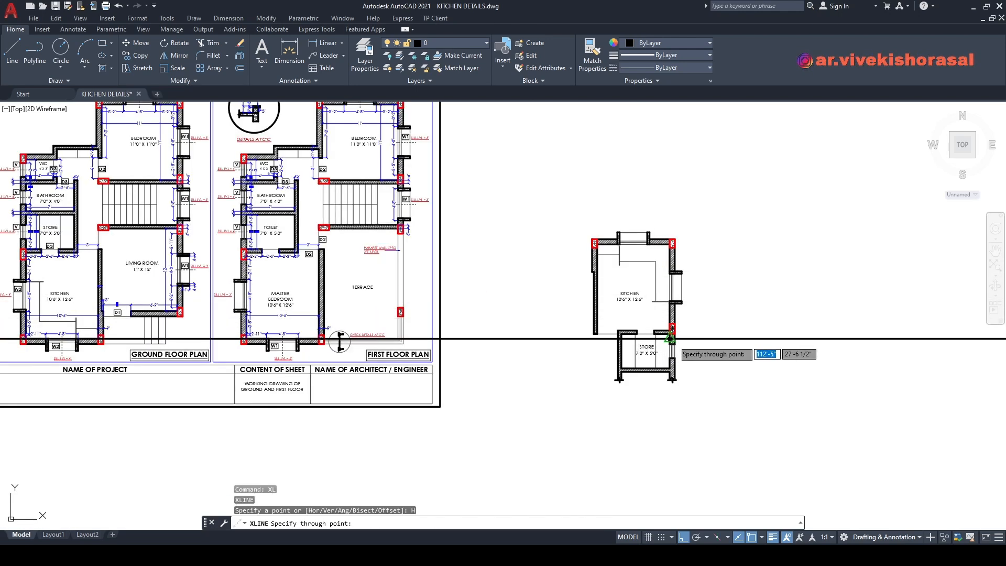
{"action": "scroll", "coordinate": [645, 309], "scroll_direction": "up", "scroll_amount": 4}
{"action": "left_click", "coordinate": [693, 286]}
{"action": "key", "text": "Return"}
Step: Draw vertical construction lines through both faces of the kitchen's left and right walls
{"action": "scroll", "coordinate": [692, 286], "scroll_direction": "down", "scroll_amount": 3}
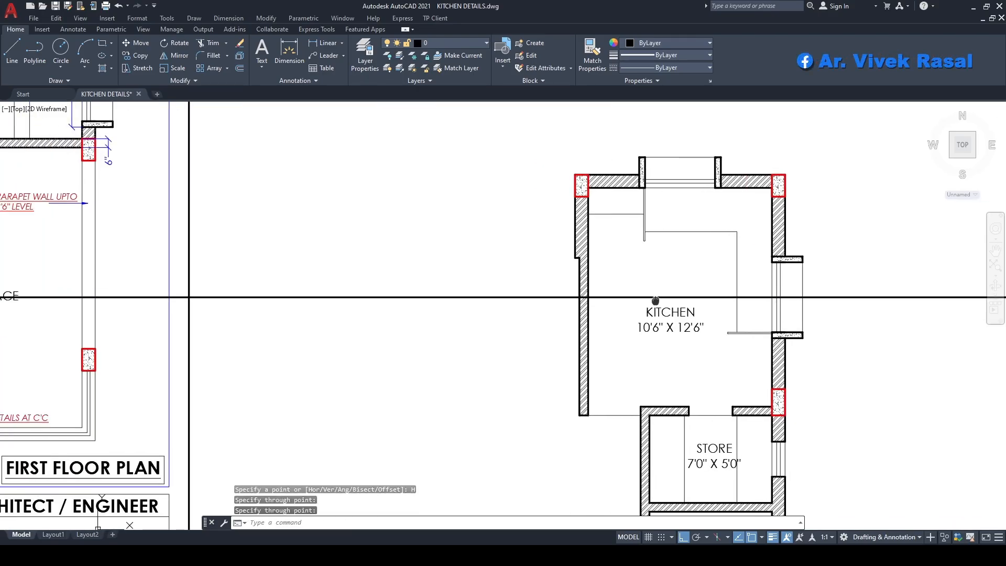
{"action": "scroll", "coordinate": [584, 317], "scroll_direction": "up", "scroll_amount": 5}
{"action": "right_click", "coordinate": [589, 313]}
{"action": "left_click", "coordinate": [611, 322]}
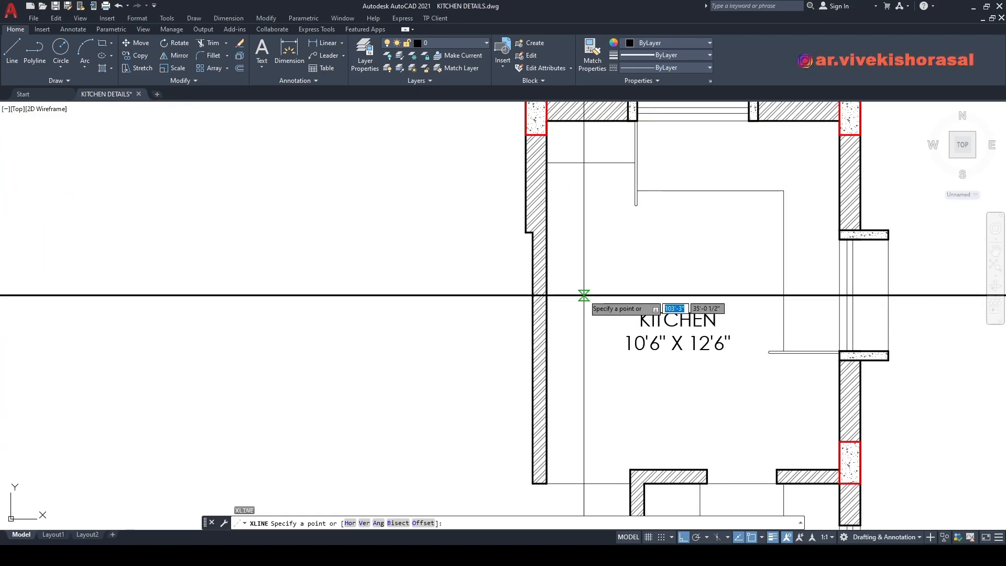
{"action": "middle_click_drag", "start_coordinate": [600, 270], "coordinate": [545, 314]}
{"action": "key", "text": "Return"}
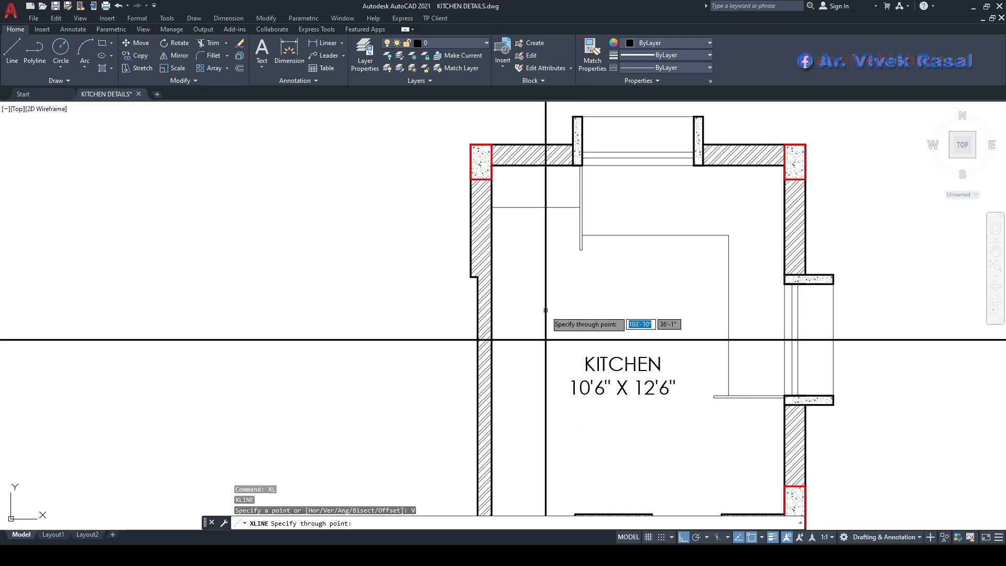
{"action": "left_click", "coordinate": [476, 341]}
{"action": "middle_click_drag", "start_coordinate": [476, 341], "coordinate": [331, 371]}
{"action": "left_click", "coordinate": [640, 369]}
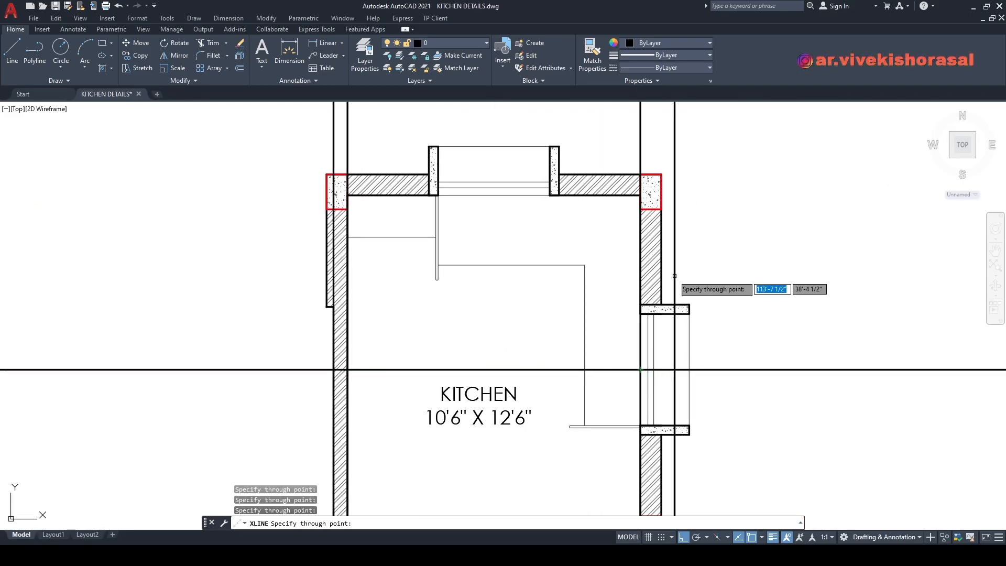
{"action": "scroll", "coordinate": [661, 267], "scroll_direction": "down", "scroll_amount": 3}
{"action": "middle_click_drag", "start_coordinate": [672, 339], "coordinate": [665, 485]}
{"action": "key", "text": "Escape"}
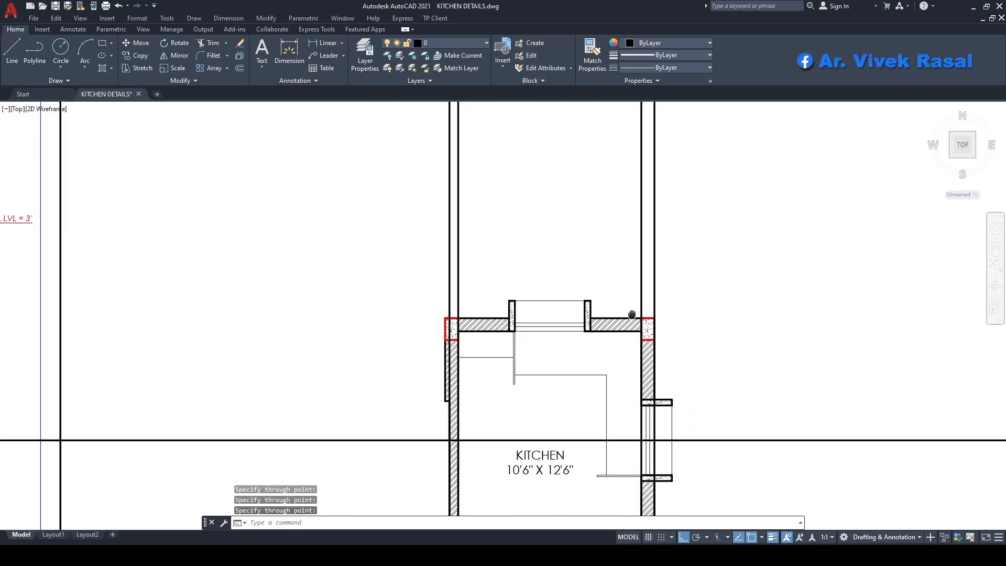
Step: Draw a horizontal construction line across the vertical ones in the open space above the kitchen plan
{"action": "key", "text": "Return"}
{"action": "middle_click_drag", "start_coordinate": [685, 231], "coordinate": [659, 307]}
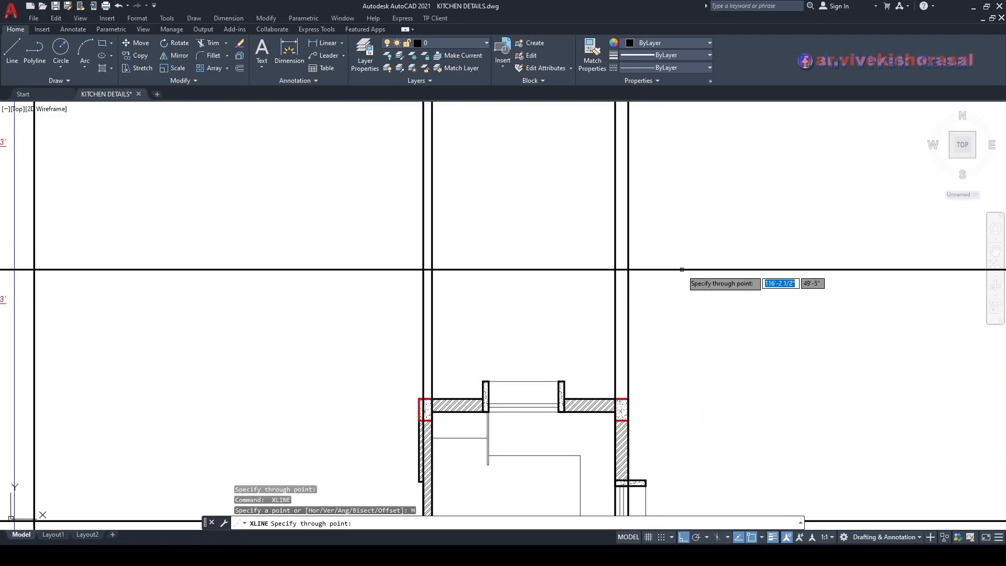
{"action": "type", "text": "H"}
{"action": "key", "text": "Return"}
{"action": "left_click", "coordinate": [680, 289]}
{"action": "middle_click_drag", "start_coordinate": [688, 215], "coordinate": [696, 255]}
{"action": "key", "text": "Return"}
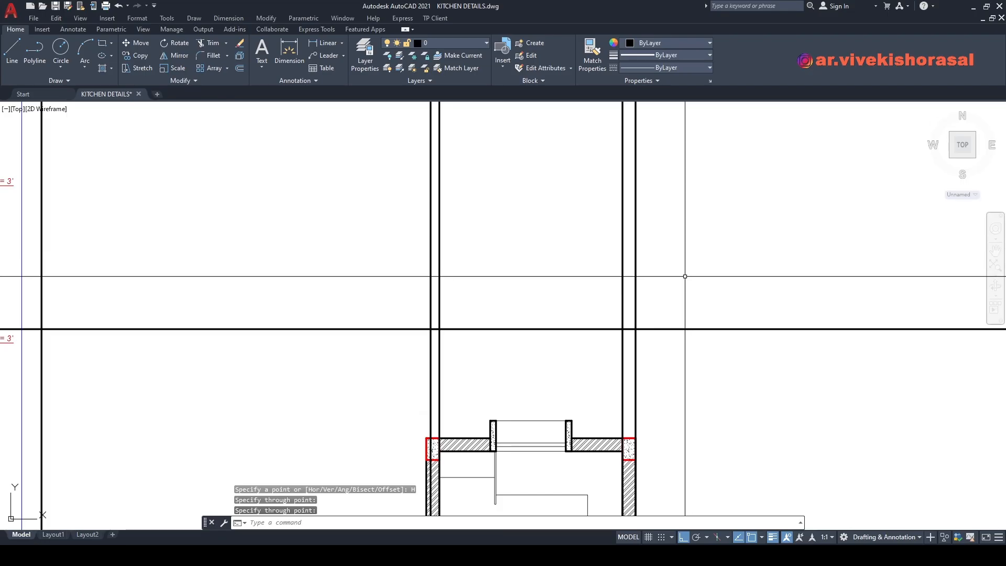
Step: Offset the new horizontal construction line 4" downward to form the floor thickness
{"action": "type", "text": "o"}
{"action": "key", "text": "Return"}
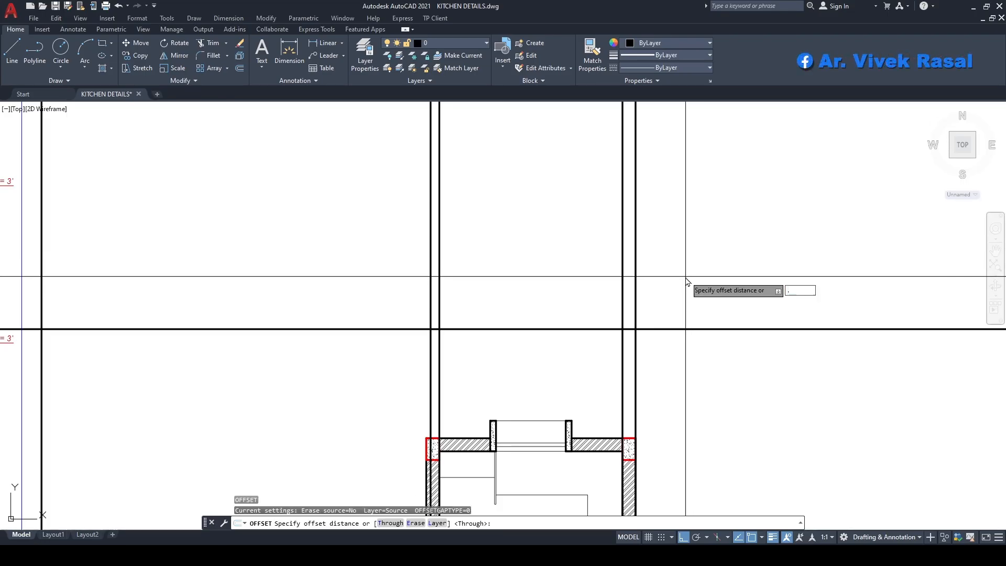
{"action": "key", "text": "Return"}
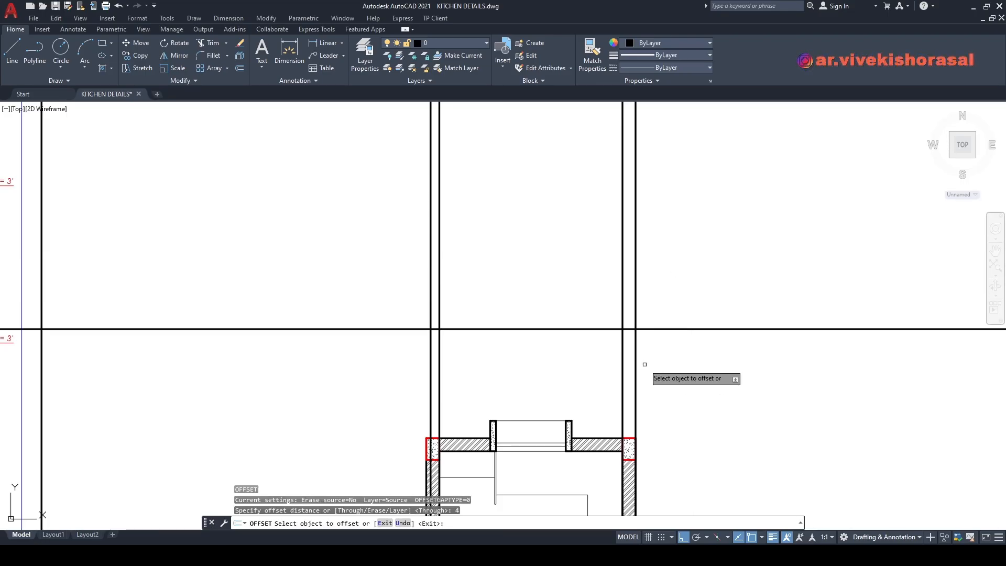
{"action": "left_click", "coordinate": [658, 329]}
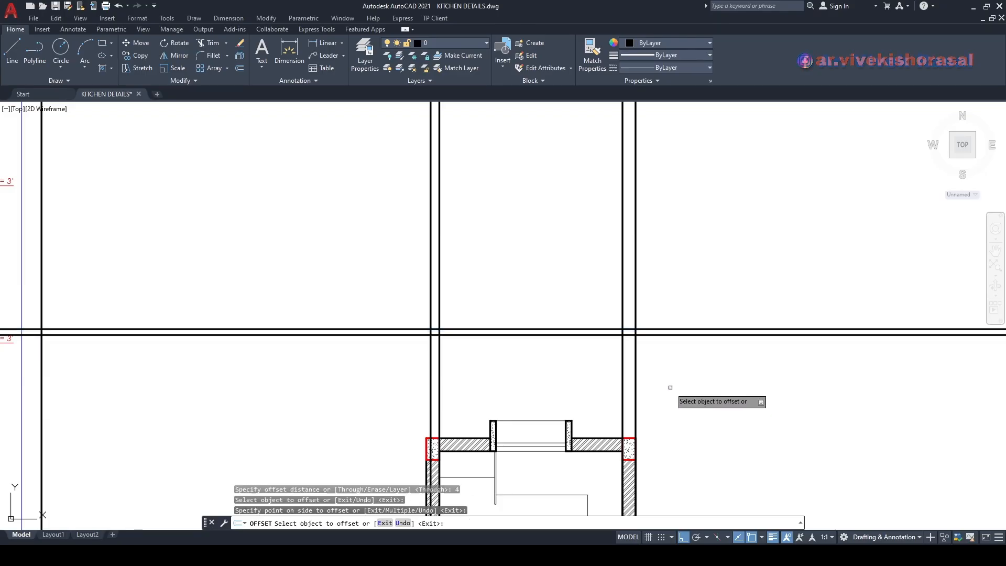
{"action": "left_click", "coordinate": [669, 386]}
{"action": "key", "text": "Return"}
{"action": "middle_click_drag", "start_coordinate": [560, 325], "coordinate": [613, 333]}
{"action": "scroll", "coordinate": [568, 322], "scroll_direction": "up", "scroll_amount": 4}
Step: Trim both horizontal floor lines back to the outer wall lines on the left and right sides
{"action": "type", "text": "t o"}
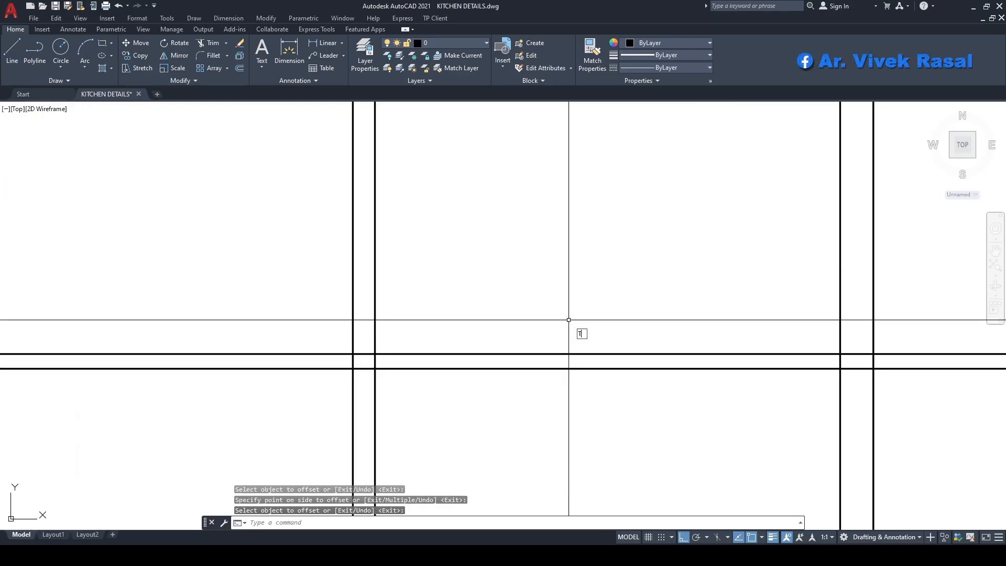
{"action": "type", "text": "r"}
{"action": "key", "text": "Return"}
{"action": "left_click", "coordinate": [313, 411]}
{"action": "left_click", "coordinate": [308, 346]}
{"action": "middle_click_drag", "start_coordinate": [593, 315], "coordinate": [315, 295]}
{"action": "left_click", "coordinate": [675, 405]}
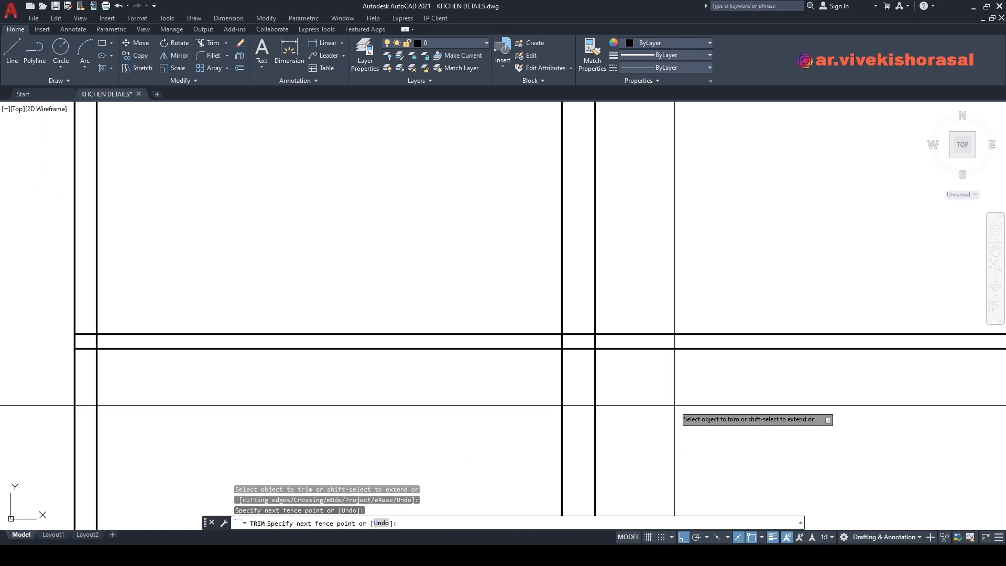
{"action": "key", "text": "Return"}
{"action": "key", "text": "Return"}
Step: Offset the upper floor line 10.5' upward to set the roof level
{"action": "middle_click_drag", "start_coordinate": [649, 298], "coordinate": [696, 319]}
{"action": "type", "text": "o"}
{"action": "key", "text": "Return"}
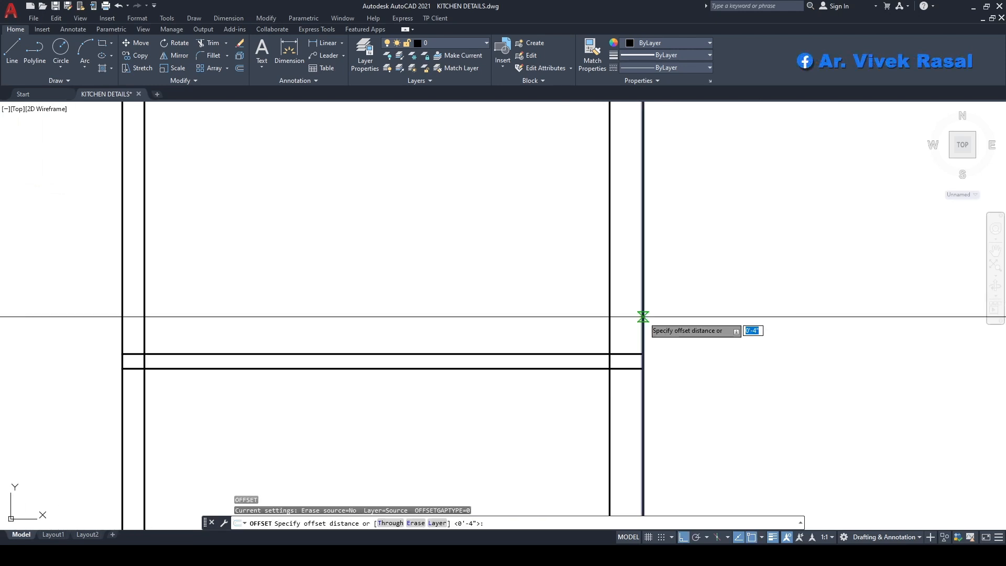
{"action": "key", "text": "Return"}
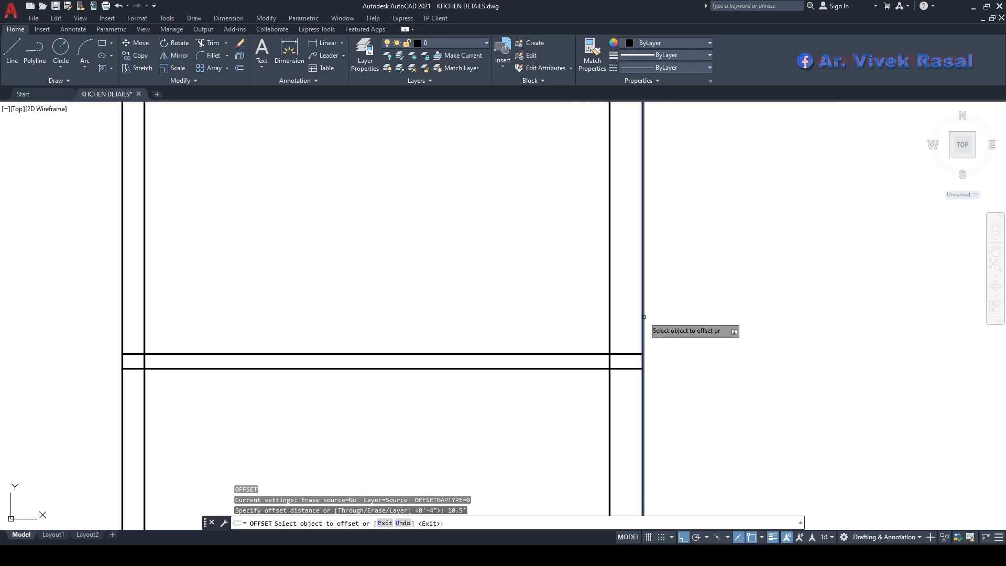
{"action": "left_click", "coordinate": [552, 353]}
{"action": "left_click", "coordinate": [535, 274]}
{"action": "scroll", "coordinate": [534, 273], "scroll_direction": "down", "scroll_amount": 4}
{"action": "middle_click_drag", "start_coordinate": [527, 205], "coordinate": [552, 276]}
{"action": "key", "text": "Return"}
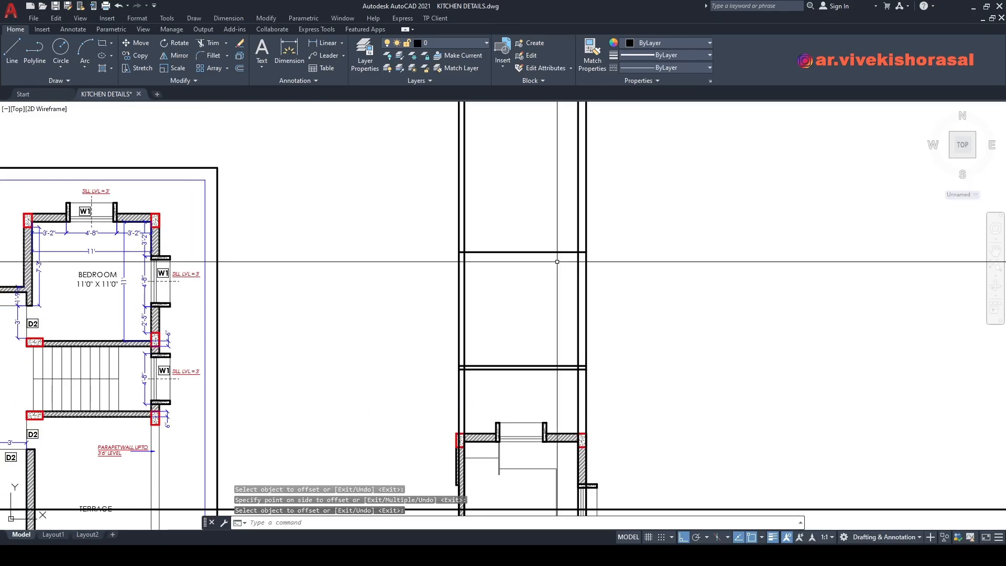
Step: Offset the roof-level line 6" downward to form the slab thickness
{"action": "key", "text": "Return"}
{"action": "type", "text": "6"}
{"action": "key", "text": "Return"}
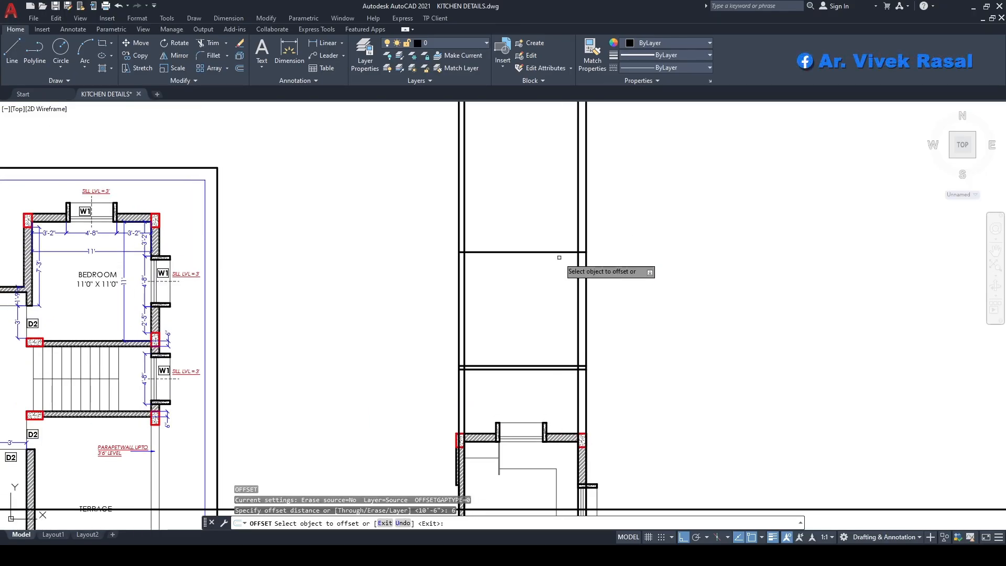
{"action": "left_click", "coordinate": [542, 251]}
{"action": "left_click", "coordinate": [530, 288]}
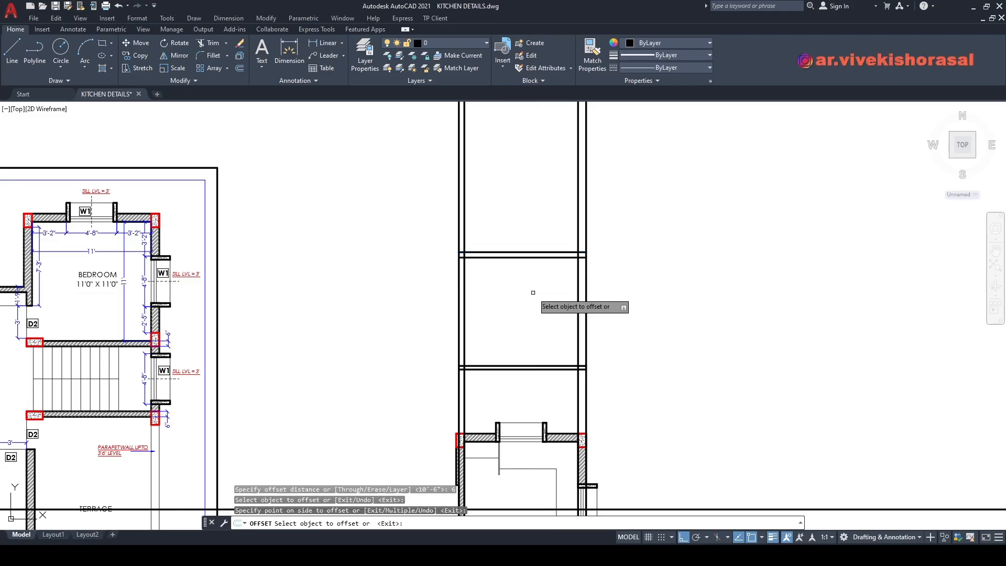
{"action": "key", "text": "Return"}
{"action": "middle_click_drag", "start_coordinate": [540, 214], "coordinate": [580, 226]}
{"action": "type", "text": "TR"}
{"action": "key", "text": "Return"}
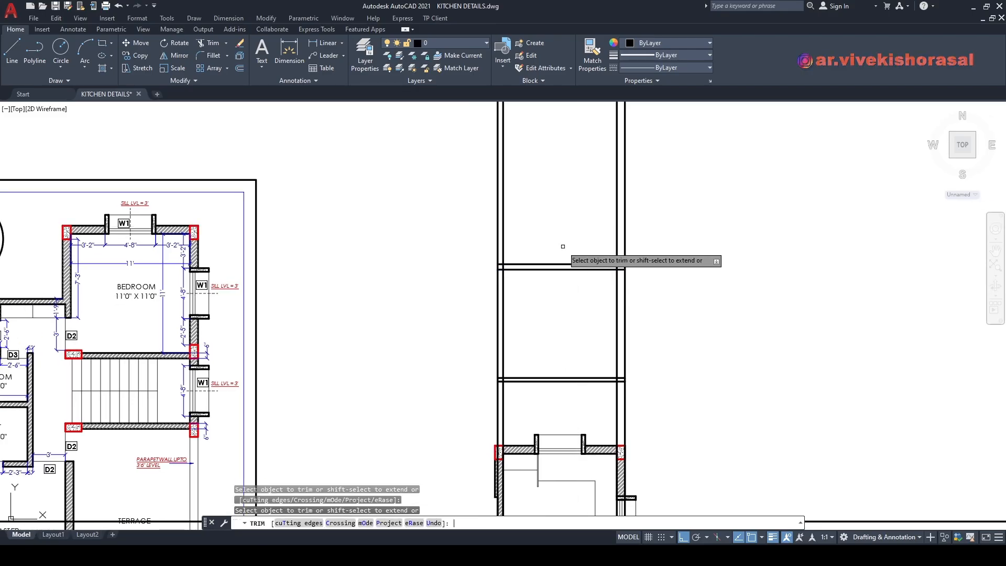
{"action": "key", "text": "Escape"}
Step: Offset the top slab line 15" downward to mark the beam bottom
{"action": "type", "text": "o"}
{"action": "key", "text": "Return"}
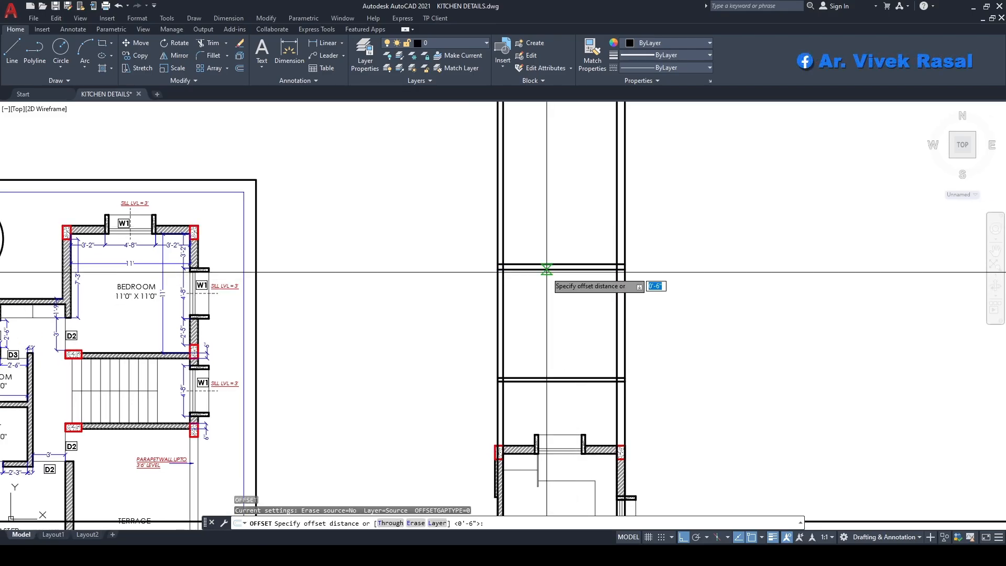
{"action": "type", "text": "15"}
{"action": "key", "text": "Return"}
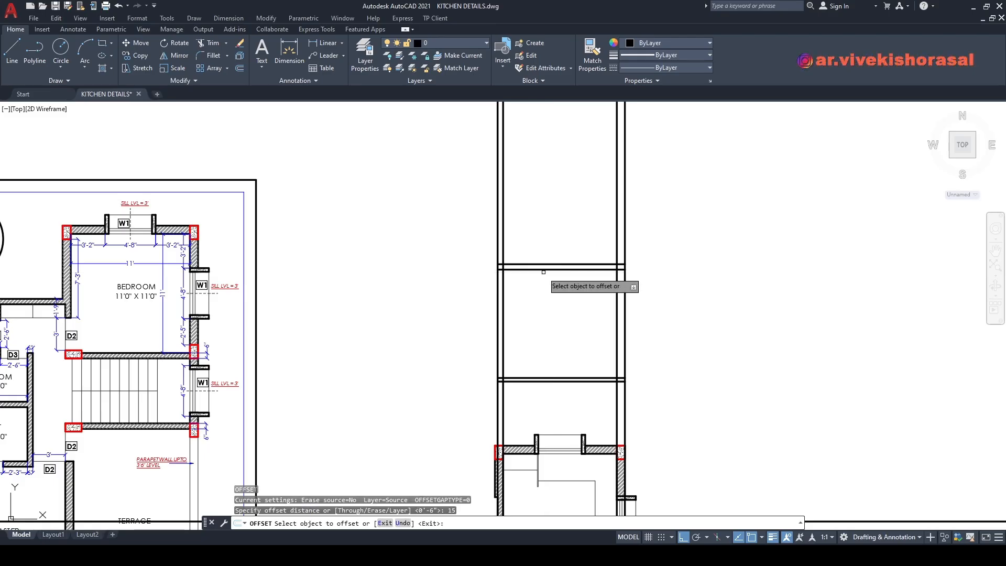
{"action": "scroll", "coordinate": [546, 270], "scroll_direction": "up", "scroll_amount": 2}
{"action": "left_click", "coordinate": [552, 259]}
{"action": "left_click", "coordinate": [556, 335]}
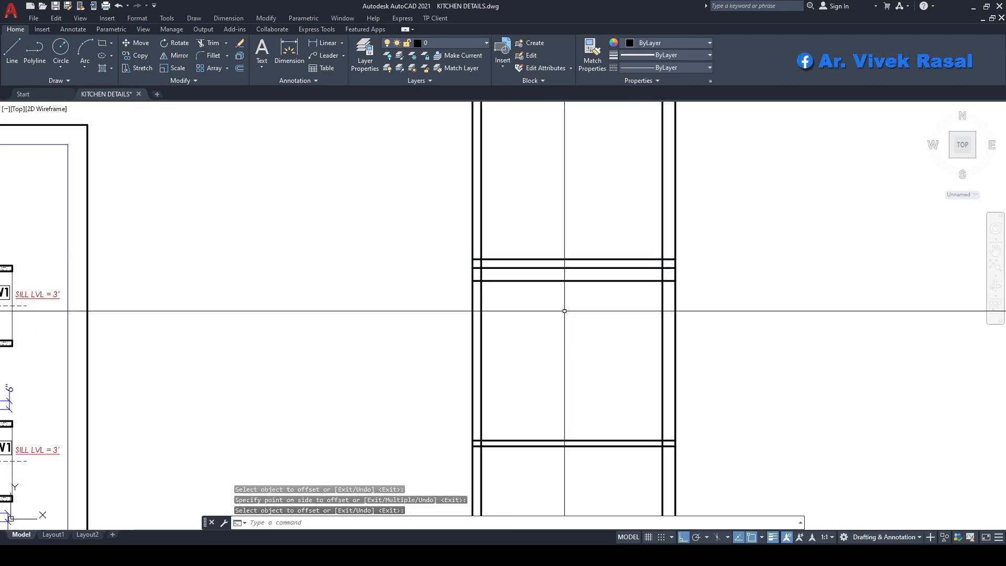
Step: Trim the beam-bottom line between the inner wall lines so it remains only within the two walls
{"action": "type", "text": "tr"}
{"action": "key", "text": "Return"}
{"action": "scroll", "coordinate": [568, 302], "scroll_direction": "up", "scroll_amount": 2}
{"action": "left_click_drag", "start_coordinate": [584, 294], "coordinate": [564, 262]}
{"action": "key", "text": "Return"}
Step: Offset the inner line of the left wall 9" outward to mark the beam's outer face
{"action": "type", "text": "o"}
{"action": "key", "text": "Return"}
{"action": "type", "text": "9"}
{"action": "key", "text": "Return"}
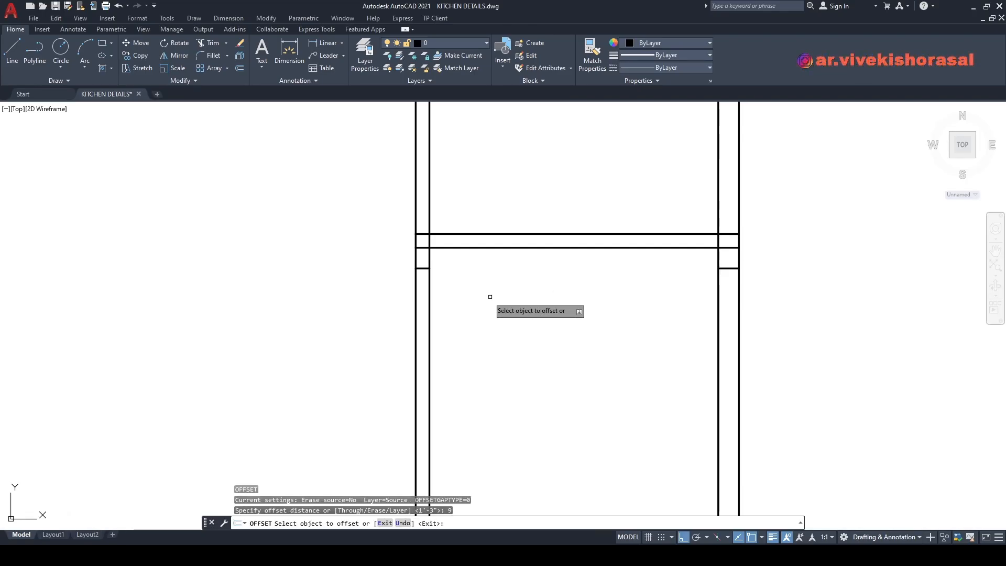
{"action": "left_click", "coordinate": [427, 295]}
{"action": "left_click", "coordinate": [370, 253]}
{"action": "key", "text": "Return"}
{"action": "scroll", "coordinate": [420, 253], "scroll_direction": "up", "scroll_amount": 2}
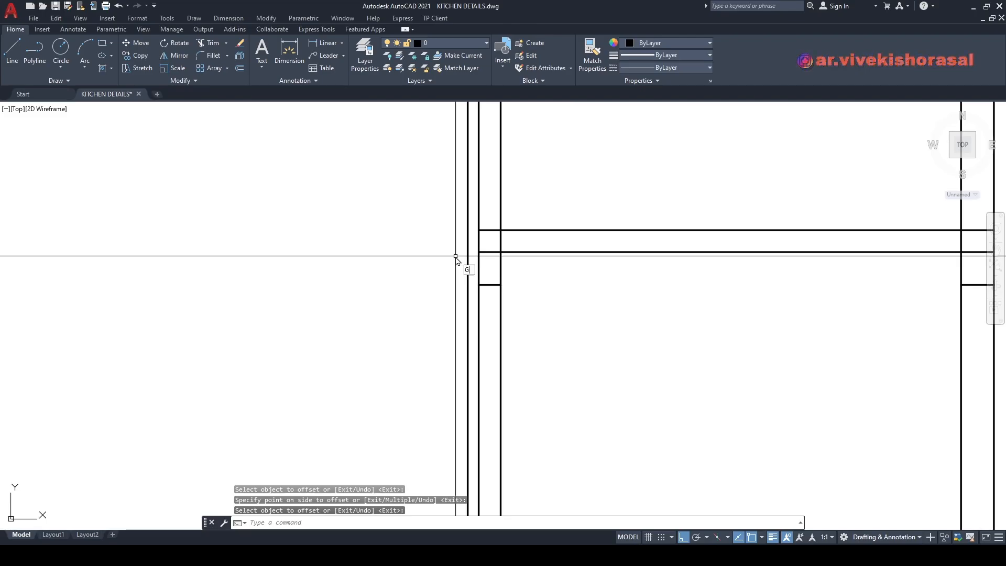
{"action": "type", "text": "G"}
{"action": "key", "text": "Return"}
{"action": "key", "text": "Escape"}
Step: Fillet the top slab line with the left beam's outer line and the right wall's outer line into square corners
{"action": "type", "text": "f"}
{"action": "key", "text": "Return"}
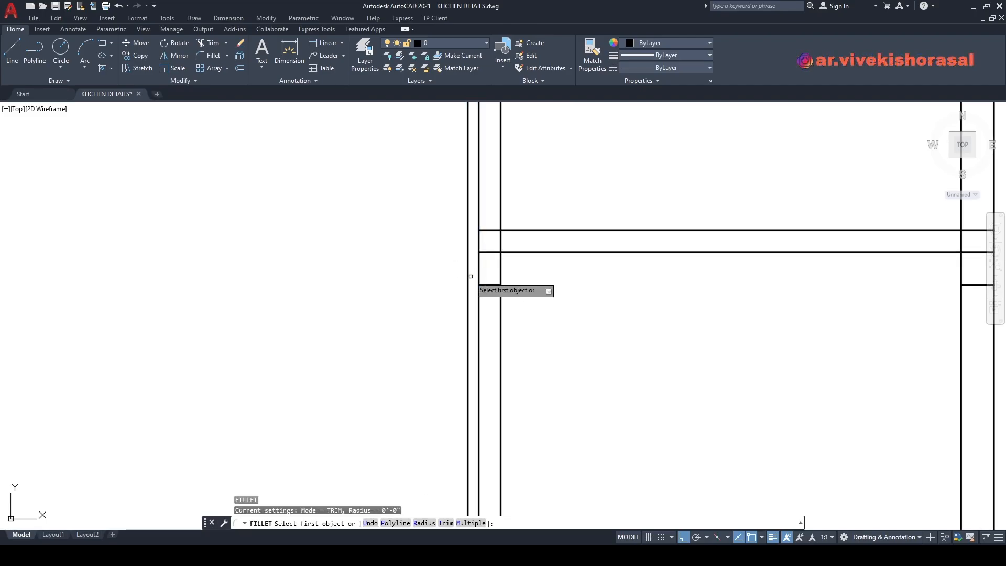
{"action": "left_click", "coordinate": [468, 266]}
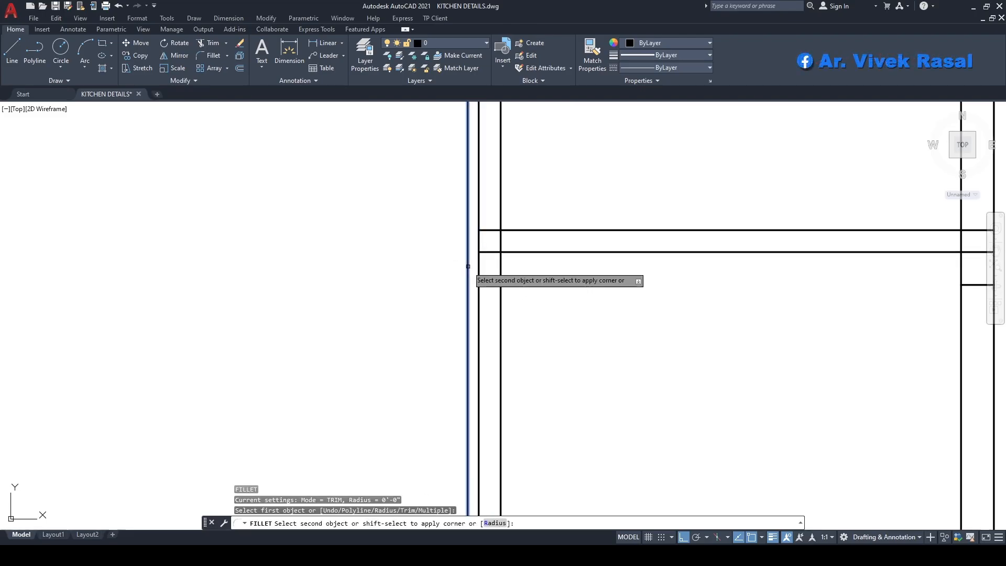
{"action": "left_click", "coordinate": [524, 230]}
{"action": "middle_click_drag", "start_coordinate": [722, 250], "coordinate": [515, 258]}
{"action": "key", "text": "Return"}
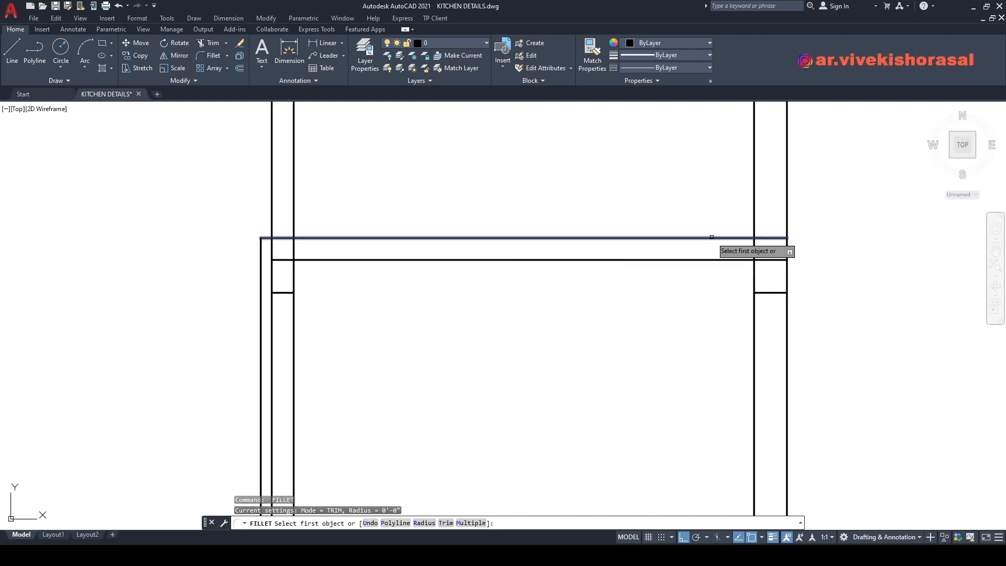
{"action": "left_click", "coordinate": [712, 238]}
{"action": "left_click", "coordinate": [789, 337]}
Step: Fillet the slab's underside line with the inner lines of the right and left walls into square corners
{"action": "key", "text": "Return"}
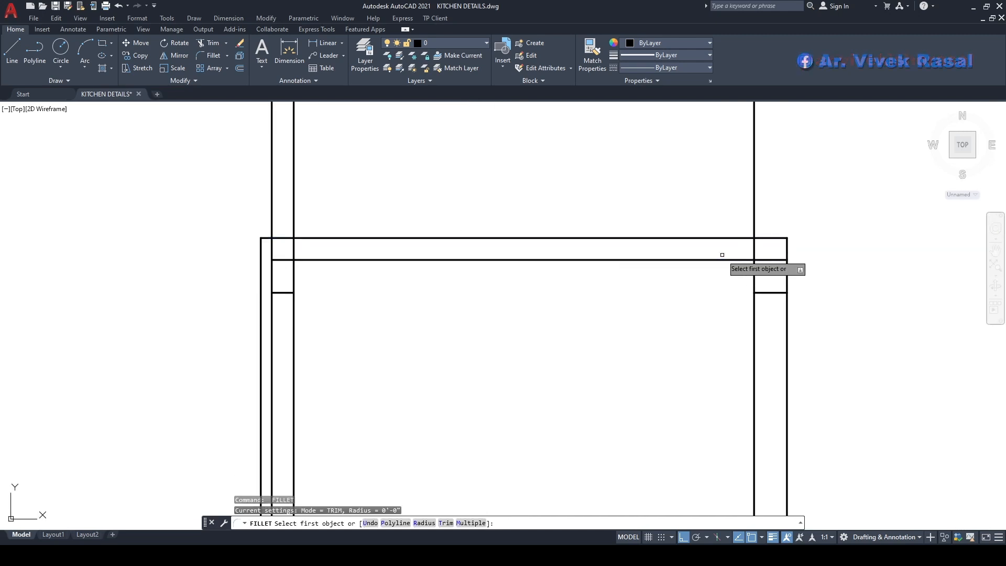
{"action": "left_click", "coordinate": [718, 258]}
{"action": "left_click", "coordinate": [753, 342]}
{"action": "middle_click_drag", "start_coordinate": [531, 298], "coordinate": [705, 290]}
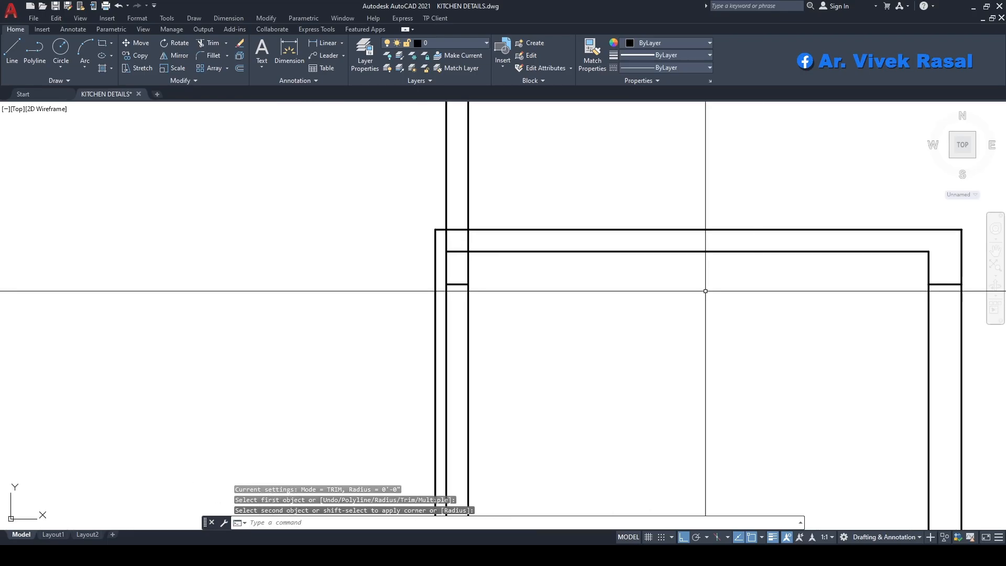
{"action": "key", "text": "Return"}
{"action": "left_click", "coordinate": [469, 307]}
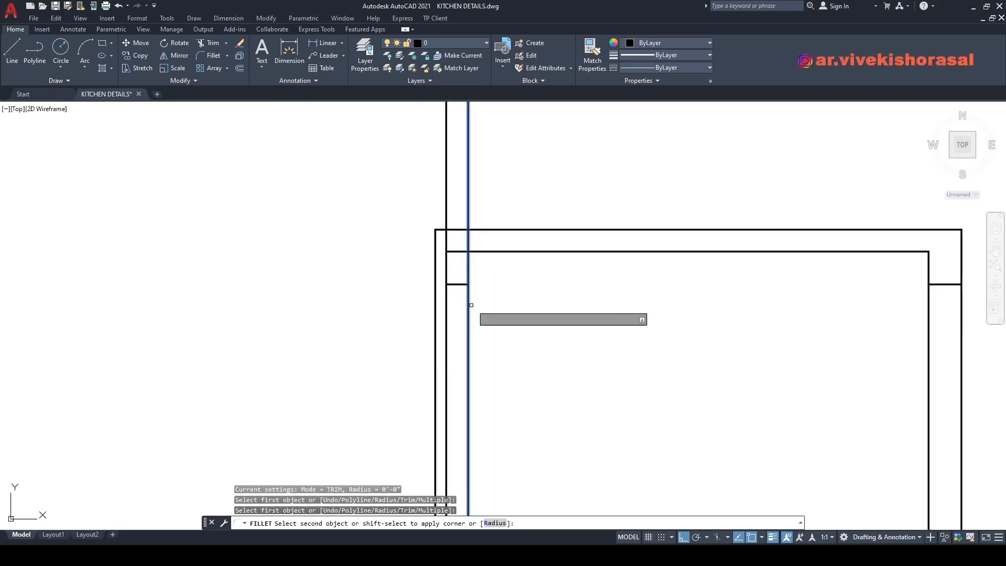
{"action": "left_click", "coordinate": [516, 252]}
Step: Fillet the left beam-bottom line with the left wall's outer line and with the beam's projecting outer line
{"action": "key", "text": "Return"}
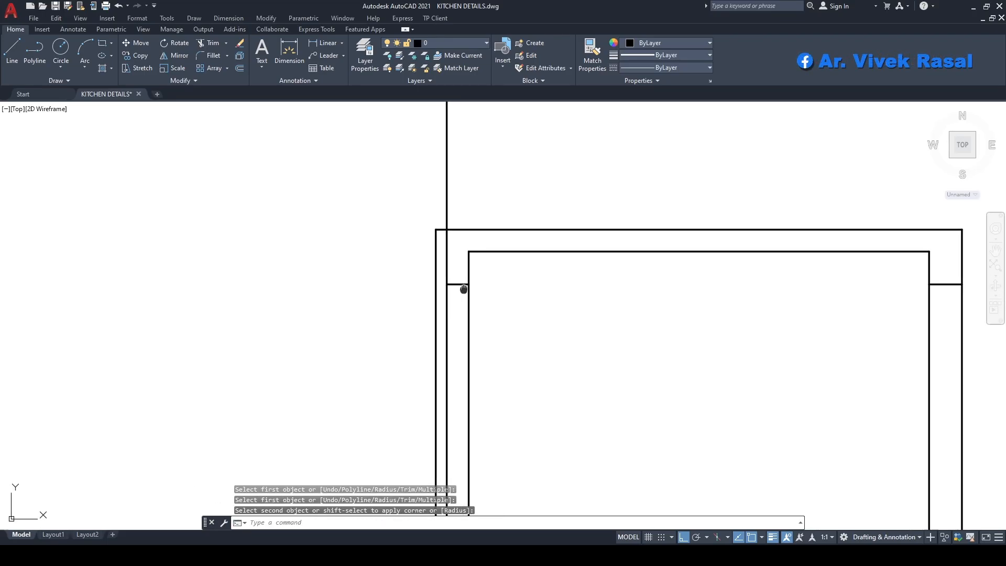
{"action": "middle_click_drag", "start_coordinate": [450, 285], "coordinate": [485, 294]}
{"action": "left_click", "coordinate": [480, 300]}
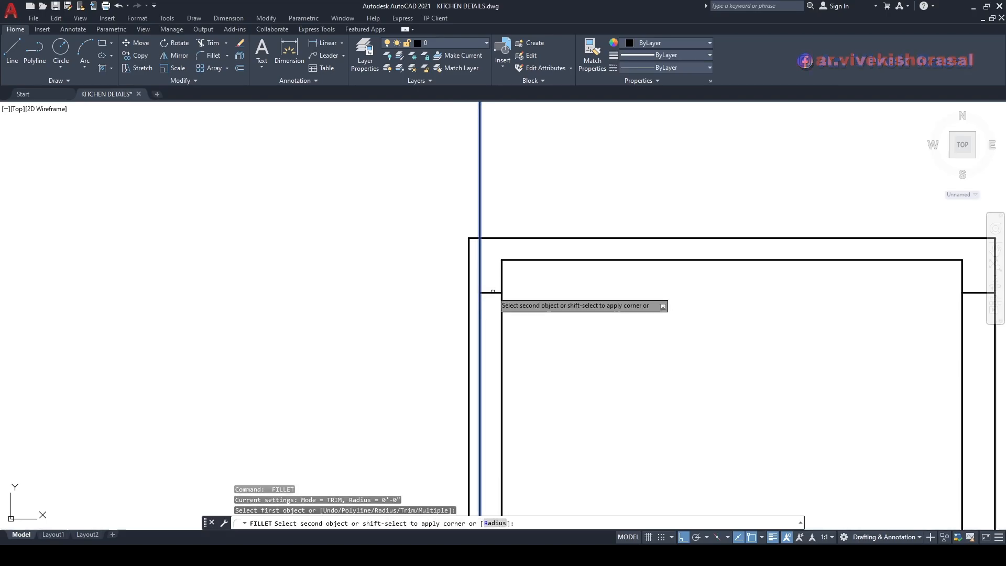
{"action": "left_click", "coordinate": [492, 292]}
{"action": "key", "text": "Return"}
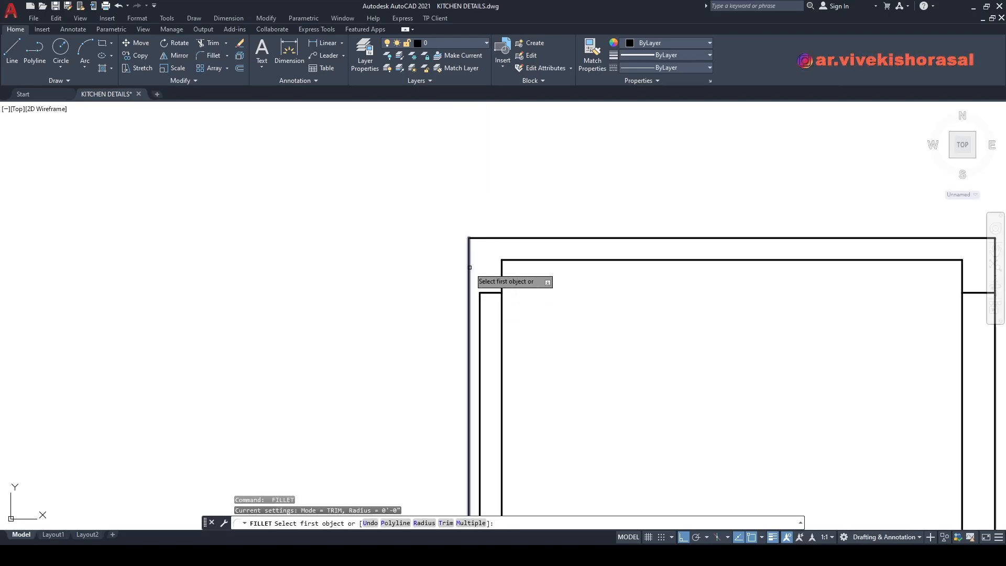
{"action": "left_click", "coordinate": [469, 272]}
{"action": "left_click", "coordinate": [488, 292]}
{"action": "scroll", "coordinate": [518, 276], "scroll_direction": "down", "scroll_amount": 4}
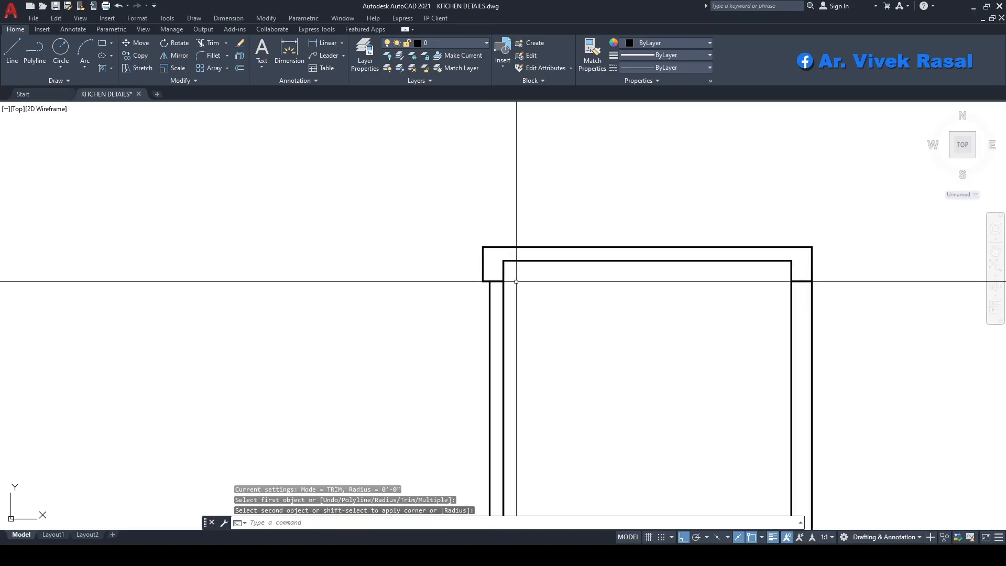
Step: Copy the break symbol from the plan's lower right wall onto the section's right wall, just below the floor
{"action": "middle_click_drag", "start_coordinate": [552, 302], "coordinate": [529, 284]}
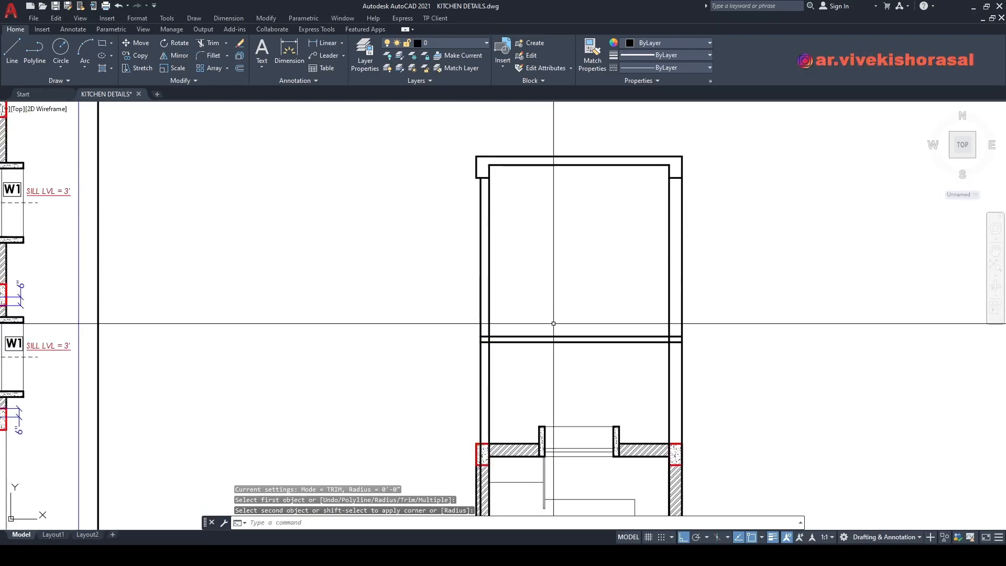
{"action": "middle_click_drag", "start_coordinate": [553, 324], "coordinate": [534, 273]}
{"action": "type", "text": "CO"}
{"action": "key", "text": "Return"}
{"action": "scroll", "coordinate": [536, 273], "scroll_direction": "down", "scroll_amount": 5}
{"action": "scroll", "coordinate": [561, 323], "scroll_direction": "up", "scroll_amount": 10}
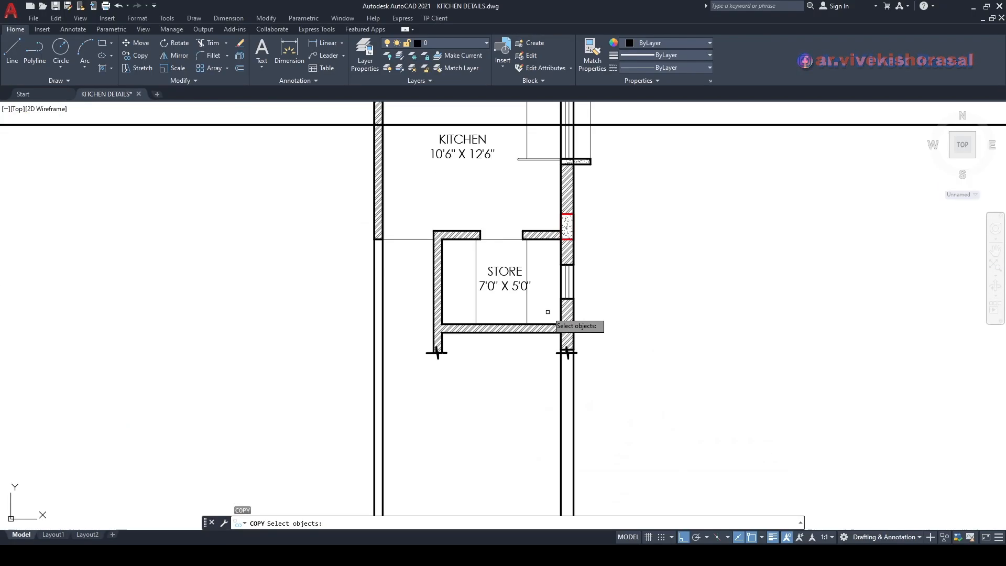
{"action": "scroll", "coordinate": [547, 408], "scroll_direction": "up", "scroll_amount": 4}
{"action": "left_click", "coordinate": [561, 415]}
{"action": "left_click", "coordinate": [564, 377]}
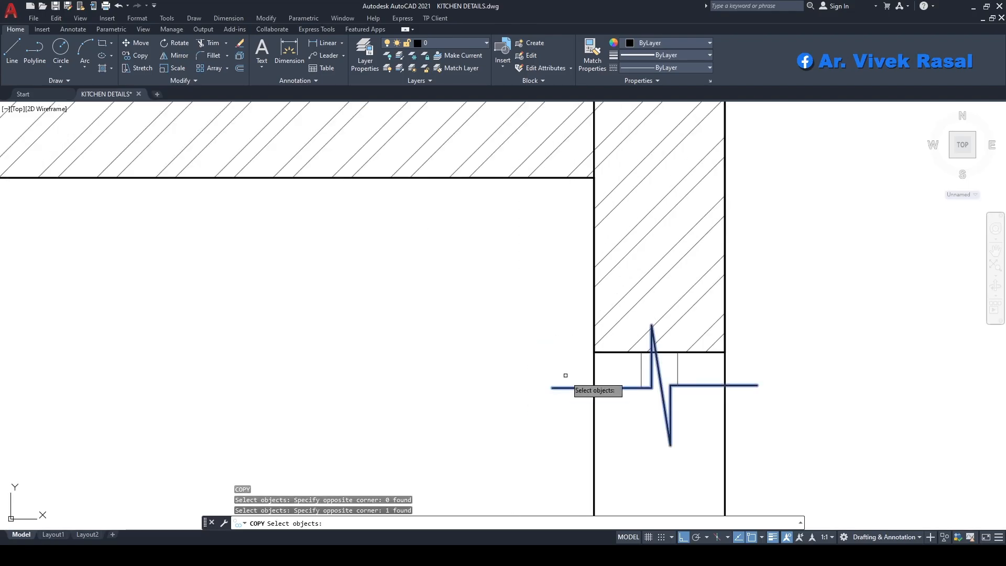
{"action": "key", "text": "Return"}
{"action": "left_click", "coordinate": [593, 388]}
{"action": "scroll", "coordinate": [594, 388], "scroll_direction": "down", "scroll_amount": 5}
{"action": "scroll", "coordinate": [586, 220], "scroll_direction": "up", "scroll_amount": 6}
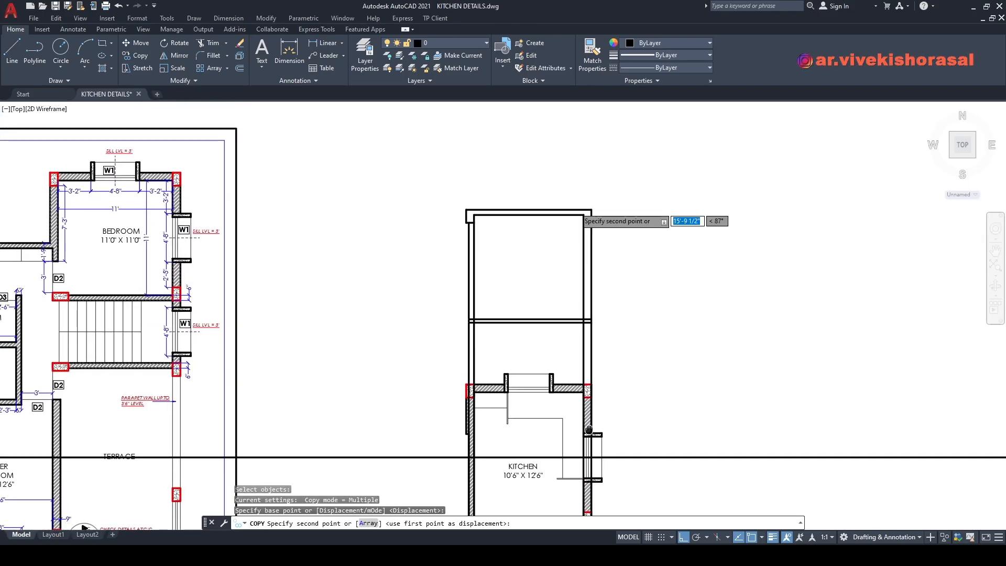
{"action": "left_click", "coordinate": [547, 290]}
{"action": "key", "text": "Escape"}
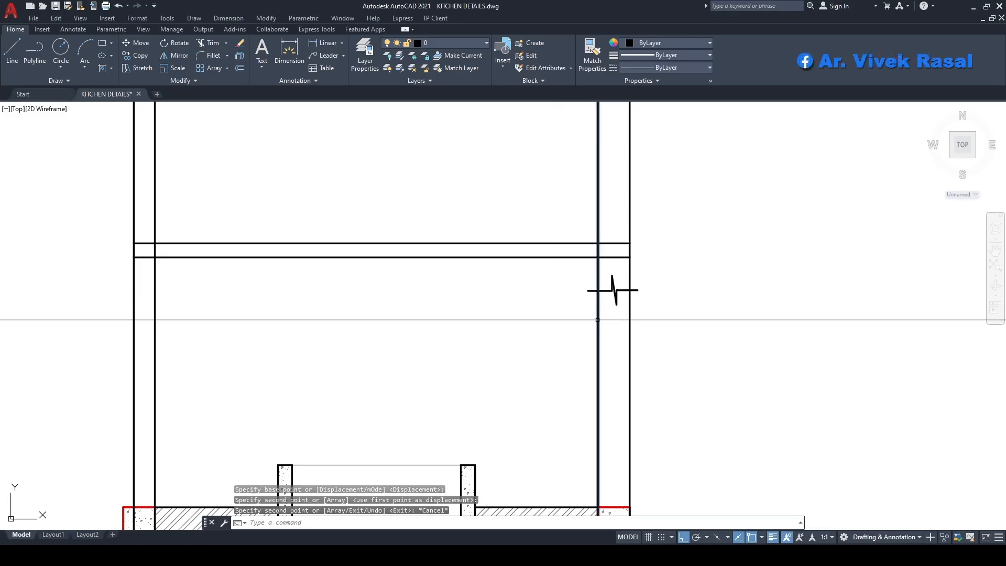
Step: Copy the section's right-hand break symbol straight across onto the left wall below the floor
{"action": "type", "text": "o"}
{"action": "key", "text": "Return"}
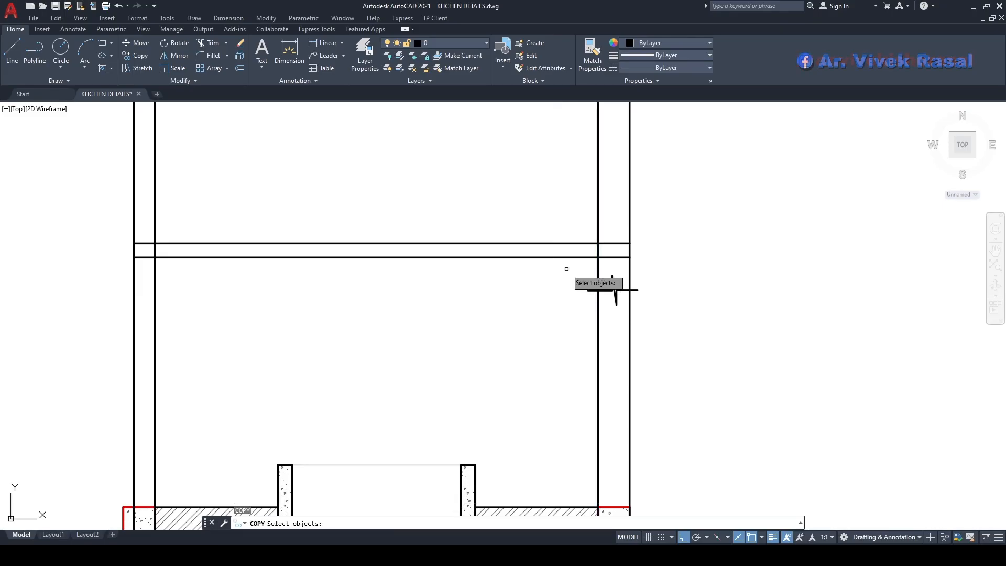
{"action": "left_click", "coordinate": [567, 269]}
{"action": "key", "text": "Return"}
{"action": "left_click", "coordinate": [611, 290]}
{"action": "middle_click_drag", "start_coordinate": [355, 275], "coordinate": [510, 286]}
{"action": "scroll", "coordinate": [362, 309], "scroll_direction": "up", "scroll_amount": 2}
{"action": "middle_click_drag", "start_coordinate": [268, 308], "coordinate": [409, 319]}
{"action": "scroll", "coordinate": [415, 313], "scroll_direction": "up", "scroll_amount": 3}
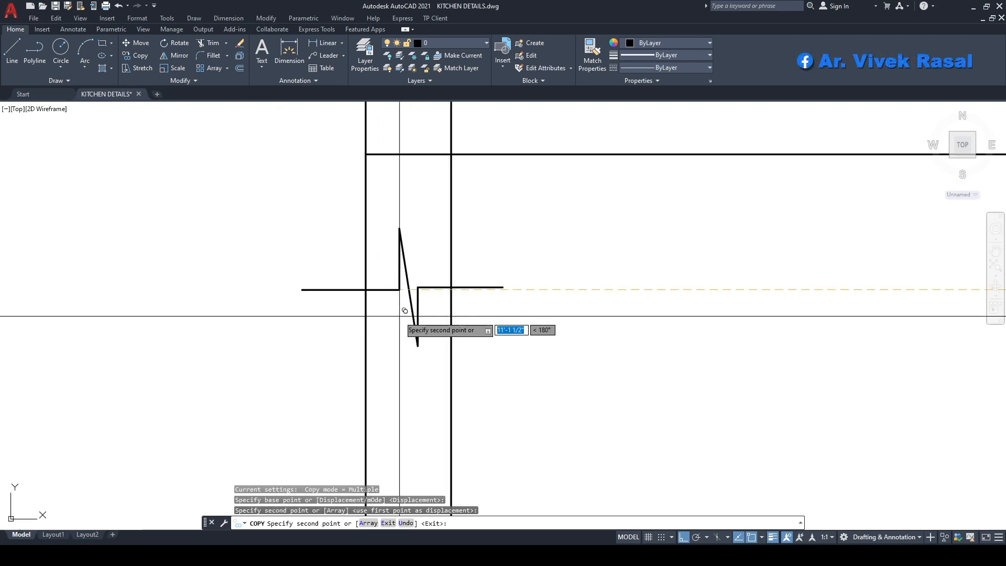
{"action": "key", "text": "Return"}
{"action": "scroll", "coordinate": [420, 286], "scroll_direction": "down", "scroll_amount": 2}
{"action": "middle_click_drag", "start_coordinate": [419, 285], "coordinate": [411, 299]}
Step: Trim off the left and right wall lines that run below the two break symbols
{"action": "type", "text": "tr"}
{"action": "key", "text": "Return"}
{"action": "left_click_drag", "start_coordinate": [477, 368], "coordinate": [325, 366]}
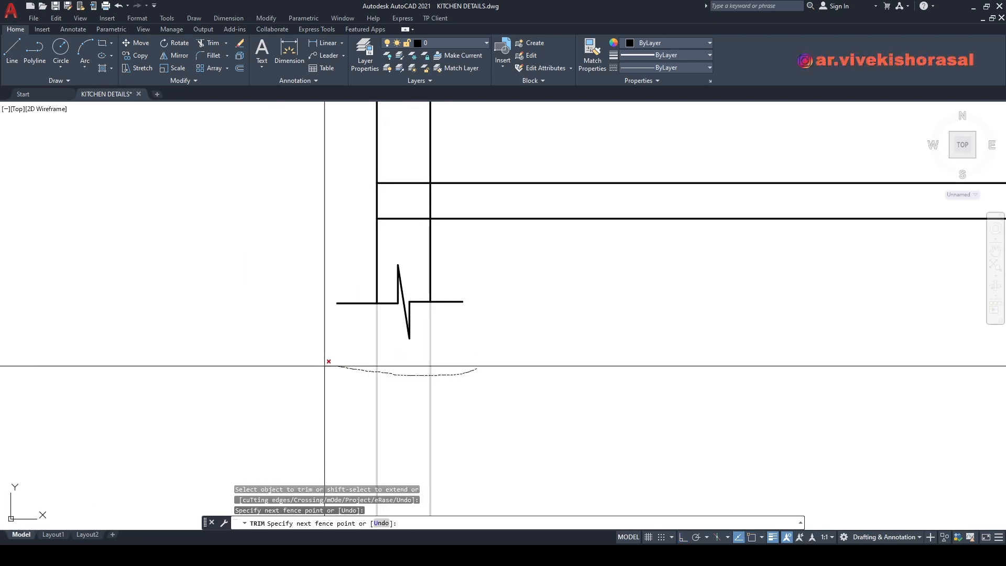
{"action": "scroll", "coordinate": [330, 360], "scroll_direction": "down", "scroll_amount": 6}
{"action": "scroll", "coordinate": [643, 361], "scroll_direction": "up", "scroll_amount": 6}
{"action": "scroll", "coordinate": [709, 308], "scroll_direction": "up", "scroll_amount": 2}
{"action": "left_click_drag", "start_coordinate": [730, 373], "coordinate": [454, 370]}
{"action": "key", "text": "Return"}
Step: Trim the inner lines of the right and left walls where they cross the floor thickness
{"action": "scroll", "coordinate": [491, 382], "scroll_direction": "down", "scroll_amount": 4}
{"action": "middle_click_drag", "start_coordinate": [495, 306], "coordinate": [577, 359]}
{"action": "key", "text": "Return"}
{"action": "scroll", "coordinate": [601, 331], "scroll_direction": "up", "scroll_amount": 2}
{"action": "left_click_drag", "start_coordinate": [603, 328], "coordinate": [566, 321]}
{"action": "scroll", "coordinate": [574, 321], "scroll_direction": "down", "scroll_amount": 6}
{"action": "middle_click_drag", "start_coordinate": [309, 315], "coordinate": [507, 328]}
{"action": "scroll", "coordinate": [507, 328], "scroll_direction": "up", "scroll_amount": 2}
{"action": "scroll", "coordinate": [511, 329], "scroll_direction": "up", "scroll_amount": 3}
{"action": "left_click_drag", "start_coordinate": [561, 380], "coordinate": [519, 367]}
{"action": "key", "text": "Return"}
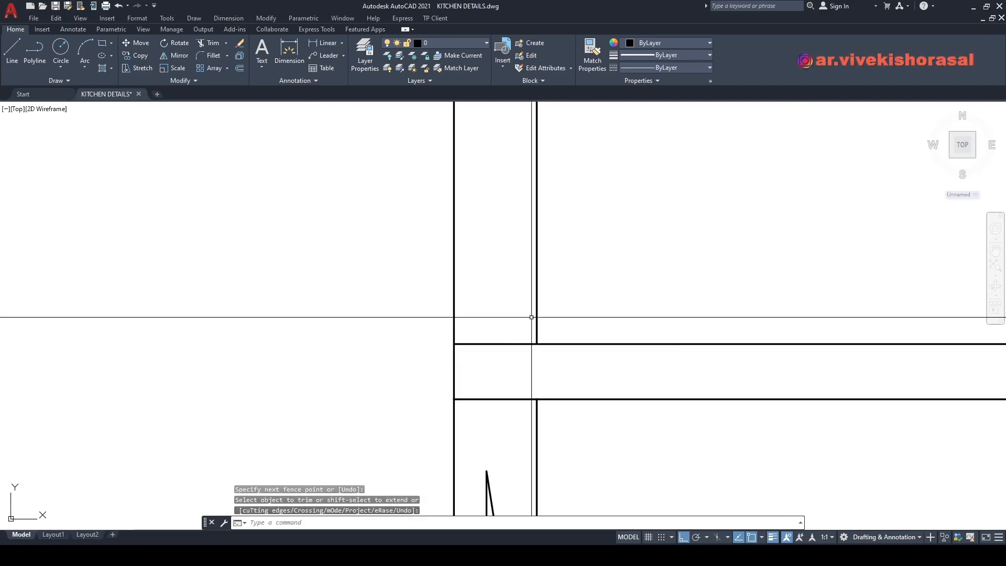
Step: Offset the section's top floor line 7' upward to mark the window head level
{"action": "scroll", "coordinate": [533, 318], "scroll_direction": "down", "scroll_amount": 5}
{"action": "middle_click_drag", "start_coordinate": [602, 371], "coordinate": [509, 286]}
{"action": "middle_click_drag", "start_coordinate": [635, 377], "coordinate": [589, 339]}
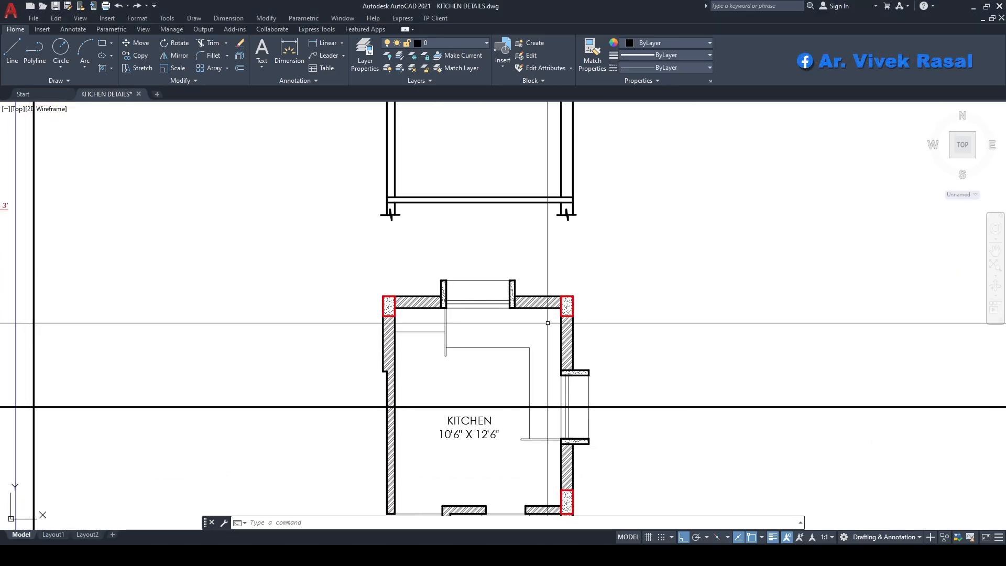
{"action": "mouse_move", "coordinate": [546, 251]}
{"action": "middle_mouse_down"}
{"action": "mouse_move", "coordinate": [597, 270]}
{"action": "mouse_move", "coordinate": [624, 347]}
{"action": "mouse_move", "coordinate": [611, 273]}
{"action": "middle_mouse_up"}
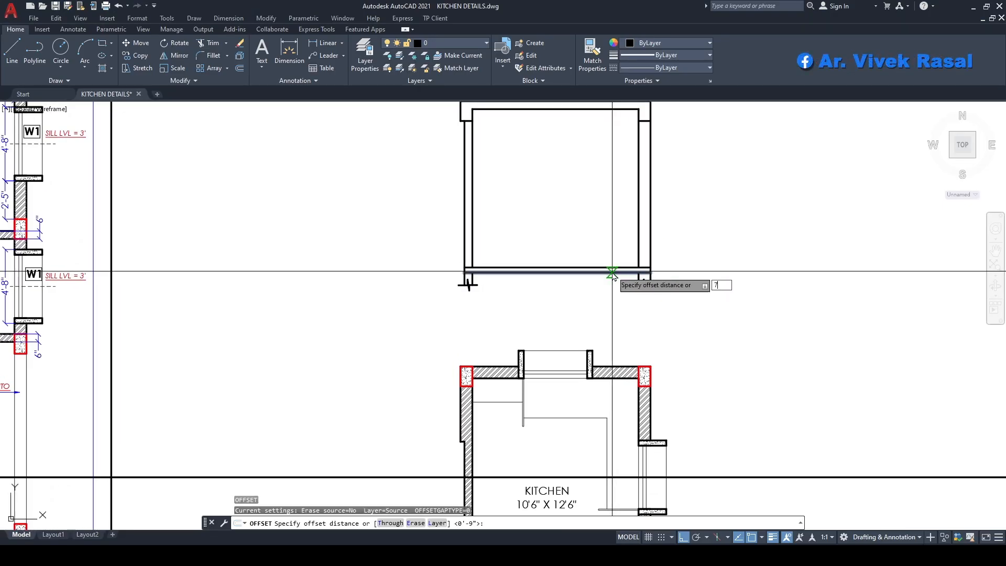
{"action": "scroll", "coordinate": [563, 257], "scroll_direction": "up", "scroll_amount": 4}
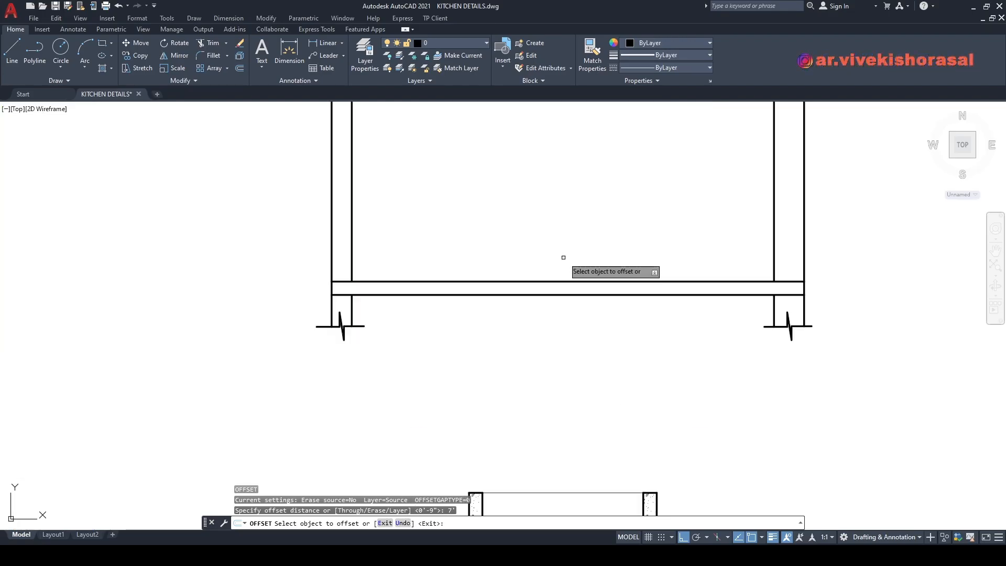
{"action": "left_click", "coordinate": [581, 280]}
{"action": "left_click", "coordinate": [585, 192]}
{"action": "scroll", "coordinate": [590, 207], "scroll_direction": "down", "scroll_amount": 4}
{"action": "key", "text": "space"}
Step: Project vertical construction lines through the inner edges of both jambs of the kitchen's top window up into the section
{"action": "middle_click_drag", "start_coordinate": [602, 271], "coordinate": [613, 216]}
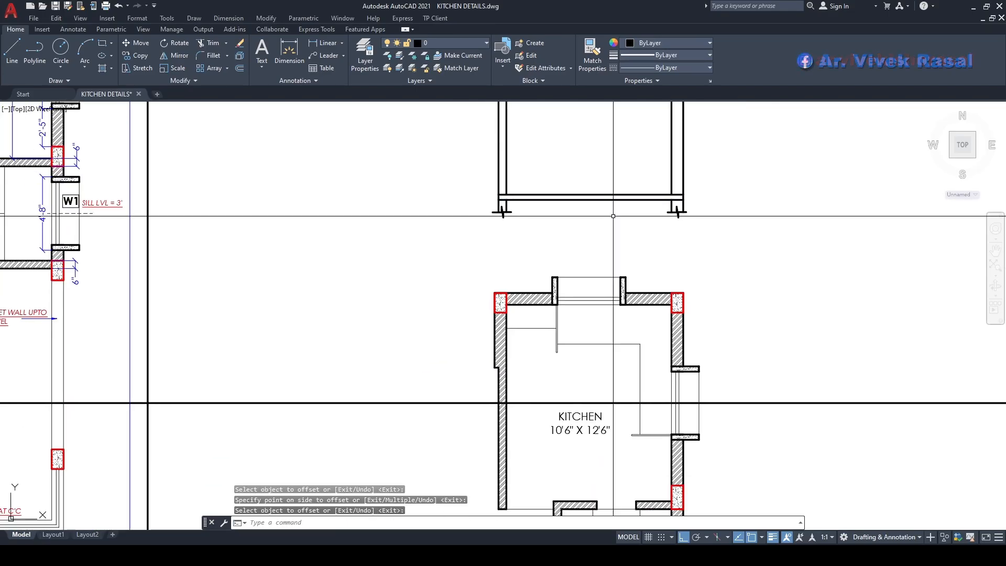
{"action": "type", "text": "X"}
{"action": "key", "text": "Return"}
{"action": "type", "text": "V"}
{"action": "key", "text": "Return"}
{"action": "scroll", "coordinate": [566, 301], "scroll_direction": "up", "scroll_amount": 5}
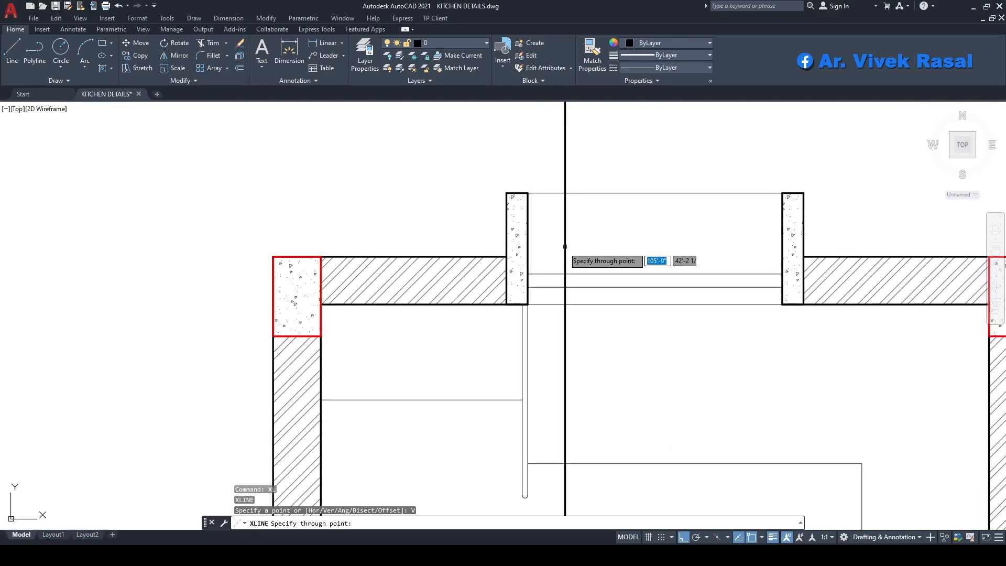
{"action": "left_click", "coordinate": [527, 220]}
{"action": "left_click", "coordinate": [782, 225]}
{"action": "key", "text": "space"}
{"action": "scroll", "coordinate": [739, 314], "scroll_direction": "down", "scroll_amount": 5}
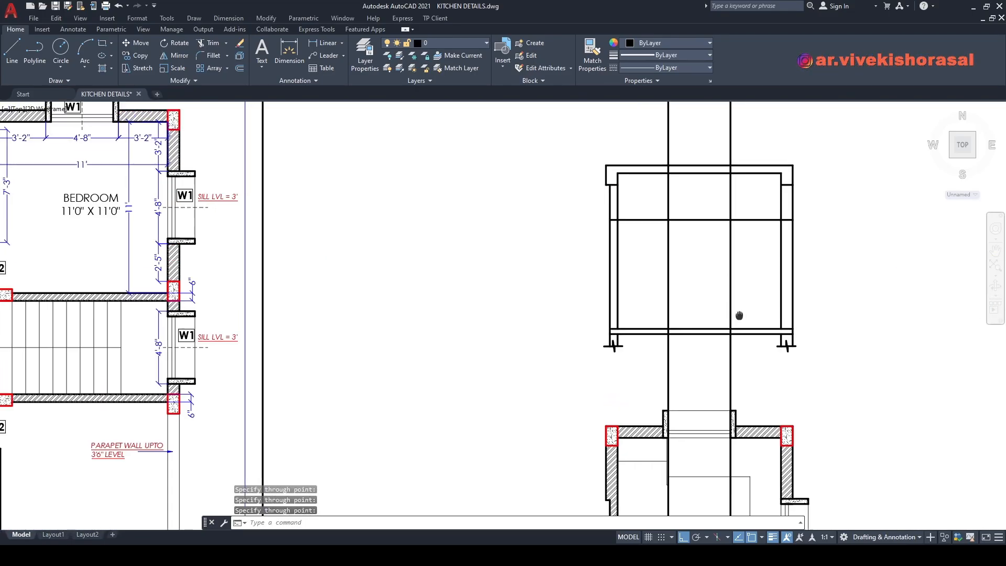
Step: Offset the window head line 3' downward to mark the sill level
{"action": "scroll", "coordinate": [702, 249], "scroll_direction": "up", "scroll_amount": 1}
{"action": "type", "text": "O"}
{"action": "key", "text": "space"}
{"action": "scroll", "coordinate": [718, 254], "scroll_direction": "up", "scroll_amount": 3}
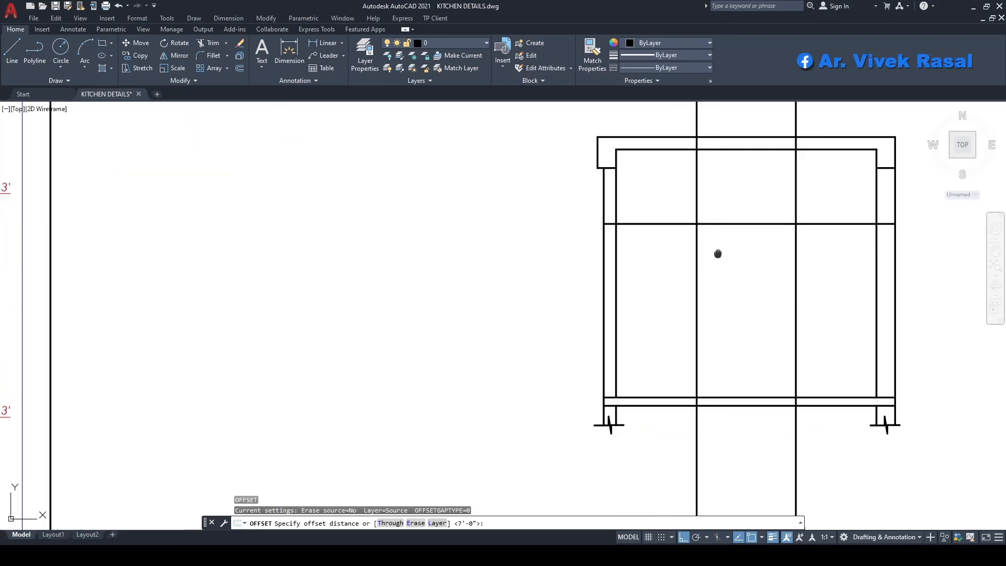
{"action": "middle_click_drag", "start_coordinate": [718, 254], "coordinate": [689, 243]}
{"action": "type", "text": "3'"}
{"action": "key", "text": "Return"}
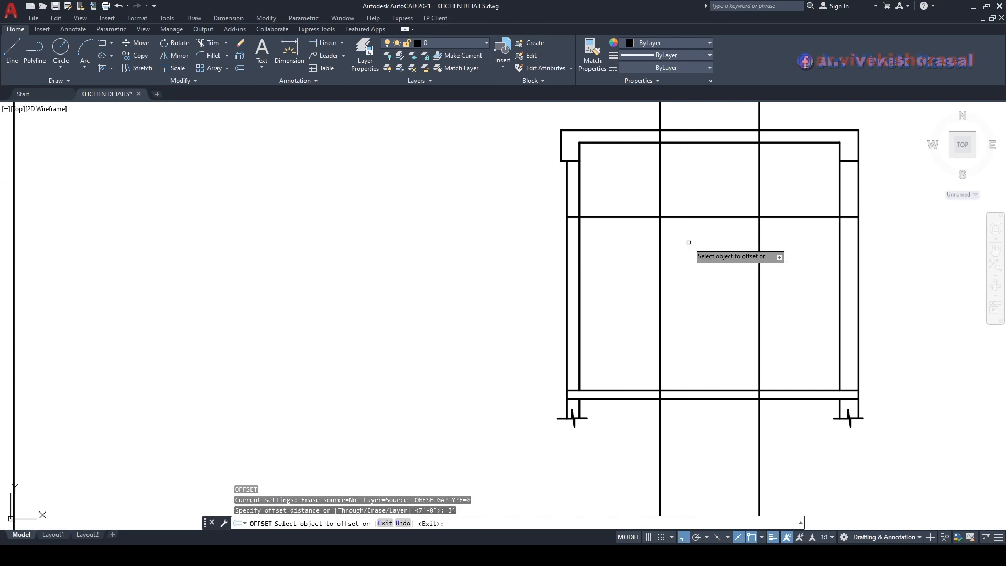
{"action": "left_click", "coordinate": [694, 216]}
{"action": "left_click", "coordinate": [701, 286]}
{"action": "key", "text": "space"}
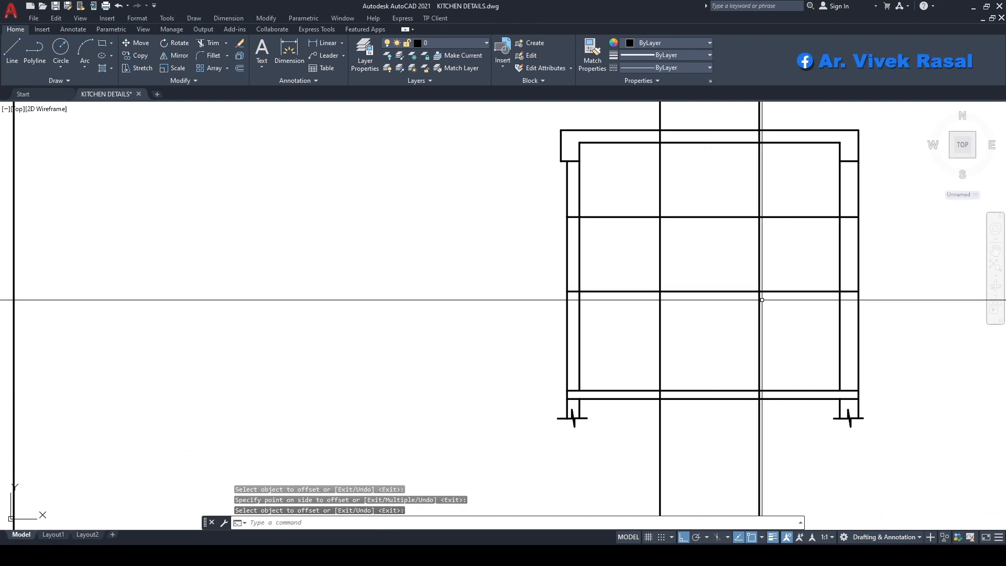
Step: Trim the head, sill and projection lines inside the room to leave only the rectangular window outline
{"action": "type", "text": "tr"}
{"action": "key", "text": "space"}
{"action": "scroll", "coordinate": [733, 293], "scroll_direction": "up", "scroll_amount": 2}
{"action": "mouse_move", "coordinate": [586, 386]}
{"action": "left_mouse_down"}
{"action": "mouse_move", "coordinate": [496, 297]}
{"action": "mouse_move", "coordinate": [693, 152]}
{"action": "mouse_move", "coordinate": [724, 393]}
{"action": "left_mouse_up"}
{"action": "left_click_drag", "start_coordinate": [564, 378], "coordinate": [557, 376]}
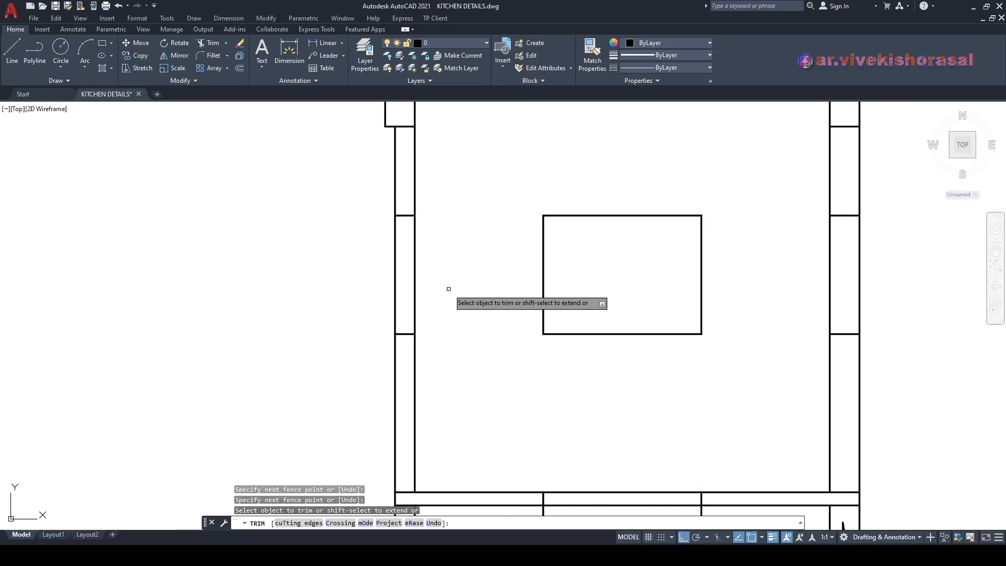
{"action": "key", "text": "space"}
Step: Erase the two leftover head and sill line pieces inside the left wall
{"action": "middle_click_drag", "start_coordinate": [644, 265], "coordinate": [633, 262]}
{"action": "left_click", "coordinate": [353, 182]}
{"action": "left_click", "coordinate": [443, 361]}
{"action": "type", "text": "e"}
{"action": "key", "text": "space"}
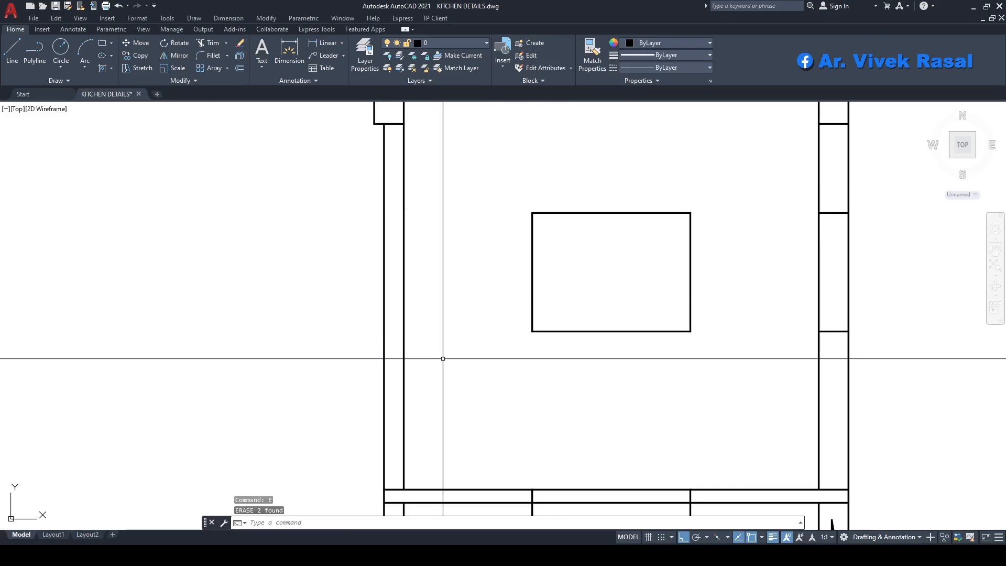
Step: Trim both faces of the right wall between the head and sill lines to open the side window
{"action": "middle_click_drag", "start_coordinate": [793, 278], "coordinate": [646, 287]}
{"action": "type", "text": "tr"}
{"action": "key", "text": "space"}
{"action": "left_click_drag", "start_coordinate": [757, 290], "coordinate": [645, 258]}
{"action": "key", "text": "space"}
{"action": "middle_click_drag", "start_coordinate": [698, 282], "coordinate": [697, 261]}
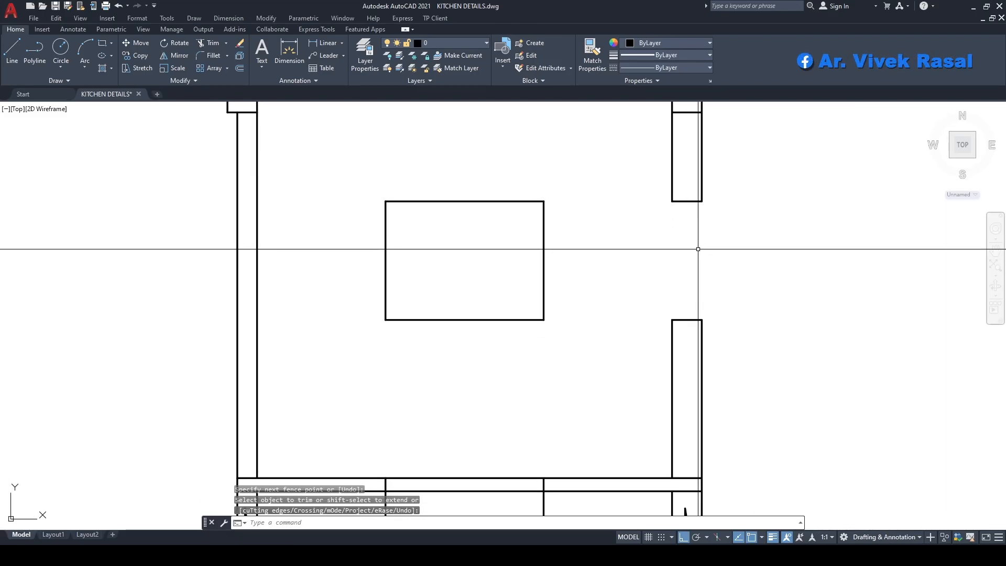
Step: Offset the right wall opening's head line 3" upward and its sill line 3" downward
{"action": "type", "text": "o"}
{"action": "key", "text": "space"}
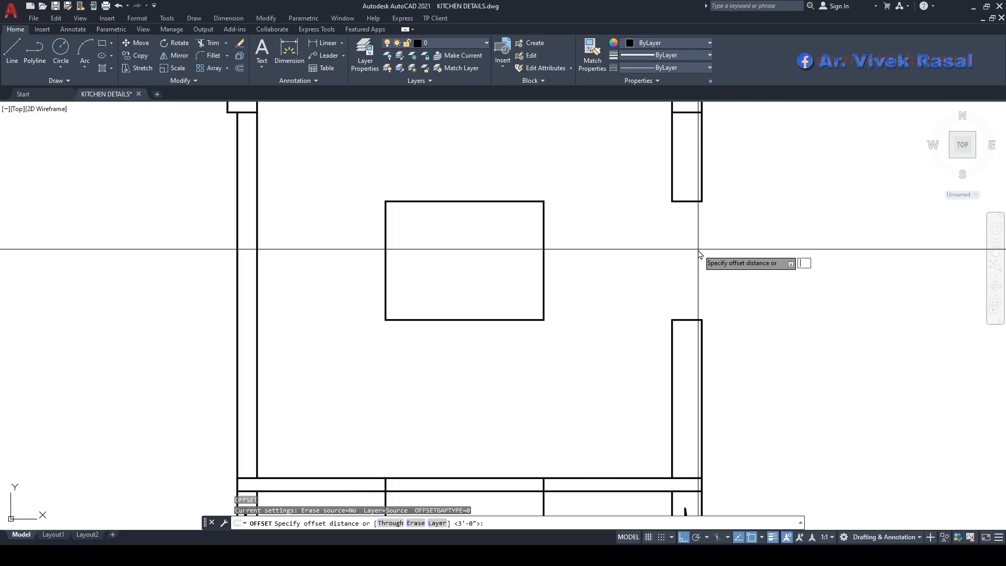
{"action": "type", "text": "3"}
{"action": "key", "text": "space"}
{"action": "scroll", "coordinate": [644, 209], "scroll_direction": "up", "scroll_amount": 2}
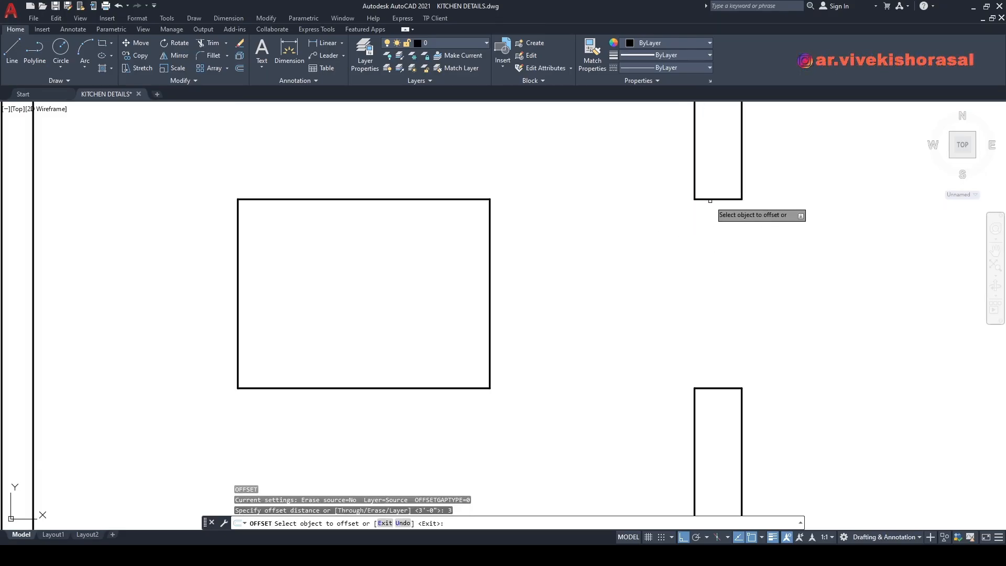
{"action": "left_click", "coordinate": [716, 199]}
{"action": "left_click", "coordinate": [721, 168]}
{"action": "scroll", "coordinate": [722, 205], "scroll_direction": "down", "scroll_amount": 4}
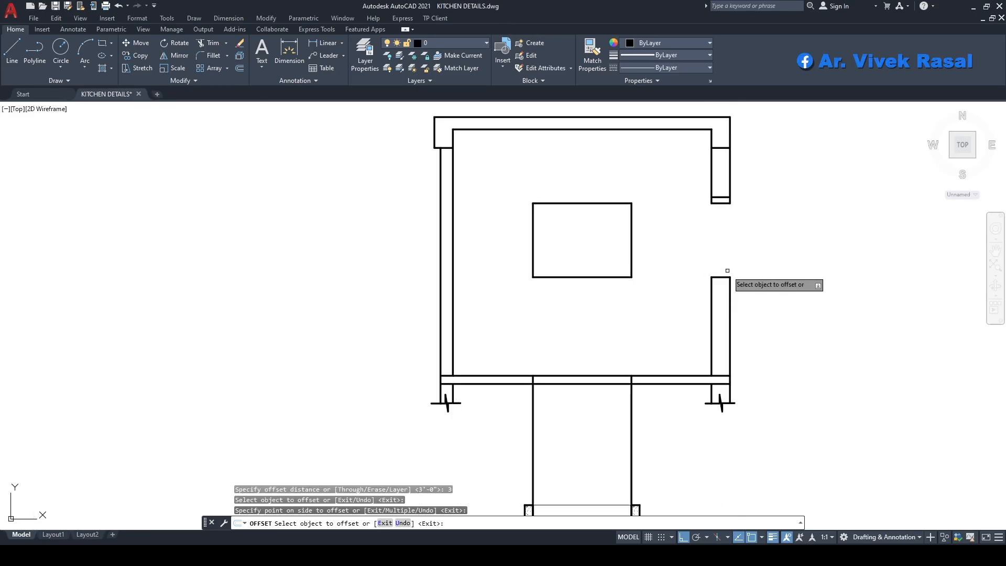
{"action": "left_click", "coordinate": [723, 278]}
{"action": "left_click", "coordinate": [743, 319]}
{"action": "key", "text": "space"}
{"action": "middle_click_drag", "start_coordinate": [747, 271], "coordinate": [738, 268]}
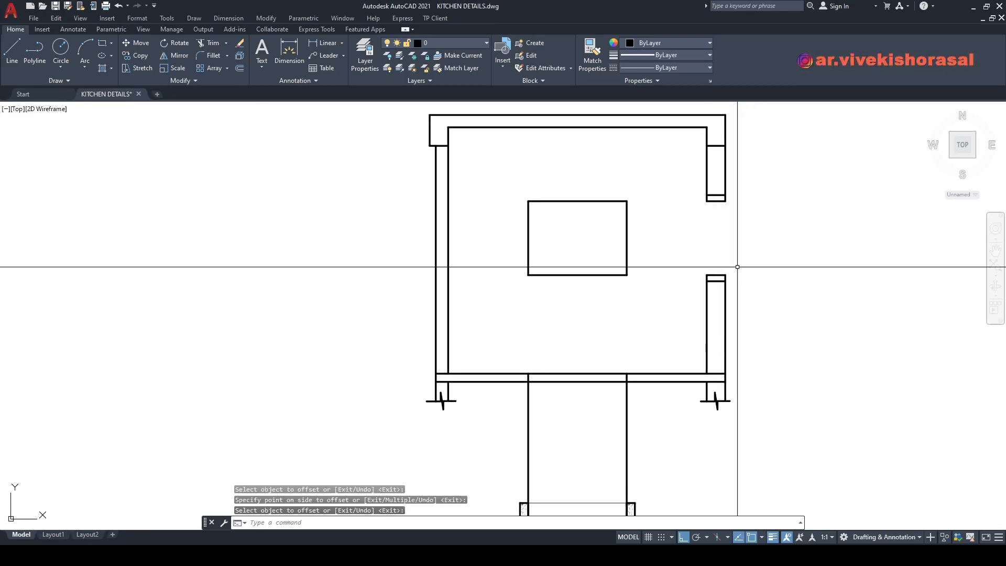
Step: Draw a vertical line along the inner face of the right wall from the opening's head to its sill
{"action": "key", "text": "l"}
{"action": "key", "text": "space"}
{"action": "scroll", "coordinate": [738, 267], "scroll_direction": "up", "scroll_amount": 2}
{"action": "left_click", "coordinate": [710, 187]}
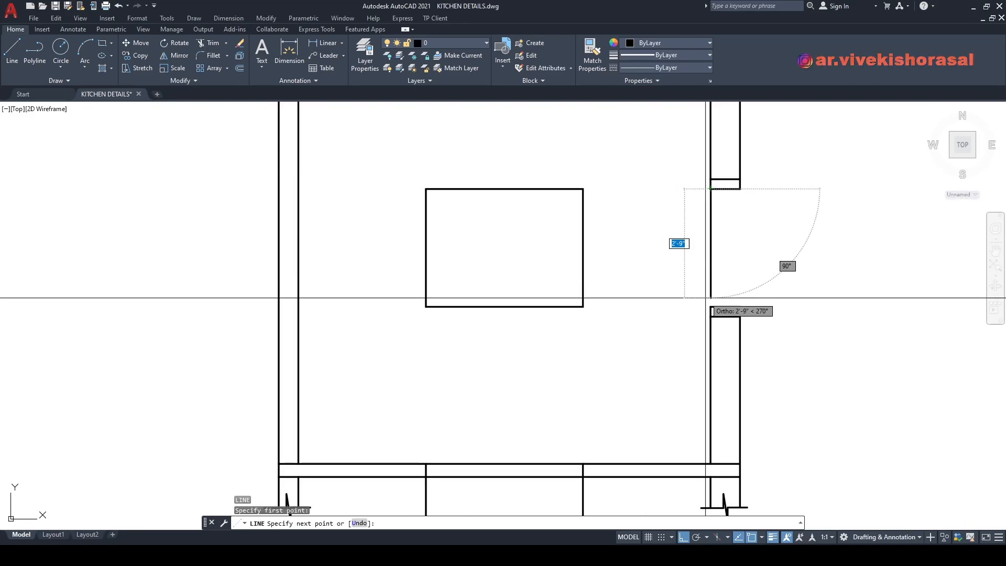
{"action": "key", "text": "Escape"}
{"action": "middle_click_drag", "start_coordinate": [745, 250], "coordinate": [709, 250]}
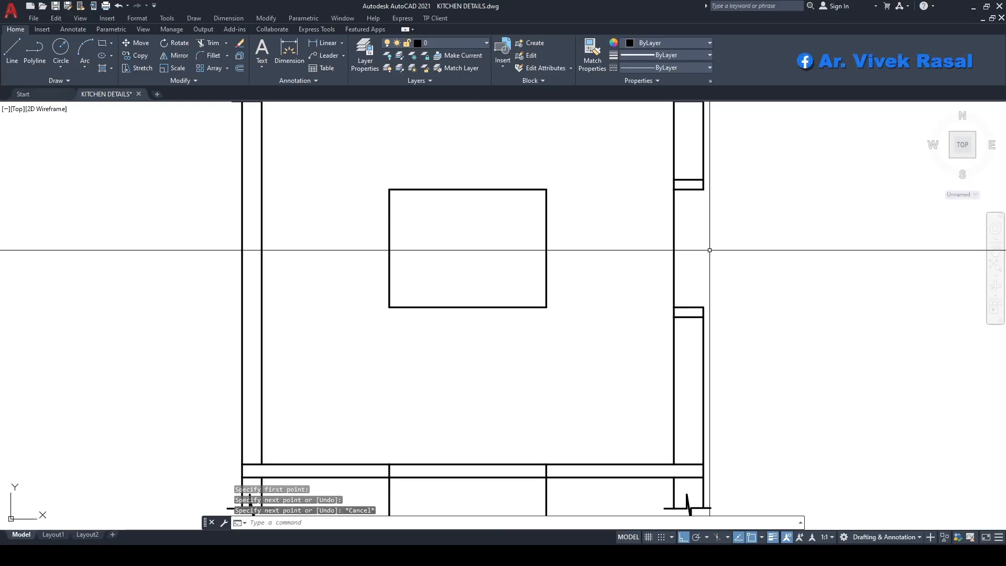
Step: Match the opening's inner face line to the properties of the thin counter line in the kitchen plan
{"action": "type", "text": "ma"}
{"action": "key", "text": "space"}
{"action": "scroll", "coordinate": [703, 255], "scroll_direction": "down", "scroll_amount": 5}
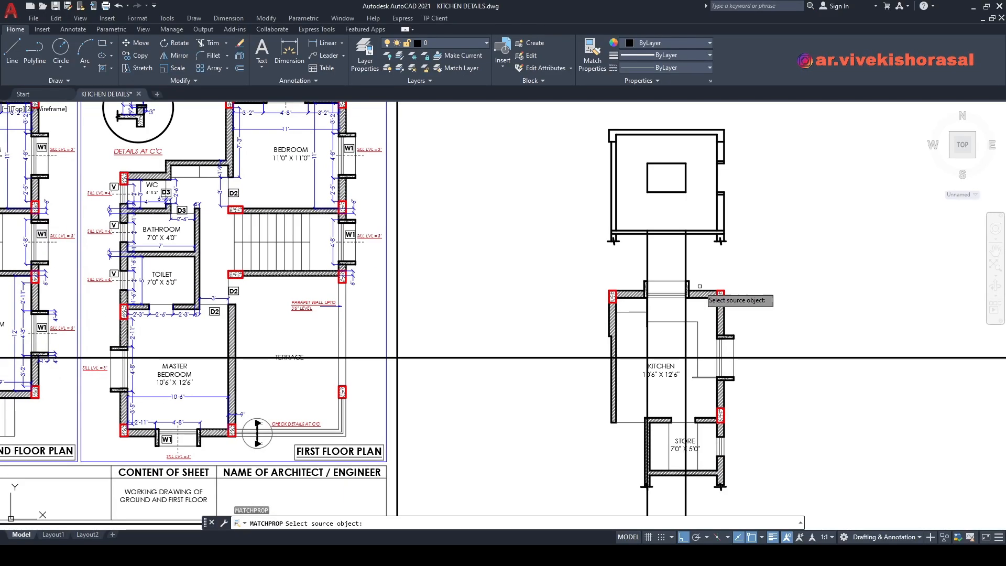
{"action": "left_click", "coordinate": [697, 333]}
{"action": "scroll", "coordinate": [739, 129], "scroll_direction": "up", "scroll_amount": 5}
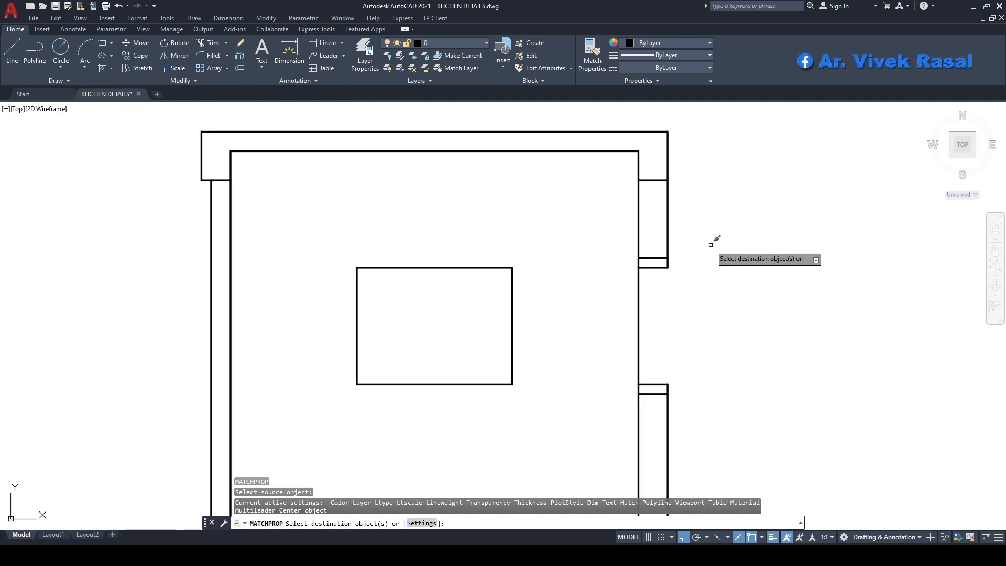
{"action": "left_click", "coordinate": [674, 317]}
{"action": "left_click", "coordinate": [601, 280]}
{"action": "key", "text": "space"}
{"action": "middle_click_drag", "start_coordinate": [642, 307], "coordinate": [672, 280]}
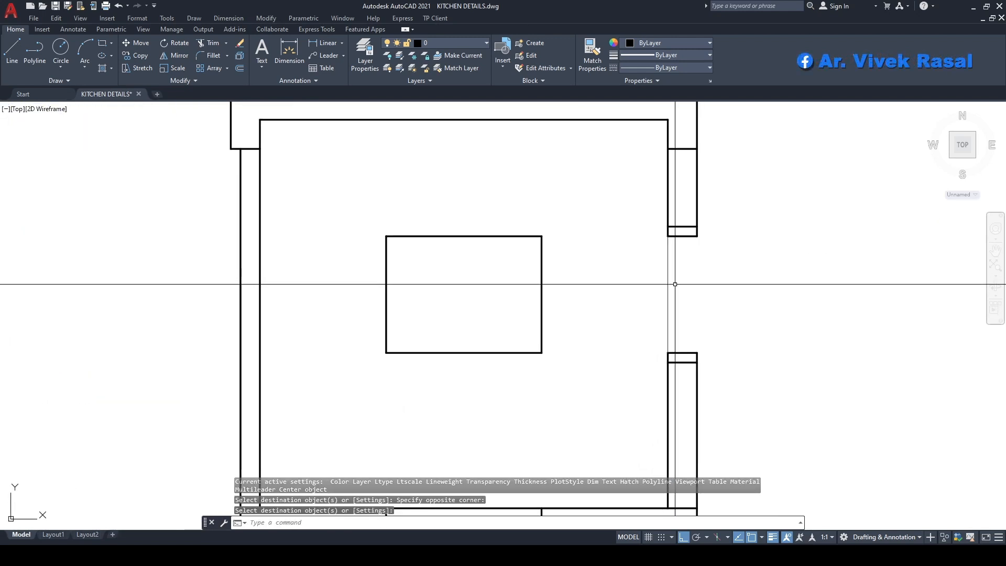
{"action": "type", "text": "co"}
{"action": "key", "text": "space"}
{"action": "left_click", "coordinate": [675, 284]}
{"action": "left_click", "coordinate": [645, 256]}
{"action": "key", "text": "space"}
{"action": "left_click", "coordinate": [667, 236]}
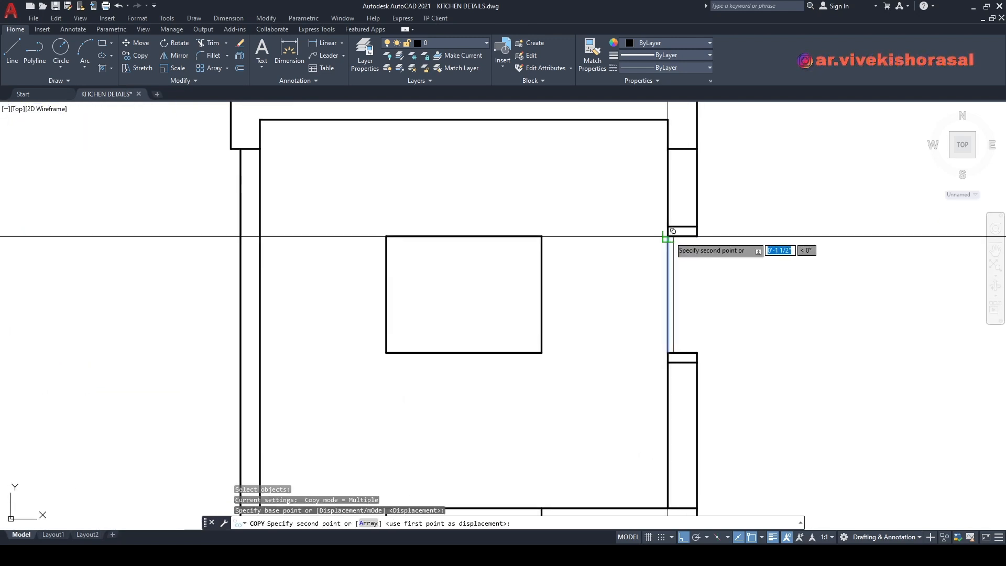
{"action": "key", "text": "Escape"}
Step: Copy the opening's thin inner face line to the outer face of the right wall
{"action": "scroll", "coordinate": [669, 237], "scroll_direction": "up", "scroll_amount": 5}
{"action": "key", "text": "space"}
{"action": "left_click", "coordinate": [663, 246]}
{"action": "key", "text": "space"}
{"action": "left_click", "coordinate": [662, 232]}
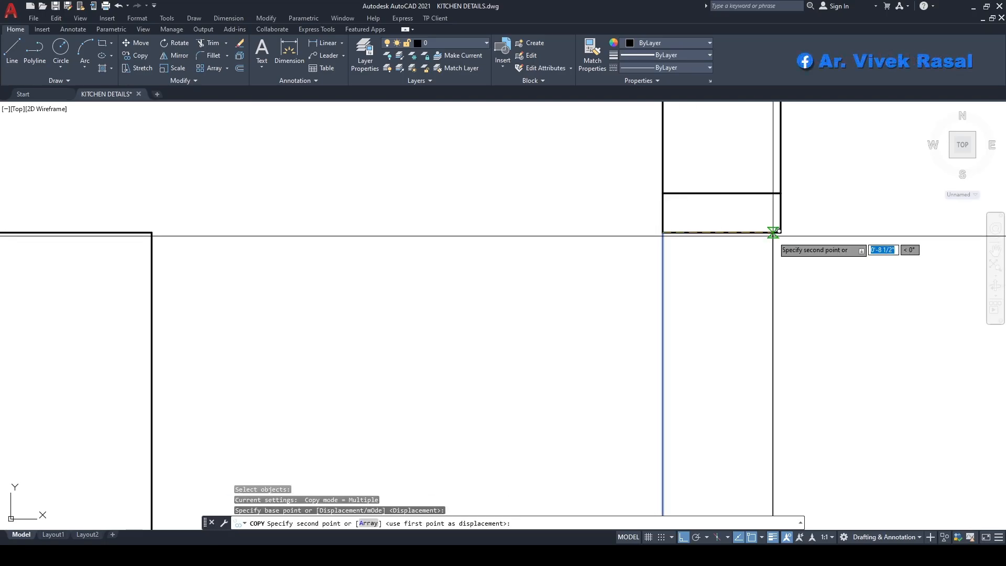
{"action": "key", "text": "space"}
{"action": "middle_click_drag", "start_coordinate": [800, 293], "coordinate": [746, 278]}
Step: Move the copied line 12" outward from the right wall's outer face
{"action": "type", "text": "m"}
{"action": "key", "text": "space"}
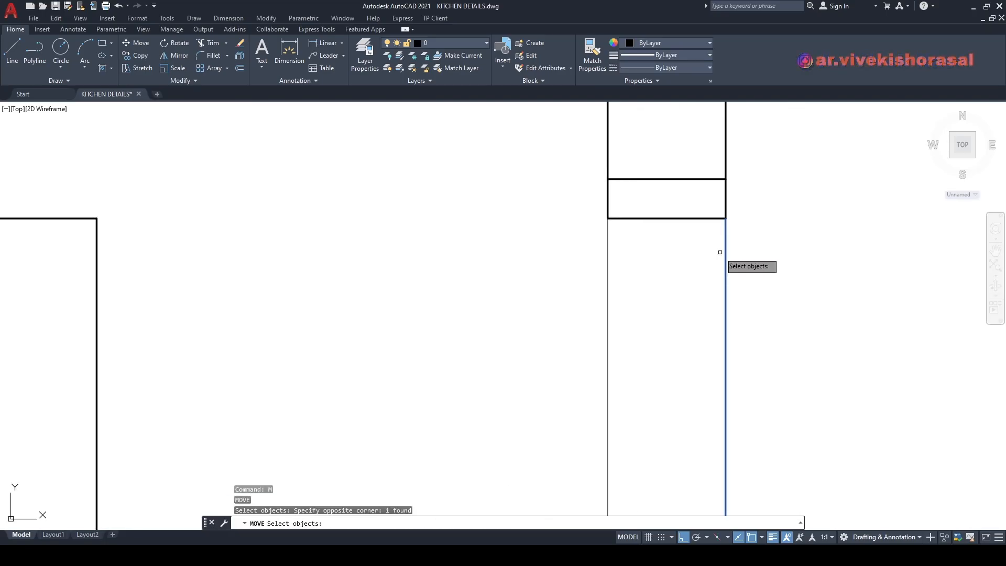
{"action": "key", "text": "space"}
{"action": "left_click", "coordinate": [726, 219]}
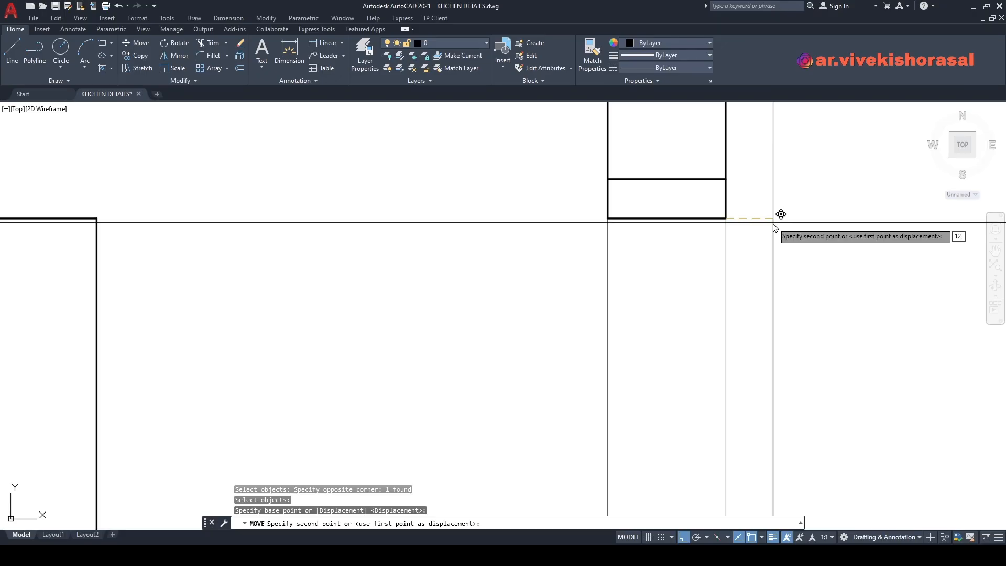
{"action": "key", "text": "Return"}
{"action": "middle_click_drag", "start_coordinate": [769, 221], "coordinate": [700, 229]}
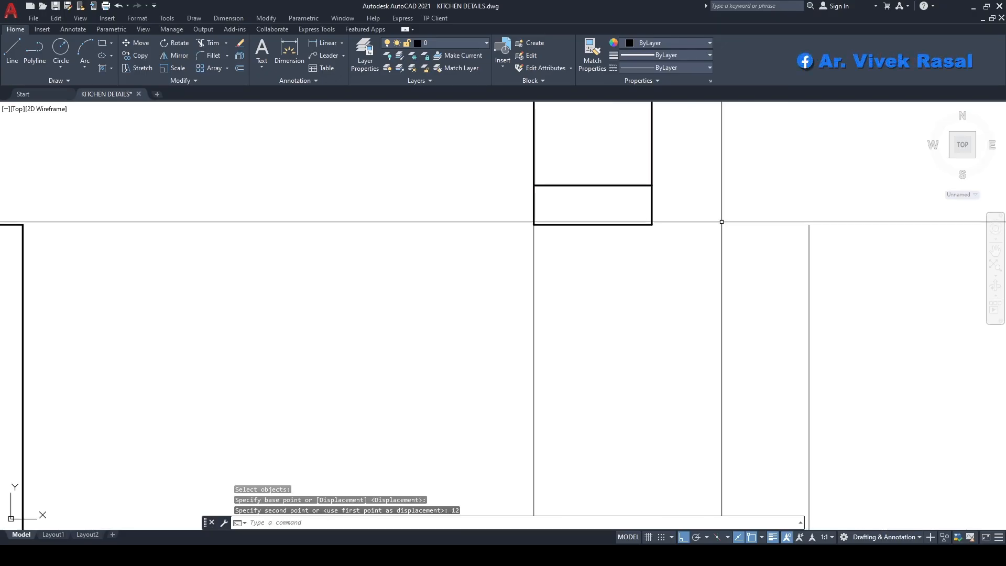
Step: Draw a short vertical line from the upper end of the thin outer projection line up to the lintel's top level
{"action": "key", "text": "space"}
{"action": "left_click", "coordinate": [809, 225]}
{"action": "left_click", "coordinate": [809, 182]}
{"action": "key", "text": "space"}
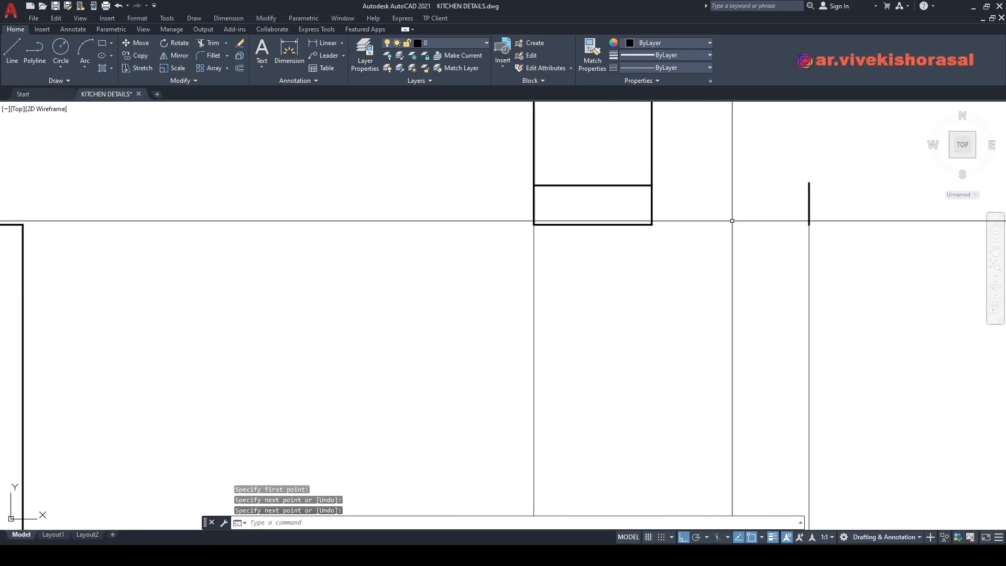
Step: Fillet the lintel's top and bottom lines to the short vertical line with radius 0 so the lintel projects beyond the right wall
{"action": "type", "text": "f"}
{"action": "key", "text": "space"}
{"action": "left_click", "coordinate": [592, 185]}
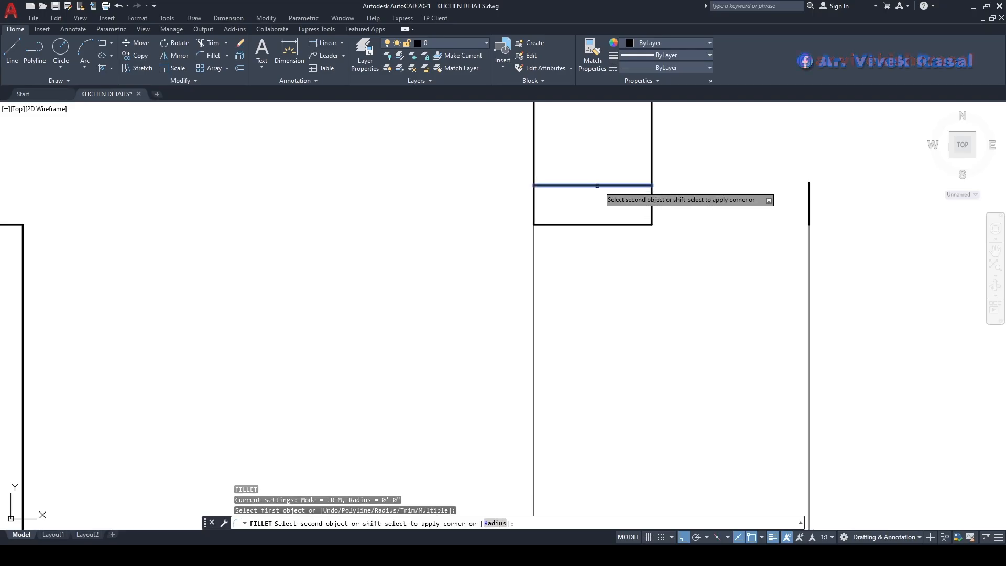
{"action": "left_click", "coordinate": [809, 200]}
{"action": "key", "text": "space"}
{"action": "left_click", "coordinate": [636, 225]}
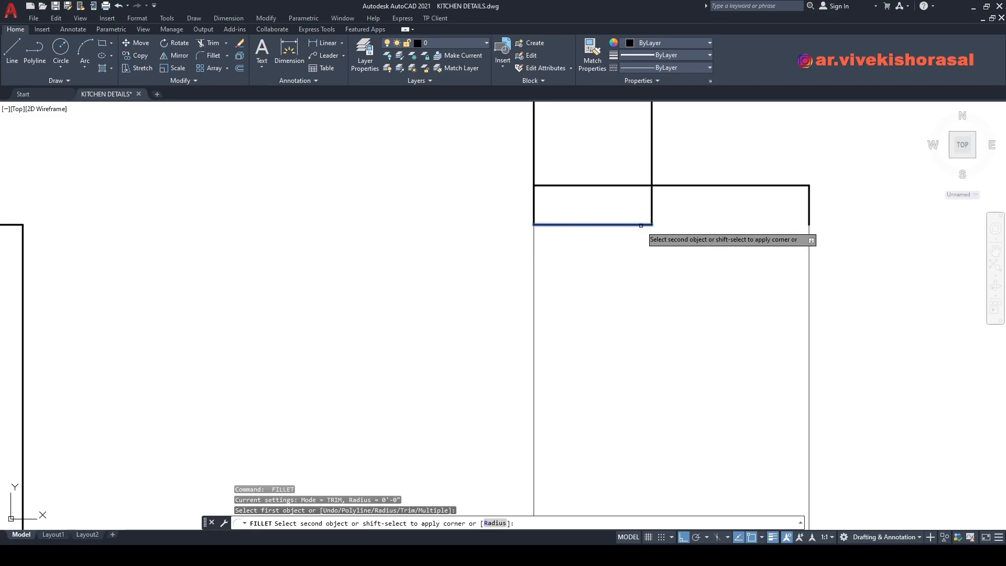
{"action": "left_click", "coordinate": [810, 201]}
{"action": "scroll", "coordinate": [734, 191], "scroll_direction": "down", "scroll_amount": 4}
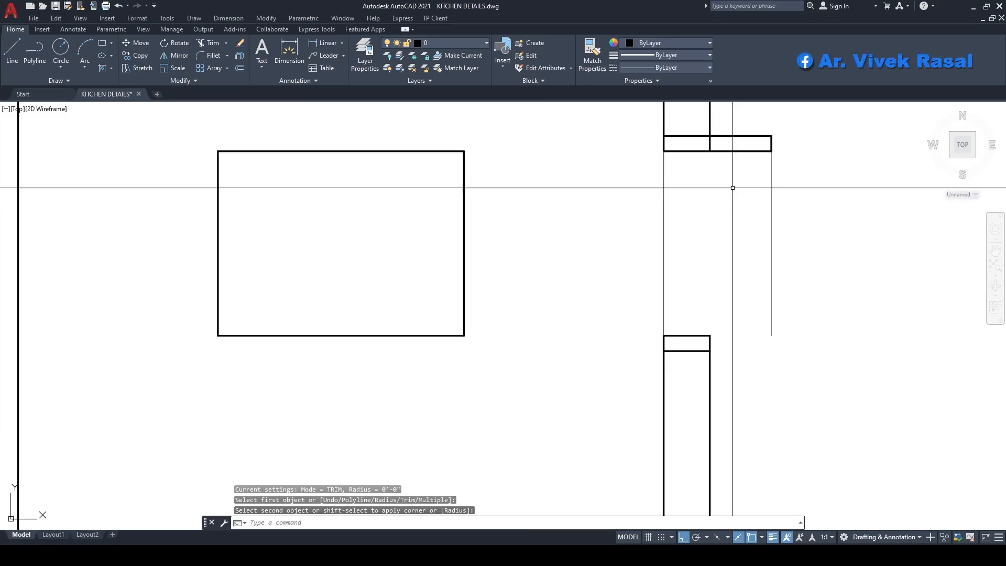
Step: Erase the two short horizontal sill lines at the lower edge of the right wall's opening
{"action": "left_click", "coordinate": [631, 318]}
{"action": "left_click", "coordinate": [718, 378]}
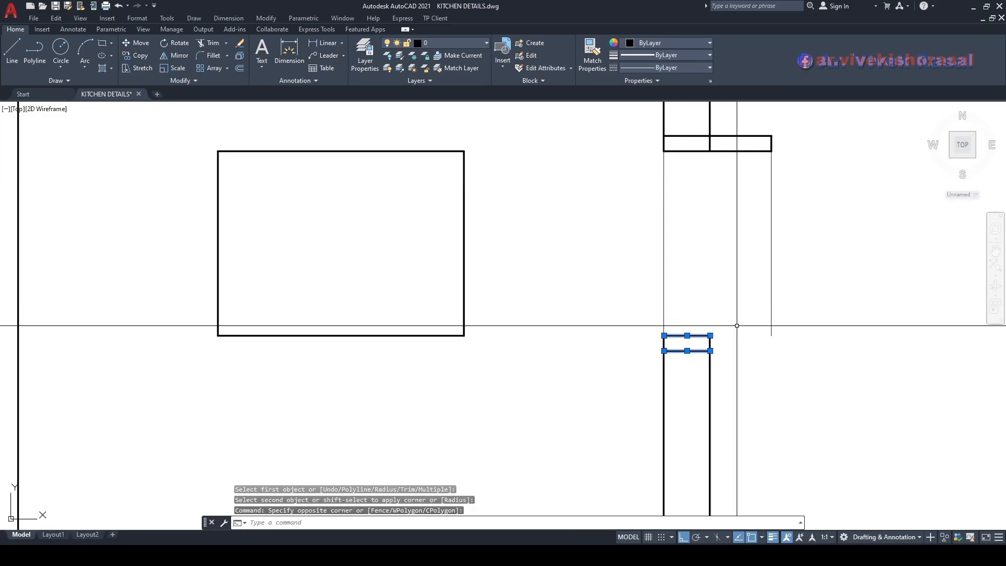
{"action": "key", "text": "Delete"}
Step: Mirror the projecting lintel down to the sill about the horizontal midline of the right wall's opening, keeping the original
{"action": "middle_click_drag", "start_coordinate": [710, 294], "coordinate": [700, 310]}
{"action": "left_click", "coordinate": [618, 128]}
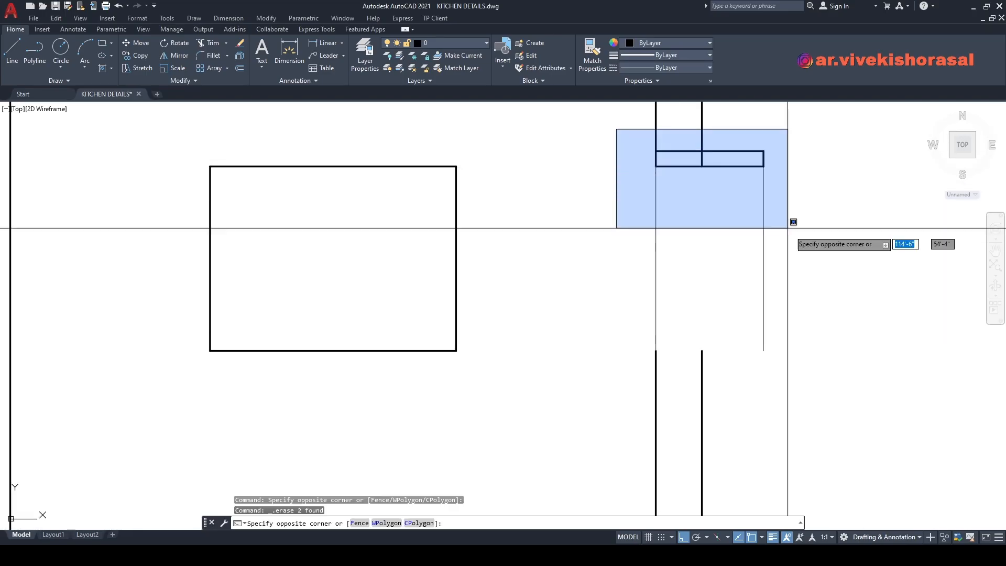
{"action": "left_click", "coordinate": [789, 225]}
{"action": "middle_click_drag", "start_coordinate": [742, 235], "coordinate": [702, 238]}
{"action": "type", "text": "mi"}
{"action": "key", "text": "Return"}
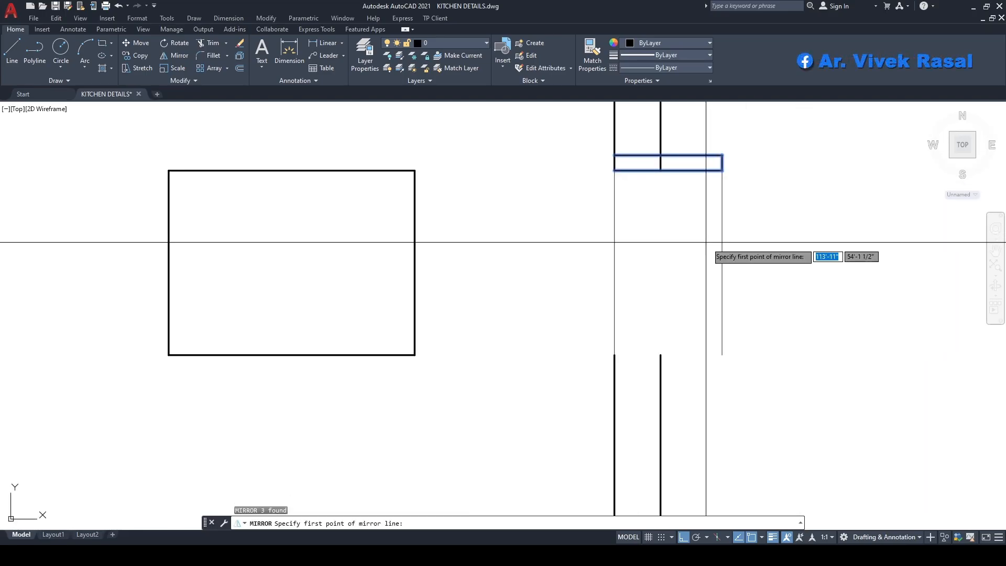
{"action": "left_click", "coordinate": [722, 262]}
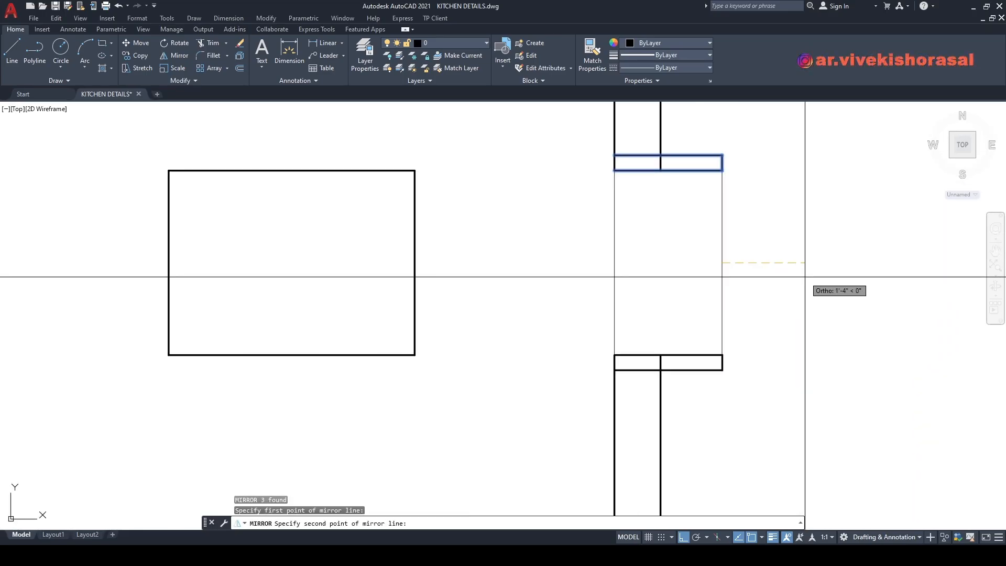
{"action": "left_click", "coordinate": [805, 277]}
{"action": "key", "text": "Return"}
{"action": "middle_click_drag", "start_coordinate": [705, 344], "coordinate": [701, 304]}
{"action": "type", "text": "tr"}
{"action": "key", "text": "Return"}
{"action": "scroll", "coordinate": [680, 313], "scroll_direction": "up", "scroll_amount": 3}
{"action": "left_click", "coordinate": [683, 317]}
{"action": "key", "text": "Return"}
{"action": "scroll", "coordinate": [703, 316], "scroll_direction": "down", "scroll_amount": 2}
Step: Draw a scale 2.00 multiline centred in the right wall's thickness, from the sill's top perpendicular to the lintel's underside
{"action": "type", "text": "ml"}
{"action": "key", "text": "Return"}
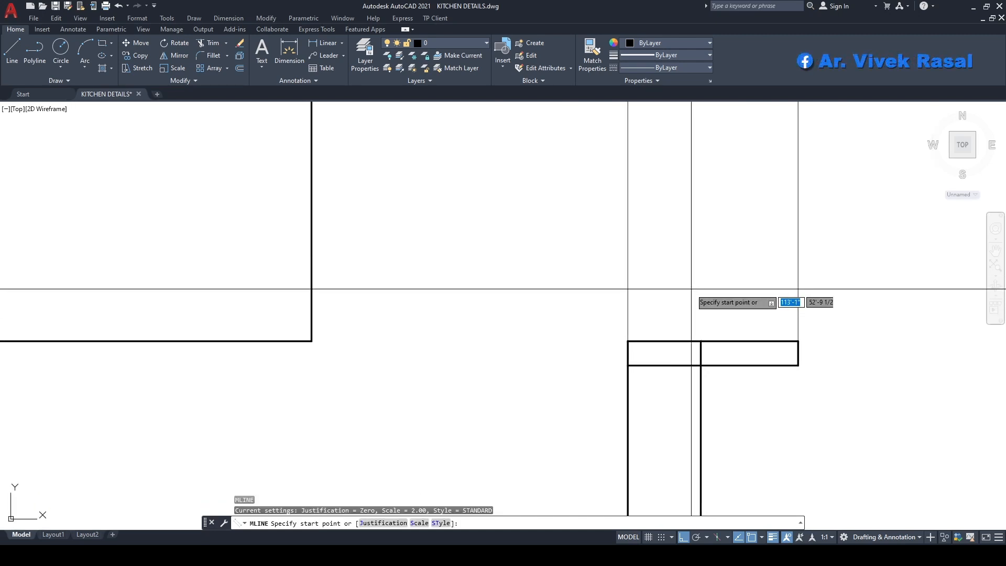
{"action": "right_click", "coordinate": [646, 232], "text": "shift"}
{"action": "left_click", "coordinate": [691, 259]}
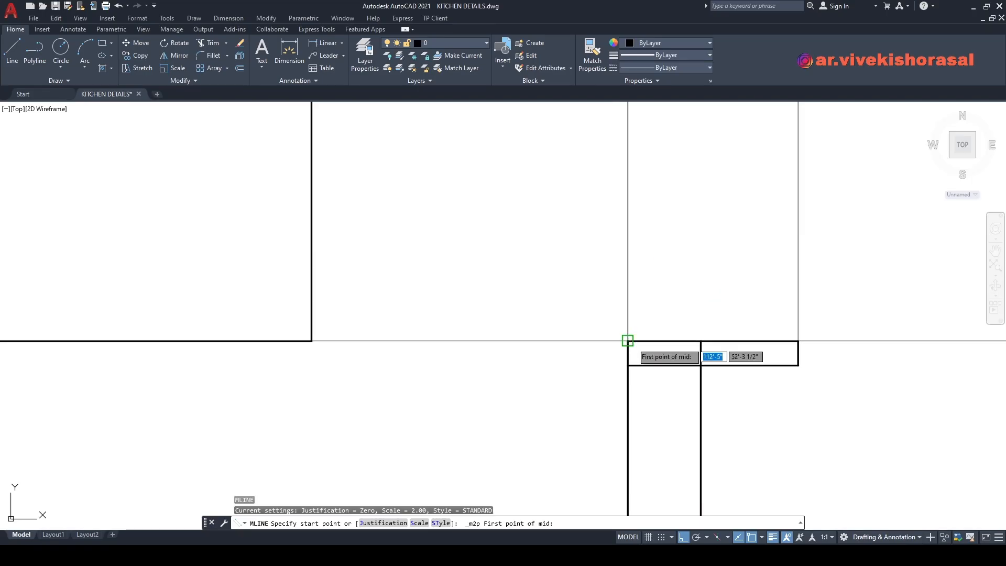
{"action": "left_click", "coordinate": [628, 342]}
{"action": "left_click", "coordinate": [701, 341]}
{"action": "scroll", "coordinate": [700, 314], "scroll_direction": "down", "scroll_amount": 3}
{"action": "scroll", "coordinate": [671, 246], "scroll_direction": "up", "scroll_amount": 1}
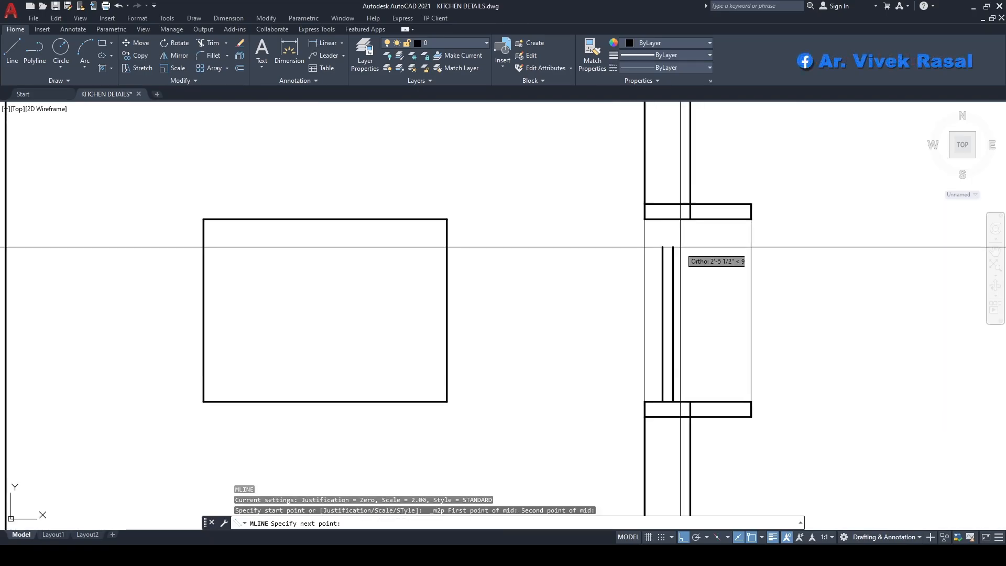
{"action": "right_click", "coordinate": [625, 217], "text": "shift"}
{"action": "left_click", "coordinate": [650, 392]}
{"action": "left_click", "coordinate": [664, 220]}
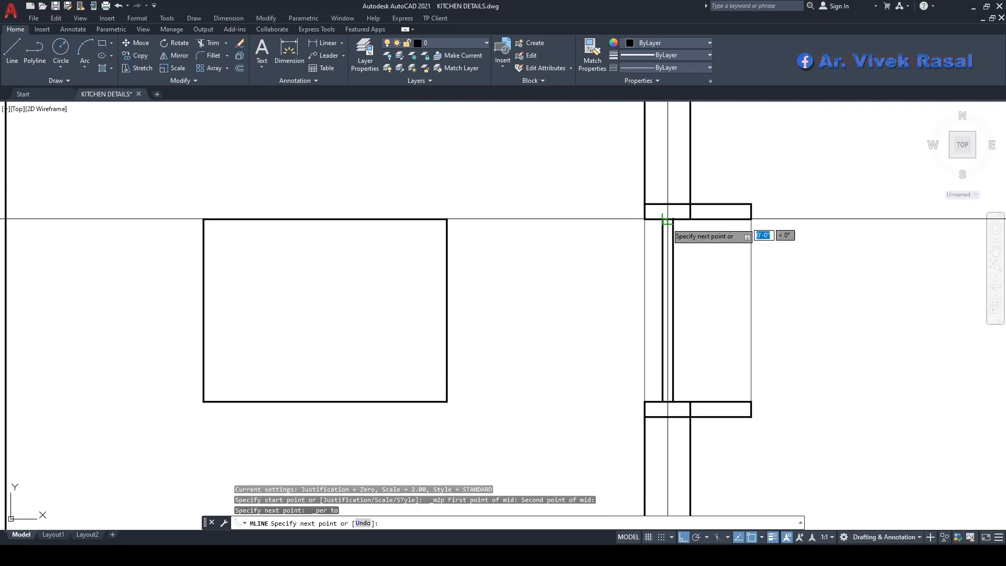
{"action": "key", "text": "Return"}
Step: Explode the window multiline and match its two lines to the properties of the thin outer projection line
{"action": "left_click", "coordinate": [674, 260]}
{"action": "left_click", "coordinate": [661, 265]}
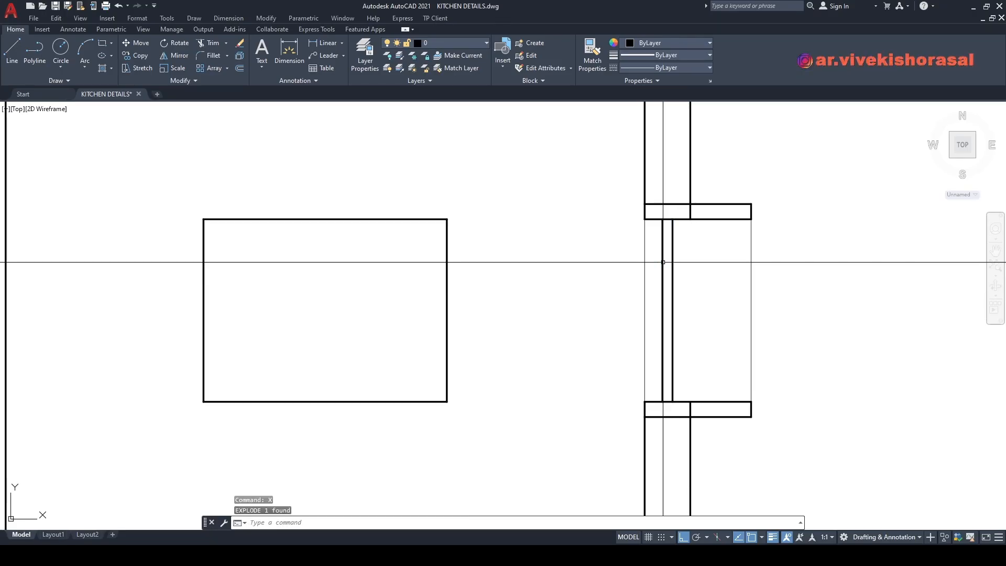
{"action": "left_click", "coordinate": [751, 269]}
{"action": "left_click", "coordinate": [807, 305]}
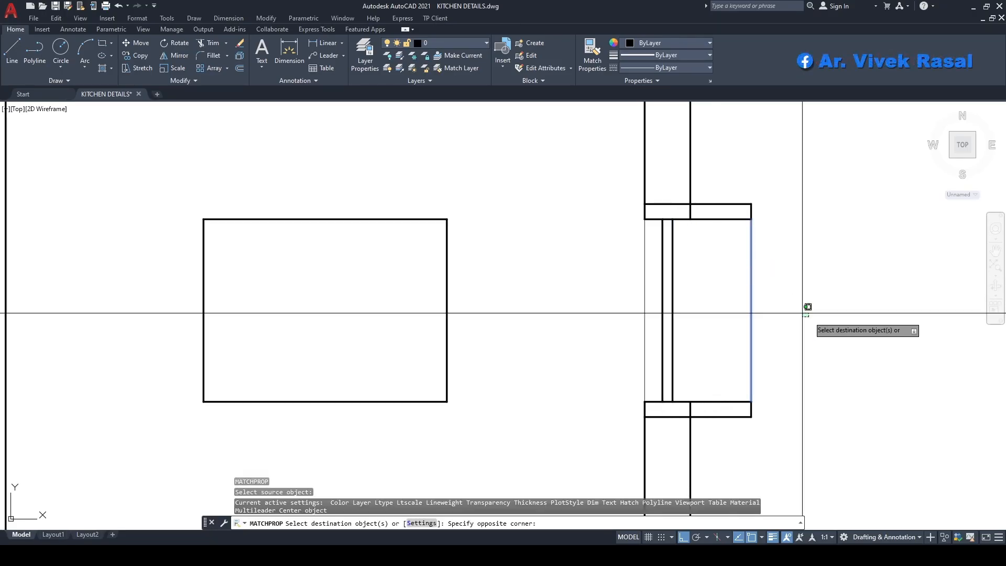
{"action": "left_click", "coordinate": [664, 276]}
{"action": "left_click", "coordinate": [633, 269]}
{"action": "key", "text": "space"}
Step: Trim away the right wall's outer face line where it crosses the projecting sill and lintel
{"action": "middle_click_drag", "start_coordinate": [681, 325], "coordinate": [665, 263]}
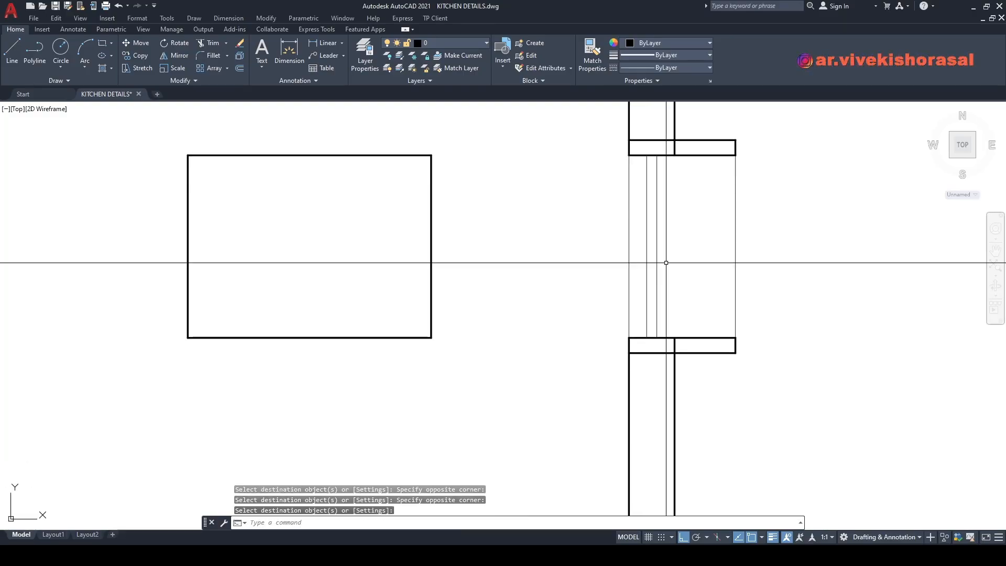
{"action": "type", "text": "tr"}
{"action": "key", "text": "space"}
{"action": "scroll", "coordinate": [682, 341], "scroll_direction": "up", "scroll_amount": 5}
{"action": "left_click", "coordinate": [684, 358]}
{"action": "left_click", "coordinate": [591, 353]}
{"action": "scroll", "coordinate": [624, 356], "scroll_direction": "down", "scroll_amount": 5}
{"action": "scroll", "coordinate": [644, 248], "scroll_direction": "up", "scroll_amount": 5}
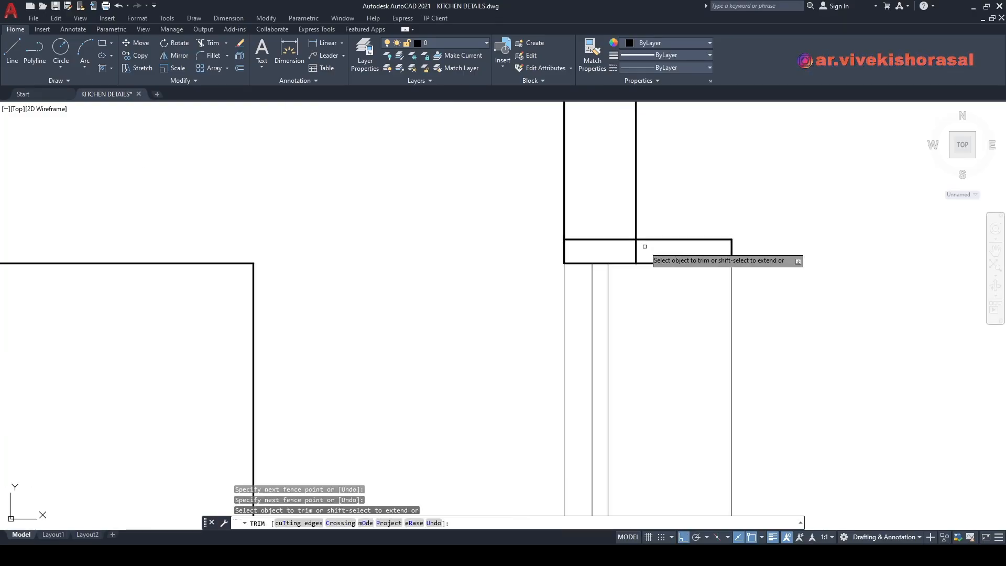
{"action": "left_click", "coordinate": [652, 274]}
{"action": "left_click", "coordinate": [589, 244]}
{"action": "scroll", "coordinate": [634, 291], "scroll_direction": "down", "scroll_amount": 5}
{"action": "middle_click_drag", "start_coordinate": [608, 200], "coordinate": [704, 220]}
{"action": "scroll", "coordinate": [705, 220], "scroll_direction": "down", "scroll_amount": 5}
{"action": "key", "text": "space"}
Step: Erase the two vertical guide lines running from the kitchen plan's window up to the section
{"action": "middle_click_drag", "start_coordinate": [682, 292], "coordinate": [716, 275]}
{"action": "left_click", "coordinate": [721, 320]}
{"action": "left_click", "coordinate": [604, 323]}
{"action": "scroll", "coordinate": [619, 309], "scroll_direction": "down", "scroll_amount": 3}
{"action": "middle_click_drag", "start_coordinate": [644, 267], "coordinate": [700, 290]}
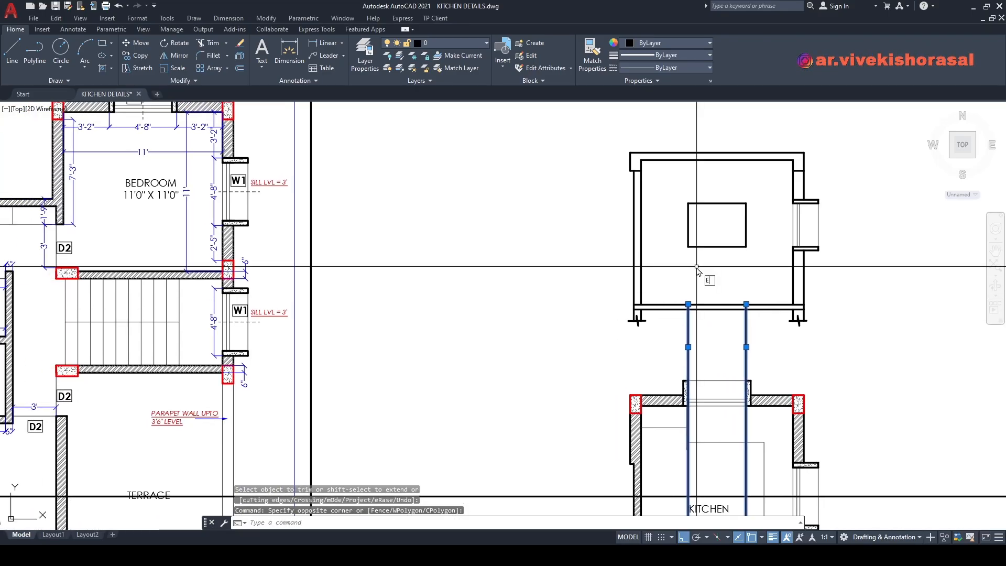
{"action": "scroll", "coordinate": [705, 278], "scroll_direction": "down", "scroll_amount": 5}
{"action": "type", "text": "e"}
{"action": "key", "text": "space"}
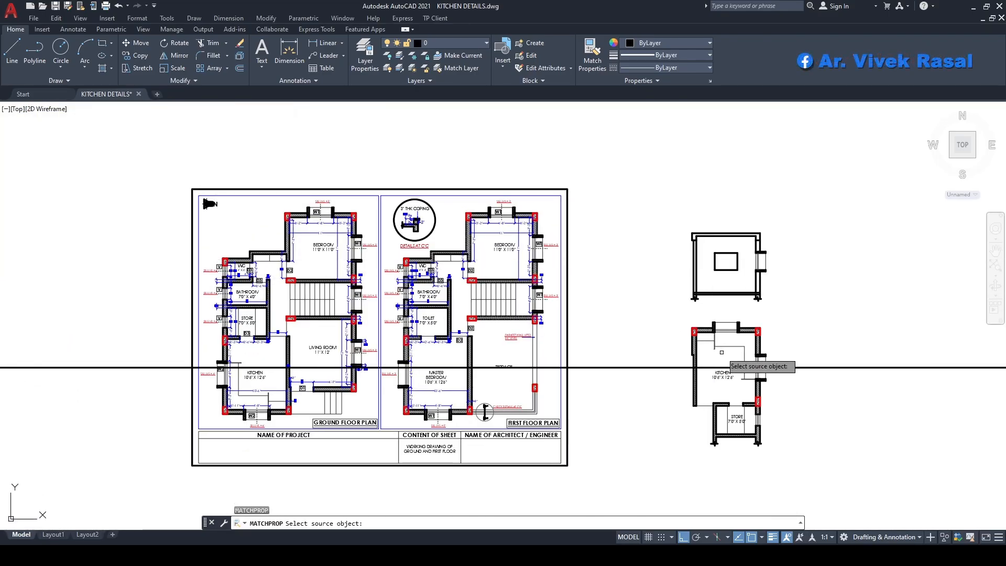
Step: Match all four sides of the window opening in the section to the thin counter line in the kitchen plan
{"action": "scroll", "coordinate": [722, 352], "scroll_direction": "up", "scroll_amount": 4}
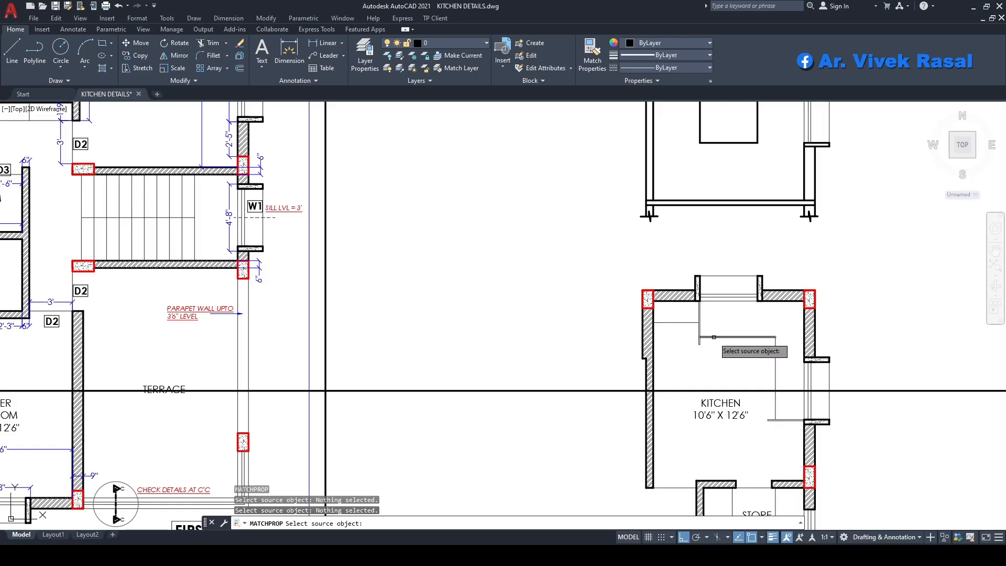
{"action": "left_click", "coordinate": [713, 337]}
{"action": "middle_click_drag", "start_coordinate": [728, 191], "coordinate": [722, 252]}
{"action": "left_click", "coordinate": [724, 227]}
{"action": "left_click", "coordinate": [697, 173]}
{"action": "key", "text": "space"}
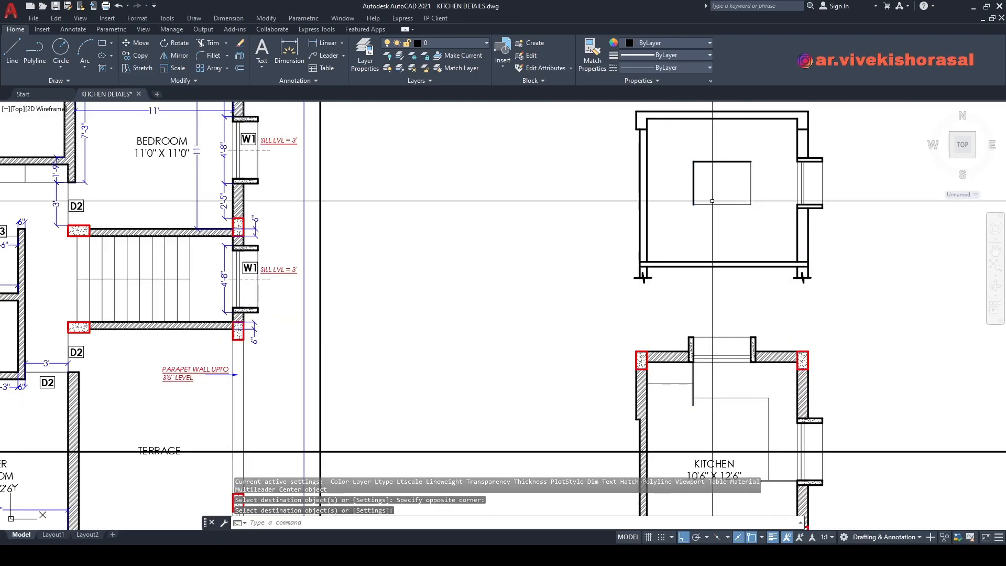
{"action": "key", "text": "space"}
{"action": "left_click", "coordinate": [705, 204]}
{"action": "scroll", "coordinate": [713, 174], "scroll_direction": "up", "scroll_amount": 2}
{"action": "left_click", "coordinate": [710, 175]}
{"action": "left_click", "coordinate": [681, 149]}
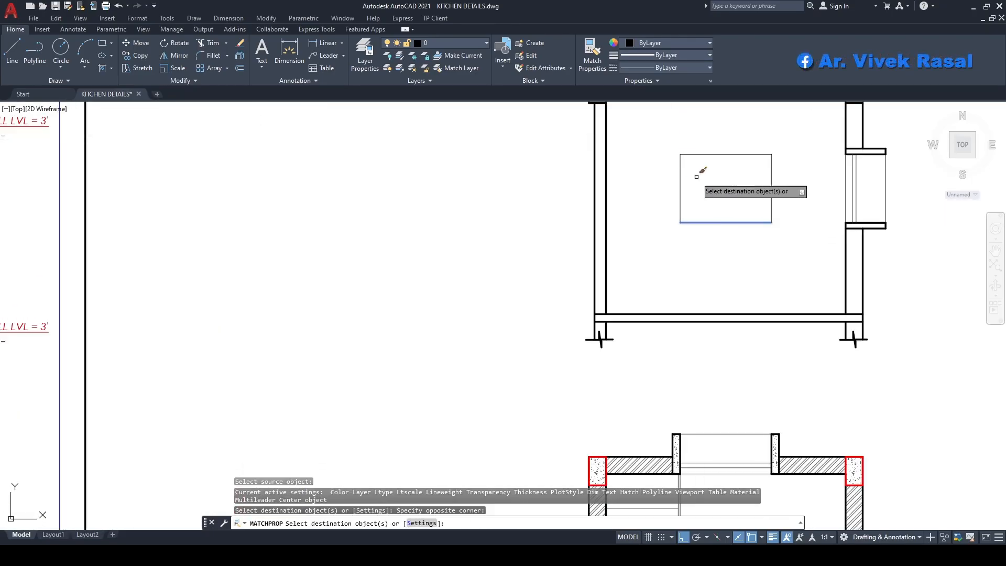
{"action": "key", "text": "space"}
{"action": "scroll", "coordinate": [697, 176], "scroll_direction": "down", "scroll_amount": 6}
{"action": "scroll", "coordinate": [535, 322], "scroll_direction": "down", "scroll_amount": 3}
{"action": "middle_click_drag", "start_coordinate": [535, 321], "coordinate": [539, 343]}
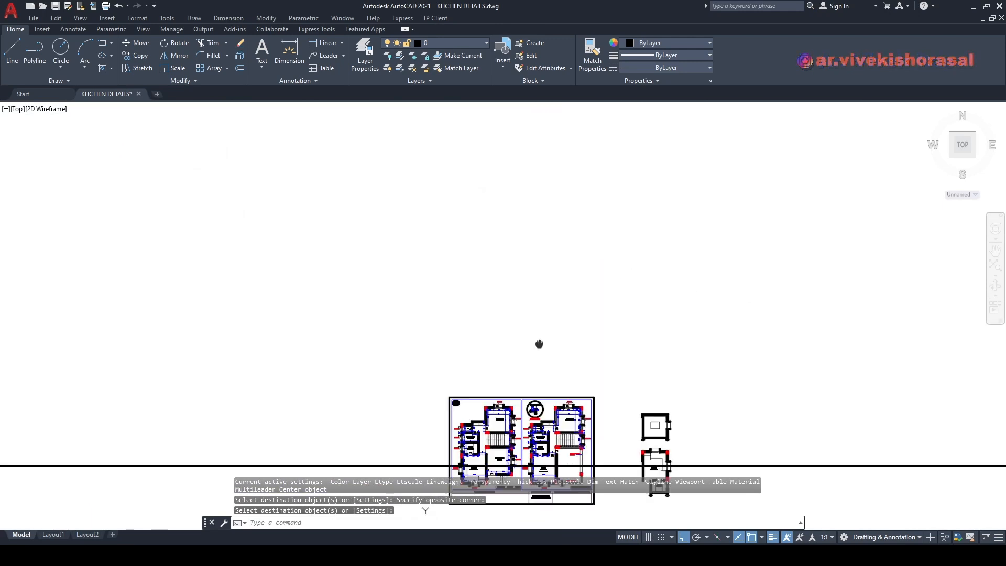
{"action": "scroll", "coordinate": [539, 335], "scroll_direction": "down", "scroll_amount": 3}
{"action": "scroll", "coordinate": [584, 309], "scroll_direction": "up", "scroll_amount": 12}
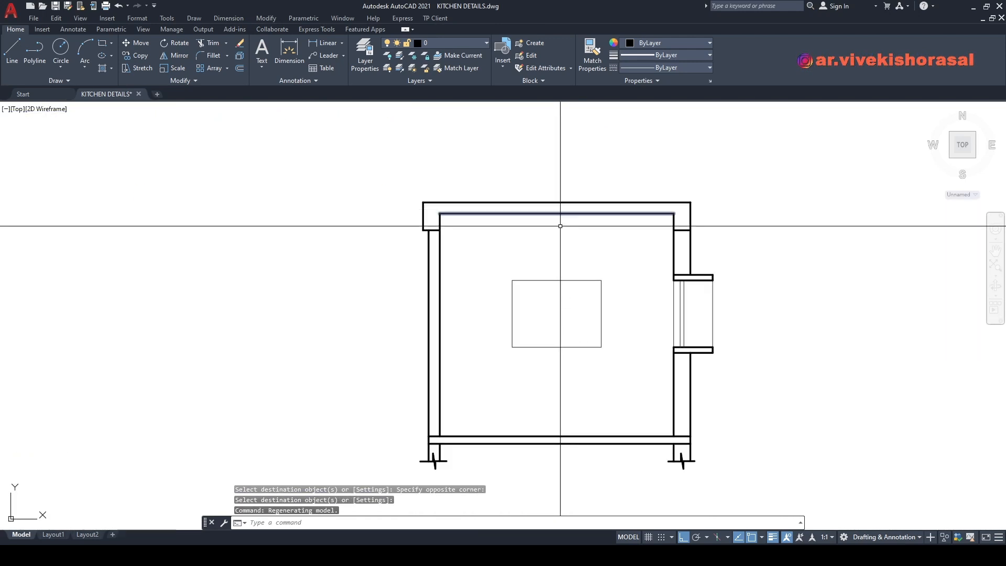
{"action": "middle_click_drag", "start_coordinate": [560, 225], "coordinate": [611, 201]}
{"action": "key", "text": "space"}
{"action": "type", "text": "2"}
{"action": "key", "text": "space"}
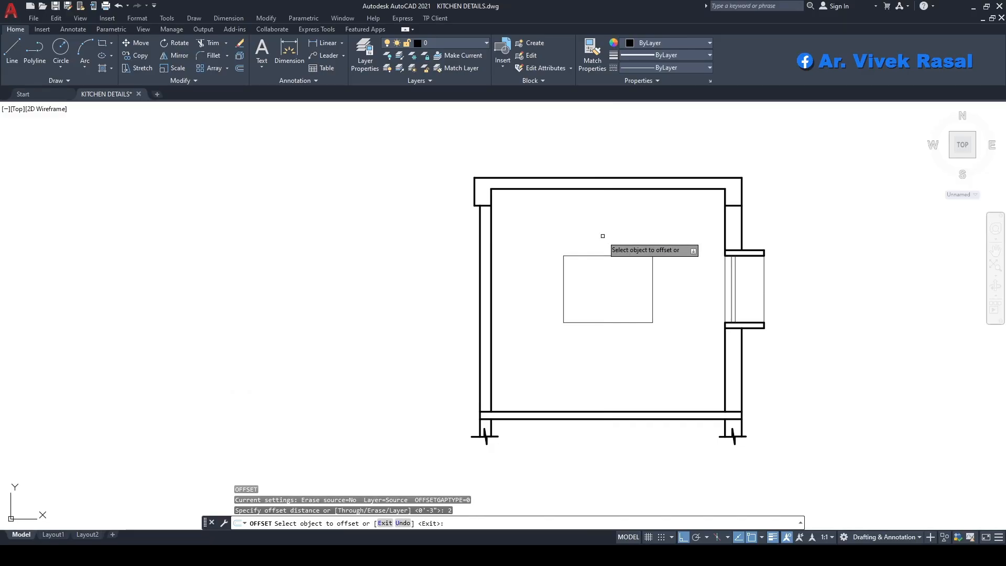
{"action": "key", "text": "Escape"}
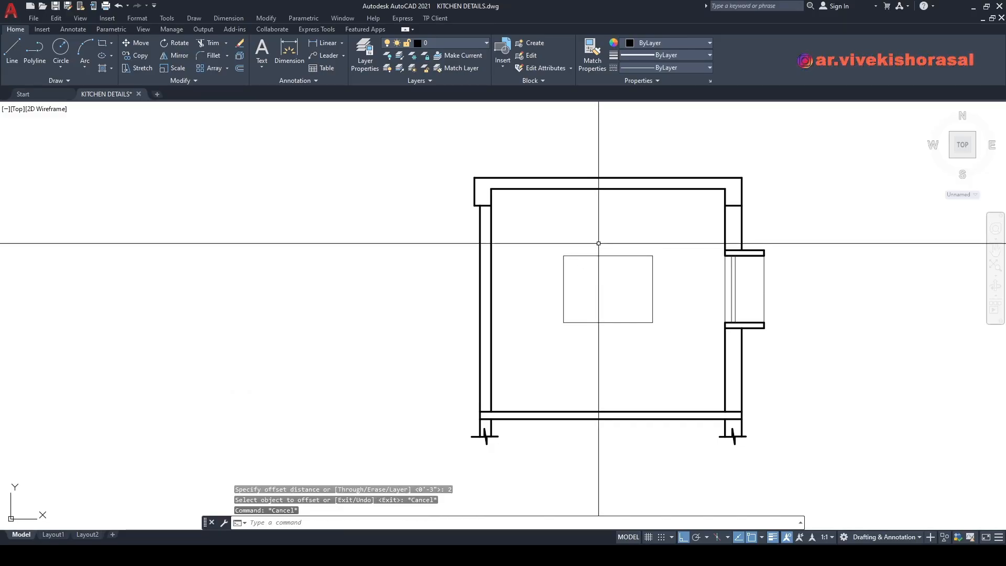
{"action": "type", "text": "REC"}
{"action": "key", "text": "space"}
{"action": "key", "text": "Escape"}
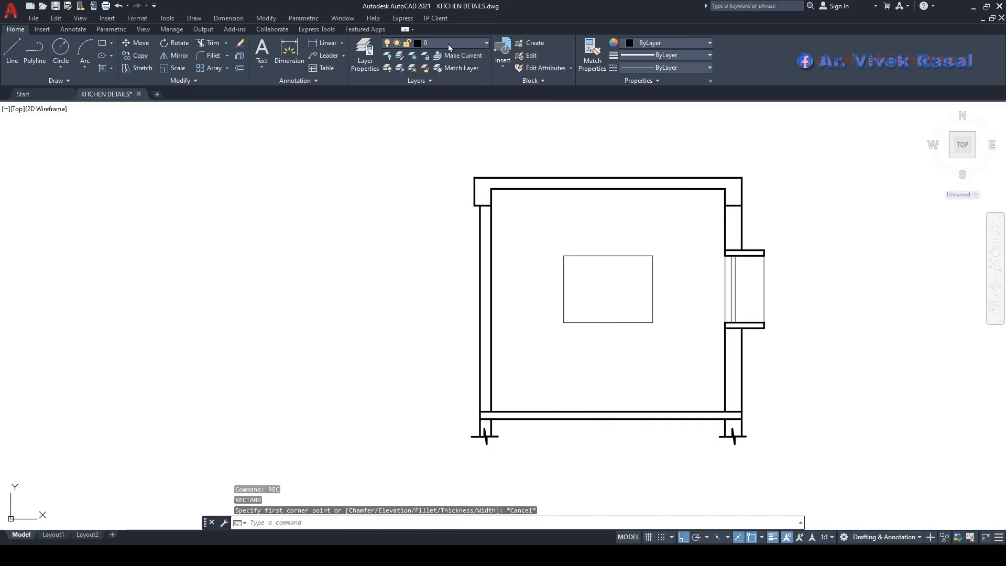
Step: Make ELEVATION the current layer and draw a rectangle over the central window opening from corner to corner
{"action": "left_click", "coordinate": [448, 44]}
{"action": "left_click", "coordinate": [457, 119]}
{"action": "middle_click_drag", "start_coordinate": [541, 243], "coordinate": [516, 202]}
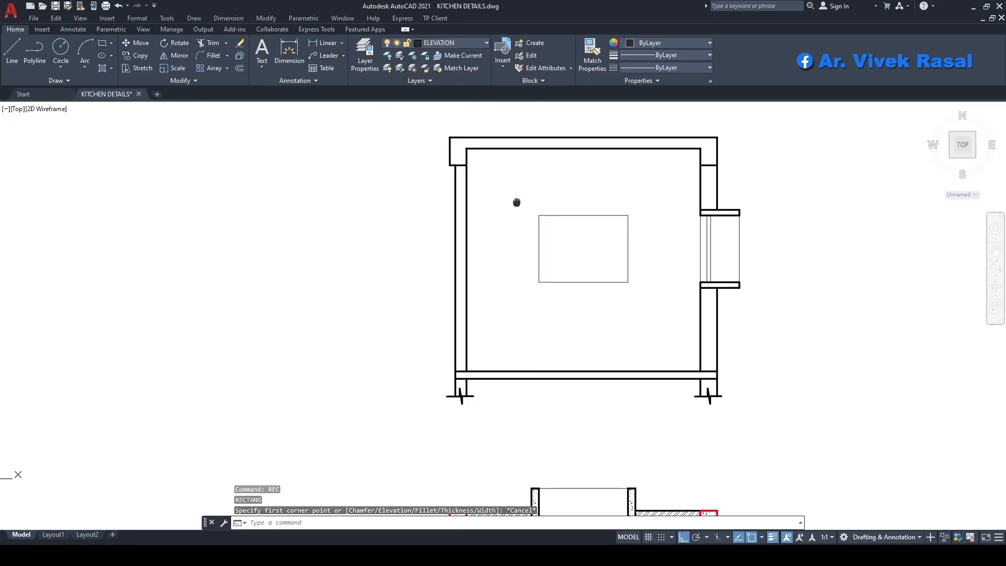
{"action": "type", "text": "REC"}
{"action": "key", "text": "space"}
{"action": "left_click", "coordinate": [538, 215]}
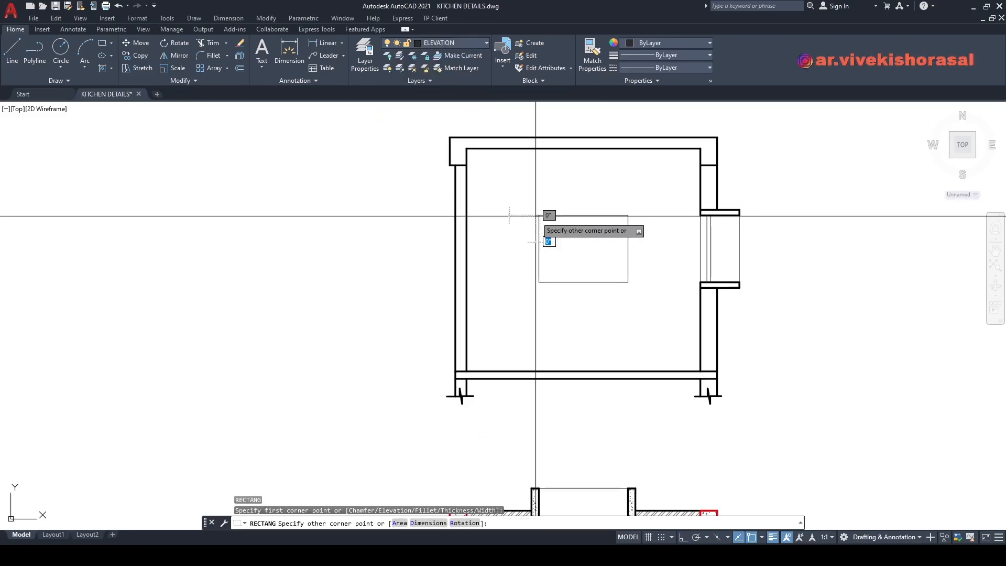
{"action": "left_click", "coordinate": [627, 280]}
{"action": "key", "text": "Escape"}
Step: Erase the four separate lines beneath the new rectangle of the central window opening
{"action": "left_click", "coordinate": [529, 260]}
{"action": "left_click", "coordinate": [638, 310]}
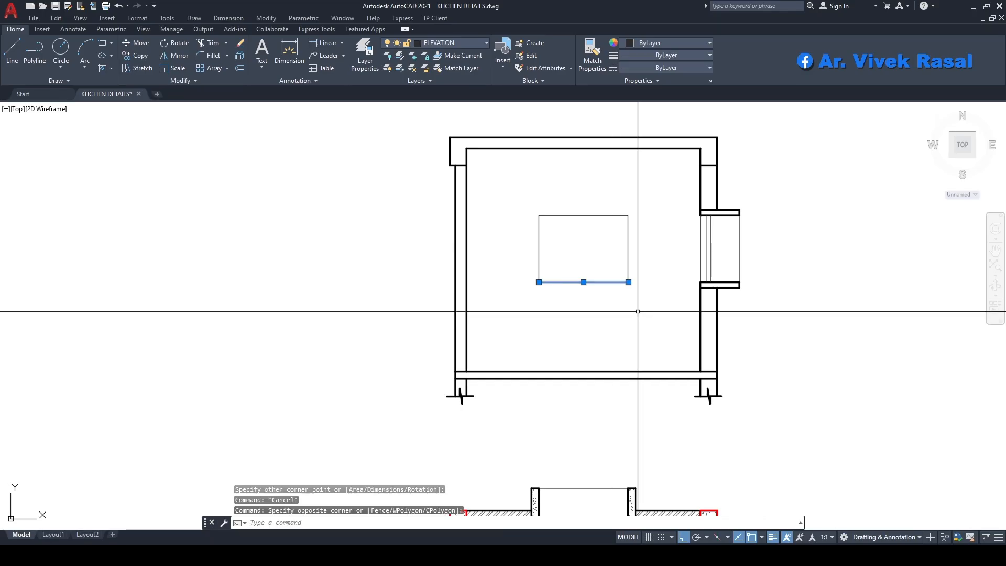
{"action": "left_click", "coordinate": [519, 196]}
{"action": "left_click", "coordinate": [553, 300]}
{"action": "left_click", "coordinate": [523, 191]}
{"action": "left_click", "coordinate": [651, 243]}
{"action": "left_click", "coordinate": [656, 315]}
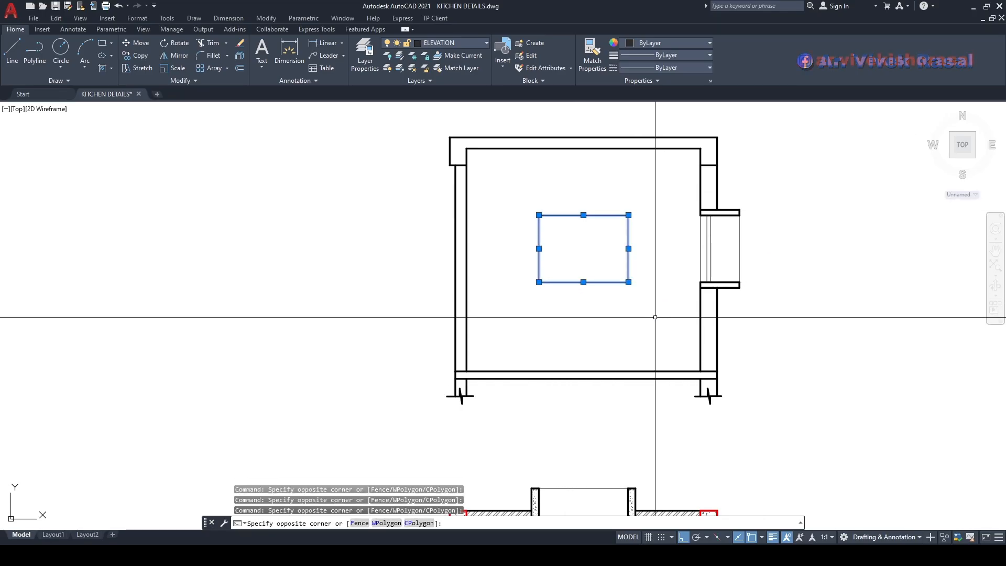
{"action": "left_click", "coordinate": [585, 261]}
{"action": "type", "text": "E"}
{"action": "key", "text": "space"}
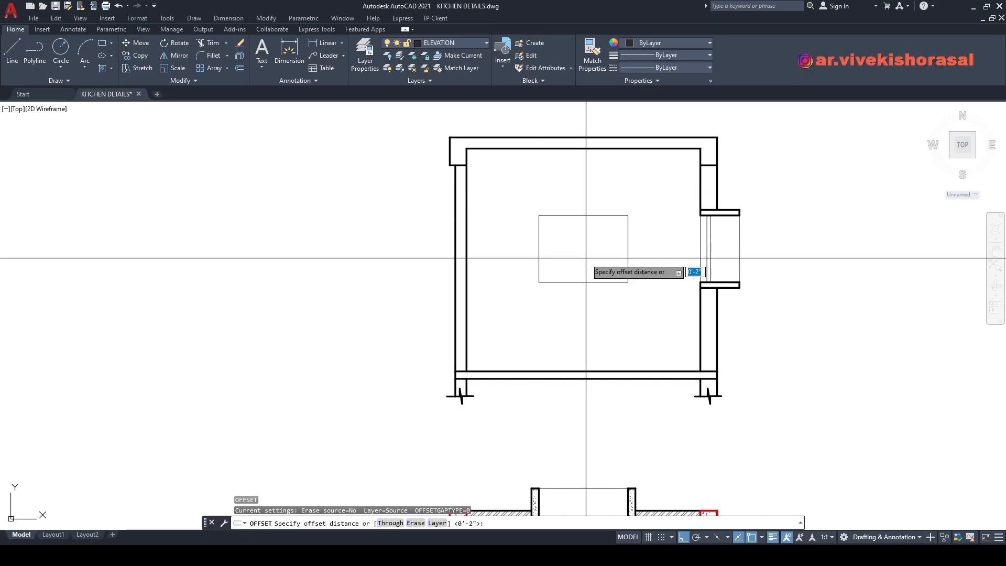
Step: Offset the central window rectangle 2" inward to form its frame
{"action": "type", "text": "2"}
{"action": "key", "text": "space"}
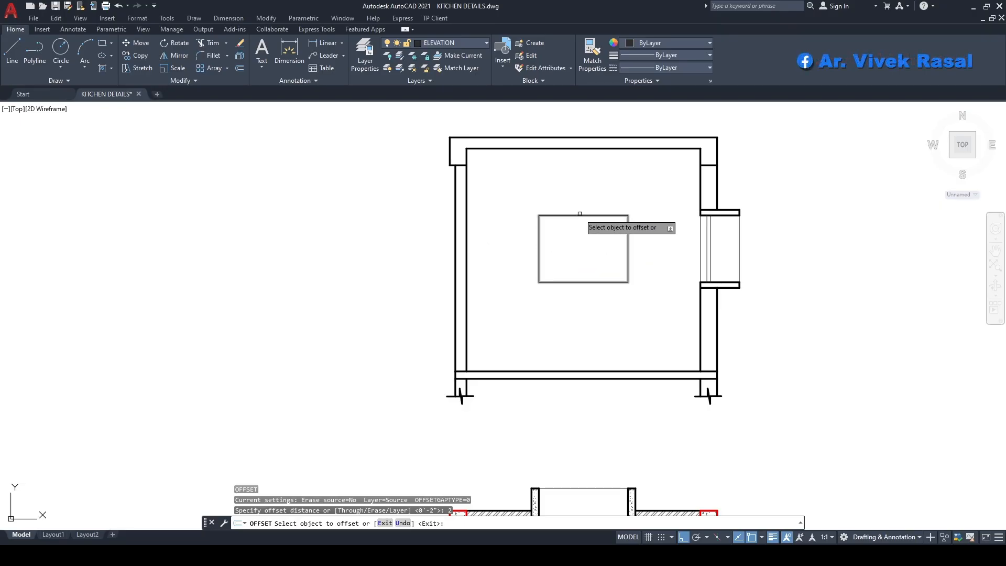
{"action": "left_click", "coordinate": [579, 214]}
{"action": "left_click", "coordinate": [590, 245]}
Step: Draw a scale 2.00 multiline as the window's central mullion, from the inner frame's bottom midpoint to its top midpoint
{"action": "type", "text": "M"}
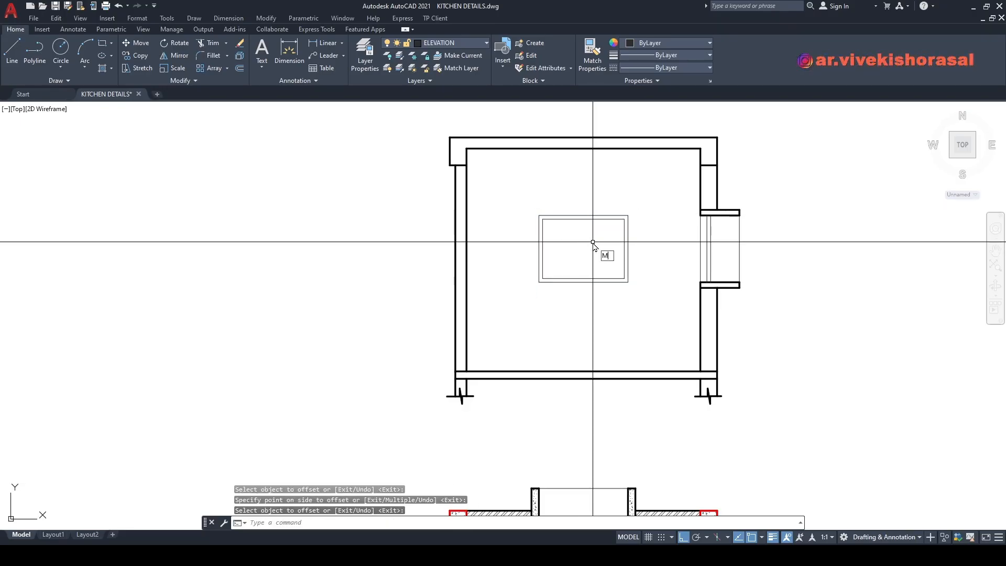
{"action": "type", "text": "L"}
{"action": "key", "text": "space"}
{"action": "left_click", "coordinate": [583, 278]}
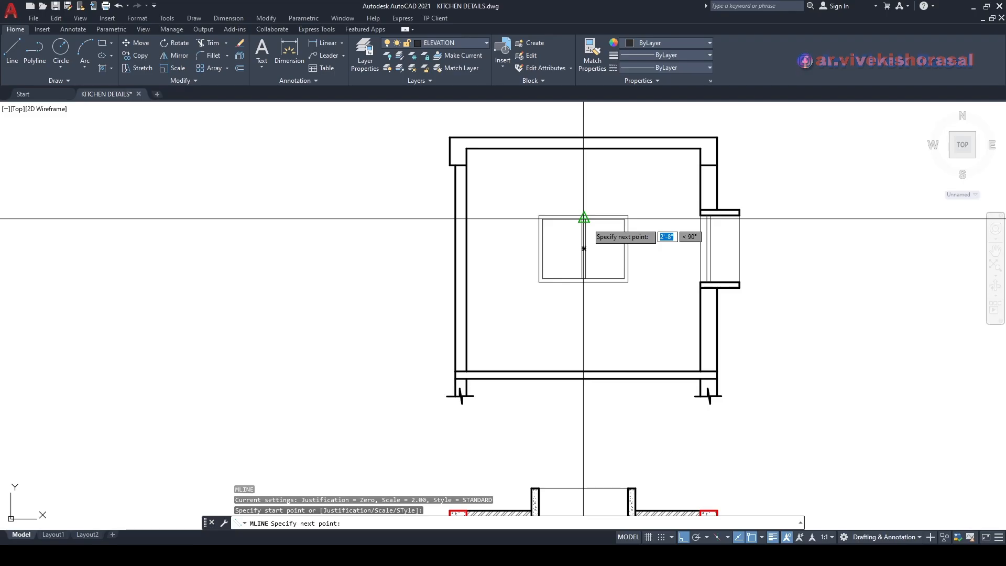
{"action": "left_click", "coordinate": [584, 218]}
{"action": "key", "text": "space"}
Step: Explode the central window's mullion multiline together with its inner and outer frame rectangles
{"action": "left_click", "coordinate": [596, 242]}
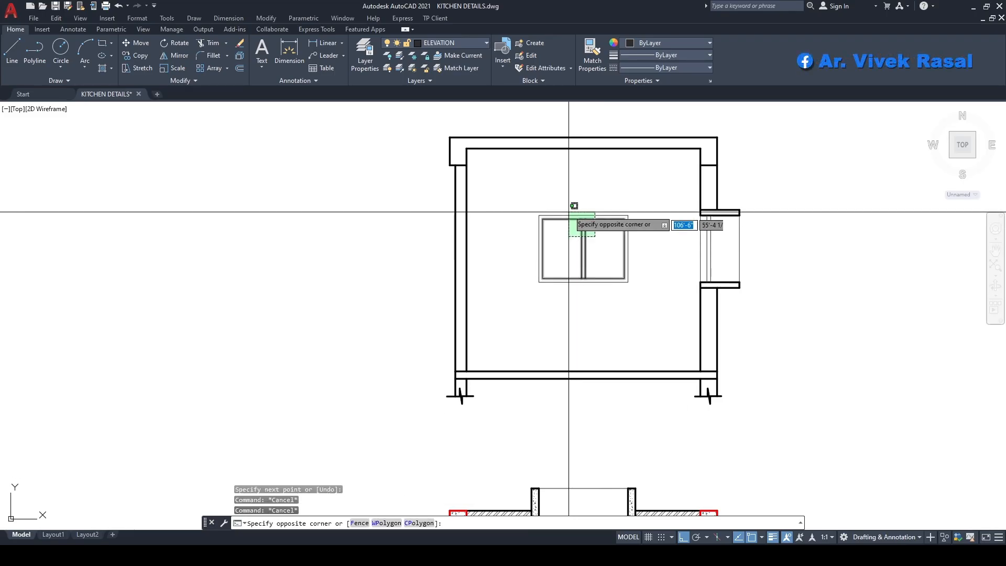
{"action": "left_click", "coordinate": [570, 201]}
{"action": "type", "text": "X"}
{"action": "key", "text": "space"}
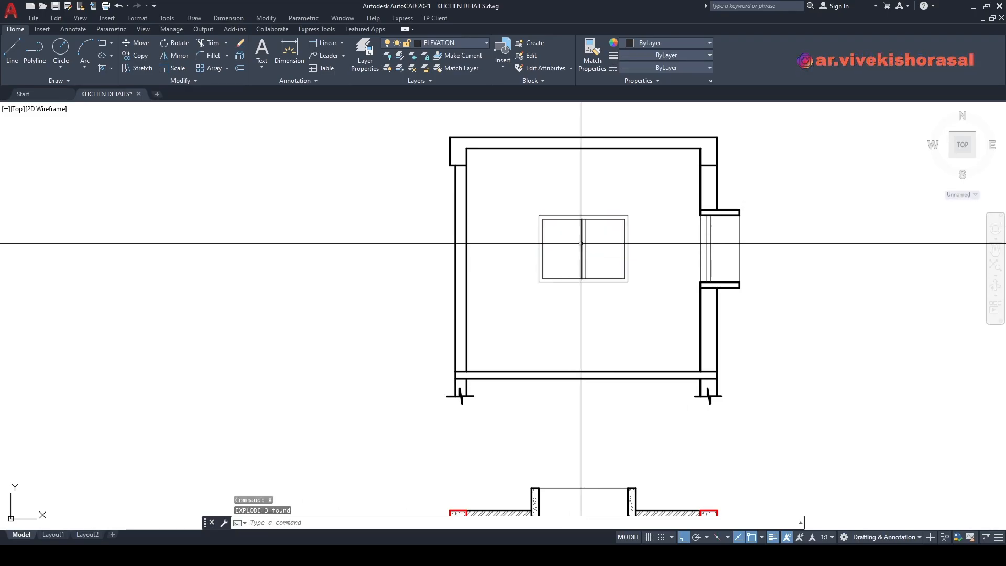
Step: Extend one of the central window's mullion lines to the outer frame at both its top and bottom ends
{"action": "type", "text": "EX"}
{"action": "key", "text": "space"}
{"action": "scroll", "coordinate": [587, 213], "scroll_direction": "up", "scroll_amount": 4}
{"action": "left_click", "coordinate": [589, 274]}
{"action": "left_click", "coordinate": [532, 273]}
{"action": "scroll", "coordinate": [586, 228], "scroll_direction": "down", "scroll_amount": 3}
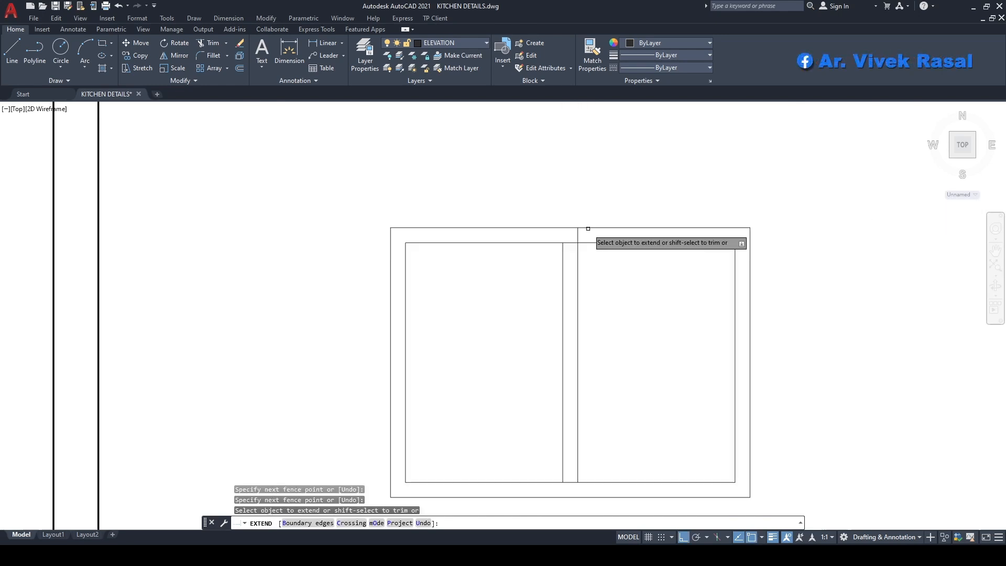
{"action": "scroll", "coordinate": [577, 326], "scroll_direction": "up", "scroll_amount": 3}
{"action": "key", "text": "Escape"}
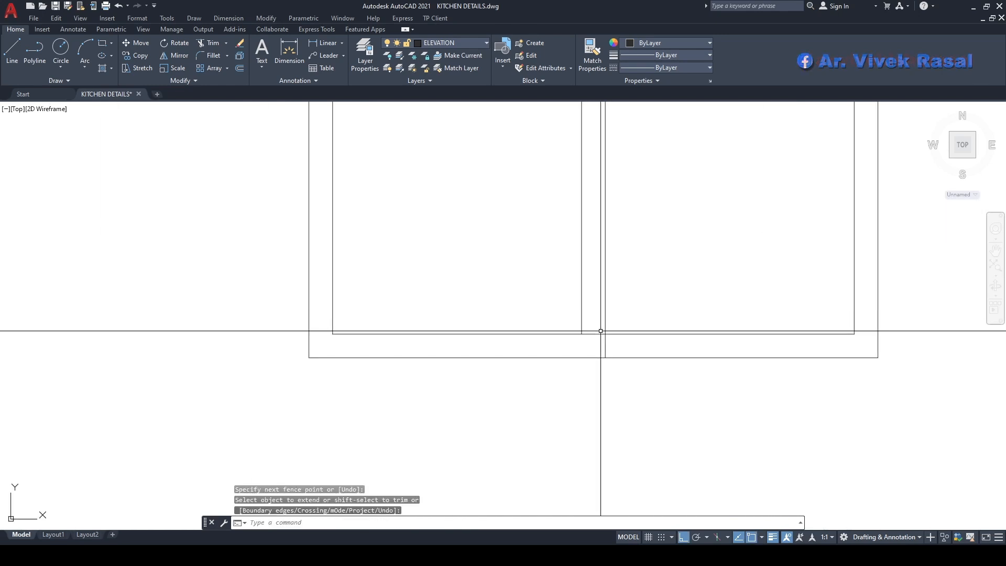
Step: Trim away the inner frame segments between the two mullion lines at the head and base of the central window
{"action": "type", "text": "tr"}
{"action": "key", "text": "space"}
{"action": "left_click", "coordinate": [598, 330]}
{"action": "scroll", "coordinate": [598, 335], "scroll_direction": "up", "scroll_amount": 4}
{"action": "key", "text": "space"}
{"action": "scroll", "coordinate": [600, 336], "scroll_direction": "down", "scroll_amount": 3}
{"action": "scroll", "coordinate": [602, 243], "scroll_direction": "up", "scroll_amount": 1}
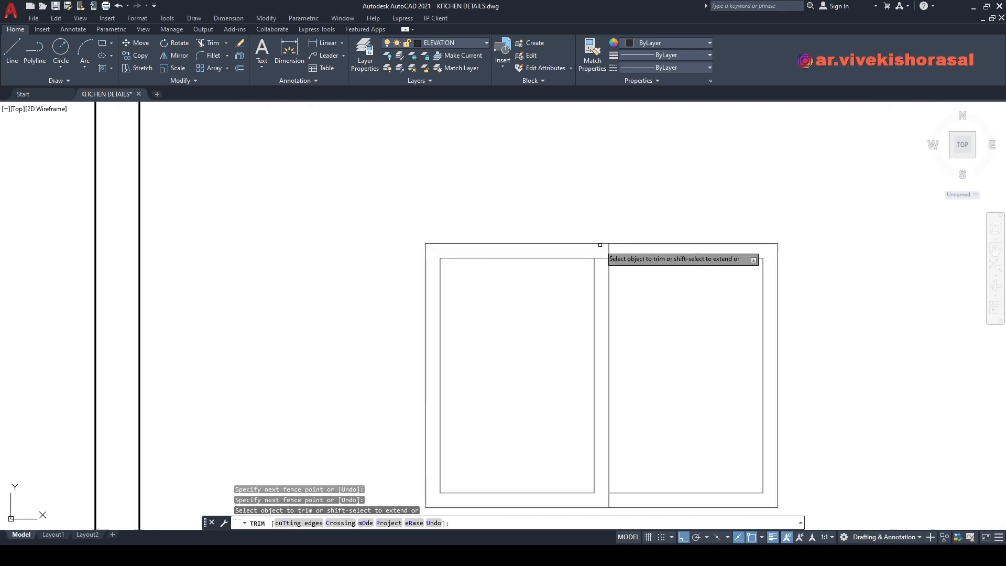
{"action": "scroll", "coordinate": [603, 246], "scroll_direction": "up", "scroll_amount": 3}
{"action": "key", "text": "space"}
Step: Offset the floor slab's top line 2.5' upward to create the counter line in the section
{"action": "scroll", "coordinate": [603, 249], "scroll_direction": "down", "scroll_amount": 4}
{"action": "mouse_move", "coordinate": [558, 375]}
{"action": "middle_mouse_down"}
{"action": "mouse_move", "coordinate": [558, 303]}
{"action": "mouse_move", "coordinate": [615, 284]}
{"action": "middle_mouse_up"}
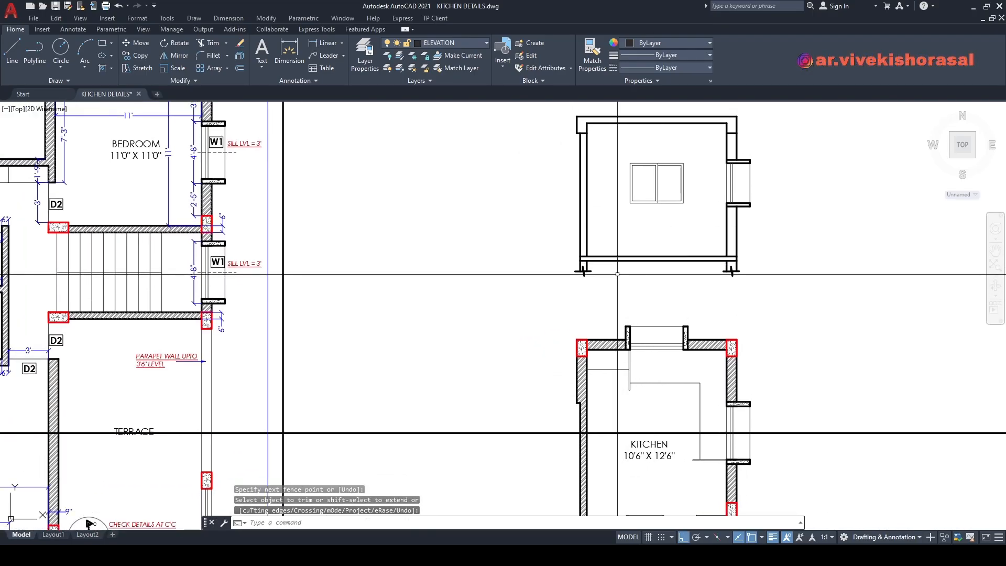
{"action": "mouse_move", "coordinate": [678, 223]}
{"action": "middle_mouse_down"}
{"action": "mouse_move", "coordinate": [662, 218]}
{"action": "mouse_move", "coordinate": [648, 263]}
{"action": "middle_mouse_up"}
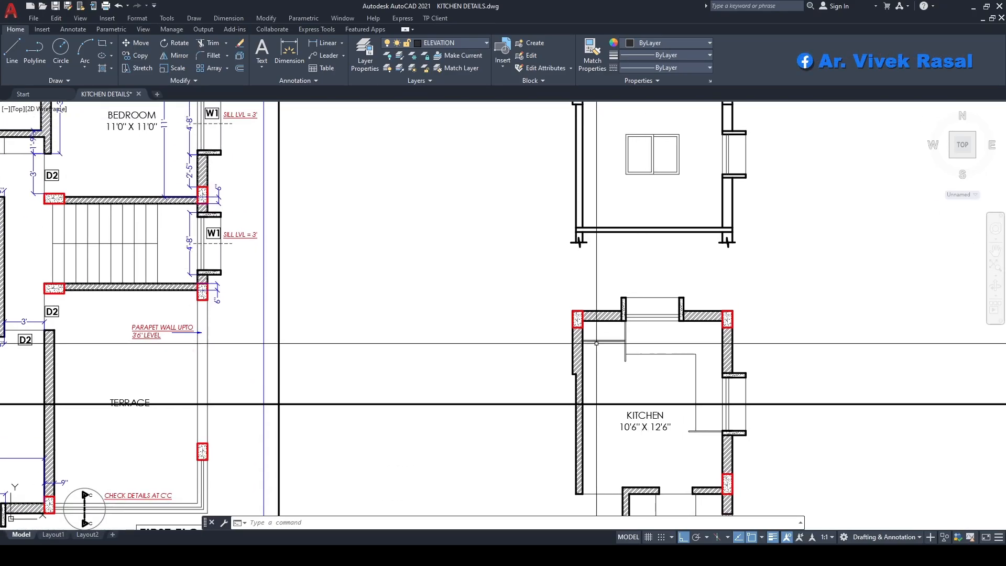
{"action": "scroll", "coordinate": [596, 344], "scroll_direction": "up", "scroll_amount": 2}
{"action": "scroll", "coordinate": [662, 439], "scroll_direction": "down", "scroll_amount": 2}
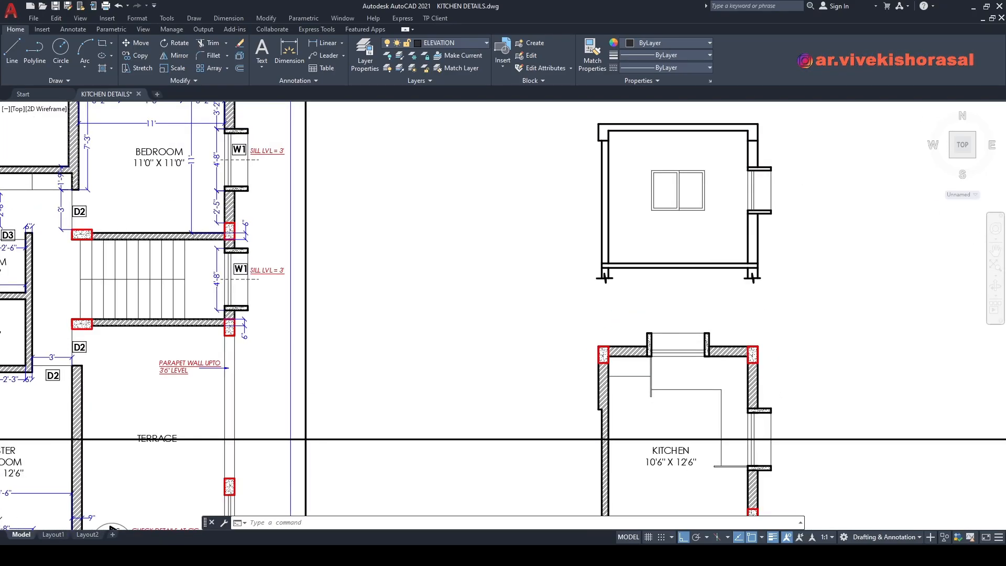
{"action": "scroll", "coordinate": [724, 431], "scroll_direction": "up", "scroll_amount": 2}
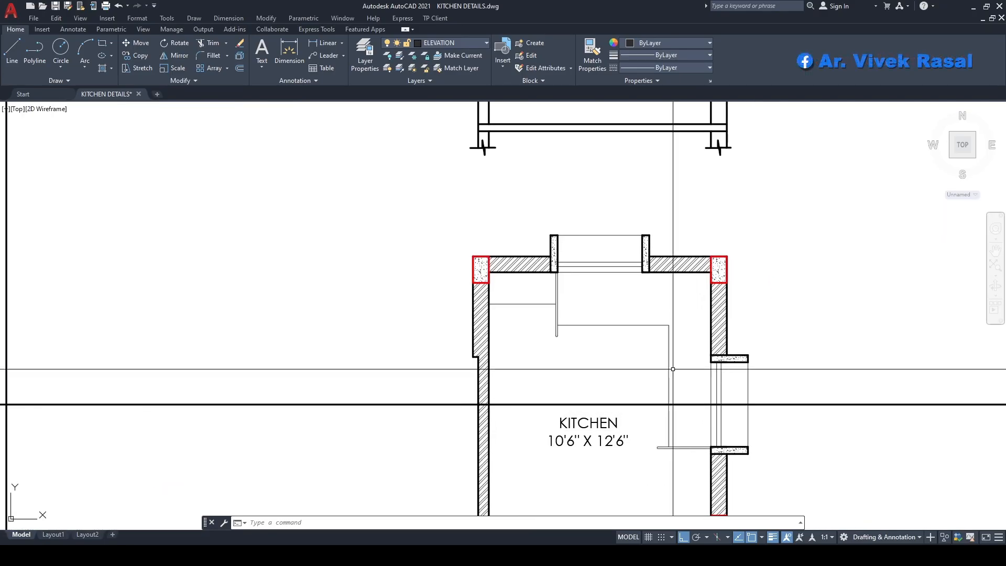
{"action": "scroll", "coordinate": [676, 367], "scroll_direction": "down", "scroll_amount": 2}
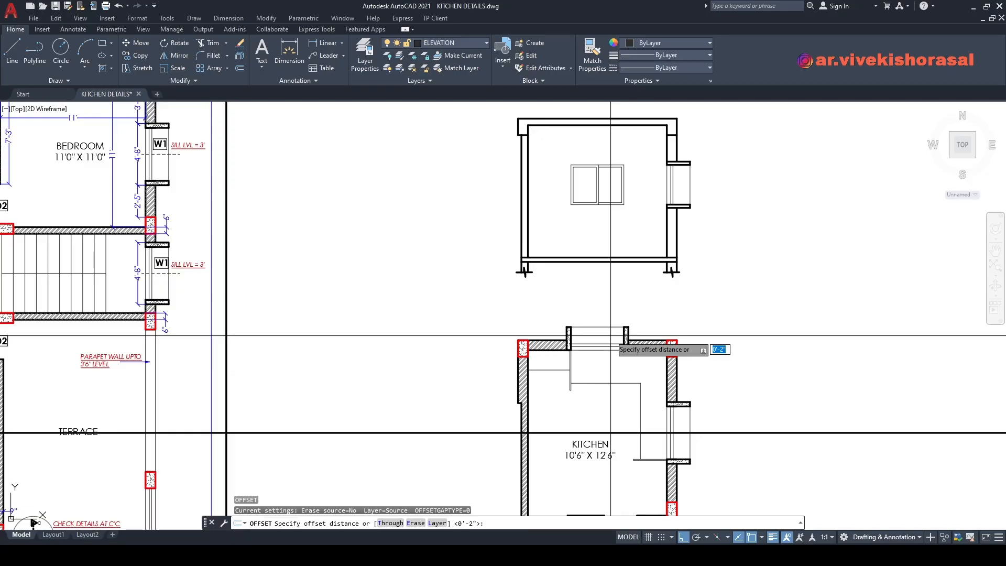
{"action": "key", "text": "Return"}
{"action": "scroll", "coordinate": [608, 252], "scroll_direction": "up", "scroll_amount": 3}
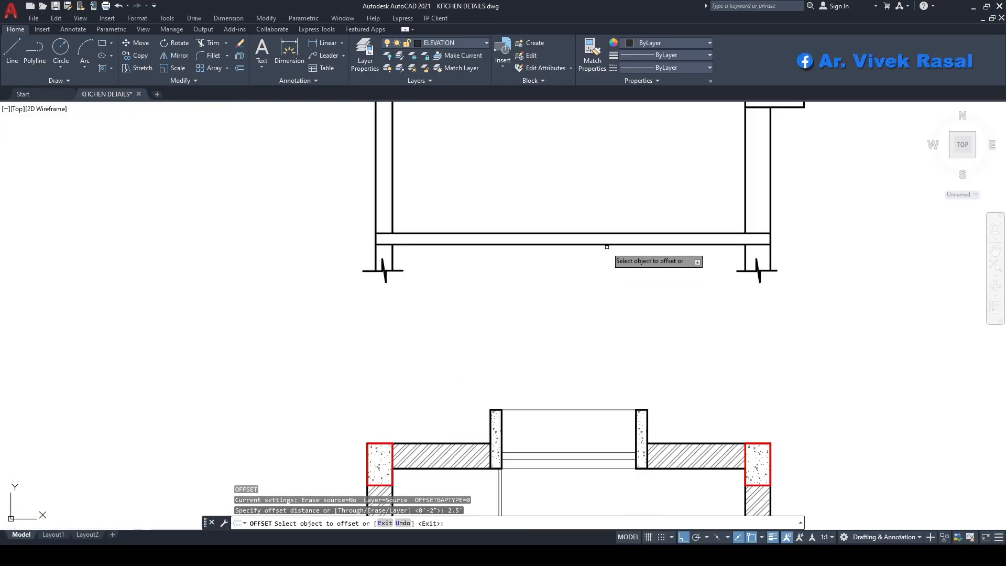
{"action": "left_click", "coordinate": [580, 233]}
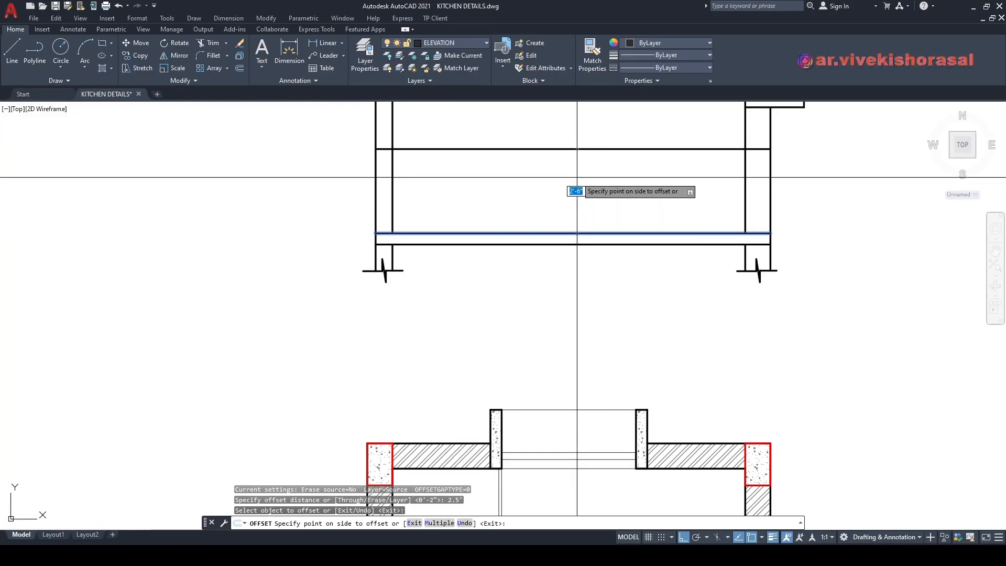
{"action": "left_click", "coordinate": [580, 189]}
{"action": "key", "text": "Return"}
Step: Trim the counter line's ends inside both side walls so it spans only the kitchen interior
{"action": "scroll", "coordinate": [467, 229], "scroll_direction": "down", "scroll_amount": 2}
{"action": "middle_click_drag", "start_coordinate": [468, 229], "coordinate": [527, 246]}
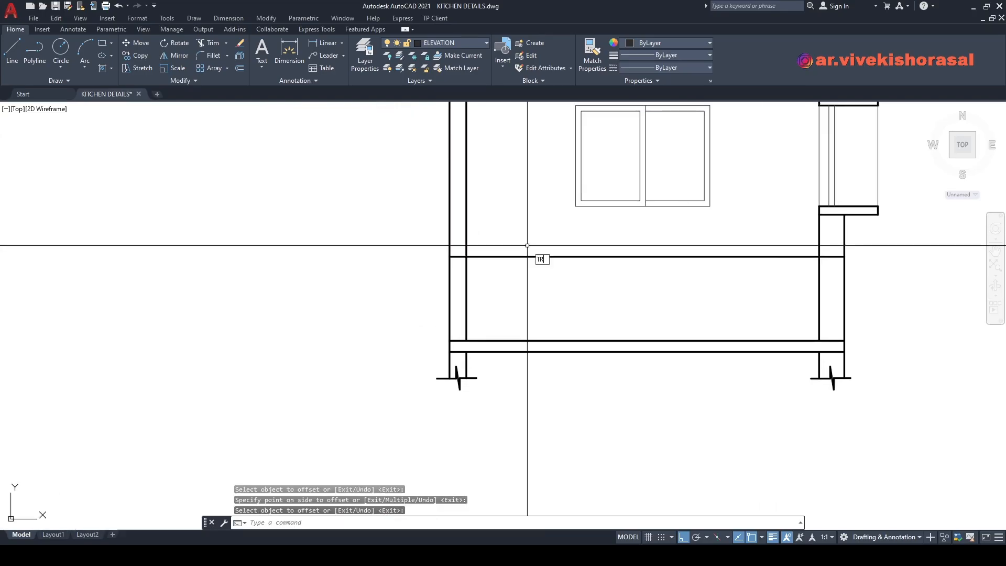
{"action": "key", "text": "Return"}
{"action": "scroll", "coordinate": [468, 246], "scroll_direction": "up", "scroll_amount": 4}
{"action": "left_click", "coordinate": [414, 333]}
{"action": "left_click", "coordinate": [407, 271]}
{"action": "scroll", "coordinate": [408, 272], "scroll_direction": "down", "scroll_amount": 5}
{"action": "scroll", "coordinate": [652, 284], "scroll_direction": "up", "scroll_amount": 4}
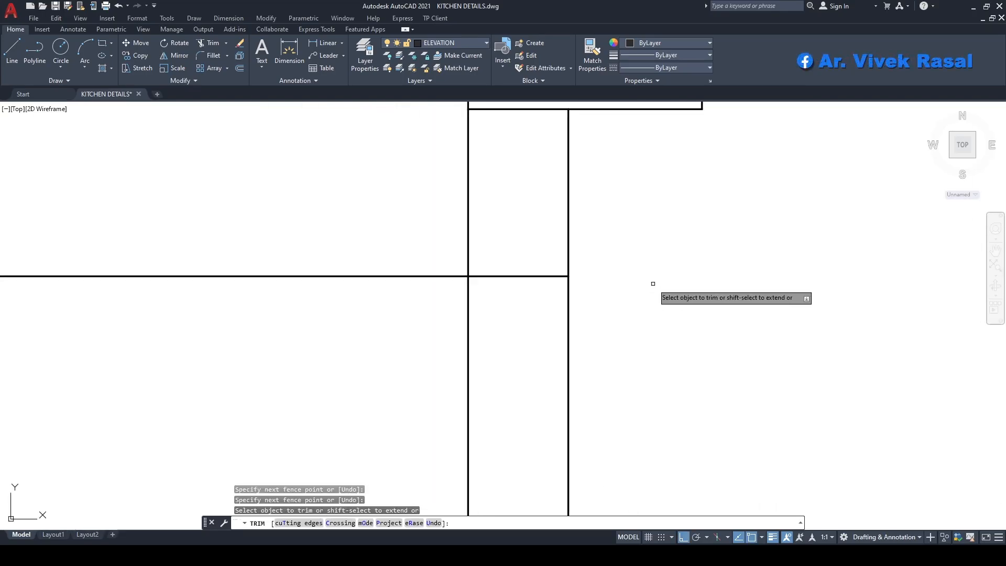
{"action": "left_click", "coordinate": [533, 301]}
{"action": "left_click", "coordinate": [521, 248]}
{"action": "scroll", "coordinate": [521, 247], "scroll_direction": "down", "scroll_amount": 4}
{"action": "key", "text": "Return"}
Step: Try a vertical construction line through the middle of the plan's thin round-ended partition, using Mid Between 2 Points
{"action": "scroll", "coordinate": [388, 251], "scroll_direction": "down", "scroll_amount": 1}
{"action": "middle_click_drag", "start_coordinate": [387, 251], "coordinate": [589, 177]}
{"action": "type", "text": "XL"}
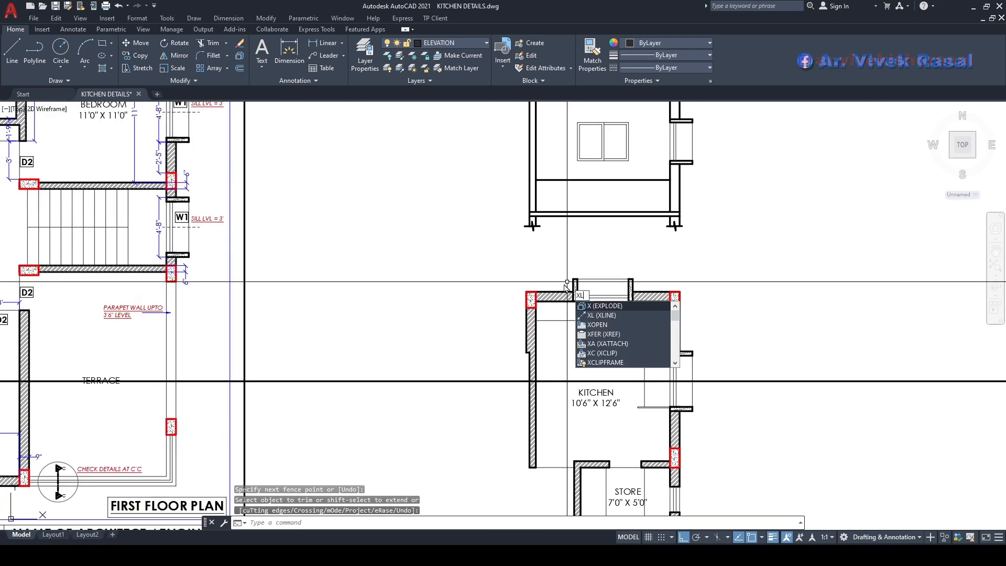
{"action": "key", "text": "Return"}
{"action": "type", "text": "V"}
{"action": "key", "text": "Return"}
{"action": "scroll", "coordinate": [567, 282], "scroll_direction": "up", "scroll_amount": 4}
{"action": "right_click", "coordinate": [567, 271], "text": "shift"}
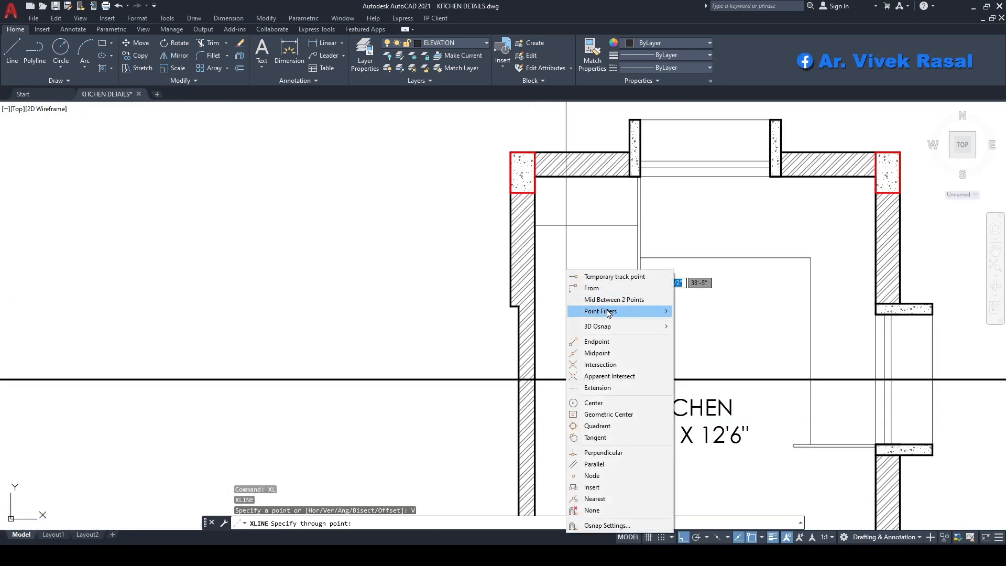
{"action": "left_click", "coordinate": [607, 300]}
{"action": "scroll", "coordinate": [648, 221], "scroll_direction": "up", "scroll_amount": 6}
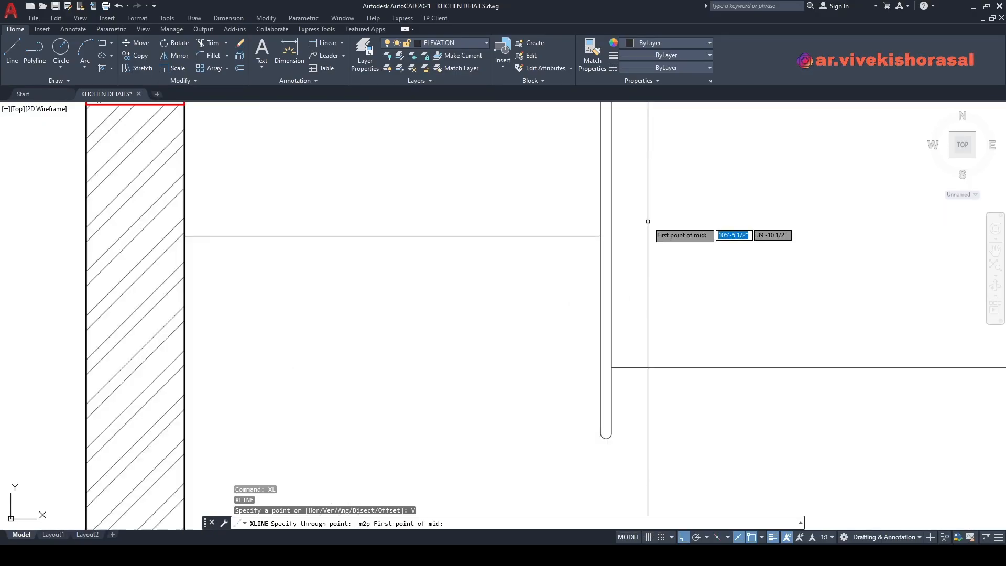
{"action": "left_click", "coordinate": [612, 236]}
{"action": "key", "text": "Return"}
Step: Reset the running object snaps by clearing all modes and re-enabling the needed ones, including Endpoint and Midpoint
{"action": "left_click", "coordinate": [762, 536]}
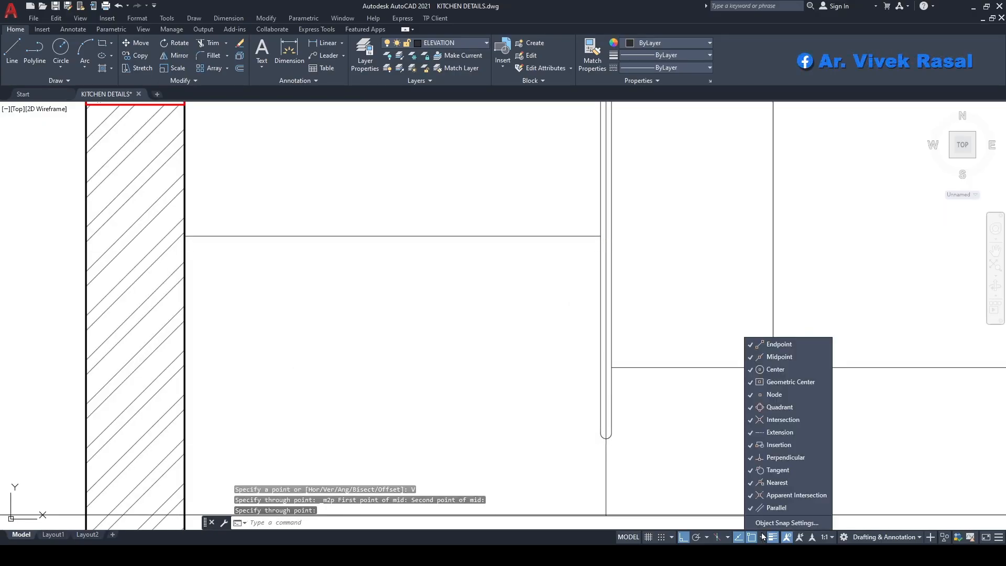
{"action": "left_click", "coordinate": [772, 524]}
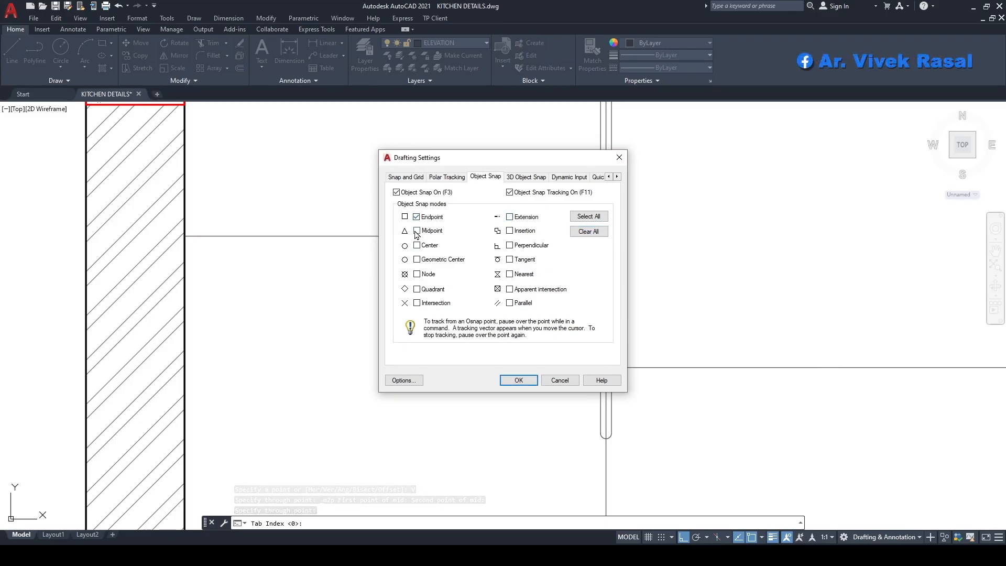
{"action": "left_click", "coordinate": [526, 384]}
Step: Erase the vertical construction line running through the middle of the thin partition
{"action": "scroll", "coordinate": [527, 366], "scroll_direction": "down", "scroll_amount": 6}
{"action": "middle_click_drag", "start_coordinate": [602, 215], "coordinate": [619, 227]}
{"action": "scroll", "coordinate": [589, 276], "scroll_direction": "up", "scroll_amount": 4}
{"action": "middle_click_drag", "start_coordinate": [566, 337], "coordinate": [616, 145]}
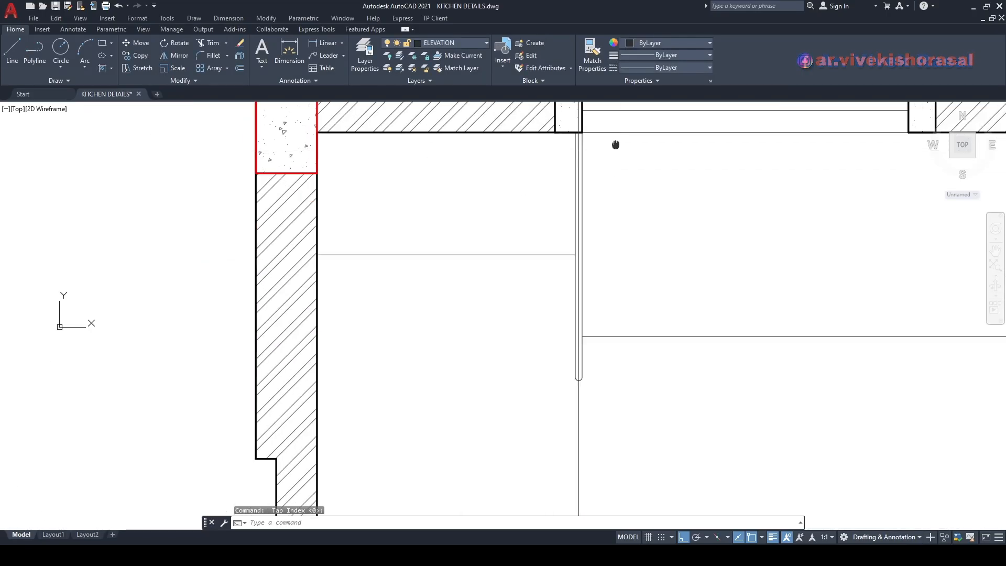
{"action": "left_click", "coordinate": [579, 419]}
{"action": "type", "text": "e"}
{"action": "key", "text": "Return"}
Step: Draw vertical construction lines through both long edges of the thin round-ended partition to project it into the section
{"action": "middle_click_drag", "start_coordinate": [590, 385], "coordinate": [577, 367]}
{"action": "type", "text": "x"}
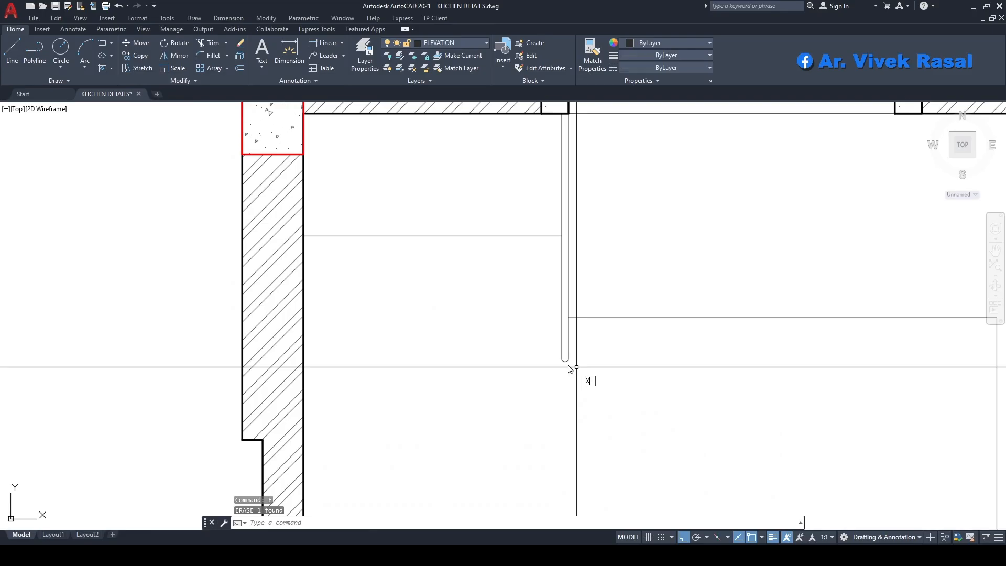
{"action": "type", "text": "l"}
{"action": "key", "text": "Return"}
{"action": "type", "text": "v"}
{"action": "key", "text": "Return"}
{"action": "left_click", "coordinate": [560, 290]}
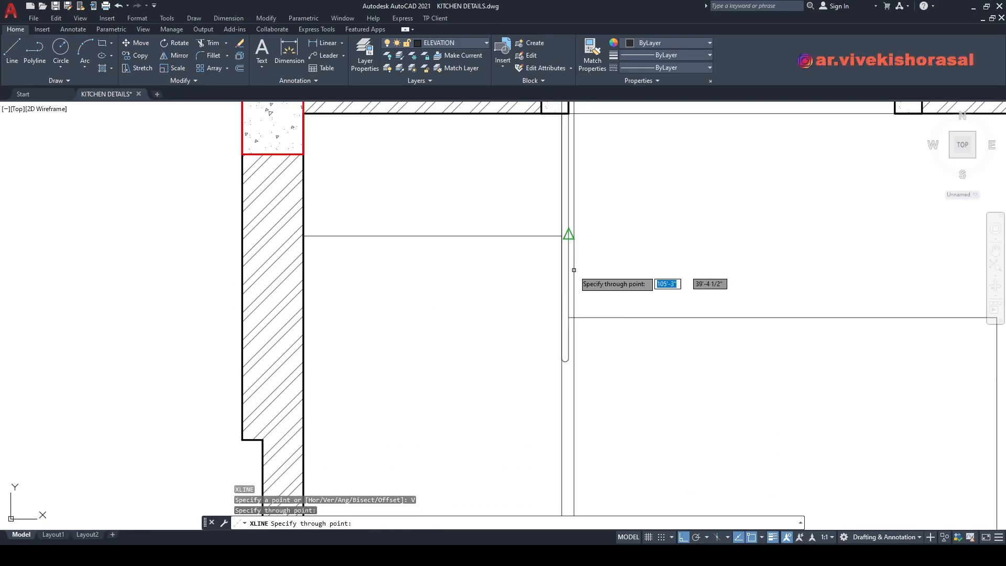
{"action": "left_click", "coordinate": [572, 268]}
{"action": "key", "text": "Return"}
Step: Match the thick counter line's properties to those of the thin vertical projection lines
{"action": "scroll", "coordinate": [573, 283], "scroll_direction": "down", "scroll_amount": 8}
{"action": "middle_click_drag", "start_coordinate": [622, 104], "coordinate": [636, 146]}
{"action": "scroll", "coordinate": [618, 141], "scroll_direction": "up", "scroll_amount": 4}
{"action": "middle_click_drag", "start_coordinate": [605, 252], "coordinate": [578, 238]}
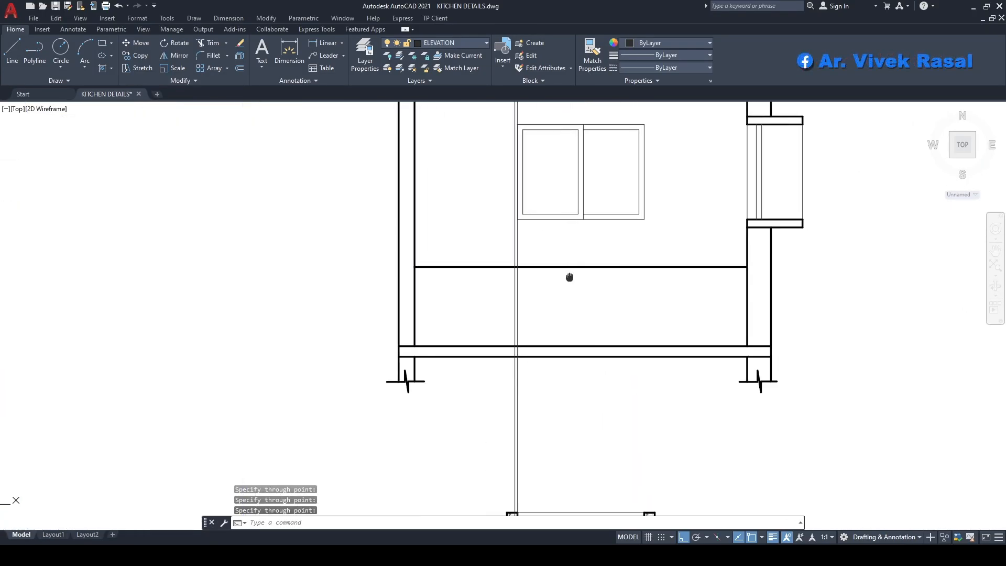
{"action": "type", "text": "ma"}
{"action": "key", "text": "Return"}
{"action": "left_click", "coordinate": [516, 304]}
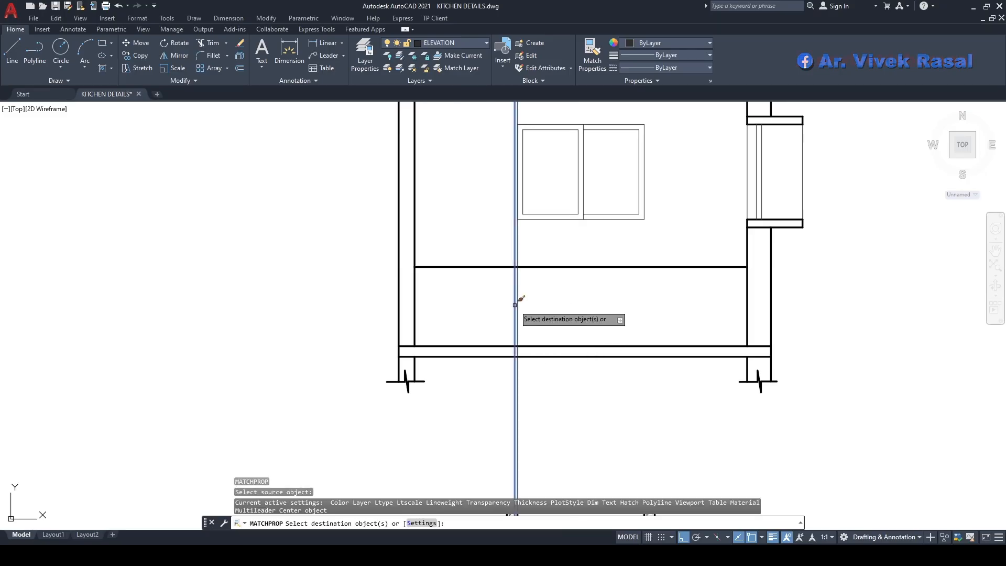
{"action": "left_click", "coordinate": [568, 281]}
{"action": "left_click", "coordinate": [539, 256]}
{"action": "key", "text": "Return"}
Step: Trim the two vertical projection lines within the floor slab and erase their leftover parts below it
{"action": "middle_click_drag", "start_coordinate": [531, 312], "coordinate": [557, 298]}
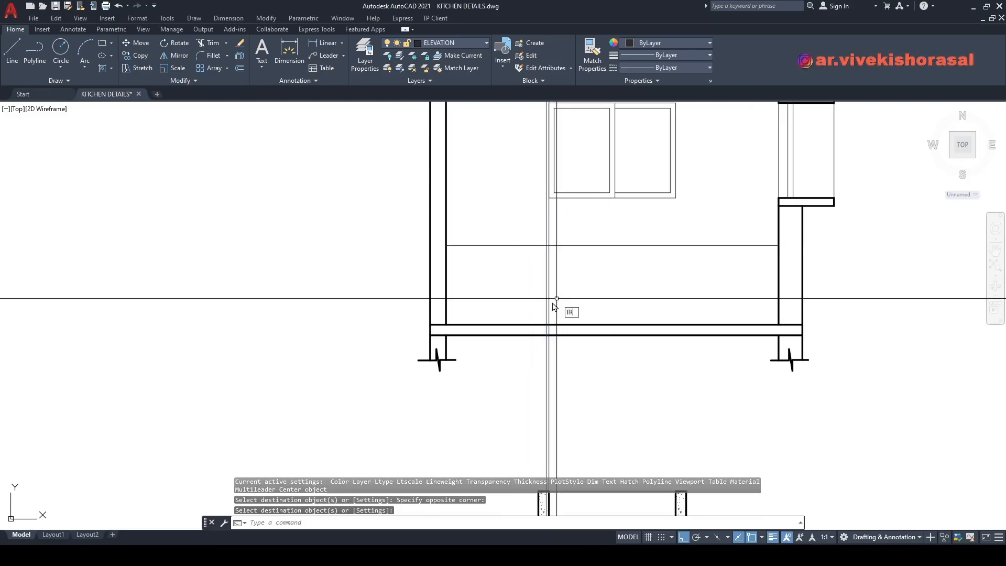
{"action": "key", "text": "Return"}
{"action": "scroll", "coordinate": [533, 339], "scroll_direction": "up", "scroll_amount": 6}
{"action": "left_click", "coordinate": [730, 235]}
{"action": "left_click", "coordinate": [644, 227]}
{"action": "key", "text": "Return"}
{"action": "left_click", "coordinate": [728, 361]}
{"action": "left_click", "coordinate": [620, 343]}
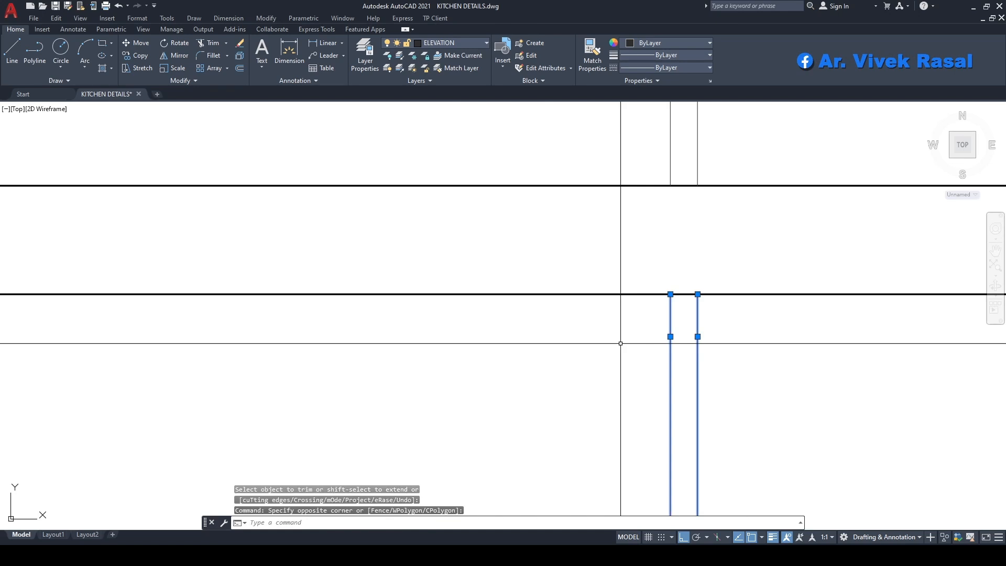
{"action": "key", "text": "Return"}
Step: Offset the floor slab's top line 3.5' upward to mark the partition height in the section
{"action": "scroll", "coordinate": [620, 343], "scroll_direction": "down", "scroll_amount": 4}
{"action": "type", "text": "o"}
{"action": "key", "text": "Return"}
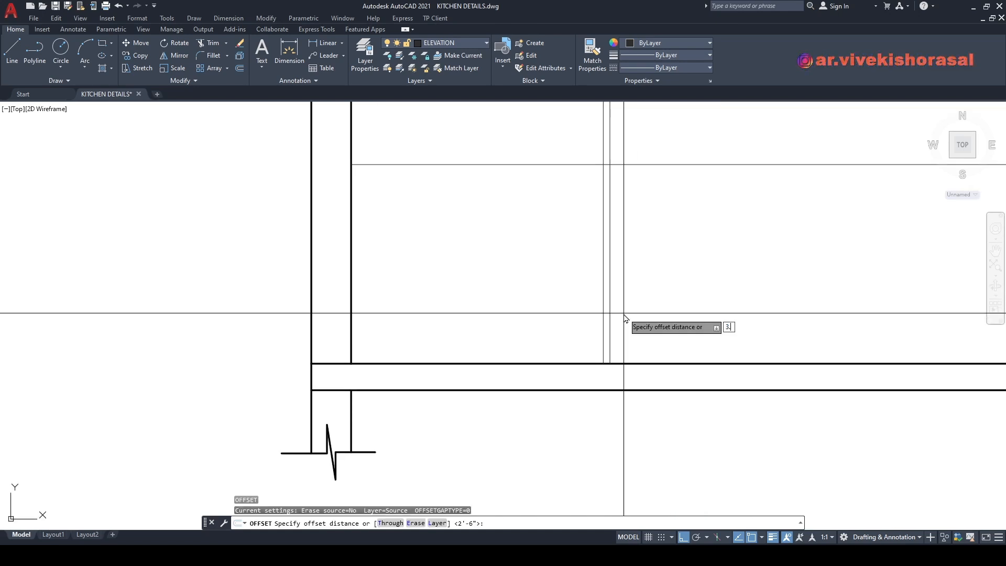
{"action": "key", "text": "Return"}
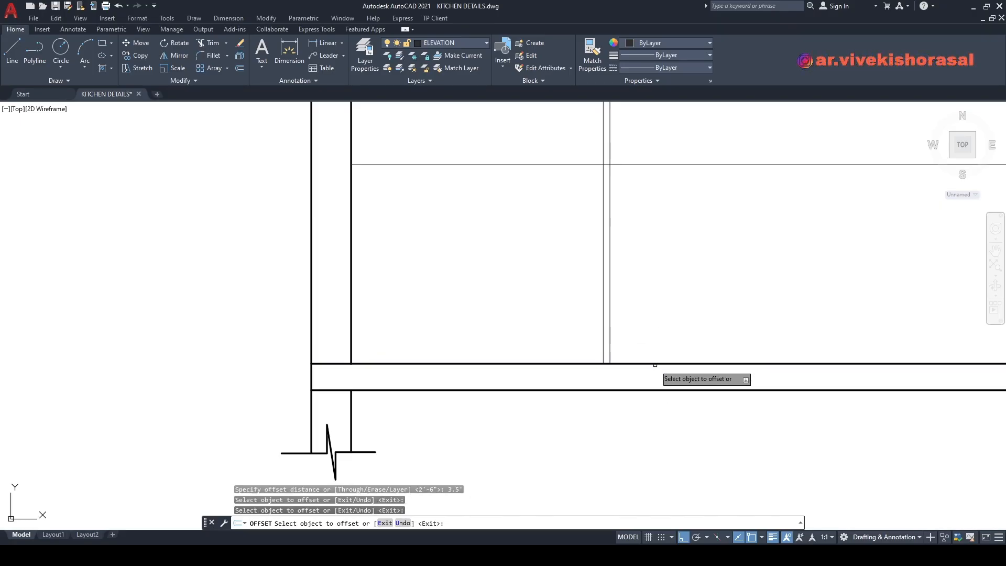
{"action": "left_click", "coordinate": [655, 365]}
{"action": "left_click", "coordinate": [655, 322]}
{"action": "scroll", "coordinate": [657, 297], "scroll_direction": "down", "scroll_amount": 6}
{"action": "key", "text": "Return"}
Step: Copy the partition's rounded end arc from the plan to the section, between the two vertical lines near the partition-height line
{"action": "scroll", "coordinate": [660, 284], "scroll_direction": "down", "scroll_amount": 2}
{"action": "middle_click_drag", "start_coordinate": [657, 355], "coordinate": [660, 251]}
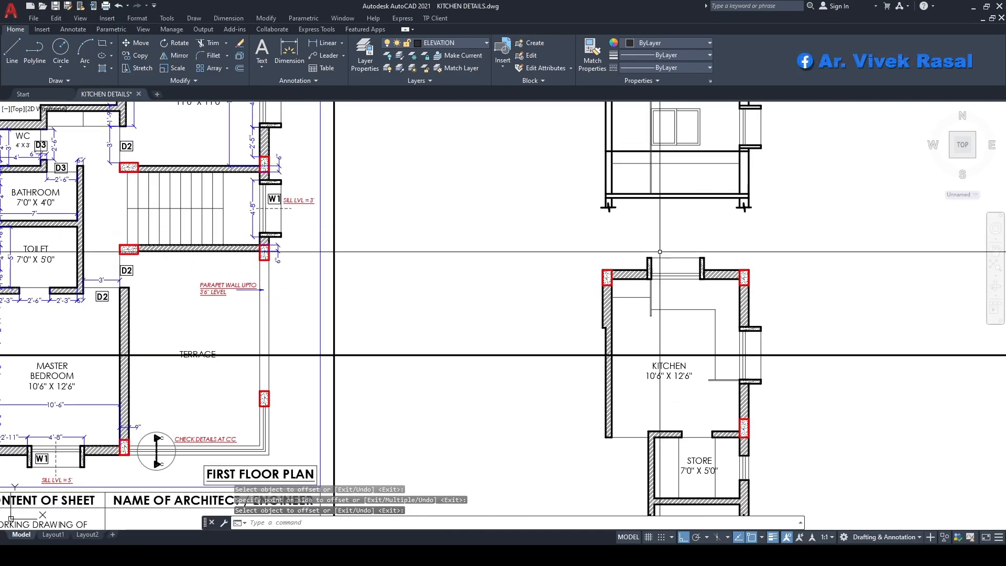
{"action": "type", "text": "ct o"}
{"action": "key", "text": "Return"}
{"action": "scroll", "coordinate": [608, 325], "scroll_direction": "up", "scroll_amount": 10}
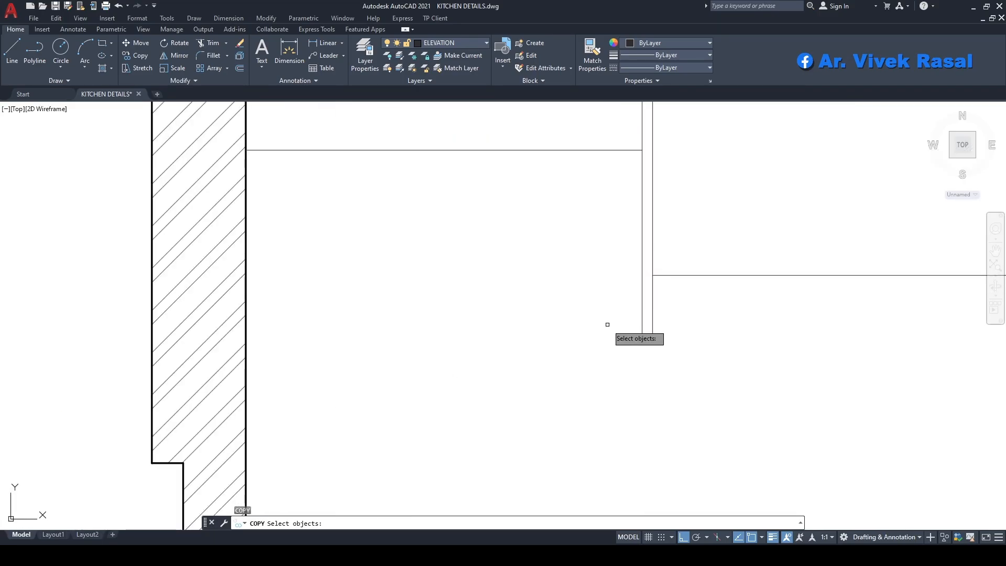
{"action": "key", "text": "Return"}
{"action": "left_click", "coordinate": [647, 344]}
{"action": "scroll", "coordinate": [659, 408], "scroll_direction": "down", "scroll_amount": 6}
{"action": "middle_click_drag", "start_coordinate": [664, 281], "coordinate": [647, 460]}
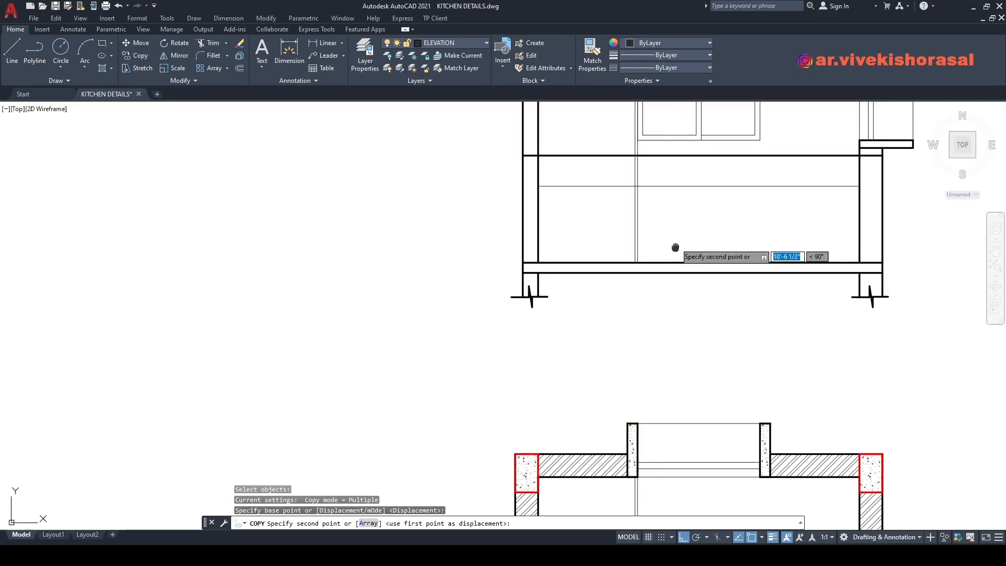
{"action": "middle_click_drag", "start_coordinate": [675, 247], "coordinate": [658, 324]}
{"action": "scroll", "coordinate": [642, 273], "scroll_direction": "up", "scroll_amount": 4}
{"action": "middle_click_drag", "start_coordinate": [635, 235], "coordinate": [609, 301]}
{"action": "left_click", "coordinate": [602, 256]}
{"action": "key", "text": "Escape"}
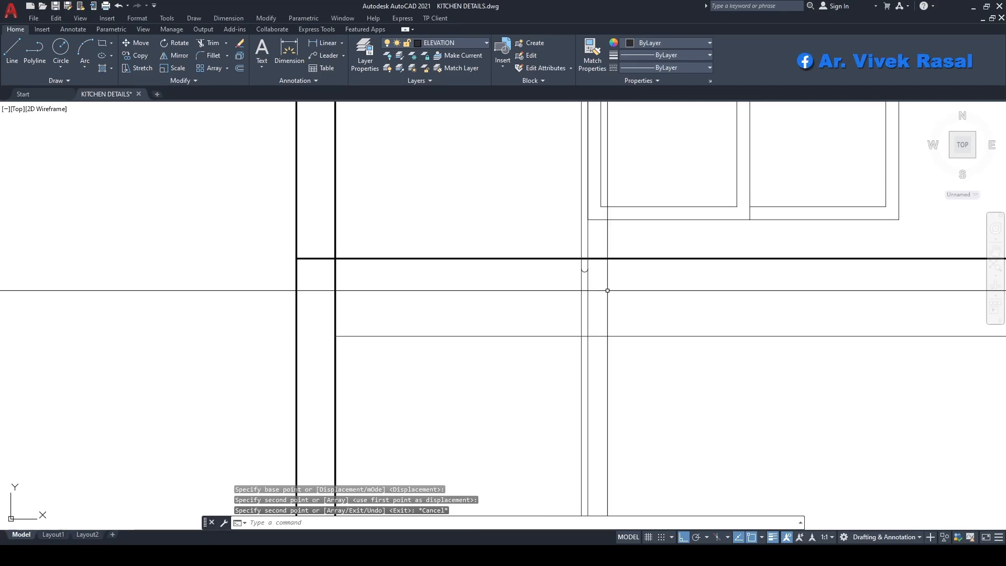
Step: Mirror the copied arc about a horizontal line so it curves upward, and erase the original downward arc
{"action": "type", "text": "mi"}
{"action": "key", "text": "Return"}
{"action": "scroll", "coordinate": [587, 288], "scroll_direction": "up", "scroll_amount": 4}
{"action": "left_click", "coordinate": [544, 228]}
{"action": "left_click", "coordinate": [620, 276]}
{"action": "key", "text": "Return"}
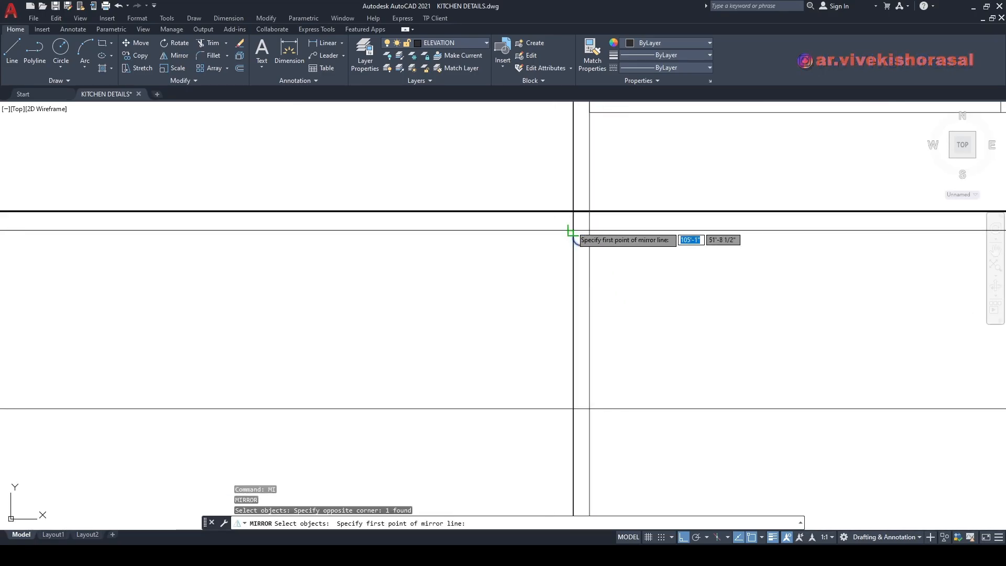
{"action": "left_click", "coordinate": [573, 229]}
{"action": "left_click", "coordinate": [509, 232]}
{"action": "key", "text": "Return"}
{"action": "left_click", "coordinate": [557, 231]}
{"action": "left_click", "coordinate": [627, 287]}
{"action": "type", "text": "e"}
{"action": "key", "text": "Return"}
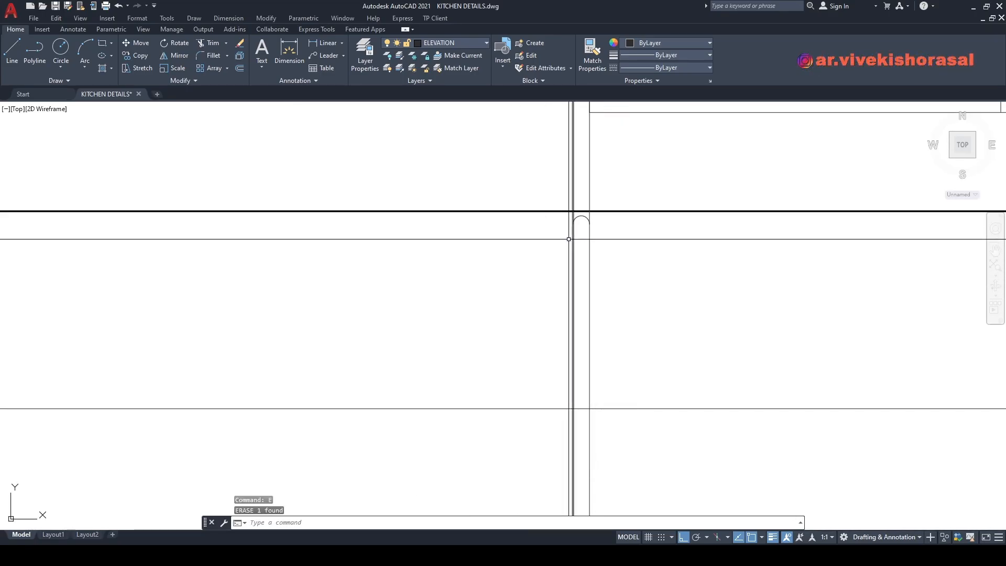
Step: Move the partition's rounded end arc up so its top midpoint sits on the partition-height line
{"action": "scroll", "coordinate": [564, 226], "scroll_direction": "up", "scroll_amount": 4}
{"action": "type", "text": "m"}
{"action": "key", "text": "Return"}
{"action": "left_click", "coordinate": [546, 169]}
{"action": "left_click", "coordinate": [659, 268]}
{"action": "key", "text": "Return"}
{"action": "scroll", "coordinate": [617, 214], "scroll_direction": "up", "scroll_amount": 2}
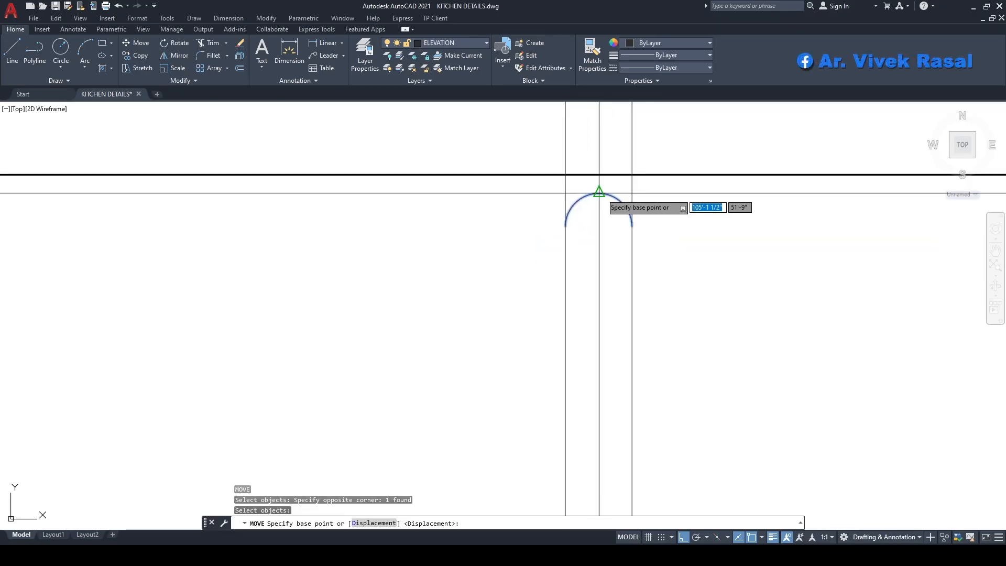
{"action": "left_click", "coordinate": [600, 194]}
{"action": "left_click", "coordinate": [599, 175]}
{"action": "middle_click_drag", "start_coordinate": [588, 171], "coordinate": [622, 225]}
{"action": "scroll", "coordinate": [623, 224], "scroll_direction": "up", "scroll_amount": 1}
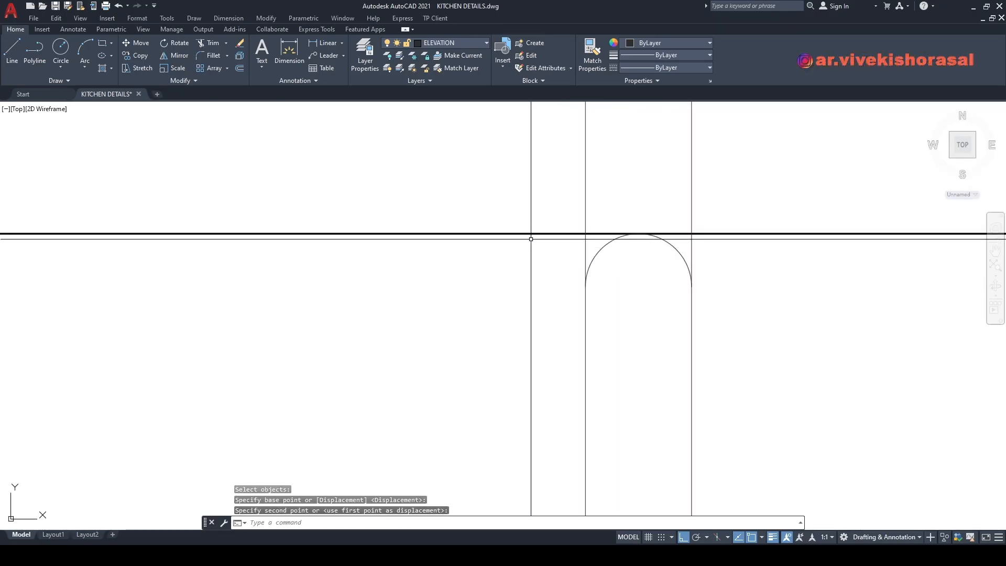
Step: Erase the horizontal partition-height line from the section
{"action": "scroll", "coordinate": [531, 238], "scroll_direction": "down", "scroll_amount": 4}
{"action": "mouse_move", "coordinate": [499, 257]}
{"action": "middle_mouse_down"}
{"action": "mouse_move", "coordinate": [621, 210]}
{"action": "mouse_move", "coordinate": [618, 291]}
{"action": "middle_mouse_up"}
{"action": "left_click", "coordinate": [590, 213]}
{"action": "left_click", "coordinate": [561, 160]}
{"action": "type", "text": "e"}
{"action": "key", "text": "Return"}
Step: Trim the partition's vertical lines above the rounded end and erase the leftover upper line
{"action": "scroll", "coordinate": [587, 206], "scroll_direction": "down", "scroll_amount": 4}
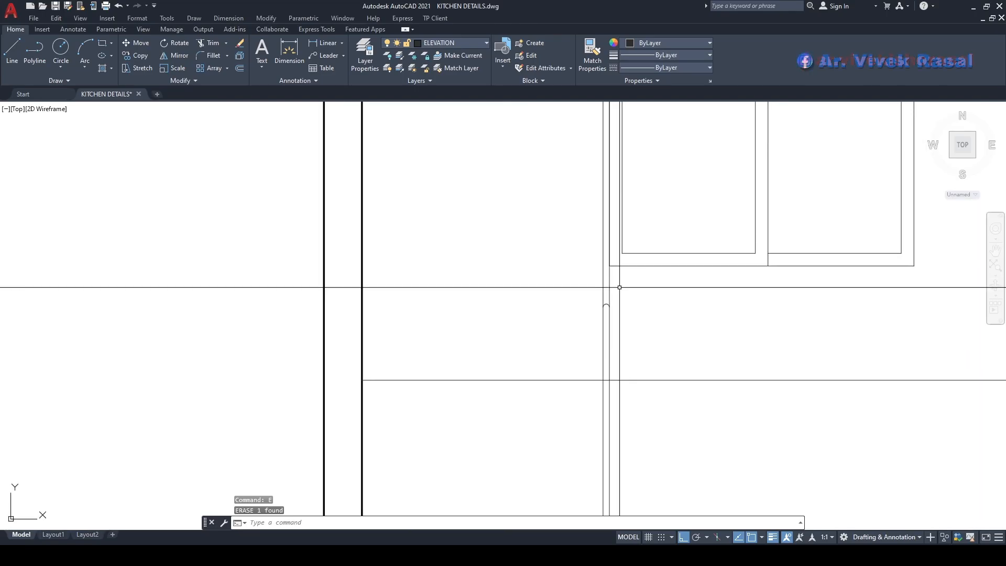
{"action": "type", "text": "tr"}
{"action": "scroll", "coordinate": [618, 275], "scroll_direction": "up", "scroll_amount": 4}
{"action": "left_click", "coordinate": [641, 310]}
{"action": "left_click", "coordinate": [533, 292]}
{"action": "key", "text": "Return"}
{"action": "scroll", "coordinate": [575, 340], "scroll_direction": "down", "scroll_amount": 9}
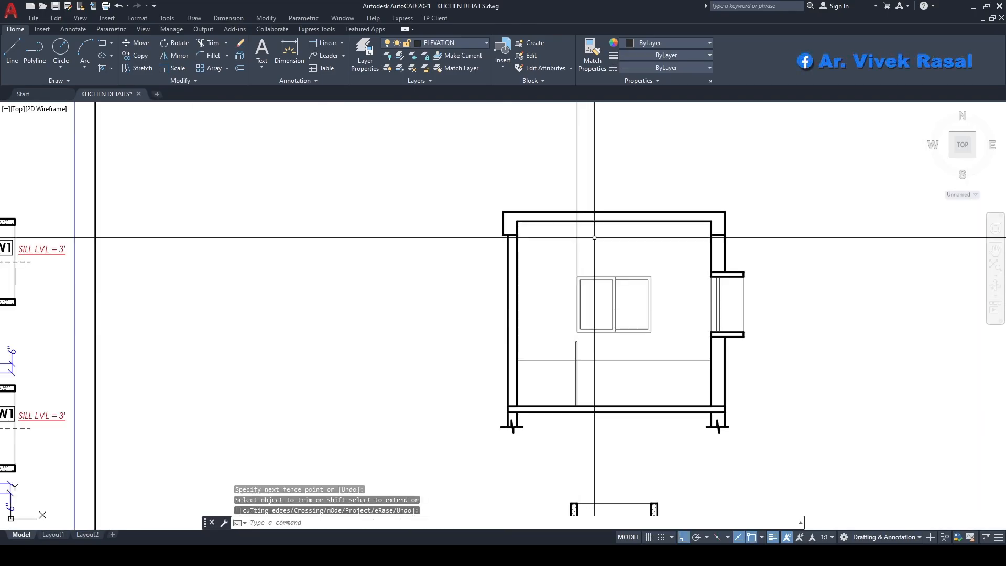
{"action": "middle_click_drag", "start_coordinate": [595, 236], "coordinate": [596, 322]}
{"action": "left_click", "coordinate": [615, 255]}
{"action": "left_click", "coordinate": [559, 270]}
{"action": "type", "text": "e"}
{"action": "key", "text": "Return"}
Step: Trim the counter line between the partition's two edges and erase its leftover part between the partition and the left wall
{"action": "mouse_move", "coordinate": [578, 460]}
{"action": "middle_mouse_down"}
{"action": "mouse_move", "coordinate": [605, 344]}
{"action": "mouse_move", "coordinate": [624, 323]}
{"action": "middle_mouse_up"}
{"action": "scroll", "coordinate": [604, 344], "scroll_direction": "up", "scroll_amount": 4}
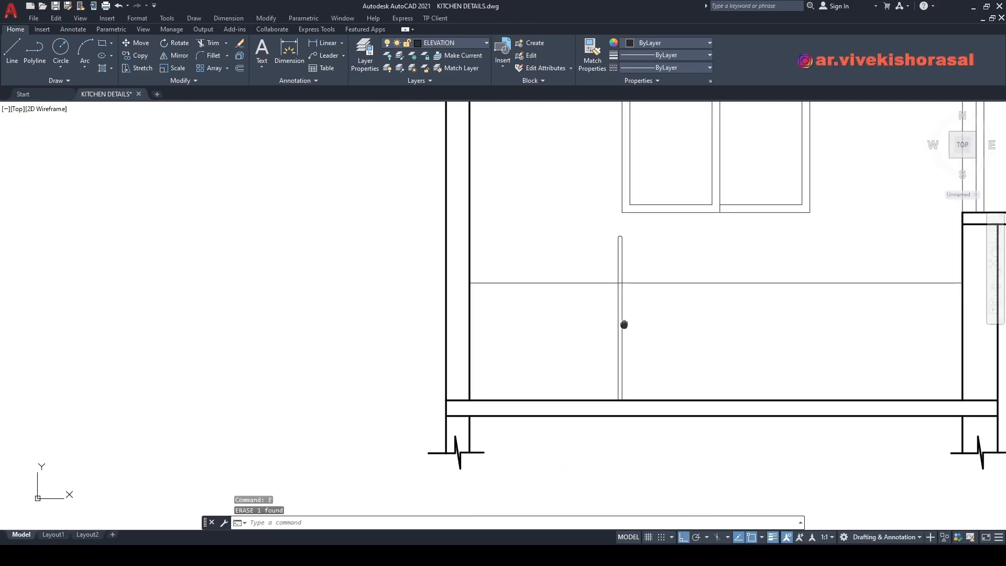
{"action": "type", "text": "tr"}
{"action": "key", "text": "Return"}
{"action": "scroll", "coordinate": [620, 278], "scroll_direction": "up", "scroll_amount": 5}
{"action": "left_click", "coordinate": [628, 317]}
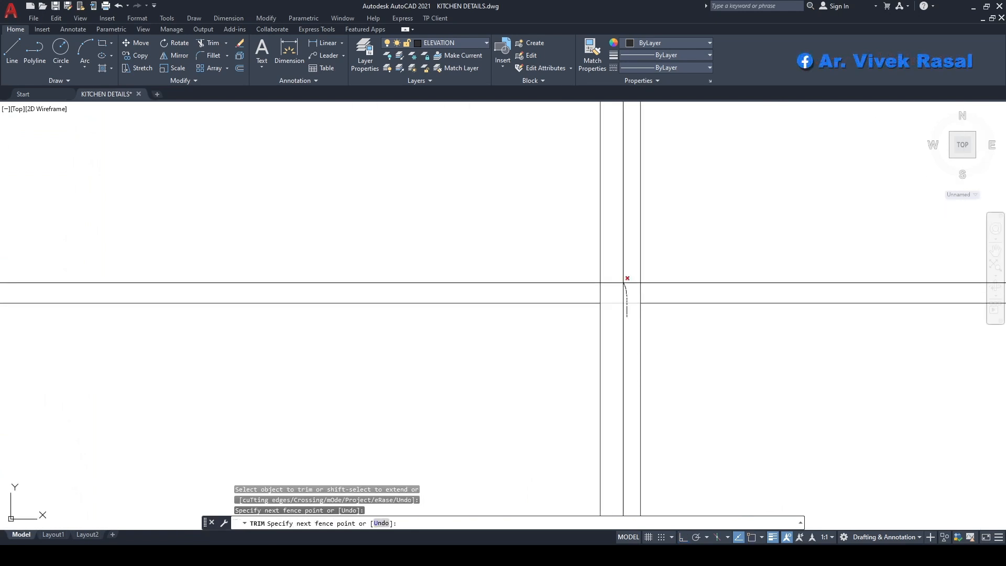
{"action": "left_click", "coordinate": [626, 279]}
{"action": "scroll", "coordinate": [627, 281], "scroll_direction": "down", "scroll_amount": 3}
{"action": "key", "text": "Return"}
{"action": "middle_click_drag", "start_coordinate": [576, 329], "coordinate": [612, 307]}
{"action": "left_click", "coordinate": [610, 304]}
{"action": "left_click", "coordinate": [555, 226]}
{"action": "type", "text": "e"}
{"action": "scroll", "coordinate": [550, 278], "scroll_direction": "down", "scroll_amount": 4}
{"action": "middle_click_drag", "start_coordinate": [534, 310], "coordinate": [575, 281]}
Step: Offset the floor slab's top line 12" upward for the low platform beside the partition
{"action": "type", "text": "o"}
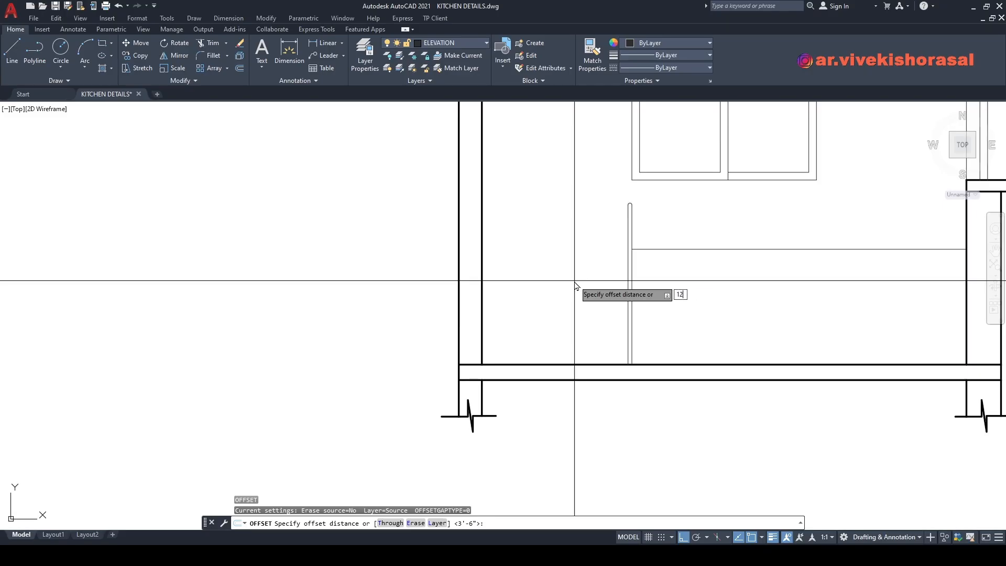
{"action": "key", "text": "Return"}
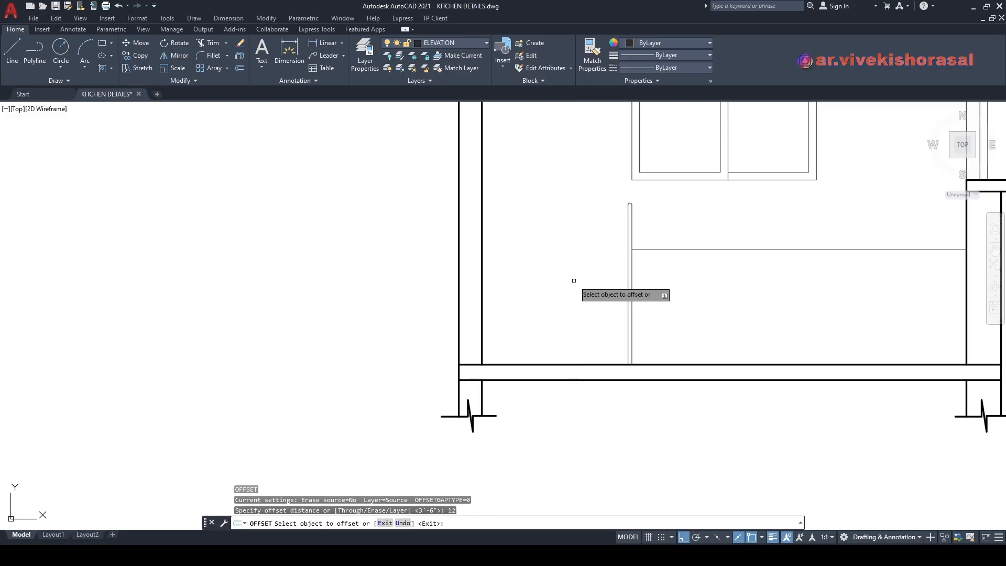
{"action": "left_click", "coordinate": [557, 364]}
{"action": "left_click", "coordinate": [566, 317]}
{"action": "key", "text": "Return"}
Step: Trim the new 12" level line where it passes through the section's left wall
{"action": "middle_click_drag", "start_coordinate": [481, 337], "coordinate": [529, 321]}
{"action": "type", "text": "tr"}
{"action": "key", "text": "Return"}
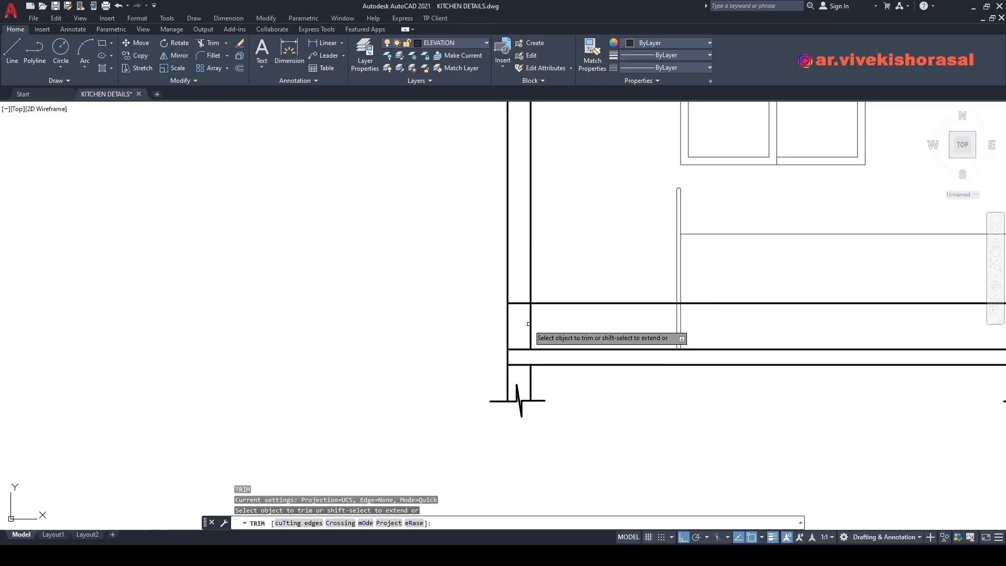
{"action": "scroll", "coordinate": [513, 306], "scroll_direction": "up", "scroll_amount": 6}
{"action": "left_click", "coordinate": [535, 334]}
{"action": "left_click", "coordinate": [545, 276]}
{"action": "scroll", "coordinate": [545, 277], "scroll_direction": "down", "scroll_amount": 6}
Step: Trim the 12" level line at the partition and erase its remainder on the counter side
{"action": "scroll", "coordinate": [719, 271], "scroll_direction": "up", "scroll_amount": 8}
{"action": "scroll", "coordinate": [620, 348], "scroll_direction": "up", "scroll_amount": 6}
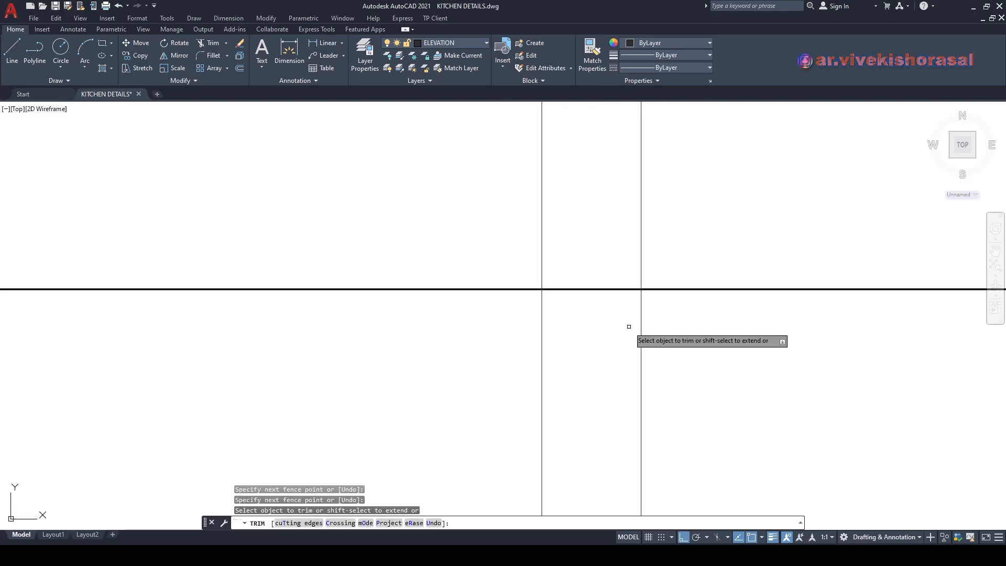
{"action": "left_click", "coordinate": [624, 322]}
{"action": "left_click", "coordinate": [596, 263]}
{"action": "key", "text": "Return"}
{"action": "left_click", "coordinate": [687, 308]}
{"action": "left_click", "coordinate": [663, 256]}
{"action": "type", "text": "e"}
{"action": "scroll", "coordinate": [665, 262], "scroll_direction": "down", "scroll_amount": 6}
{"action": "middle_click_drag", "start_coordinate": [604, 272], "coordinate": [642, 280]}
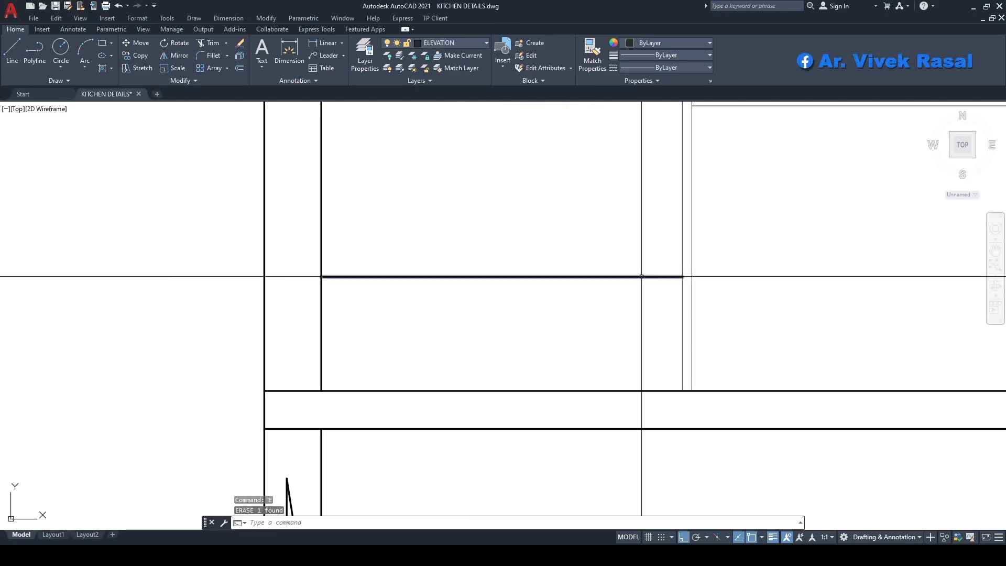
Step: Offset the 12" level line 1" downward to give the platform top its thickness
{"action": "key", "text": "Return"}
{"action": "left_click", "coordinate": [682, 276]}
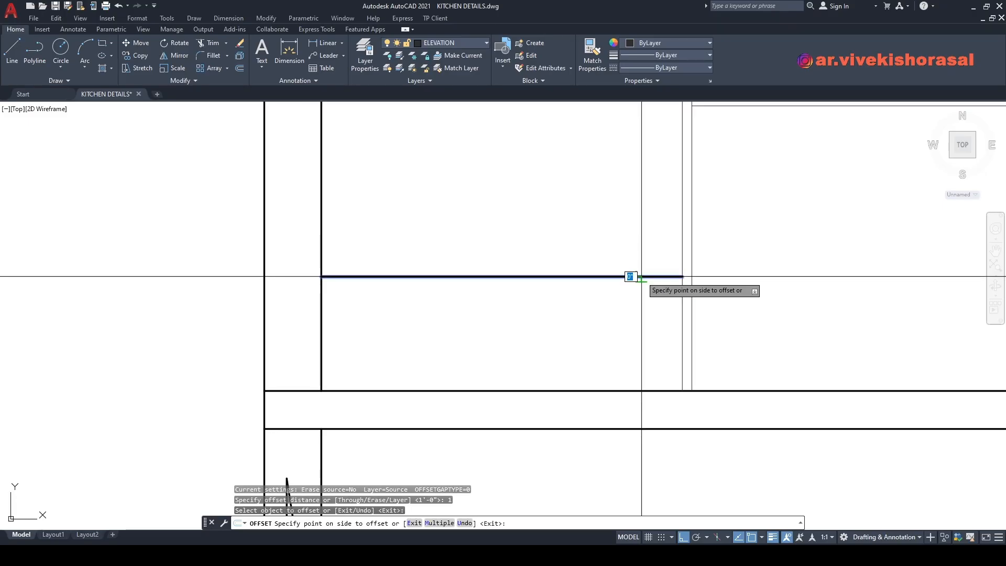
{"action": "left_click", "coordinate": [589, 319]}
{"action": "key", "text": "Return"}
{"action": "scroll", "coordinate": [566, 305], "scroll_direction": "down", "scroll_amount": 4}
{"action": "middle_click_drag", "start_coordinate": [566, 305], "coordinate": [611, 297]}
Step: Match the properties of the two low platform lines to those of the thin counter line
{"action": "type", "text": "m"}
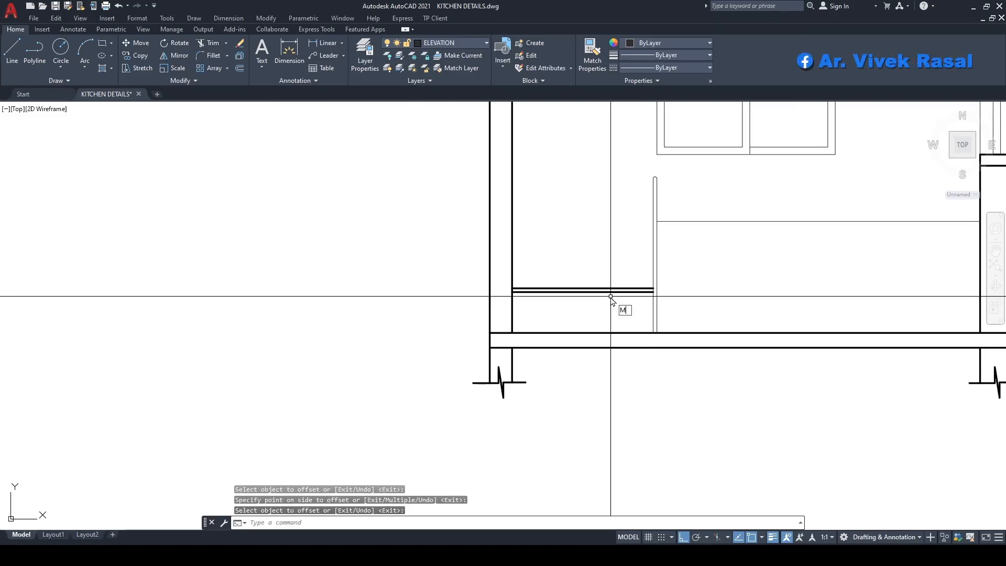
{"action": "type", "text": "a"}
{"action": "key", "text": "Return"}
{"action": "left_click", "coordinate": [669, 220]}
{"action": "left_click", "coordinate": [597, 316]}
{"action": "left_click", "coordinate": [569, 265]}
{"action": "key", "text": "Return"}
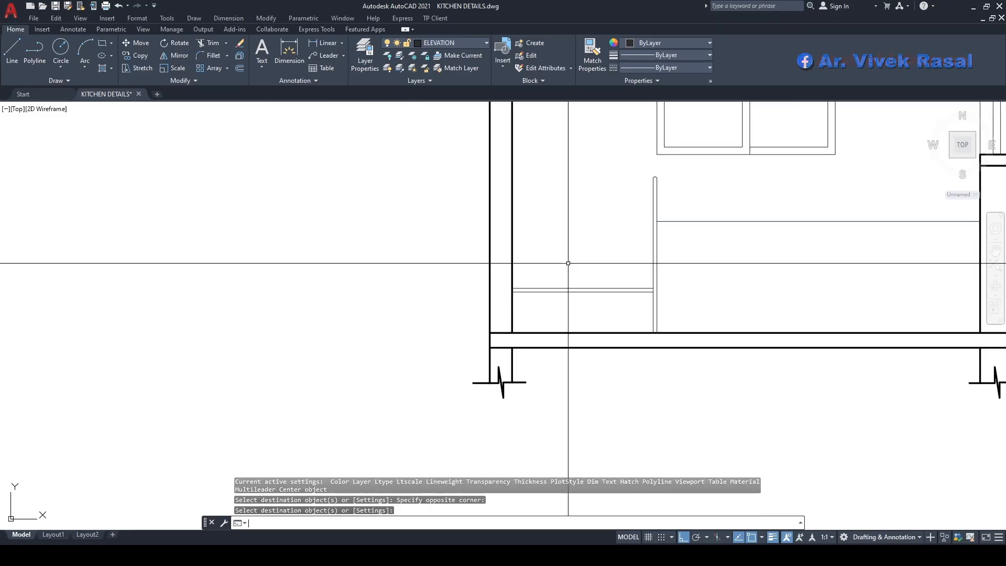
Step: Review the section's partition, counter and low platform against the kitchen plan below
{"action": "scroll", "coordinate": [567, 264], "scroll_direction": "down", "scroll_amount": 2}
{"action": "middle_click_drag", "start_coordinate": [563, 297], "coordinate": [602, 241]}
{"action": "scroll", "coordinate": [560, 263], "scroll_direction": "down", "scroll_amount": 2}
{"action": "middle_click_drag", "start_coordinate": [596, 197], "coordinate": [601, 252]}
{"action": "scroll", "coordinate": [580, 273], "scroll_direction": "up", "scroll_amount": 2}
{"action": "scroll", "coordinate": [584, 270], "scroll_direction": "down", "scroll_amount": 4}
{"action": "mouse_move", "coordinate": [603, 337]}
{"action": "middle_mouse_down"}
{"action": "mouse_move", "coordinate": [608, 276]}
{"action": "mouse_move", "coordinate": [603, 336]}
{"action": "mouse_move", "coordinate": [627, 284]}
{"action": "mouse_move", "coordinate": [614, 335]}
{"action": "middle_mouse_up"}
{"action": "scroll", "coordinate": [593, 246], "scroll_direction": "up", "scroll_amount": 4}
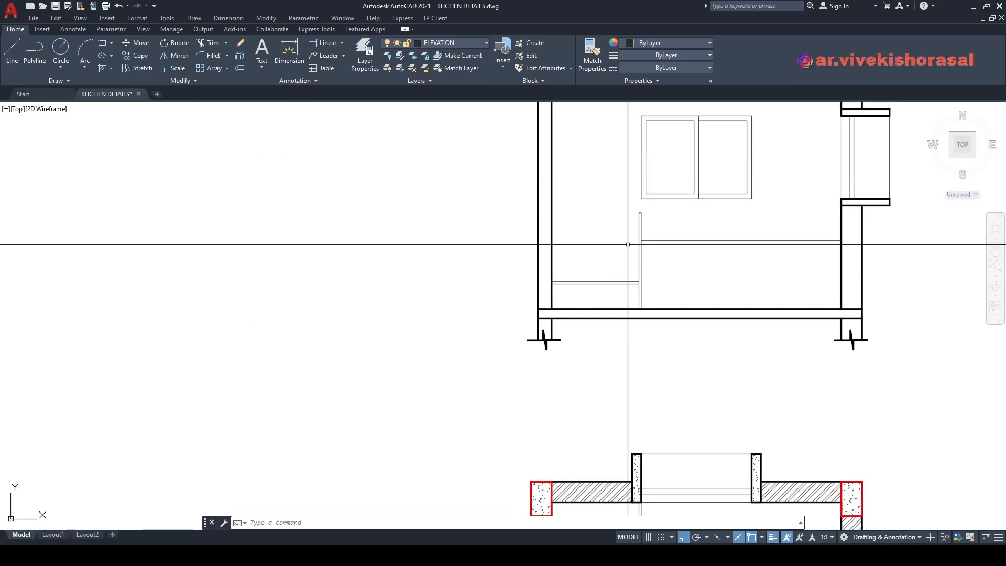
Step: Draw a vertical construction line through the front edge of the plan's right-hand counter leg up into the section
{"action": "scroll", "coordinate": [719, 330], "scroll_direction": "down", "scroll_amount": 4}
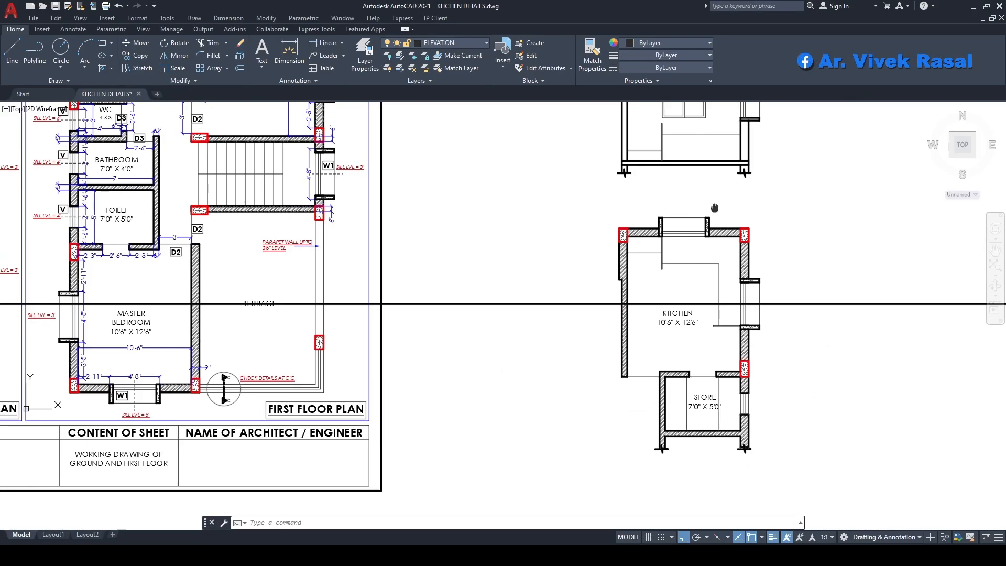
{"action": "type", "text": "XL"}
{"action": "key", "text": "Return"}
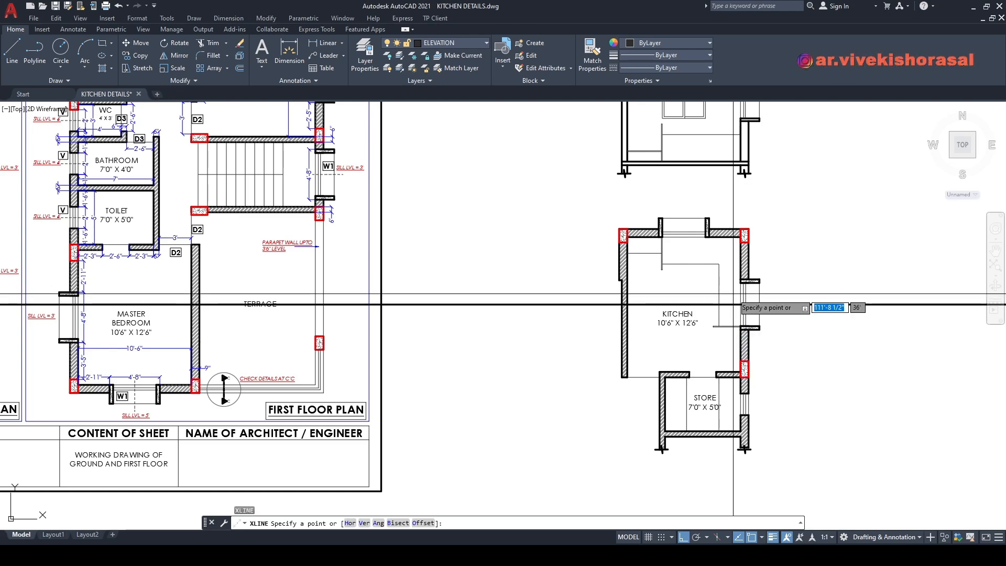
{"action": "type", "text": "V"}
{"action": "key", "text": "Return"}
{"action": "scroll", "coordinate": [725, 310], "scroll_direction": "up", "scroll_amount": 8}
{"action": "left_click", "coordinate": [680, 242]}
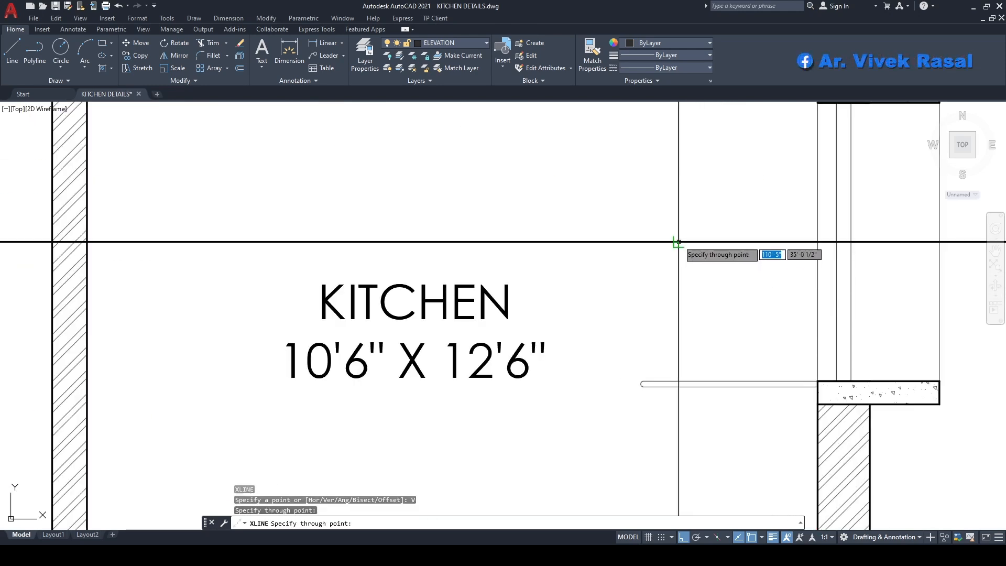
{"action": "scroll", "coordinate": [680, 235], "scroll_direction": "down", "scroll_amount": 5}
{"action": "scroll", "coordinate": [679, 293], "scroll_direction": "up", "scroll_amount": 5}
{"action": "key", "text": "Return"}
{"action": "mouse_move", "coordinate": [674, 316]}
{"action": "middle_mouse_down"}
{"action": "mouse_move", "coordinate": [654, 290]}
{"action": "mouse_move", "coordinate": [698, 272]}
{"action": "middle_mouse_up"}
{"action": "middle_click_drag", "start_coordinate": [668, 239], "coordinate": [678, 265]}
Step: Trim the counter-edge construction line within the floor slab and erase its leftover part below the slab
{"action": "type", "text": "TR"}
{"action": "key", "text": "Return"}
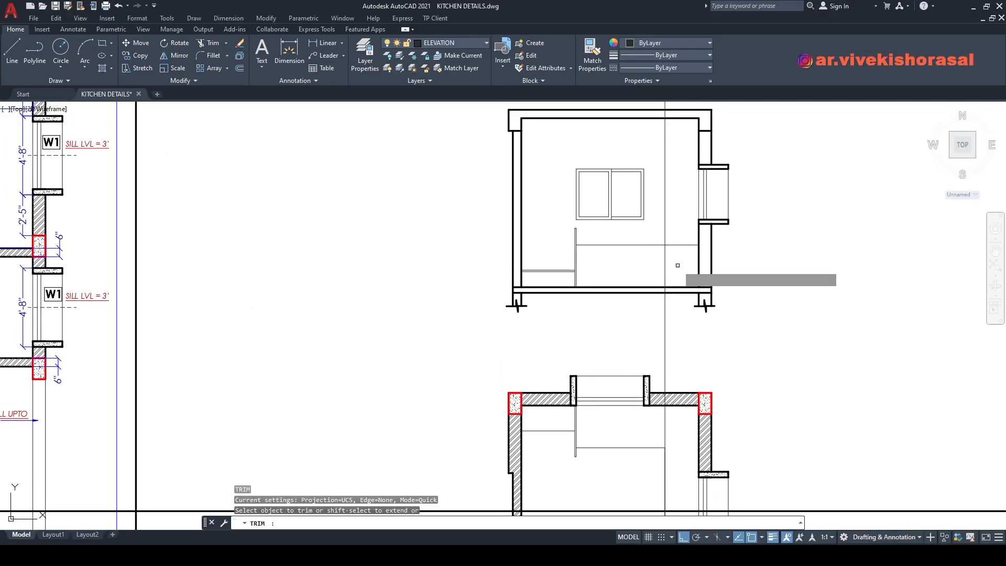
{"action": "scroll", "coordinate": [664, 288], "scroll_direction": "up", "scroll_amount": 10}
{"action": "left_click_drag", "start_coordinate": [694, 303], "coordinate": [657, 287]}
{"action": "key", "text": "Return"}
{"action": "left_click", "coordinate": [679, 354]}
{"action": "left_click", "coordinate": [633, 373]}
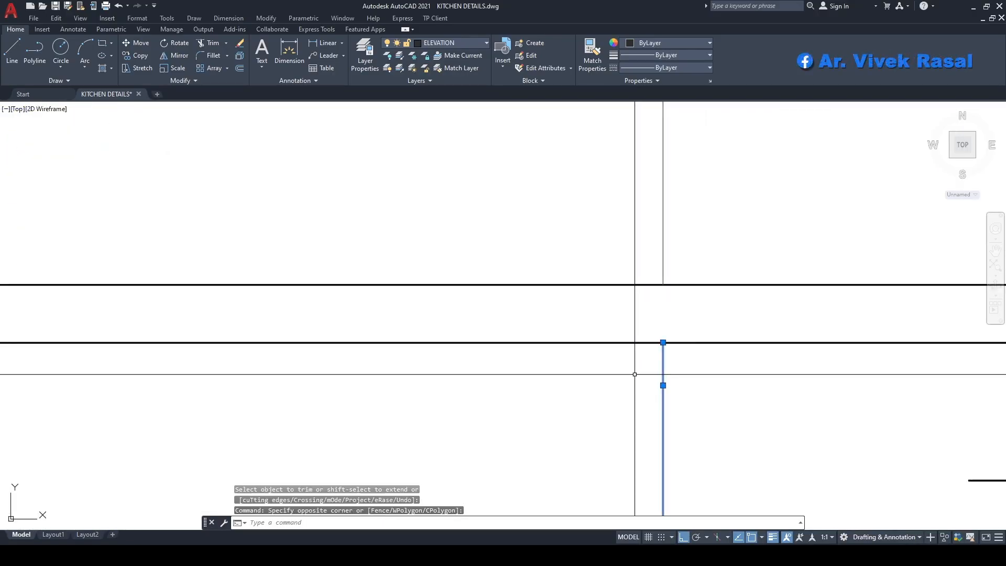
{"action": "type", "text": "E"}
{"action": "key", "text": "Return"}
{"action": "scroll", "coordinate": [636, 367], "scroll_direction": "down", "scroll_amount": 6}
{"action": "middle_click_drag", "start_coordinate": [648, 309], "coordinate": [653, 370]}
Step: Trim the counter-edge vertical line above the counter top line in the section
{"action": "type", "text": "TR"}
{"action": "key", "text": "Return"}
{"action": "scroll", "coordinate": [647, 296], "scroll_direction": "up", "scroll_amount": 4}
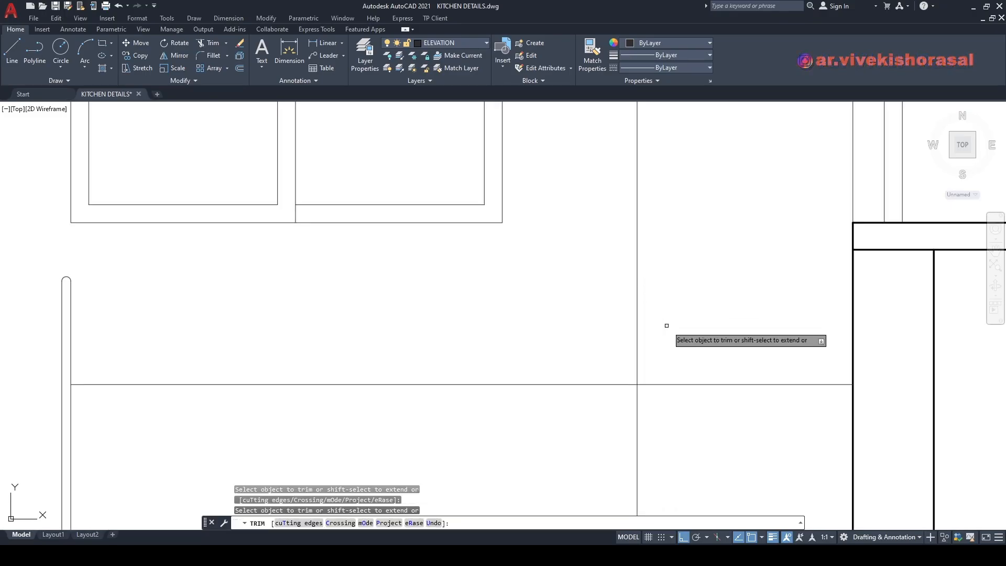
{"action": "left_click_drag", "start_coordinate": [668, 331], "coordinate": [612, 310]}
{"action": "key", "text": "Return"}
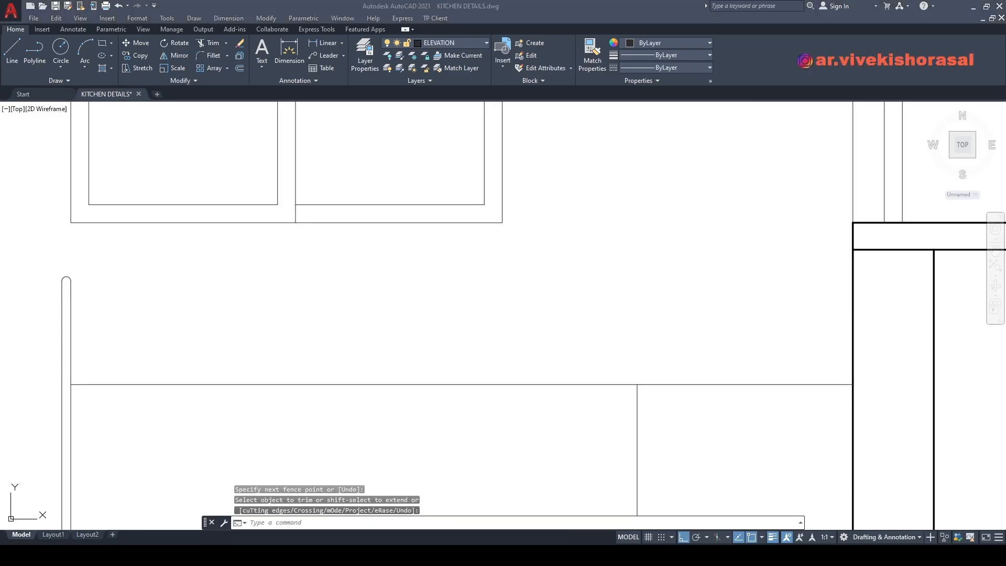
{"action": "left_click", "coordinate": [694, 5]}
{"action": "scroll", "coordinate": [691, 188], "scroll_direction": "down", "scroll_amount": 4}
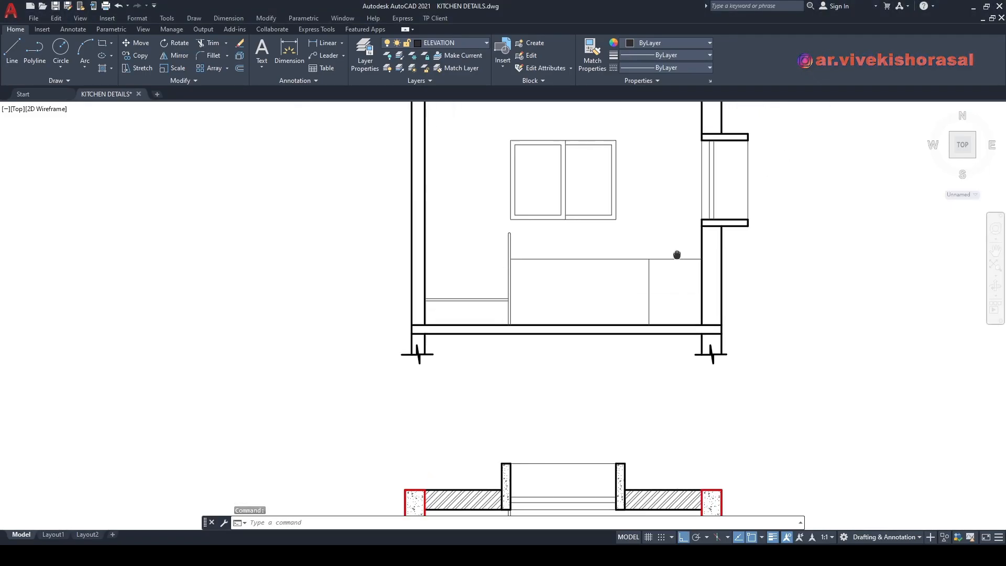
Step: Measure the front edge of the plan's upper counter with a temporary linear dimension
{"action": "scroll", "coordinate": [677, 271], "scroll_direction": "up", "scroll_amount": 3}
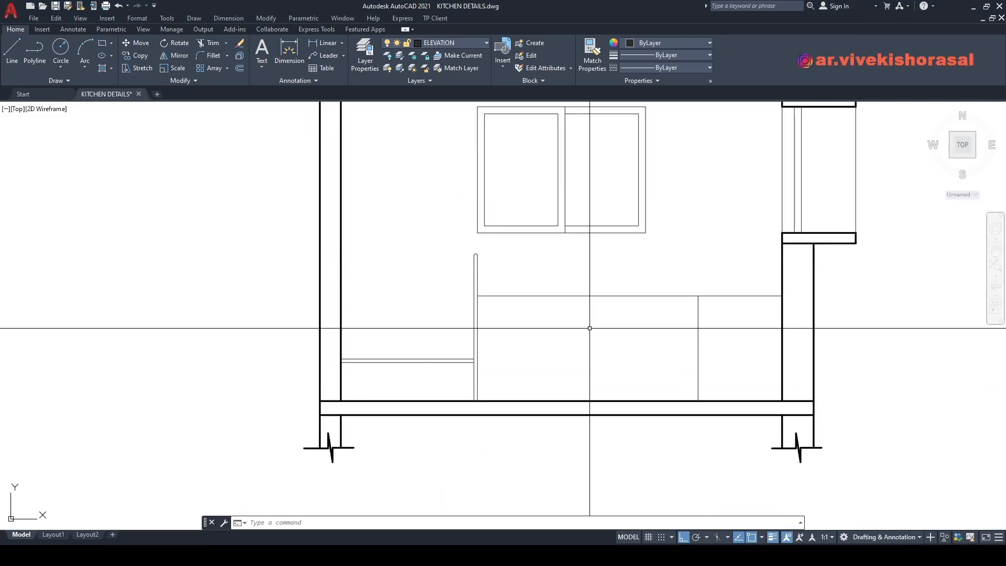
{"action": "scroll", "coordinate": [589, 328], "scroll_direction": "down", "scroll_amount": 3}
{"action": "scroll", "coordinate": [579, 333], "scroll_direction": "up", "scroll_amount": 4}
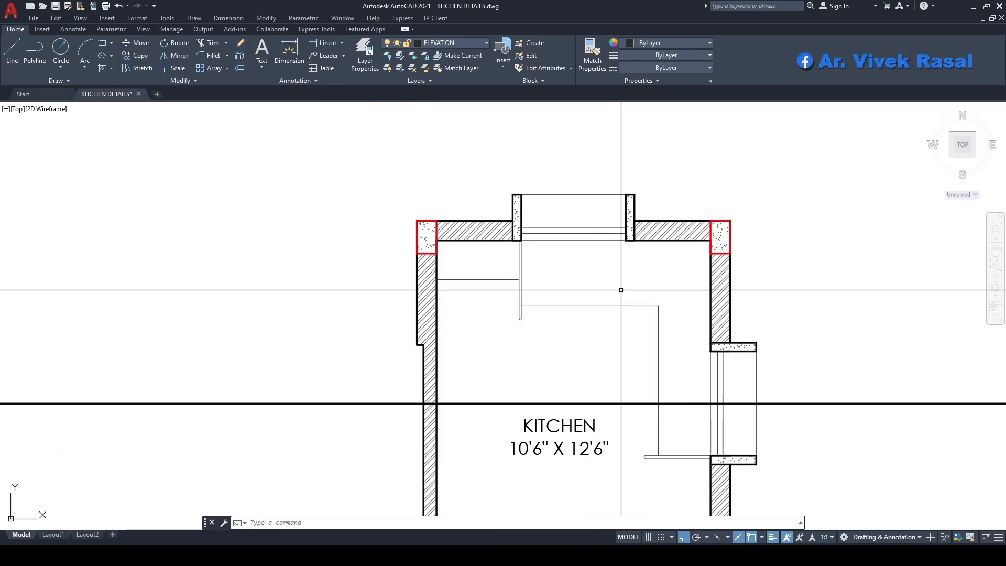
{"action": "type", "text": "li"}
{"action": "key", "text": "Return"}
{"action": "scroll", "coordinate": [521, 292], "scroll_direction": "up", "scroll_amount": 3}
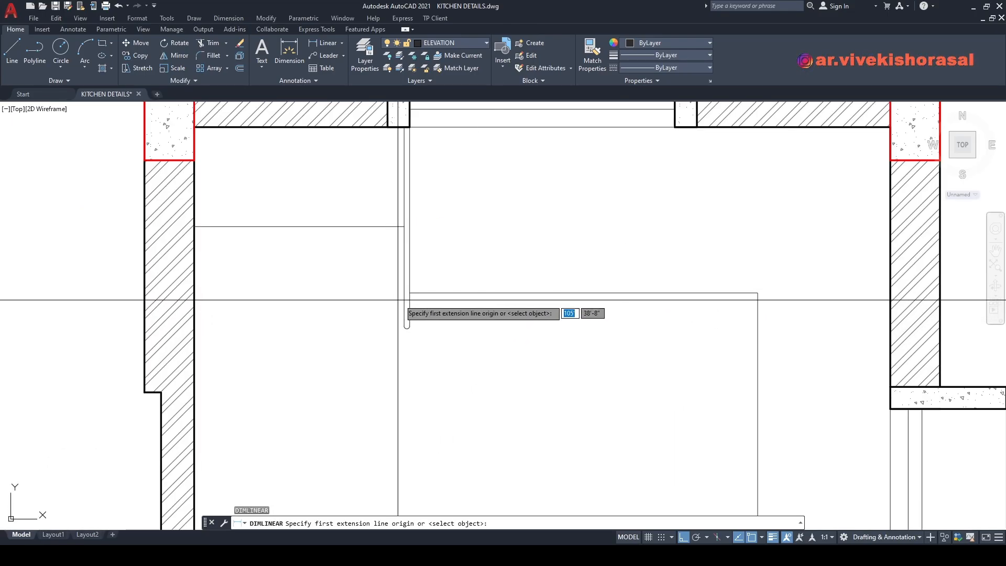
{"action": "key", "text": "Return"}
{"action": "left_click", "coordinate": [557, 292]}
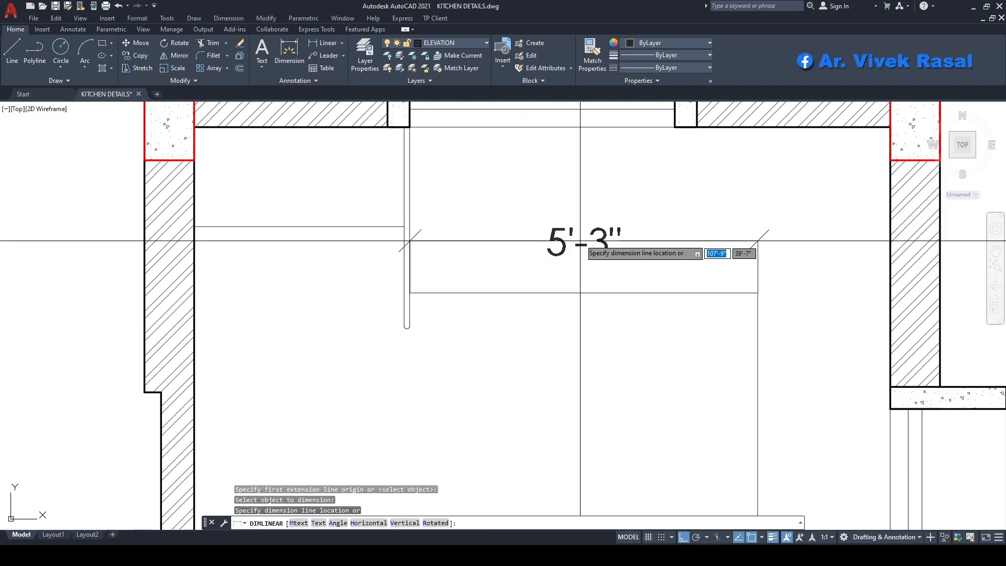
{"action": "scroll", "coordinate": [581, 238], "scroll_direction": "down", "scroll_amount": 2}
{"action": "key", "text": "Escape"}
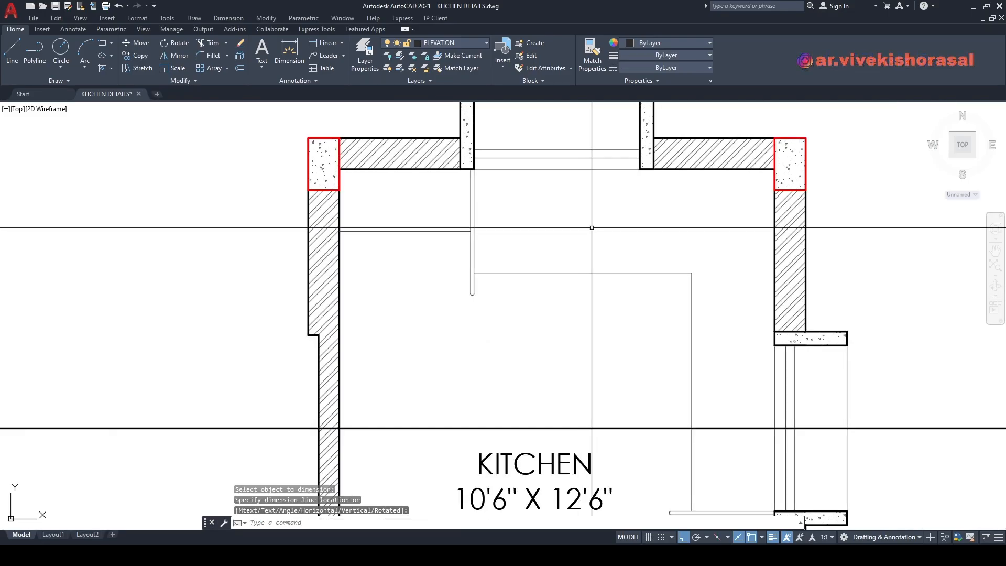
Step: Draw a vertical construction line through the midpoint of the upper counter's front edge in the plan
{"action": "middle_click_drag", "start_coordinate": [590, 226], "coordinate": [591, 257]}
{"action": "type", "text": "XL"}
{"action": "key", "text": "Return"}
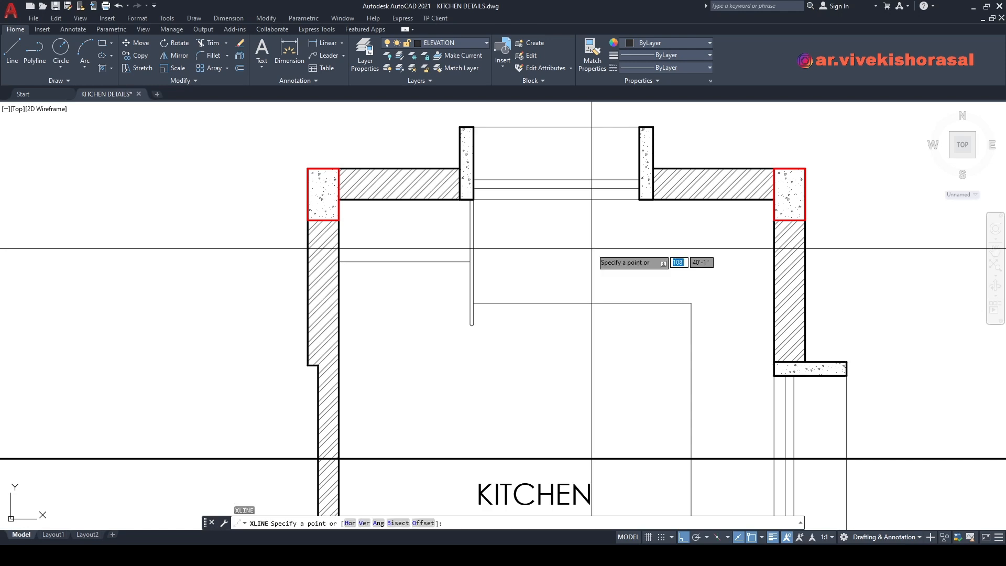
{"action": "type", "text": "V"}
{"action": "key", "text": "Return"}
{"action": "left_click", "coordinate": [592, 302]}
{"action": "key", "text": "Return"}
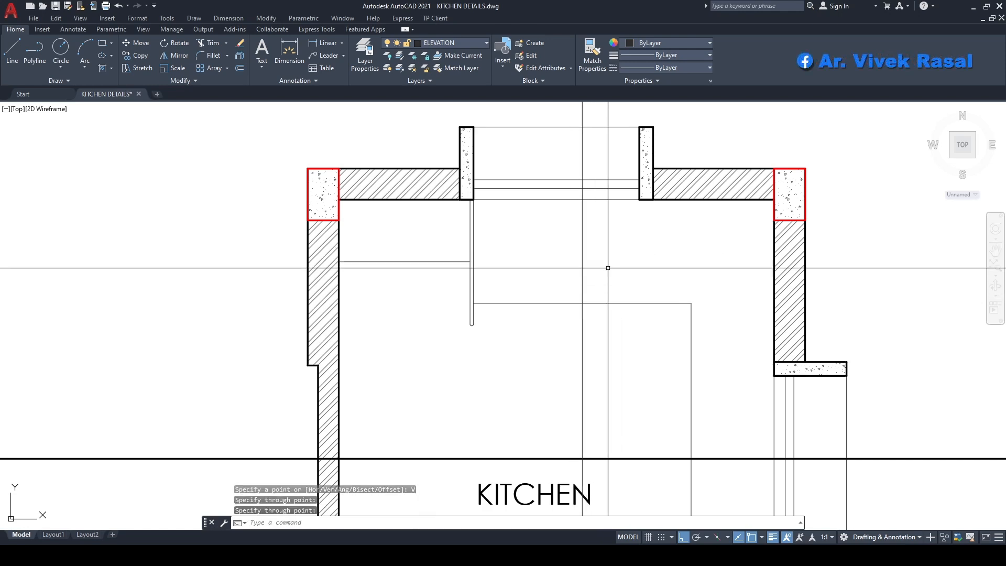
{"action": "middle_click_drag", "start_coordinate": [605, 253], "coordinate": [611, 292]}
Step: Offset the vertical midpoint construction line 0.5" to each side
{"action": "type", "text": "O"}
{"action": "key", "text": "Return"}
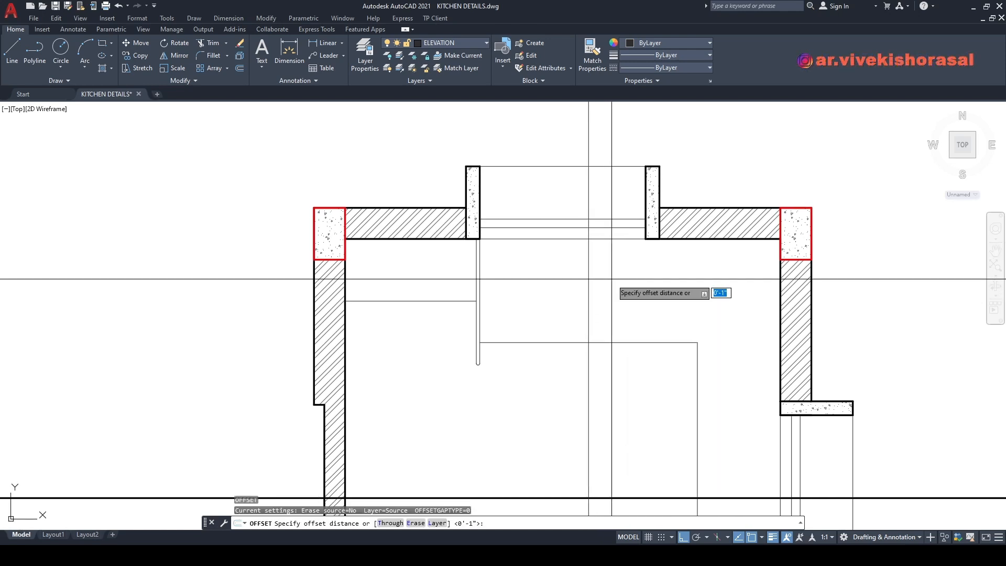
{"action": "key", "text": "Return"}
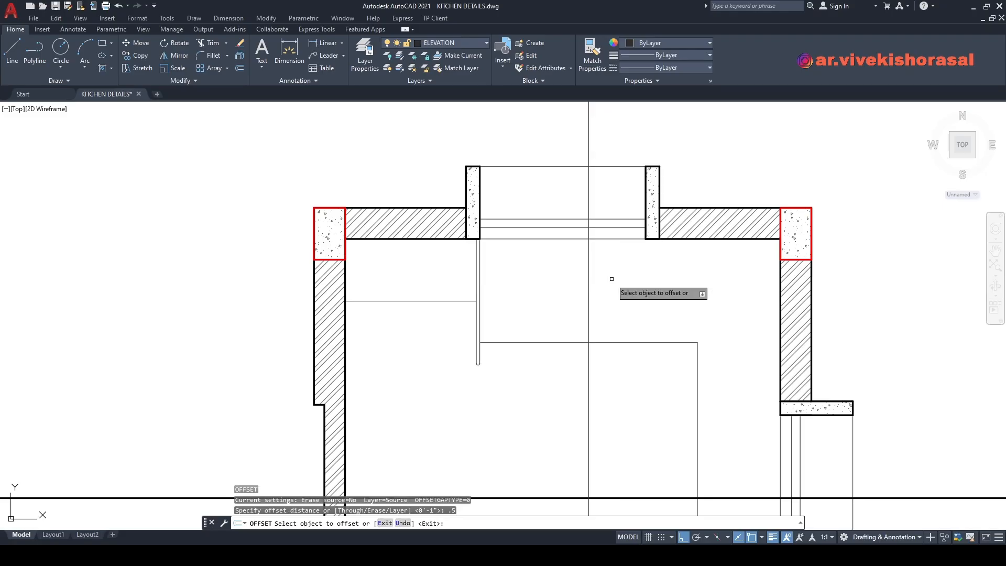
{"action": "left_click", "coordinate": [589, 257]}
{"action": "left_click", "coordinate": [587, 258]}
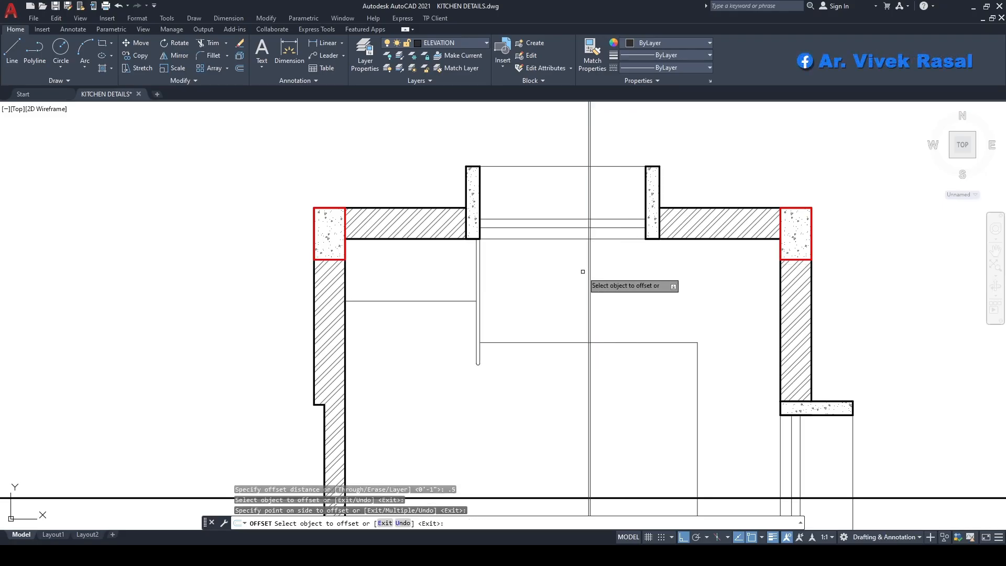
{"action": "scroll", "coordinate": [589, 262], "scroll_direction": "up", "scroll_amount": 6}
{"action": "left_click", "coordinate": [602, 236]}
{"action": "left_click", "coordinate": [565, 236]}
{"action": "key", "text": "Return"}
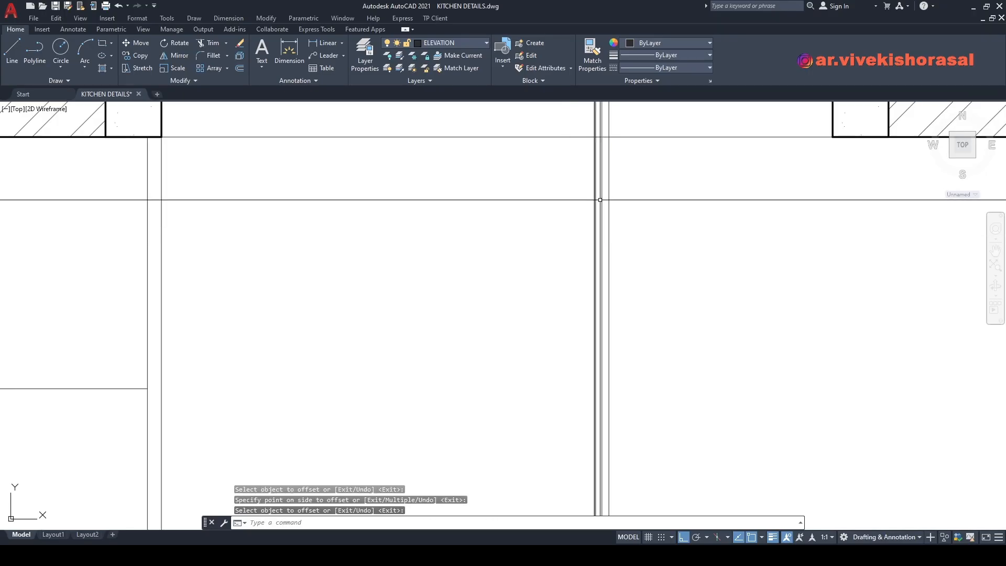
Step: Erase the central construction line between the two offset lines
{"action": "scroll", "coordinate": [601, 202], "scroll_direction": "up", "scroll_amount": 6}
{"action": "left_click", "coordinate": [600, 205]}
{"action": "left_click", "coordinate": [586, 214]}
{"action": "key", "text": "e"}
{"action": "key", "text": "Return"}
{"action": "scroll", "coordinate": [589, 294], "scroll_direction": "down", "scroll_amount": 6}
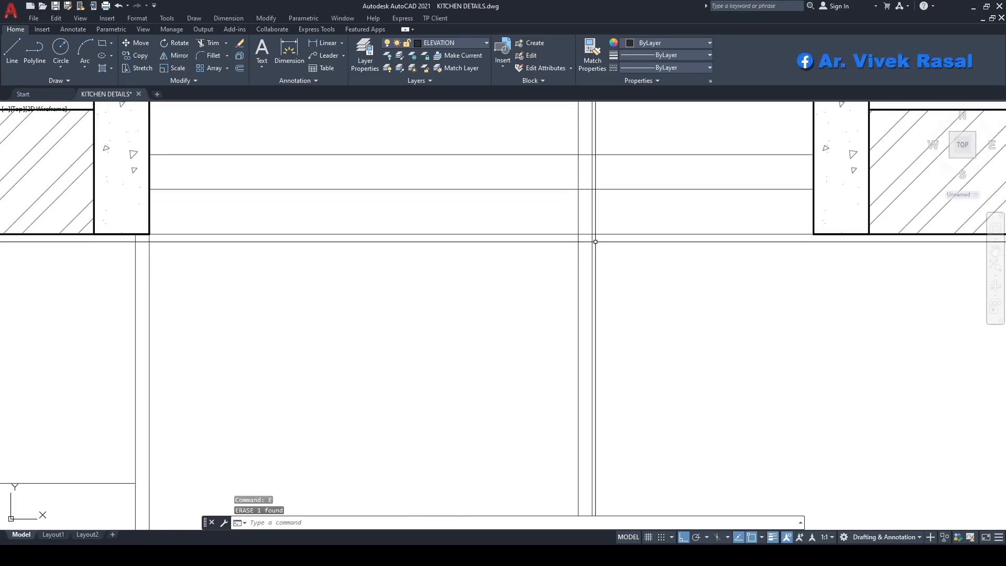
Step: Trim the two vertical divider lines between the window's inner line and the inner wall face in the plan
{"action": "type", "text": "R"}
{"action": "key", "text": "Return"}
{"action": "scroll", "coordinate": [593, 215], "scroll_direction": "up", "scroll_amount": 6}
{"action": "left_click", "coordinate": [633, 211]}
{"action": "left_click", "coordinate": [487, 204]}
{"action": "key", "text": "Return"}
{"action": "scroll", "coordinate": [542, 398], "scroll_direction": "down", "scroll_amount": 4}
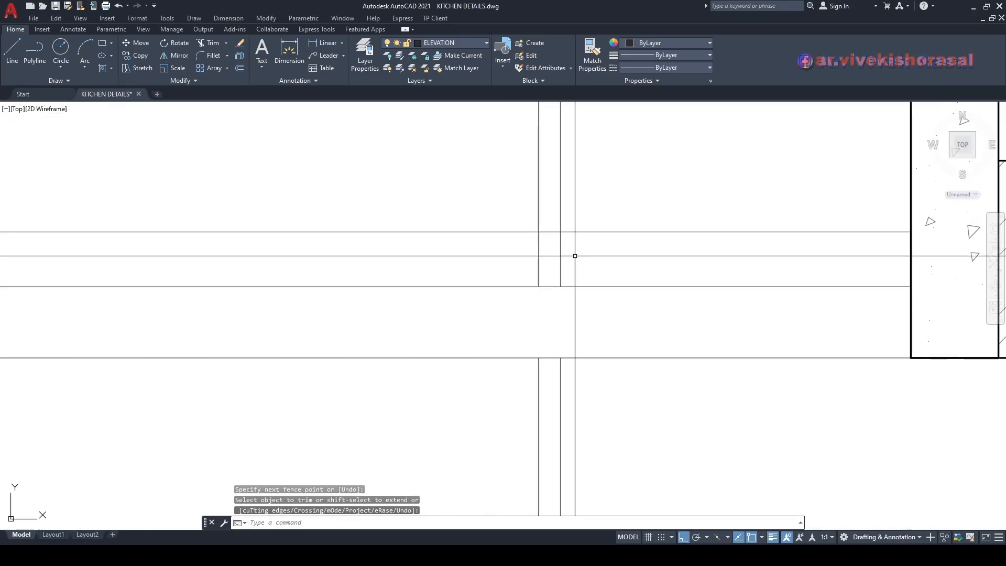
Step: Erase the remaining pieces of the two vertical divider lines above the inner wall face
{"action": "left_click", "coordinate": [595, 166]}
{"action": "left_click", "coordinate": [510, 186]}
{"action": "key", "text": "e"}
{"action": "key", "text": "Return"}
{"action": "scroll", "coordinate": [546, 208], "scroll_direction": "down", "scroll_amount": 6}
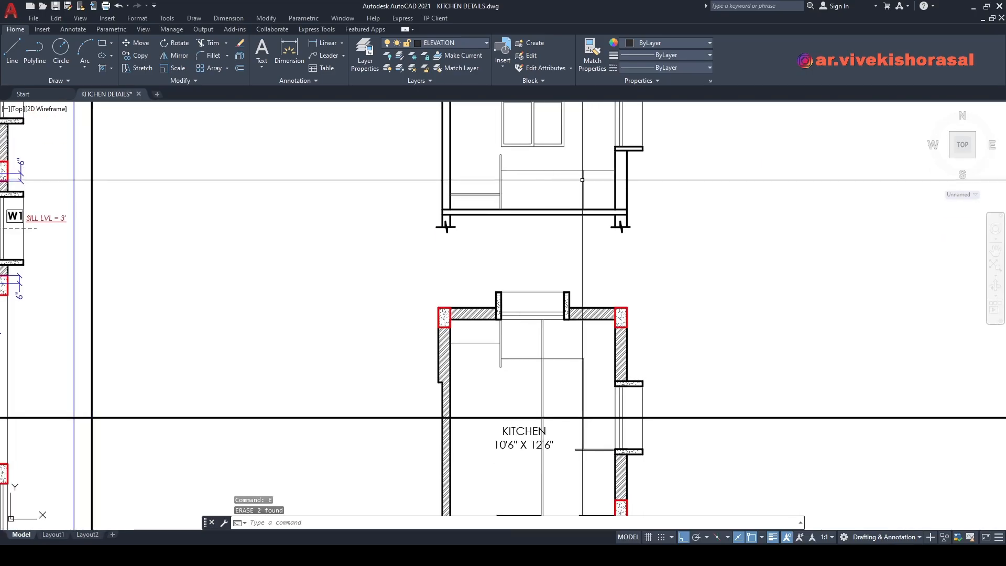
Step: Trim the two vertical divider lines below the upper counter's front edge in the plan
{"action": "middle_click_drag", "start_coordinate": [552, 271], "coordinate": [550, 216]}
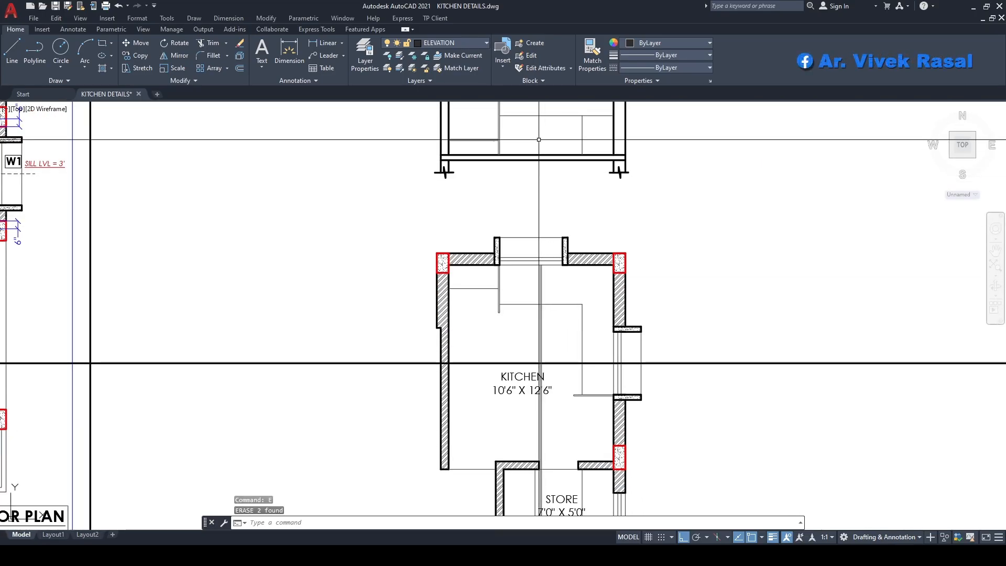
{"action": "scroll", "coordinate": [536, 312], "scroll_direction": "up", "scroll_amount": 2}
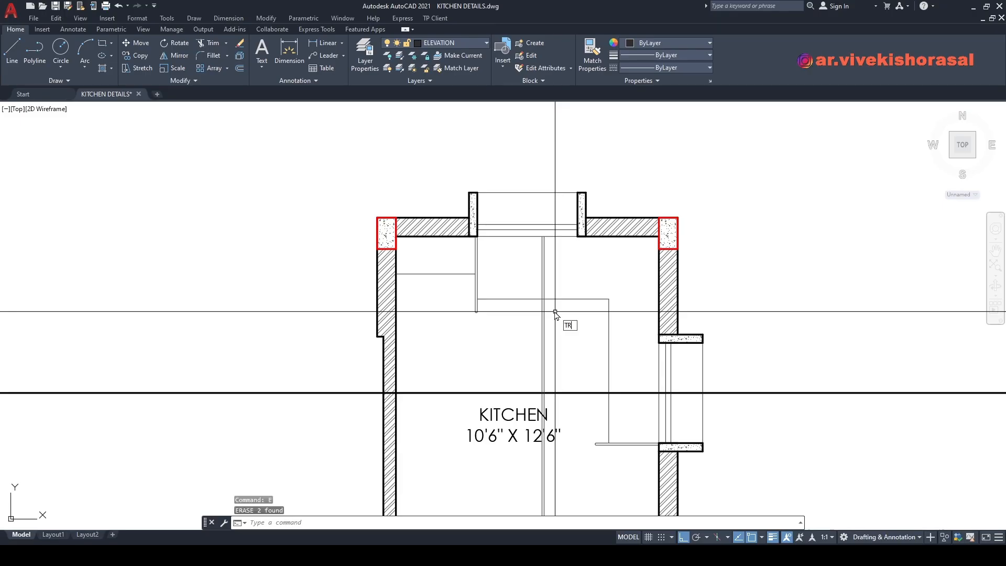
{"action": "key", "text": "space"}
{"action": "scroll", "coordinate": [544, 301], "scroll_direction": "up", "scroll_amount": 8}
{"action": "left_click", "coordinate": [568, 344]}
{"action": "left_click", "coordinate": [506, 324]}
{"action": "key", "text": "space"}
{"action": "scroll", "coordinate": [542, 258], "scroll_direction": "down", "scroll_amount": 10}
{"action": "middle_click_drag", "start_coordinate": [541, 320], "coordinate": [512, 256]}
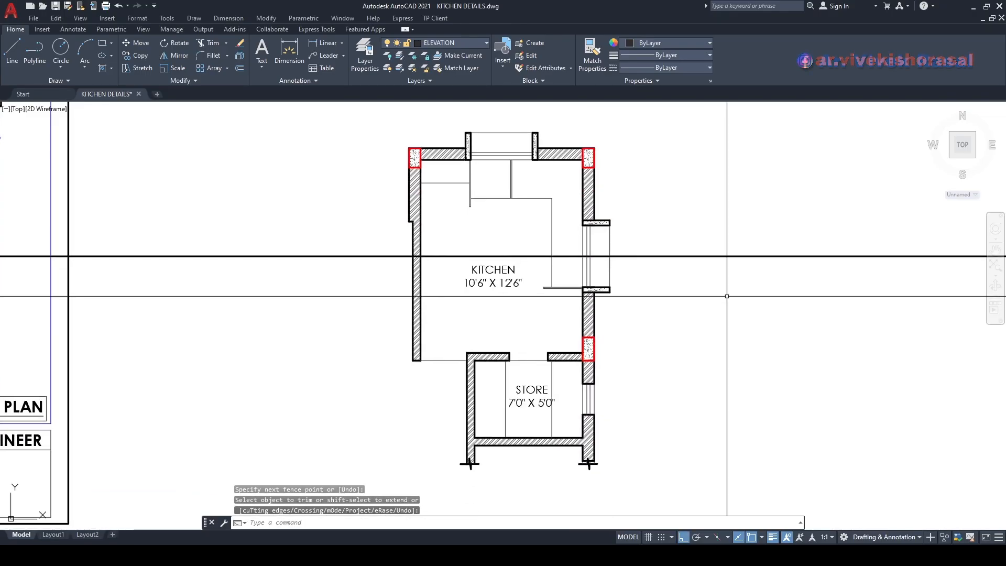
Step: Erase the thick horizontal construction line crossing the kitchen plan
{"action": "left_click", "coordinate": [601, 256]}
{"action": "scroll", "coordinate": [545, 296], "scroll_direction": "up", "scroll_amount": 3}
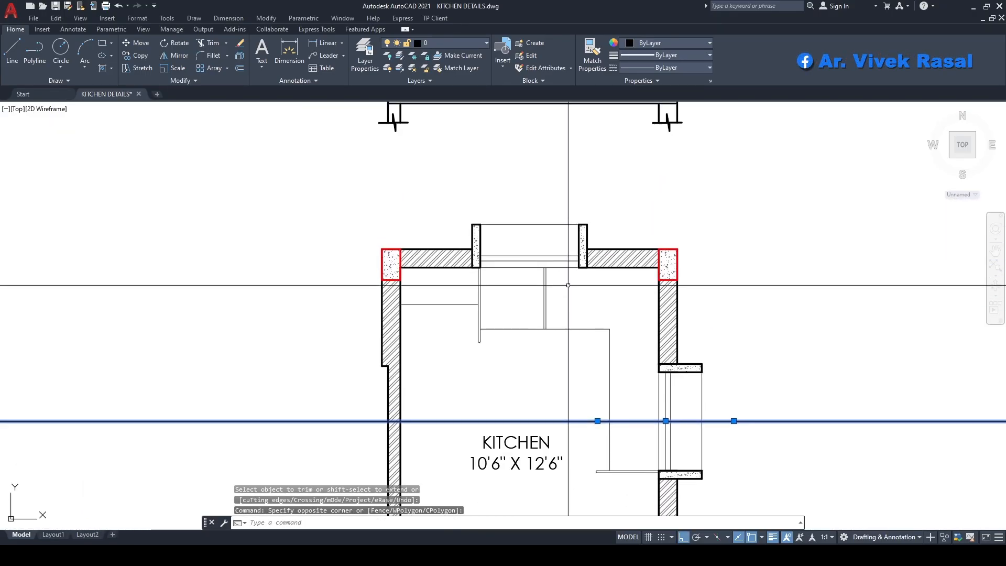
{"action": "scroll", "coordinate": [568, 285], "scroll_direction": "up", "scroll_amount": 5}
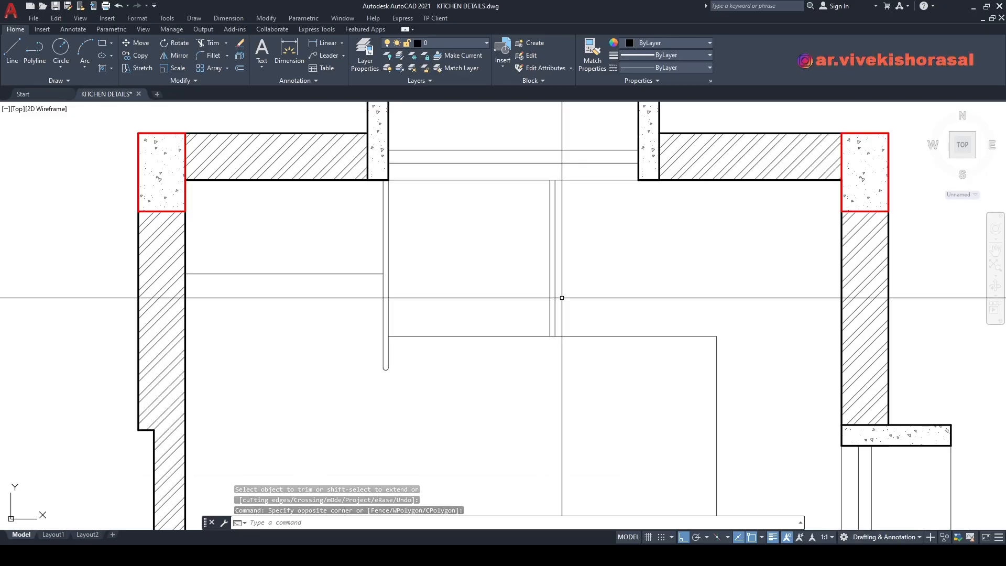
{"action": "type", "text": "e"}
{"action": "key", "text": "space"}
Step: Draw a horizontal line from the counter's inner corner to the inner face of the window-side wall
{"action": "scroll", "coordinate": [562, 297], "scroll_direction": "down", "scroll_amount": 3}
{"action": "mouse_move", "coordinate": [588, 289]}
{"action": "middle_mouse_down"}
{"action": "mouse_move", "coordinate": [569, 329]}
{"action": "mouse_move", "coordinate": [538, 287]}
{"action": "mouse_move", "coordinate": [576, 256]}
{"action": "mouse_move", "coordinate": [535, 228]}
{"action": "middle_mouse_up"}
{"action": "left_click", "coordinate": [501, 225]}
{"action": "key", "text": "Escape"}
{"action": "key", "text": "Escape"}
{"action": "type", "text": "l"}
{"action": "key", "text": "Return"}
{"action": "left_click", "coordinate": [612, 244]}
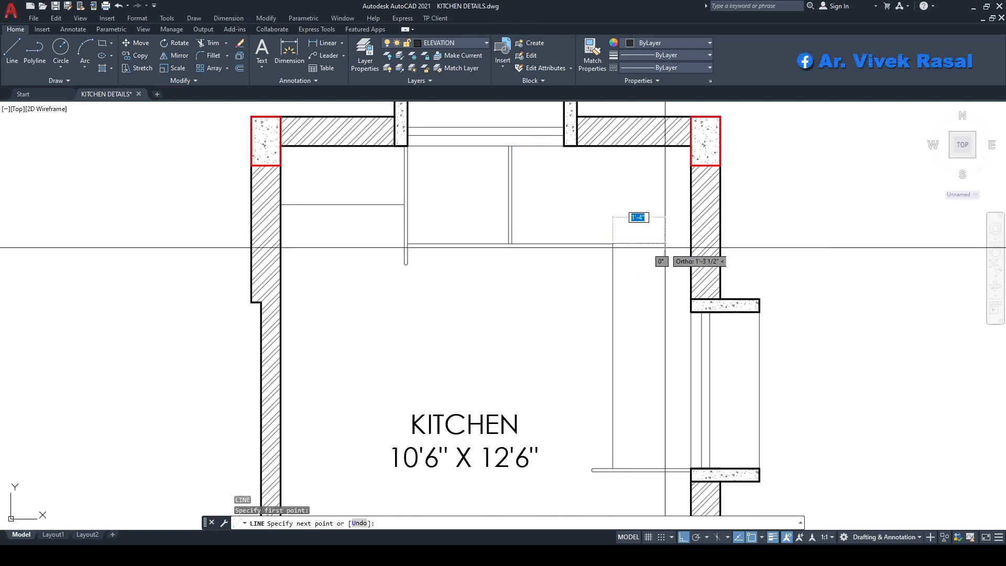
{"action": "left_click", "coordinate": [691, 244]}
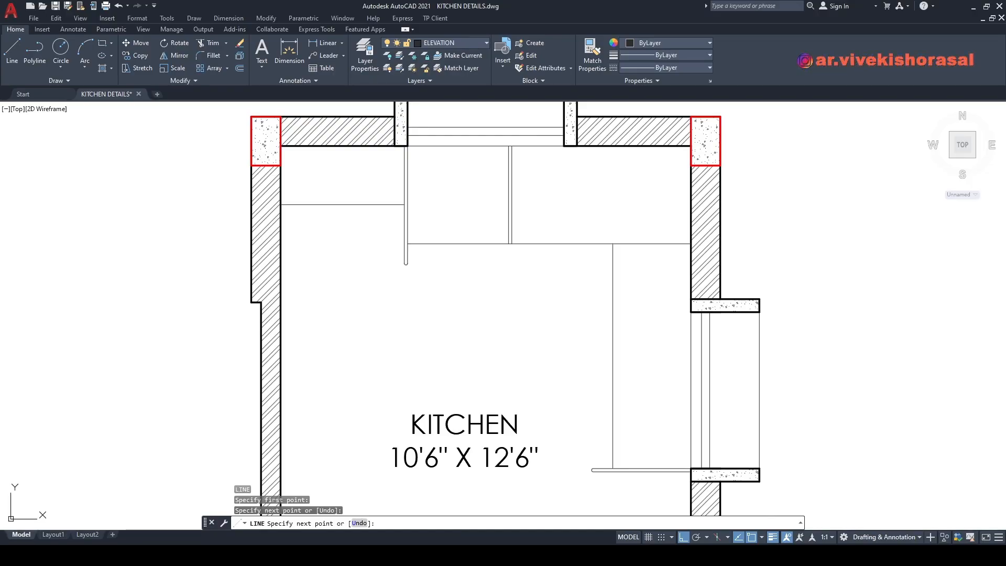
{"action": "key", "text": "Escape"}
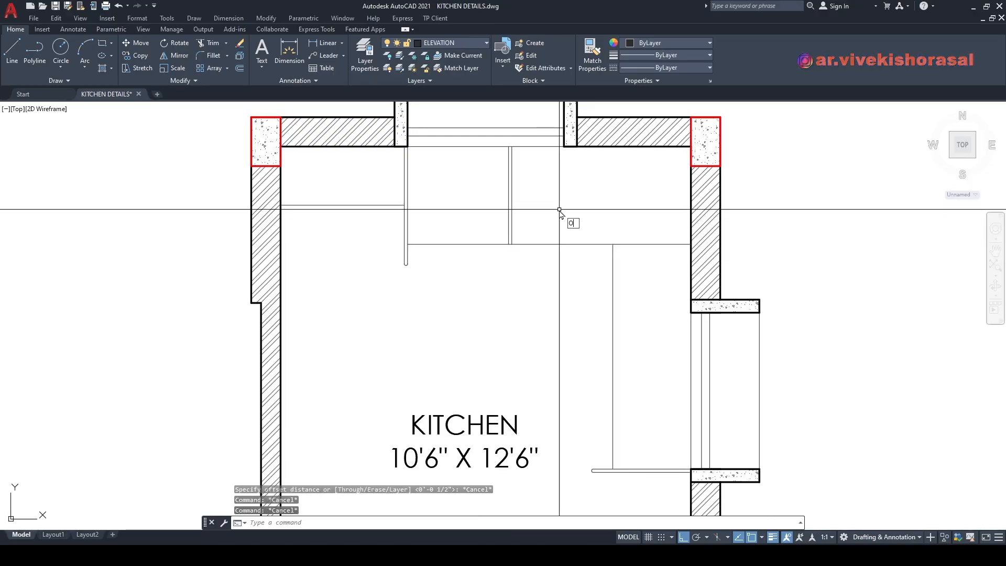
Step: Offset the new horizontal line downward by the distance picked between the two vertical divider lines
{"action": "type", "text": "o"}
{"action": "key", "text": "Return"}
{"action": "scroll", "coordinate": [530, 224], "scroll_direction": "up", "scroll_amount": 2}
{"action": "scroll", "coordinate": [498, 256], "scroll_direction": "up", "scroll_amount": 3}
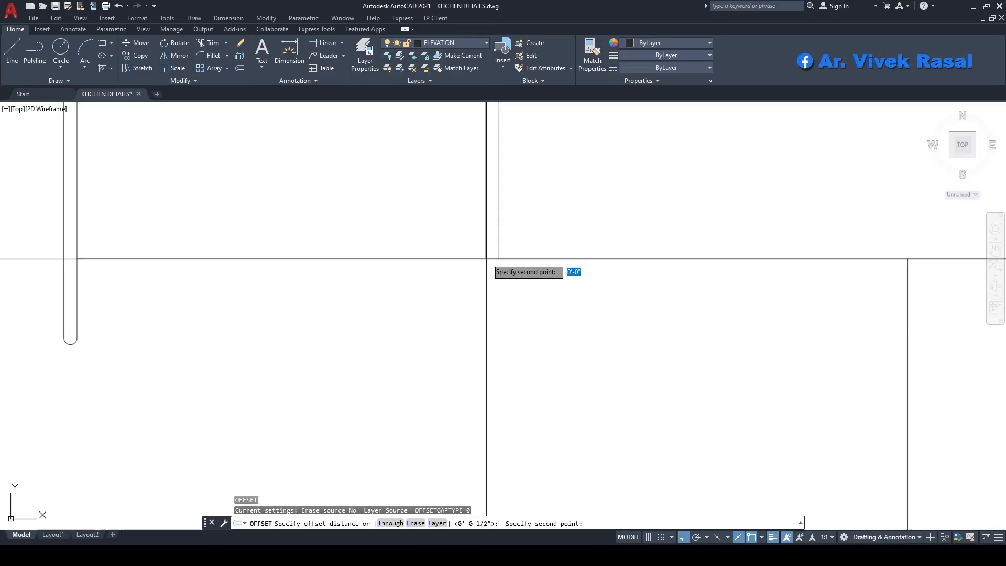
{"action": "left_click", "coordinate": [499, 259]}
{"action": "scroll", "coordinate": [523, 265], "scroll_direction": "down", "scroll_amount": 5}
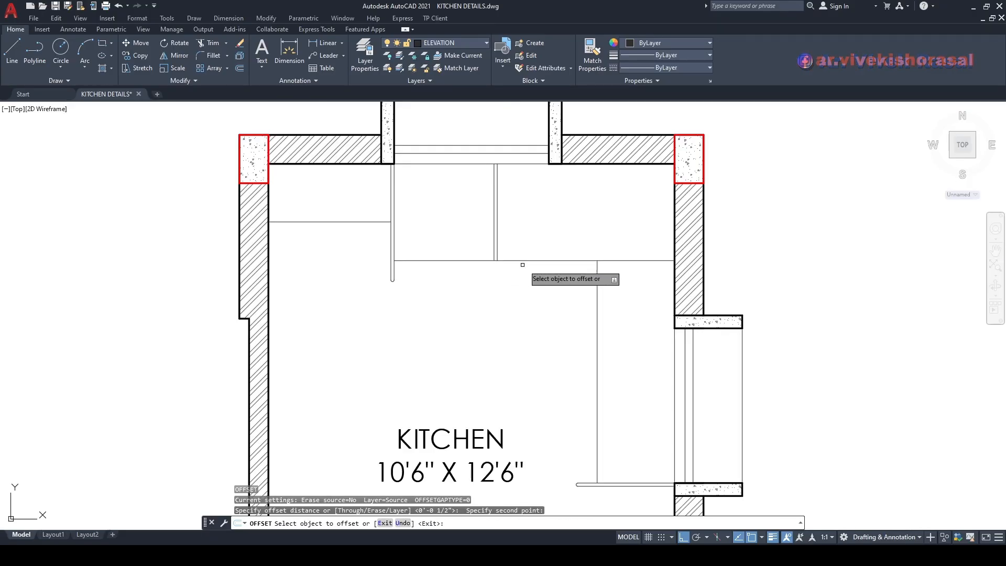
{"action": "left_click", "coordinate": [621, 260]}
{"action": "left_click", "coordinate": [635, 307]}
{"action": "key", "text": "Return"}
{"action": "middle_click_drag", "start_coordinate": [659, 351], "coordinate": [646, 312]}
Step: Copy the horizontal divider pair from the midpoint between its lines to the midpoint of the side counter's front edge
{"action": "type", "text": "ct "}
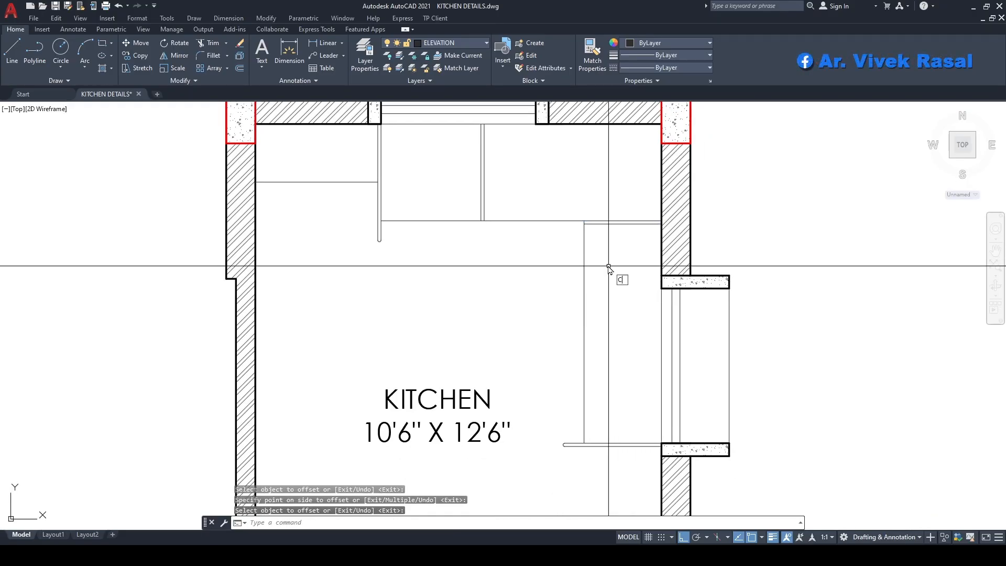
{"action": "type", "text": "o"}
{"action": "key", "text": "Return"}
{"action": "left_click", "coordinate": [621, 254]}
{"action": "left_click", "coordinate": [607, 202]}
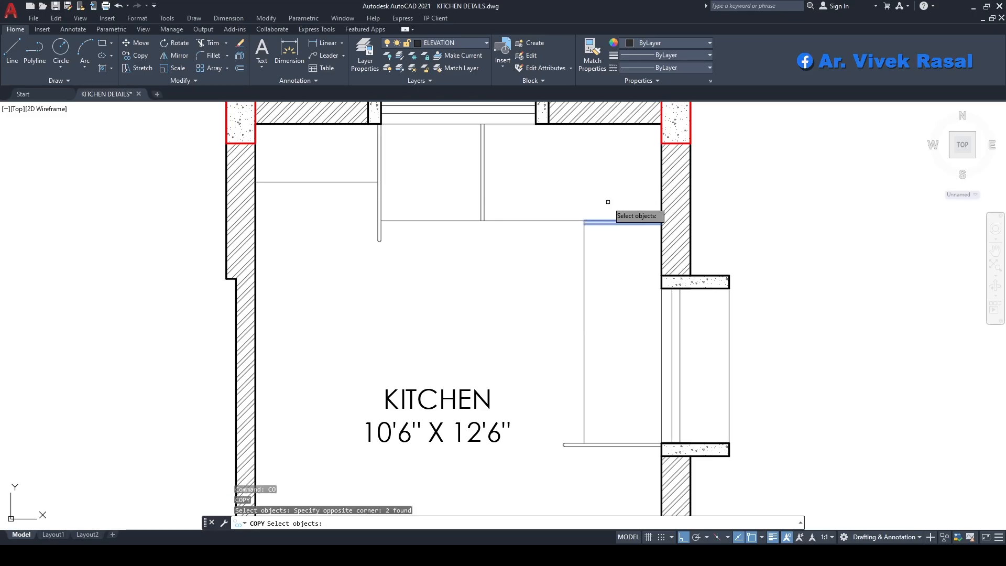
{"action": "middle_click_drag", "start_coordinate": [624, 233], "coordinate": [602, 229]}
{"action": "key", "text": "Return"}
{"action": "right_click", "coordinate": [565, 172], "text": "shift"}
{"action": "left_click", "coordinate": [579, 202]}
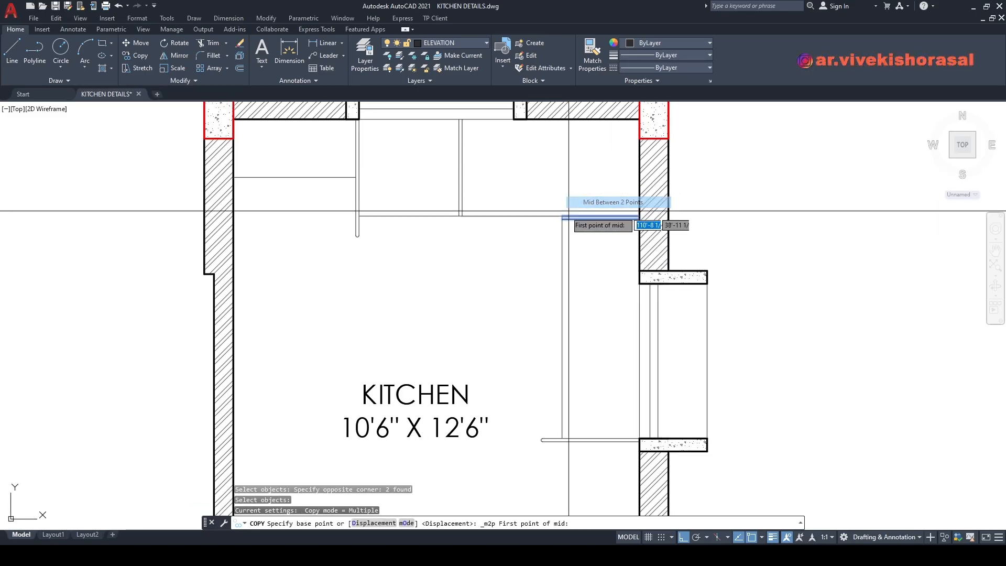
{"action": "scroll", "coordinate": [557, 216], "scroll_direction": "up", "scroll_amount": 6}
{"action": "left_click", "coordinate": [582, 211]}
{"action": "left_click", "coordinate": [582, 224]}
{"action": "scroll", "coordinate": [601, 182], "scroll_direction": "down", "scroll_amount": 6}
{"action": "scroll", "coordinate": [601, 181], "scroll_direction": "down", "scroll_amount": 2}
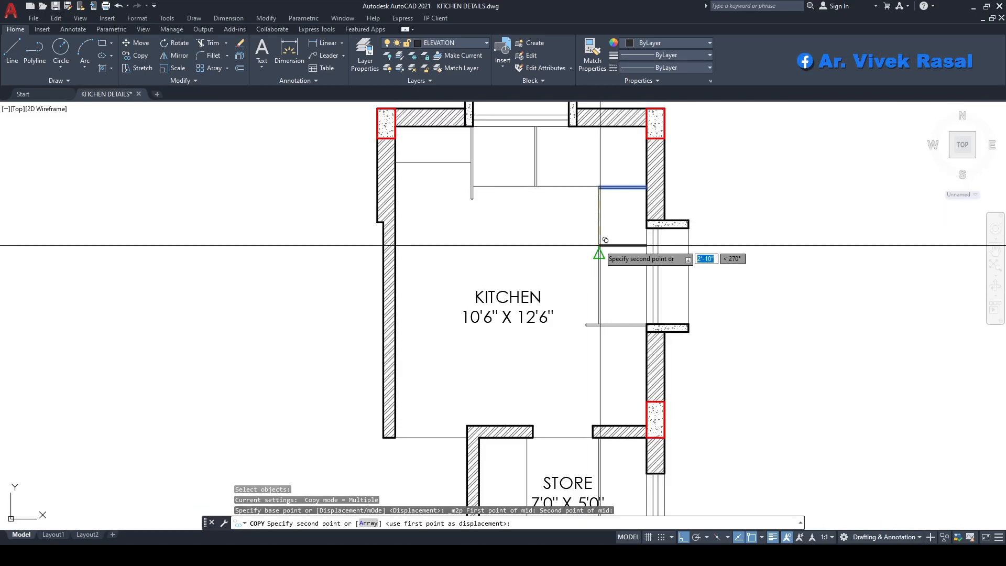
{"action": "left_click", "coordinate": [600, 246]}
{"action": "key", "text": "Escape"}
Step: Set the linetype of all three counter divider pairs in the plan to DASHED
{"action": "middle_click_drag", "start_coordinate": [602, 237], "coordinate": [600, 268]}
{"action": "left_click", "coordinate": [632, 311]}
{"action": "left_click", "coordinate": [608, 212]}
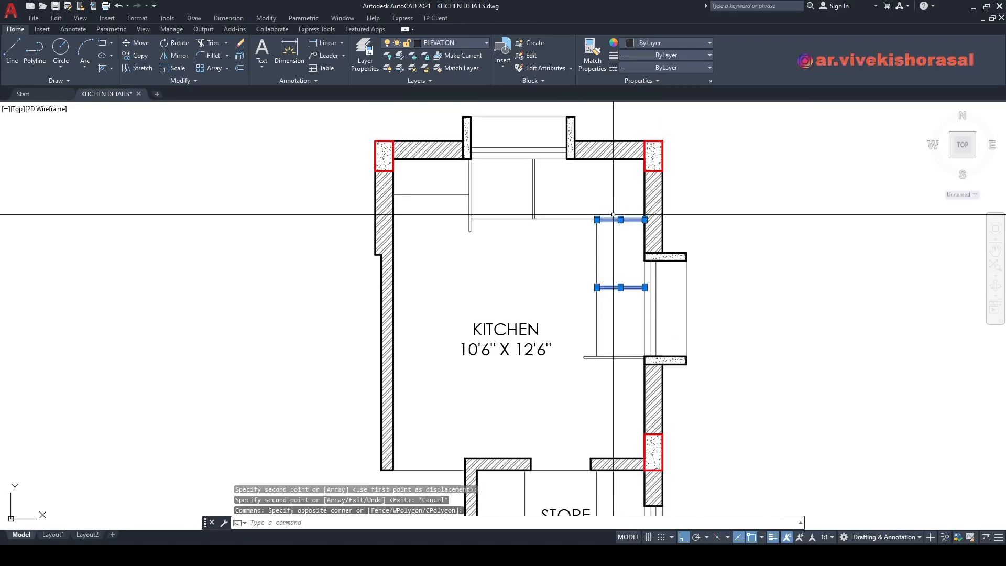
{"action": "left_click", "coordinate": [617, 178]}
{"action": "left_click", "coordinate": [523, 167]}
{"action": "middle_click_drag", "start_coordinate": [574, 156], "coordinate": [563, 199]}
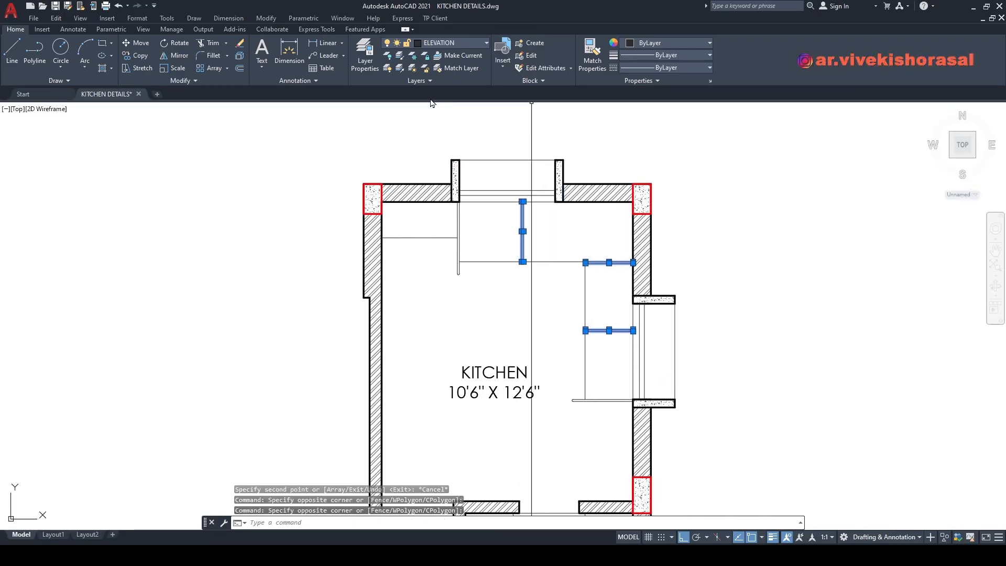
{"action": "left_click", "coordinate": [662, 68]}
{"action": "left_click", "coordinate": [675, 134]}
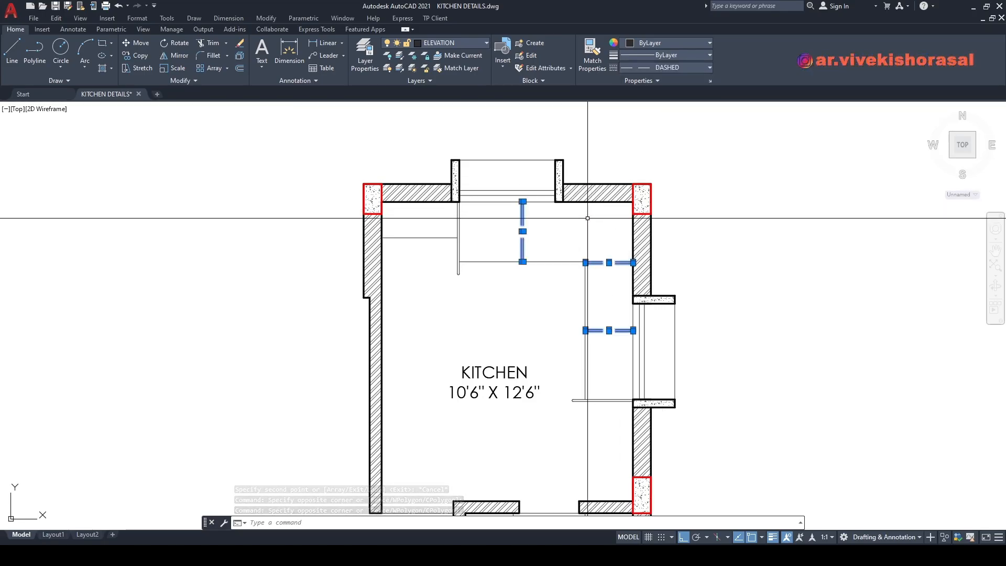
Step: Set the linetype scale of the dashed divider lines to 0.3
{"action": "key", "text": "ctrl+1"}
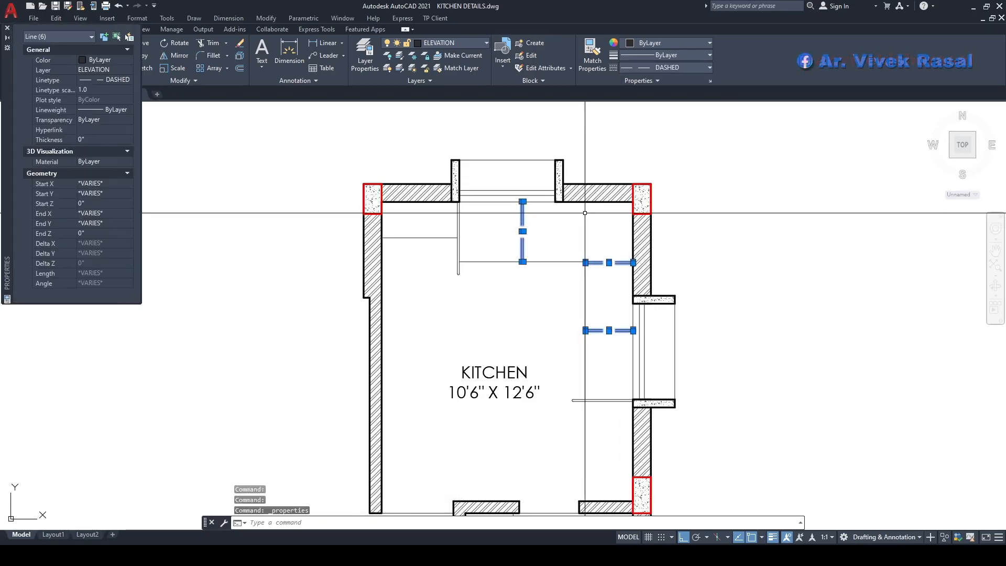
{"action": "left_click", "coordinate": [95, 89]}
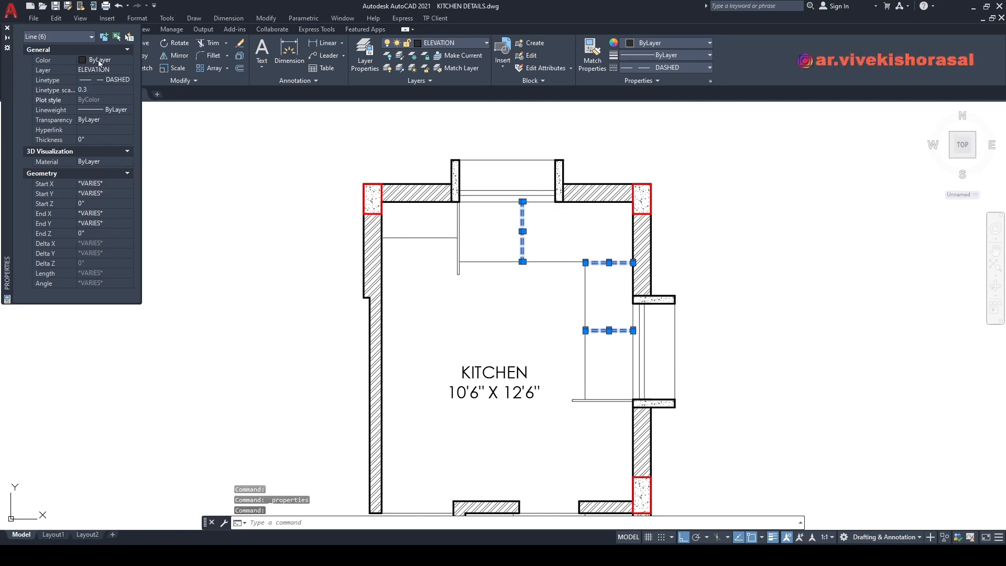
{"action": "scroll", "coordinate": [519, 239], "scroll_direction": "up", "scroll_amount": 5}
{"action": "key", "text": "Escape"}
{"action": "scroll", "coordinate": [529, 246], "scroll_direction": "down", "scroll_amount": 3}
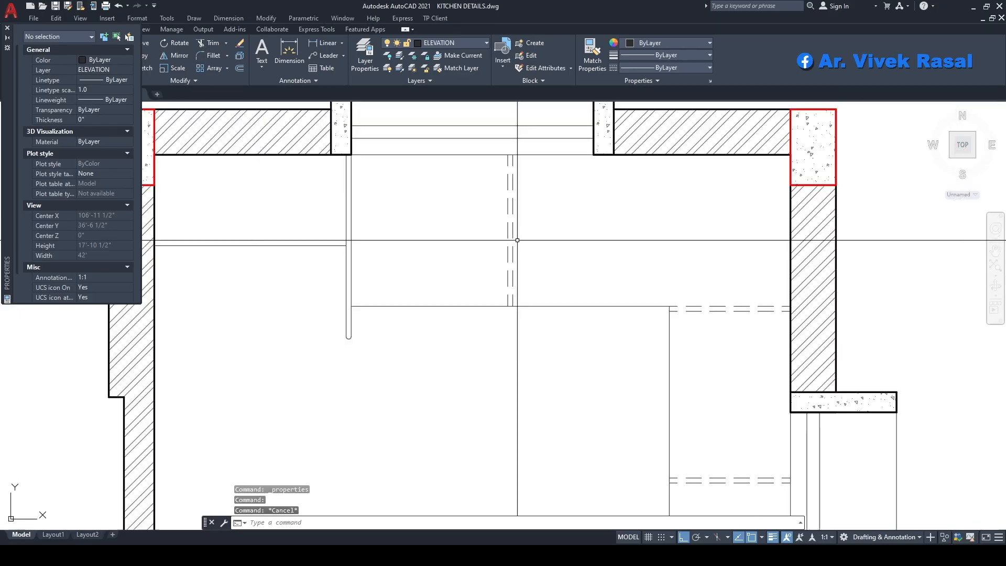
{"action": "left_click", "coordinate": [7, 27]}
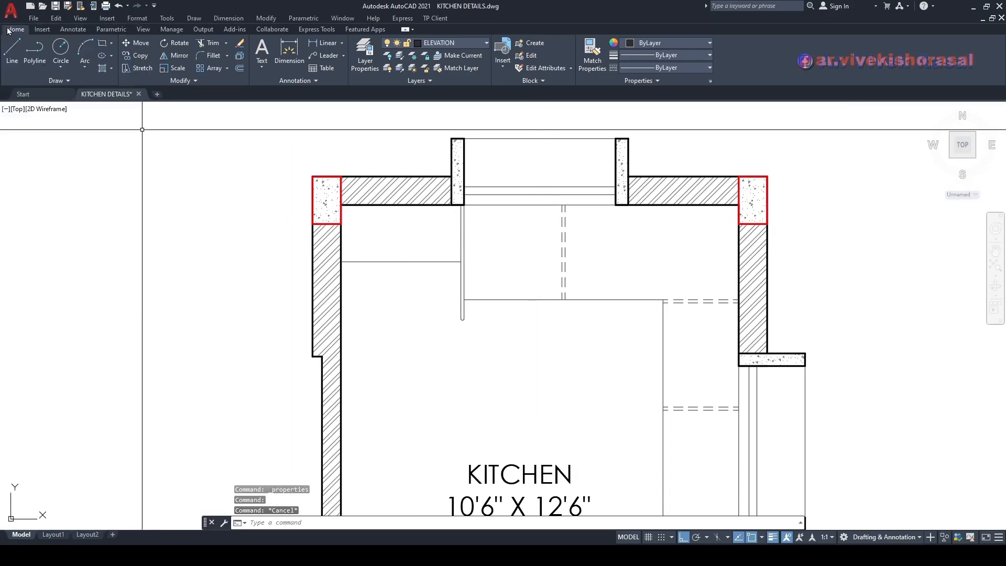
{"action": "scroll", "coordinate": [505, 224], "scroll_direction": "down", "scroll_amount": 2}
{"action": "mouse_move", "coordinate": [550, 261]}
{"action": "middle_mouse_down"}
{"action": "mouse_move", "coordinate": [633, 278]}
{"action": "mouse_move", "coordinate": [674, 356]}
{"action": "middle_mouse_up"}
{"action": "scroll", "coordinate": [663, 277], "scroll_direction": "down", "scroll_amount": 2}
{"action": "middle_click_drag", "start_coordinate": [676, 287], "coordinate": [672, 356]}
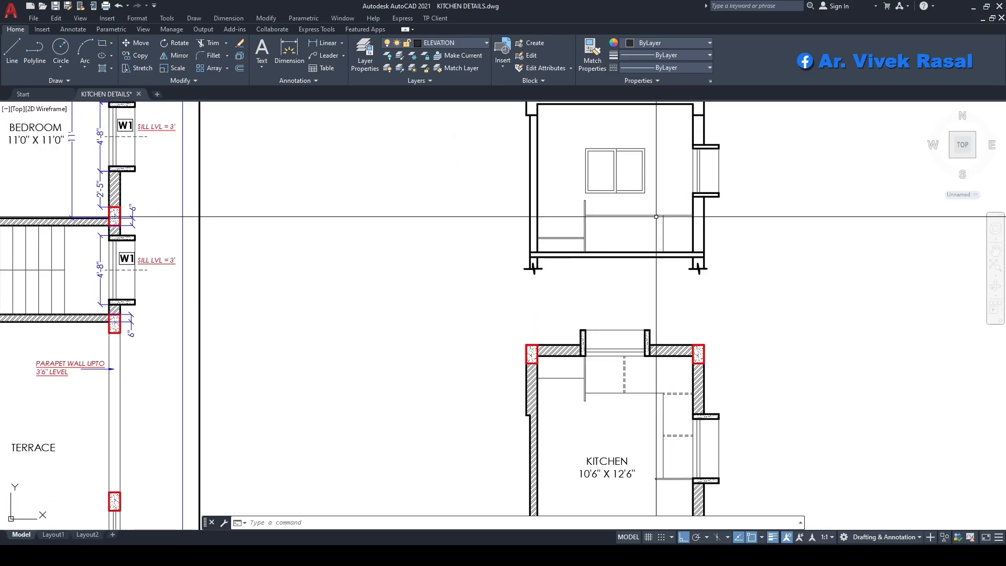
{"action": "scroll", "coordinate": [656, 204], "scroll_direction": "up", "scroll_amount": 2}
{"action": "type", "text": "o"}
{"action": "key", "text": "Return"}
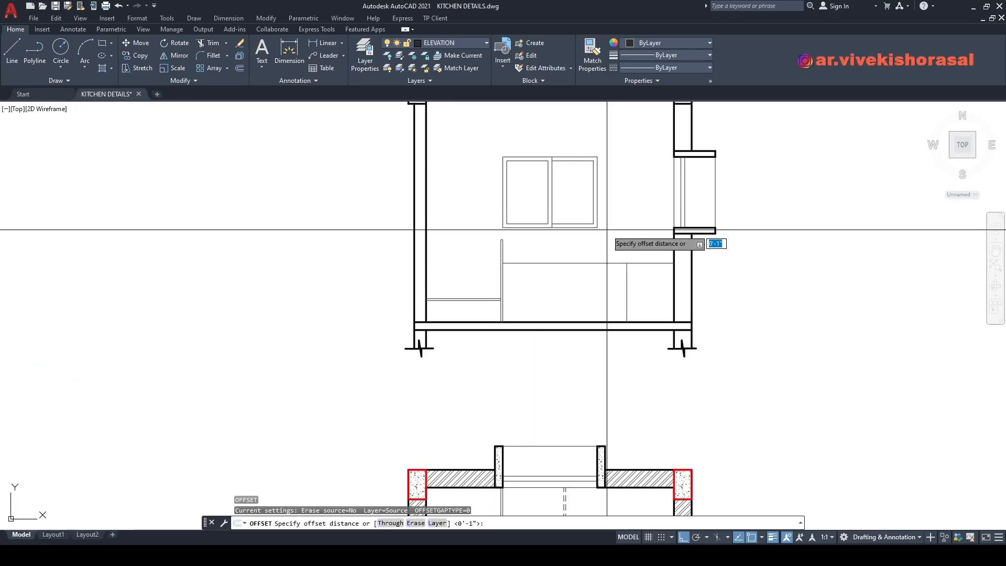
{"action": "key", "text": "Escape"}
{"action": "middle_click_drag", "start_coordinate": [575, 278], "coordinate": [554, 287]}
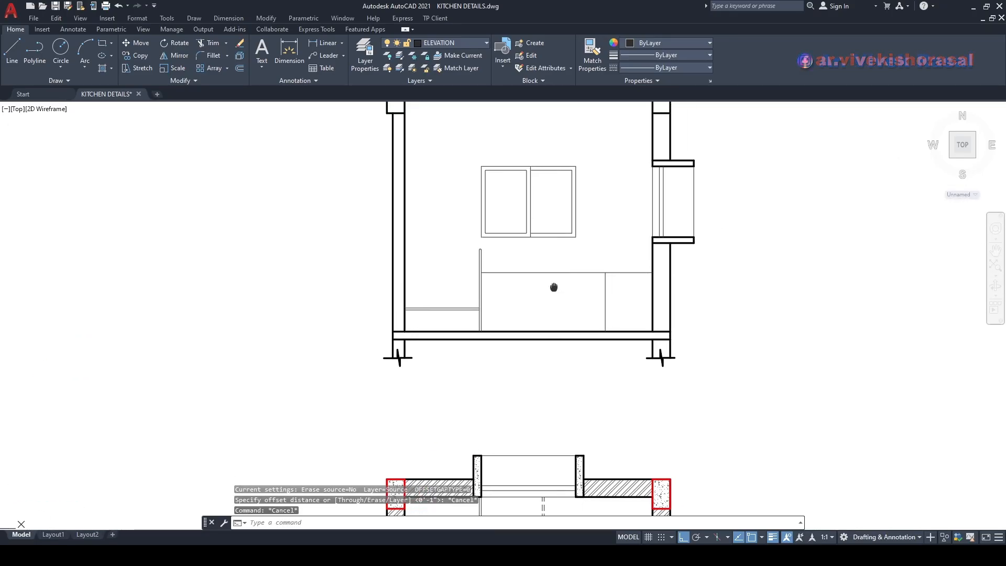
Step: Offset the counter's top line in the section 1" upward
{"action": "type", "text": "o"}
{"action": "key", "text": "Return"}
{"action": "scroll", "coordinate": [574, 303], "scroll_direction": "up", "scroll_amount": 2}
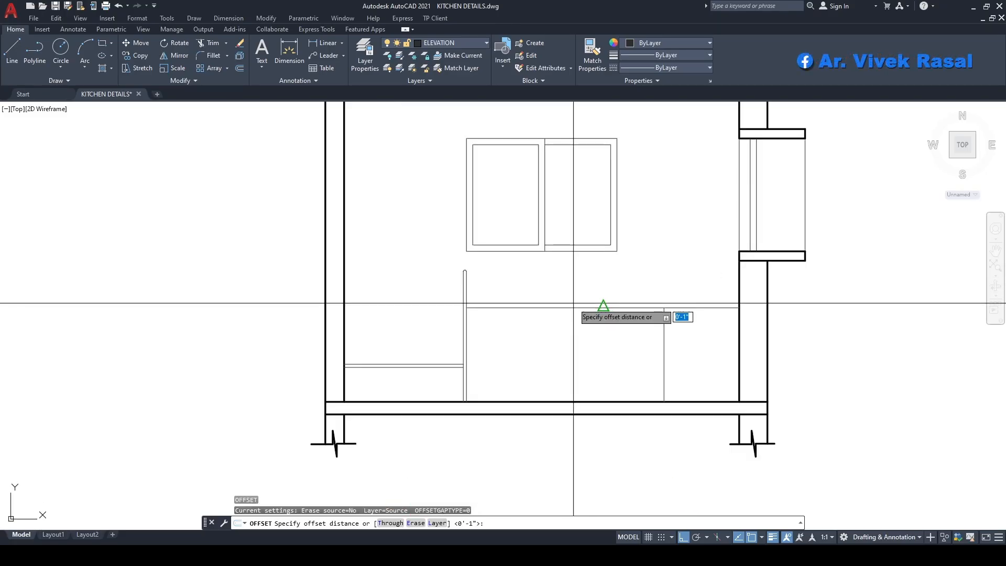
{"action": "type", "text": "1"}
{"action": "key", "text": "Return"}
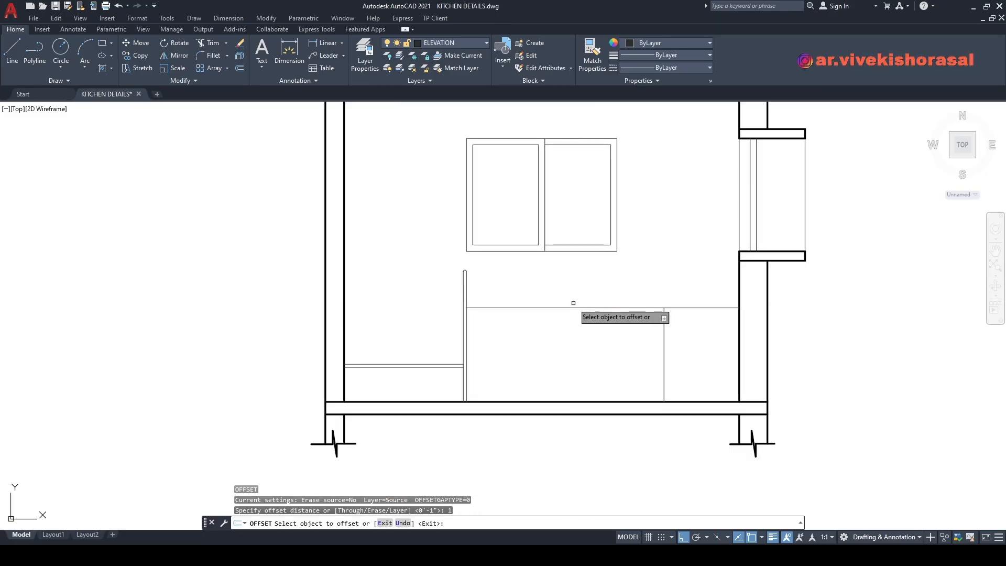
{"action": "scroll", "coordinate": [547, 329], "scroll_direction": "up", "scroll_amount": 2}
{"action": "left_click", "coordinate": [564, 293]}
{"action": "left_click", "coordinate": [571, 256]}
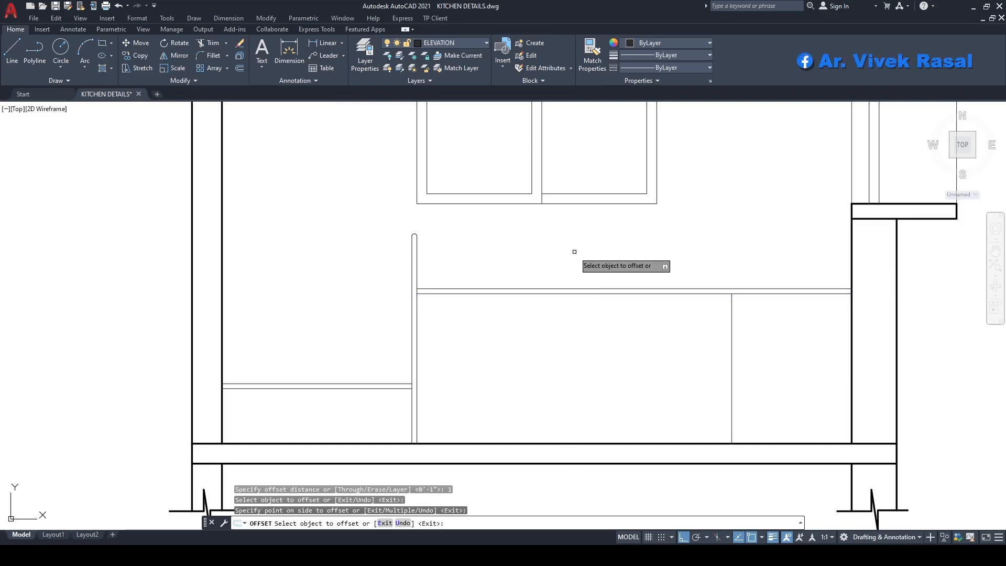
{"action": "key", "text": "Return"}
Step: Offset the uppermost counter line in the section 3" downward
{"action": "middle_click_drag", "start_coordinate": [581, 298], "coordinate": [559, 289]}
{"action": "key", "text": "Return"}
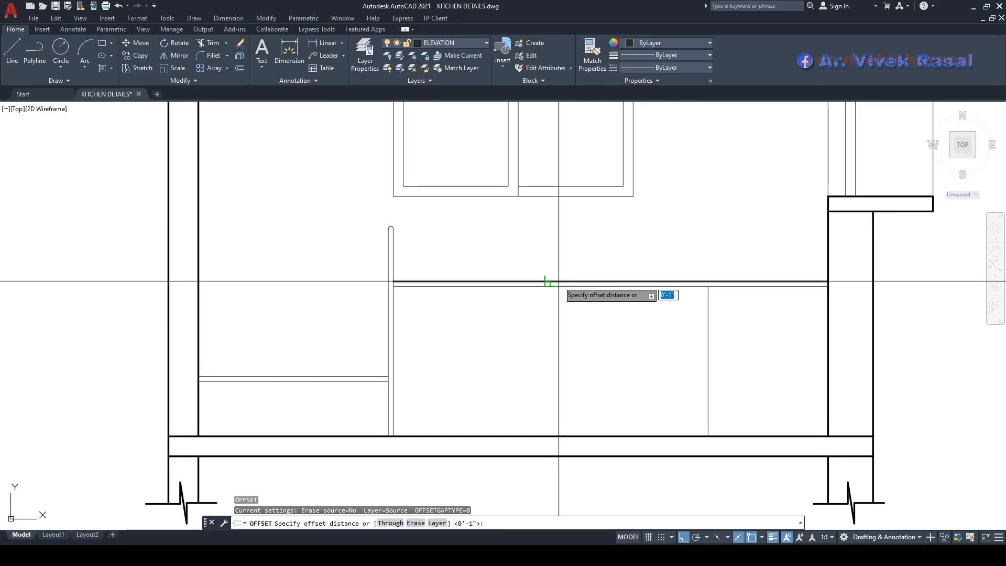
{"action": "type", "text": "3"}
{"action": "key", "text": "Return"}
{"action": "scroll", "coordinate": [555, 284], "scroll_direction": "up", "scroll_amount": 2}
{"action": "left_click", "coordinate": [561, 280]}
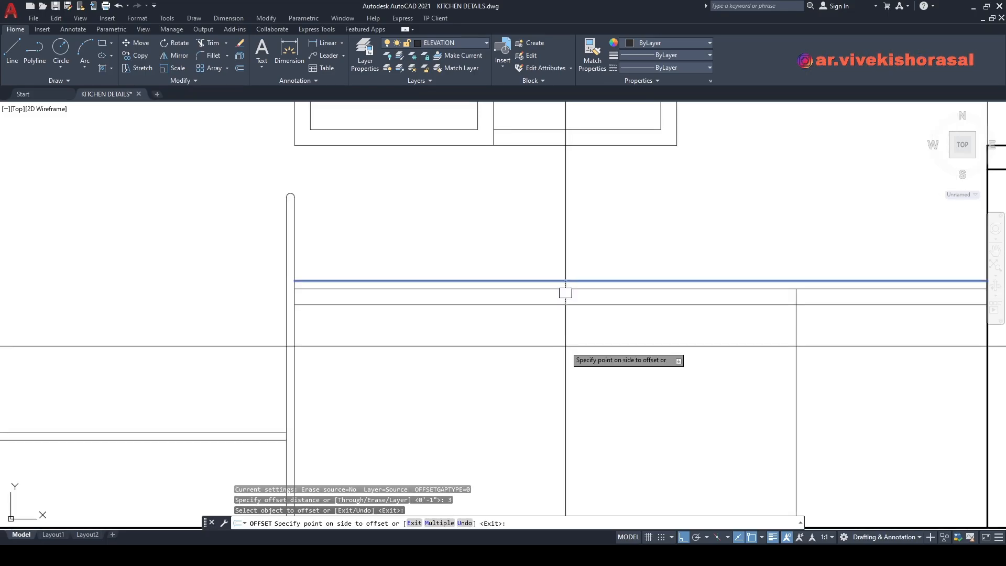
{"action": "left_click", "coordinate": [566, 346]}
{"action": "key", "text": "Return"}
{"action": "mouse_move", "coordinate": [729, 358]}
{"action": "middle_mouse_down"}
{"action": "mouse_move", "coordinate": [684, 347]}
{"action": "mouse_move", "coordinate": [715, 259]}
{"action": "middle_mouse_up"}
{"action": "scroll", "coordinate": [696, 321], "scroll_direction": "down", "scroll_amount": 3}
{"action": "scroll", "coordinate": [720, 245], "scroll_direction": "down", "scroll_amount": 3}
{"action": "mouse_move", "coordinate": [693, 380]}
{"action": "middle_mouse_down"}
{"action": "mouse_move", "coordinate": [682, 345]}
{"action": "mouse_move", "coordinate": [674, 383]}
{"action": "mouse_move", "coordinate": [653, 352]}
{"action": "middle_mouse_up"}
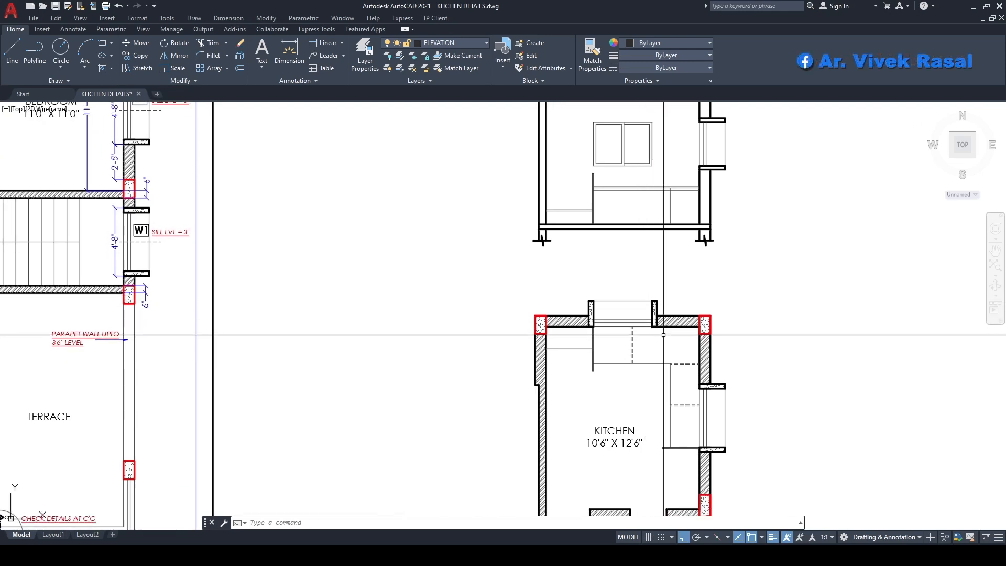
{"action": "scroll", "coordinate": [681, 398], "scroll_direction": "up", "scroll_amount": 6}
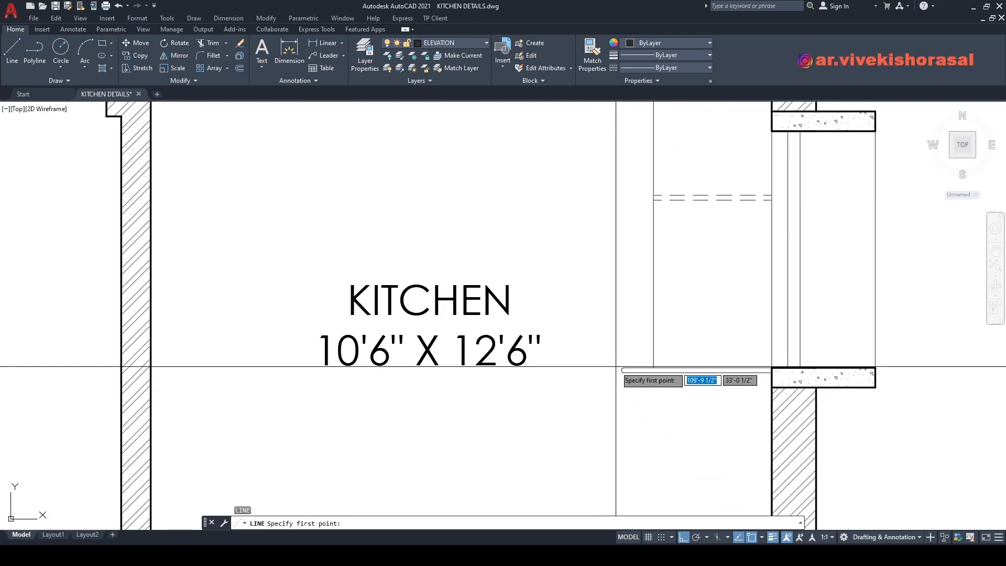
{"action": "key", "text": "Escape"}
{"action": "key", "text": "Escape"}
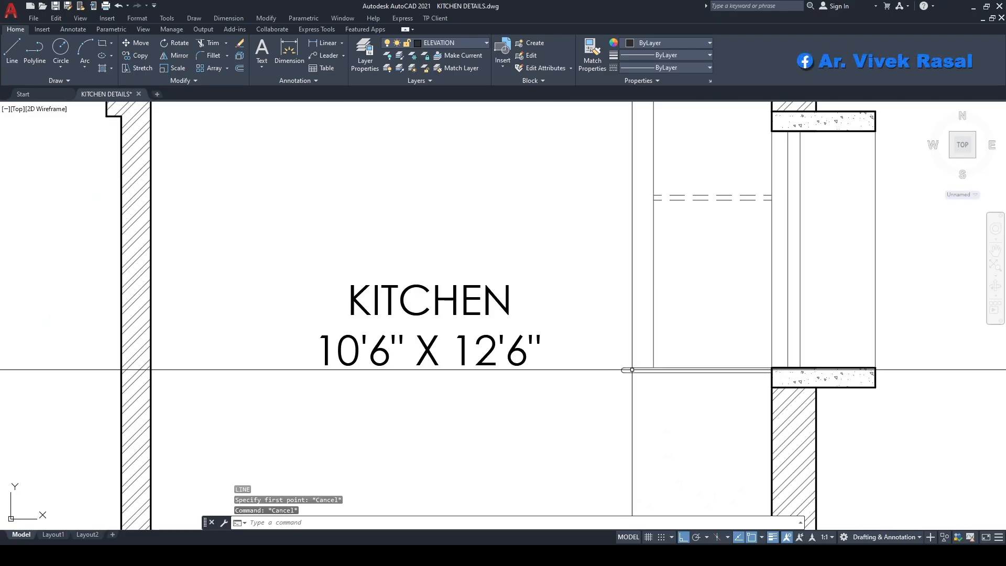
{"action": "scroll", "coordinate": [648, 345], "scroll_direction": "down", "scroll_amount": 2}
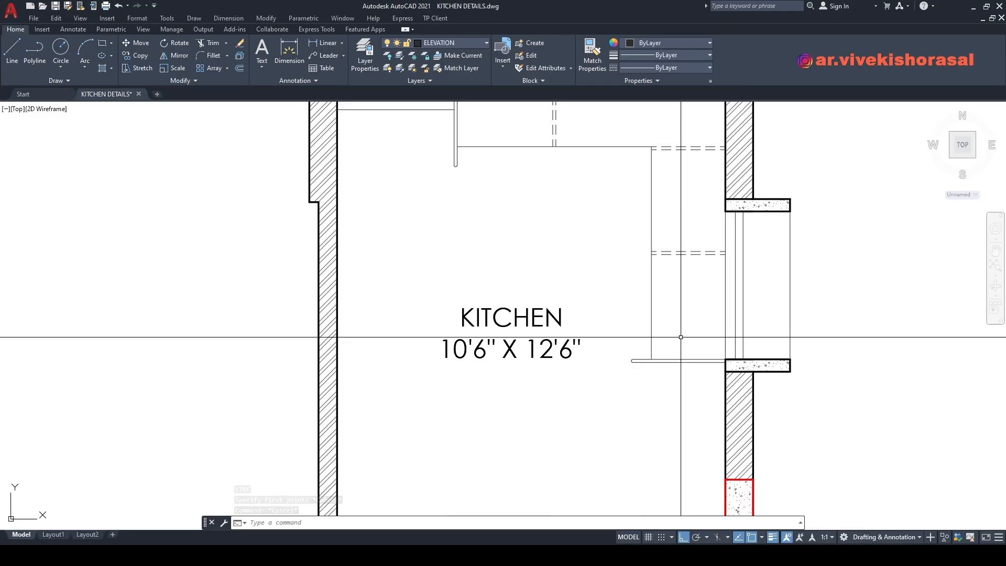
Step: Draw a vertical construction line through the rounded end of the right-hand partition in the kitchen plan
{"action": "type", "text": "L"}
{"action": "key", "text": "Return"}
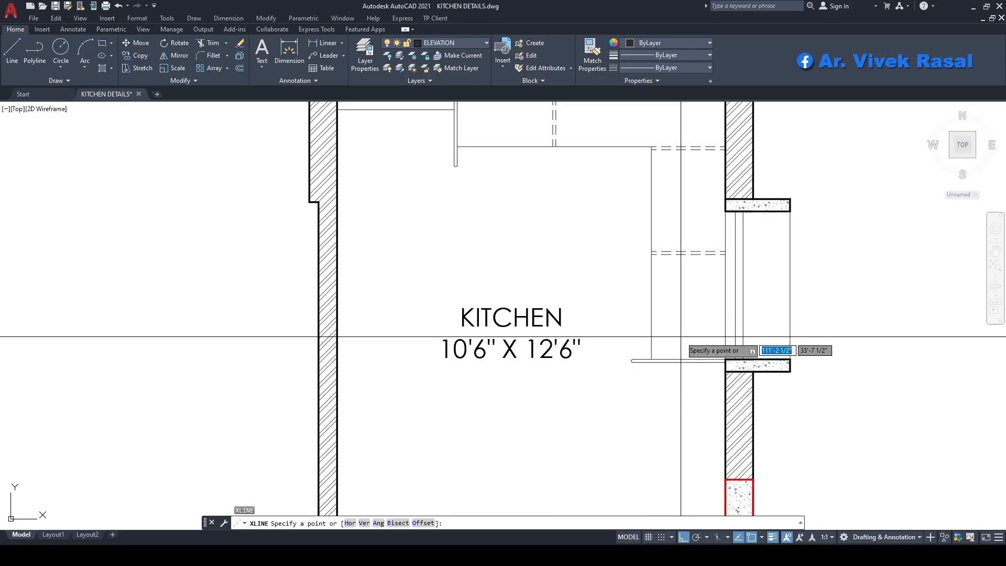
{"action": "type", "text": "V"}
{"action": "key", "text": "Return"}
{"action": "scroll", "coordinate": [676, 357], "scroll_direction": "up", "scroll_amount": 5}
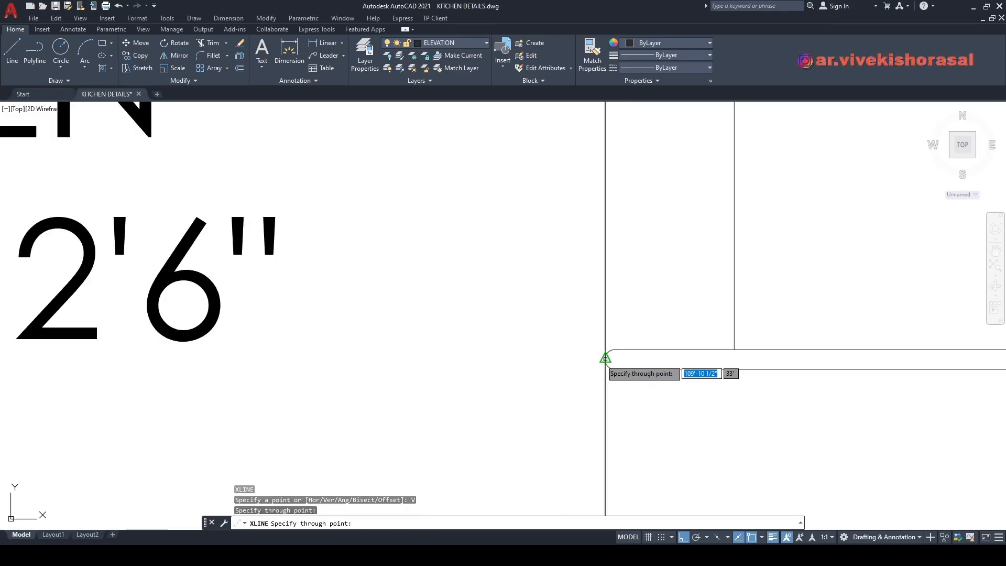
{"action": "key", "text": "Return"}
Step: Draw a horizontal line in the section from the existing partition's rounded top across the construction line towards the right wall
{"action": "scroll", "coordinate": [630, 423], "scroll_direction": "down", "scroll_amount": 8}
{"action": "middle_click_drag", "start_coordinate": [656, 269], "coordinate": [629, 429]}
{"action": "middle_click_drag", "start_coordinate": [635, 241], "coordinate": [629, 344]}
{"action": "middle_click_drag", "start_coordinate": [582, 280], "coordinate": [617, 290]}
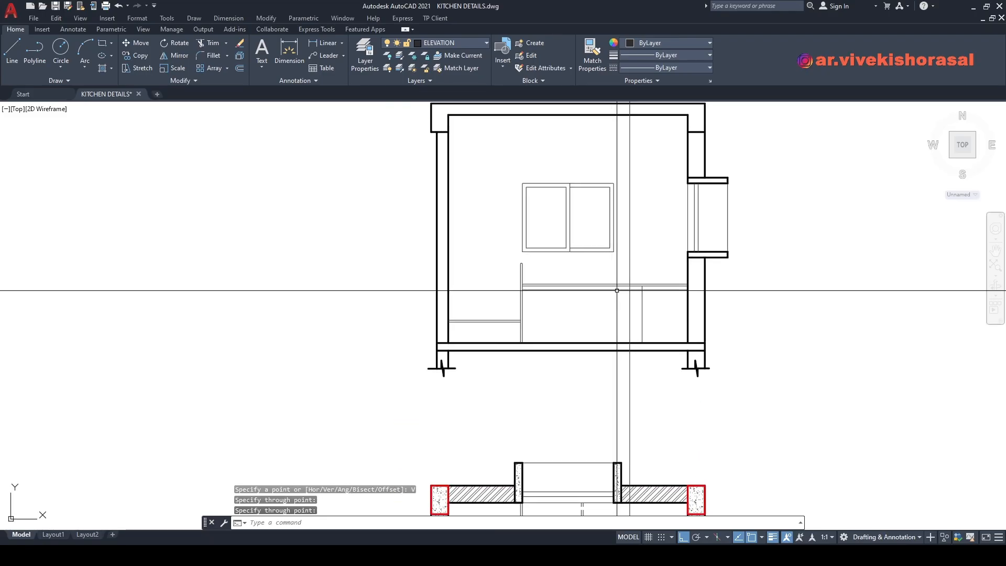
{"action": "scroll", "coordinate": [519, 263], "scroll_direction": "up", "scroll_amount": 10}
{"action": "type", "text": "L"}
{"action": "key", "text": "Return"}
{"action": "left_click", "coordinate": [545, 266]}
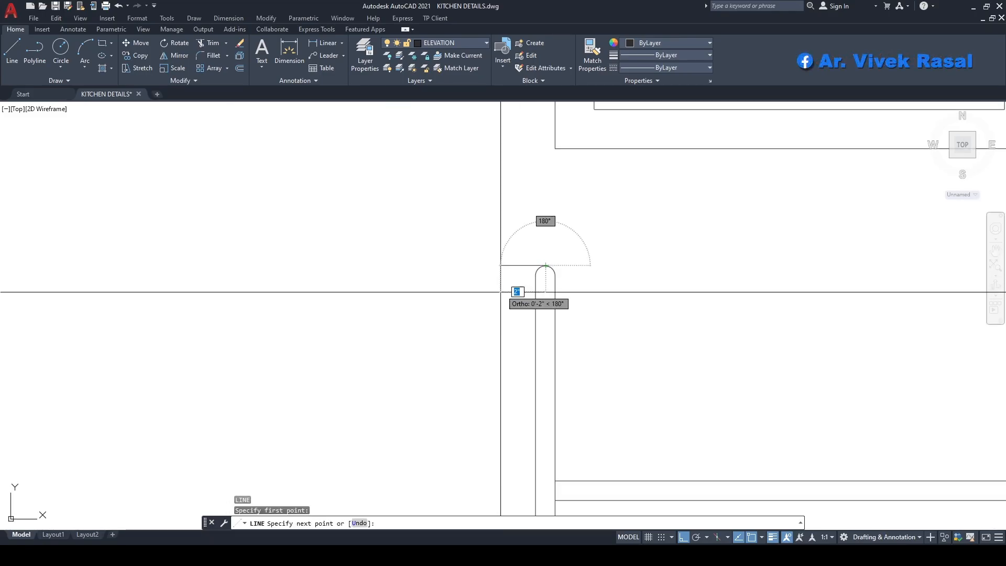
{"action": "scroll", "coordinate": [500, 295], "scroll_direction": "down", "scroll_amount": 8}
{"action": "left_click", "coordinate": [742, 291]}
{"action": "scroll", "coordinate": [742, 292], "scroll_direction": "up", "scroll_amount": 2}
{"action": "key", "text": "Return"}
{"action": "middle_click_drag", "start_coordinate": [689, 306], "coordinate": [668, 297]}
Step: Extend the horizontal partition-height line to the inner face of the section's right wall
{"action": "type", "text": "EX"}
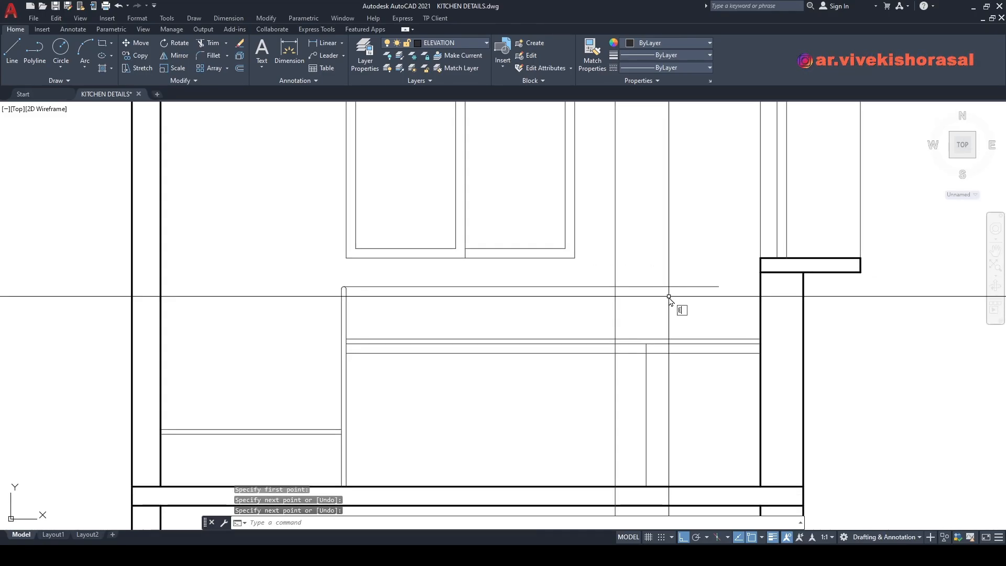
{"action": "key", "text": "Return"}
{"action": "scroll", "coordinate": [693, 283], "scroll_direction": "up", "scroll_amount": 2}
{"action": "left_click", "coordinate": [723, 289]}
{"action": "key", "text": "Return"}
{"action": "middle_click_drag", "start_coordinate": [606, 291], "coordinate": [628, 275]}
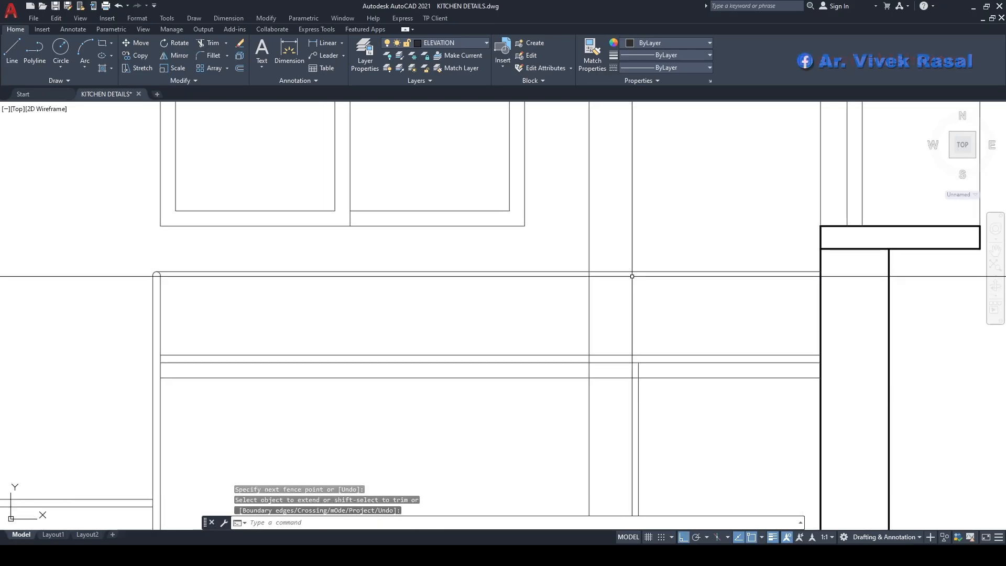
Step: Fillet the vertical construction line and the horizontal partition-height line with a 12" radius to form the partition's rounded corner
{"action": "type", "text": "F"}
{"action": "key", "text": "Return"}
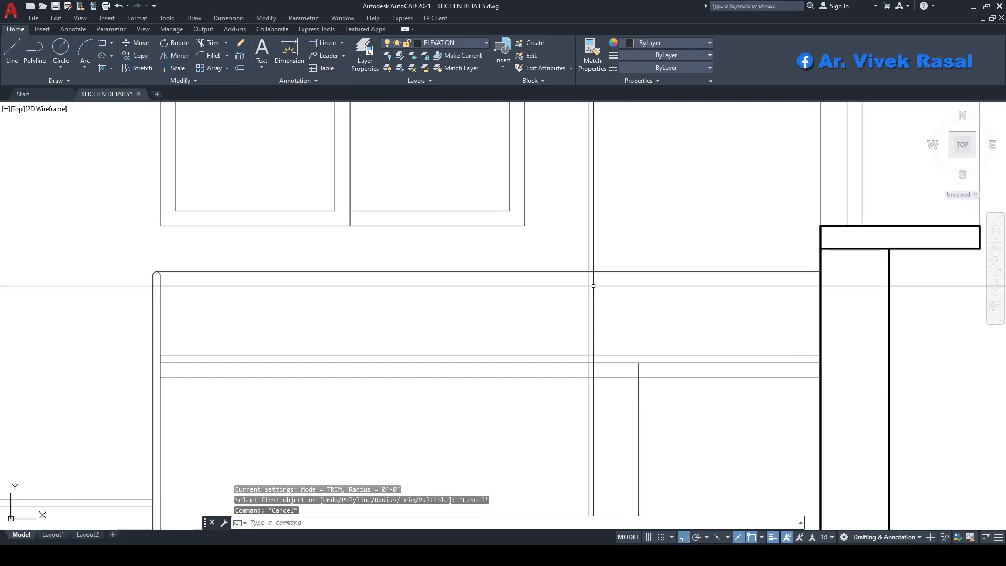
{"action": "type", "text": "R"}
{"action": "key", "text": "Return"}
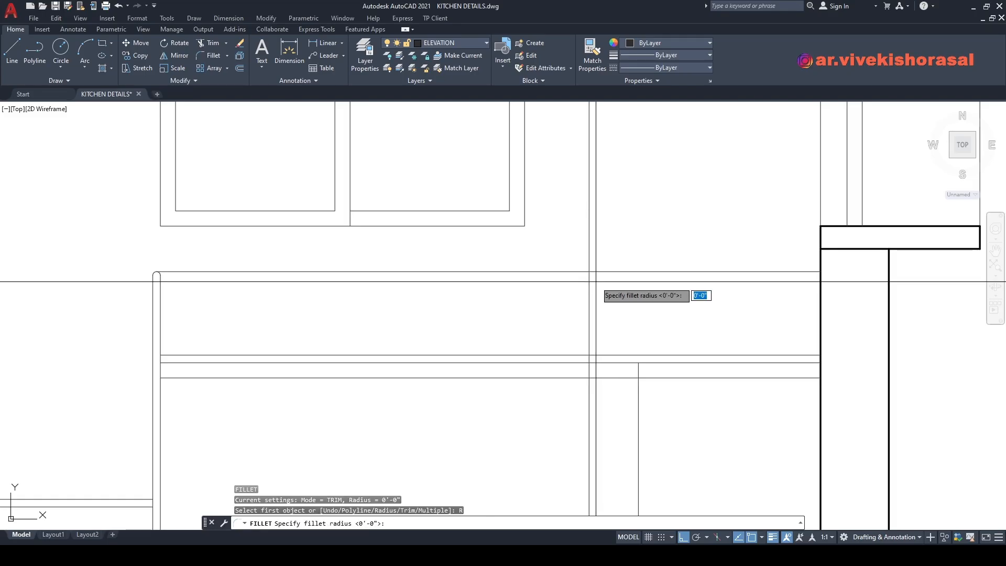
{"action": "type", "text": "12"}
{"action": "key", "text": "Return"}
{"action": "left_click", "coordinate": [588, 300]}
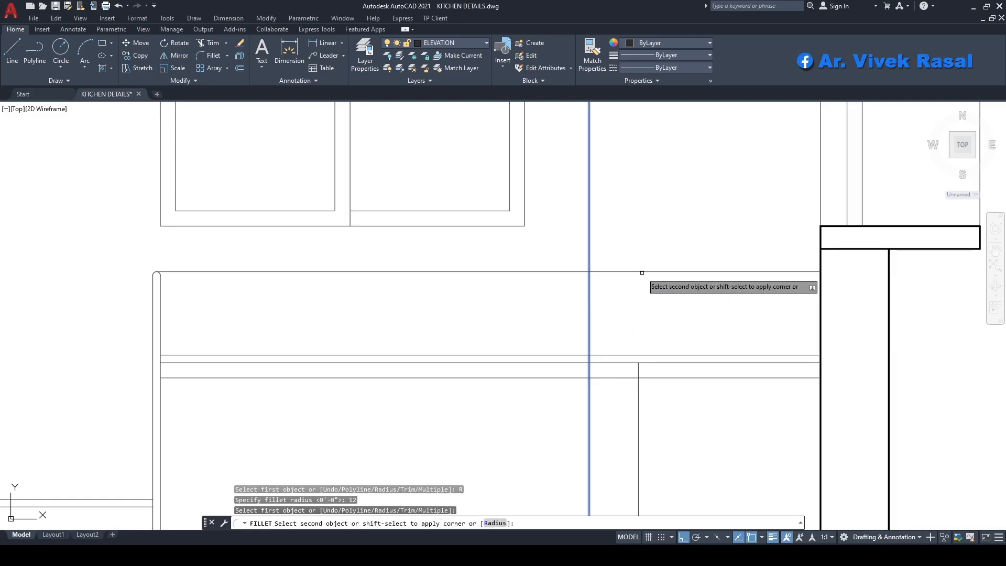
{"action": "left_click", "coordinate": [652, 273]}
{"action": "scroll", "coordinate": [651, 269], "scroll_direction": "down", "scroll_amount": 4}
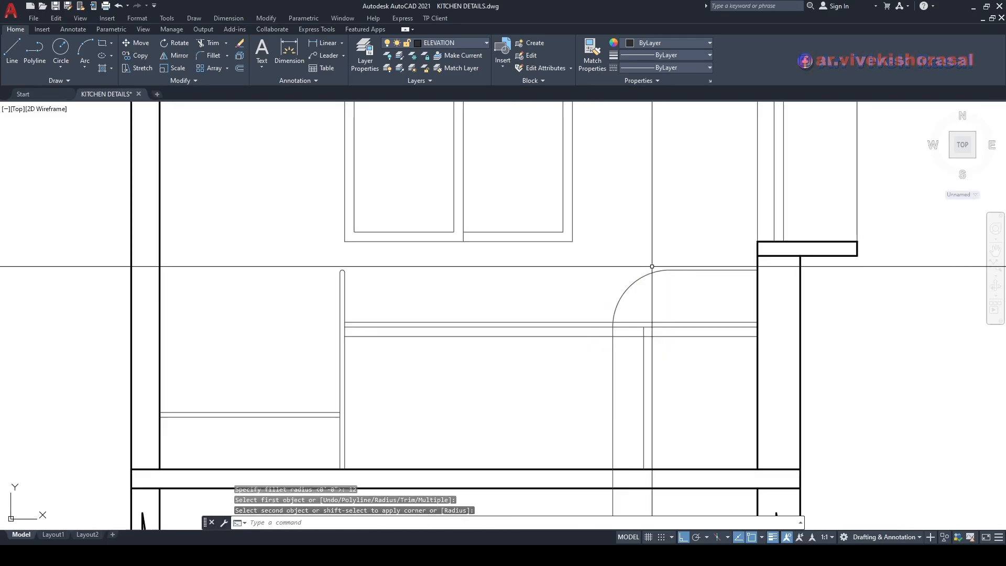
{"action": "key", "text": "Return"}
{"action": "middle_click_drag", "start_coordinate": [679, 346], "coordinate": [655, 321]}
{"action": "key", "text": "Escape"}
{"action": "key", "text": "Escape"}
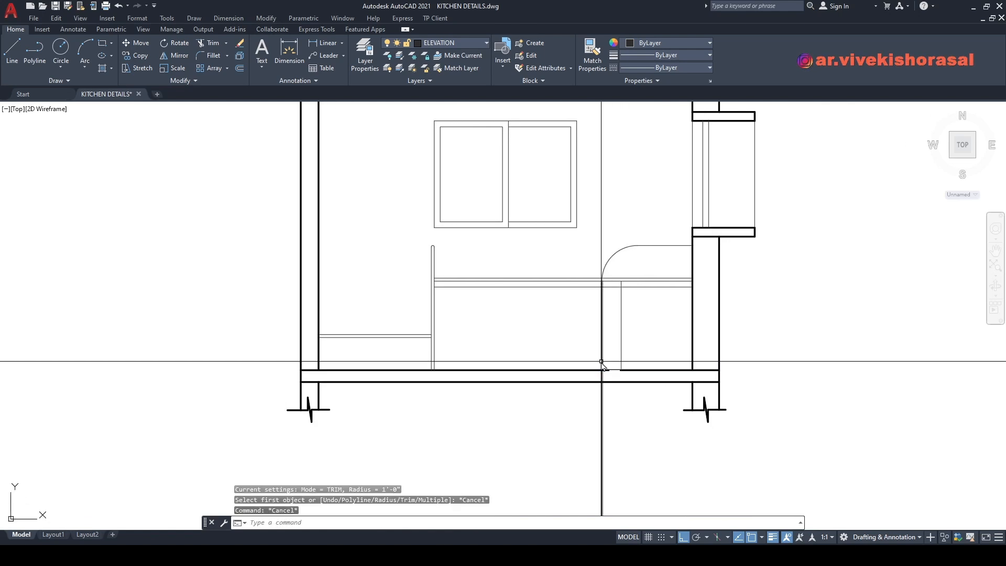
Step: Trim the partition's vertical line within the floor slab and erase its leftover piece below the slab
{"action": "type", "text": "tr"}
{"action": "key", "text": "Return"}
{"action": "scroll", "coordinate": [601, 363], "scroll_direction": "up", "scroll_amount": 6}
{"action": "left_click", "coordinate": [623, 416]}
{"action": "left_click", "coordinate": [581, 399]}
{"action": "key", "text": "Return"}
{"action": "scroll", "coordinate": [601, 369], "scroll_direction": "down", "scroll_amount": 4}
{"action": "left_click", "coordinate": [602, 455]}
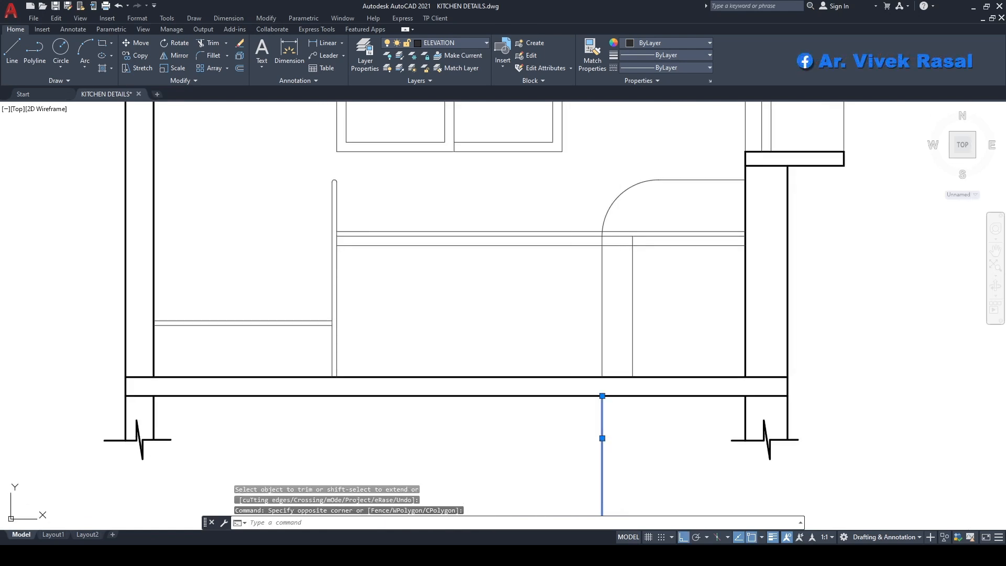
{"action": "key", "text": "e"}
{"action": "key", "text": "Return"}
Step: Match the properties of a dashed counter divider in the plan onto the partition's vertical line, arc and top line in the section
{"action": "scroll", "coordinate": [618, 309], "scroll_direction": "down", "scroll_amount": 4}
{"action": "type", "text": "M"}
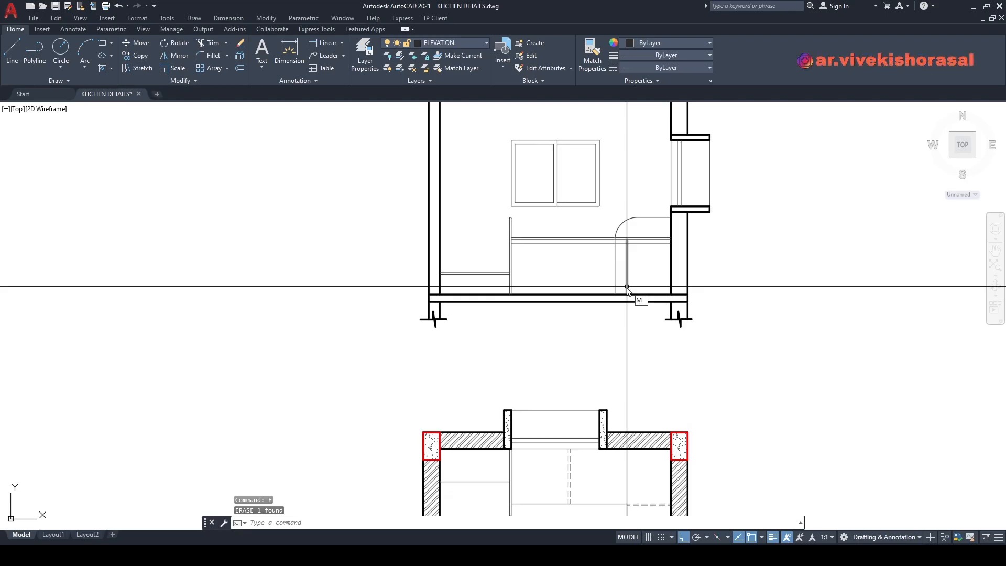
{"action": "type", "text": "a"}
{"action": "key", "text": "Return"}
{"action": "scroll", "coordinate": [627, 287], "scroll_direction": "down", "scroll_amount": 2}
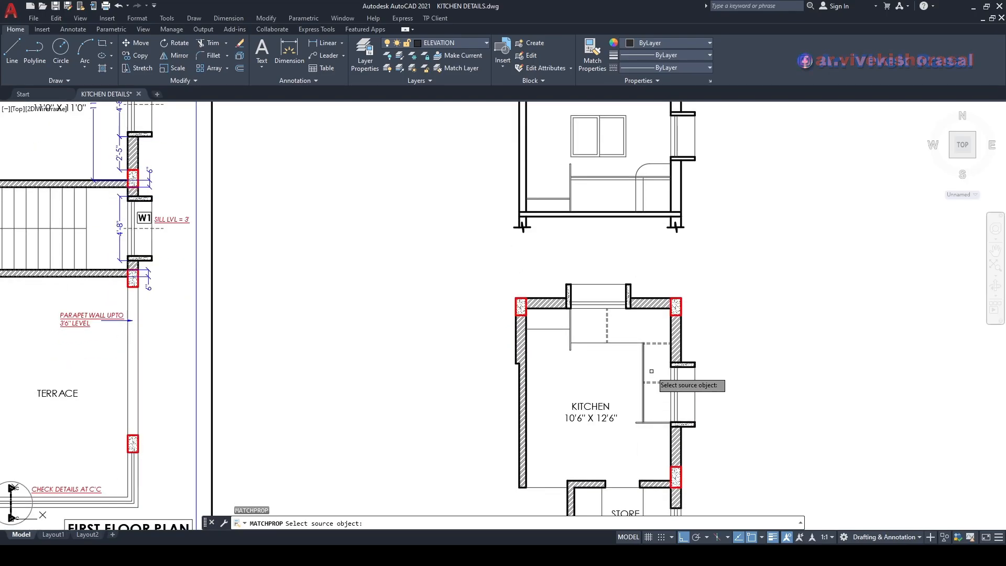
{"action": "left_click", "coordinate": [667, 342]}
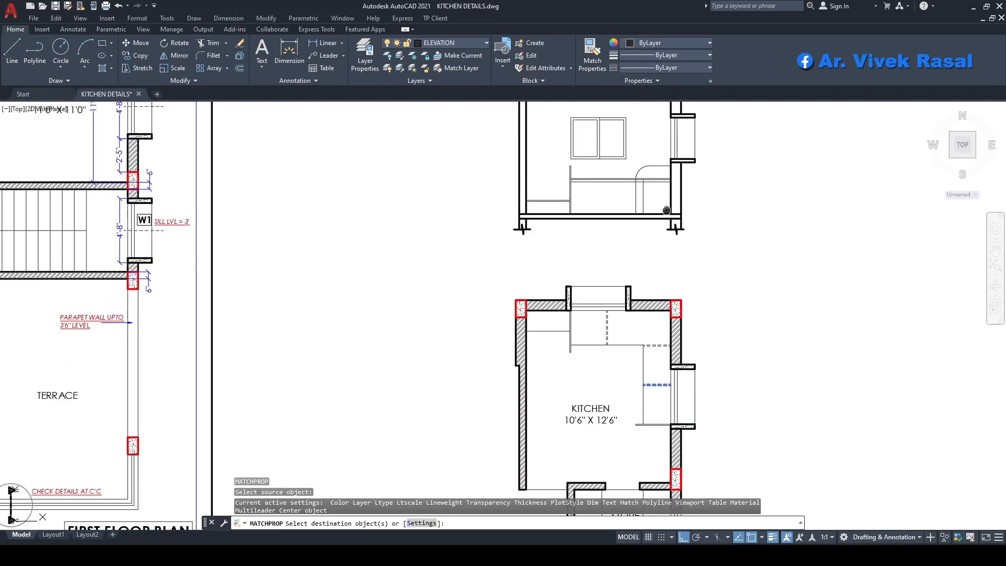
{"action": "scroll", "coordinate": [665, 126], "scroll_direction": "up", "scroll_amount": 4}
{"action": "left_click", "coordinate": [643, 251]}
{"action": "left_click", "coordinate": [611, 205]}
{"action": "scroll", "coordinate": [597, 277], "scroll_direction": "up", "scroll_amount": 4}
{"action": "left_click", "coordinate": [606, 306]}
{"action": "left_click", "coordinate": [548, 270]}
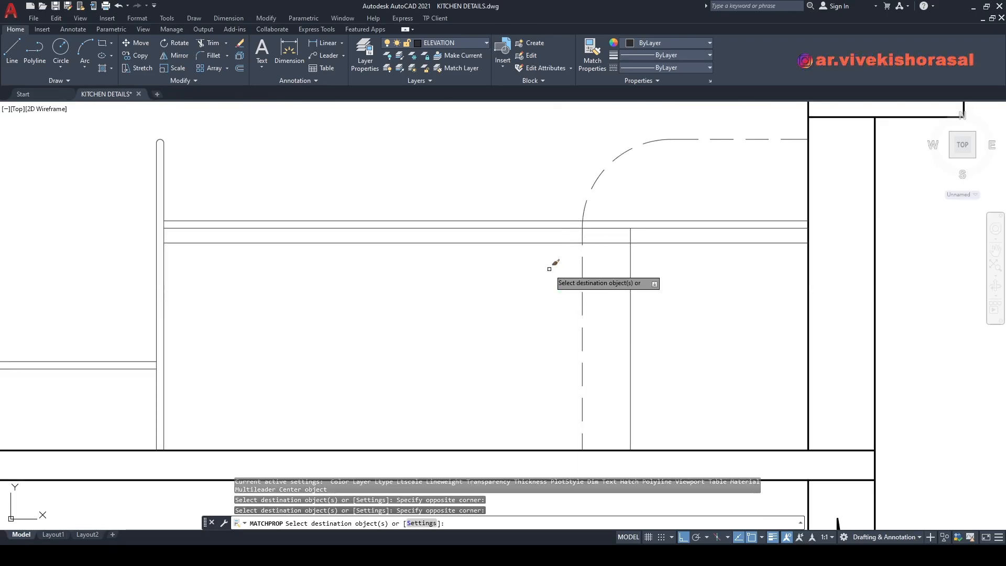
{"action": "key", "text": "Return"}
{"action": "scroll", "coordinate": [552, 268], "scroll_direction": "down", "scroll_amount": 4}
{"action": "mouse_move", "coordinate": [583, 271]}
{"action": "middle_mouse_down"}
{"action": "mouse_move", "coordinate": [614, 280]}
{"action": "mouse_move", "coordinate": [591, 296]}
{"action": "middle_mouse_up"}
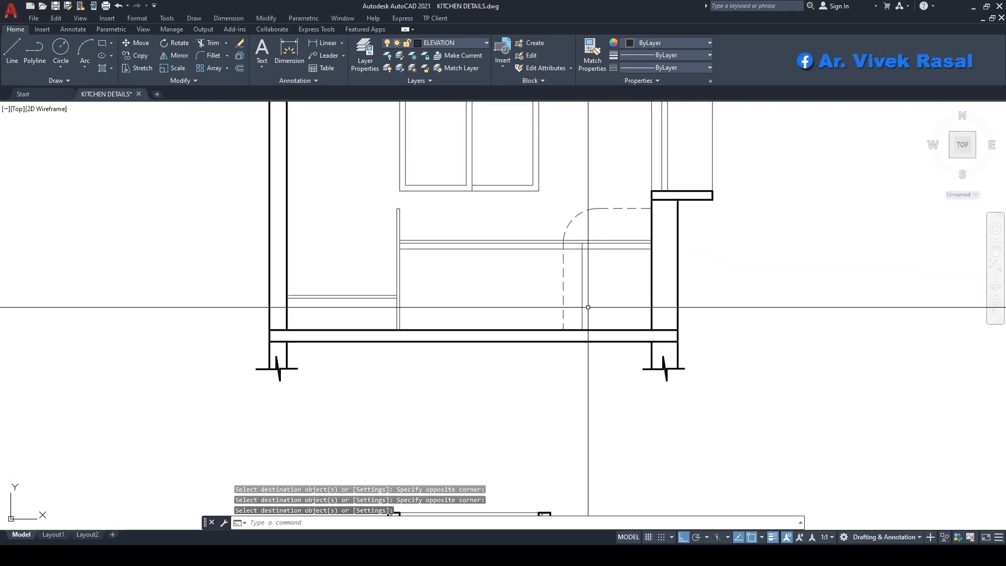
{"action": "scroll", "coordinate": [597, 330], "scroll_direction": "down", "scroll_amount": 2}
{"action": "middle_click_drag", "start_coordinate": [609, 354], "coordinate": [626, 148]}
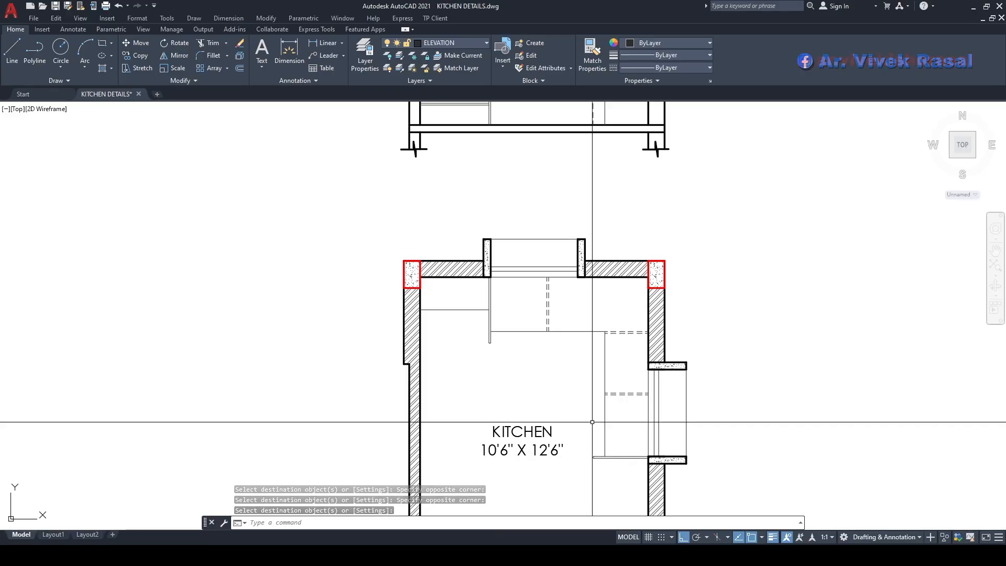
{"action": "scroll", "coordinate": [592, 422], "scroll_direction": "down", "scroll_amount": 3}
{"action": "scroll", "coordinate": [617, 267], "scroll_direction": "up", "scroll_amount": 4}
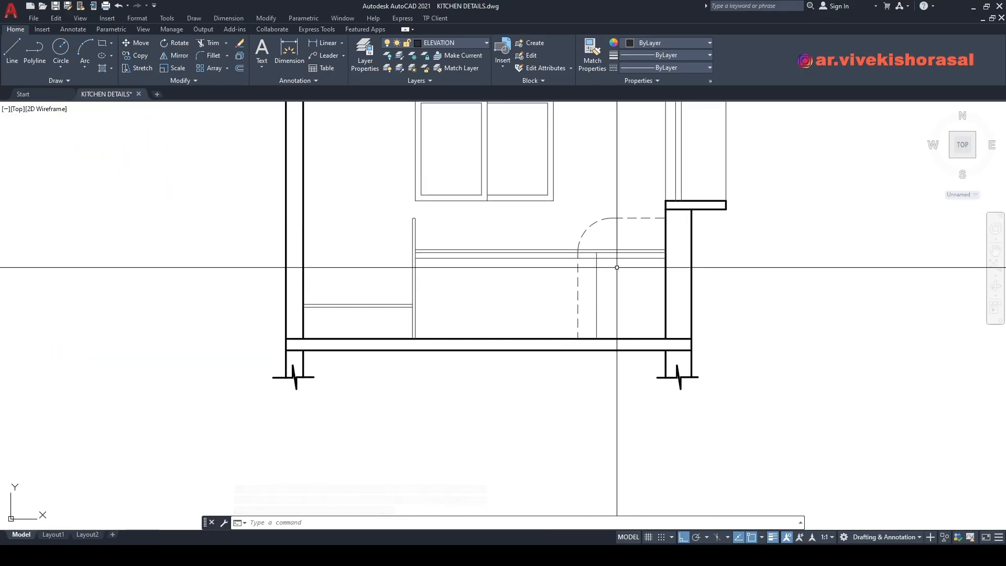
{"action": "scroll", "coordinate": [617, 267], "scroll_direction": "up", "scroll_amount": 2}
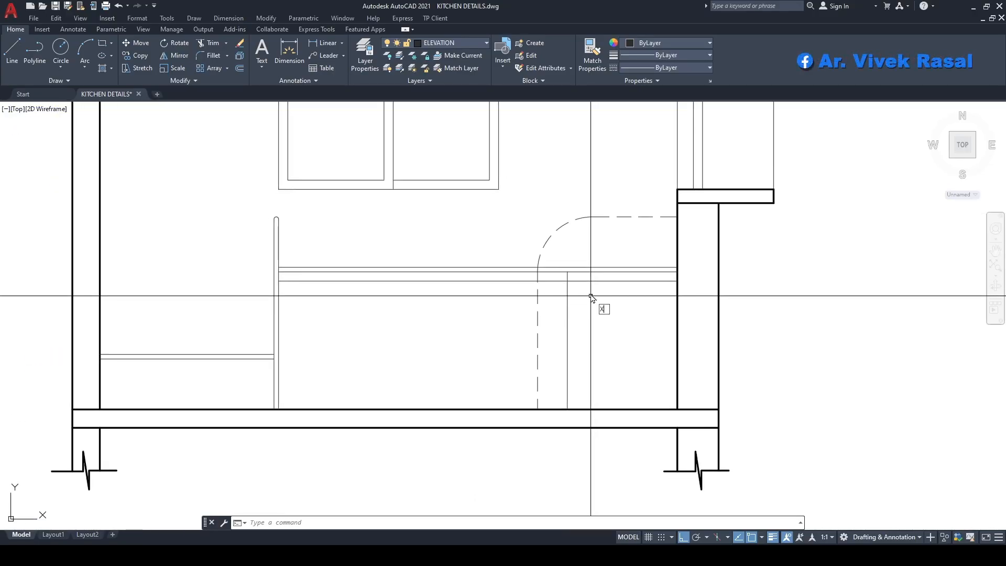
{"action": "type", "text": "l"}
{"action": "key", "text": "Return"}
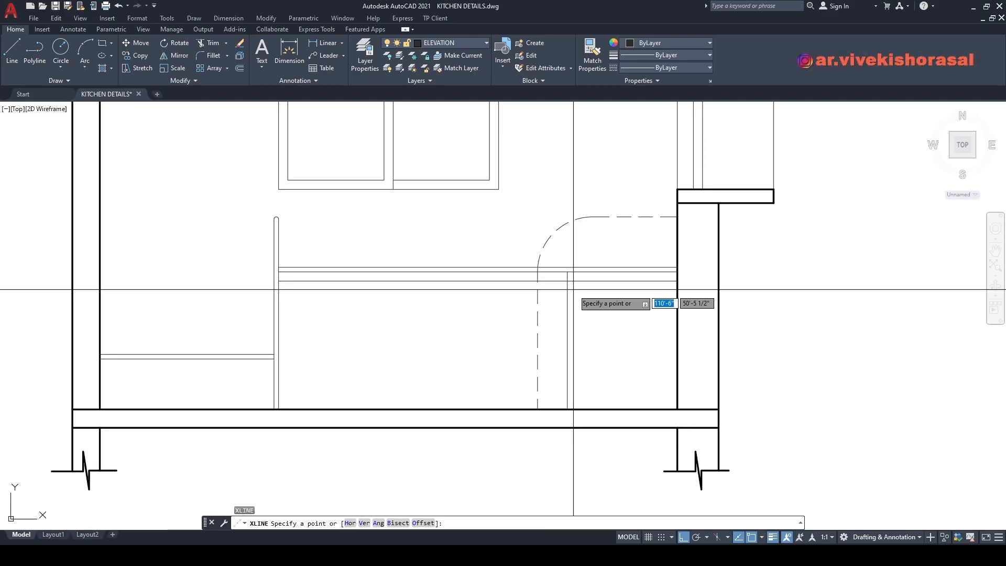
{"action": "key", "text": "Escape"}
{"action": "key", "text": "Escape"}
Step: Check the height from the middle counter line to the floor in the section with a trial linear dimension
{"action": "type", "text": "D"}
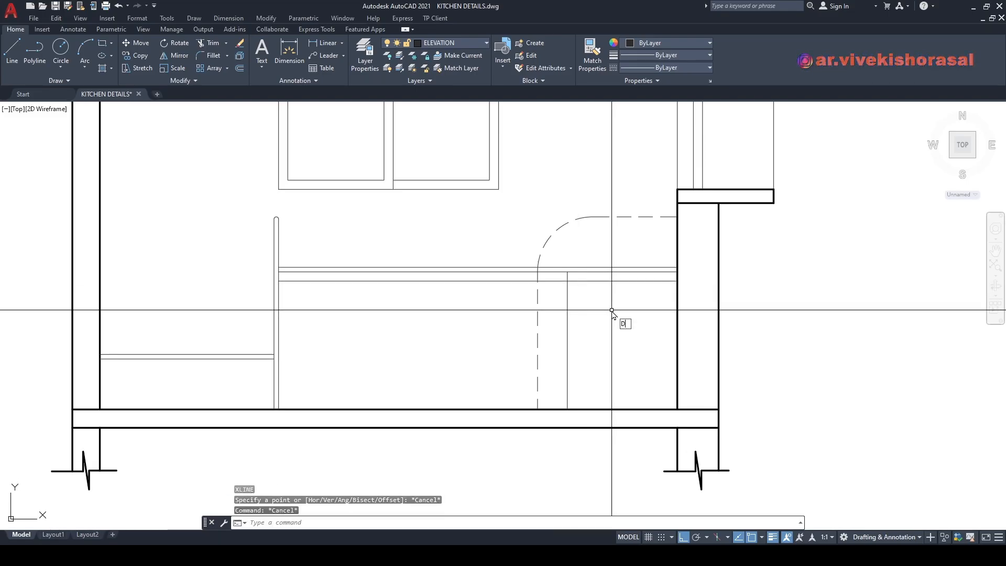
{"action": "type", "text": "IMLI"}
{"action": "key", "text": "Return"}
{"action": "scroll", "coordinate": [676, 269], "scroll_direction": "up", "scroll_amount": 2}
{"action": "left_click", "coordinate": [677, 268]}
{"action": "scroll", "coordinate": [681, 278], "scroll_direction": "down", "scroll_amount": 2}
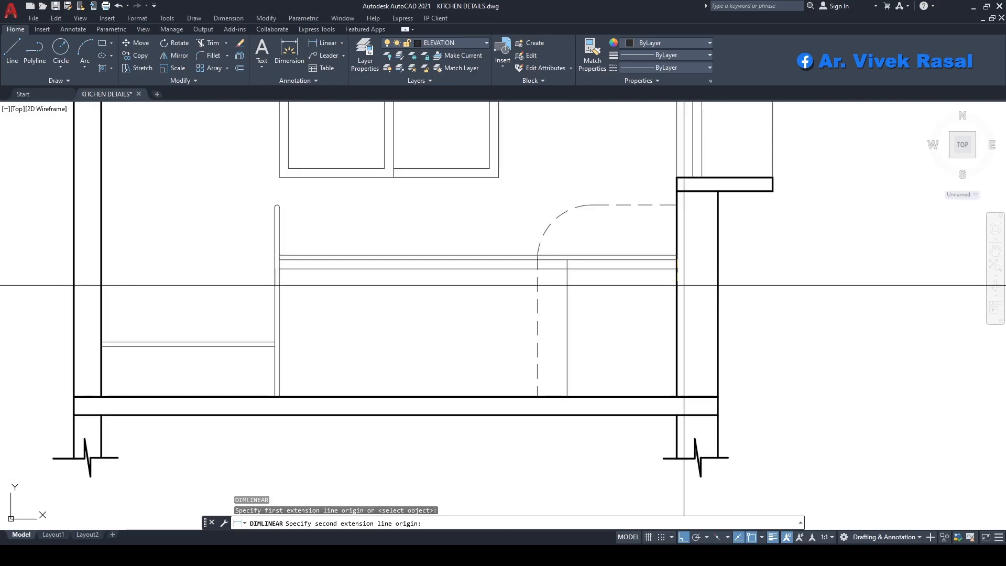
{"action": "left_click", "coordinate": [677, 396]}
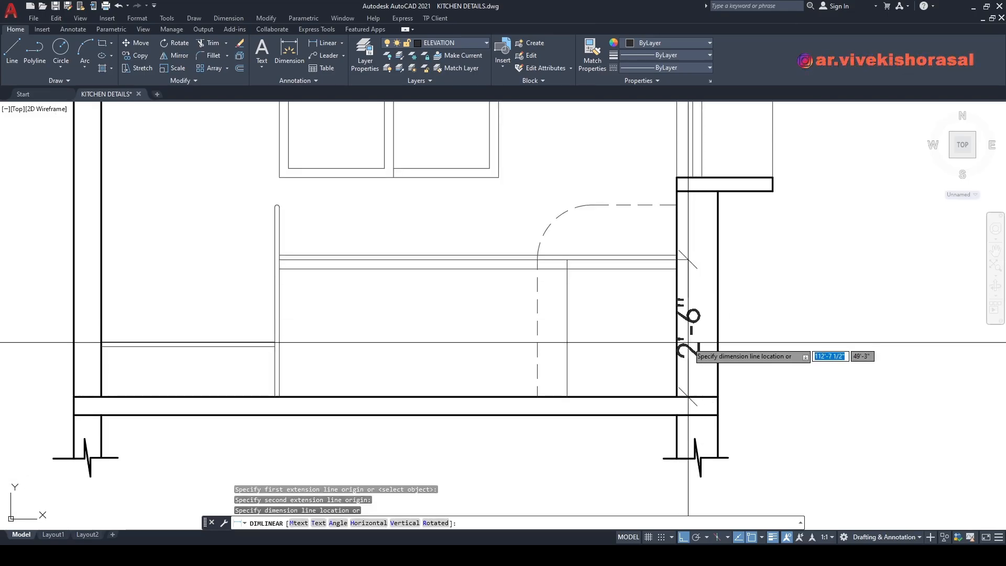
{"action": "key", "text": "Escape"}
{"action": "scroll", "coordinate": [611, 259], "scroll_direction": "up", "scroll_amount": 2}
{"action": "scroll", "coordinate": [609, 247], "scroll_direction": "up", "scroll_amount": 2}
{"action": "middle_click_drag", "start_coordinate": [609, 247], "coordinate": [629, 292]}
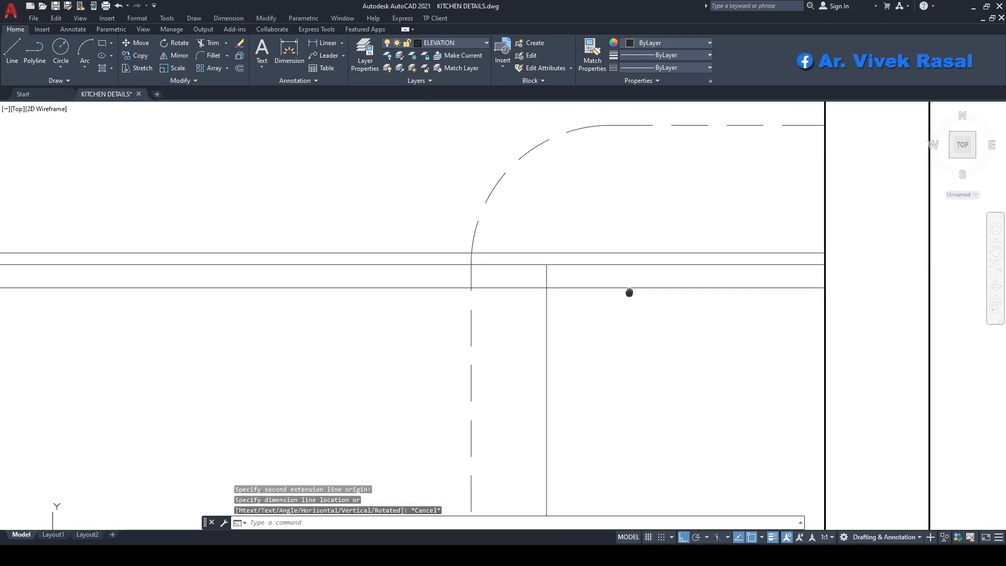
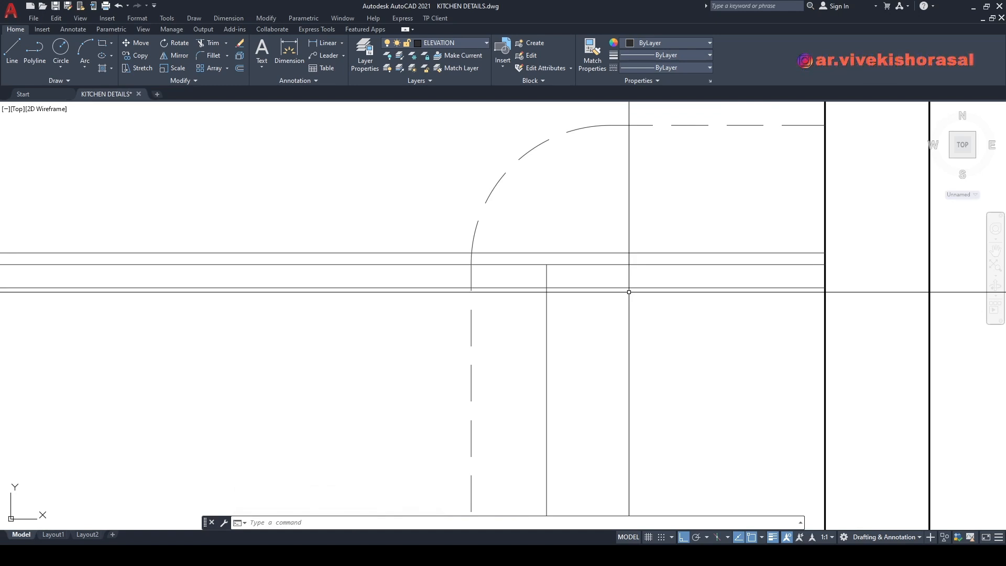
{"action": "middle_click_drag", "start_coordinate": [526, 251], "coordinate": [606, 247]}
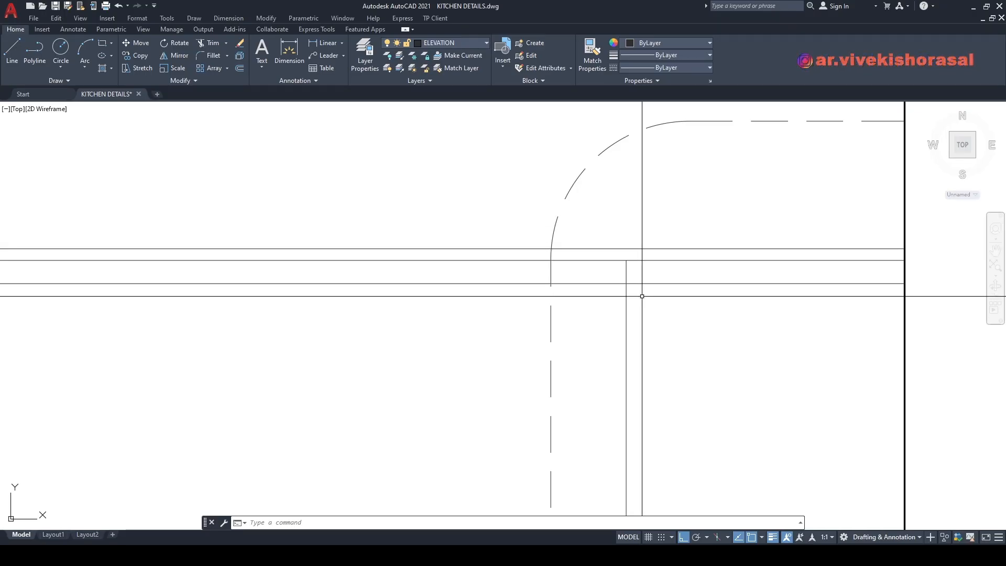
{"action": "middle_click_drag", "start_coordinate": [641, 278], "coordinate": [653, 288]}
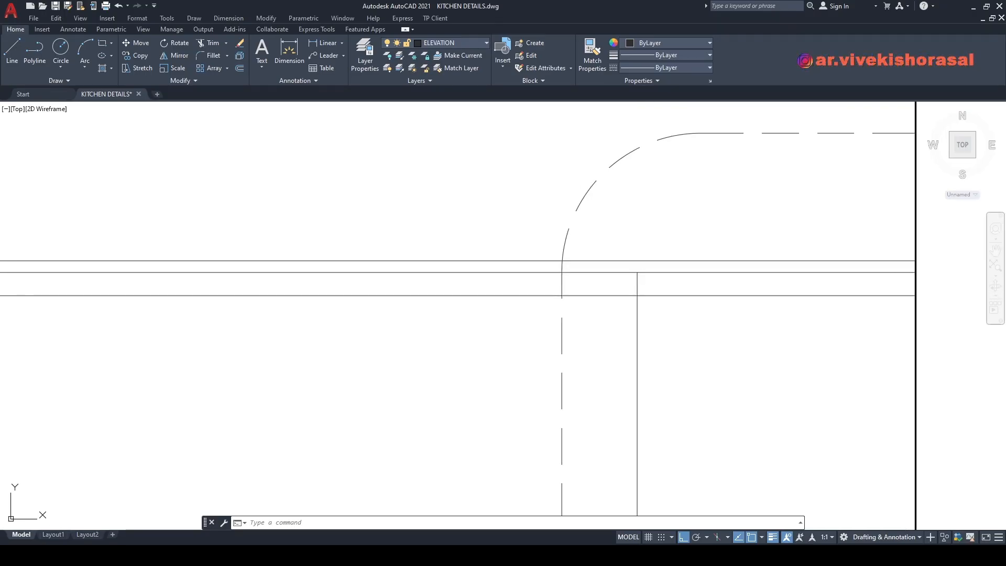
{"action": "type", "text": "ex"}
{"action": "key", "text": "Return"}
{"action": "left_click", "coordinate": [634, 259]}
{"action": "scroll", "coordinate": [635, 259], "scroll_direction": "up", "scroll_amount": 4}
{"action": "left_click", "coordinate": [655, 307]}
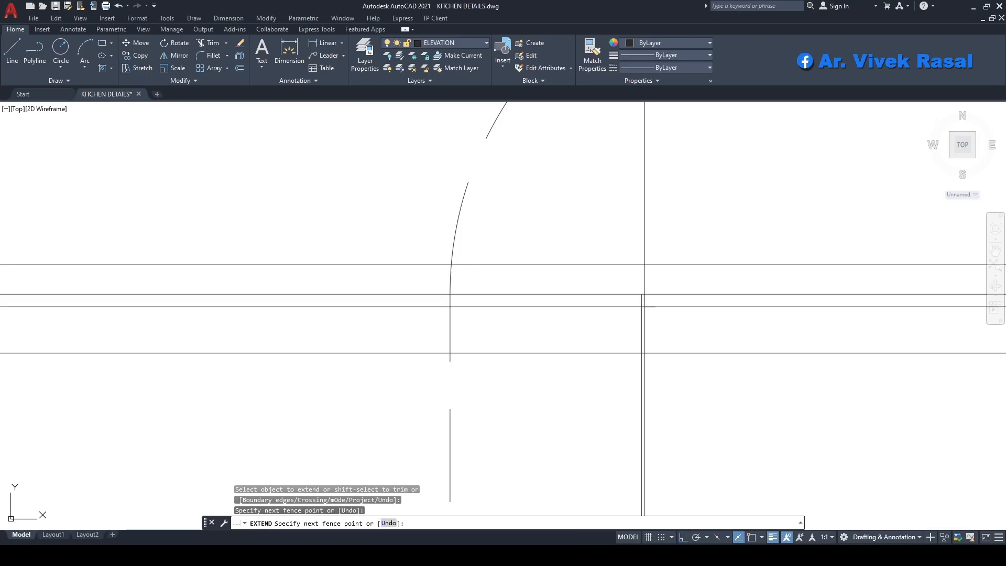
{"action": "key", "text": "Escape"}
{"action": "key", "text": "Escape"}
Step: Draw a line from the upper end of the counter's vertical front edge in the section
{"action": "type", "text": "l"}
{"action": "key", "text": "Return"}
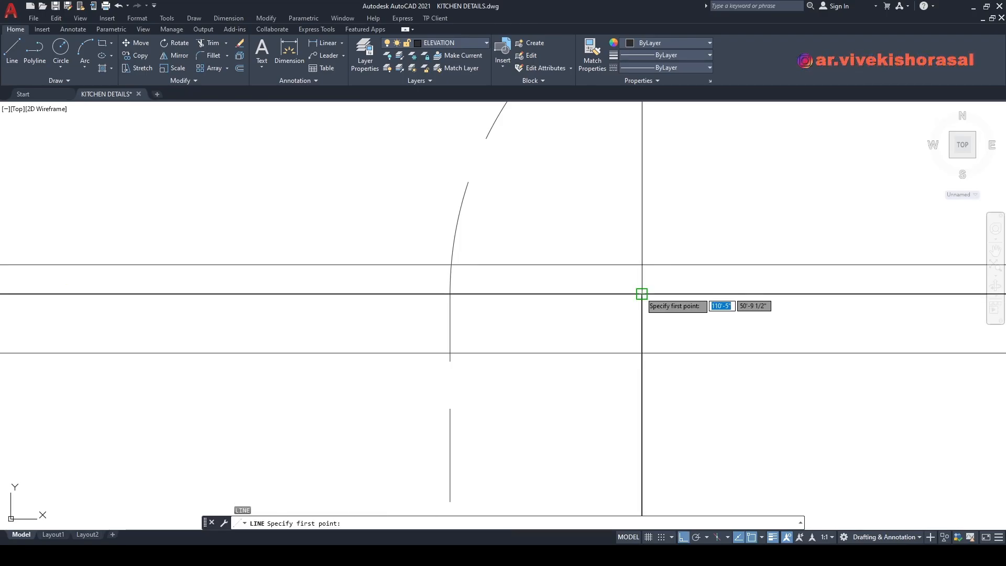
Step: Draw a short vertical line from the upright counter edge up past the counter's top line
{"action": "left_click", "coordinate": [641, 294]}
{"action": "left_click", "coordinate": [642, 235]}
{"action": "key", "text": "Return"}
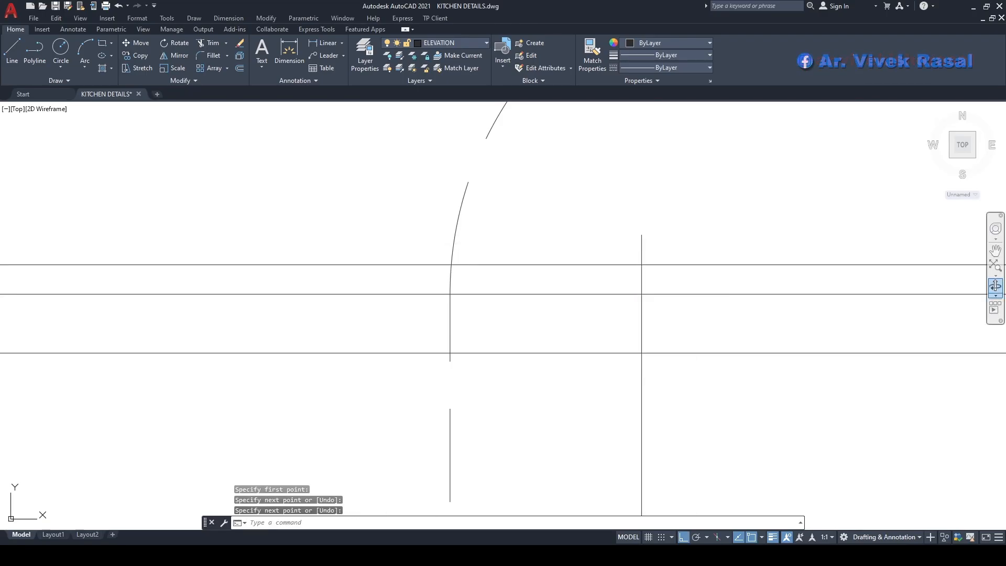
Step: Trim off the part of the short vertical line that projects above the counter's top line
{"action": "scroll", "coordinate": [693, 259], "scroll_direction": "down", "scroll_amount": 4}
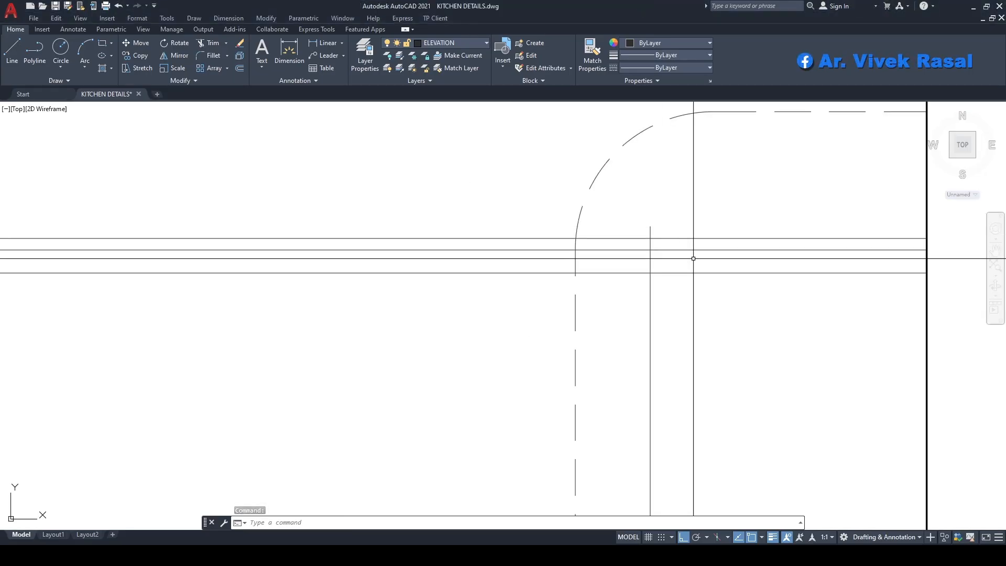
{"action": "scroll", "coordinate": [693, 259], "scroll_direction": "down", "scroll_amount": 5}
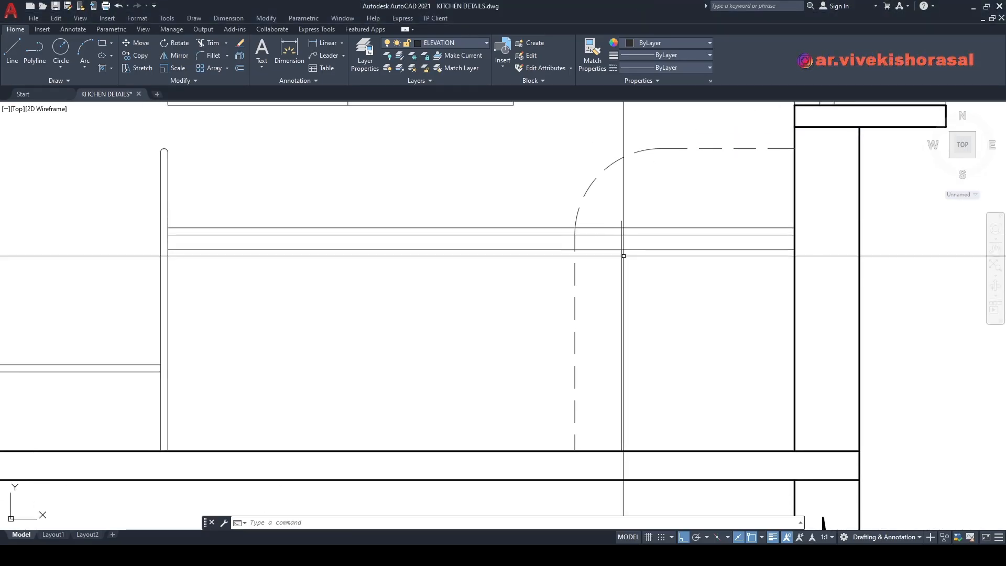
{"action": "scroll", "coordinate": [623, 256], "scroll_direction": "up", "scroll_amount": 3}
{"action": "type", "text": "tr"}
{"action": "key", "text": "Return"}
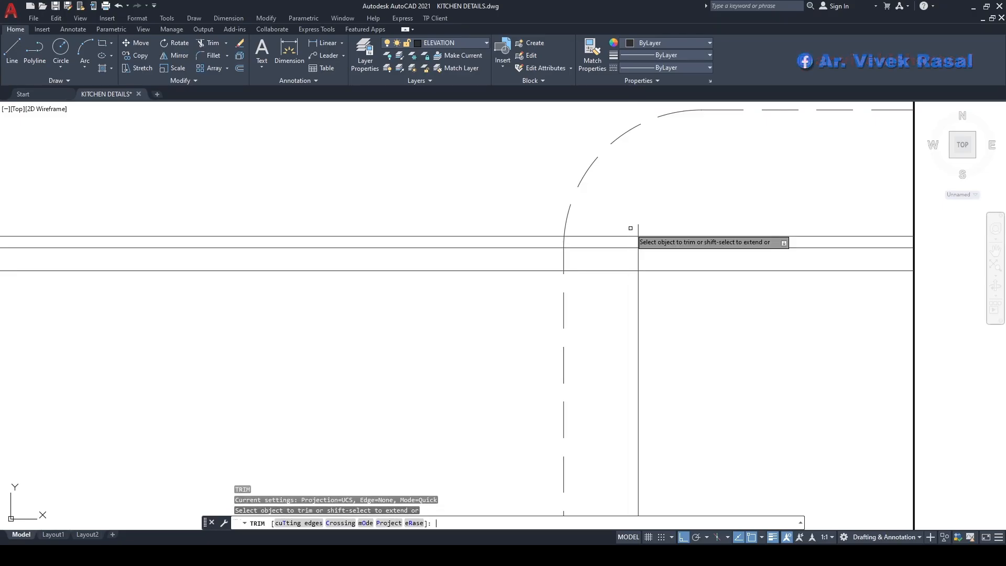
{"action": "scroll", "coordinate": [636, 229], "scroll_direction": "up", "scroll_amount": 4}
{"action": "left_click", "coordinate": [661, 224]}
{"action": "left_click", "coordinate": [628, 221]}
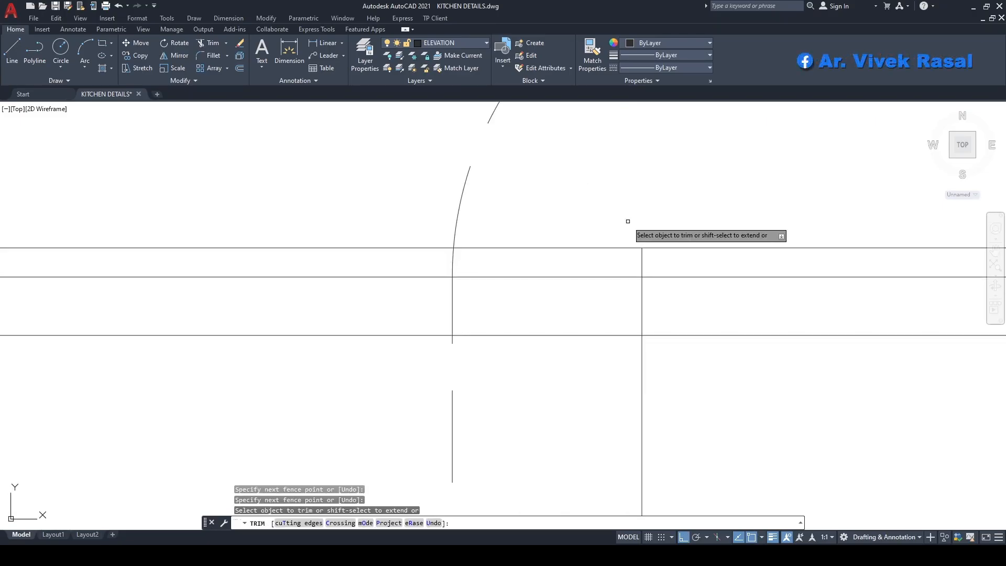
{"action": "scroll", "coordinate": [627, 222], "scroll_direction": "down", "scroll_amount": 3}
{"action": "key", "text": "Escape"}
{"action": "scroll", "coordinate": [612, 239], "scroll_direction": "up", "scroll_amount": 4}
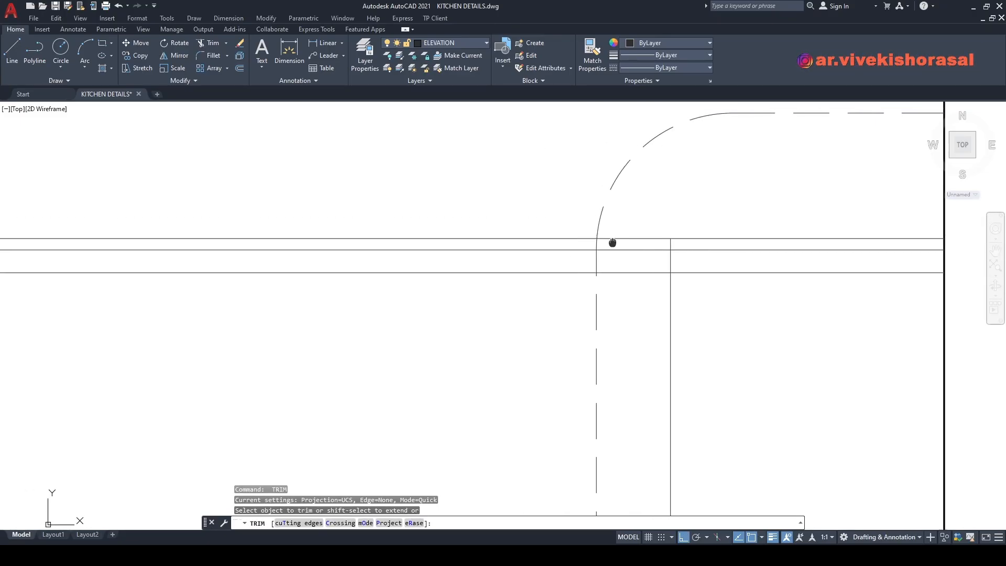
{"action": "key", "text": "Escape"}
{"action": "key", "text": "Escape"}
Step: Trim away the counter's uppermost horizontal line between the short vertical line and the right-hand wall
{"action": "mouse_move", "coordinate": [704, 278]}
{"action": "middle_mouse_down"}
{"action": "mouse_move", "coordinate": [658, 282]}
{"action": "mouse_move", "coordinate": [618, 255]}
{"action": "mouse_move", "coordinate": [598, 268]}
{"action": "middle_mouse_up"}
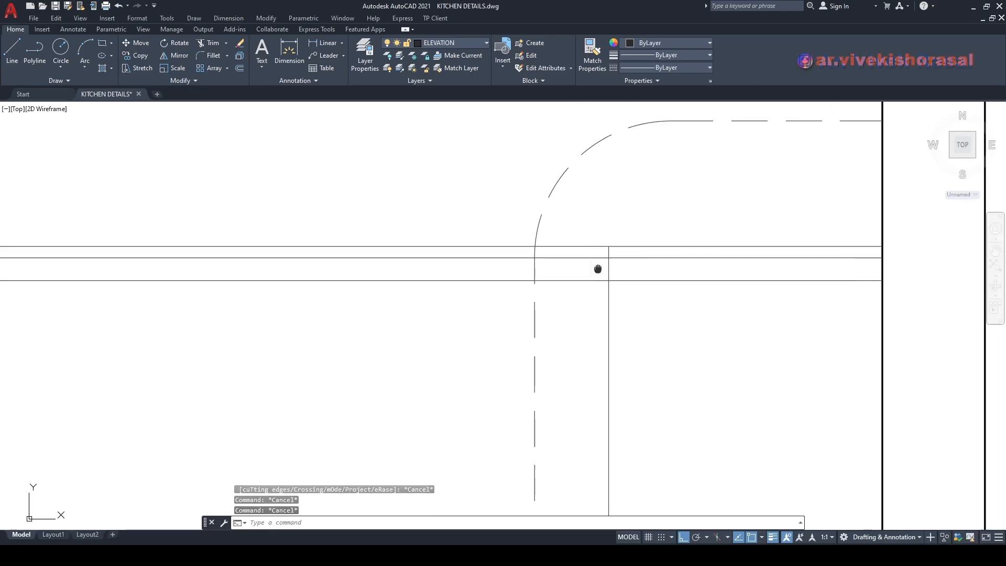
{"action": "type", "text": "tr"}
{"action": "key", "text": "space"}
{"action": "scroll", "coordinate": [645, 251], "scroll_direction": "up", "scroll_amount": 3}
{"action": "left_click", "coordinate": [642, 259]}
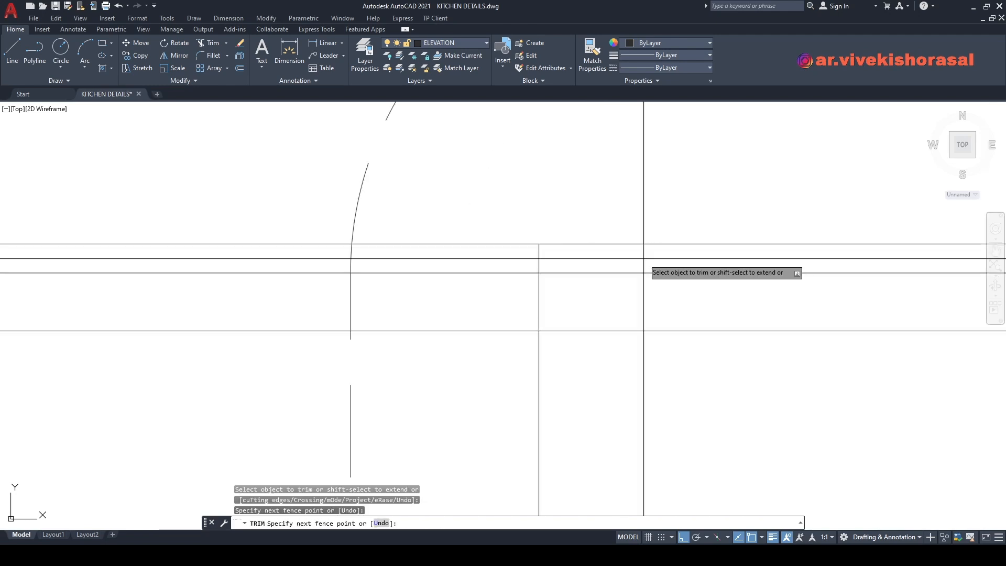
{"action": "left_click", "coordinate": [640, 219]}
{"action": "scroll", "coordinate": [636, 229], "scroll_direction": "down", "scroll_amount": 3}
{"action": "key", "text": "space"}
Step: Offset the short vertical line at the counter's end by 0.5 inch toward the right-hand wall
{"action": "type", "text": "o"}
{"action": "key", "text": "space"}
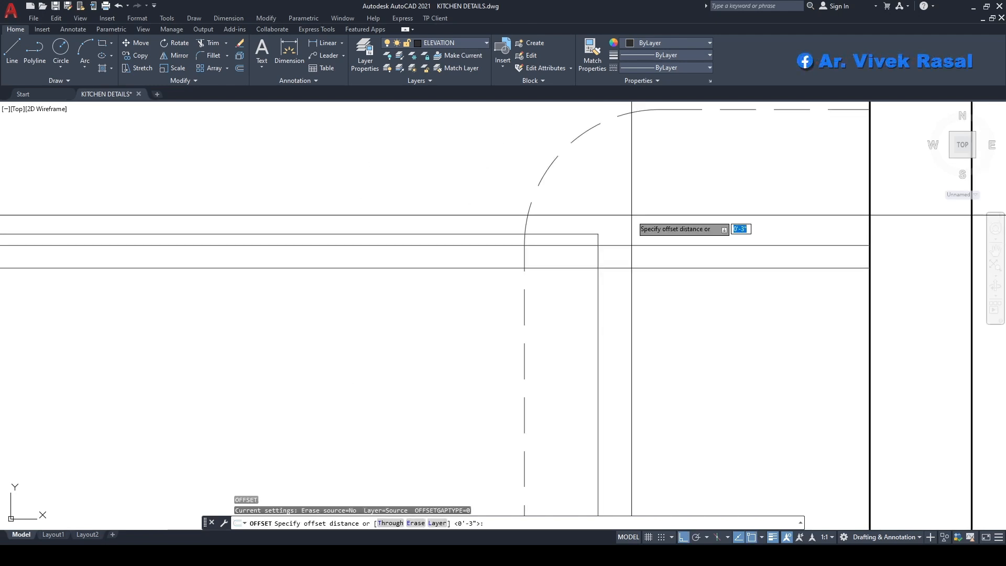
{"action": "key", "text": "space"}
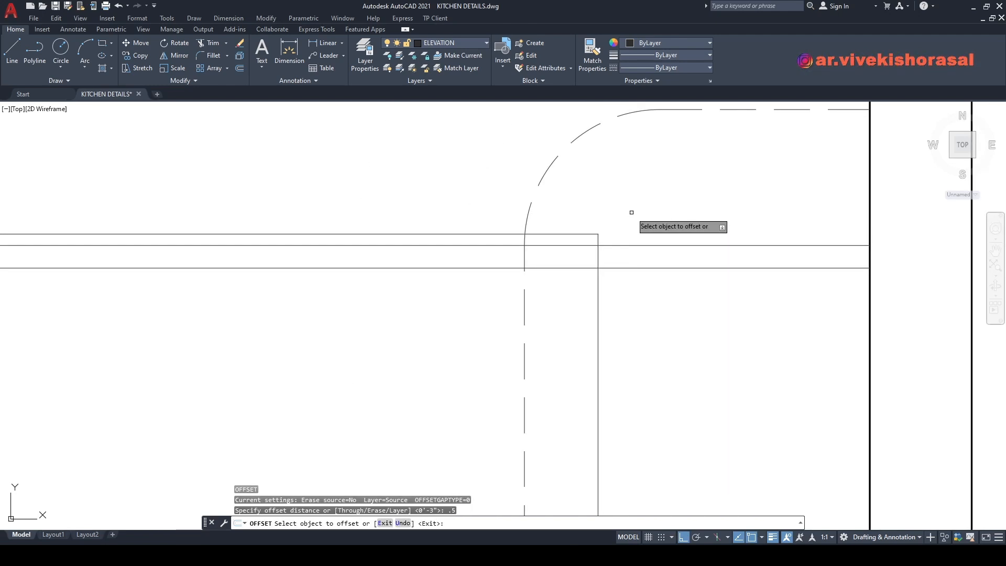
{"action": "scroll", "coordinate": [622, 222], "scroll_direction": "up", "scroll_amount": 3}
{"action": "left_click", "coordinate": [561, 271]}
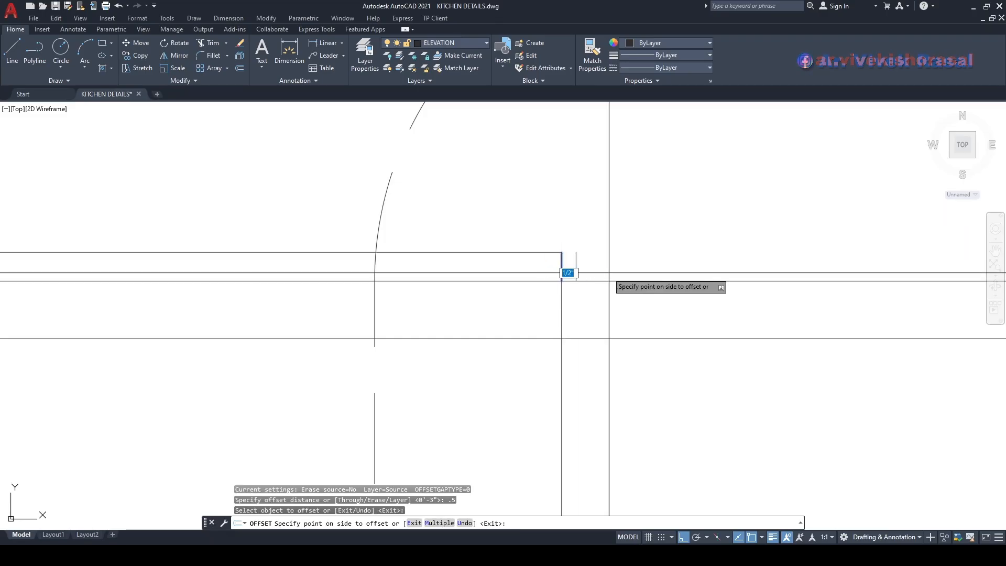
{"action": "left_click", "coordinate": [612, 275]}
{"action": "key", "text": "space"}
{"action": "middle_click_drag", "start_coordinate": [574, 308], "coordinate": [573, 285]}
{"action": "left_click", "coordinate": [572, 287]}
{"action": "left_click", "coordinate": [550, 286]}
{"action": "key", "text": "Escape"}
{"action": "key", "text": "Escape"}
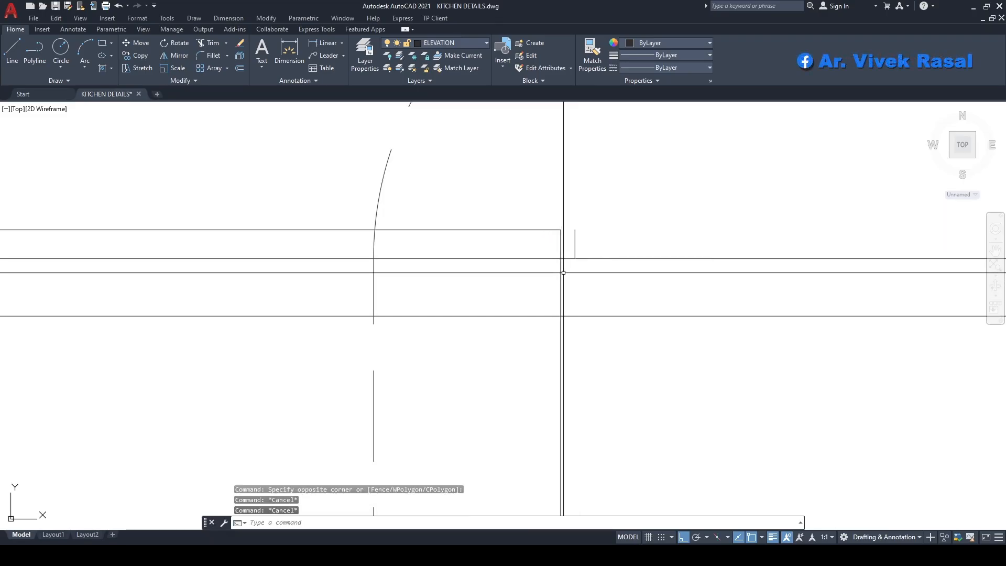
Step: Trim the long vertical line between the counter's middle and lower horizontal lines
{"action": "key", "text": "space"}
{"action": "left_click", "coordinate": [576, 290]}
{"action": "left_click", "coordinate": [549, 283]}
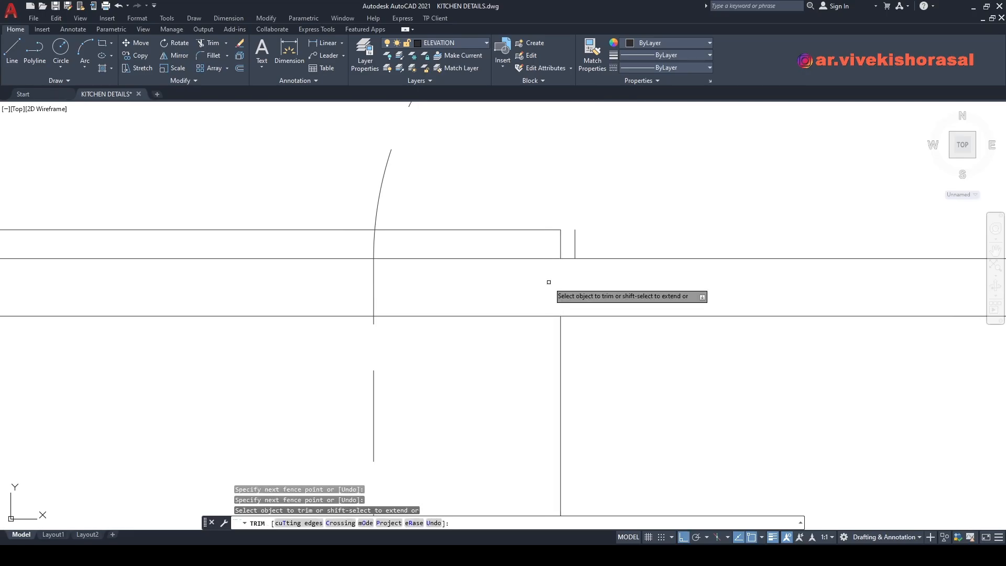
{"action": "key", "text": "space"}
Step: Extend both short vertical lines at the counter's end down to the lower horizontal line
{"action": "type", "text": "EXTEND"}
{"action": "left_click", "coordinate": [587, 253]}
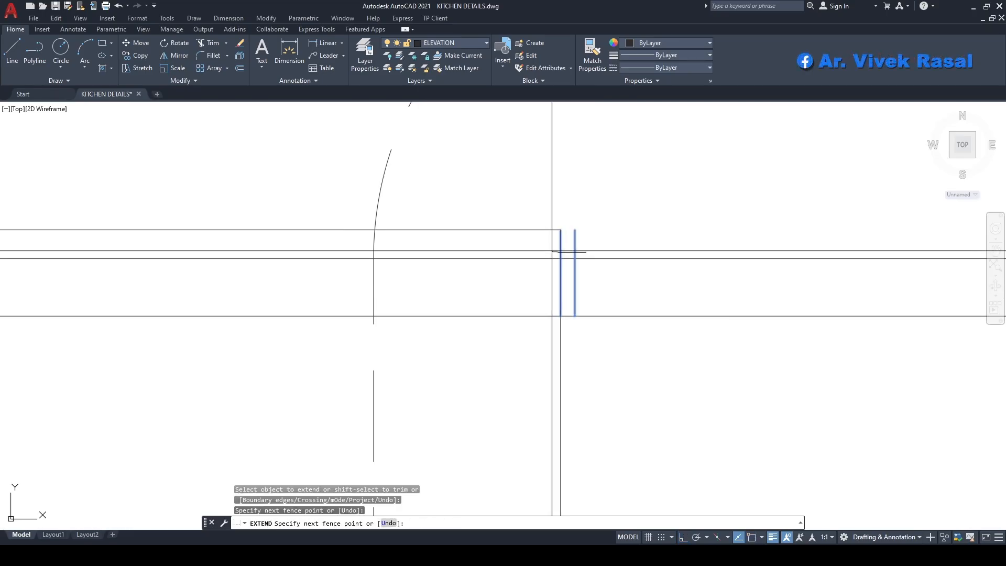
{"action": "left_click", "coordinate": [553, 251]}
{"action": "key", "text": "Return"}
{"action": "key", "text": "Return"}
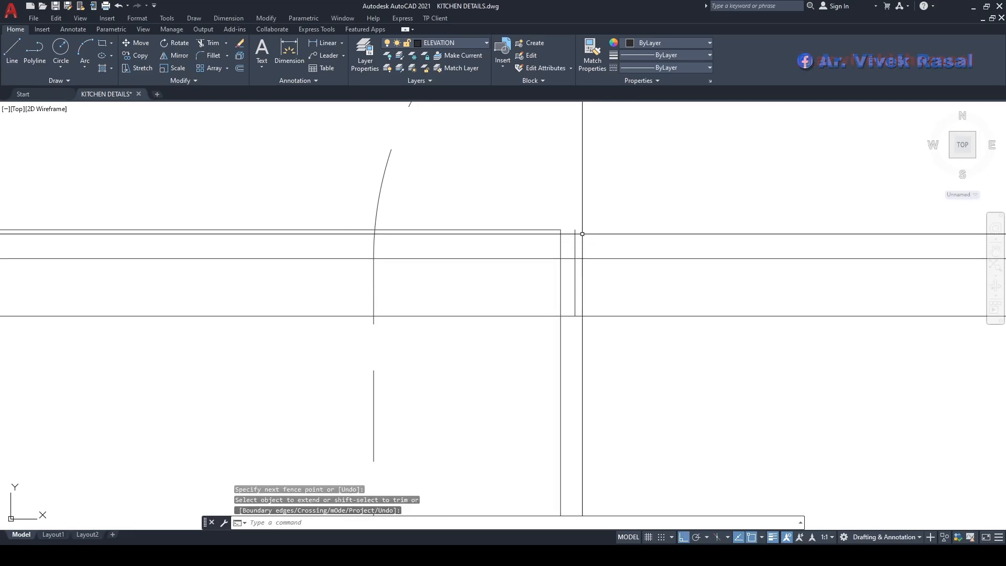
Step: Draw a circle centred midway between the tops of the two short vertical lines, its radius reaching the outer line
{"action": "type", "text": "c"}
{"action": "key", "text": "space"}
{"action": "scroll", "coordinate": [581, 230], "scroll_direction": "up", "scroll_amount": 3}
{"action": "right_click", "coordinate": [543, 209], "text": "shift"}
{"action": "left_click", "coordinate": [571, 234]}
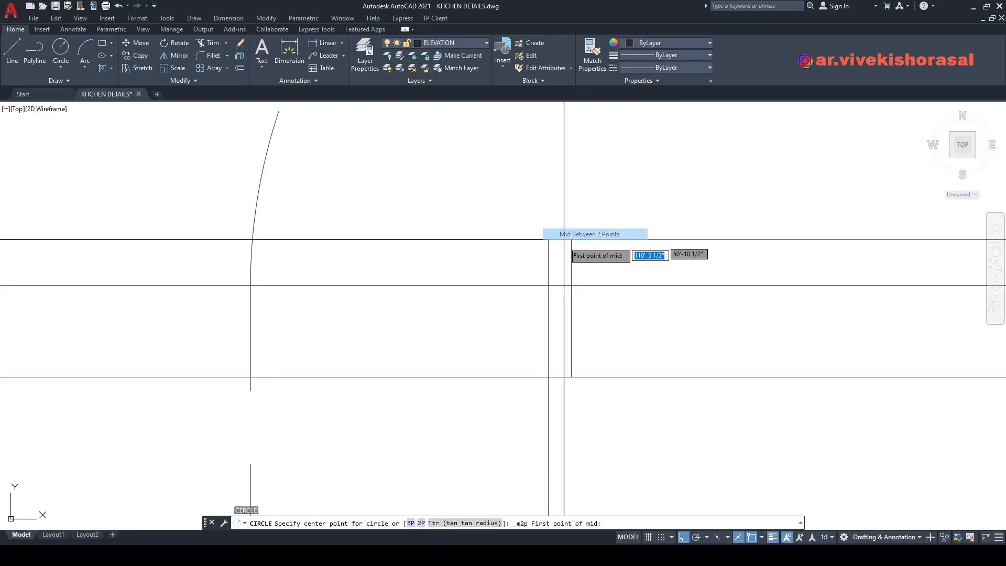
{"action": "scroll", "coordinate": [564, 246], "scroll_direction": "up", "scroll_amount": 2}
{"action": "left_click", "coordinate": [576, 227]}
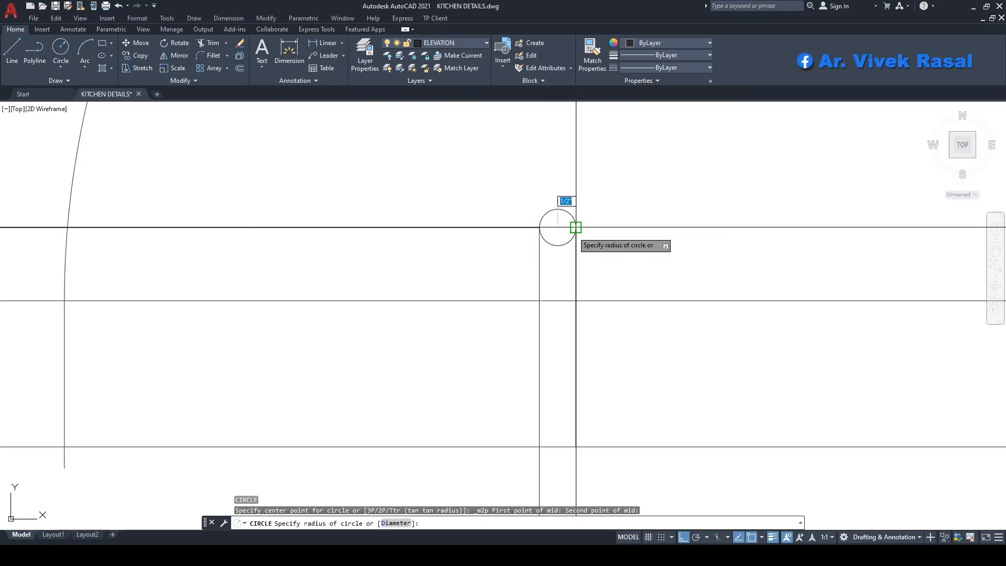
{"action": "left_click", "coordinate": [575, 227]}
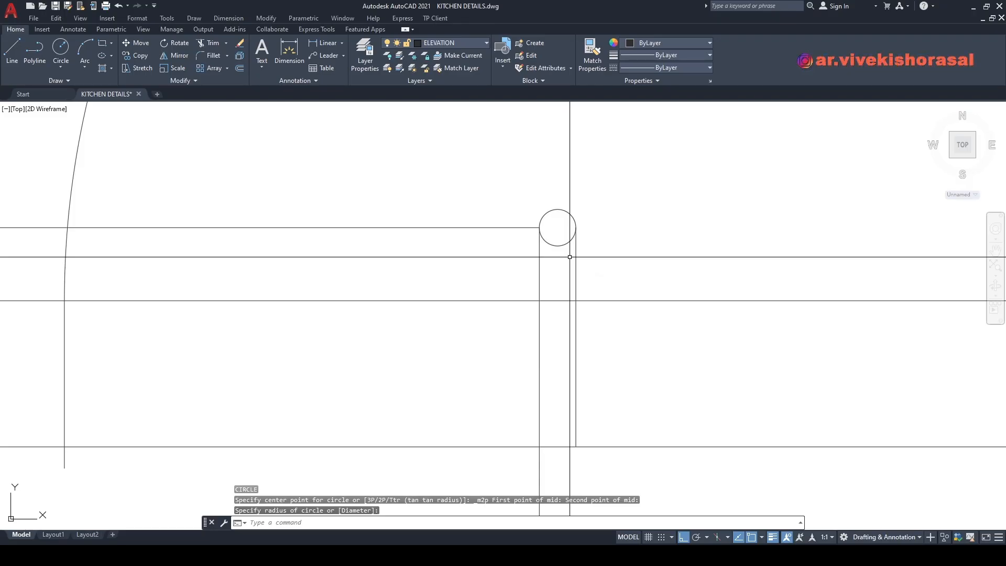
Step: Trim the lower half of the circle to leave a rounded cap joining the two vertical lines
{"action": "scroll", "coordinate": [570, 257], "scroll_direction": "up", "scroll_amount": 2}
{"action": "type", "text": "tr"}
{"action": "key", "text": "Return"}
{"action": "left_click_drag", "start_coordinate": [565, 243], "coordinate": [553, 211]}
{"action": "scroll", "coordinate": [552, 211], "scroll_direction": "up", "scroll_amount": 2}
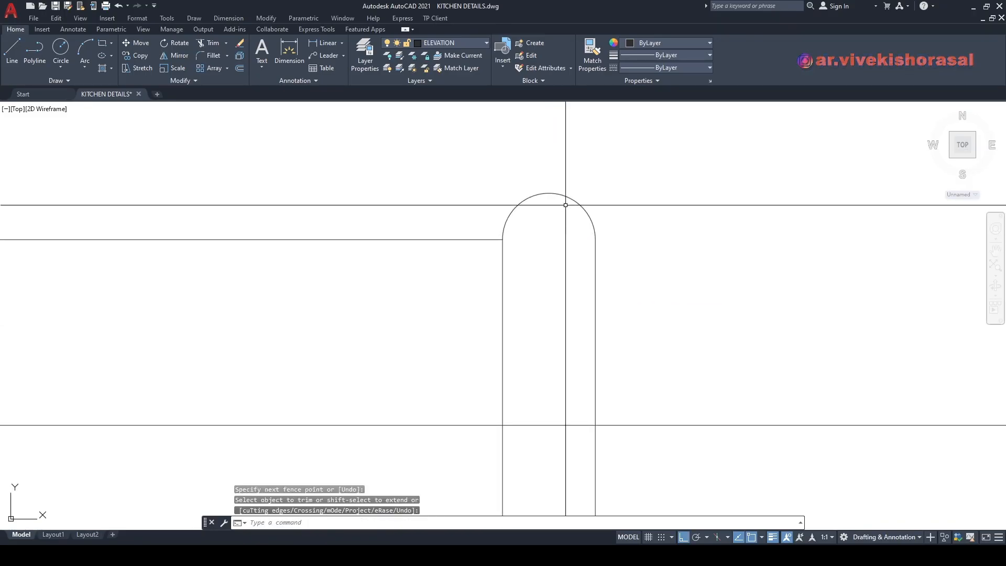
{"action": "key", "text": "Escape"}
{"action": "type", "text": "m"}
{"action": "key", "text": "Return"}
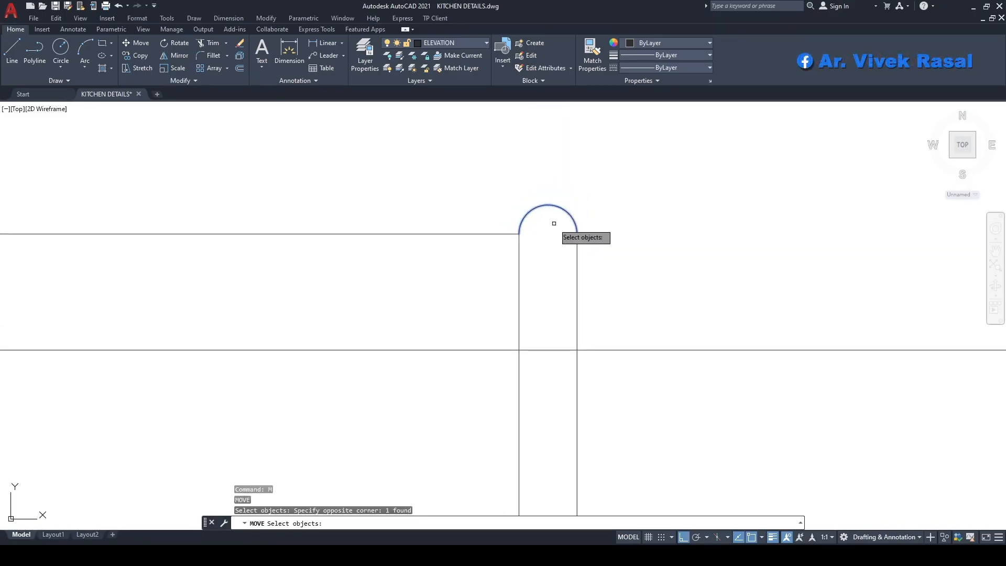
{"action": "key", "text": "Escape"}
Step: Stretch the rounded cap and both vertical lines down so the arc's top aligns with the counter's top line
{"action": "scroll", "coordinate": [546, 223], "scroll_direction": "down", "scroll_amount": 2}
{"action": "type", "text": "s"}
{"action": "key", "text": "Return"}
{"action": "left_click", "coordinate": [631, 186]}
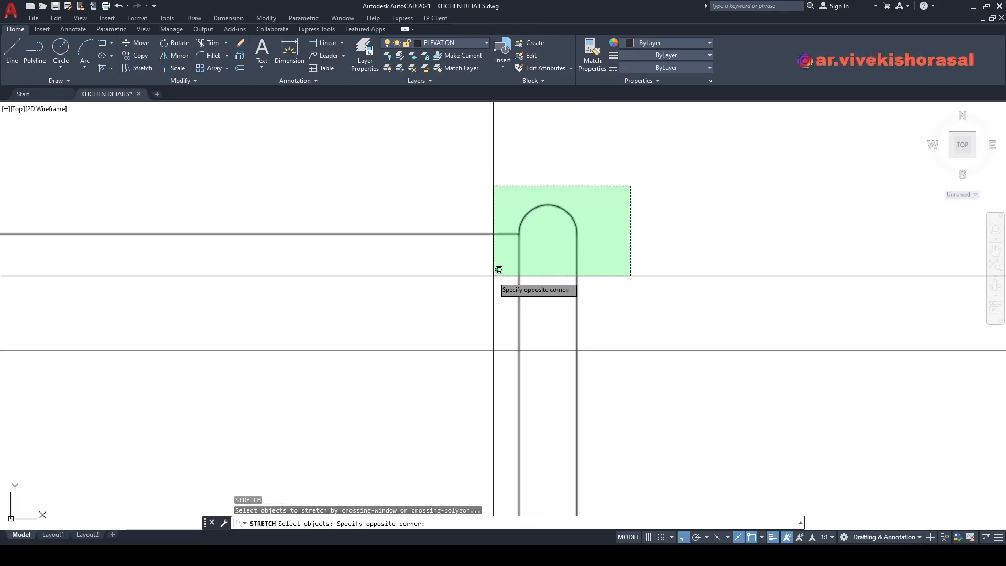
{"action": "left_click", "coordinate": [496, 269]}
{"action": "left_click", "coordinate": [492, 260], "text": "shift"}
{"action": "left_click", "coordinate": [485, 231], "text": "shift"}
{"action": "key", "text": "Return"}
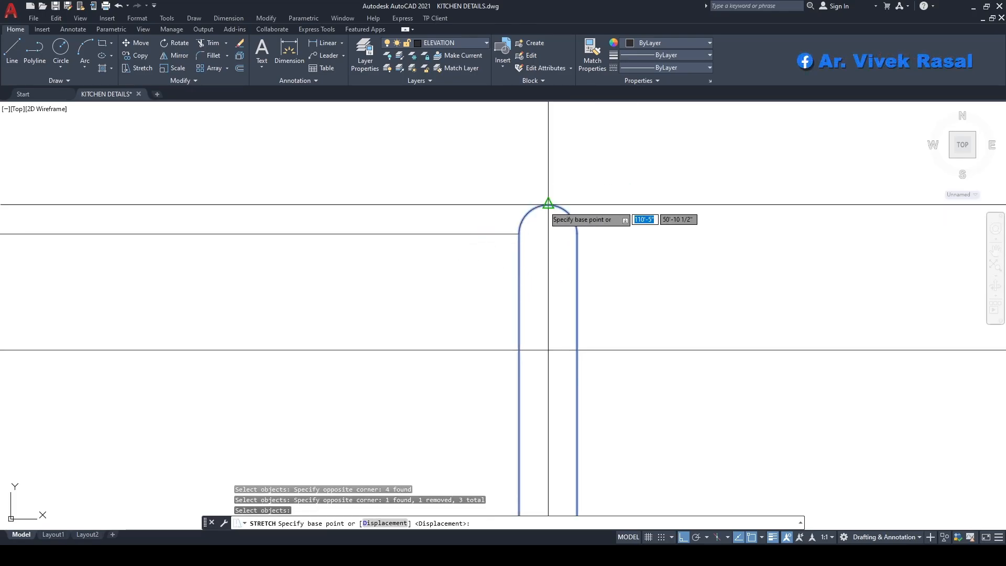
{"action": "left_click", "coordinate": [546, 210]}
{"action": "left_click", "coordinate": [547, 234]}
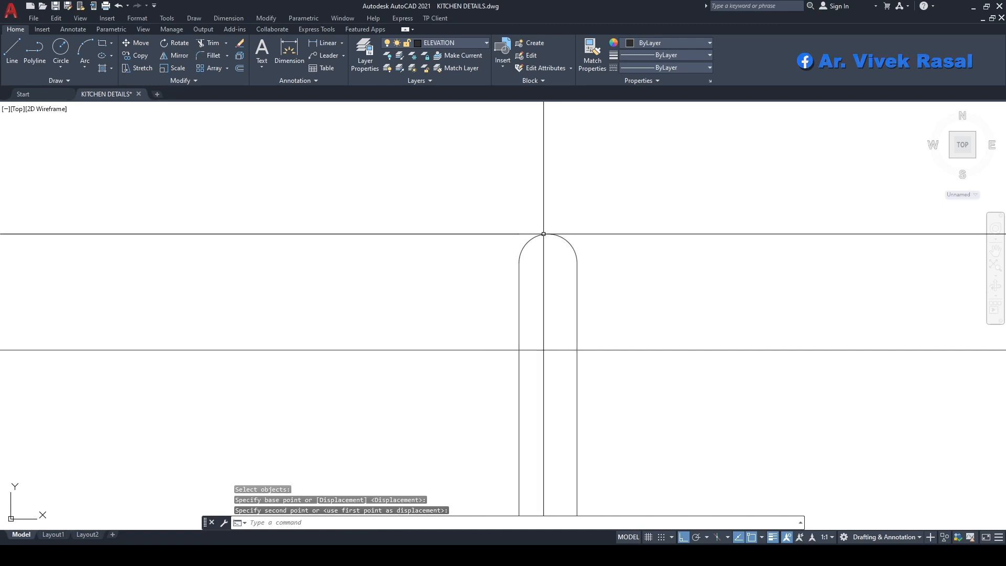
Step: Extend the counter's top line to the peak of the rounded cap
{"action": "key", "text": "Return"}
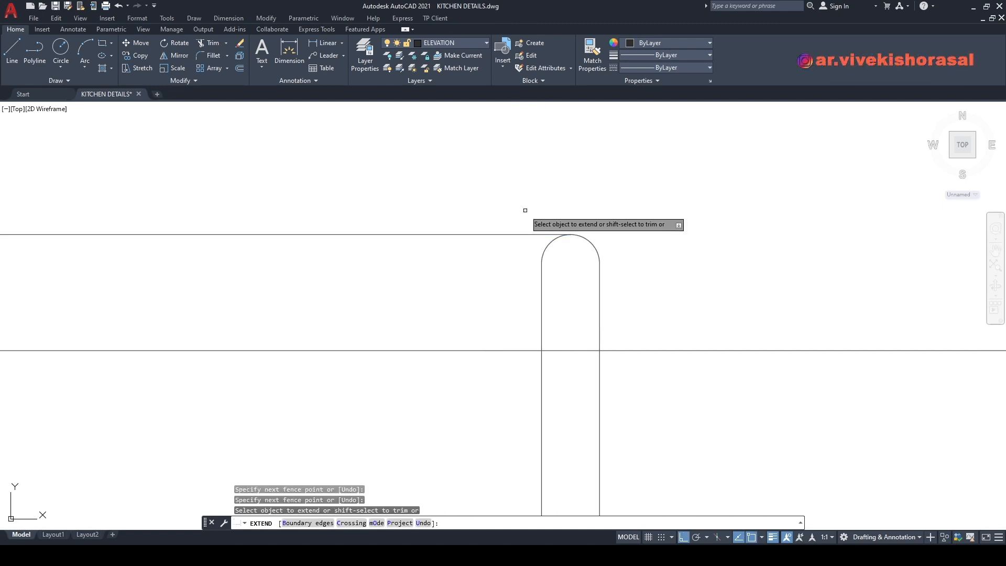
{"action": "scroll", "coordinate": [549, 250], "scroll_direction": "down", "scroll_amount": 3}
{"action": "scroll", "coordinate": [534, 226], "scroll_direction": "down", "scroll_amount": 2}
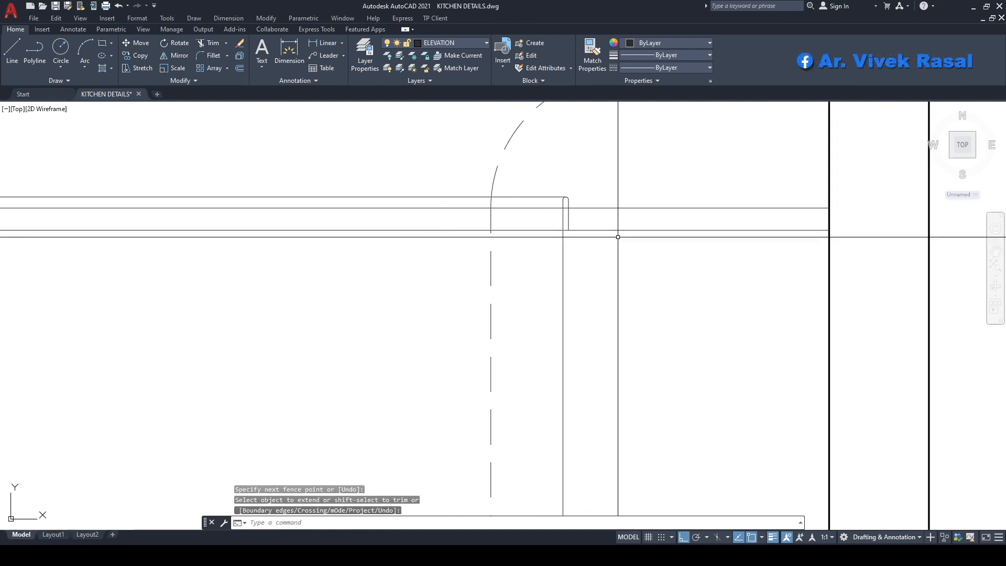
{"action": "middle_click_drag", "start_coordinate": [581, 223], "coordinate": [596, 232]}
{"action": "key", "text": "Escape"}
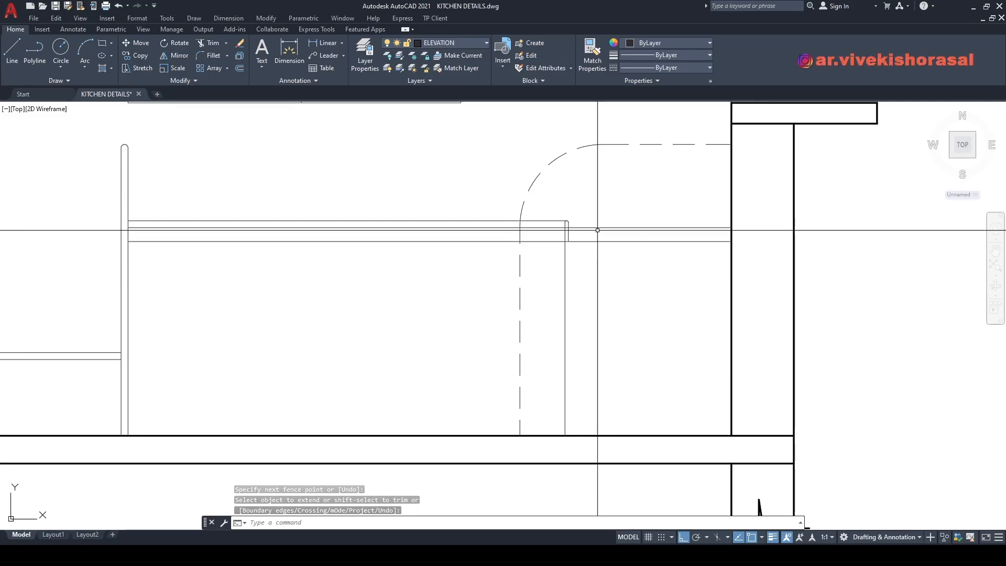
Step: Offset the counter's second horizontal line 0.5 inch downward
{"action": "type", "text": "o"}
{"action": "key", "text": "Return"}
{"action": "key", "text": "Return"}
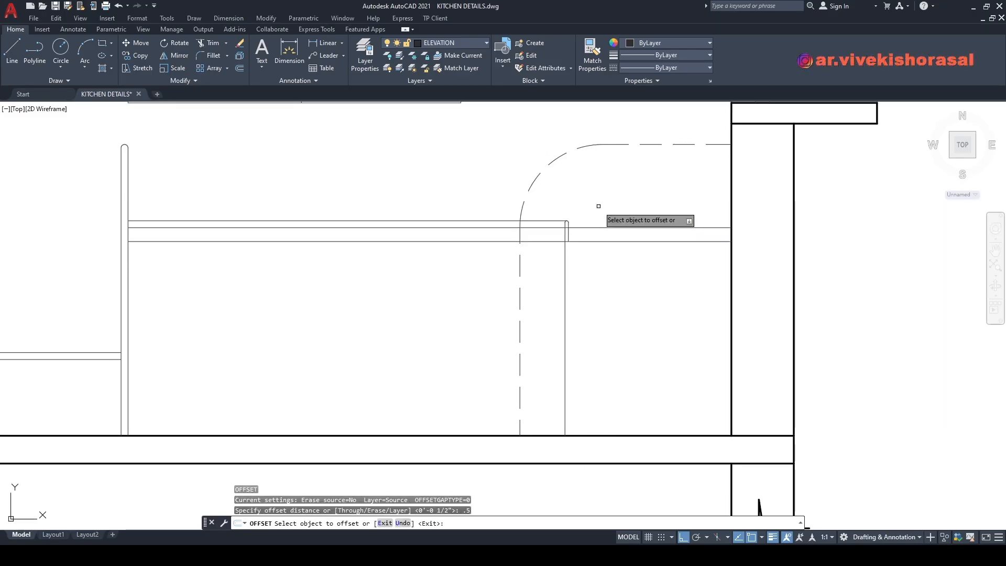
{"action": "scroll", "coordinate": [631, 223], "scroll_direction": "up", "scroll_amount": 2}
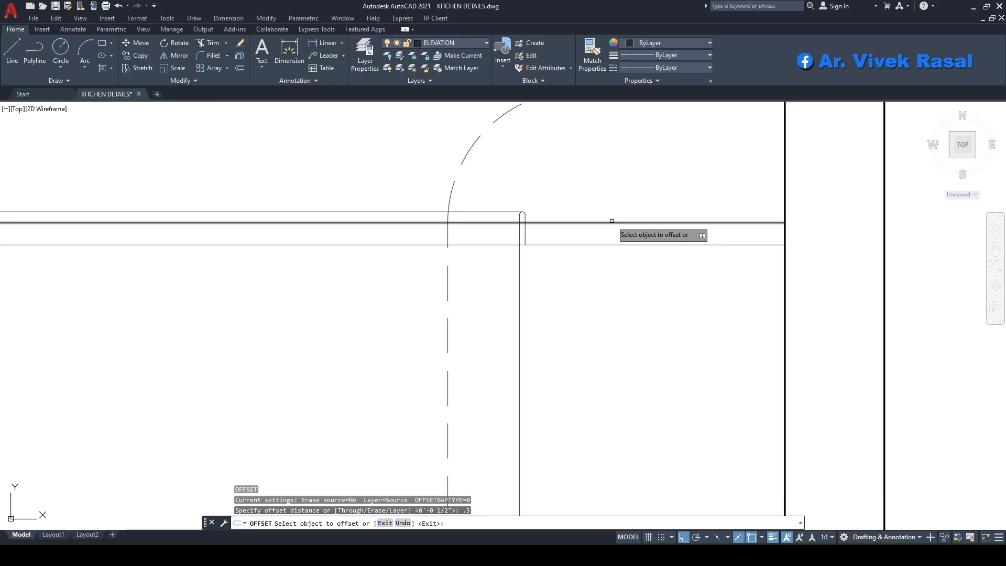
{"action": "left_click", "coordinate": [607, 222]}
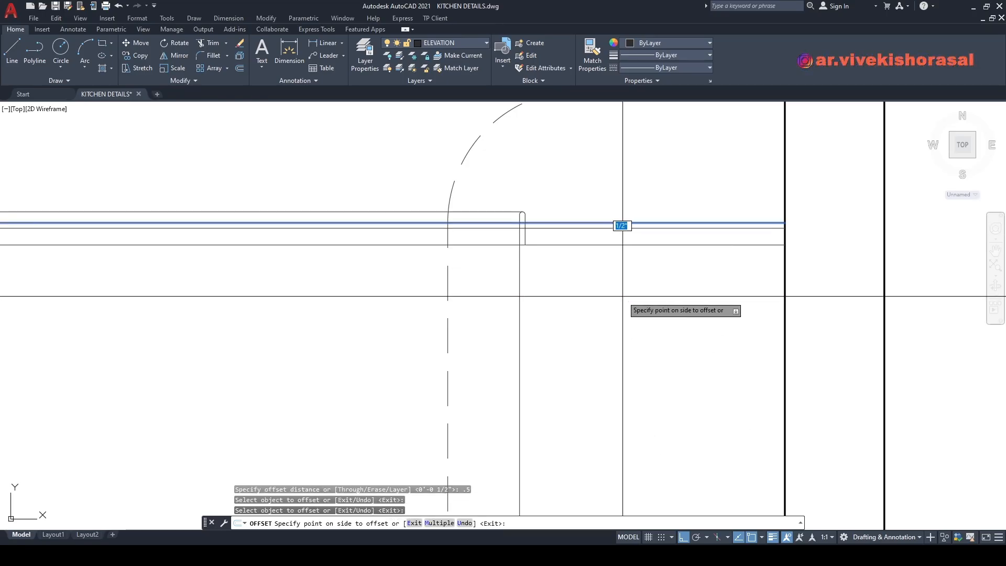
{"action": "left_click", "coordinate": [622, 225]}
{"action": "key", "text": "Return"}
Step: Trim the second horizontal line and its offset copy where they cross the rounded edge strip
{"action": "middle_click_drag", "start_coordinate": [553, 224], "coordinate": [583, 236]}
{"action": "type", "text": "T"}
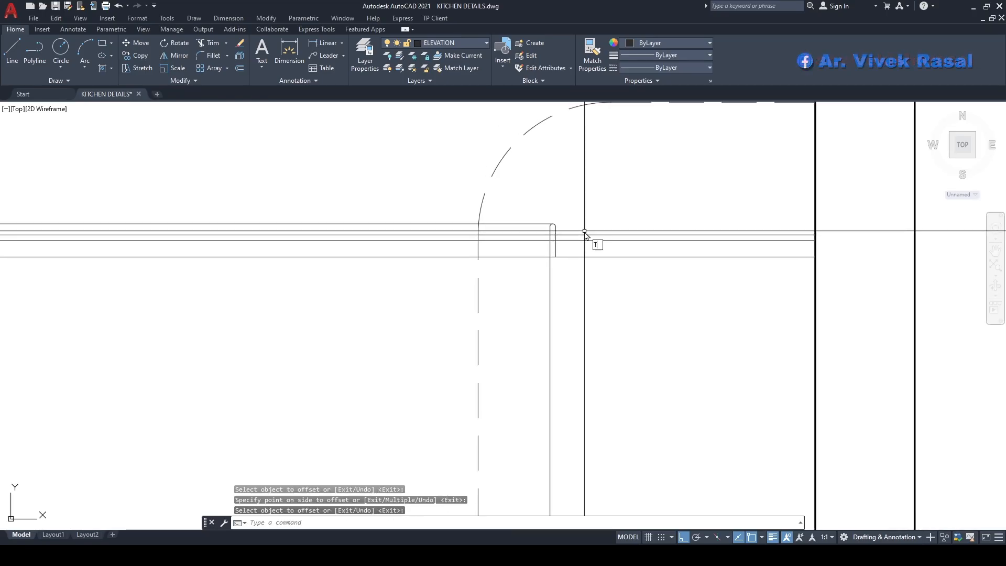
{"action": "type", "text": "R"}
{"action": "key", "text": "Return"}
{"action": "scroll", "coordinate": [536, 240], "scroll_direction": "up", "scroll_amount": 6}
{"action": "left_click_drag", "start_coordinate": [628, 183], "coordinate": [628, 182]}
{"action": "key", "text": "Return"}
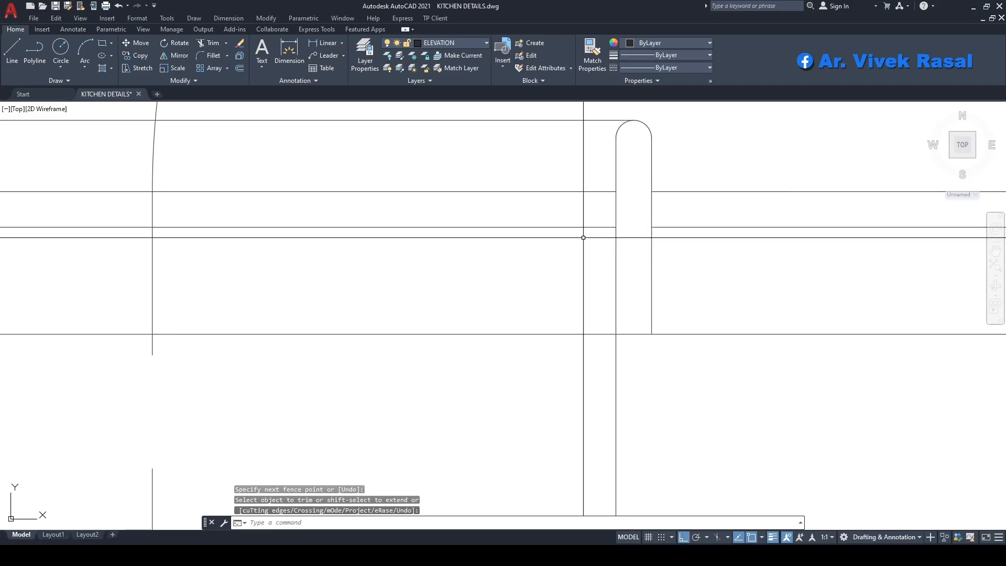
Step: Erase the offset line's leftover segment on the dashed-outline side of the rounded edge strip
{"action": "left_click_drag", "start_coordinate": [584, 237], "coordinate": [549, 199]}
{"action": "scroll", "coordinate": [543, 206], "scroll_direction": "down", "scroll_amount": 2}
{"action": "type", "text": "E"}
{"action": "key", "text": "Return"}
Step: Measure the rounded edge strip's height from the arc's peak to the lower counter line with a linear dimension
{"action": "scroll", "coordinate": [558, 220], "scroll_direction": "down", "scroll_amount": 4}
{"action": "mouse_move", "coordinate": [605, 225]}
{"action": "middle_mouse_down"}
{"action": "mouse_move", "coordinate": [496, 223]}
{"action": "mouse_move", "coordinate": [608, 249]}
{"action": "mouse_move", "coordinate": [743, 209]}
{"action": "mouse_move", "coordinate": [665, 214]}
{"action": "middle_mouse_up"}
{"action": "scroll", "coordinate": [510, 219], "scroll_direction": "down", "scroll_amount": 2}
{"action": "scroll", "coordinate": [664, 247], "scroll_direction": "down", "scroll_amount": 2}
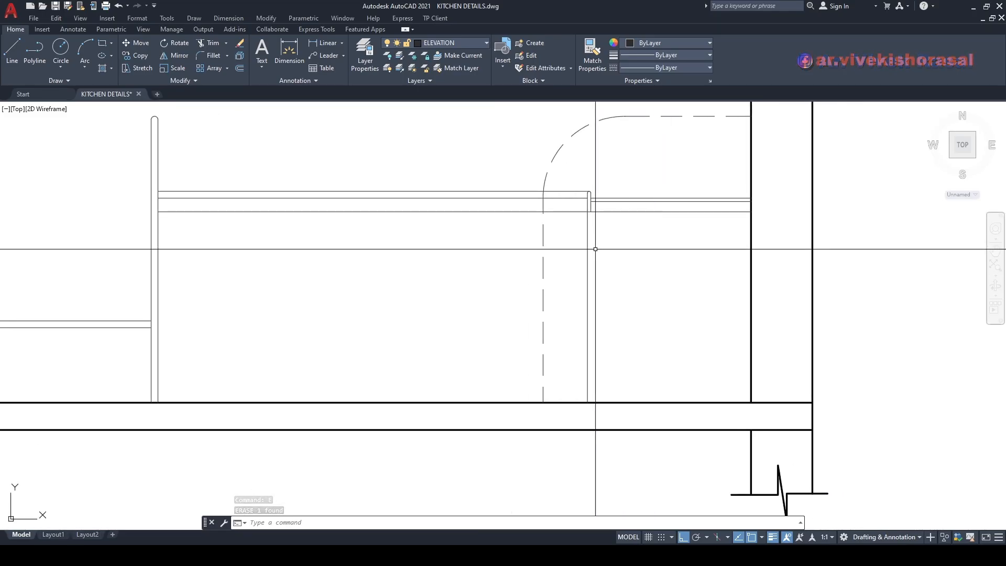
{"action": "middle_click_drag", "start_coordinate": [594, 248], "coordinate": [589, 236]}
{"action": "type", "text": "D"}
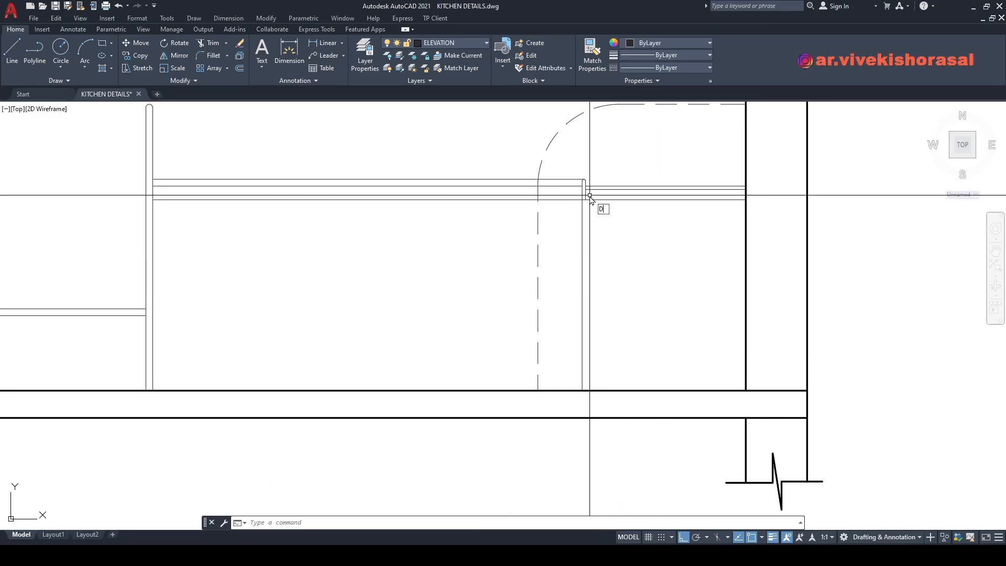
{"action": "type", "text": "IMLI"}
{"action": "key", "text": "Return"}
{"action": "scroll", "coordinate": [590, 195], "scroll_direction": "up", "scroll_amount": 8}
{"action": "left_click", "coordinate": [539, 156]}
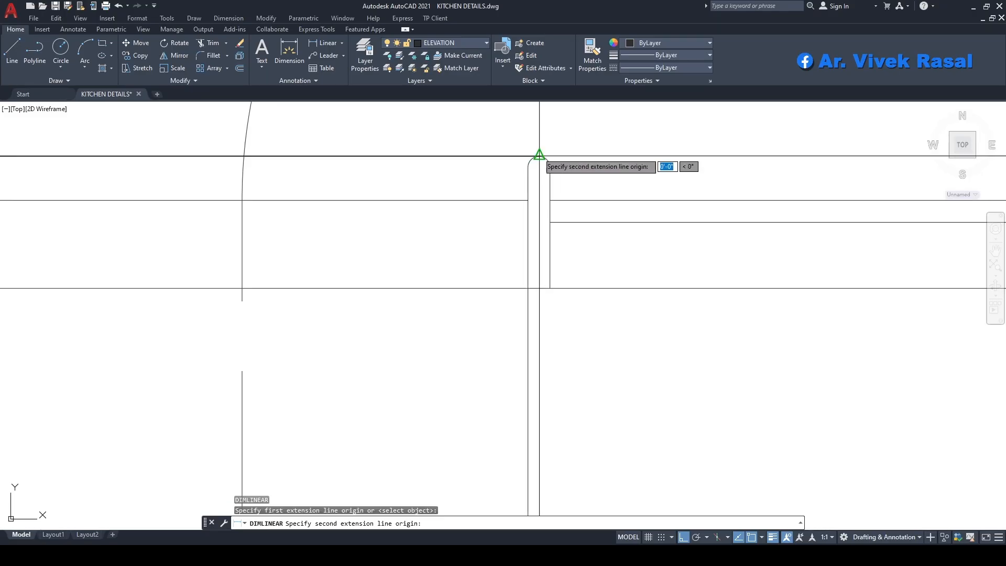
{"action": "left_click", "coordinate": [539, 288]}
{"action": "scroll", "coordinate": [613, 252], "scroll_direction": "down", "scroll_amount": 8}
{"action": "key", "text": "Escape"}
{"action": "key", "text": "Escape"}
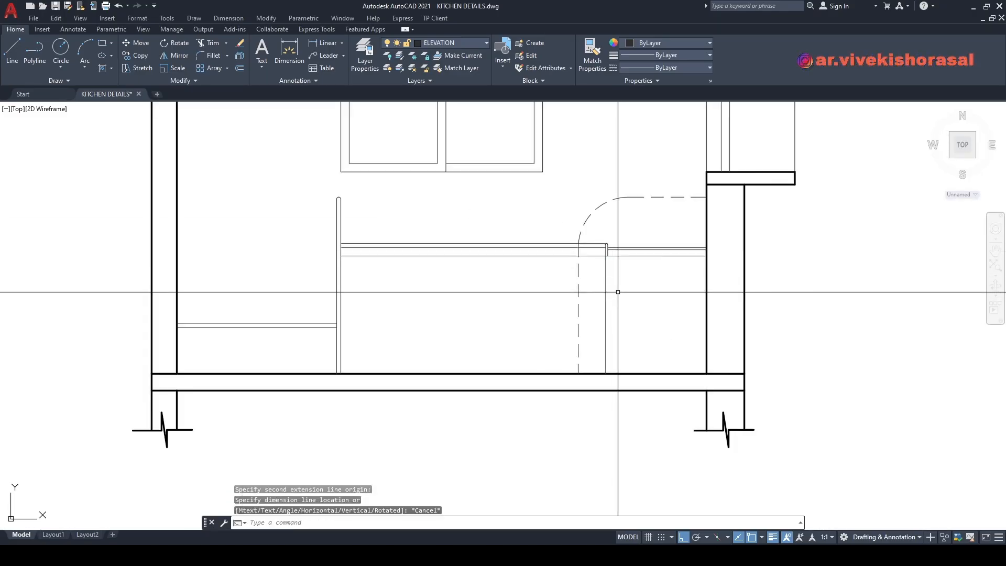
Step: Stretch the counter's bottom line and the adjoining lower end of the edge strip 1 inch upward
{"action": "type", "text": "S"}
{"action": "key", "text": "Return"}
{"action": "scroll", "coordinate": [671, 243], "scroll_direction": "up", "scroll_amount": 7}
{"action": "left_click", "coordinate": [813, 302]}
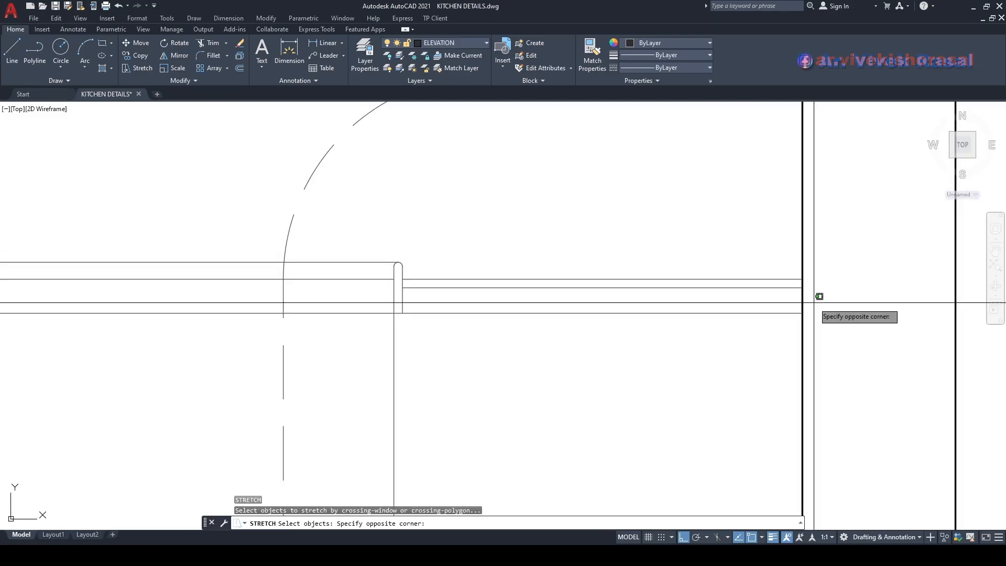
{"action": "scroll", "coordinate": [813, 302], "scroll_direction": "down", "scroll_amount": 7}
{"action": "left_click", "coordinate": [515, 342]}
{"action": "key", "text": "Return"}
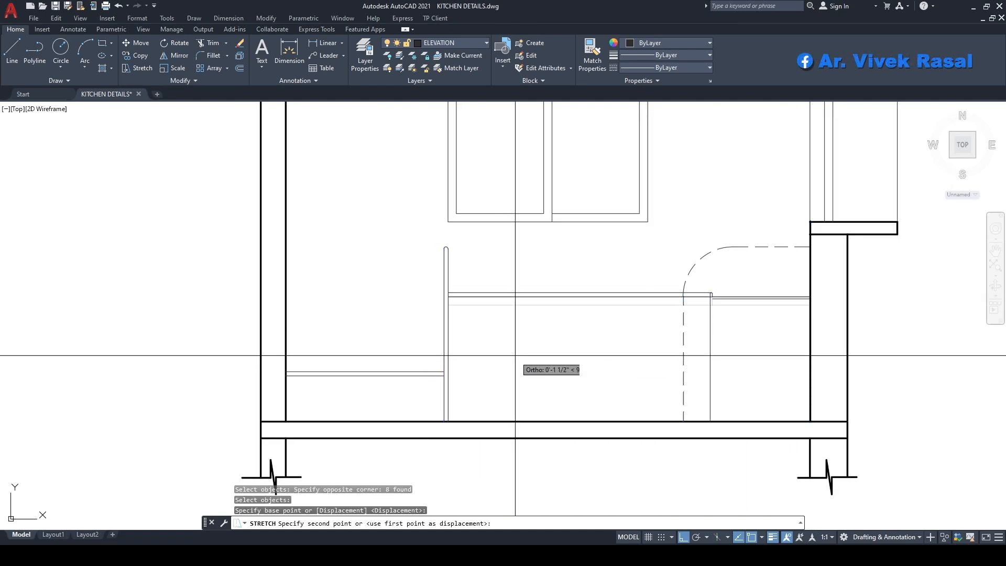
{"action": "left_click", "coordinate": [515, 355]}
{"action": "type", "text": "1"}
{"action": "key", "text": "Return"}
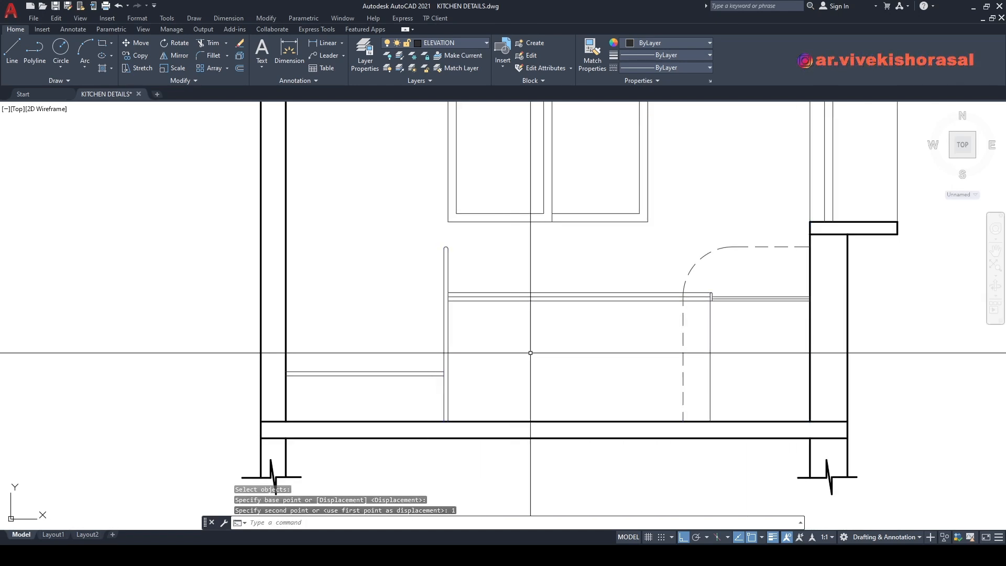
Step: Match the counter's middle horizontal line to the dashed outline's properties
{"action": "scroll", "coordinate": [724, 331], "scroll_direction": "up", "scroll_amount": 6}
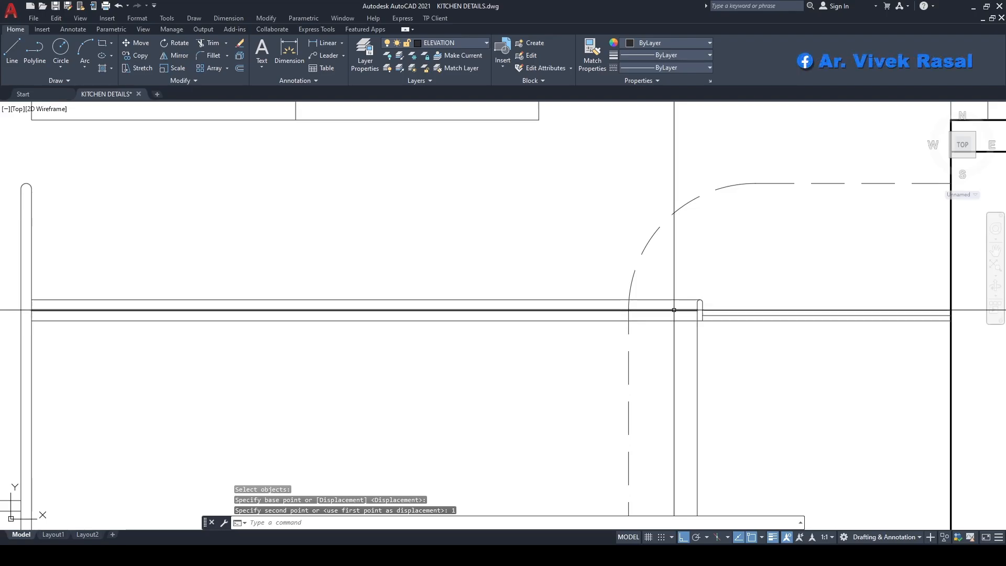
{"action": "left_click", "coordinate": [674, 310]}
{"action": "key", "text": "Escape"}
{"action": "key", "text": "Escape"}
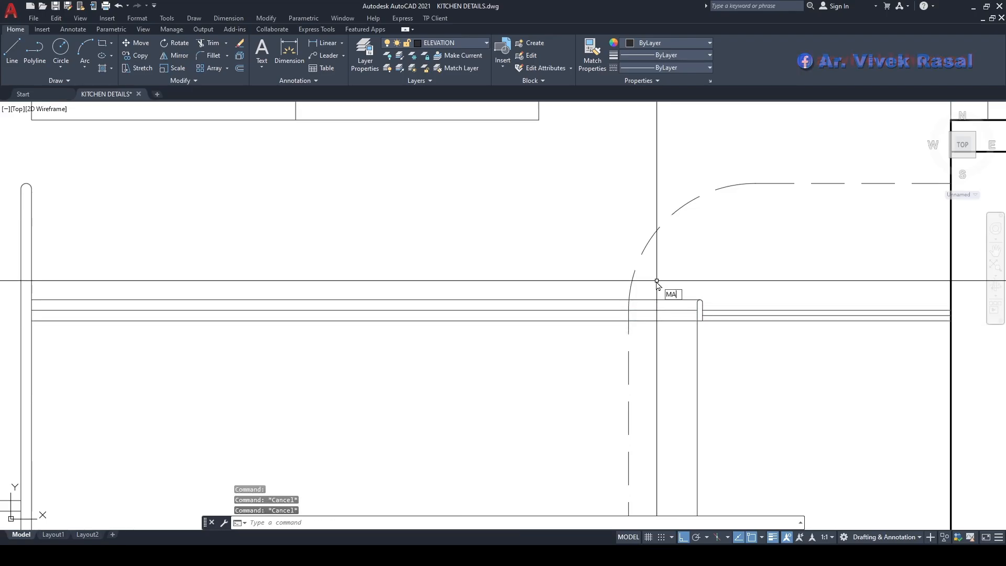
{"action": "type", "text": "MA"}
{"action": "key", "text": "Return"}
{"action": "left_click", "coordinate": [656, 231]}
{"action": "scroll", "coordinate": [660, 317], "scroll_direction": "up", "scroll_amount": 4}
{"action": "left_click", "coordinate": [659, 316]}
{"action": "left_click", "coordinate": [642, 287]}
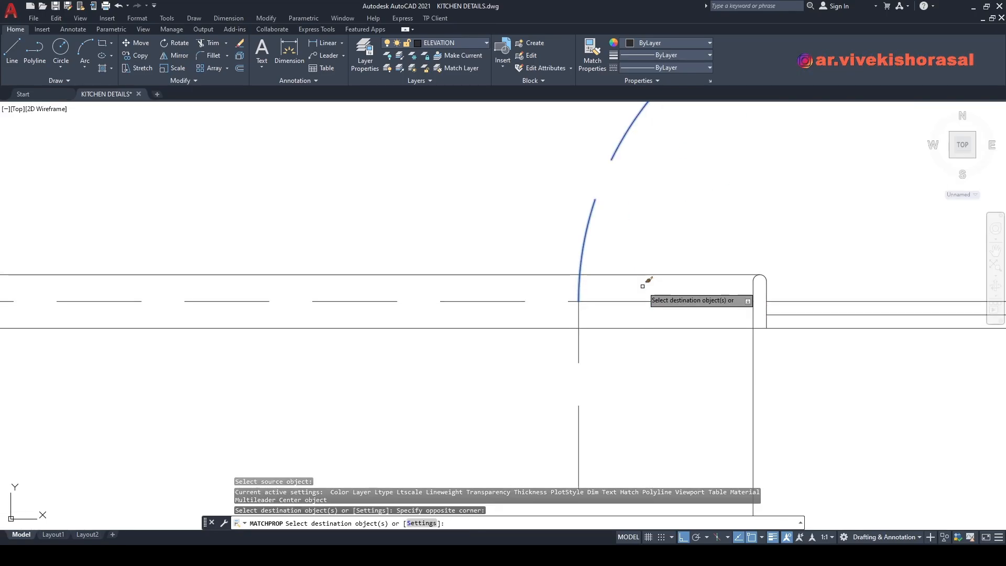
{"action": "key", "text": "Return"}
{"action": "scroll", "coordinate": [644, 291], "scroll_direction": "down", "scroll_amount": 6}
{"action": "middle_click_drag", "start_coordinate": [642, 313], "coordinate": [613, 311]}
{"action": "scroll", "coordinate": [623, 293], "scroll_direction": "up", "scroll_amount": 2}
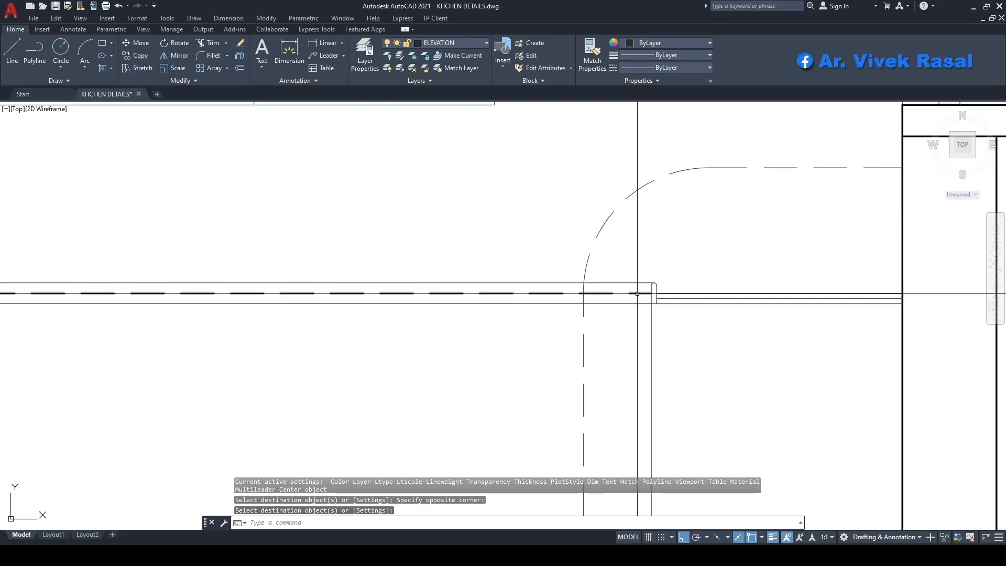
{"action": "key", "text": "Return"}
{"action": "left_click", "coordinate": [638, 294]}
{"action": "scroll", "coordinate": [637, 293], "scroll_direction": "down", "scroll_amount": 3}
{"action": "key", "text": "Escape"}
Step: Measure the counter's height from the rounded edge strip down to the floor with a linear dimension
{"action": "type", "text": "D"}
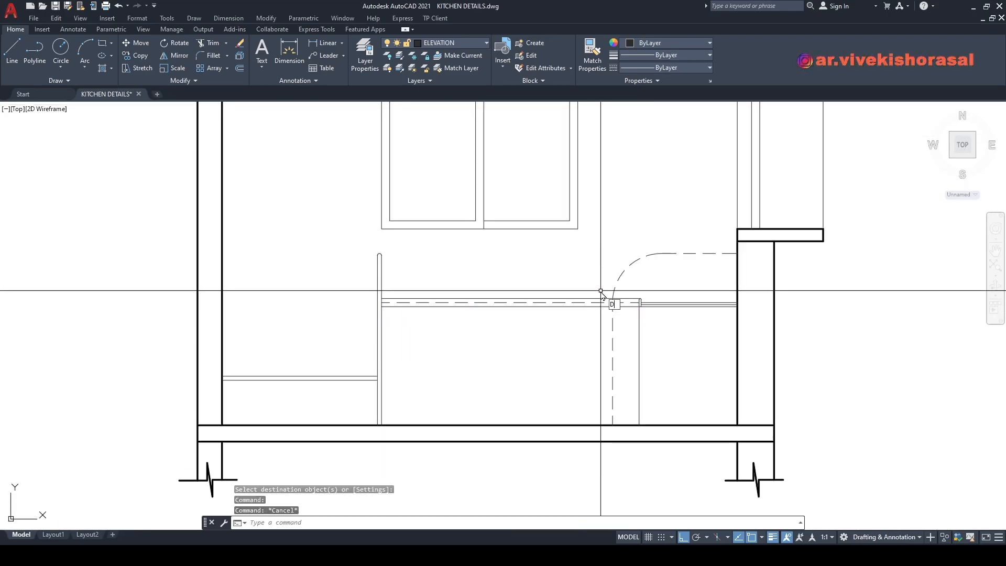
{"action": "type", "text": "IMLI"}
{"action": "key", "text": "Return"}
{"action": "scroll", "coordinate": [629, 296], "scroll_direction": "up", "scroll_amount": 3}
{"action": "left_click", "coordinate": [640, 300]}
{"action": "scroll", "coordinate": [619, 416], "scroll_direction": "down", "scroll_amount": 3}
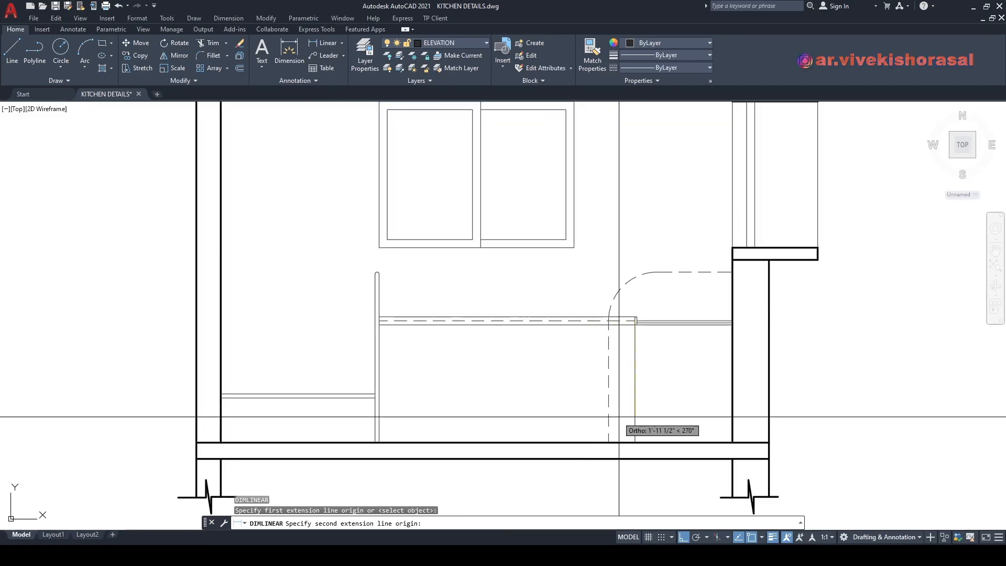
{"action": "scroll", "coordinate": [618, 416], "scroll_direction": "up", "scroll_amount": 3}
{"action": "left_click", "coordinate": [636, 441]}
{"action": "key", "text": "Escape"}
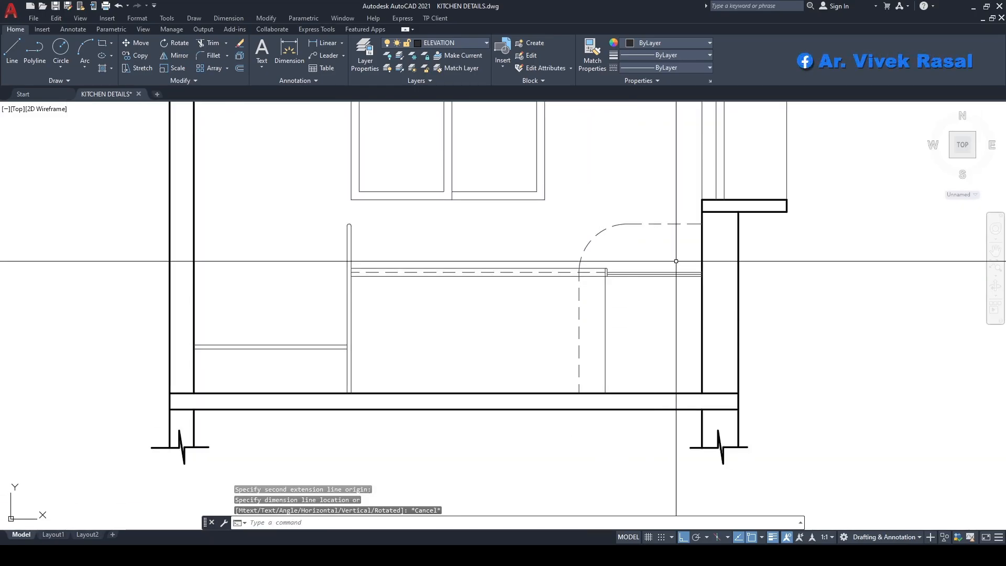
Step: Assign the lower slab section's upper two lines and the rounded edge strip's outline to layer 0
{"action": "scroll", "coordinate": [608, 283], "scroll_direction": "up", "scroll_amount": 6}
{"action": "middle_click_drag", "start_coordinate": [541, 286], "coordinate": [569, 295]}
{"action": "scroll", "coordinate": [561, 300], "scroll_direction": "up", "scroll_amount": 2}
{"action": "left_click", "coordinate": [571, 303]}
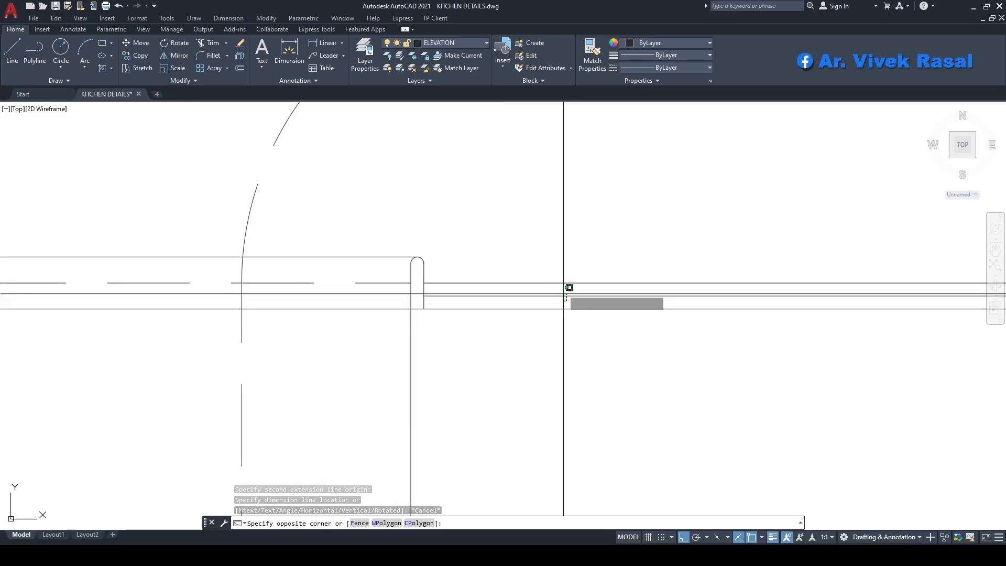
{"action": "left_click", "coordinate": [542, 269]}
{"action": "middle_click_drag", "start_coordinate": [485, 242], "coordinate": [545, 250]}
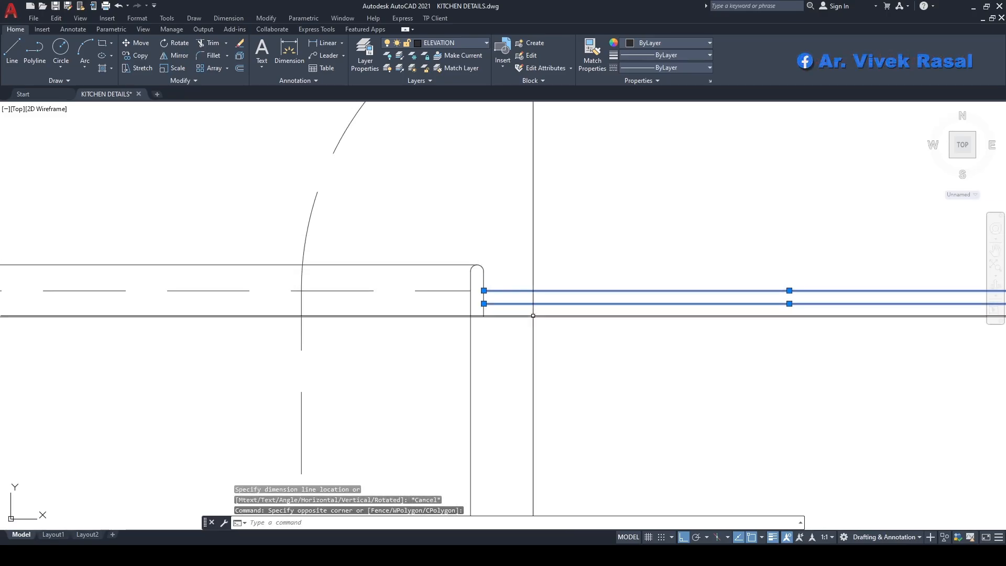
{"action": "left_click", "coordinate": [455, 238]}
{"action": "left_click", "coordinate": [517, 351]}
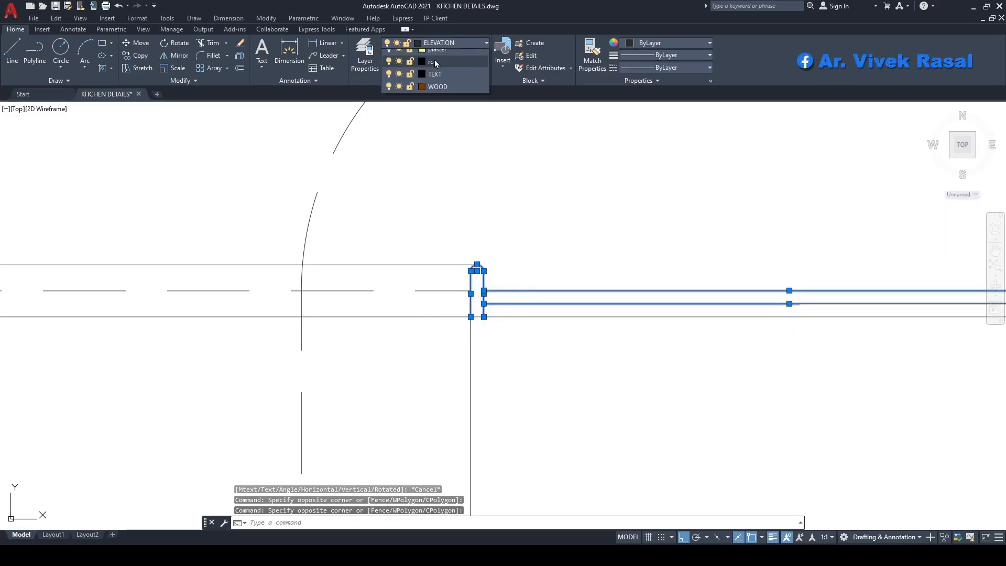
{"action": "left_click", "coordinate": [435, 62]}
{"action": "key", "text": "Escape"}
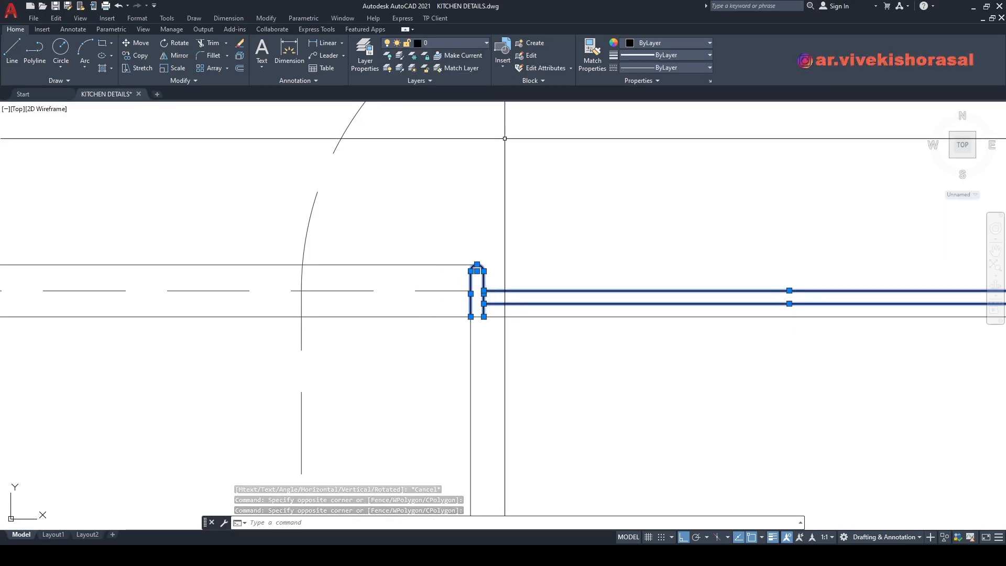
{"action": "key", "text": "Escape"}
{"action": "scroll", "coordinate": [524, 137], "scroll_direction": "down", "scroll_amount": 2}
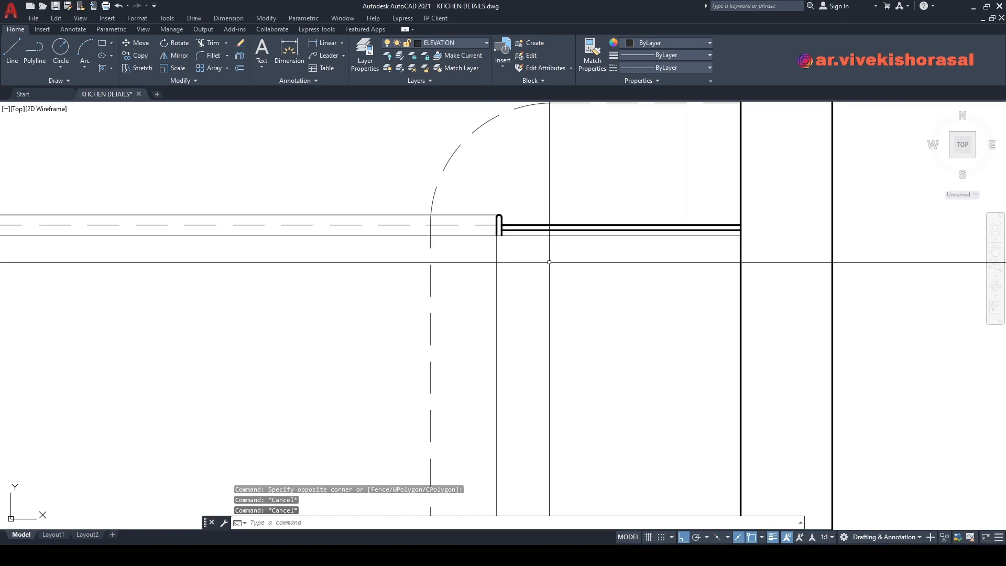
{"action": "mouse_move", "coordinate": [549, 262]}
{"action": "middle_mouse_down"}
{"action": "mouse_move", "coordinate": [568, 280]}
{"action": "mouse_move", "coordinate": [596, 286]}
{"action": "middle_mouse_up"}
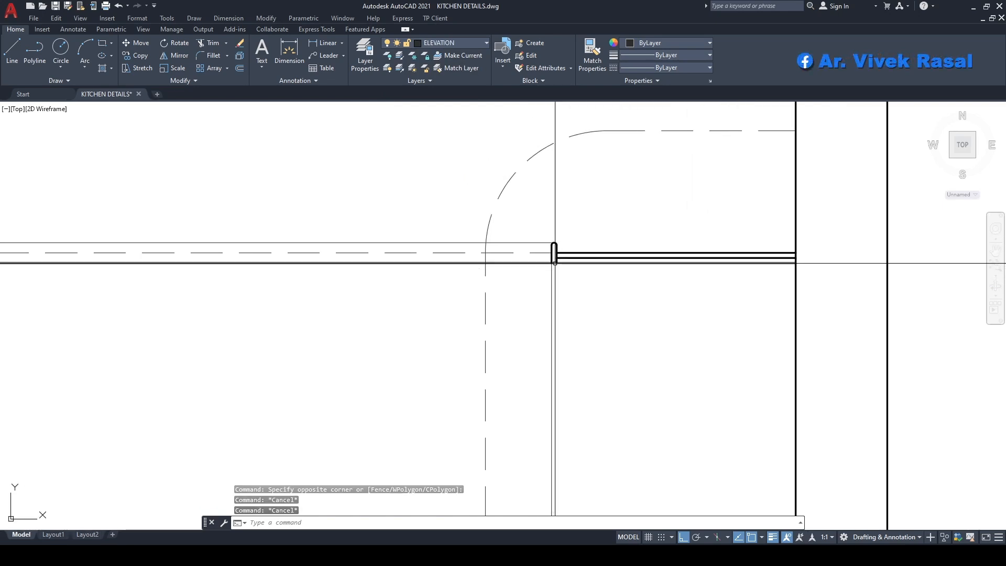
{"action": "scroll", "coordinate": [551, 262], "scroll_direction": "up", "scroll_amount": 6}
{"action": "type", "text": "l"}
{"action": "key", "text": "Return"}
{"action": "key", "text": "Escape"}
{"action": "key", "text": "Escape"}
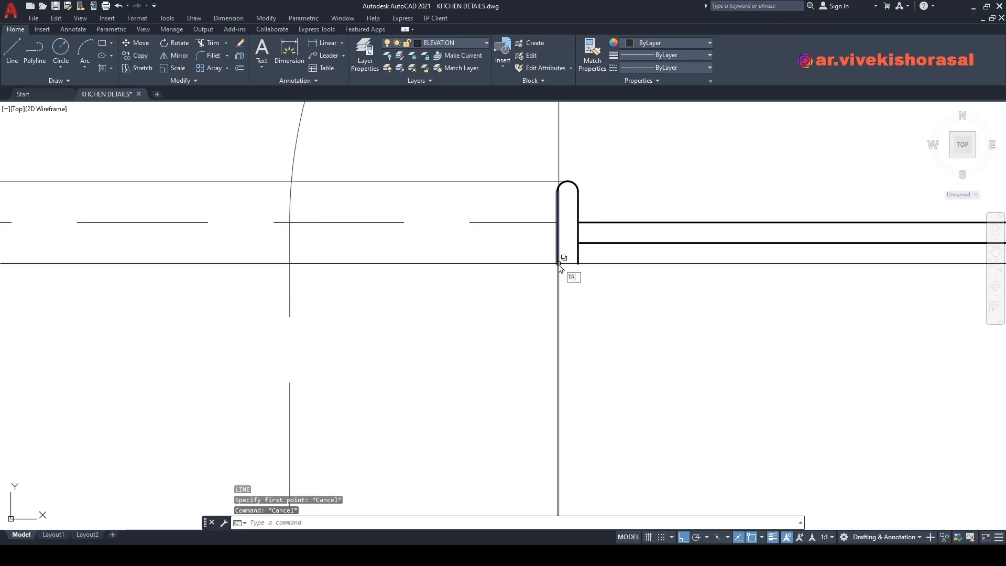
Step: Trim the counter's bottom line between the two sides of the rounded edge strip
{"action": "type", "text": "TR"}
{"action": "key", "text": "Return"}
{"action": "scroll", "coordinate": [580, 330], "scroll_direction": "up", "scroll_amount": 3}
{"action": "left_click", "coordinate": [576, 287]}
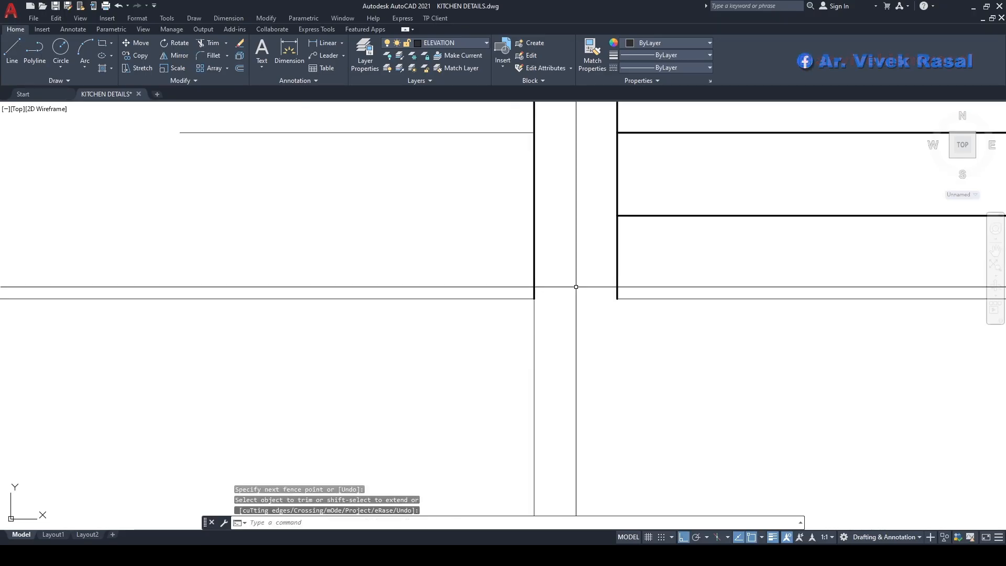
Step: Extend the lower slab's bottom line across the rounded edge strip to the strip's far side
{"action": "type", "text": "EX"}
{"action": "key", "text": "Return"}
{"action": "left_click", "coordinate": [656, 323]}
{"action": "left_click", "coordinate": [646, 274]}
{"action": "key", "text": "Return"}
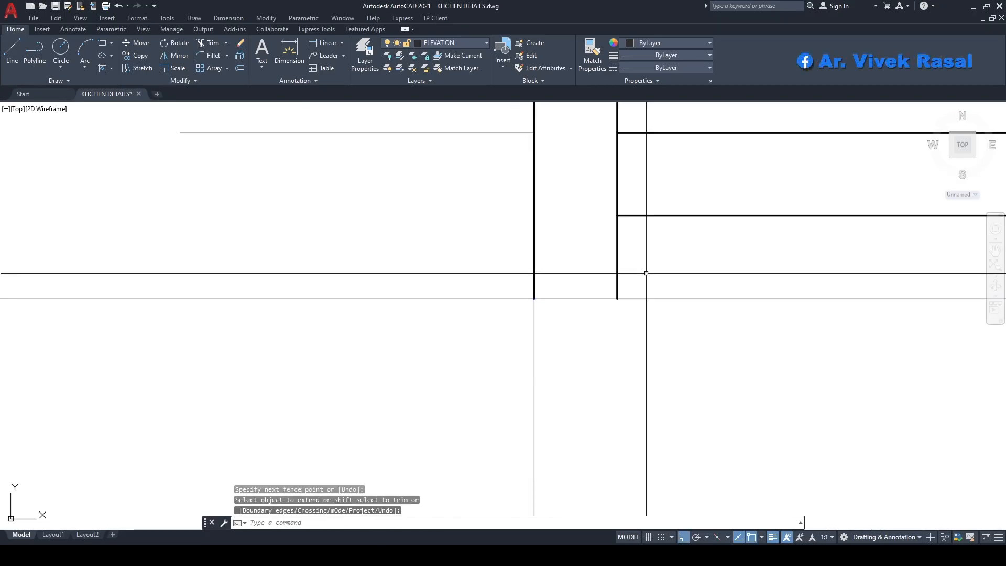
Step: Match the lower slab's bottom line to the properties of the rounded edge strip's side line
{"action": "type", "text": "MA"}
{"action": "key", "text": "Return"}
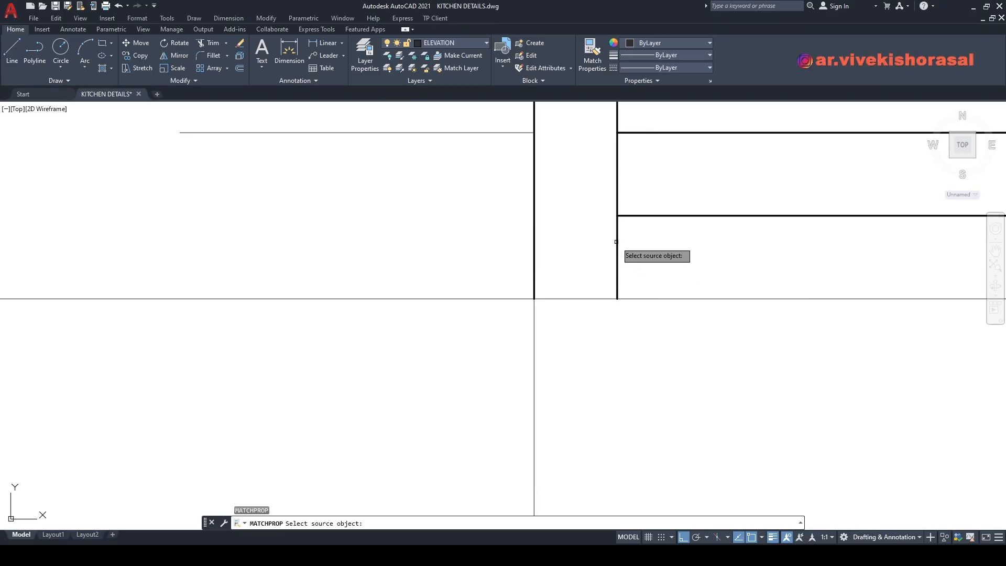
{"action": "left_click", "coordinate": [616, 242]}
{"action": "left_click", "coordinate": [697, 327]}
{"action": "left_click", "coordinate": [670, 276]}
{"action": "scroll", "coordinate": [676, 285], "scroll_direction": "down", "scroll_amount": 6}
{"action": "middle_click_drag", "start_coordinate": [685, 295], "coordinate": [587, 297]}
{"action": "scroll", "coordinate": [692, 335], "scroll_direction": "down", "scroll_amount": 5}
{"action": "middle_click_drag", "start_coordinate": [712, 346], "coordinate": [585, 303]}
{"action": "middle_click_drag", "start_coordinate": [800, 283], "coordinate": [740, 267]}
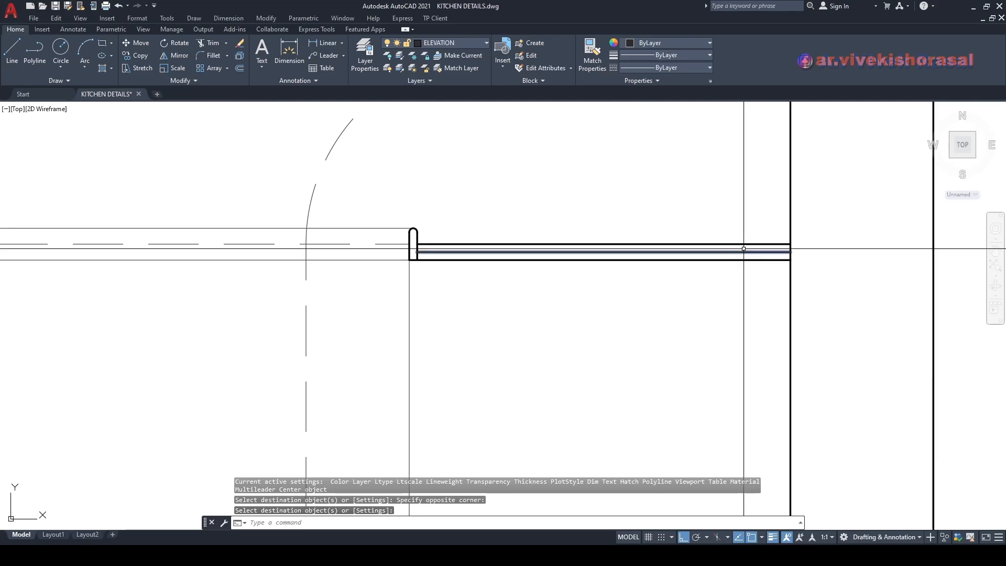
Step: Offset the lower slab's middle line slightly downward by a very small distance picked on screen
{"action": "scroll", "coordinate": [743, 249], "scroll_direction": "up", "scroll_amount": 3}
{"action": "middle_click_drag", "start_coordinate": [527, 264], "coordinate": [631, 245]}
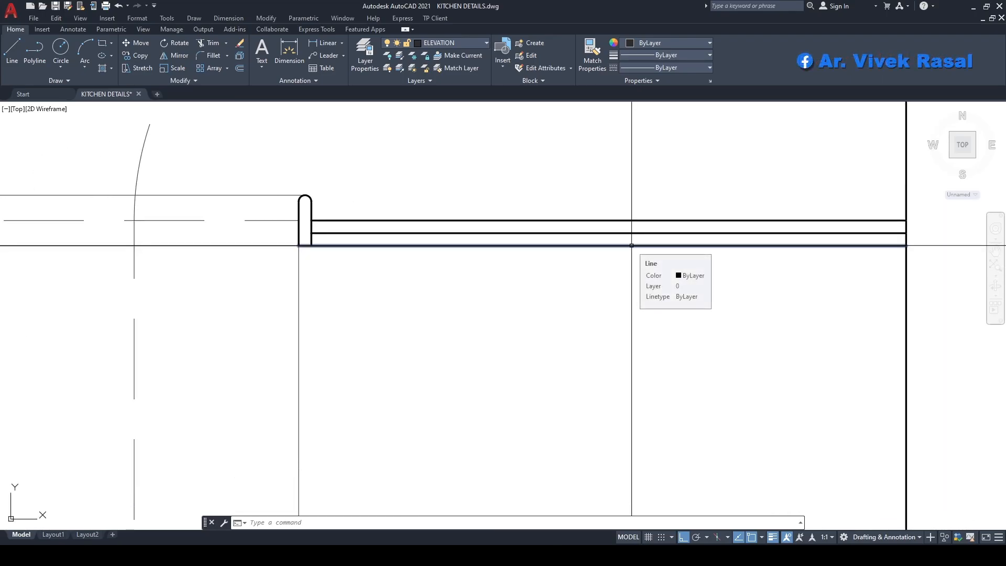
{"action": "type", "text": "o"}
{"action": "key", "text": "space"}
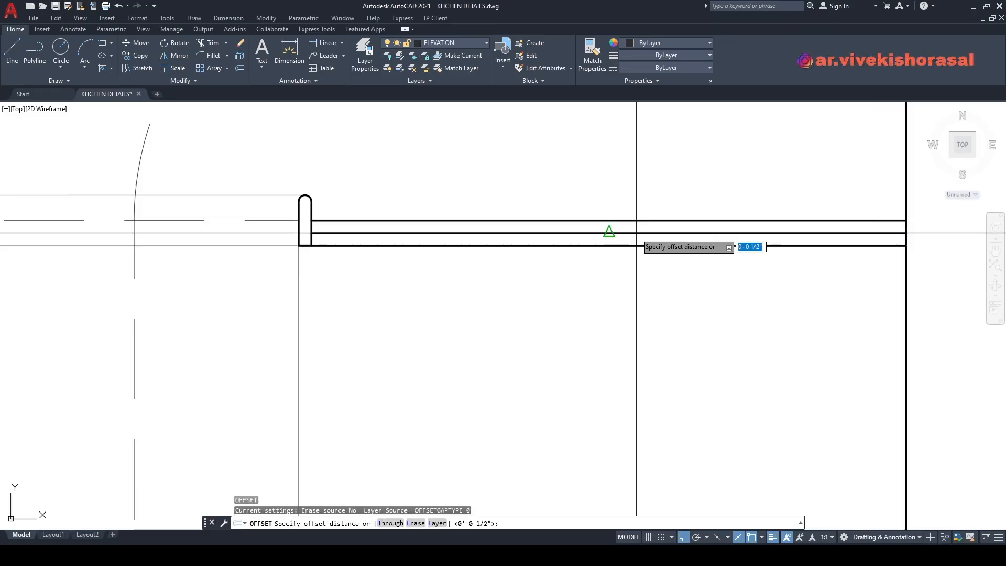
{"action": "scroll", "coordinate": [608, 233], "scroll_direction": "up", "scroll_amount": 3}
{"action": "scroll", "coordinate": [596, 234], "scroll_direction": "up", "scroll_amount": 3}
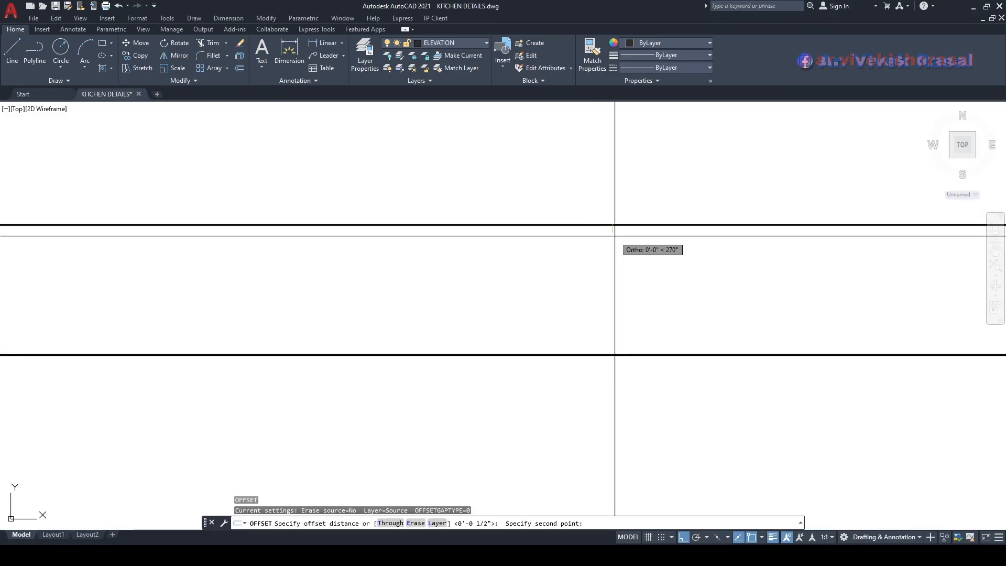
{"action": "left_click", "coordinate": [613, 234]}
{"action": "scroll", "coordinate": [614, 286], "scroll_direction": "down", "scroll_amount": 3}
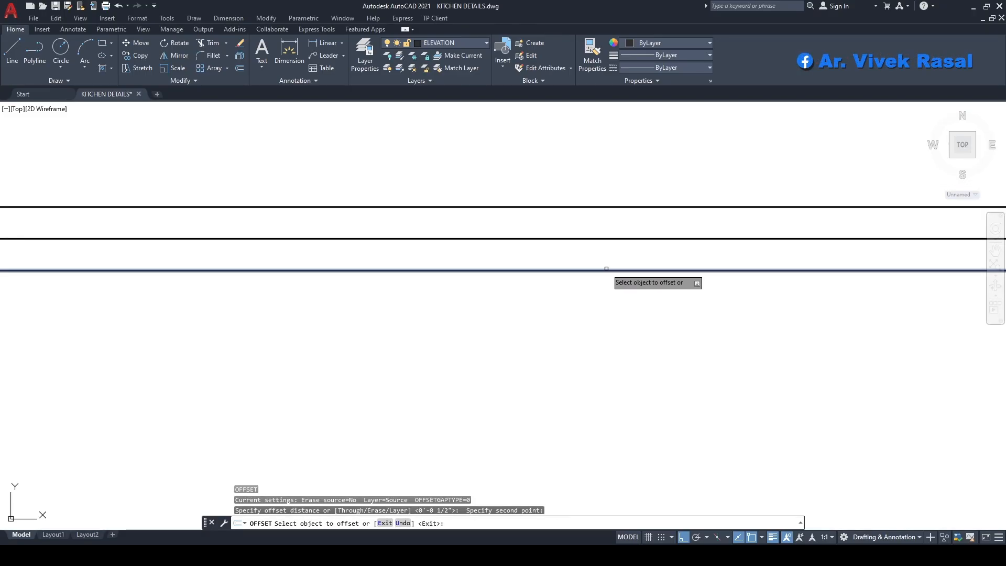
{"action": "left_click", "coordinate": [610, 272]}
{"action": "left_click", "coordinate": [613, 264]}
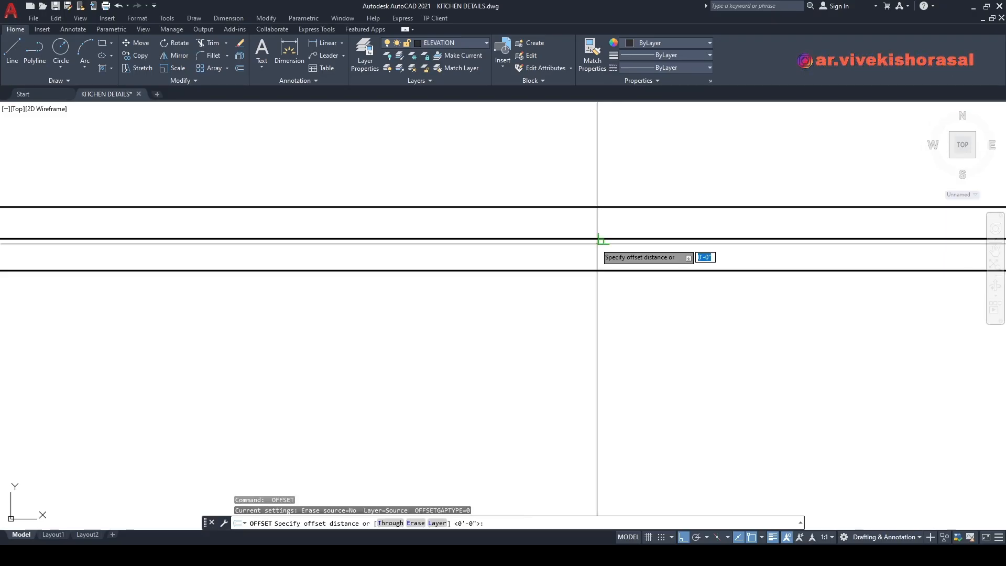
{"action": "left_click", "coordinate": [591, 239]}
{"action": "left_click", "coordinate": [555, 344]}
{"action": "key", "text": "Return"}
{"action": "scroll", "coordinate": [591, 304], "scroll_direction": "down", "scroll_amount": 4}
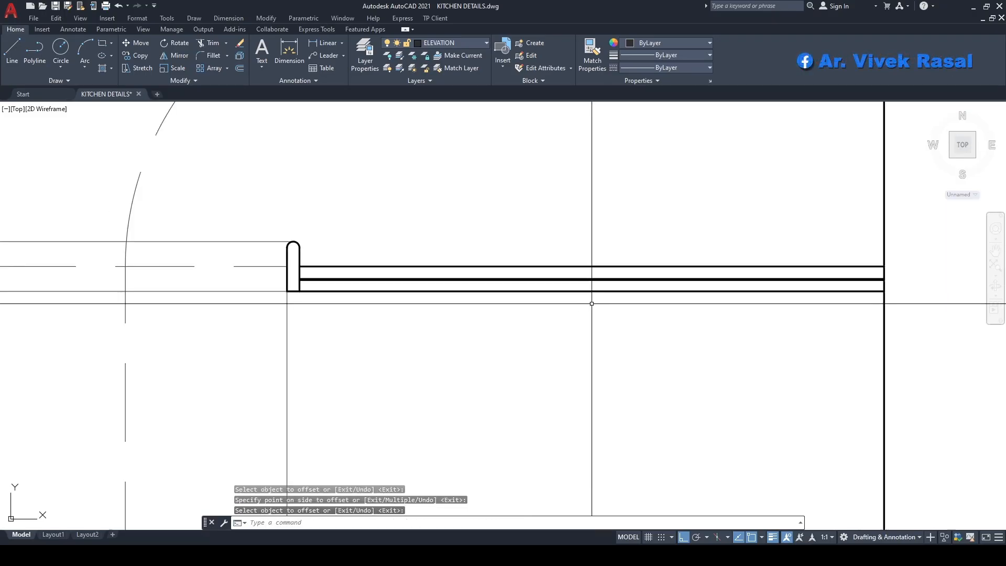
Step: Offset the wall's kitchen-side face line 2 inches into the wall
{"action": "middle_click_drag", "start_coordinate": [629, 323], "coordinate": [661, 325]}
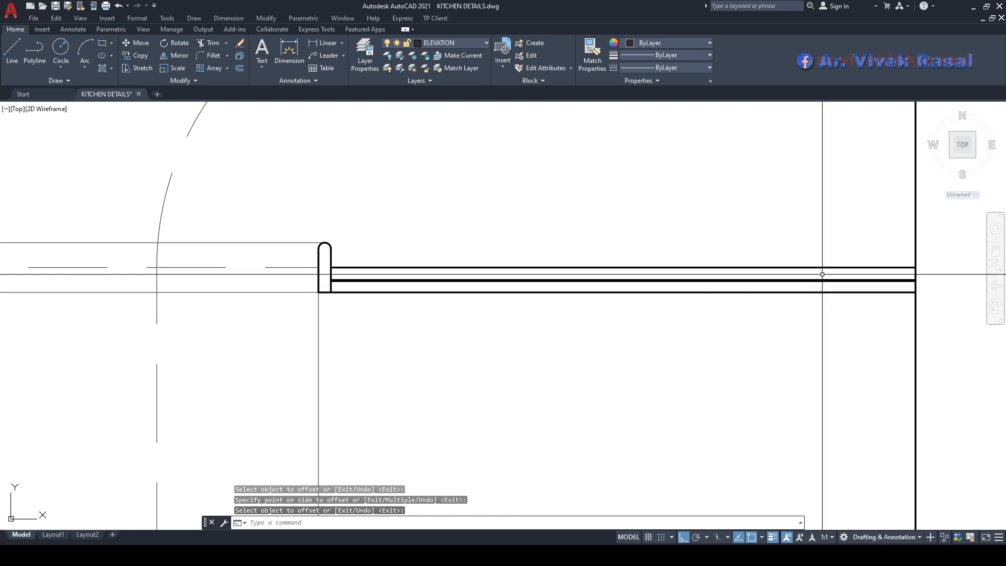
{"action": "middle_click_drag", "start_coordinate": [552, 352], "coordinate": [588, 339]}
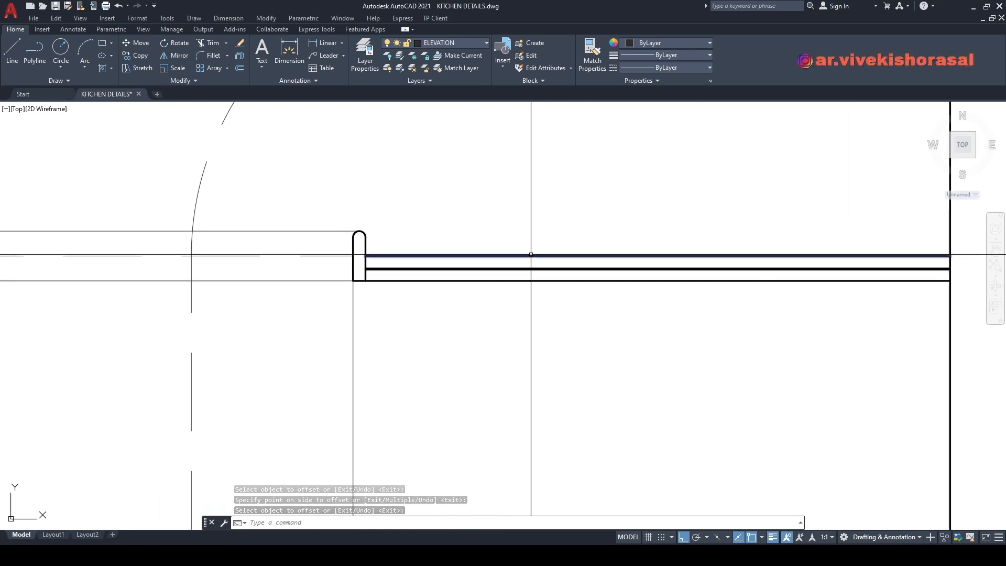
{"action": "scroll", "coordinate": [629, 271], "scroll_direction": "down", "scroll_amount": 4}
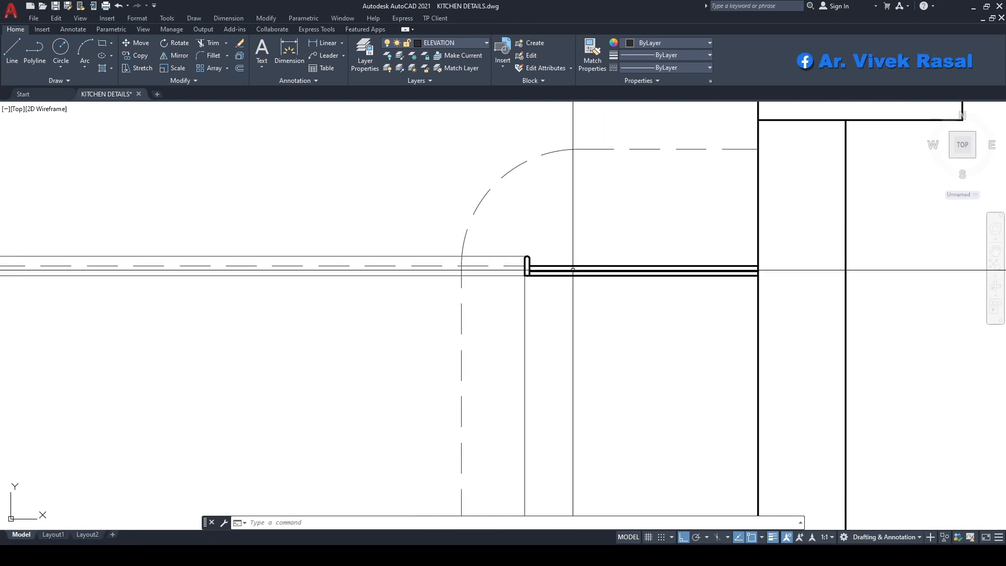
{"action": "middle_click_drag", "start_coordinate": [576, 304], "coordinate": [529, 285]}
{"action": "type", "text": "2"}
{"action": "key", "text": "Return"}
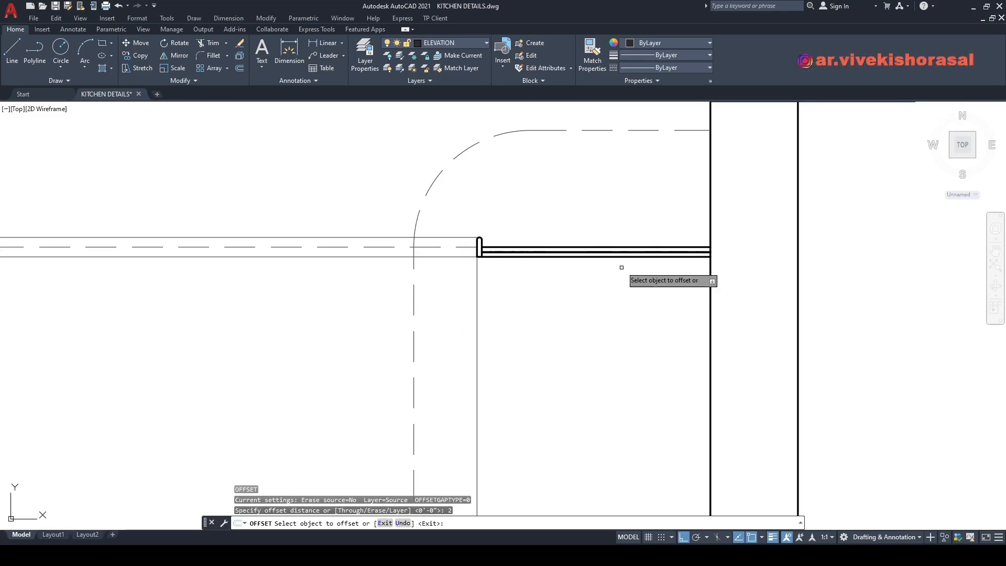
{"action": "left_click", "coordinate": [711, 203]}
{"action": "left_click", "coordinate": [720, 262]}
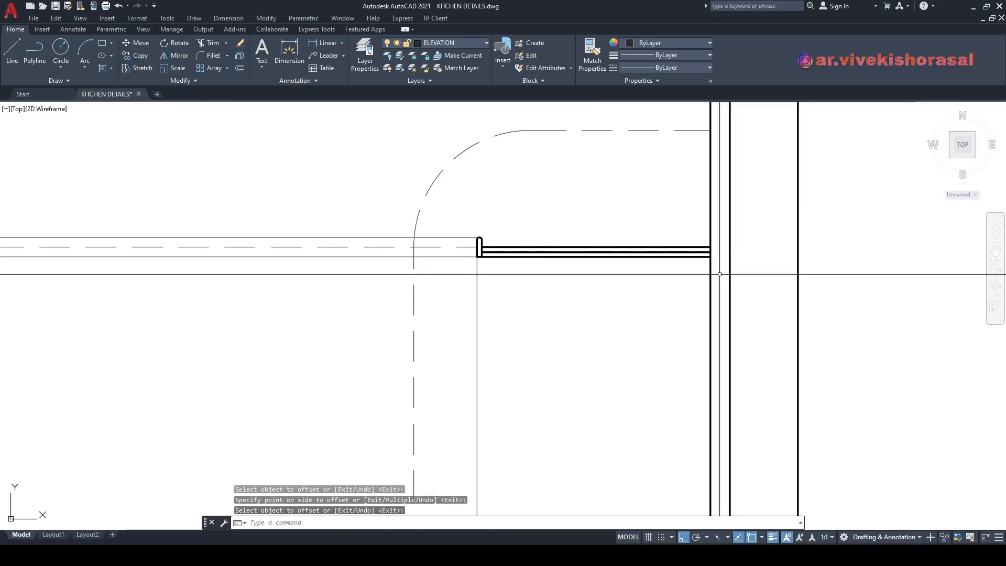
Step: Extend the lower slab's horizontal lines to the offset line inside the wall
{"action": "type", "text": "ex"}
{"action": "key", "text": "Return"}
{"action": "scroll", "coordinate": [715, 255], "scroll_direction": "up", "scroll_amount": 2}
{"action": "left_click_drag", "start_coordinate": [687, 296], "coordinate": [687, 205]}
{"action": "key", "text": "Return"}
Step: Trim the offset line inside the wall above and below the slab so it closes the slab's end
{"action": "middle_click_drag", "start_coordinate": [732, 252], "coordinate": [705, 246]}
{"action": "scroll", "coordinate": [718, 229], "scroll_direction": "up", "scroll_amount": 4}
{"action": "type", "text": "tr"}
{"action": "key", "text": "Return"}
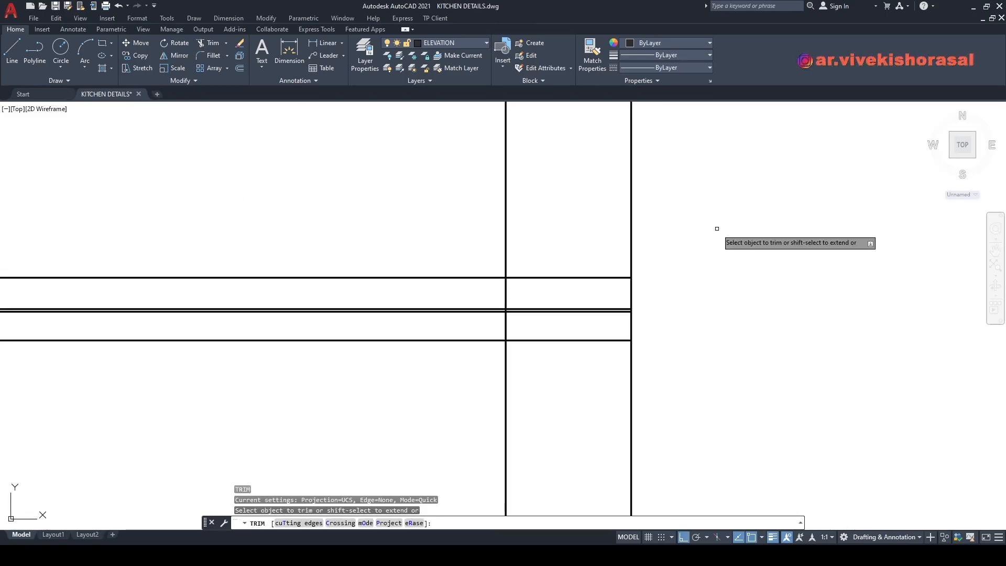
{"action": "left_click_drag", "start_coordinate": [676, 250], "coordinate": [603, 215]}
{"action": "left_click_drag", "start_coordinate": [601, 388], "coordinate": [633, 354]}
{"action": "key", "text": "Return"}
Step: Trim the wall's face line where it crosses the upper and lower layers of the embedded slab
{"action": "middle_click_drag", "start_coordinate": [632, 353], "coordinate": [658, 311]}
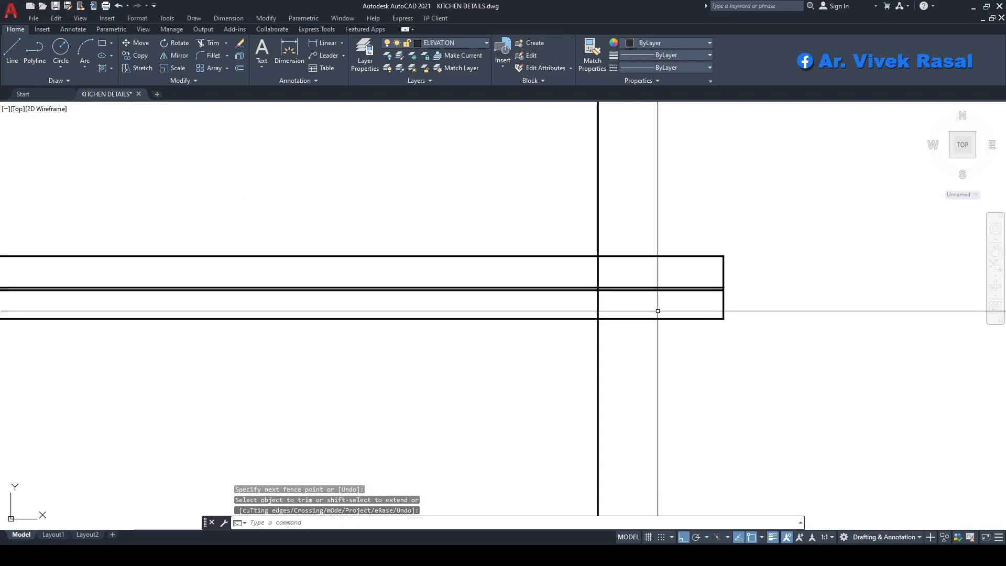
{"action": "type", "text": "tr"}
{"action": "key", "text": "Return"}
{"action": "scroll", "coordinate": [610, 268], "scroll_direction": "up", "scroll_amount": 4}
{"action": "left_click_drag", "start_coordinate": [610, 267], "coordinate": [553, 273]}
{"action": "left_click_drag", "start_coordinate": [603, 358], "coordinate": [555, 346]}
{"action": "key", "text": "Return"}
Step: Erase the leftover piece of the wall's face line between the slab's two closely spaced middle lines
{"action": "left_click", "coordinate": [548, 305]}
{"action": "left_click", "coordinate": [615, 371]}
{"action": "type", "text": "e"}
{"action": "key", "text": "Return"}
{"action": "scroll", "coordinate": [640, 287], "scroll_direction": "down", "scroll_amount": 14}
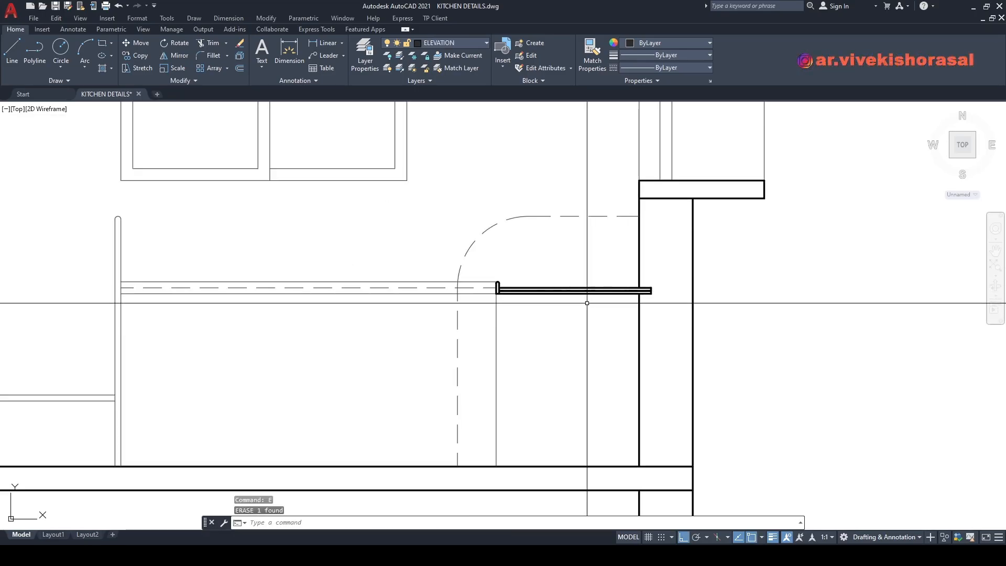
Step: Examine the embedded slab and the counter in the kitchen elevation against the kitchen plan below
{"action": "mouse_move", "coordinate": [586, 303]}
{"action": "middle_mouse_down"}
{"action": "mouse_move", "coordinate": [692, 265]}
{"action": "mouse_move", "coordinate": [720, 272]}
{"action": "middle_mouse_up"}
{"action": "scroll", "coordinate": [693, 255], "scroll_direction": "down", "scroll_amount": 4}
{"action": "scroll", "coordinate": [723, 330], "scroll_direction": "down", "scroll_amount": 2}
{"action": "mouse_move", "coordinate": [723, 330]}
{"action": "middle_mouse_down"}
{"action": "mouse_move", "coordinate": [692, 151]}
{"action": "mouse_move", "coordinate": [697, 285]}
{"action": "middle_mouse_up"}
{"action": "scroll", "coordinate": [691, 212], "scroll_direction": "up", "scroll_amount": 4}
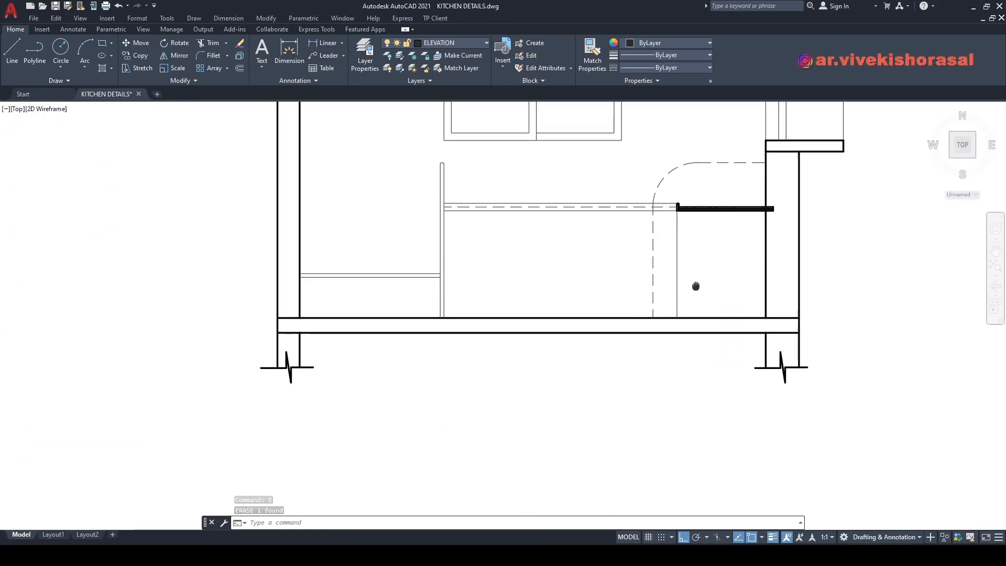
{"action": "scroll", "coordinate": [639, 263], "scroll_direction": "down", "scroll_amount": 2}
{"action": "scroll", "coordinate": [628, 183], "scroll_direction": "down", "scroll_amount": 2}
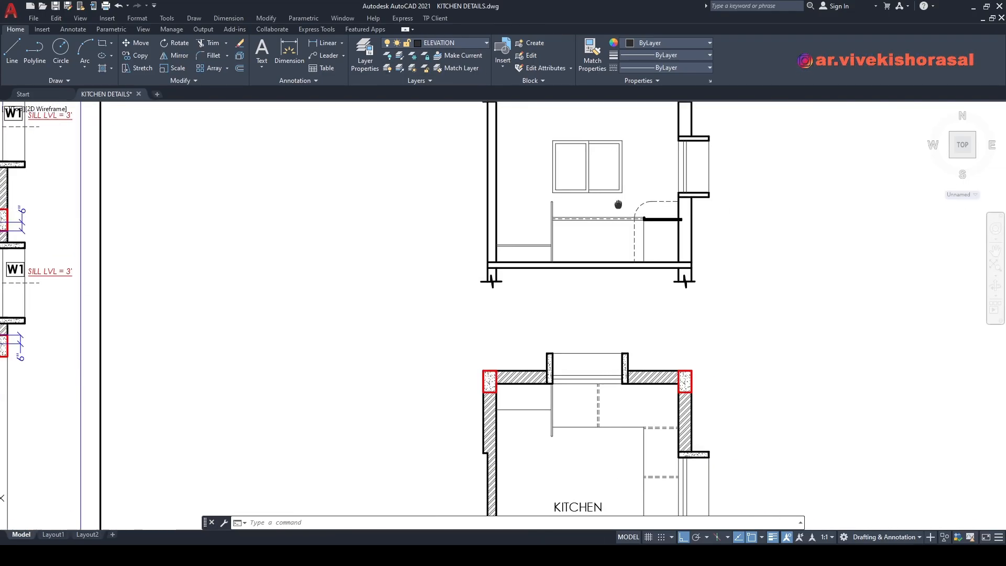
{"action": "scroll", "coordinate": [635, 190], "scroll_direction": "up", "scroll_amount": 2}
{"action": "mouse_move", "coordinate": [678, 247]}
{"action": "middle_mouse_down"}
{"action": "mouse_move", "coordinate": [616, 250]}
{"action": "mouse_move", "coordinate": [651, 231]}
{"action": "mouse_move", "coordinate": [704, 271]}
{"action": "middle_mouse_up"}
{"action": "scroll", "coordinate": [661, 278], "scroll_direction": "up", "scroll_amount": 4}
{"action": "mouse_move", "coordinate": [627, 249]}
{"action": "middle_mouse_down"}
{"action": "mouse_move", "coordinate": [674, 260]}
{"action": "mouse_move", "coordinate": [694, 212]}
{"action": "mouse_move", "coordinate": [711, 220]}
{"action": "middle_mouse_up"}
{"action": "scroll", "coordinate": [694, 212], "scroll_direction": "down", "scroll_amount": 2}
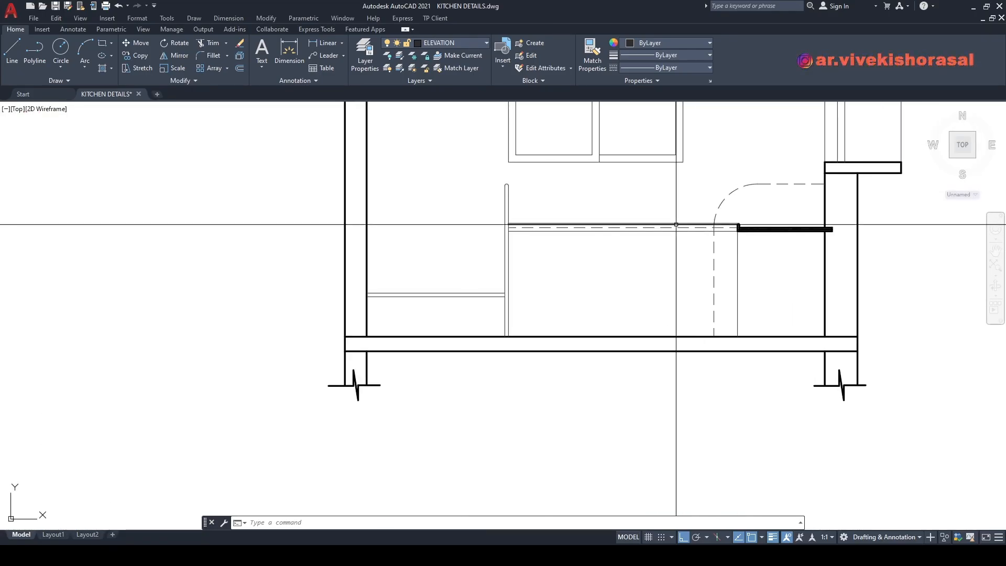
Step: Make DIM the current layer
{"action": "left_click", "coordinate": [438, 43]}
{"action": "left_click", "coordinate": [457, 106]}
{"action": "key", "text": "Escape"}
{"action": "key", "text": "Escape"}
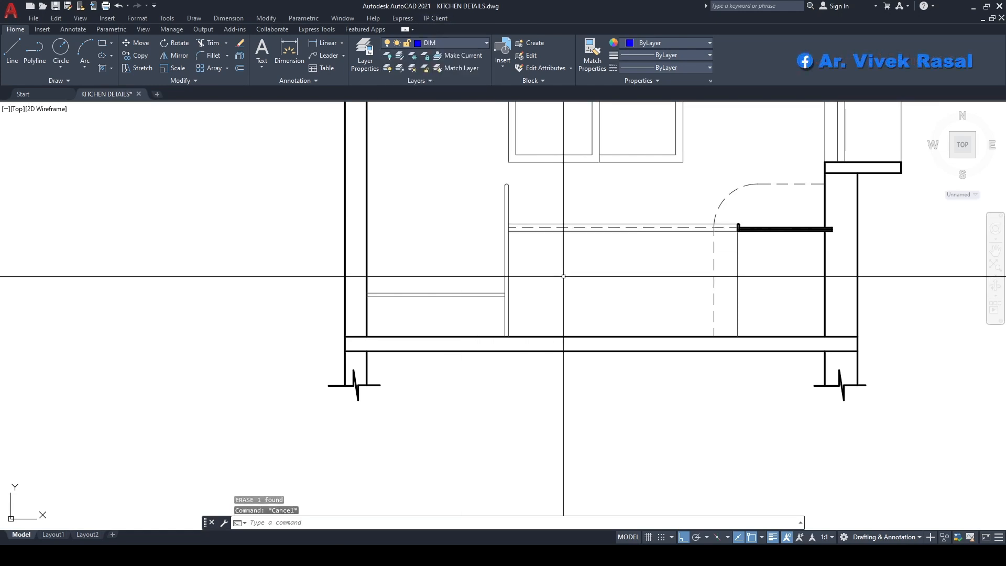
Step: Draw vertical construction lines through both dashed lines of the counter's support in the kitchen plan, projecting them up to the elevation
{"action": "scroll", "coordinate": [590, 267], "scroll_direction": "down", "scroll_amount": 6}
{"action": "middle_click_drag", "start_coordinate": [626, 338], "coordinate": [628, 237]}
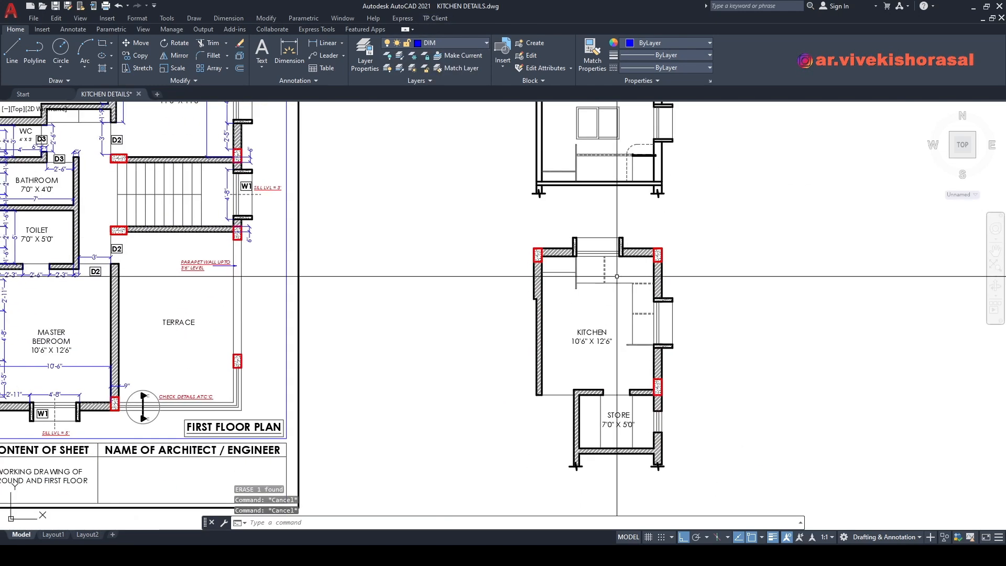
{"action": "type", "text": "xl"}
{"action": "key", "text": "Return"}
{"action": "type", "text": "v"}
{"action": "key", "text": "Return"}
{"action": "scroll", "coordinate": [623, 262], "scroll_direction": "up", "scroll_amount": 6}
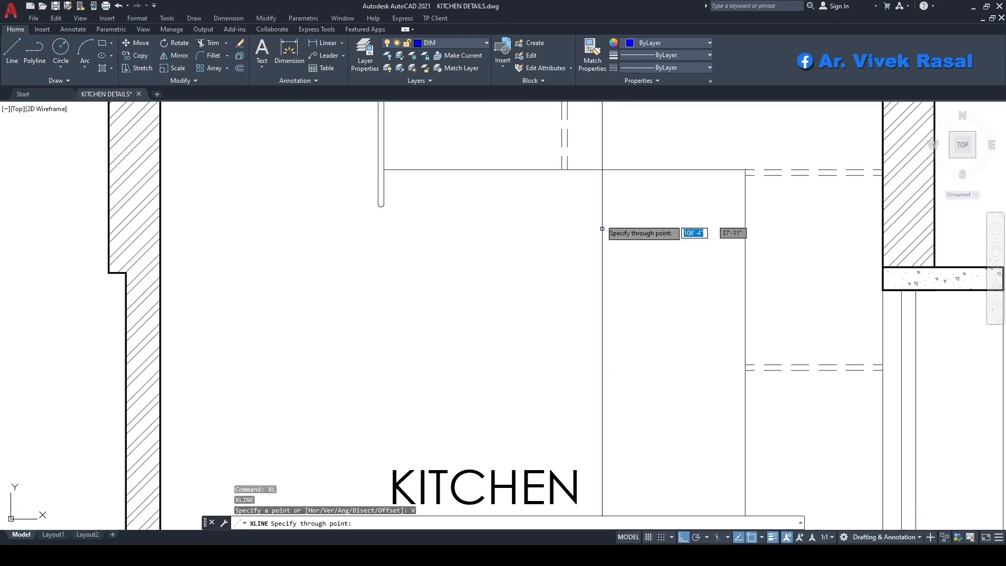
{"action": "left_click", "coordinate": [575, 245]}
{"action": "key", "text": "Return"}
{"action": "scroll", "coordinate": [591, 314], "scroll_direction": "down", "scroll_amount": 6}
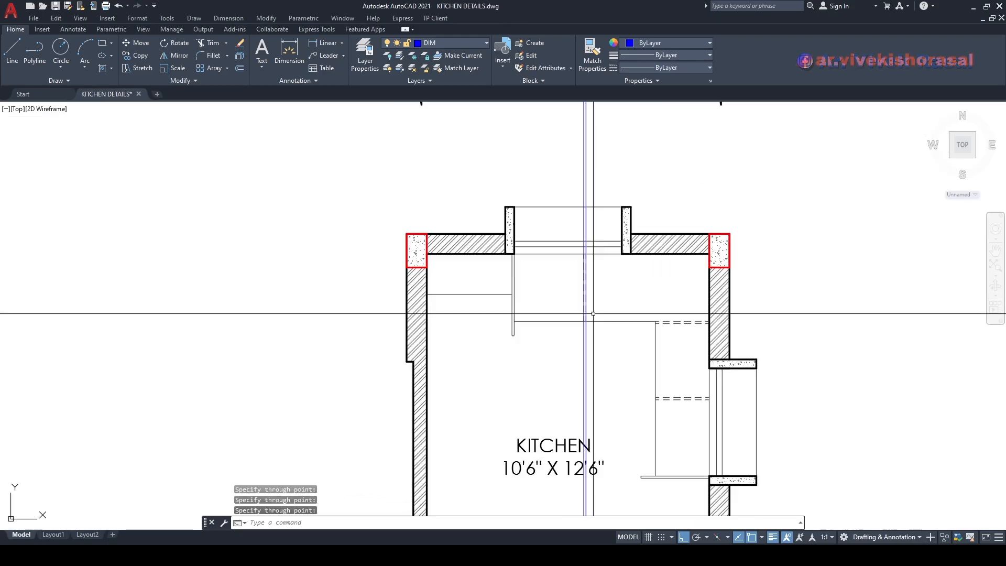
Step: Trim the two construction lines at the elevation's floor slab and erase their pieces below the floor
{"action": "middle_click_drag", "start_coordinate": [602, 181], "coordinate": [607, 255]}
{"action": "key", "text": "Return"}
{"action": "scroll", "coordinate": [594, 296], "scroll_direction": "up", "scroll_amount": 8}
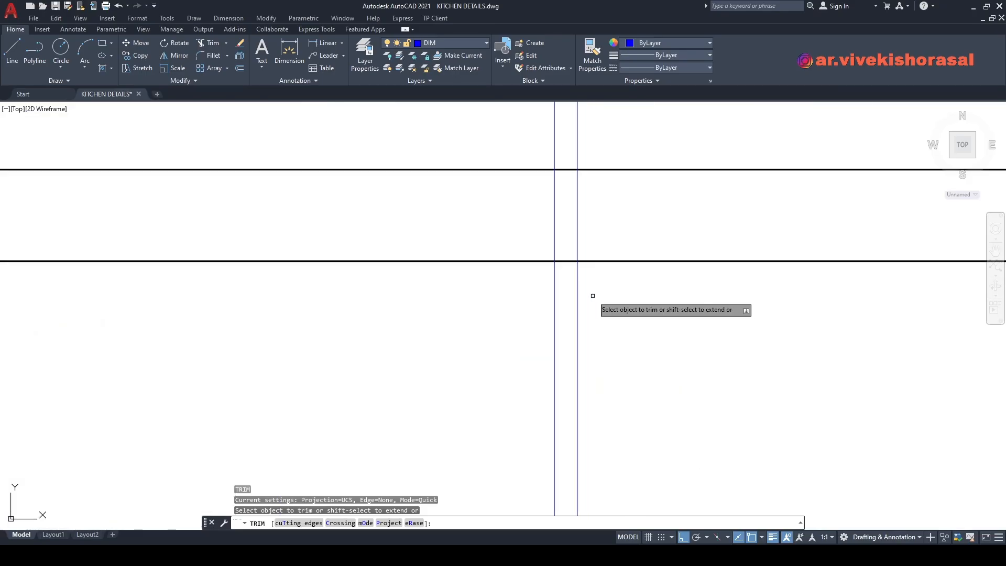
{"action": "left_click", "coordinate": [602, 226]}
{"action": "left_click", "coordinate": [541, 217]}
{"action": "key", "text": "Return"}
{"action": "left_click", "coordinate": [604, 316]}
{"action": "left_click", "coordinate": [527, 292]}
{"action": "key", "text": "e"}
{"action": "key", "text": "Return"}
{"action": "middle_click_drag", "start_coordinate": [512, 202], "coordinate": [527, 270]}
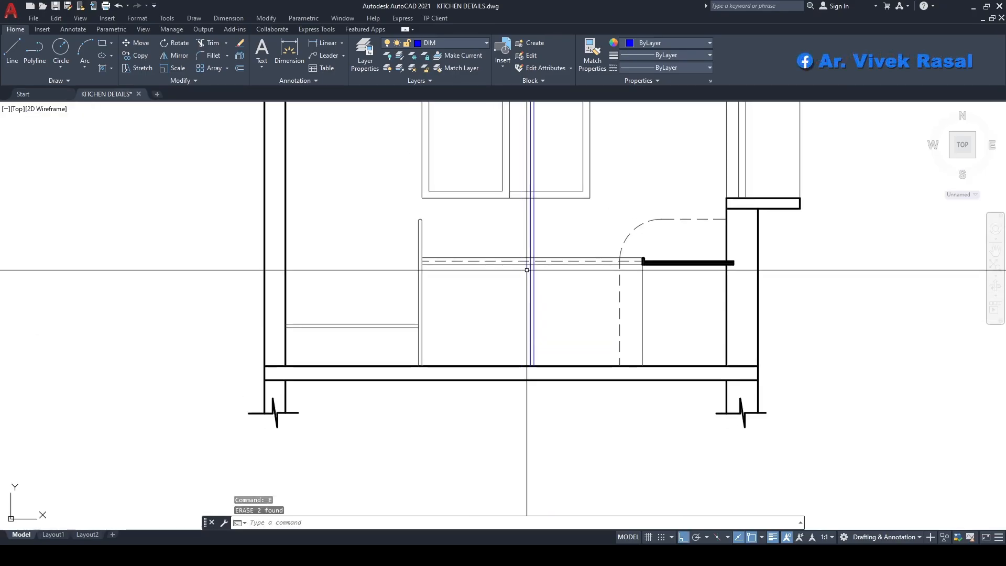
Step: Trim the two construction lines at the underside of the counter and erase their pieces above it
{"action": "type", "text": "TR"}
{"action": "key", "text": "Return"}
{"action": "scroll", "coordinate": [533, 257], "scroll_direction": "up", "scroll_amount": 8}
{"action": "left_click", "coordinate": [554, 294]}
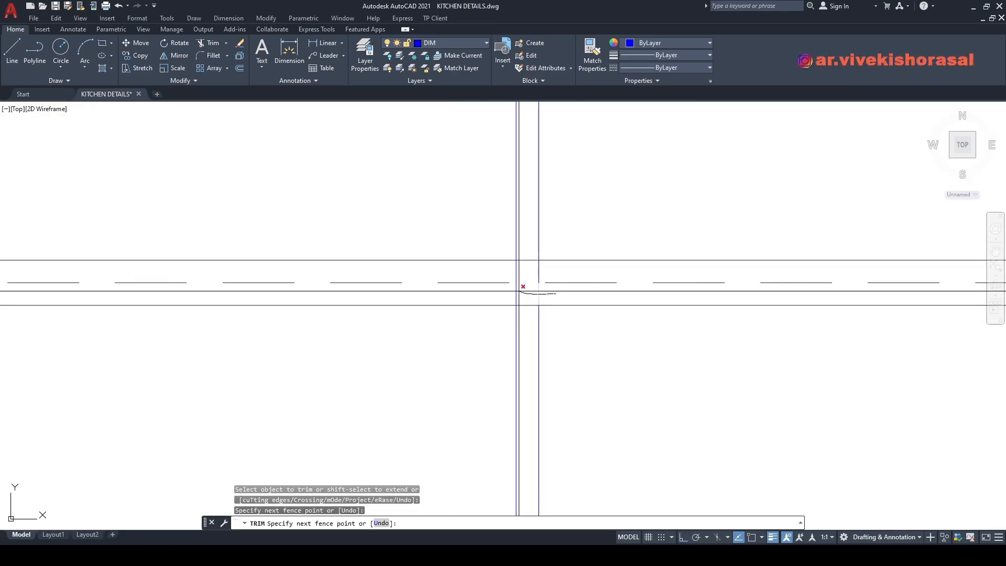
{"action": "left_click", "coordinate": [508, 290]}
{"action": "key", "text": "Return"}
{"action": "left_click", "coordinate": [561, 219]}
{"action": "left_click", "coordinate": [486, 208]}
{"action": "type", "text": "E"}
{"action": "key", "text": "Return"}
{"action": "scroll", "coordinate": [506, 197], "scroll_direction": "down", "scroll_amount": 6}
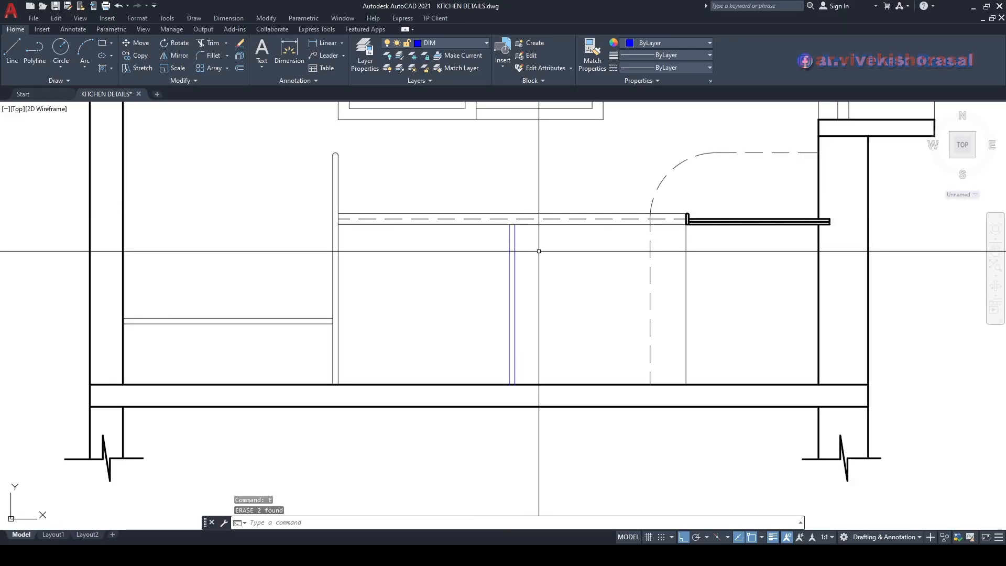
Step: Match the properties of the new vertical support's two lines to the counter's lower edge line
{"action": "type", "text": "MATCHPROP Select source object:"}
{"action": "left_click", "coordinate": [555, 224]}
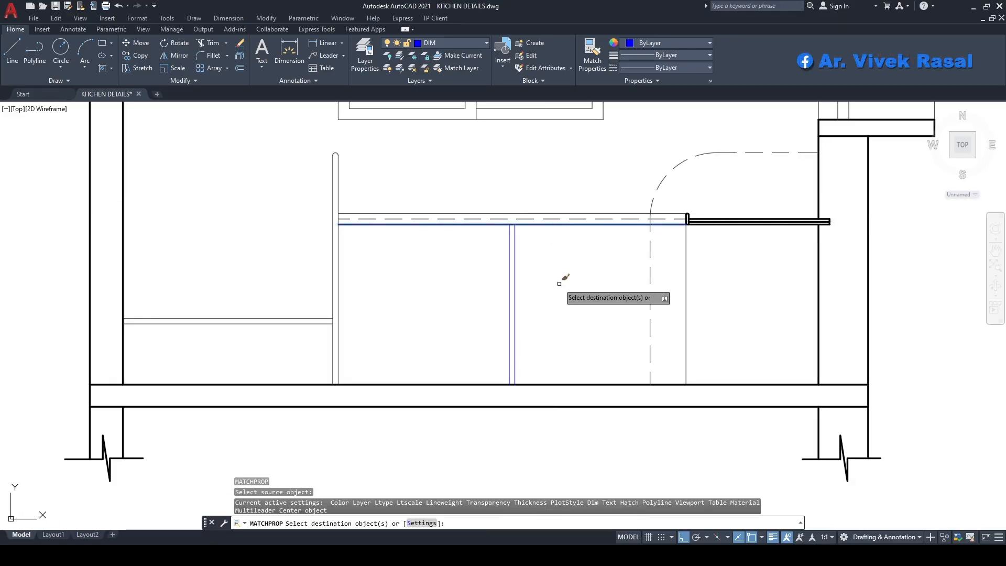
{"action": "left_click", "coordinate": [558, 284]}
{"action": "left_click", "coordinate": [491, 264]}
{"action": "key", "text": "Return"}
Step: Add a vertical linear dimension from the embedded slab's end down to the floor, placed outside the right-hand wall of the elevation
{"action": "scroll", "coordinate": [522, 237], "scroll_direction": "down", "scroll_amount": 4}
{"action": "middle_click_drag", "start_coordinate": [532, 321], "coordinate": [561, 162]}
{"action": "scroll", "coordinate": [547, 341], "scroll_direction": "down", "scroll_amount": 2}
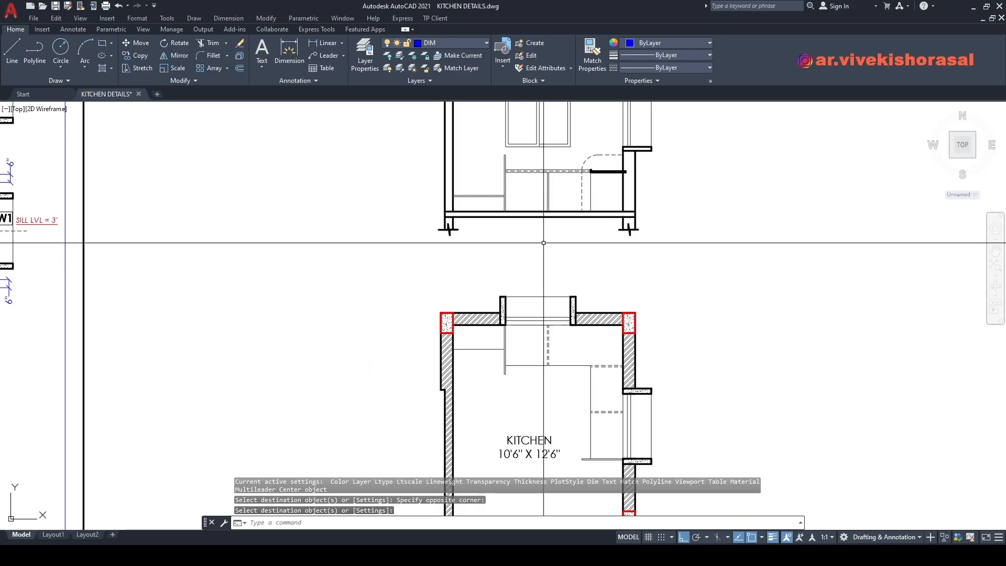
{"action": "middle_click_drag", "start_coordinate": [571, 228], "coordinate": [480, 186]}
{"action": "scroll", "coordinate": [578, 214], "scroll_direction": "up", "scroll_amount": 2}
{"action": "scroll", "coordinate": [595, 270], "scroll_direction": "down", "scroll_amount": 3}
{"action": "scroll", "coordinate": [522, 221], "scroll_direction": "up", "scroll_amount": 3}
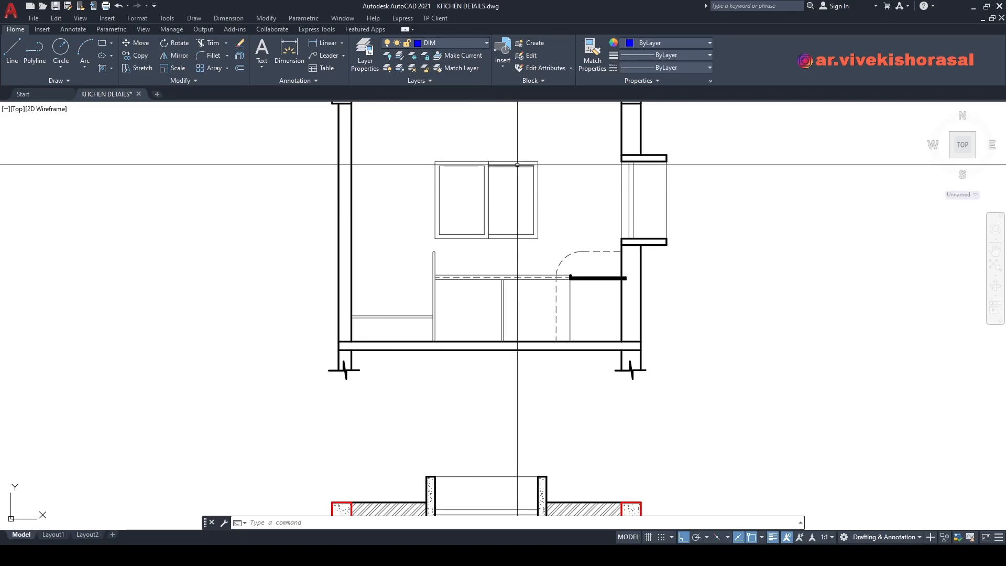
{"action": "type", "text": "DIMLI"}
{"action": "key", "text": "Return"}
{"action": "scroll", "coordinate": [620, 284], "scroll_direction": "up", "scroll_amount": 5}
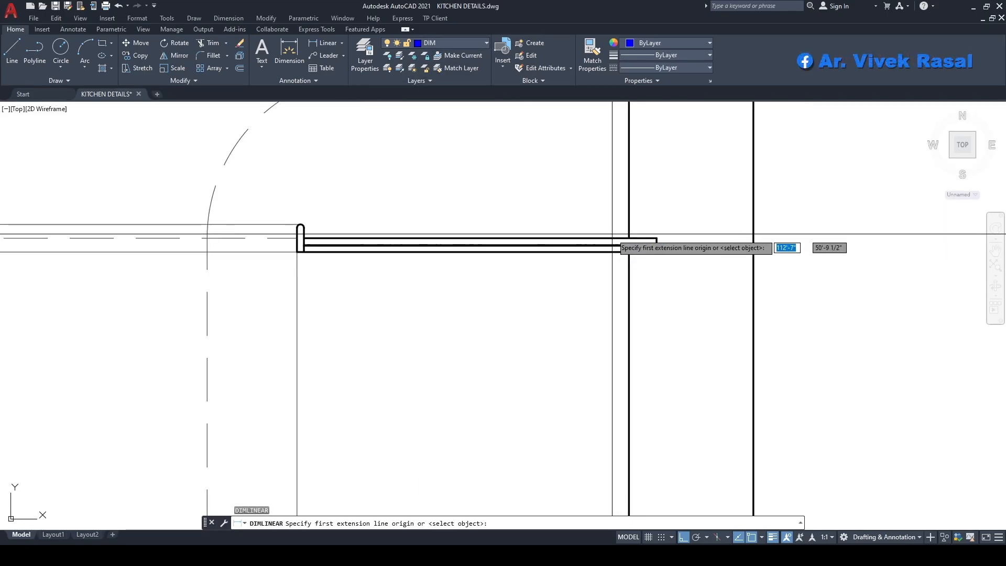
{"action": "left_click", "coordinate": [656, 245]}
{"action": "scroll", "coordinate": [656, 239], "scroll_direction": "down", "scroll_amount": 5}
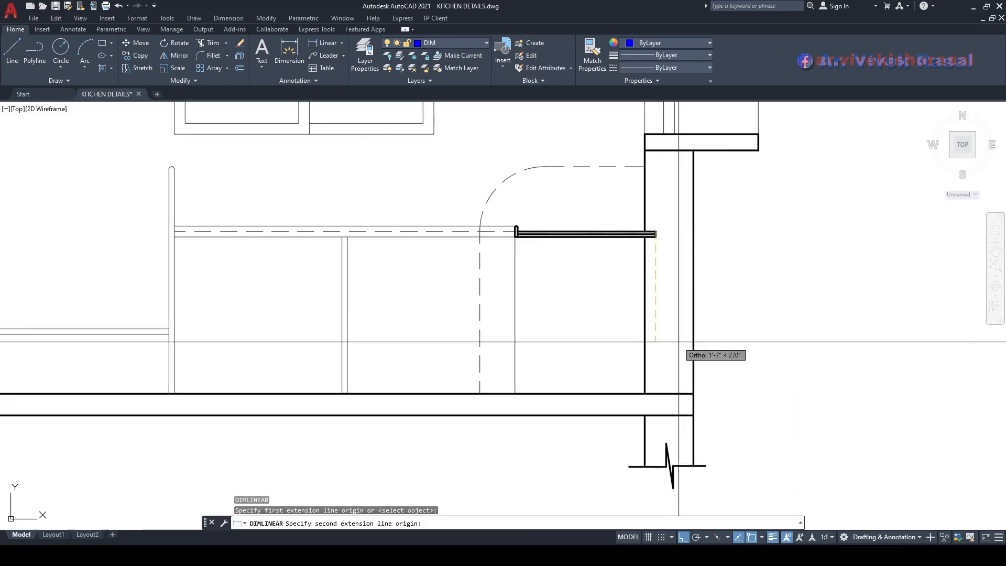
{"action": "left_click", "coordinate": [645, 393]}
{"action": "scroll", "coordinate": [721, 357], "scroll_direction": "down", "scroll_amount": 2}
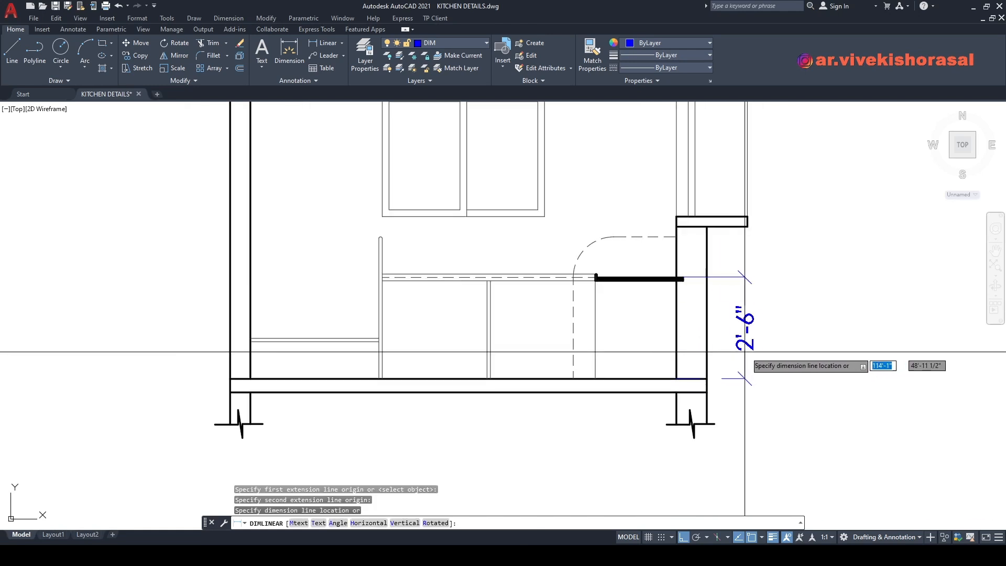
{"action": "left_click", "coordinate": [784, 348]}
{"action": "scroll", "coordinate": [753, 251], "scroll_direction": "down", "scroll_amount": 3}
{"action": "key", "text": "Escape"}
{"action": "key", "text": "Escape"}
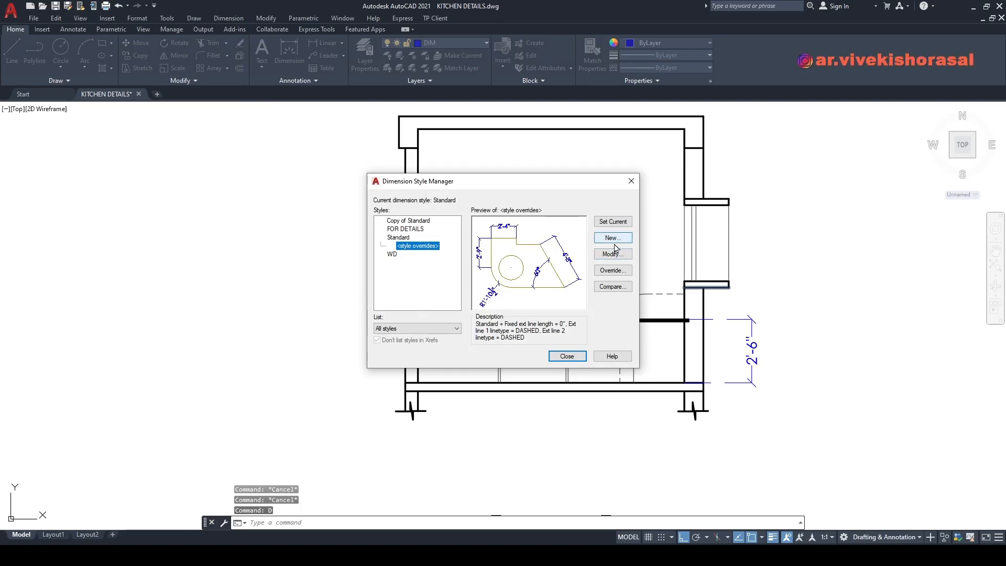
Step: Delete the style overrides of the Standard dimension style and review its arrow and line settings
{"action": "key", "text": "Delete"}
{"action": "left_click", "coordinate": [527, 285]}
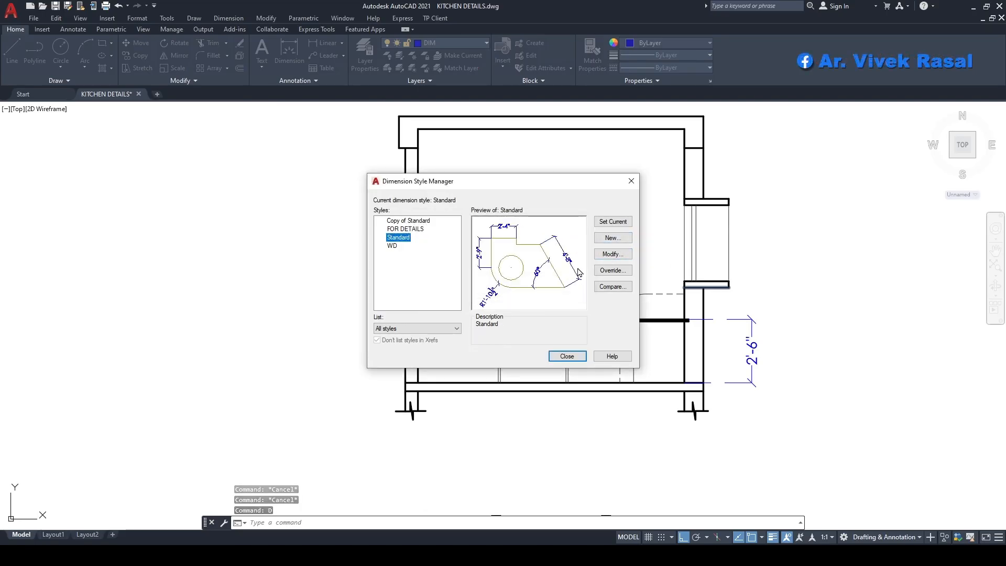
{"action": "left_click", "coordinate": [613, 254]}
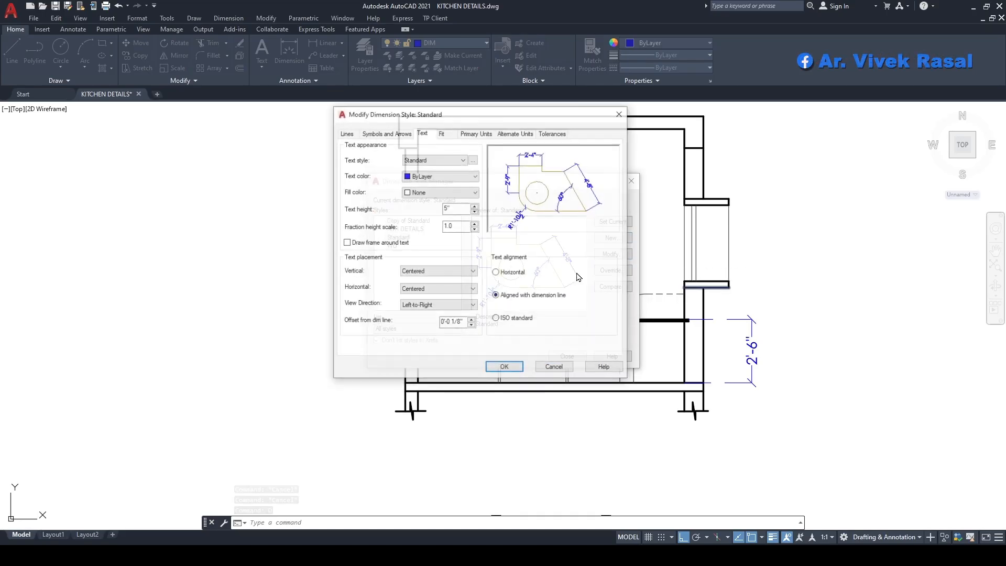
{"action": "left_click", "coordinate": [377, 134]}
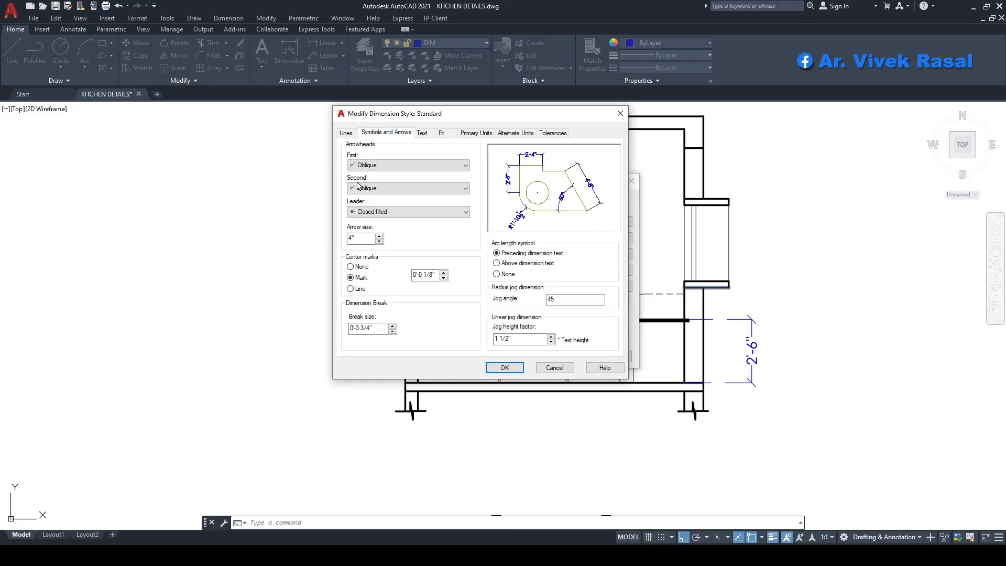
{"action": "left_click", "coordinate": [347, 134]}
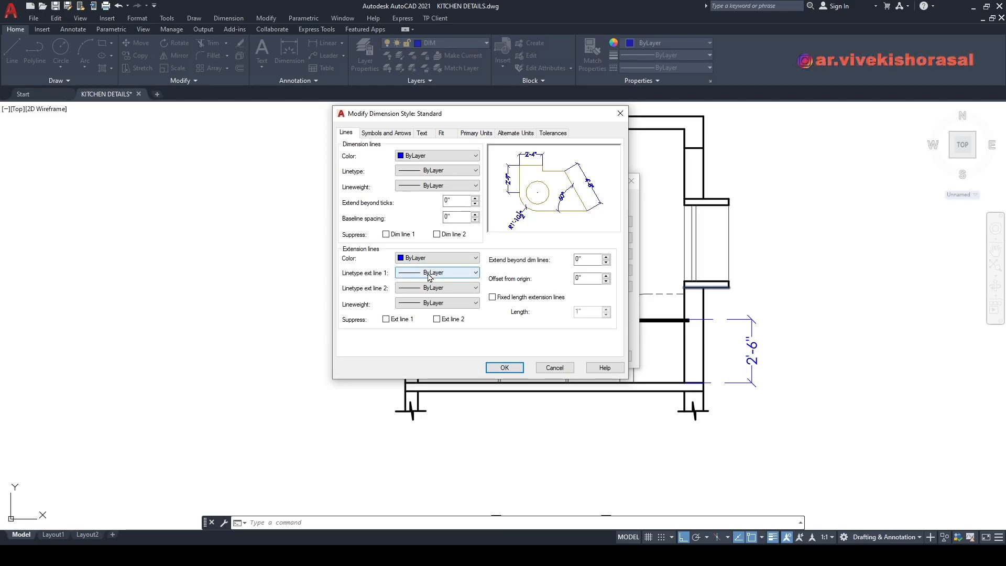
{"action": "key", "text": "Escape"}
{"action": "key", "text": "Escape"}
{"action": "key", "text": "Escape"}
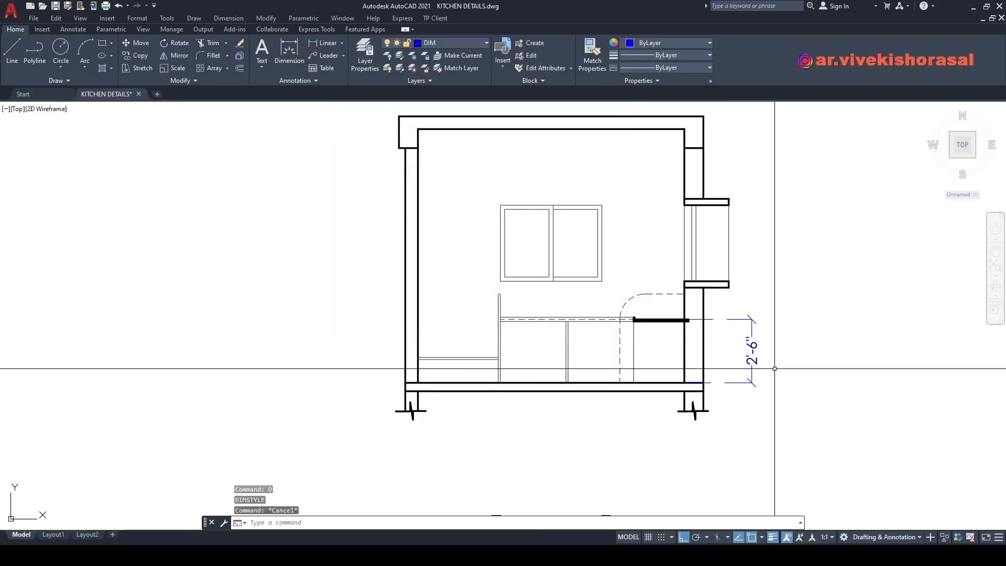
Step: Set the linetype of both extension lines of the counter-height dimension to ByLayer and close its properties
{"action": "left_click", "coordinate": [774, 362]}
{"action": "left_click", "coordinate": [750, 327]}
{"action": "key", "text": "ctrl+1"}
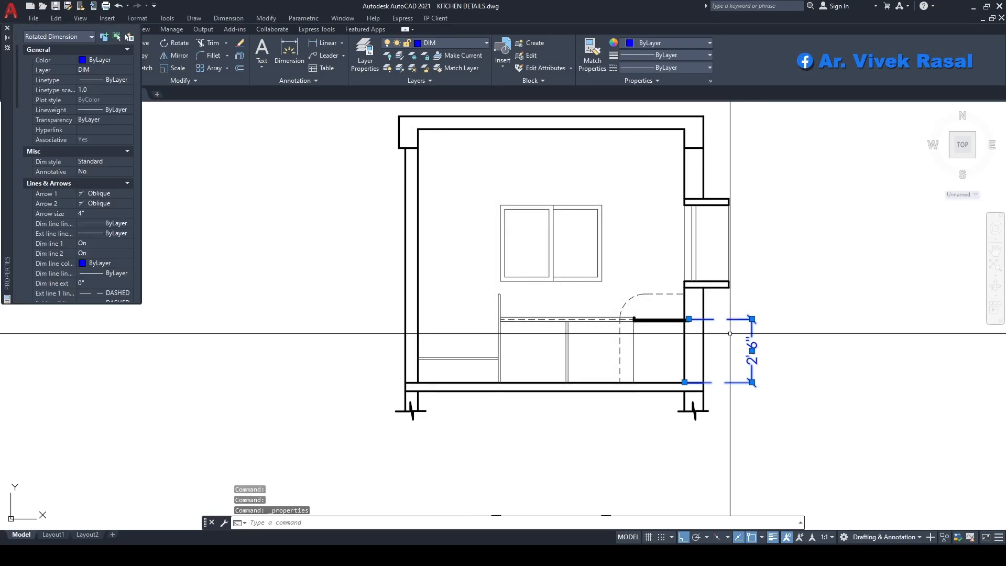
{"action": "scroll", "coordinate": [111, 246], "scroll_direction": "down", "scroll_amount": 2}
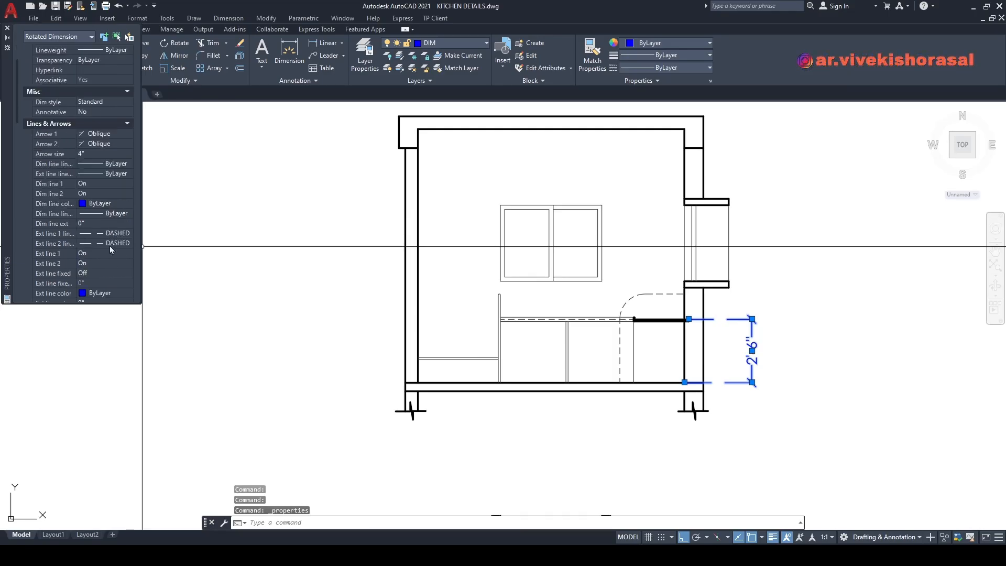
{"action": "left_click", "coordinate": [120, 233]}
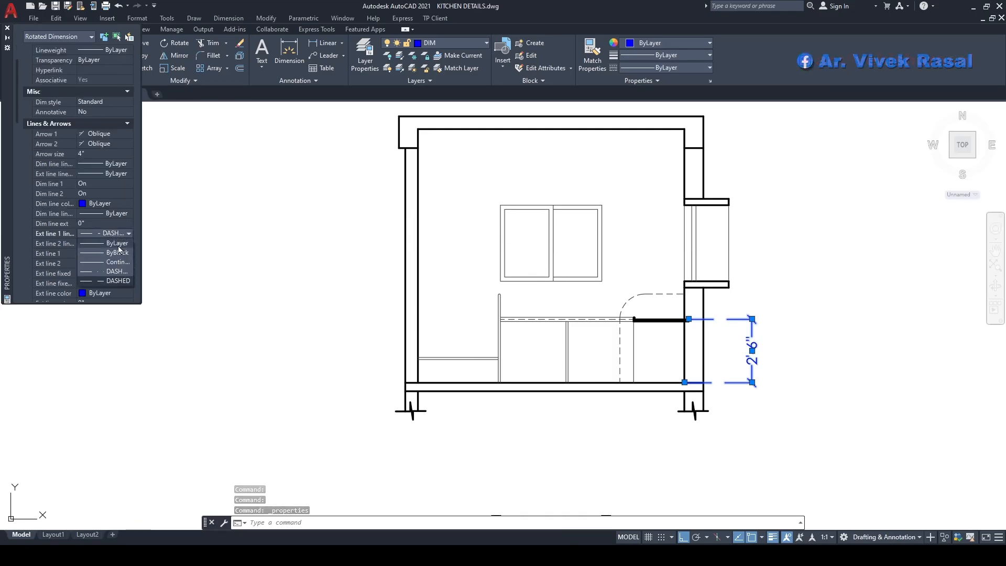
{"action": "left_click", "coordinate": [119, 244]}
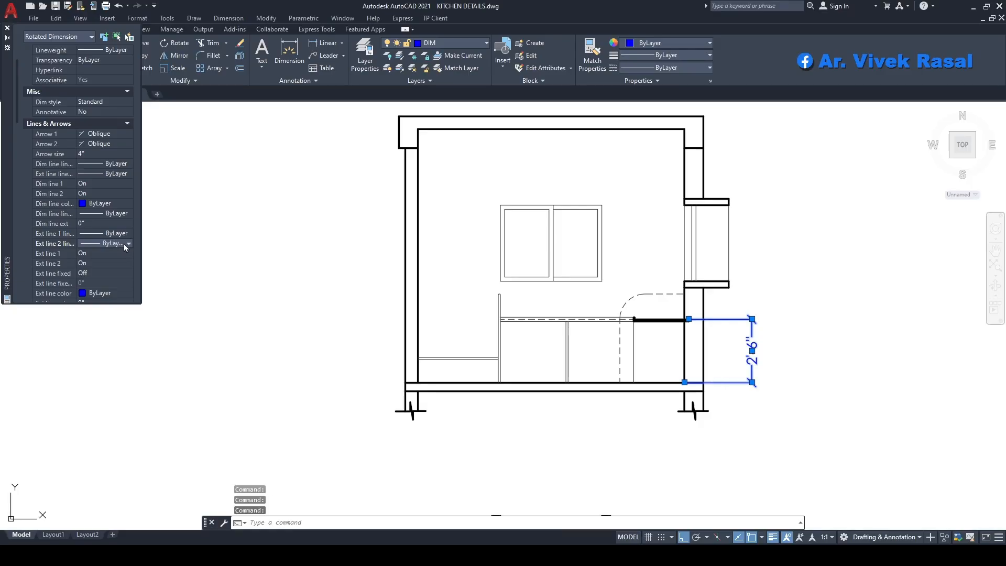
{"action": "left_click", "coordinate": [204, 266]}
{"action": "key", "text": "Escape"}
{"action": "left_click", "coordinate": [283, 372]}
{"action": "key", "text": "Escape"}
{"action": "key", "text": "Escape"}
{"action": "key", "text": "Escape"}
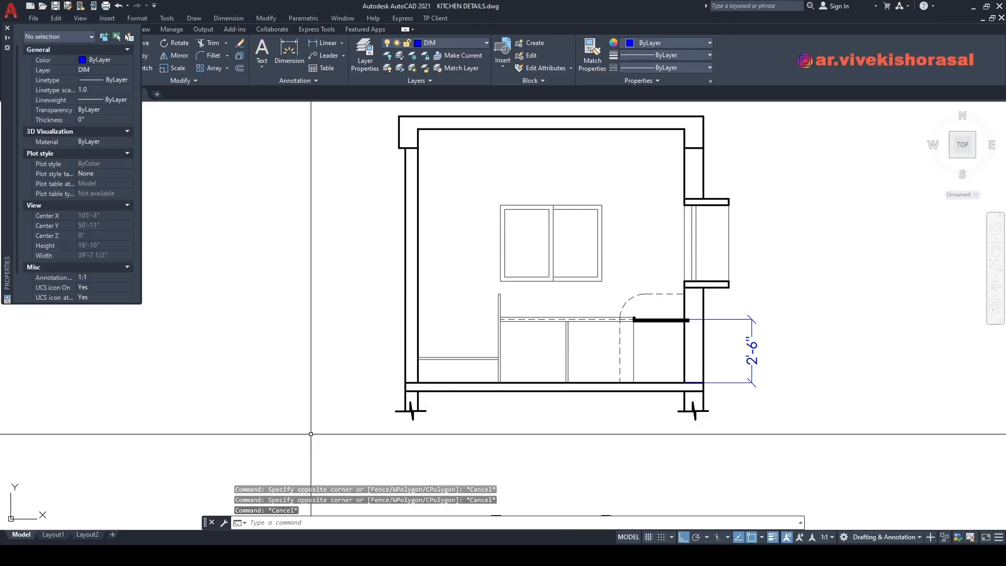
{"action": "scroll", "coordinate": [659, 358], "scroll_direction": "up", "scroll_amount": 4}
{"action": "scroll", "coordinate": [771, 243], "scroll_direction": "down", "scroll_amount": 4}
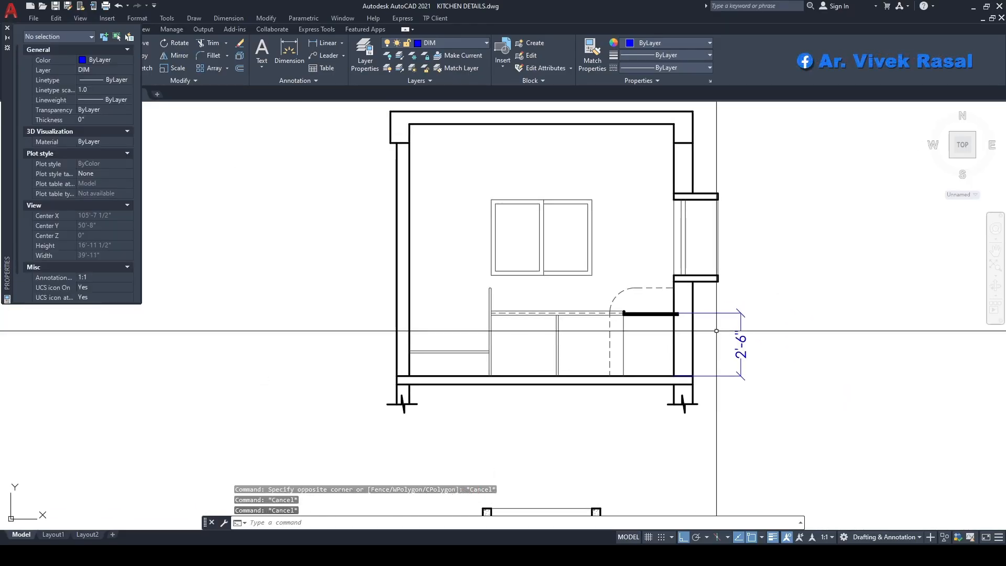
{"action": "middle_click_drag", "start_coordinate": [626, 393], "coordinate": [689, 317]}
{"action": "scroll", "coordinate": [719, 173], "scroll_direction": "down", "scroll_amount": 4}
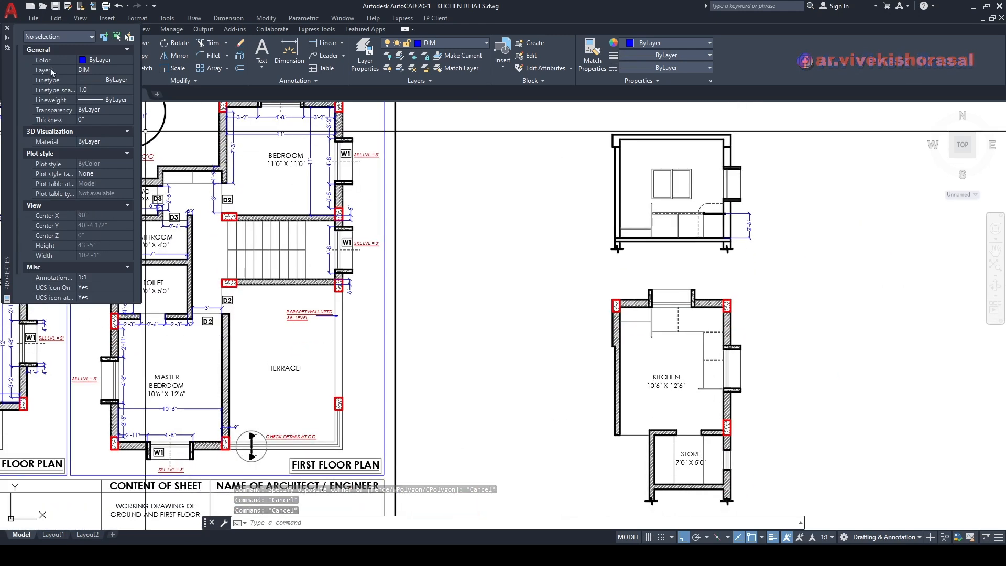
{"action": "left_click", "coordinate": [7, 28]}
{"action": "middle_click_drag", "start_coordinate": [634, 302], "coordinate": [595, 288]}
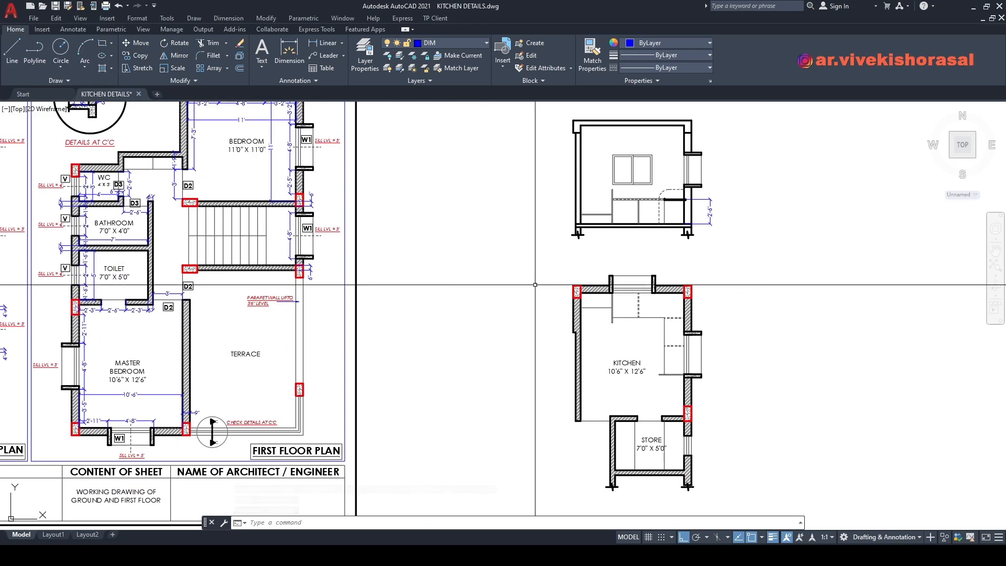
{"action": "type", "text": "DIMLI"}
{"action": "key", "text": "Return"}
{"action": "scroll", "coordinate": [604, 305], "scroll_direction": "up", "scroll_amount": 10}
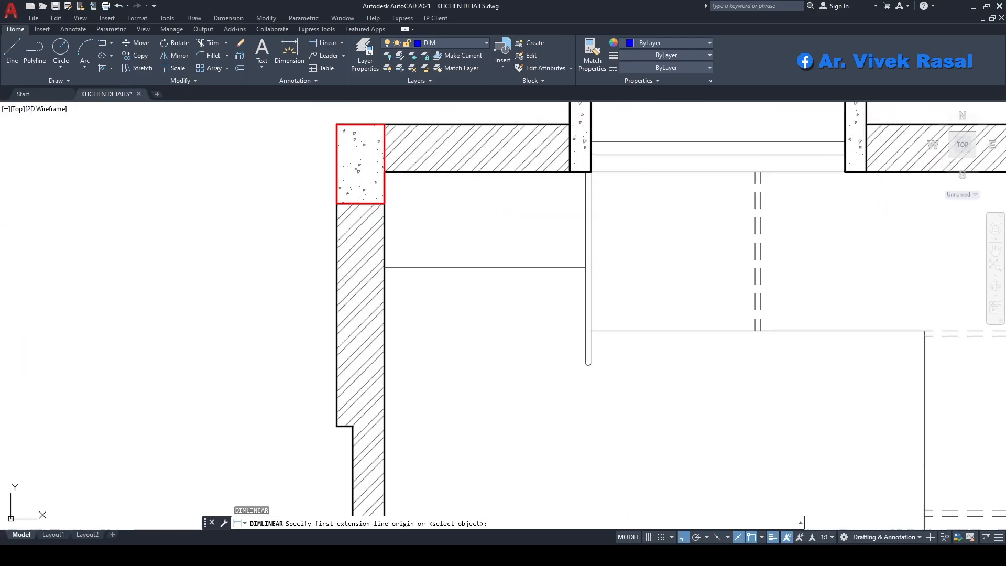
{"action": "left_click", "coordinate": [575, 320]}
{"action": "scroll", "coordinate": [575, 319], "scroll_direction": "down", "scroll_amount": 5}
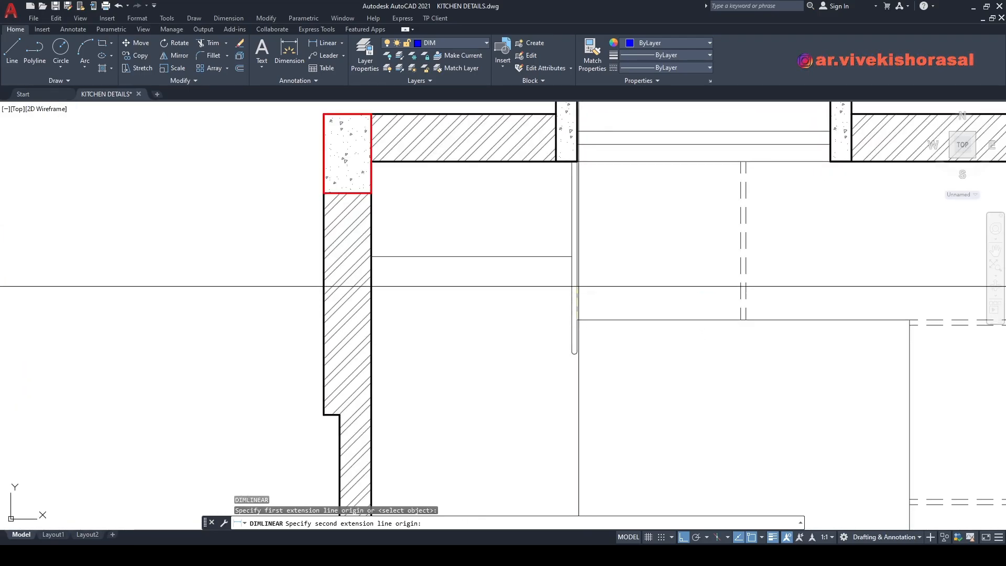
{"action": "key", "text": "Escape"}
{"action": "key", "text": "Escape"}
Step: Dimension the depth of the small ledge beside the counter in the kitchen plan, placing the dimension outside the left-hand wall
{"action": "middle_click_drag", "start_coordinate": [422, 236], "coordinate": [504, 259]}
{"action": "key", "text": "Return"}
{"action": "left_click", "coordinate": [466, 269]}
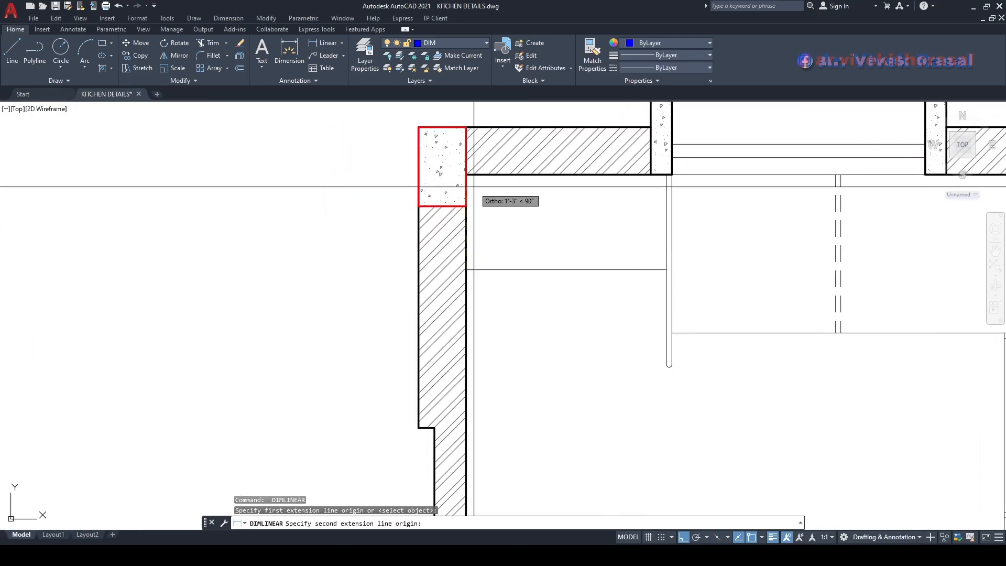
{"action": "left_click", "coordinate": [465, 175]}
{"action": "left_click", "coordinate": [372, 191]}
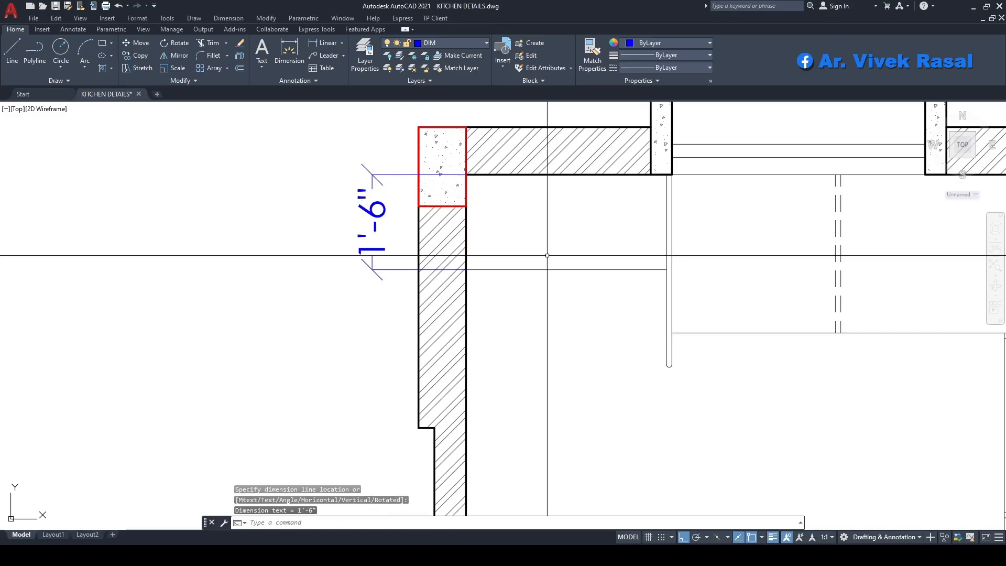
Step: Dimension the length of the vertical support in the kitchen plan from its rounded end to the wall, placing the dimension on its left side
{"action": "scroll", "coordinate": [603, 336], "scroll_direction": "up", "scroll_amount": 6}
{"action": "key", "text": "Return"}
{"action": "left_click", "coordinate": [612, 348]}
{"action": "scroll", "coordinate": [611, 315], "scroll_direction": "down", "scroll_amount": 5}
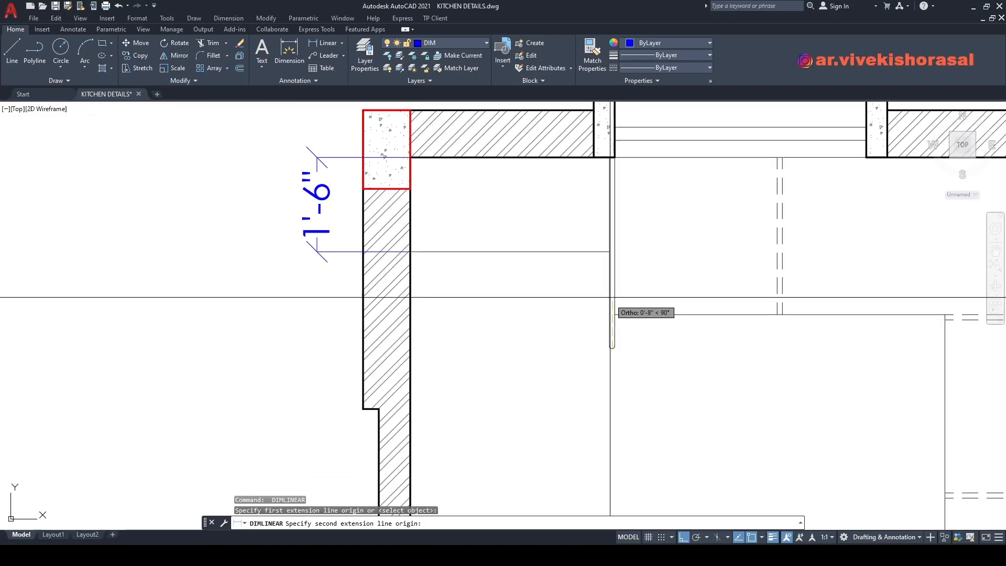
{"action": "scroll", "coordinate": [611, 269], "scroll_direction": "up", "scroll_amount": 5}
{"action": "left_click", "coordinate": [611, 150]}
{"action": "scroll", "coordinate": [592, 163], "scroll_direction": "down", "scroll_amount": 3}
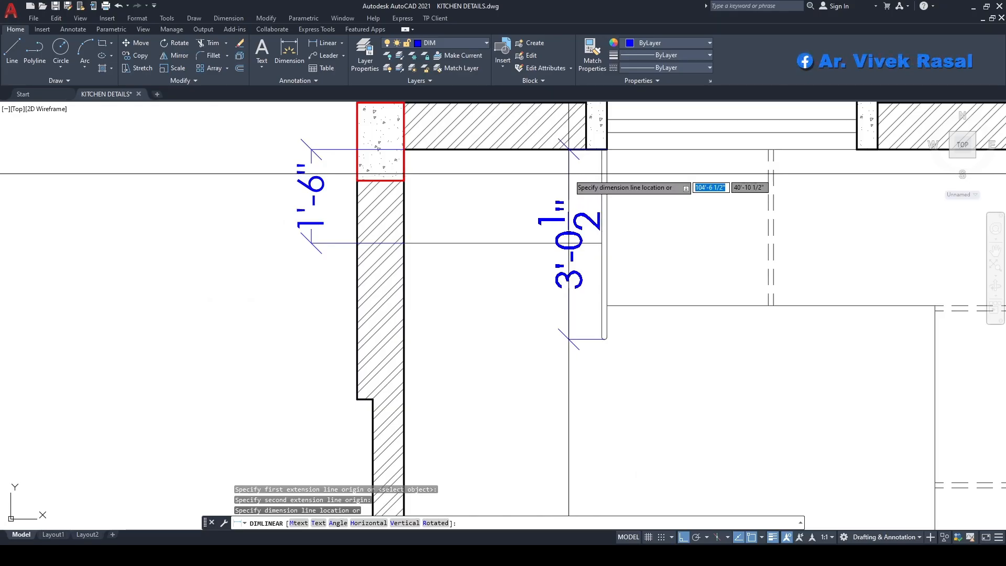
{"action": "left_click", "coordinate": [567, 173]}
{"action": "middle_click_drag", "start_coordinate": [620, 281], "coordinate": [599, 241]}
{"action": "type", "text": "s"}
{"action": "key", "text": "Return"}
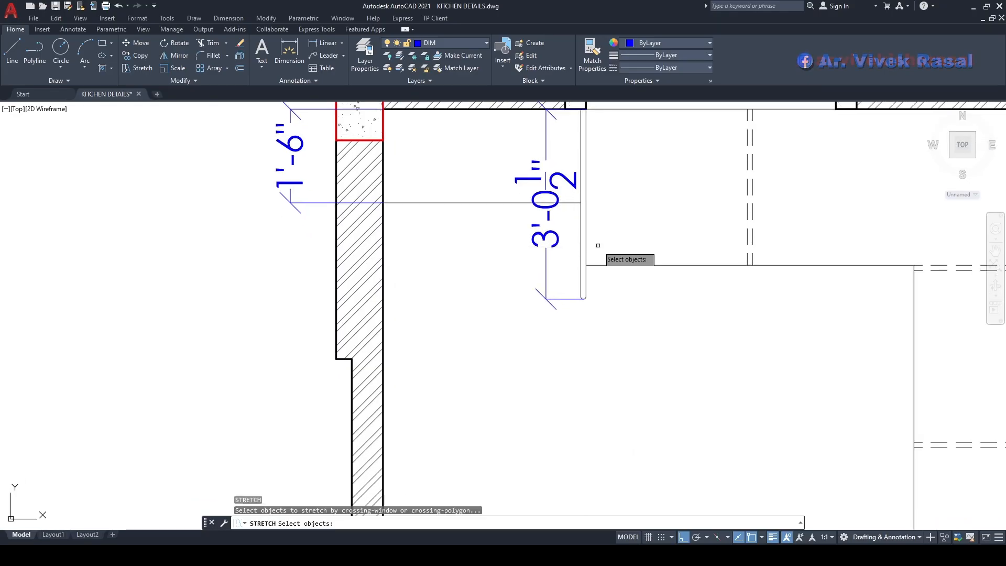
{"action": "key", "text": "Escape"}
{"action": "key", "text": "Escape"}
{"action": "middle_click_drag", "start_coordinate": [617, 208], "coordinate": [609, 244]}
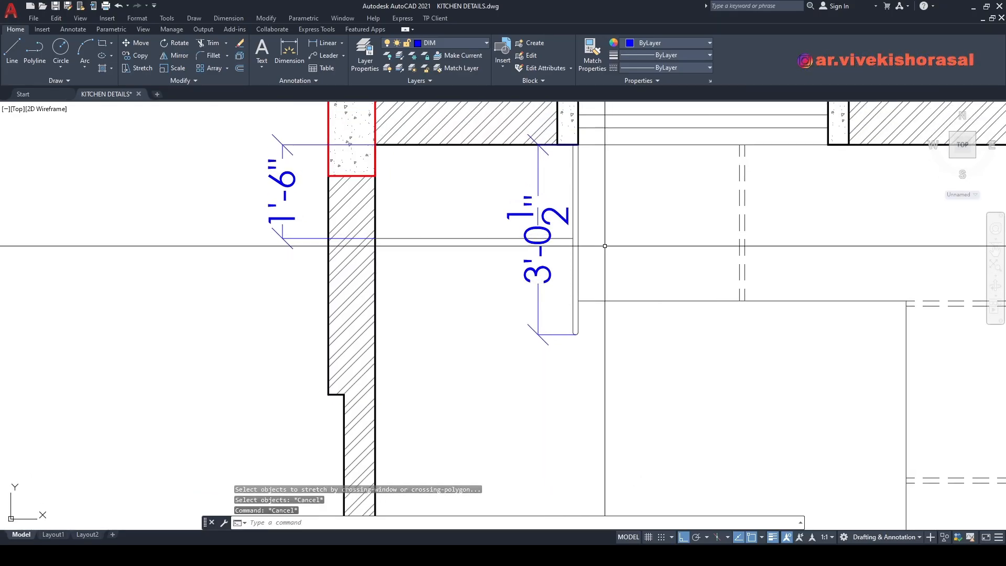
{"action": "type", "text": "m"}
{"action": "key", "text": "Return"}
Step: Stretch the rounded end of the vertical support together with its dimension towards the wall, making the support 3' long
{"action": "scroll", "coordinate": [580, 321], "scroll_direction": "up", "scroll_amount": 3}
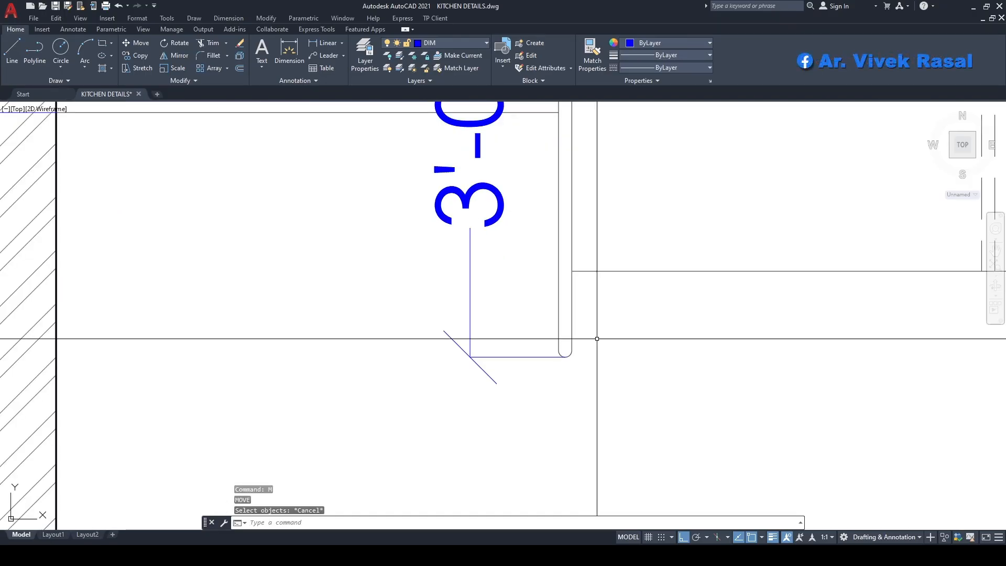
{"action": "key", "text": "Return"}
{"action": "left_click", "coordinate": [618, 328]}
{"action": "left_click", "coordinate": [549, 372]}
{"action": "scroll", "coordinate": [574, 362], "scroll_direction": "up", "scroll_amount": 6}
{"action": "key", "text": "Return"}
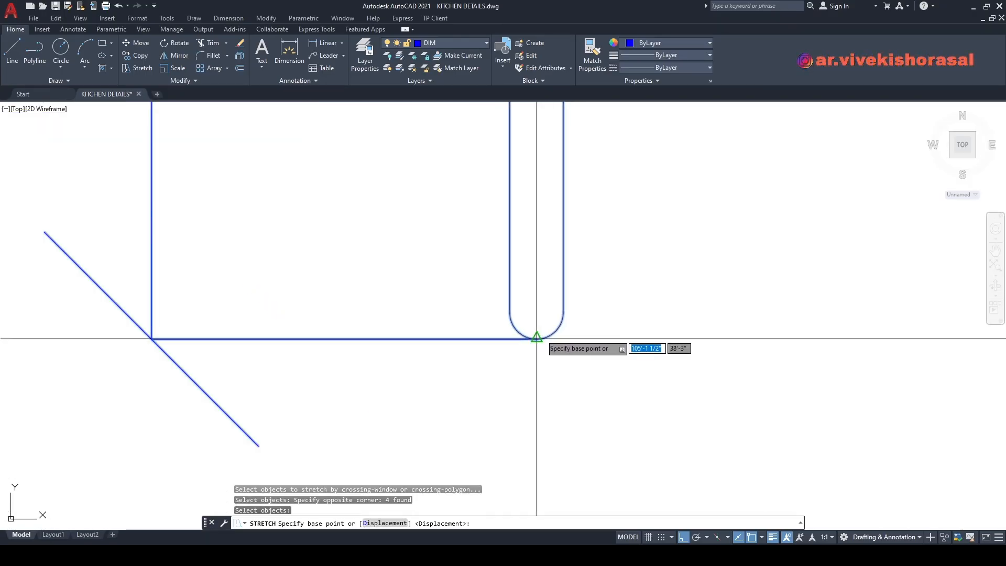
{"action": "left_click", "coordinate": [537, 338]}
{"action": "left_click", "coordinate": [539, 317]}
{"action": "scroll", "coordinate": [553, 335], "scroll_direction": "down", "scroll_amount": 8}
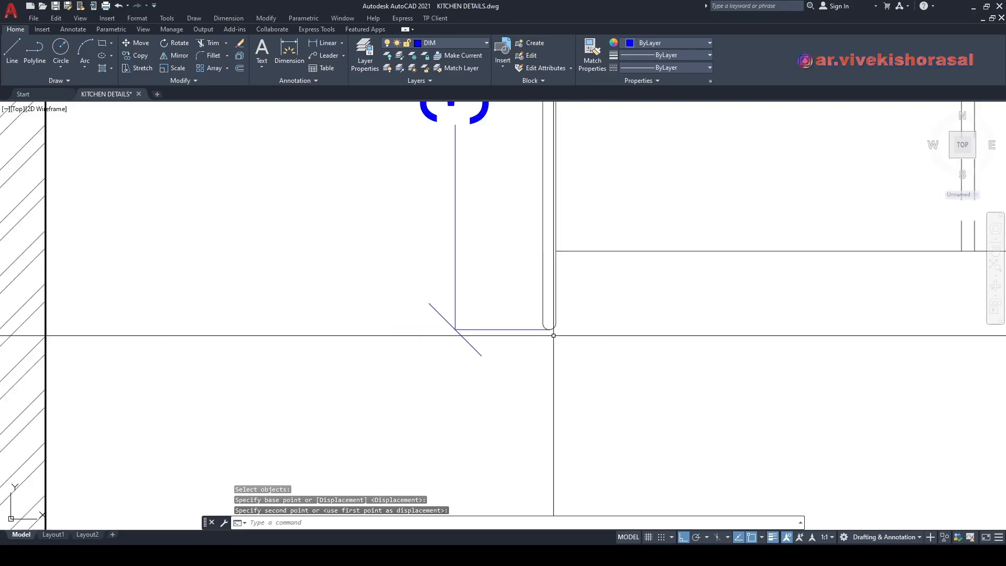
{"action": "middle_click_drag", "start_coordinate": [559, 283], "coordinate": [514, 357]}
{"action": "scroll", "coordinate": [518, 359], "scroll_direction": "down", "scroll_amount": 2}
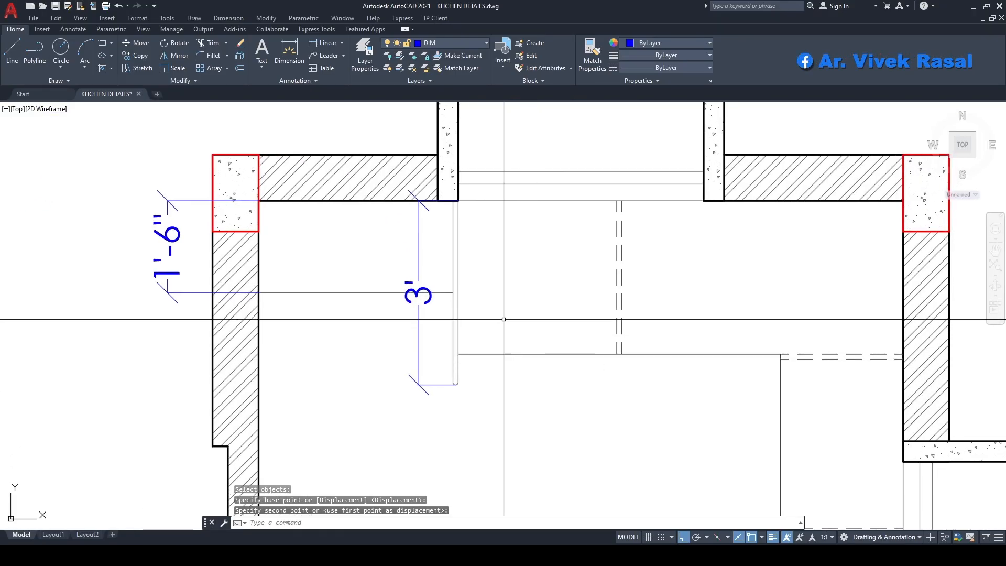
{"action": "middle_click_drag", "start_coordinate": [426, 331], "coordinate": [503, 358]}
{"action": "left_click", "coordinate": [503, 357]}
{"action": "left_click", "coordinate": [466, 342]}
{"action": "middle_click_drag", "start_coordinate": [499, 269], "coordinate": [538, 276]}
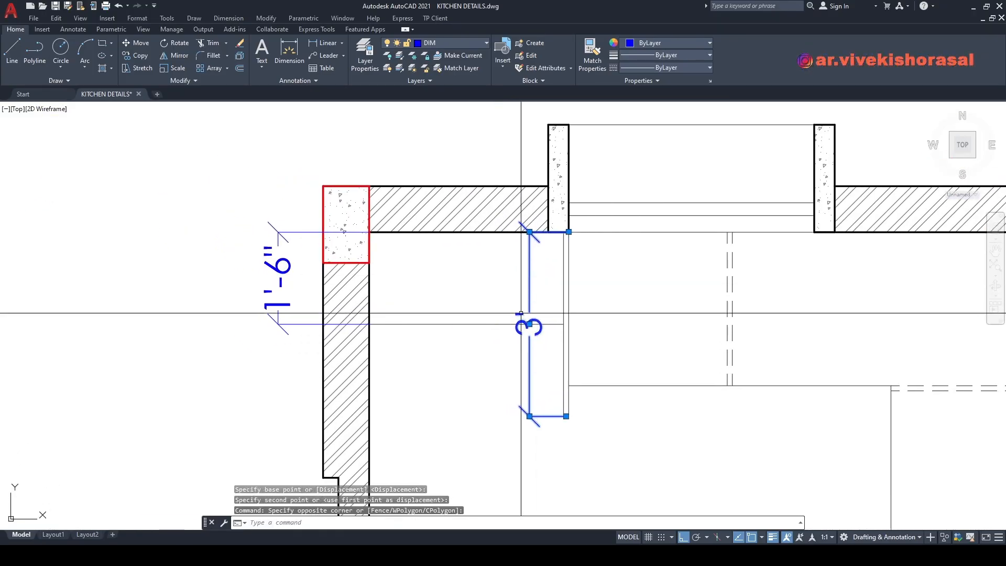
{"action": "key", "text": "Escape"}
{"action": "key", "text": "Escape"}
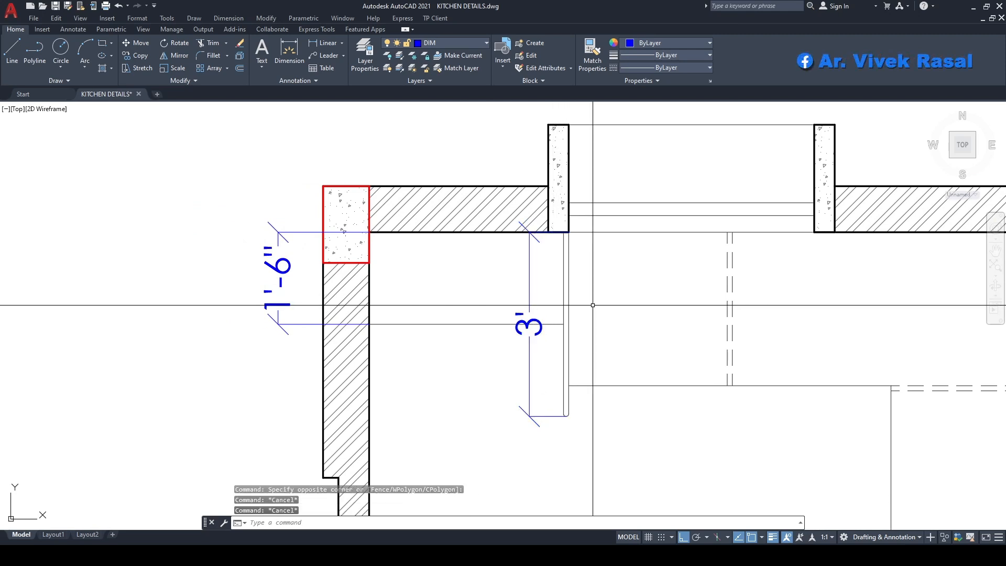
{"action": "key", "text": "Escape"}
{"action": "type", "text": "c"}
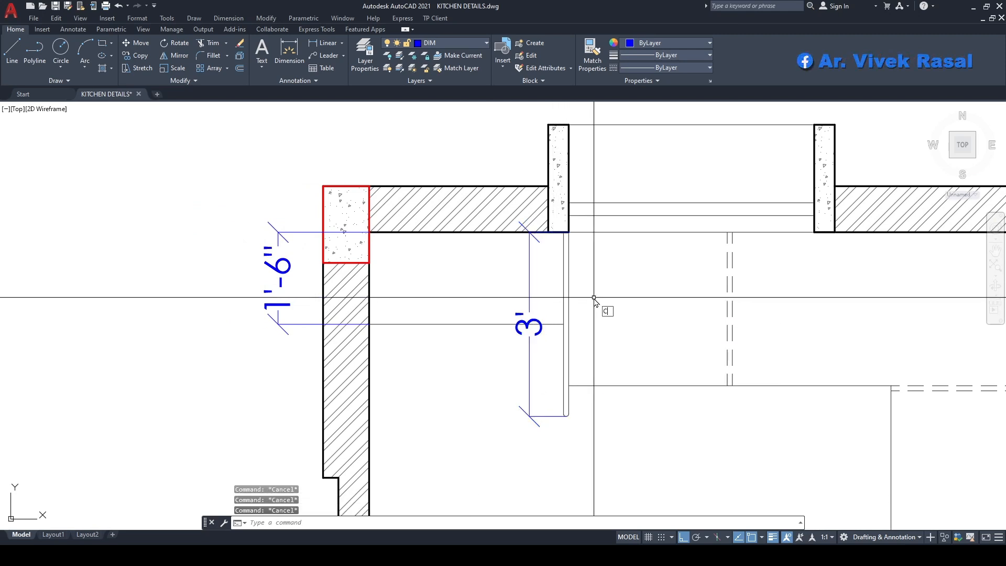
{"action": "type", "text": "o"}
{"action": "key", "text": "Return"}
{"action": "scroll", "coordinate": [582, 294], "scroll_direction": "down", "scroll_amount": 2}
{"action": "key", "text": "Escape"}
{"action": "key", "text": "Escape"}
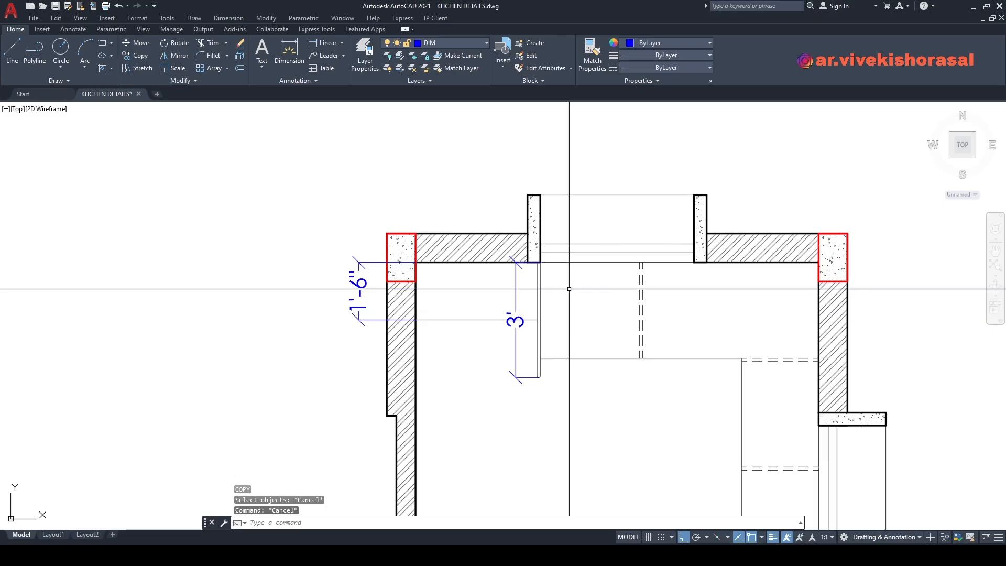
Step: Dimension the counter's depth in the plan from its front edge to the wall, placing the dimension just right of the vertical support
{"action": "type", "text": "dl"}
{"action": "key", "text": "Return"}
{"action": "scroll", "coordinate": [570, 289], "scroll_direction": "up", "scroll_amount": 2}
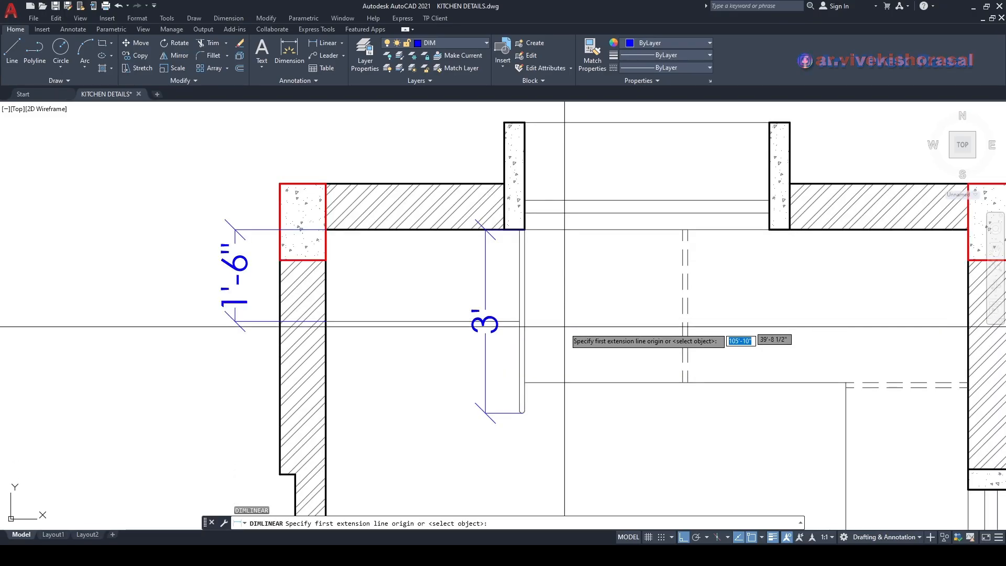
{"action": "left_click", "coordinate": [539, 376]}
{"action": "left_click", "coordinate": [526, 256]}
{"action": "scroll", "coordinate": [558, 261], "scroll_direction": "down", "scroll_amount": 2}
{"action": "left_click", "coordinate": [565, 312]}
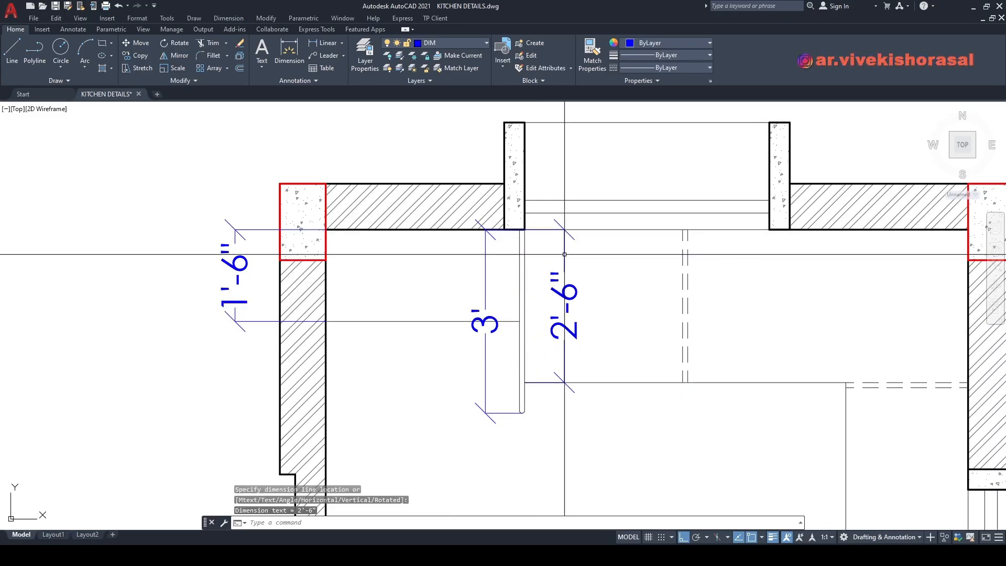
Step: Add a horizontal dimension below the counter's front edge from the vertical support to midway between the two dashed support lines
{"action": "middle_click_drag", "start_coordinate": [590, 312], "coordinate": [565, 303]}
{"action": "middle_click_drag", "start_coordinate": [597, 334], "coordinate": [581, 311]}
{"action": "type", "text": "d"}
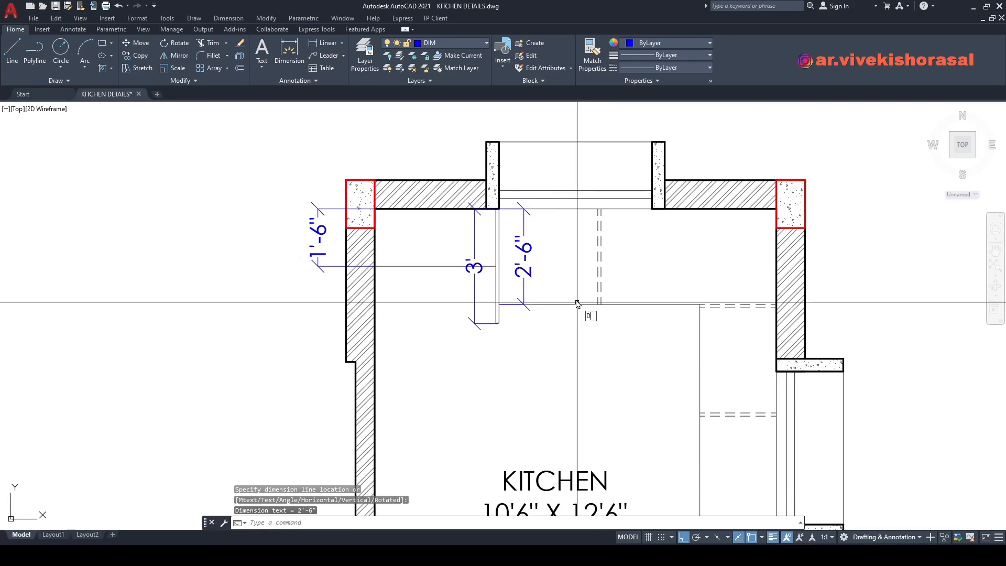
{"action": "type", "text": "l"}
{"action": "key", "text": "Return"}
{"action": "scroll", "coordinate": [559, 322], "scroll_direction": "up", "scroll_amount": 4}
{"action": "left_click", "coordinate": [408, 276]}
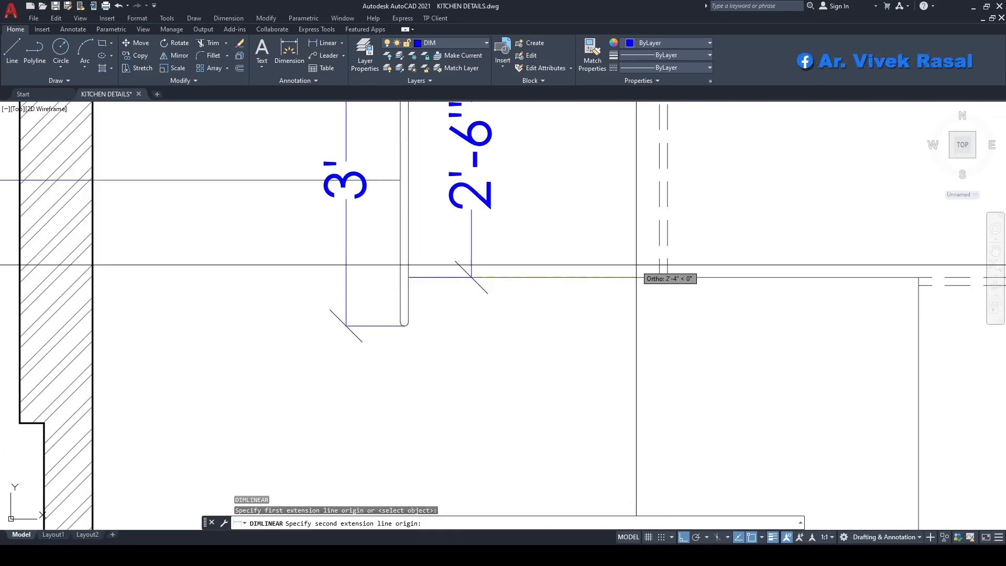
{"action": "right_click", "coordinate": [636, 265], "text": "shift"}
{"action": "left_click", "coordinate": [661, 320]}
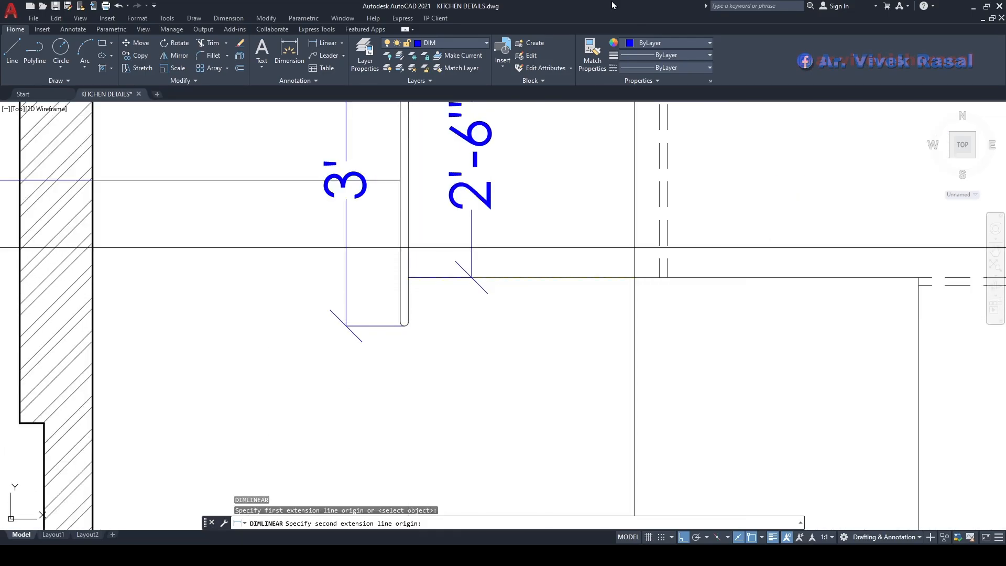
{"action": "left_click", "coordinate": [660, 276]}
{"action": "left_click", "coordinate": [646, 358]}
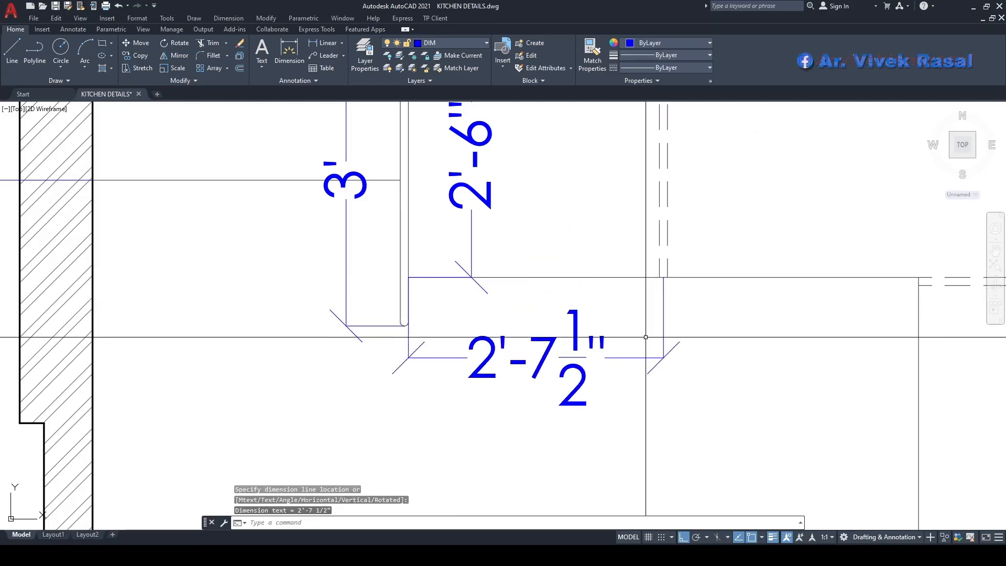
Step: Dimension from the centre of the dashed support to the counter's inner corner, in line with the preceding horizontal dimension
{"action": "middle_click_drag", "start_coordinate": [645, 337], "coordinate": [563, 321]}
{"action": "key", "text": "Return"}
{"action": "left_click", "coordinate": [579, 260]}
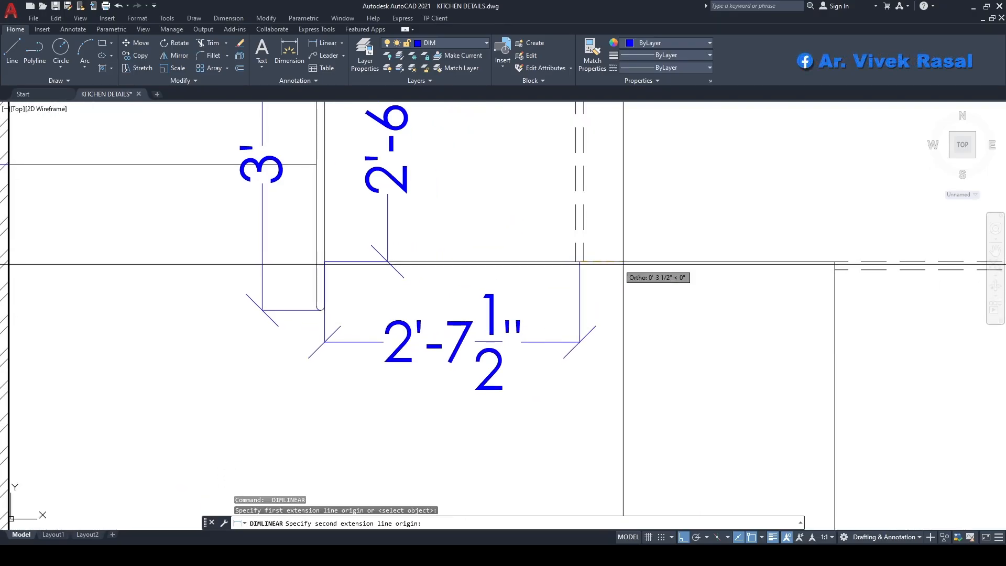
{"action": "left_click", "coordinate": [834, 262]}
{"action": "left_click", "coordinate": [551, 345]}
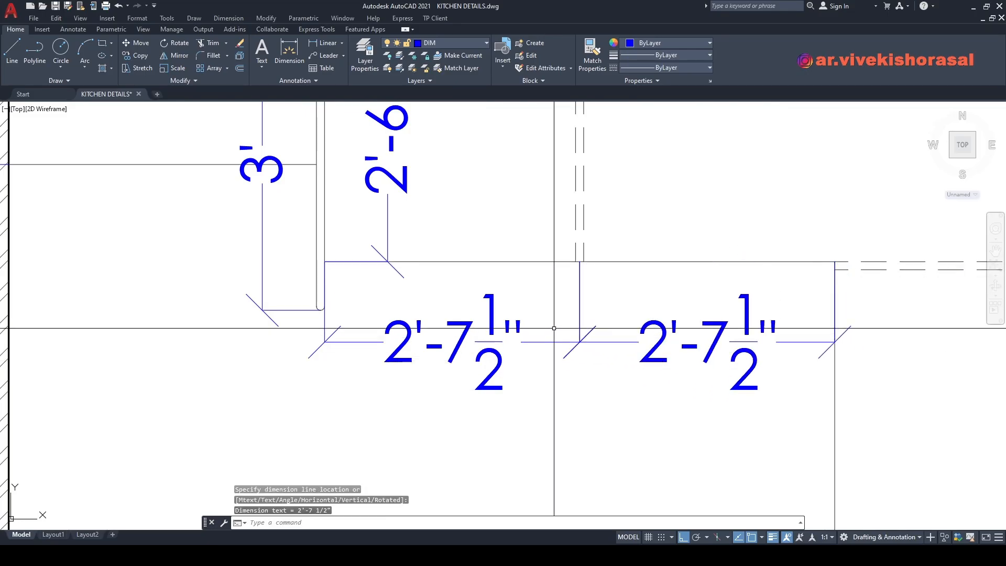
Step: Replace the text of both horizontal counter dimensions with EQ
{"action": "type", "text": "ED"}
{"action": "key", "text": "Return"}
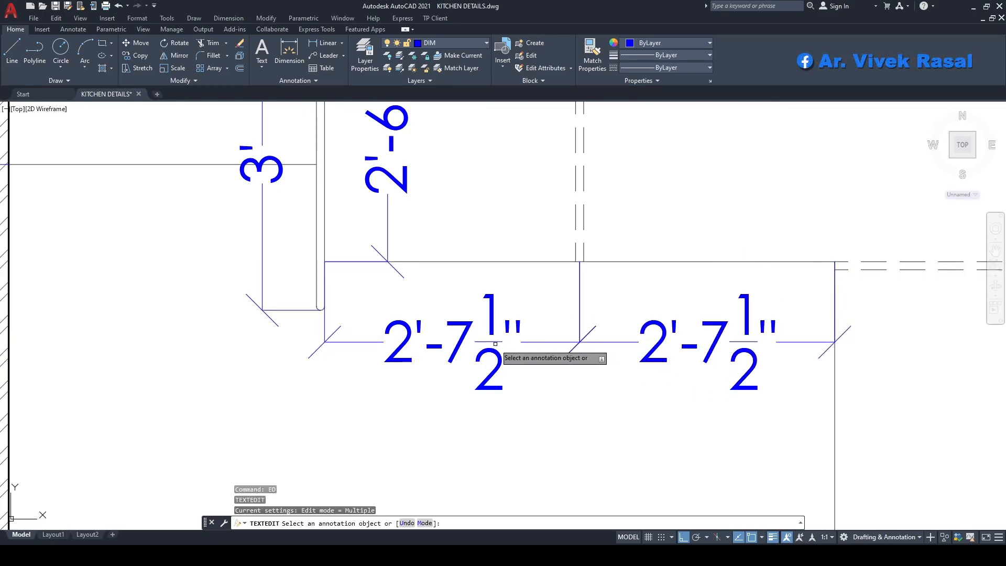
{"action": "left_click", "coordinate": [484, 347]}
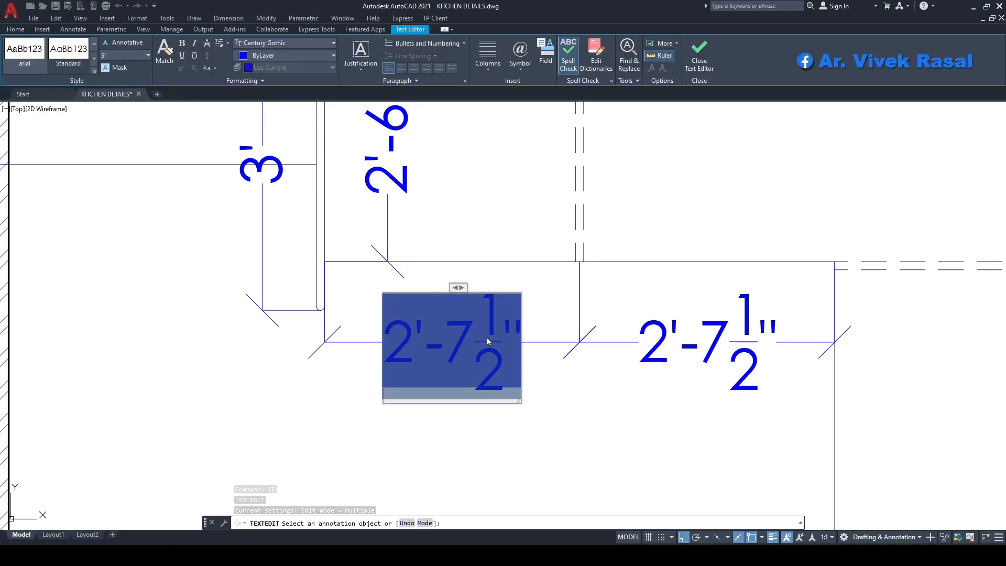
{"action": "type", "text": "EQ"}
{"action": "left_click", "coordinate": [626, 361]}
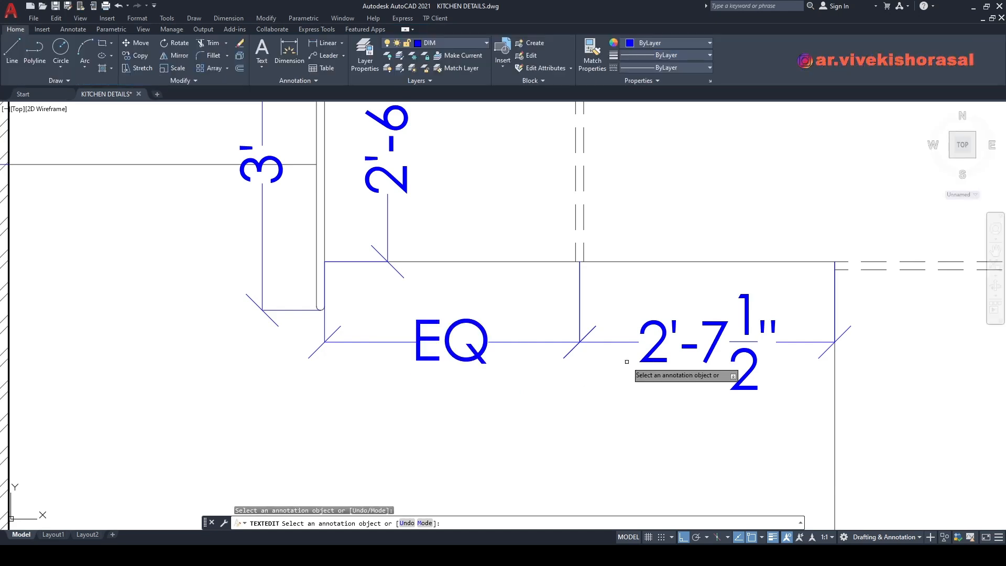
{"action": "left_click", "coordinate": [650, 357]}
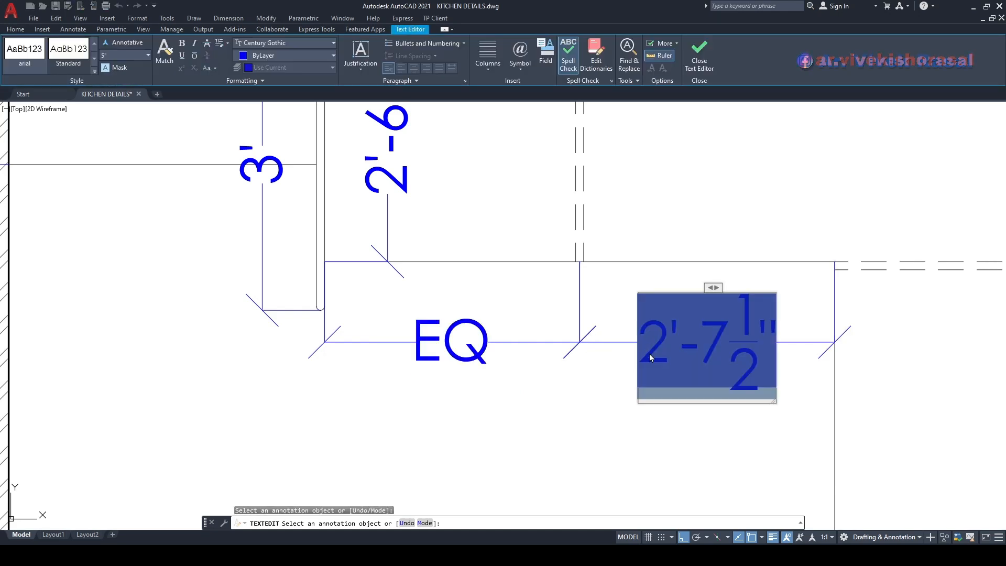
{"action": "type", "text": "EQ"}
{"action": "left_click", "coordinate": [653, 394]}
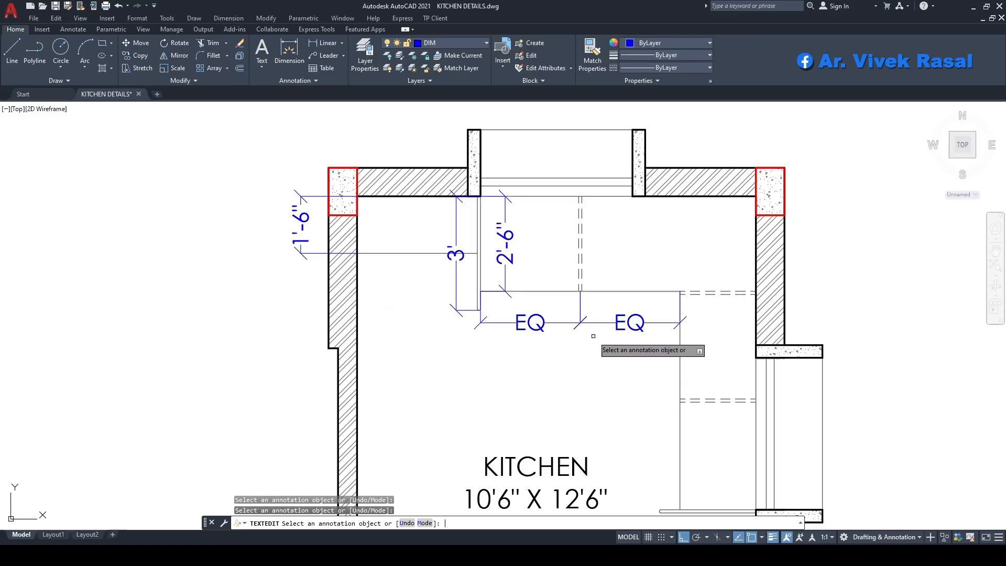
{"action": "key", "text": "Escape"}
Step: Send the objects where the EQ dimensions meet the dashed support to the back of the draw order
{"action": "mouse_move", "coordinate": [594, 336]}
{"action": "middle_mouse_down"}
{"action": "mouse_move", "coordinate": [611, 247]}
{"action": "mouse_move", "coordinate": [629, 314]}
{"action": "middle_mouse_up"}
{"action": "left_click", "coordinate": [626, 273]}
{"action": "left_click", "coordinate": [571, 225]}
{"action": "type", "text": "DR"}
{"action": "key", "text": "Return"}
Step: Copy the right-hand EQ dimension horizontally to the empty area outside the kitchen's right-hand wall
{"action": "type", "text": "C"}
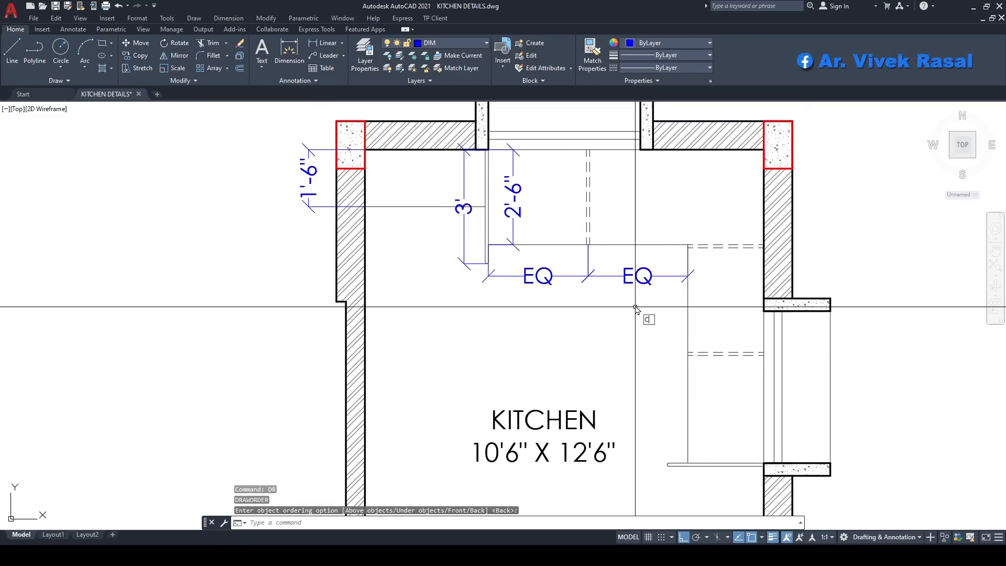
{"action": "type", "text": "O"}
{"action": "key", "text": "Return"}
{"action": "left_click", "coordinate": [624, 296]}
{"action": "left_click", "coordinate": [615, 267]}
{"action": "key", "text": "Return"}
{"action": "left_click", "coordinate": [617, 292]}
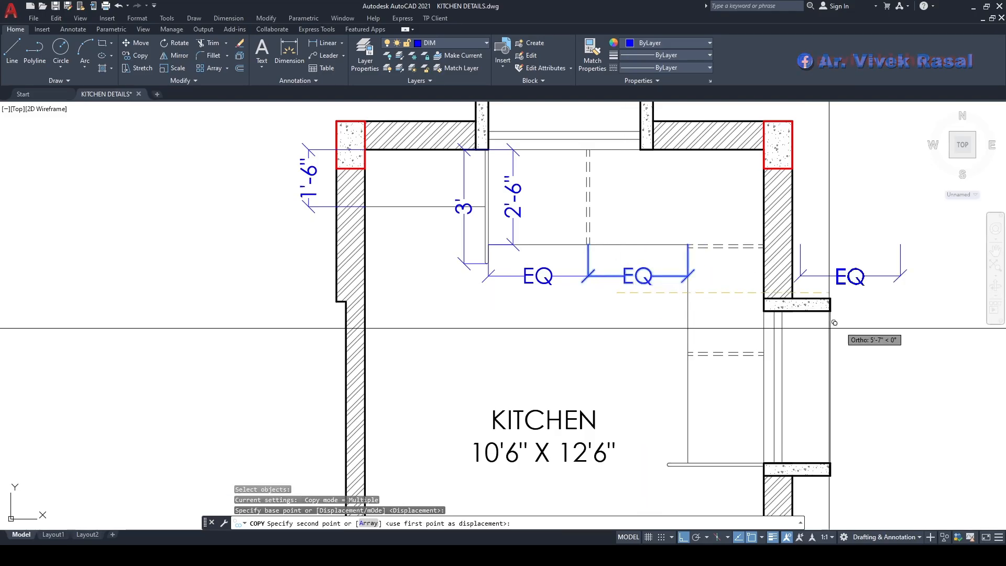
{"action": "middle_click_drag", "start_coordinate": [834, 323], "coordinate": [707, 329]}
{"action": "left_click", "coordinate": [803, 336]}
{"action": "key", "text": "Escape"}
Step: Rotate the copied EQ dimension 90° clockwise so it stands vertically with its extension lines pointing right
{"action": "middle_click_drag", "start_coordinate": [818, 313], "coordinate": [780, 331]}
{"action": "type", "text": "R"}
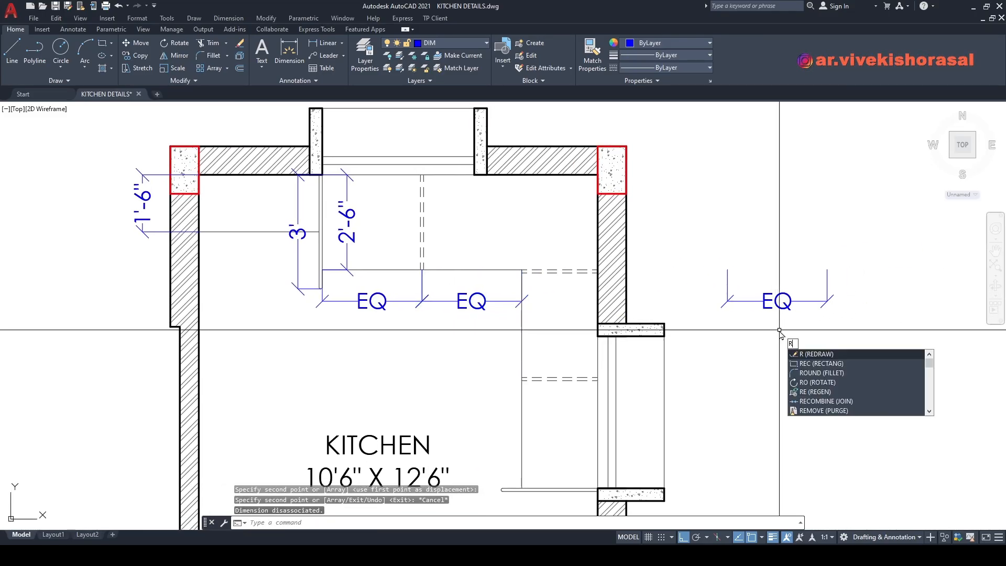
{"action": "type", "text": "O"}
{"action": "key", "text": "Return"}
{"action": "left_click", "coordinate": [786, 302]}
{"action": "key", "text": "Return"}
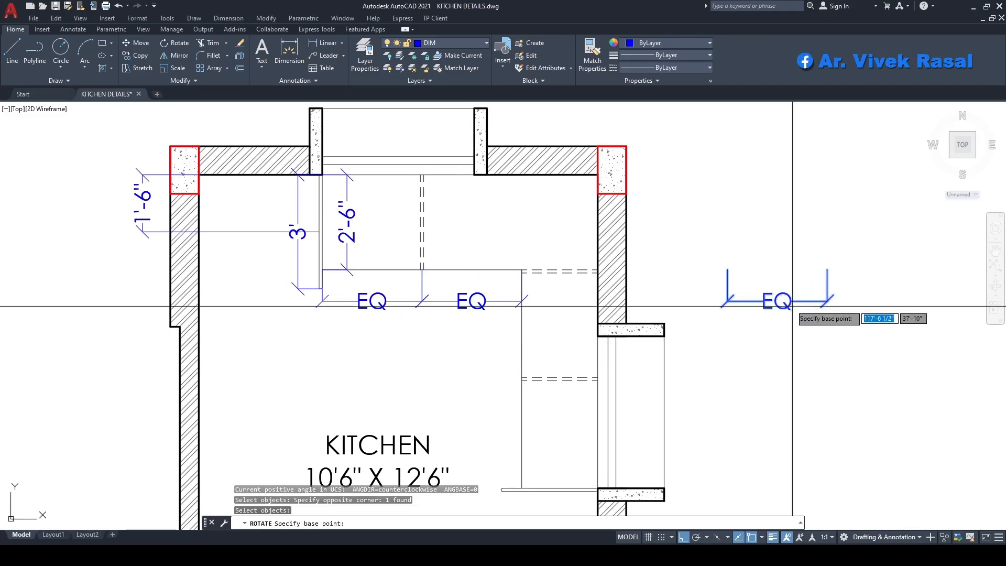
{"action": "left_click", "coordinate": [783, 297]}
Step: Move the vertical EQ dimension by its upper extension line's midpoint onto the counter's inner corner
{"action": "type", "text": "m"}
{"action": "key", "text": "Return"}
{"action": "left_click", "coordinate": [840, 370]}
{"action": "left_click", "coordinate": [799, 314]}
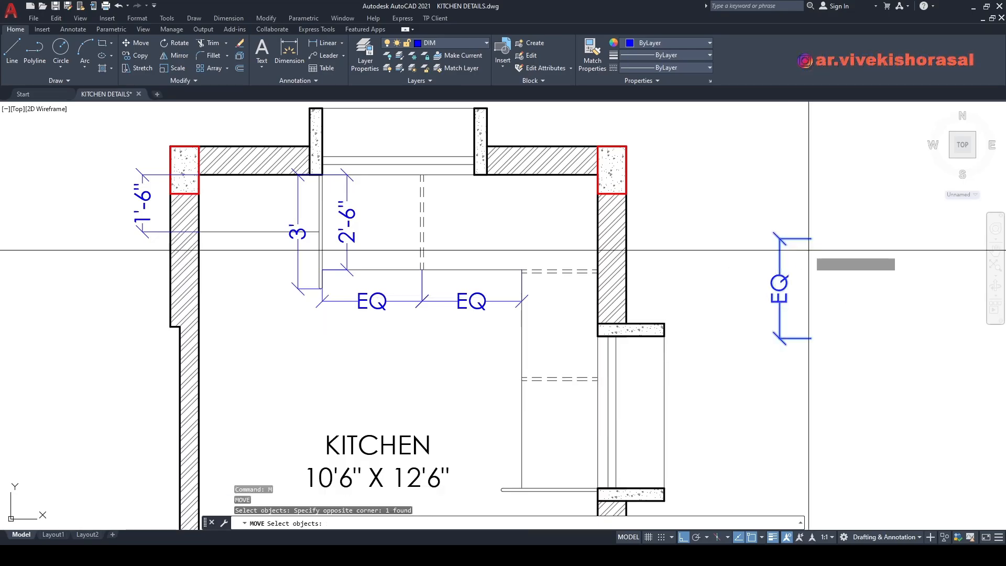
{"action": "key", "text": "Return"}
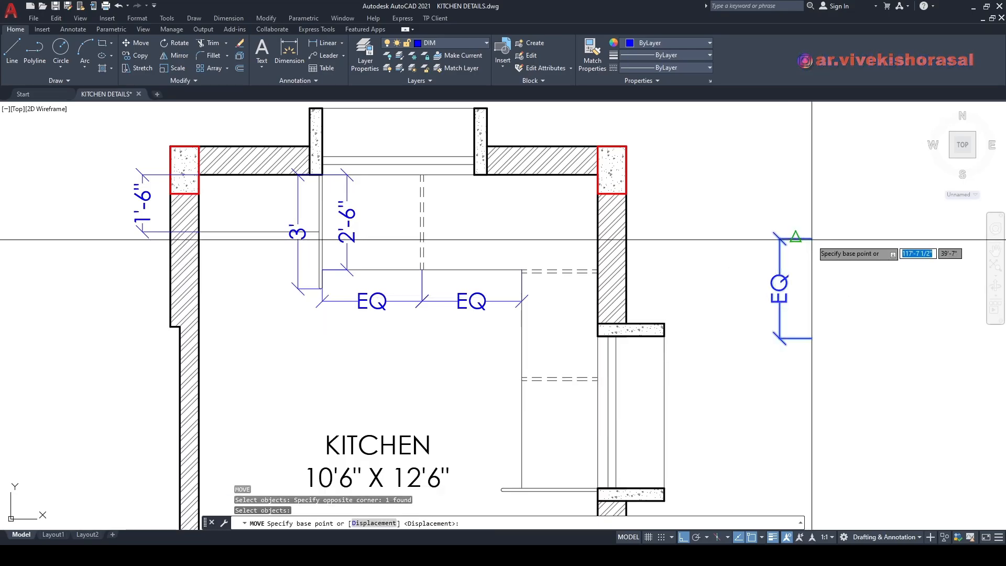
{"action": "left_click", "coordinate": [763, 537]}
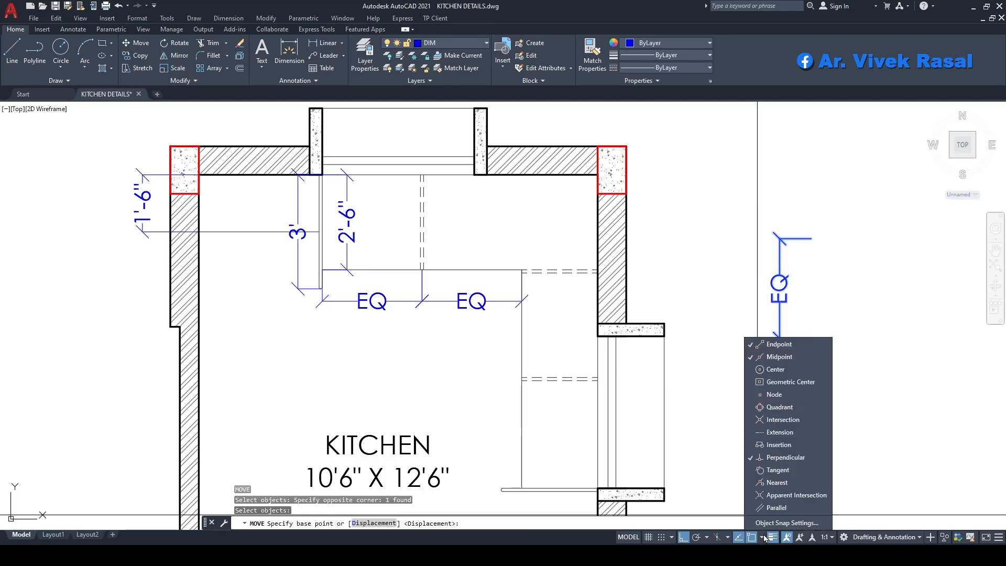
{"action": "left_click", "coordinate": [718, 6]}
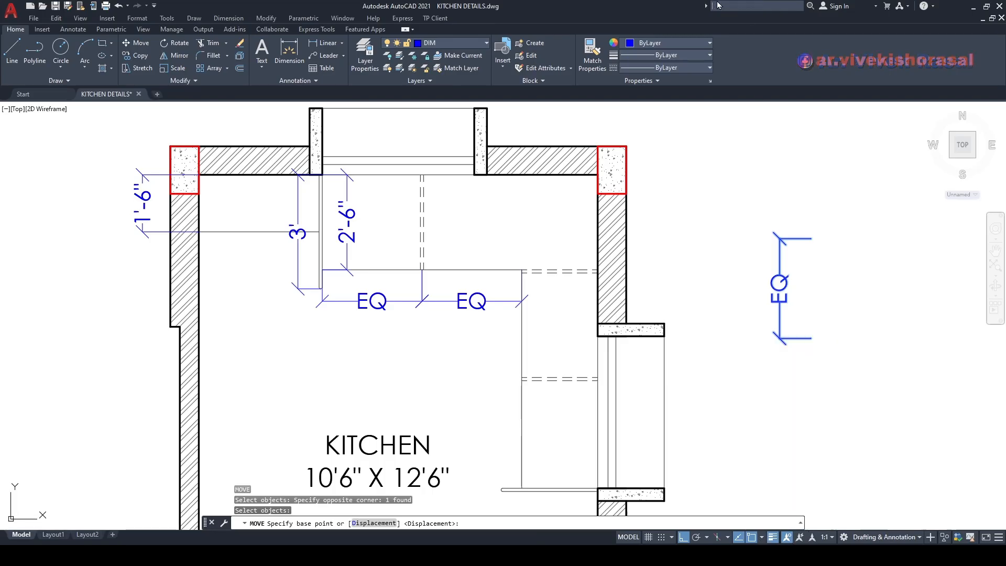
{"action": "left_click", "coordinate": [796, 237]}
{"action": "scroll", "coordinate": [521, 300], "scroll_direction": "up", "scroll_amount": 6}
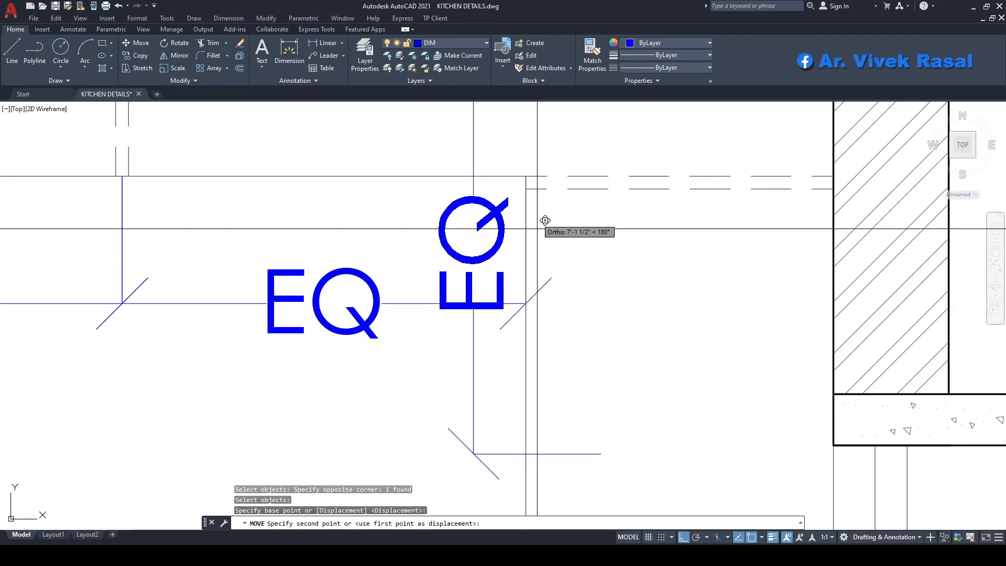
{"action": "left_click", "coordinate": [526, 176]}
{"action": "scroll", "coordinate": [542, 193], "scroll_direction": "down", "scroll_amount": 4}
{"action": "middle_click_drag", "start_coordinate": [533, 243], "coordinate": [568, 226]}
{"action": "key", "text": "space"}
{"action": "left_click", "coordinate": [553, 270]}
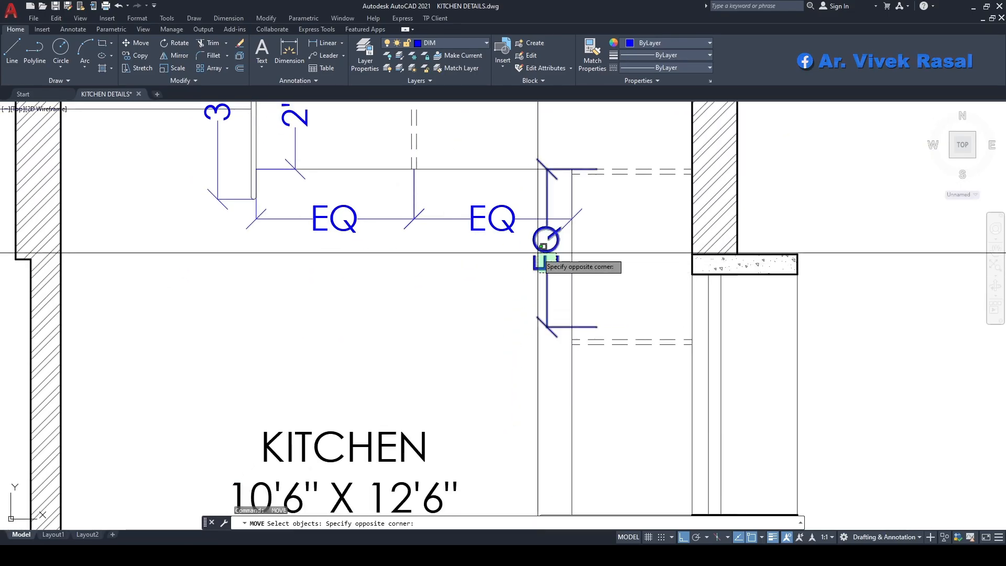
{"action": "left_click", "coordinate": [538, 251]}
{"action": "scroll", "coordinate": [588, 170], "scroll_direction": "up", "scroll_amount": 4}
{"action": "key", "text": "space"}
{"action": "scroll", "coordinate": [576, 170], "scroll_direction": "down", "scroll_amount": 4}
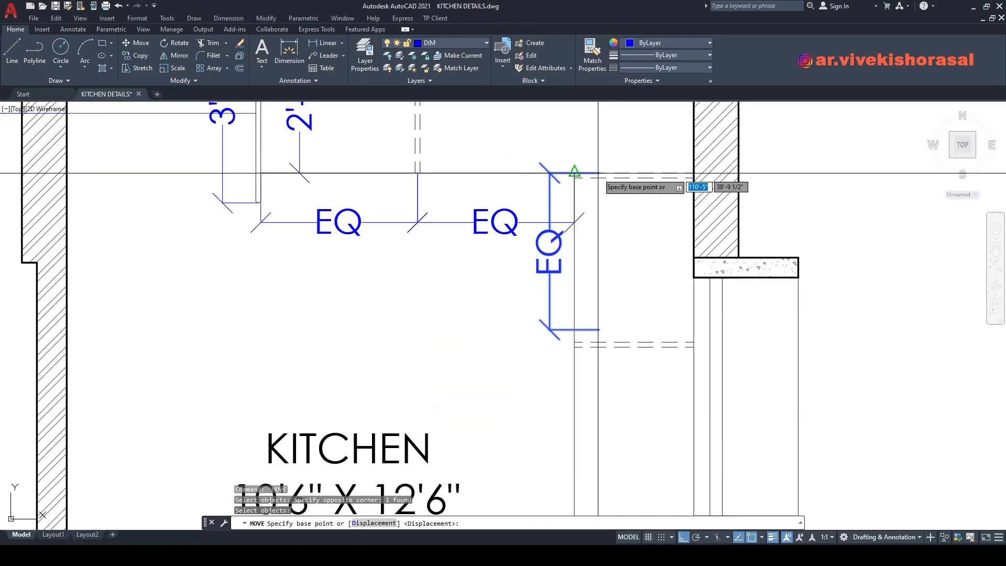
{"action": "scroll", "coordinate": [549, 433], "scroll_direction": "up", "scroll_amount": 2}
{"action": "key", "text": "Escape"}
Step: Stretch the vertical EQ dimension's lower extension origin to the midpoint between the two dashed support lines at the counter's front edge
{"action": "left_click", "coordinate": [561, 308]}
{"action": "left_click", "coordinate": [525, 240]}
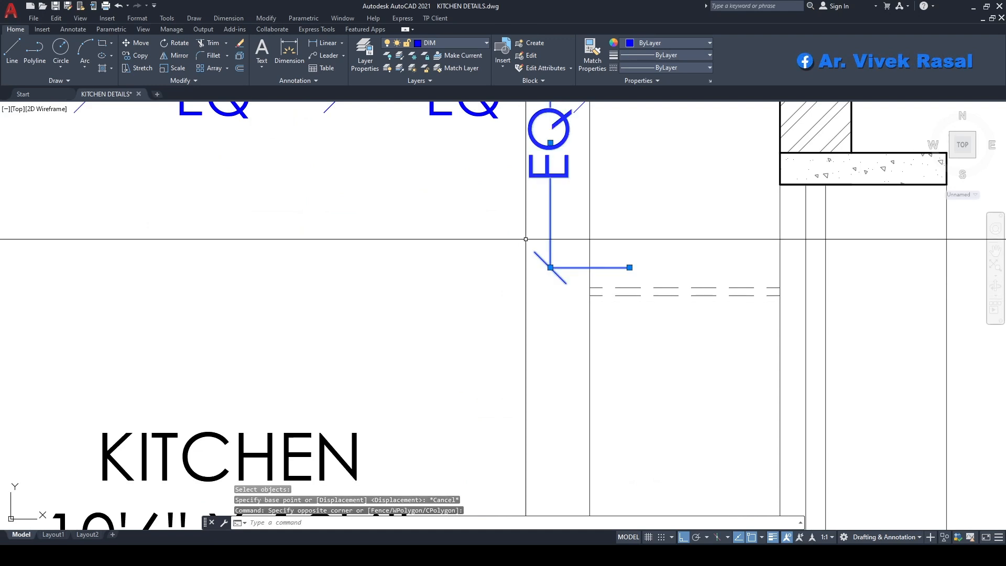
{"action": "left_click", "coordinate": [629, 268]}
{"action": "right_click", "coordinate": [630, 268], "text": "shift"}
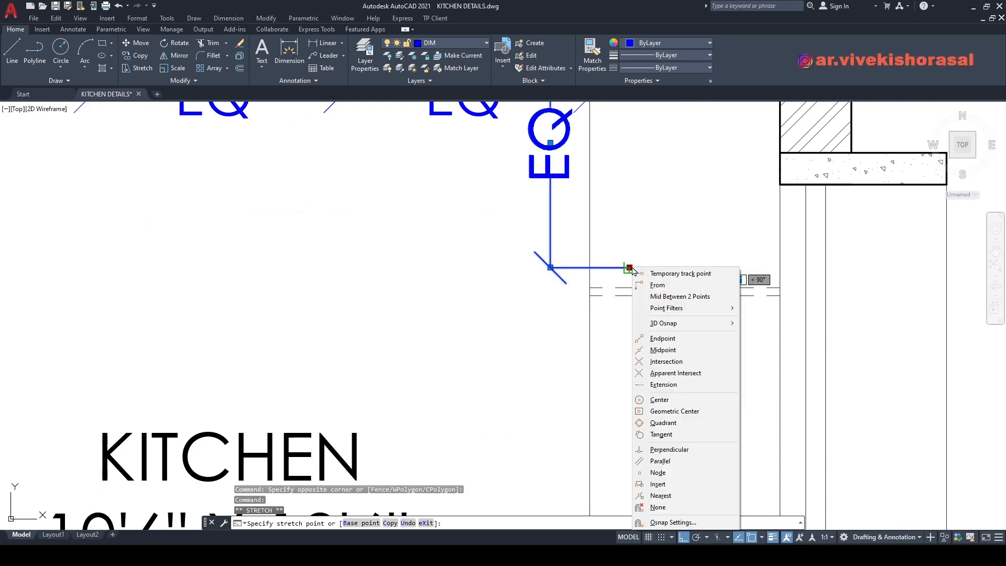
{"action": "left_click", "coordinate": [679, 296]}
{"action": "left_click", "coordinate": [590, 288]}
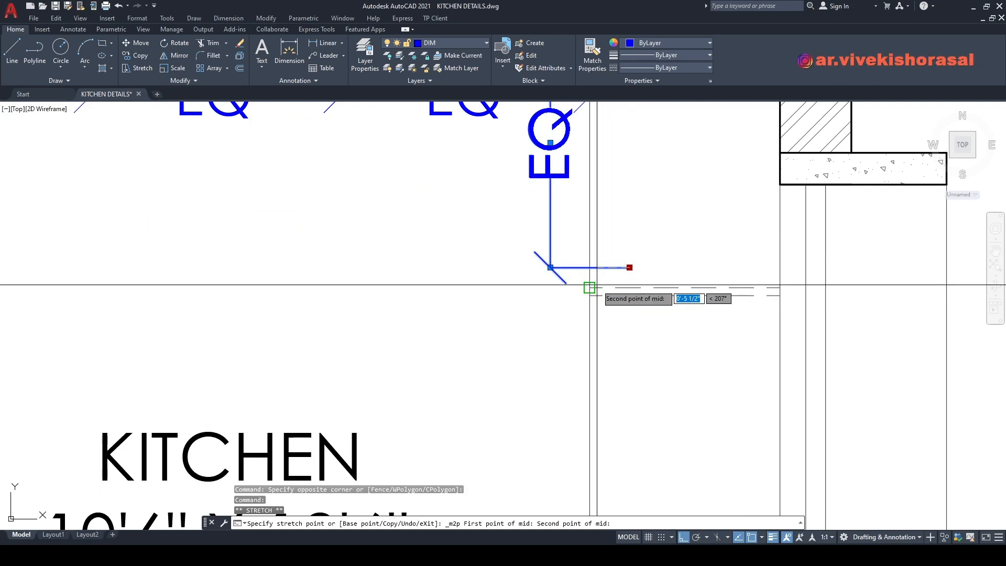
{"action": "left_click", "coordinate": [590, 294]}
Step: Stretch the vertical EQ dimension's upper extension origin back to the counter's inner corner
{"action": "scroll", "coordinate": [597, 284], "scroll_direction": "down", "scroll_amount": 2}
{"action": "scroll", "coordinate": [618, 219], "scroll_direction": "up", "scroll_amount": 4}
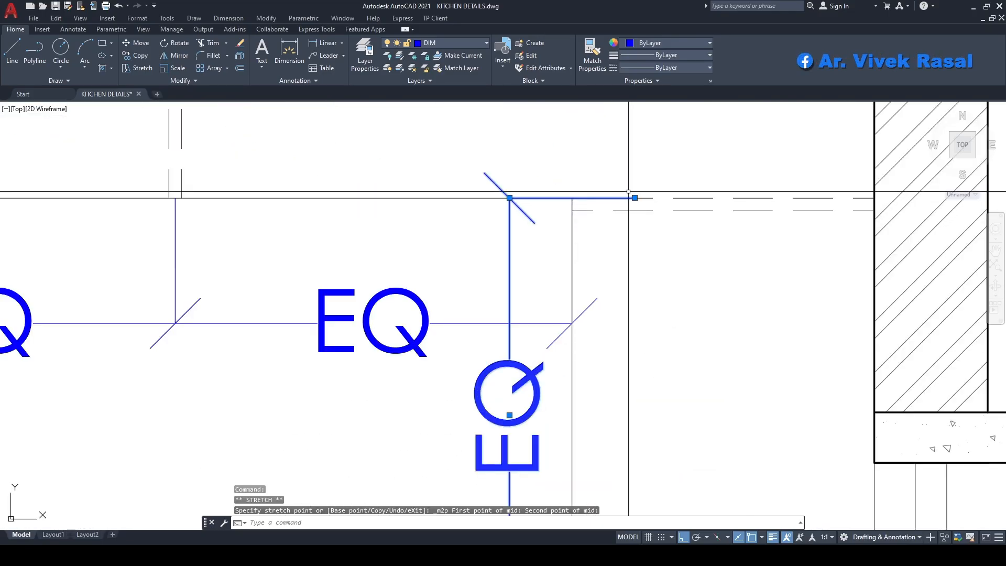
{"action": "left_click", "coordinate": [634, 198]}
{"action": "key", "text": "Escape"}
Step: Copy the vertical EQ dimension straight down so the copy spans from the dashed support to the lower end of the counter
{"action": "scroll", "coordinate": [619, 236], "scroll_direction": "down", "scroll_amount": 3}
{"action": "scroll", "coordinate": [612, 283], "scroll_direction": "up", "scroll_amount": 2}
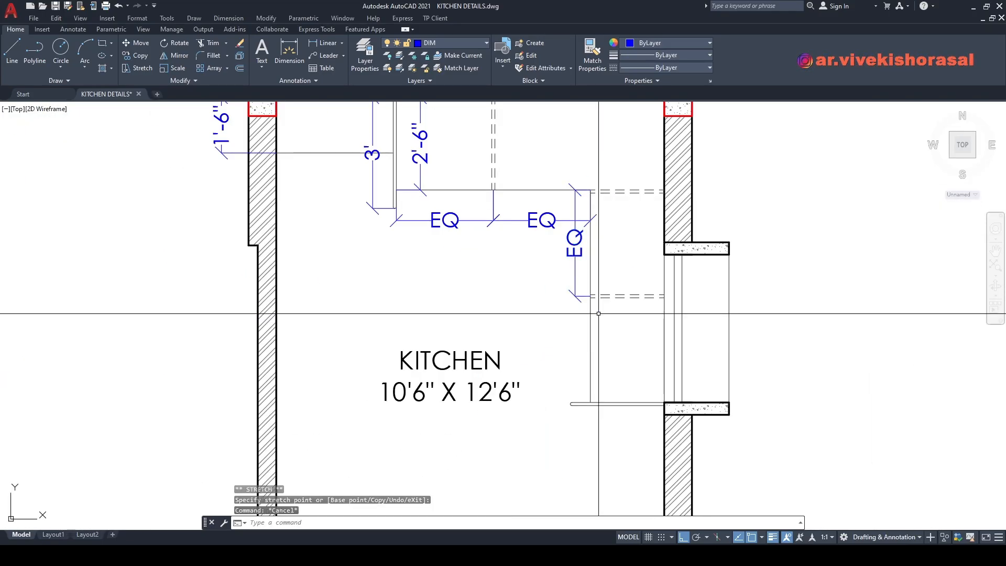
{"action": "type", "text": "ct o"}
{"action": "key", "text": "Return"}
{"action": "scroll", "coordinate": [597, 250], "scroll_direction": "up", "scroll_amount": 2}
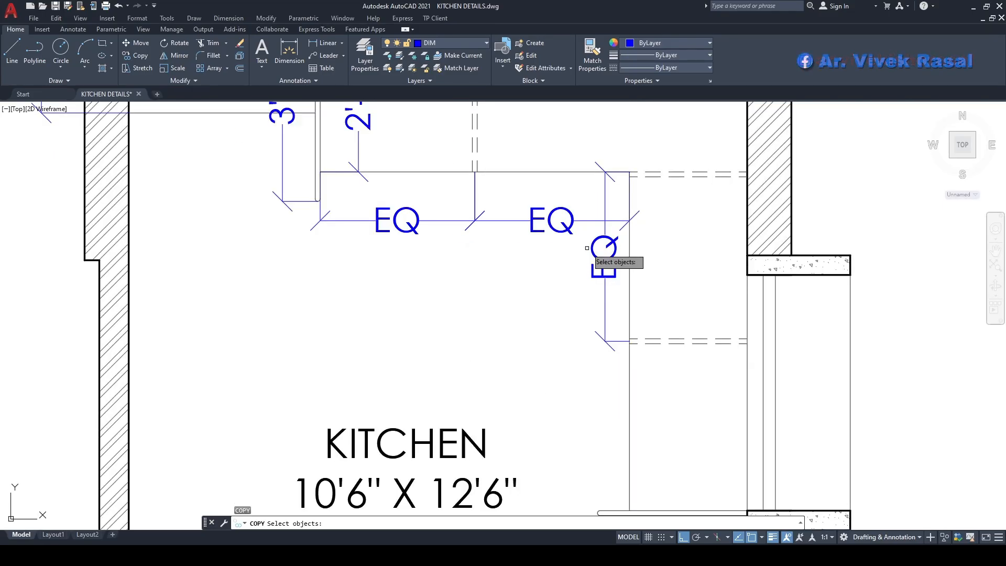
{"action": "key", "text": "Return"}
{"action": "left_click", "coordinate": [623, 172]}
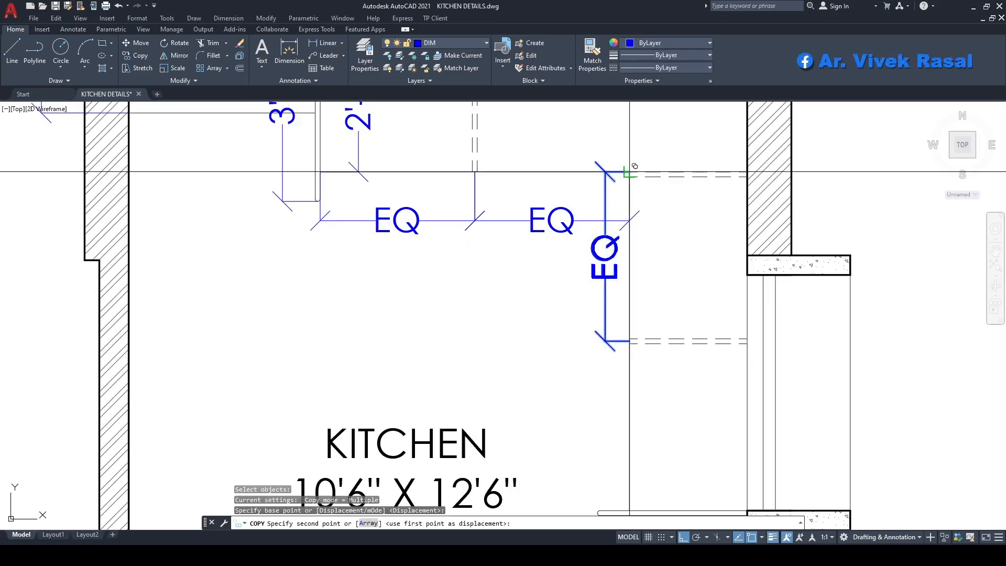
{"action": "scroll", "coordinate": [626, 330], "scroll_direction": "up", "scroll_amount": 3}
{"action": "left_click", "coordinate": [624, 334]}
{"action": "scroll", "coordinate": [624, 270], "scroll_direction": "down", "scroll_amount": 6}
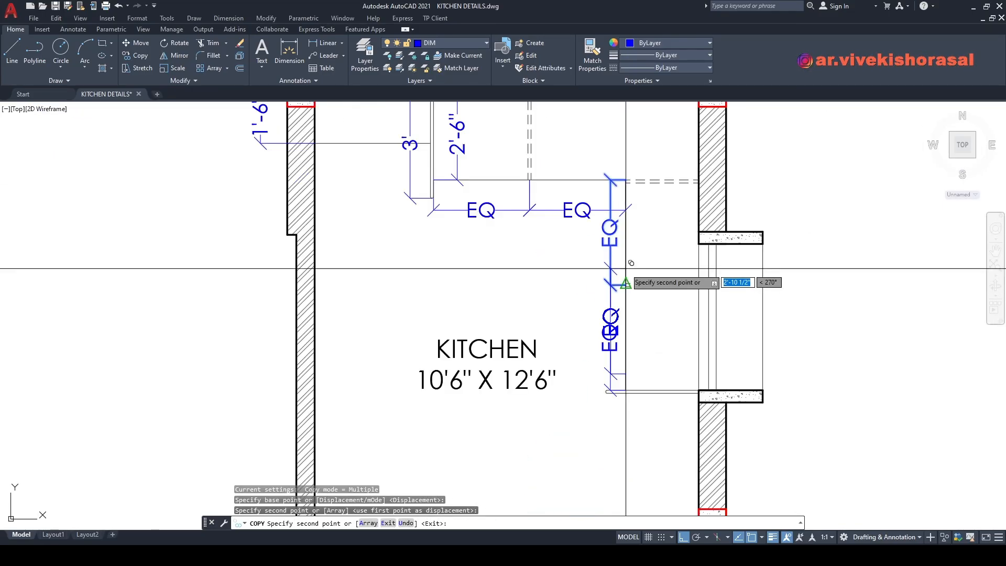
{"action": "key", "text": "Return"}
Step: Move the KITCHEN 10'6" X 12'6" room label horizontally out of the room, beyond the left-hand wall
{"action": "scroll", "coordinate": [624, 398], "scroll_direction": "up", "scroll_amount": 2}
{"action": "mouse_move", "coordinate": [609, 302]}
{"action": "middle_mouse_down"}
{"action": "mouse_move", "coordinate": [617, 396]}
{"action": "mouse_move", "coordinate": [619, 329]}
{"action": "middle_mouse_up"}
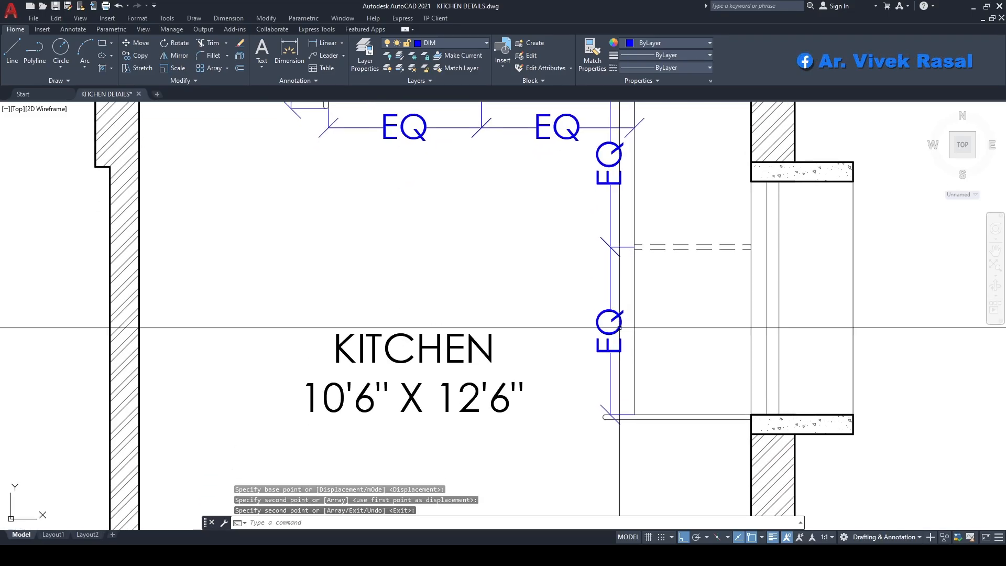
{"action": "scroll", "coordinate": [539, 311], "scroll_direction": "down", "scroll_amount": 2}
{"action": "mouse_move", "coordinate": [540, 312]}
{"action": "middle_mouse_down"}
{"action": "mouse_move", "coordinate": [596, 377]}
{"action": "mouse_move", "coordinate": [630, 292]}
{"action": "middle_mouse_up"}
{"action": "type", "text": "m"}
{"action": "key", "text": "Return"}
{"action": "left_click", "coordinate": [609, 407]}
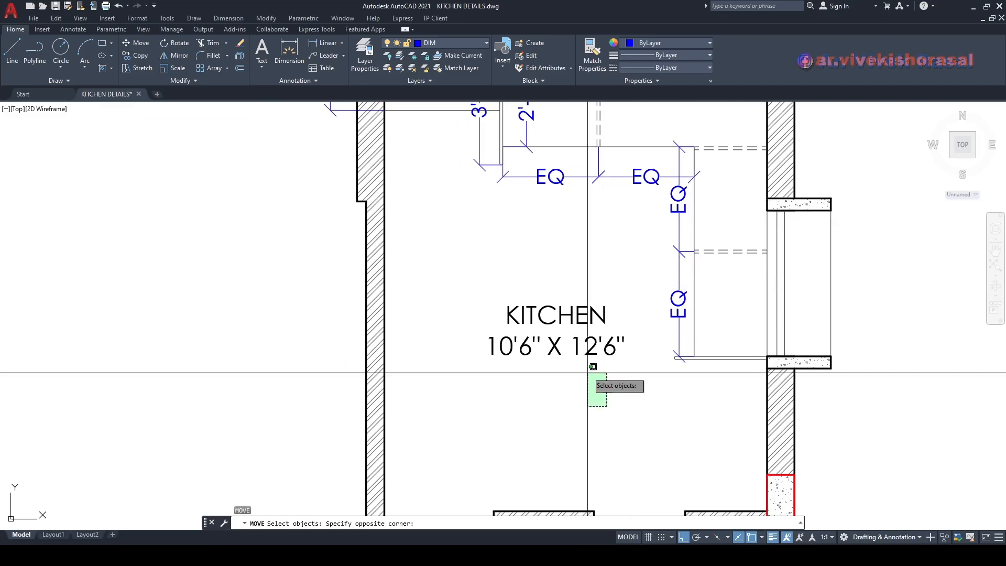
{"action": "left_click", "coordinate": [556, 347]}
{"action": "scroll", "coordinate": [555, 351], "scroll_direction": "down", "scroll_amount": 4}
{"action": "middle_click_drag", "start_coordinate": [556, 351], "coordinate": [600, 335]}
{"action": "key", "text": "Return"}
{"action": "left_click", "coordinate": [597, 331]}
{"action": "left_click", "coordinate": [456, 331]}
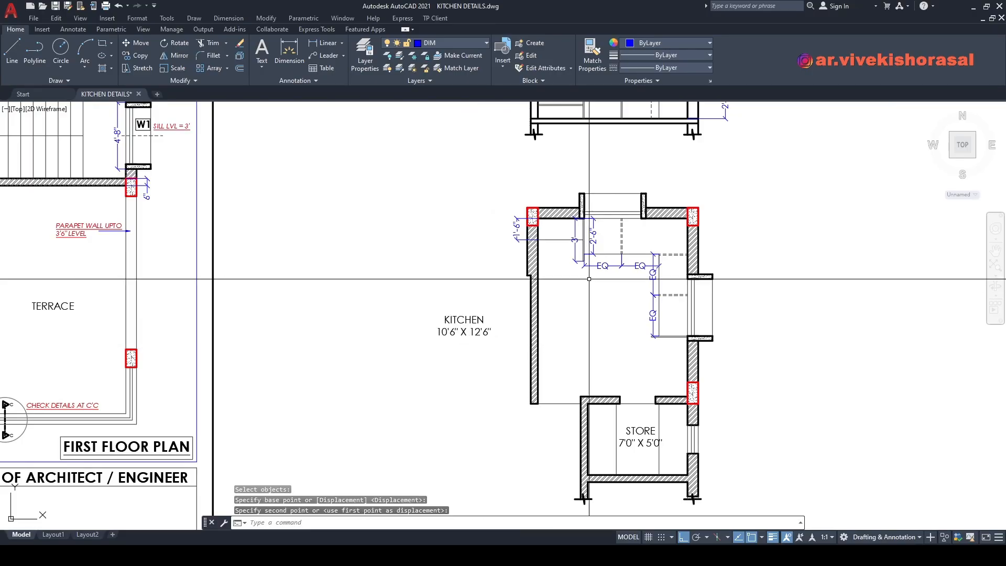
{"action": "middle_click_drag", "start_coordinate": [625, 259], "coordinate": [588, 295]}
{"action": "type", "text": "d"}
{"action": "key", "text": "Return"}
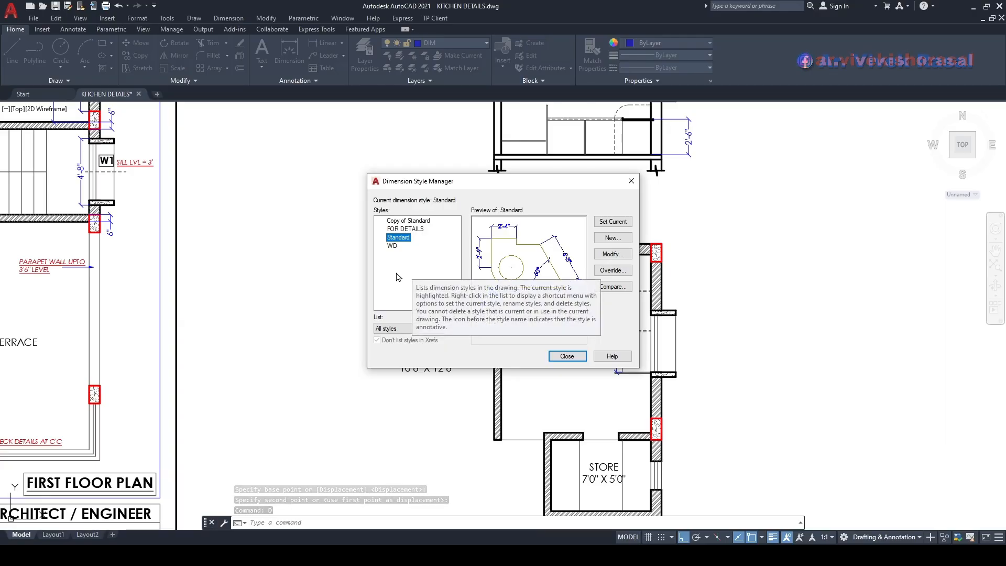
{"action": "left_click", "coordinate": [570, 355]}
{"action": "key", "text": "Escape"}
{"action": "key", "text": "Escape"}
Step: Set the text height of the Standard dimension style to 4"
{"action": "scroll", "coordinate": [573, 309], "scroll_direction": "down", "scroll_amount": 4}
{"action": "mouse_move", "coordinate": [579, 284]}
{"action": "middle_mouse_down"}
{"action": "mouse_move", "coordinate": [655, 255]}
{"action": "mouse_move", "coordinate": [637, 260]}
{"action": "middle_mouse_up"}
{"action": "scroll", "coordinate": [632, 246], "scroll_direction": "up", "scroll_amount": 2}
{"action": "type", "text": "d"}
{"action": "key", "text": "Return"}
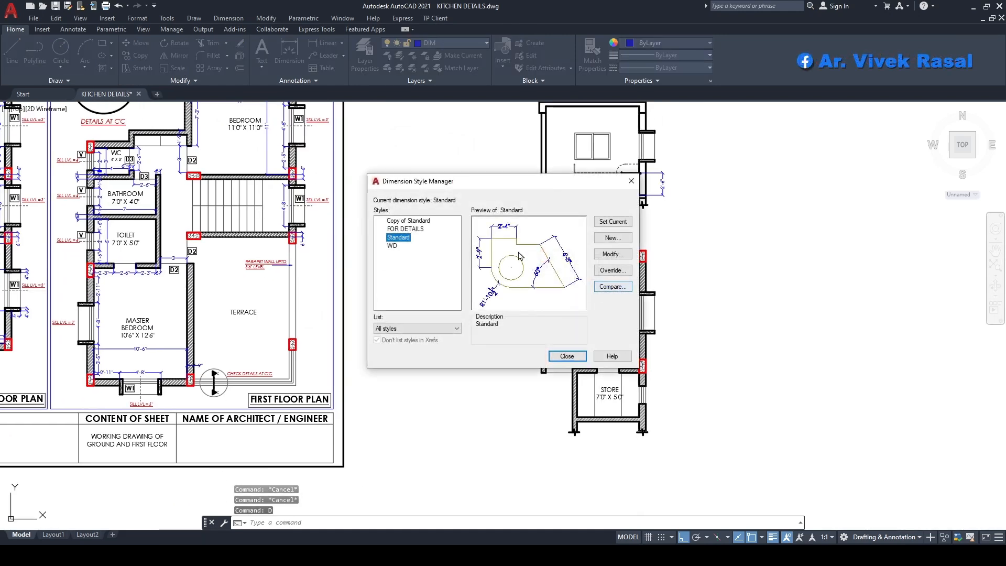
{"action": "left_click", "coordinate": [613, 254]}
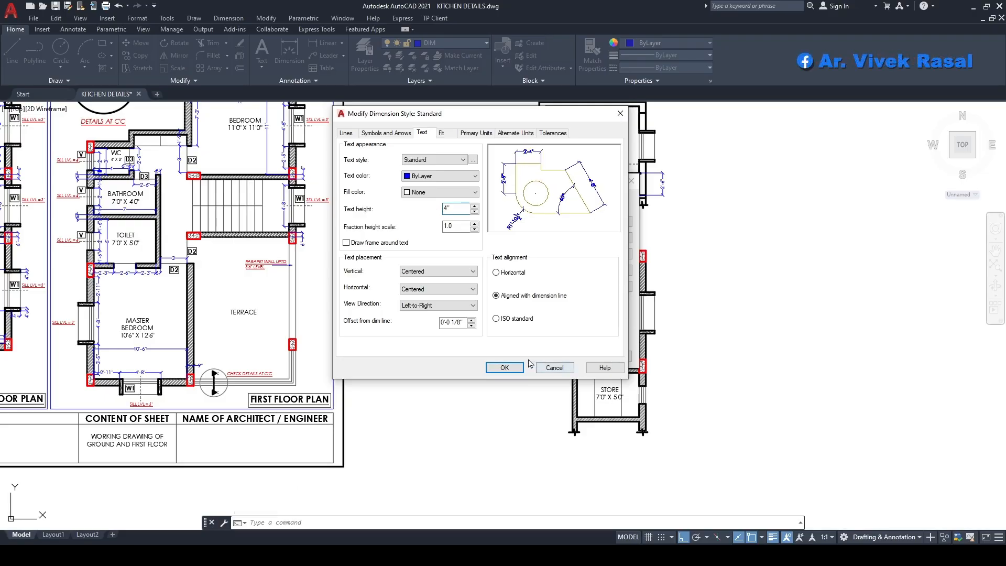
{"action": "left_click", "coordinate": [505, 368]}
{"action": "left_click", "coordinate": [567, 356]}
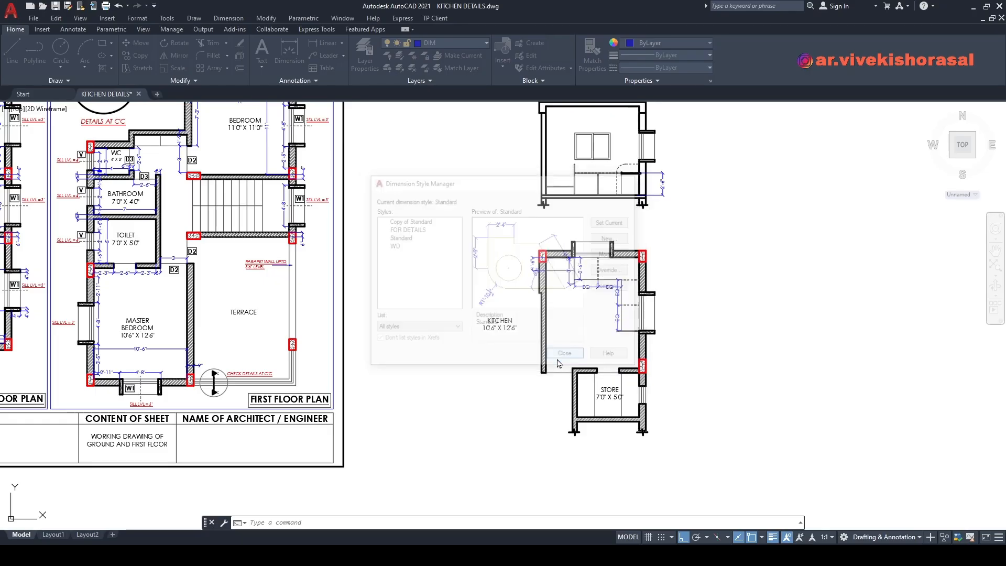
Step: Add a horizontal linear dimension from the ledge's outer edge to the counter's inner corner, placed below the EQ dimensions
{"action": "scroll", "coordinate": [560, 283], "scroll_direction": "up", "scroll_amount": 5}
{"action": "middle_click_drag", "start_coordinate": [564, 276], "coordinate": [580, 291]}
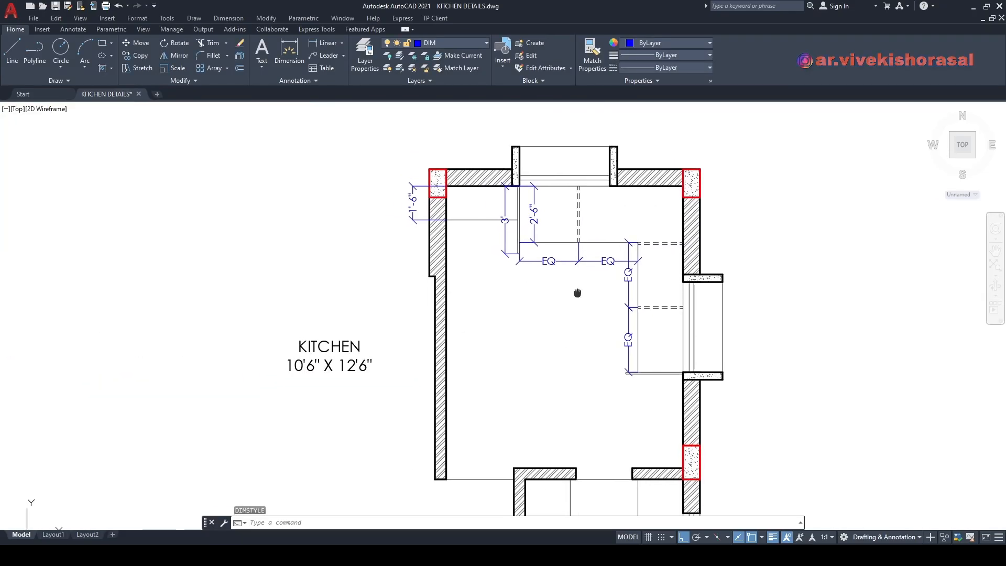
{"action": "type", "text": "li"}
{"action": "key", "text": "Return"}
{"action": "scroll", "coordinate": [579, 263], "scroll_direction": "up", "scroll_amount": 6}
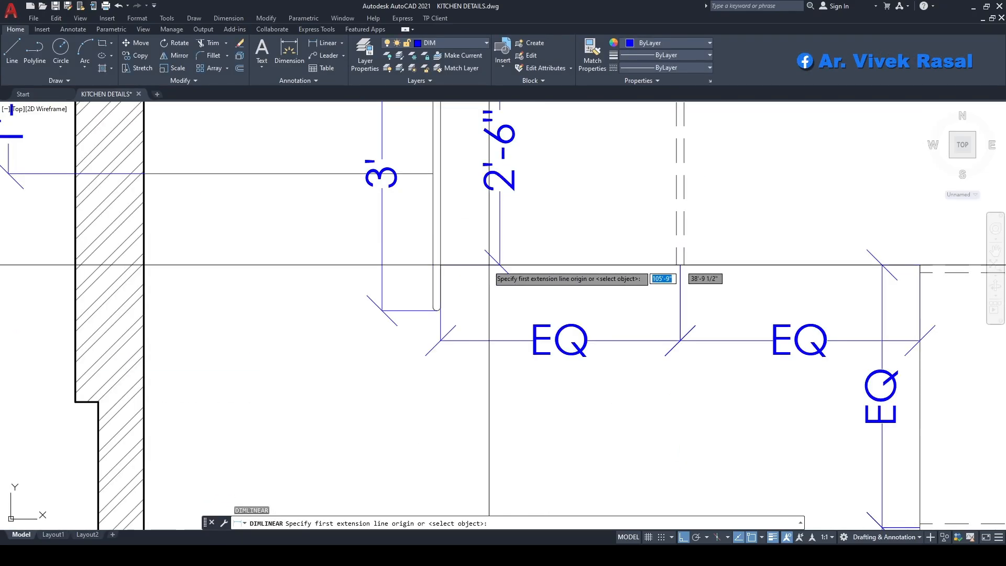
{"action": "left_click", "coordinate": [477, 277]}
{"action": "scroll", "coordinate": [477, 277], "scroll_direction": "down", "scroll_amount": 5}
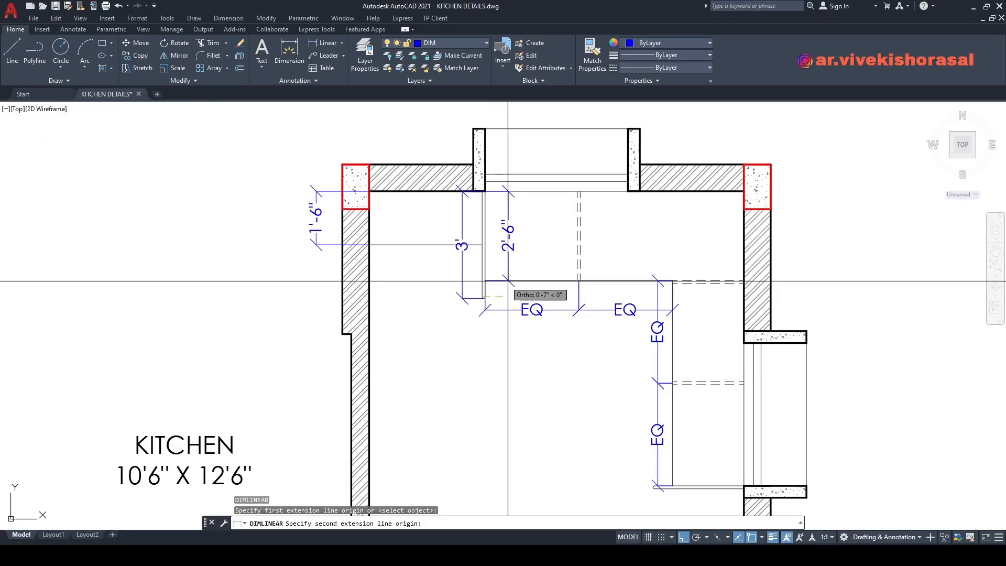
{"action": "left_click", "coordinate": [670, 283]}
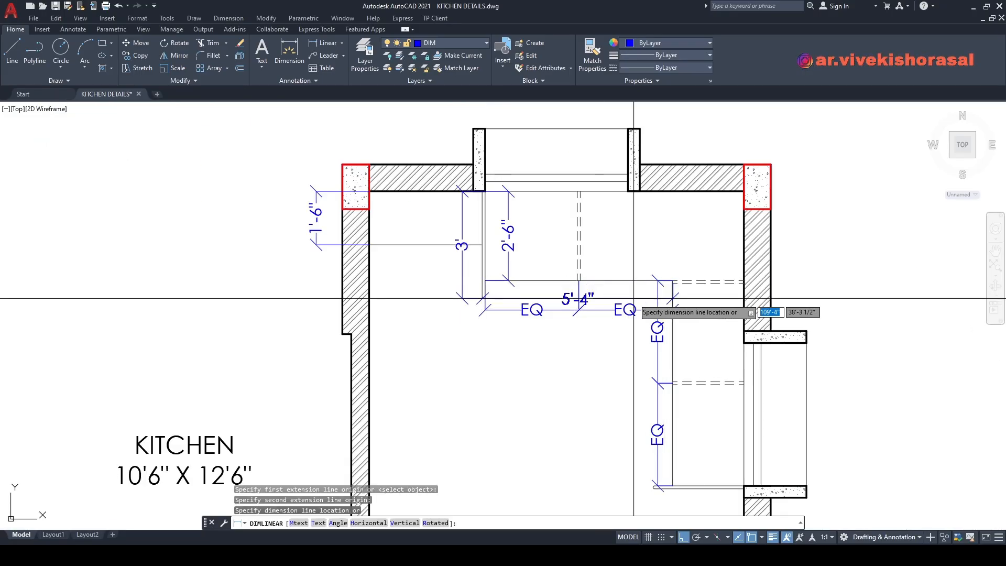
{"action": "left_click", "coordinate": [585, 345]}
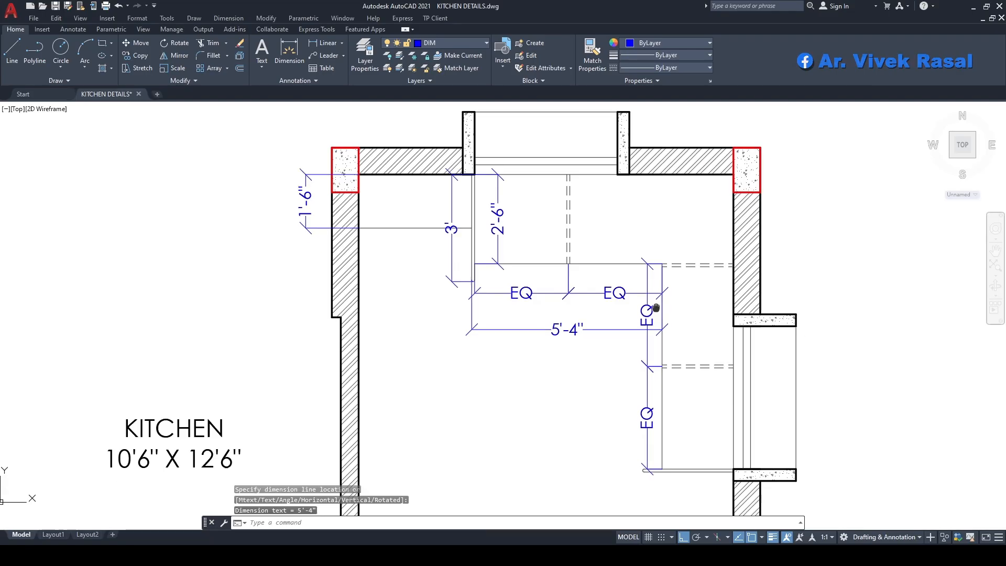
Step: Add a vertical linear dimension from the counter's inner corner to the outer edge of its lower end, placed left of the vertical EQ dimensions
{"action": "scroll", "coordinate": [668, 353], "scroll_direction": "up", "scroll_amount": 2}
{"action": "key", "text": "Return"}
{"action": "scroll", "coordinate": [658, 212], "scroll_direction": "down", "scroll_amount": 4}
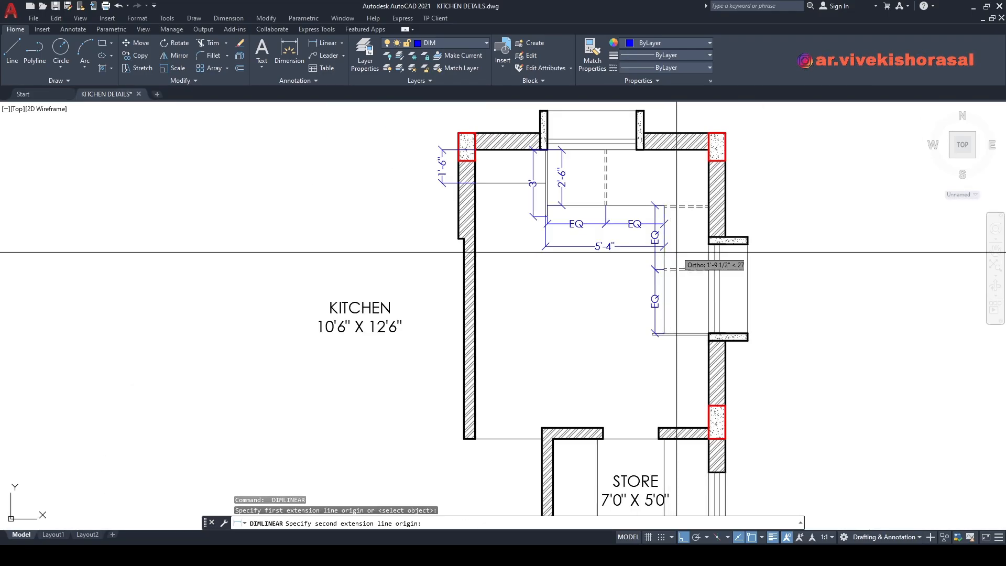
{"action": "scroll", "coordinate": [634, 346], "scroll_direction": "up", "scroll_amount": 6}
{"action": "left_click", "coordinate": [634, 345]}
{"action": "left_click", "coordinate": [633, 346]}
{"action": "scroll", "coordinate": [634, 335], "scroll_direction": "down", "scroll_amount": 4}
{"action": "scroll", "coordinate": [606, 287], "scroll_direction": "down", "scroll_amount": 1}
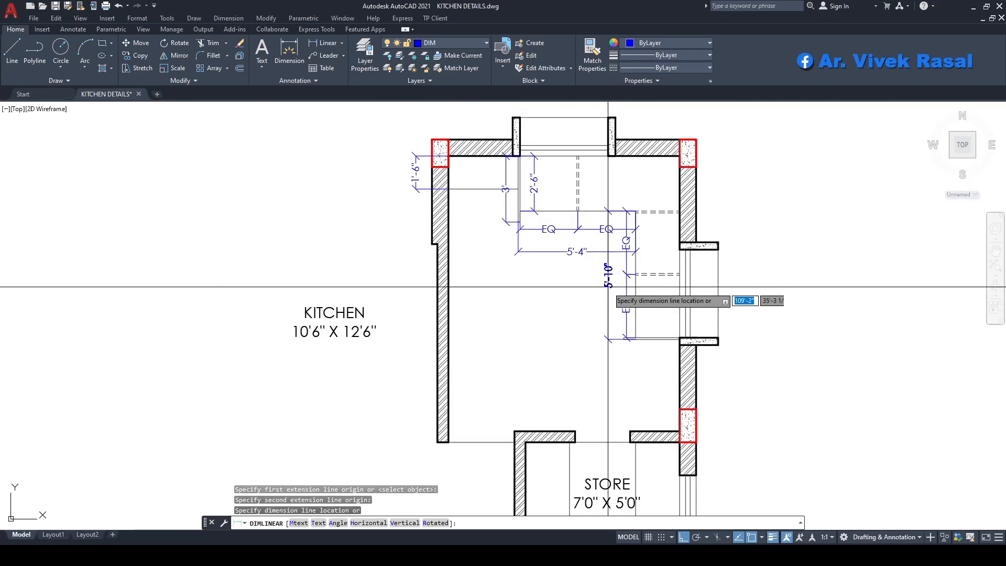
{"action": "scroll", "coordinate": [610, 280], "scroll_direction": "up", "scroll_amount": 1}
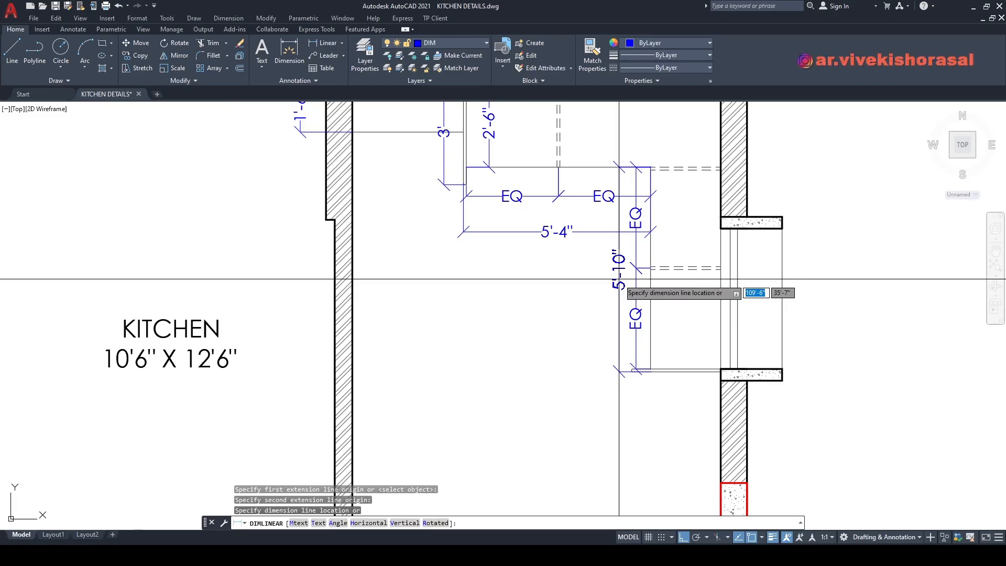
{"action": "left_click", "coordinate": [619, 279]}
Step: Check the counter, ledge and support dimensions in the kitchen plan
{"action": "scroll", "coordinate": [618, 279], "scroll_direction": "down", "scroll_amount": 4}
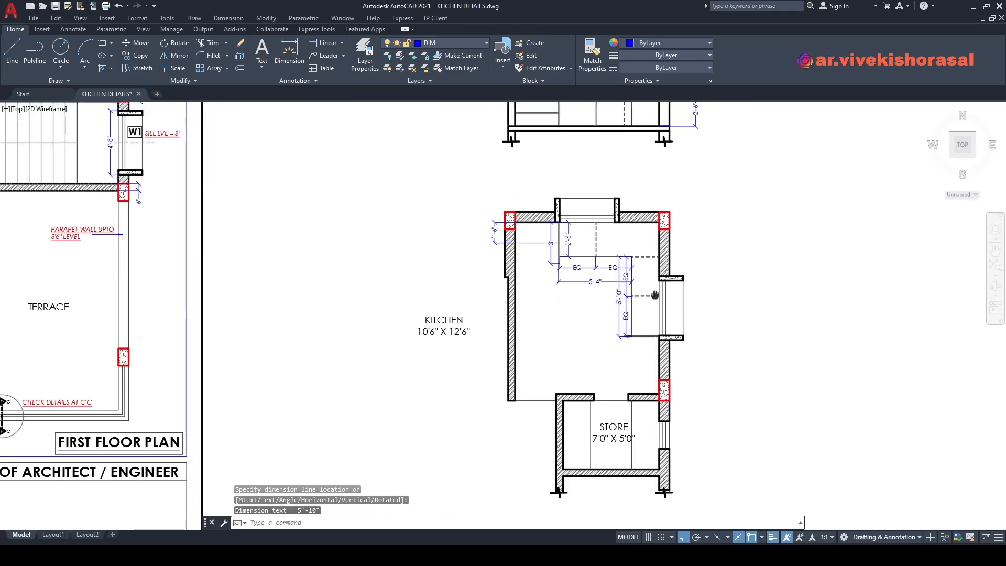
{"action": "scroll", "coordinate": [657, 326], "scroll_direction": "up", "scroll_amount": 3}
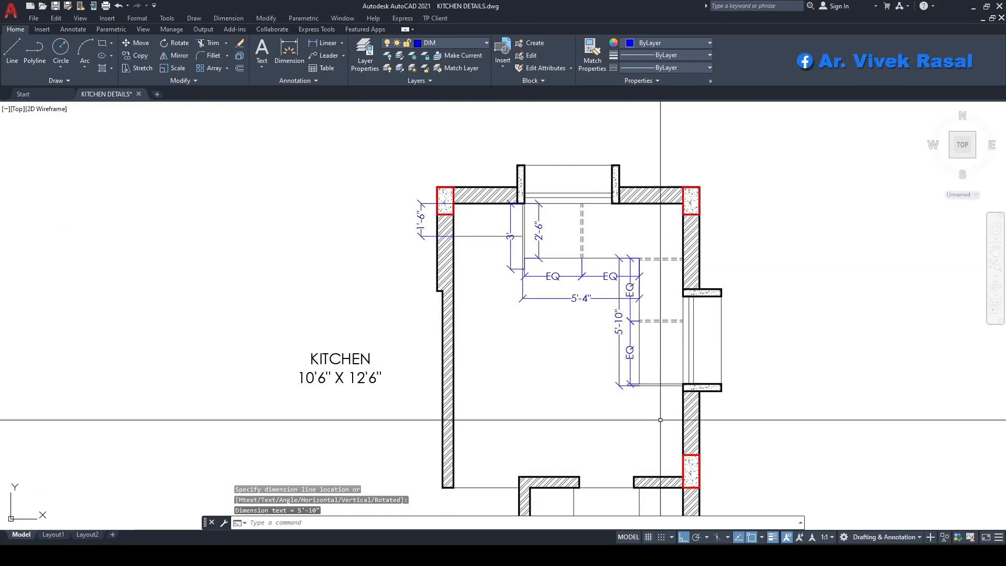
{"action": "scroll", "coordinate": [637, 381], "scroll_direction": "up", "scroll_amount": 2}
{"action": "scroll", "coordinate": [685, 338], "scroll_direction": "down", "scroll_amount": 2}
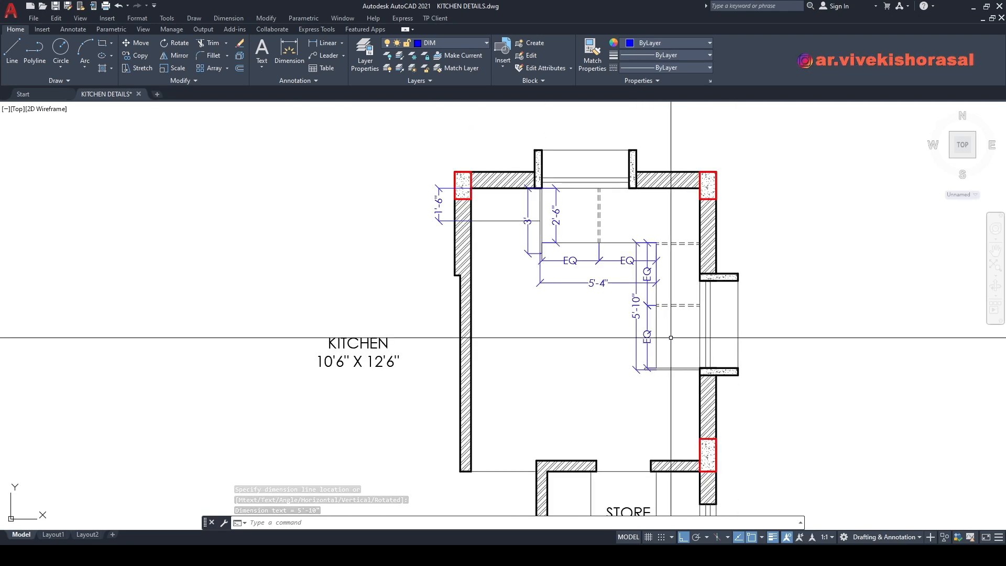
{"action": "mouse_move", "coordinate": [686, 271]}
{"action": "middle_mouse_down"}
{"action": "mouse_move", "coordinate": [644, 239]}
{"action": "mouse_move", "coordinate": [650, 300]}
{"action": "middle_mouse_up"}
{"action": "middle_click_drag", "start_coordinate": [616, 231], "coordinate": [665, 253]}
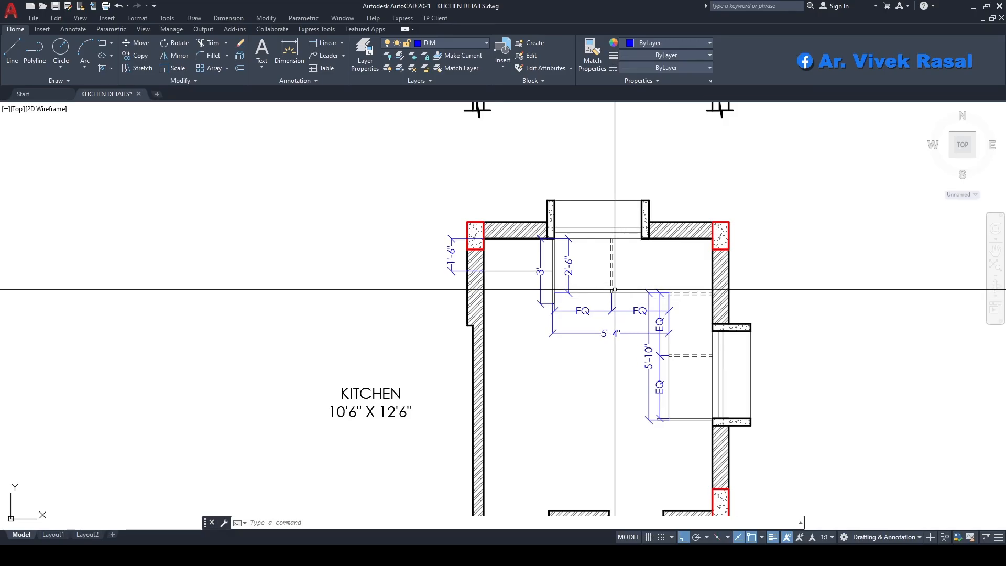
{"action": "scroll", "coordinate": [638, 356], "scroll_direction": "up", "scroll_amount": 2}
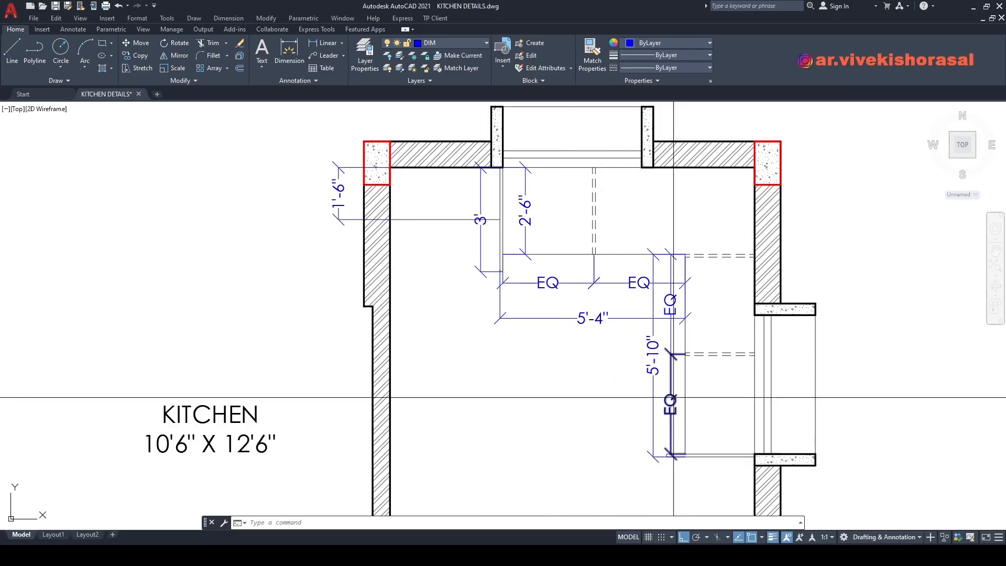
{"action": "scroll", "coordinate": [673, 397], "scroll_direction": "down", "scroll_amount": 2}
{"action": "middle_click_drag", "start_coordinate": [673, 398], "coordinate": [627, 347]}
{"action": "mouse_move", "coordinate": [593, 247]}
{"action": "middle_mouse_down"}
{"action": "mouse_move", "coordinate": [603, 307]}
{"action": "mouse_move", "coordinate": [573, 299]}
{"action": "middle_mouse_up"}
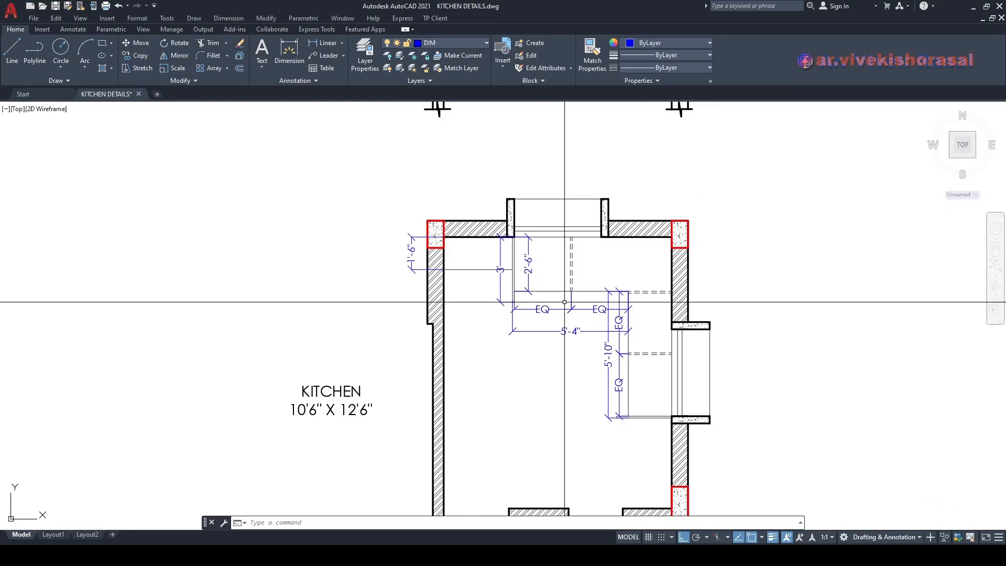
Step: Make HATCH the current layer and try a hatch on the counter area between the ledge and the dashed support
{"action": "left_click", "coordinate": [451, 45]}
{"action": "left_click", "coordinate": [458, 157]}
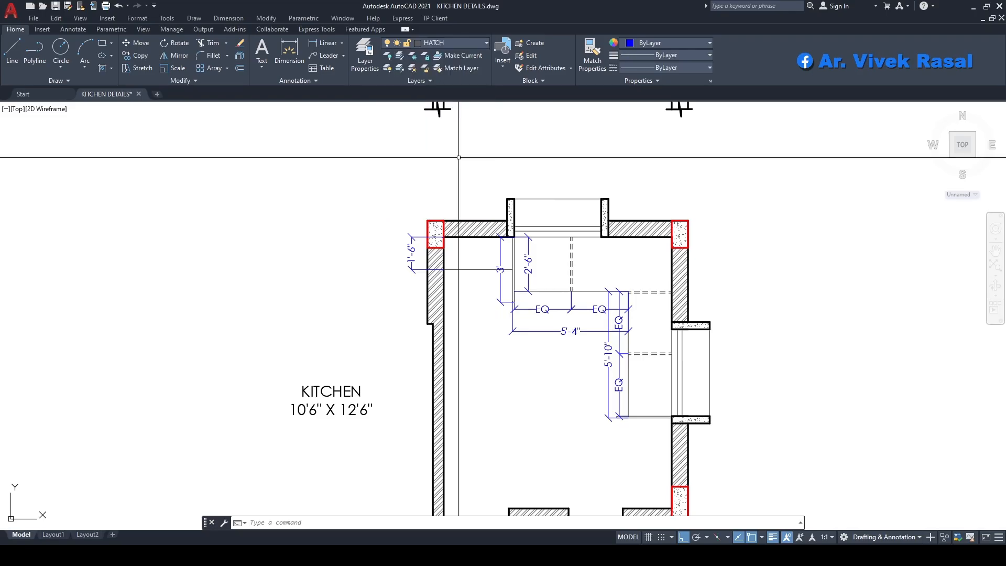
{"action": "middle_click_drag", "start_coordinate": [525, 246], "coordinate": [489, 234]}
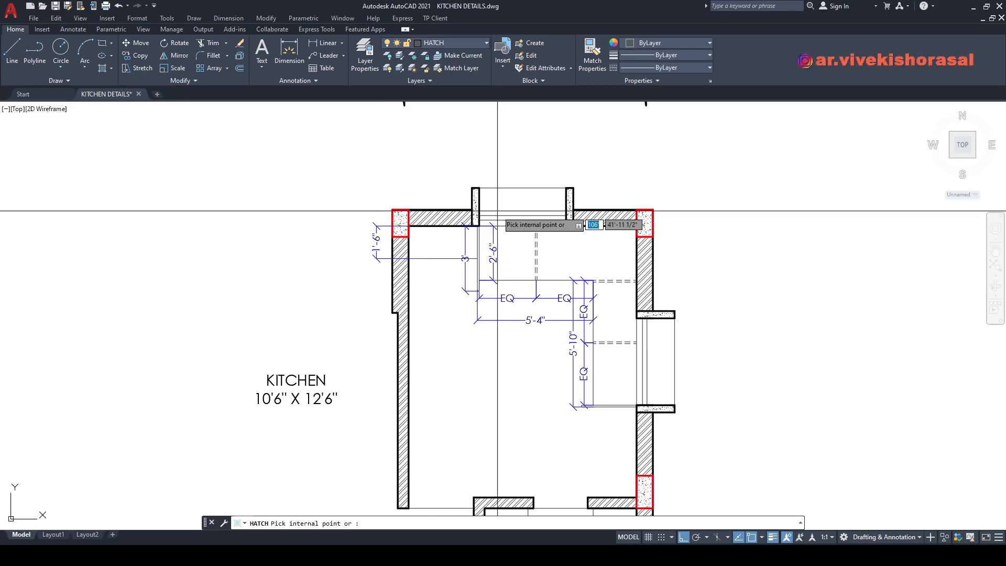
{"action": "scroll", "coordinate": [515, 242], "scroll_direction": "up", "scroll_amount": 2}
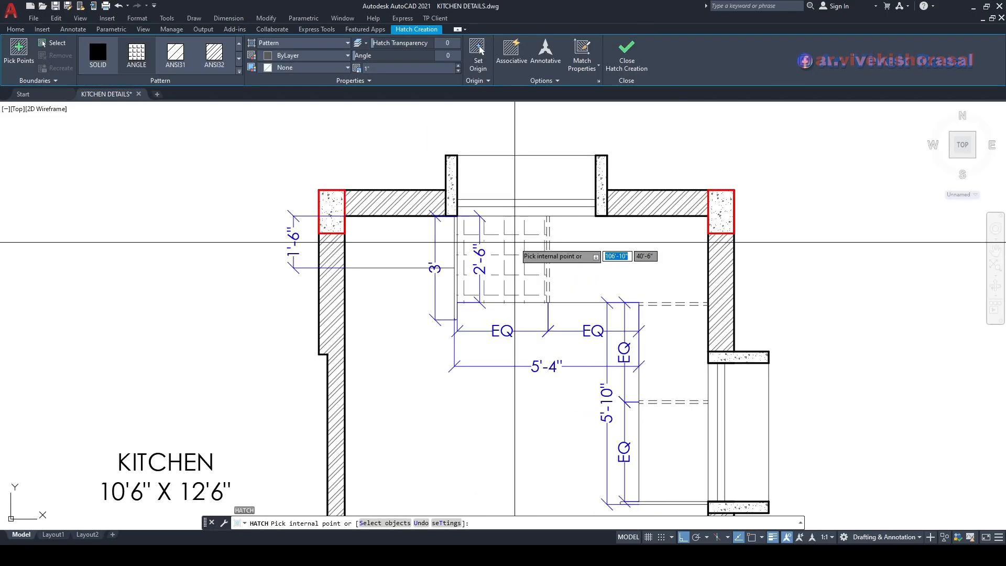
{"action": "key", "text": "Escape"}
Step: Turn off the DIM layer so the dimensions are hidden while hatching the counter
{"action": "left_click", "coordinate": [449, 42]}
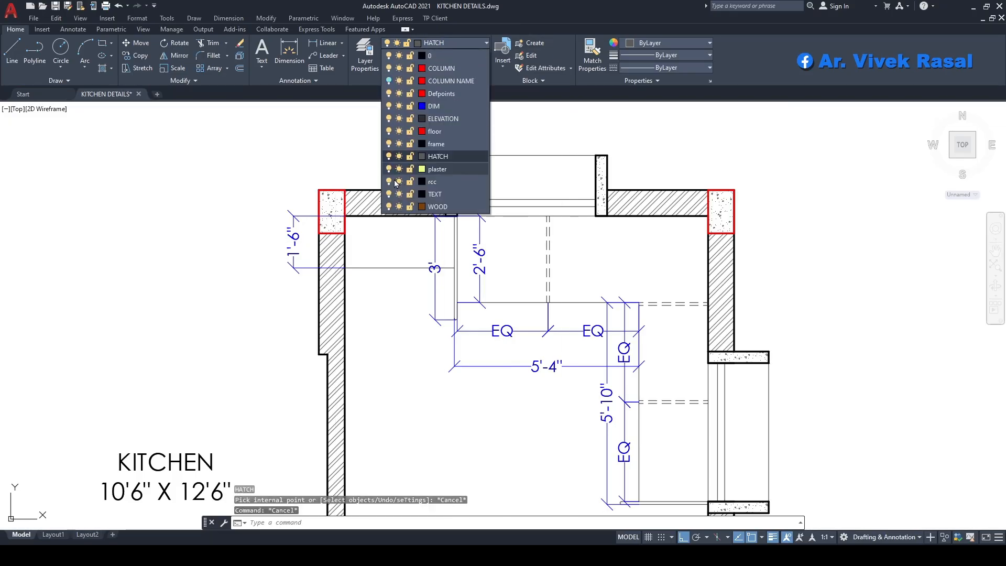
{"action": "left_click", "coordinate": [389, 107]}
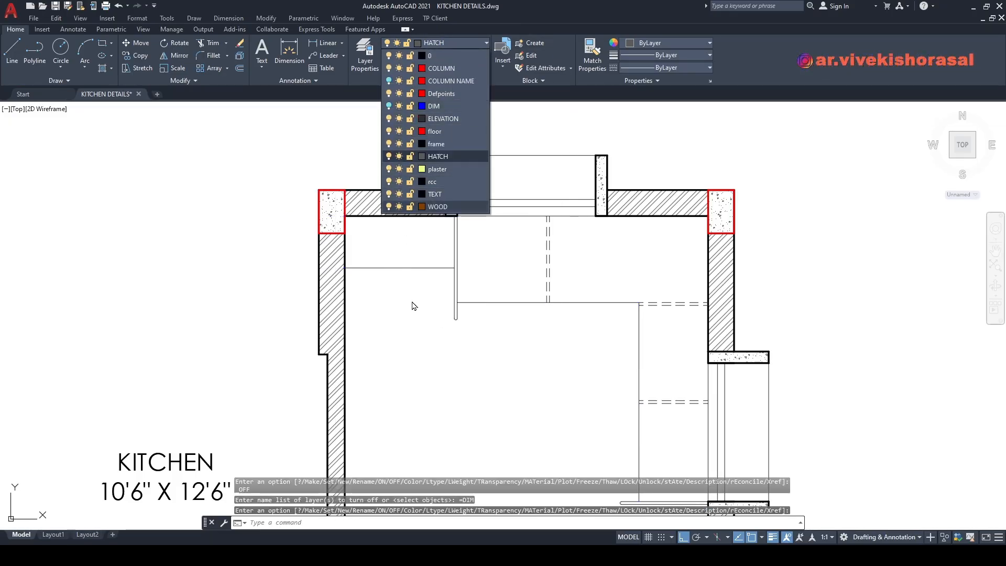
{"action": "left_click", "coordinate": [413, 304]}
Step: Fill the four counter areas between the dashed supports in the kitchen plan with a SOLID hatch
{"action": "middle_click_drag", "start_coordinate": [544, 293], "coordinate": [524, 269]}
{"action": "type", "text": "h"}
{"action": "key", "text": "Return"}
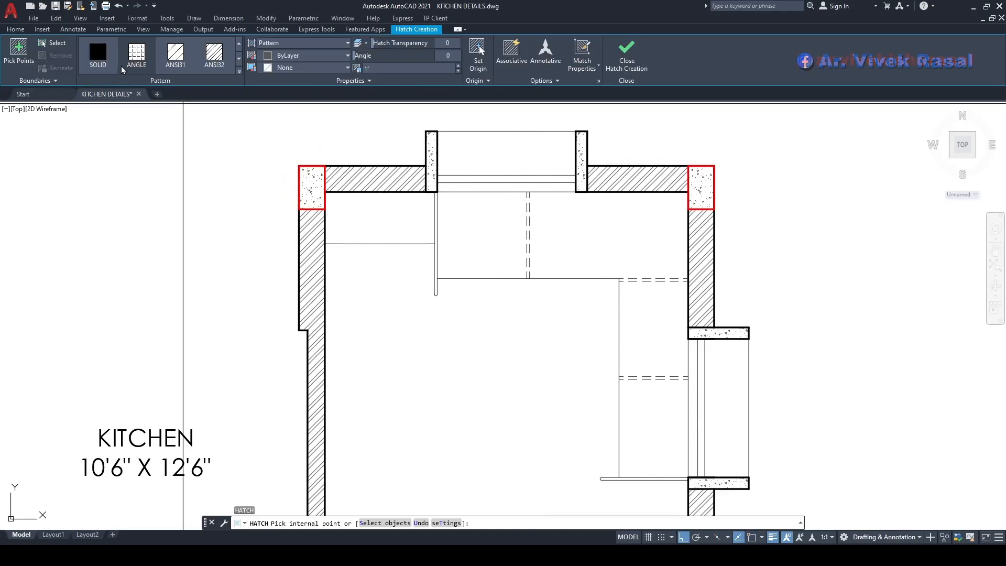
{"action": "left_click", "coordinate": [98, 51]}
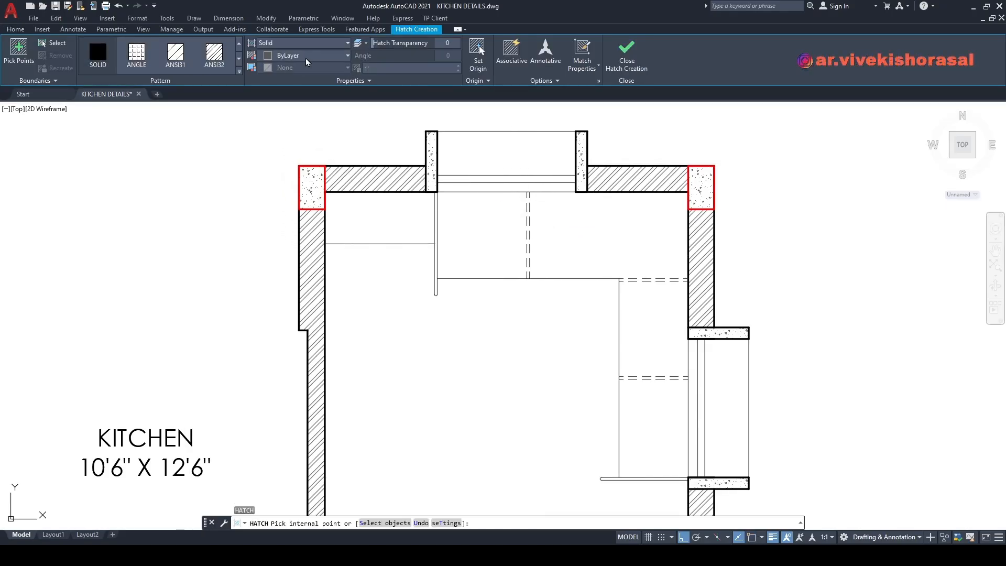
{"action": "left_click", "coordinate": [485, 211]}
{"action": "left_click", "coordinate": [561, 240]}
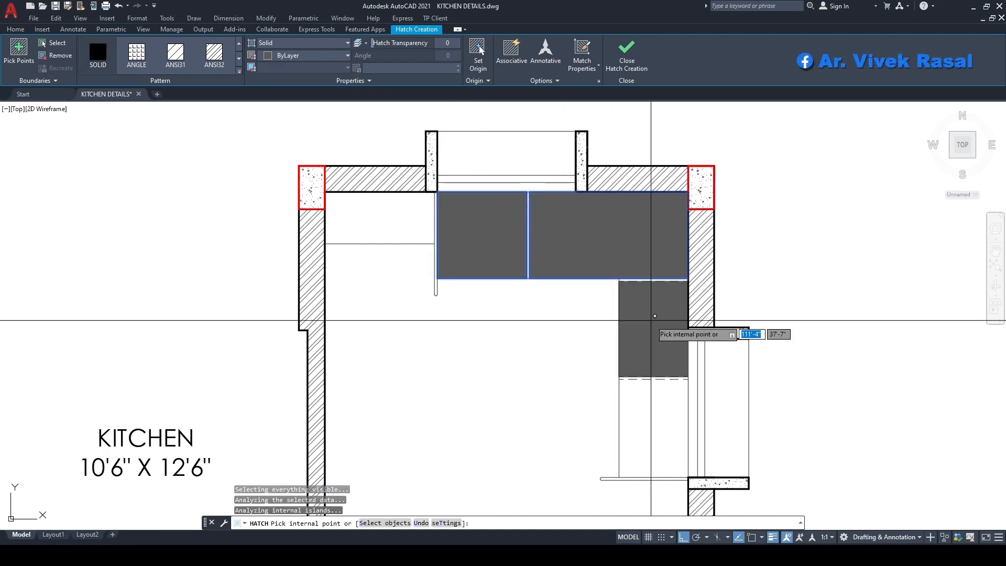
{"action": "left_click", "coordinate": [655, 316]}
{"action": "left_click", "coordinate": [674, 415]}
{"action": "key", "text": "Return"}
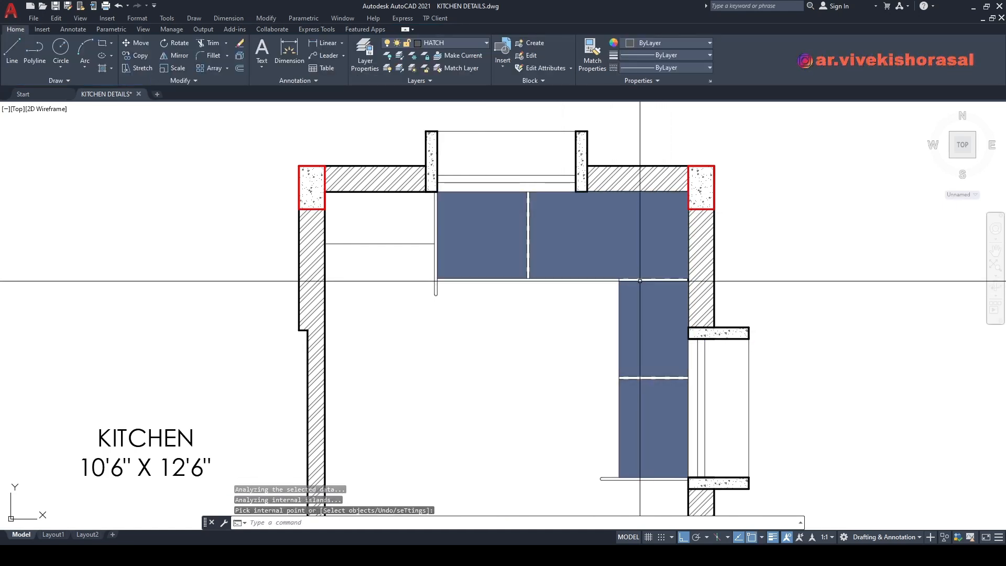
{"action": "key", "text": "Escape"}
Step: Turn the DIM layer back on
{"action": "scroll", "coordinate": [623, 223], "scroll_direction": "down", "scroll_amount": 6}
{"action": "left_click", "coordinate": [433, 45]}
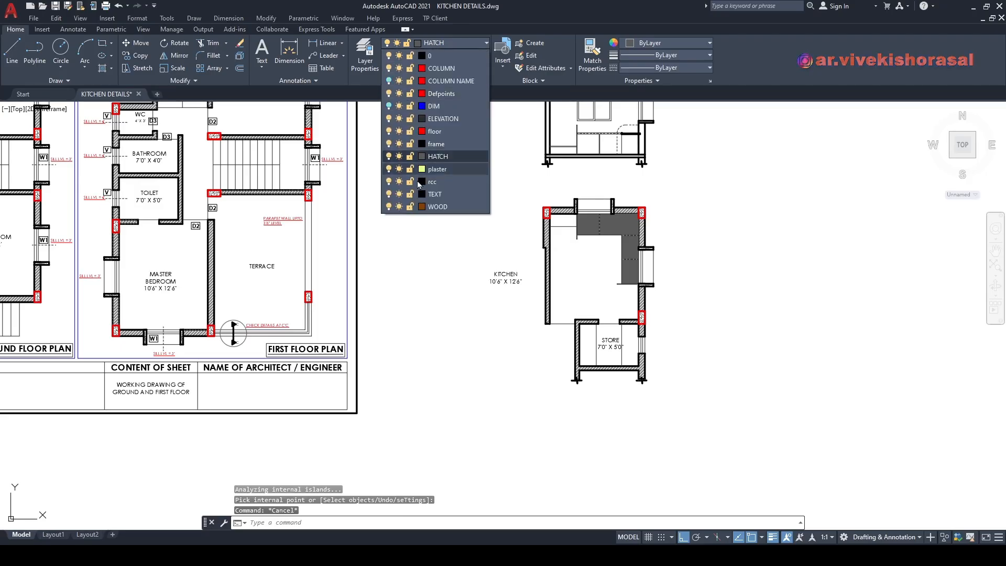
{"action": "left_click", "coordinate": [389, 106]}
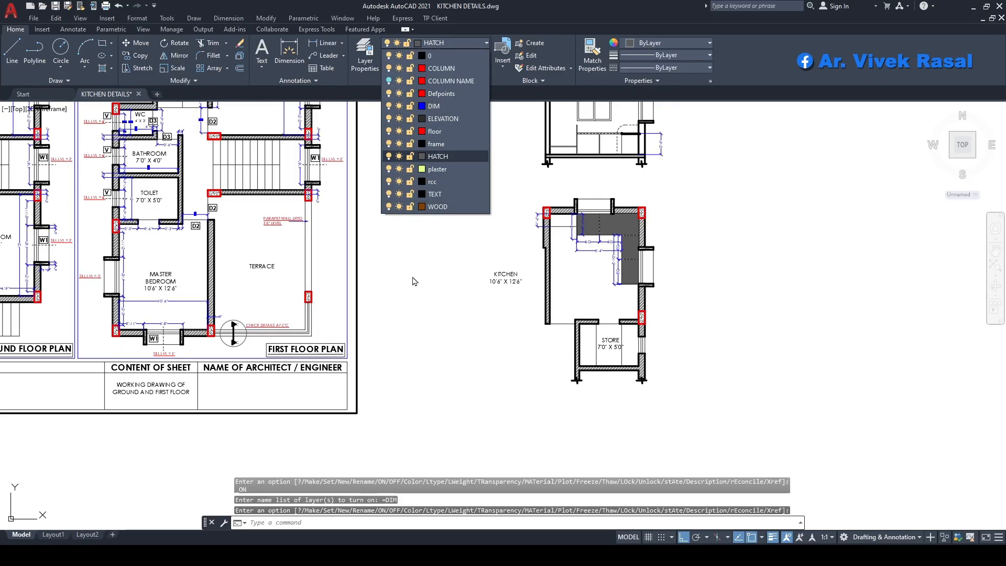
{"action": "key", "text": "Escape"}
Step: Change the counter's solid hatch colour to index colour 255
{"action": "scroll", "coordinate": [581, 235], "scroll_direction": "up", "scroll_amount": 4}
{"action": "left_click", "coordinate": [662, 197]}
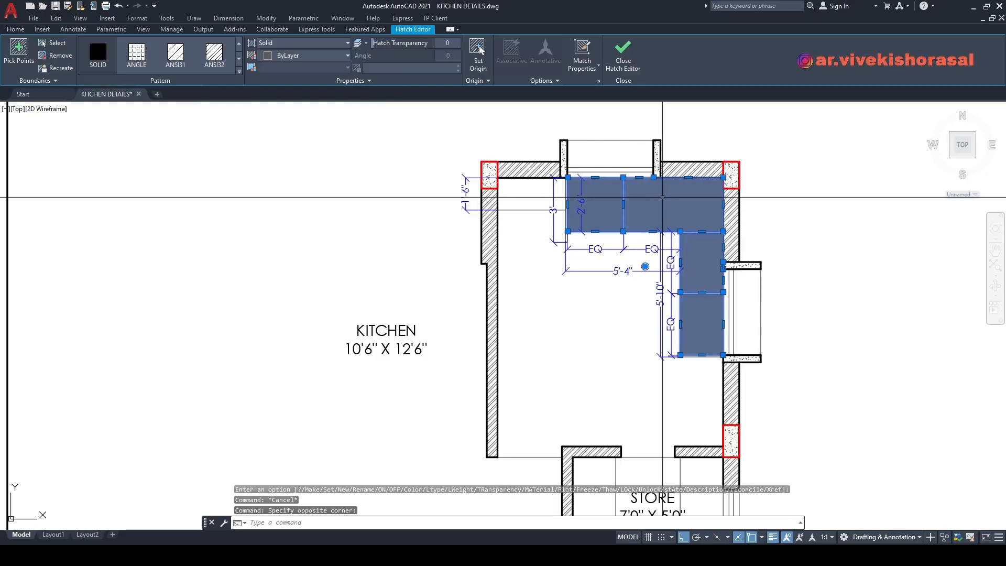
{"action": "left_click", "coordinate": [289, 56]}
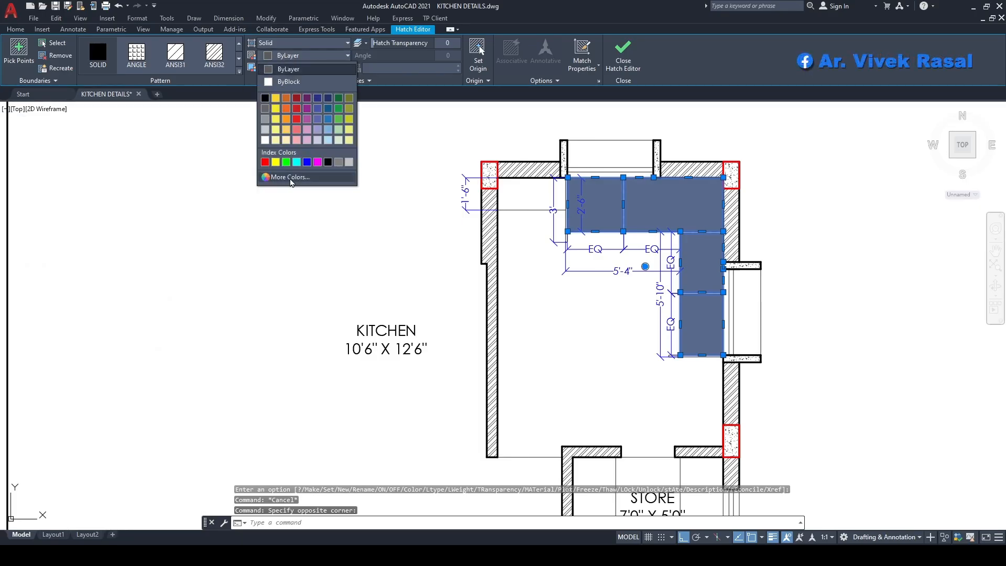
{"action": "left_click", "coordinate": [292, 178]}
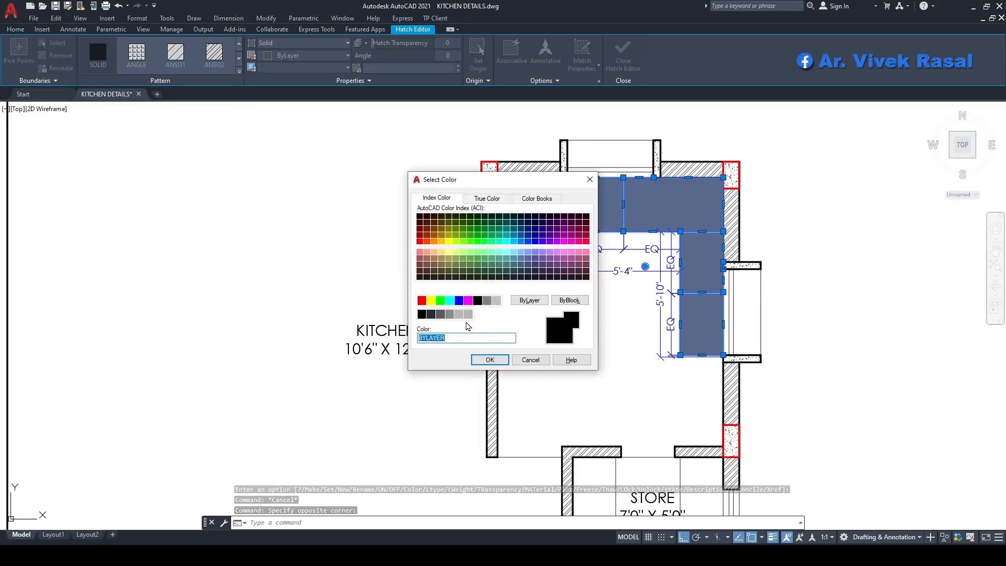
{"action": "left_click", "coordinate": [490, 360]}
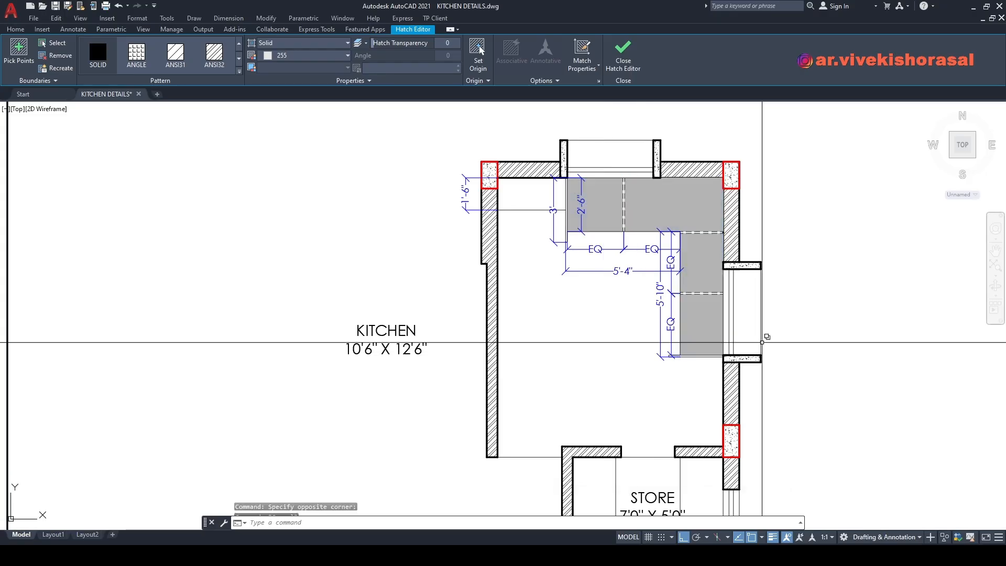
{"action": "key", "text": "Escape"}
Step: Send the counter hatch to the back of the draw order
{"action": "left_click_drag", "start_coordinate": [592, 197], "coordinate": [658, 254]}
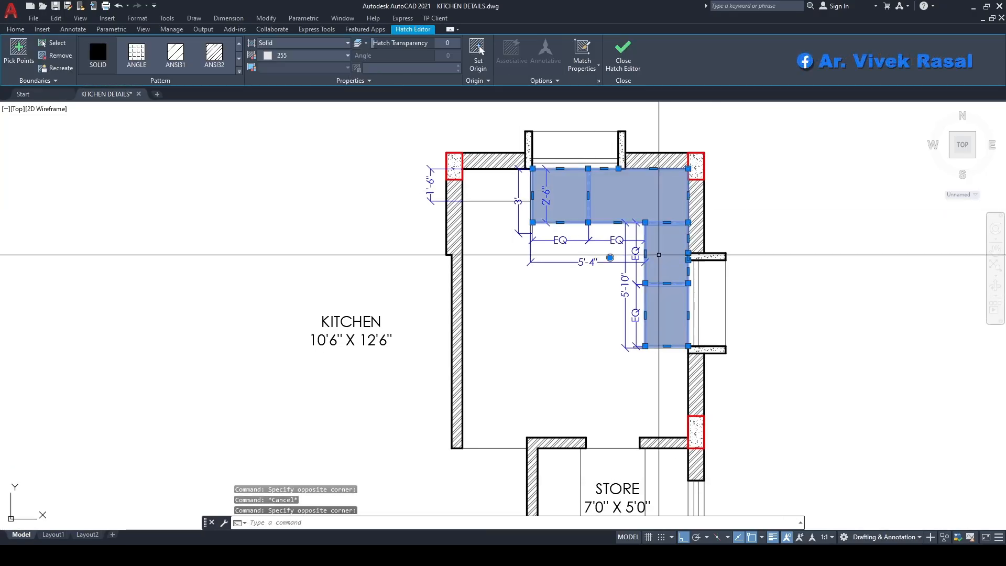
{"action": "type", "text": "R"}
{"action": "key", "text": "Return"}
{"action": "scroll", "coordinate": [661, 248], "scroll_direction": "down", "scroll_amount": 3}
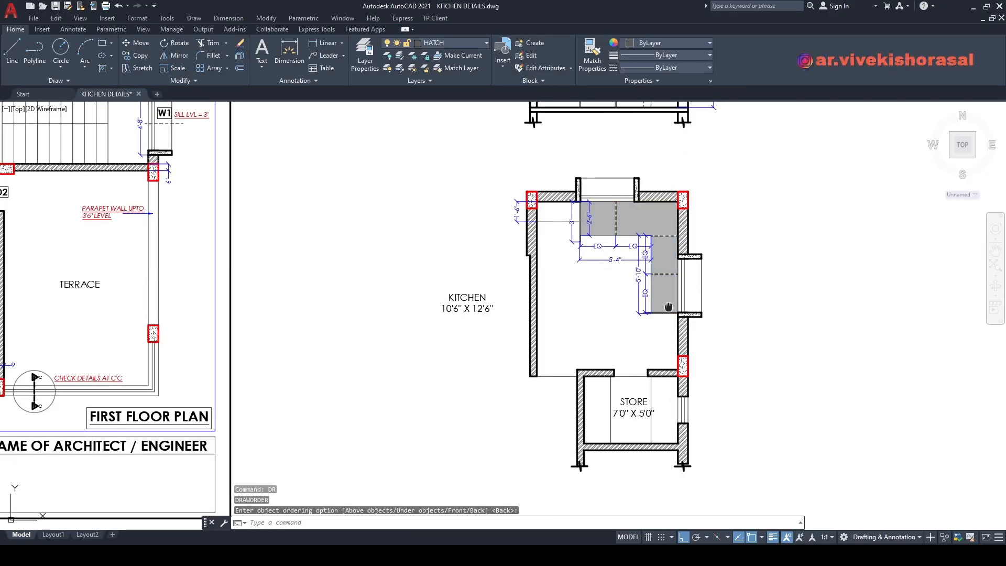
Step: Add a vertical linear dimension in the kitchen section from the top of the upright ledge to the floor, placed left of the ledge
{"action": "mouse_move", "coordinate": [603, 362]}
{"action": "middle_mouse_down"}
{"action": "mouse_move", "coordinate": [631, 388]}
{"action": "mouse_move", "coordinate": [630, 412]}
{"action": "mouse_move", "coordinate": [635, 226]}
{"action": "mouse_move", "coordinate": [621, 356]}
{"action": "mouse_move", "coordinate": [632, 370]}
{"action": "middle_mouse_up"}
{"action": "middle_click_drag", "start_coordinate": [591, 176], "coordinate": [584, 336]}
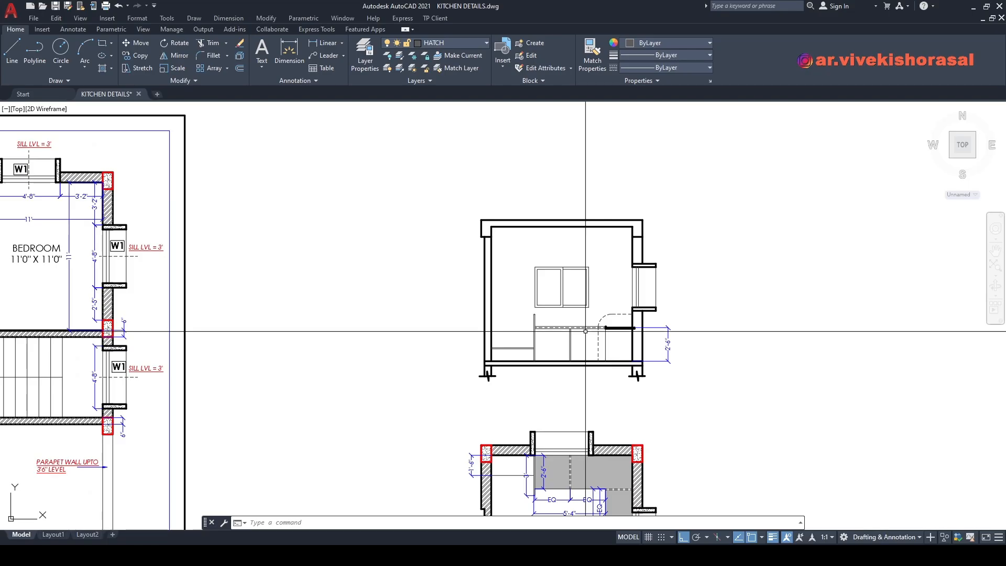
{"action": "type", "text": "dli"}
{"action": "key", "text": "Return"}
{"action": "scroll", "coordinate": [602, 320], "scroll_direction": "up", "scroll_amount": 8}
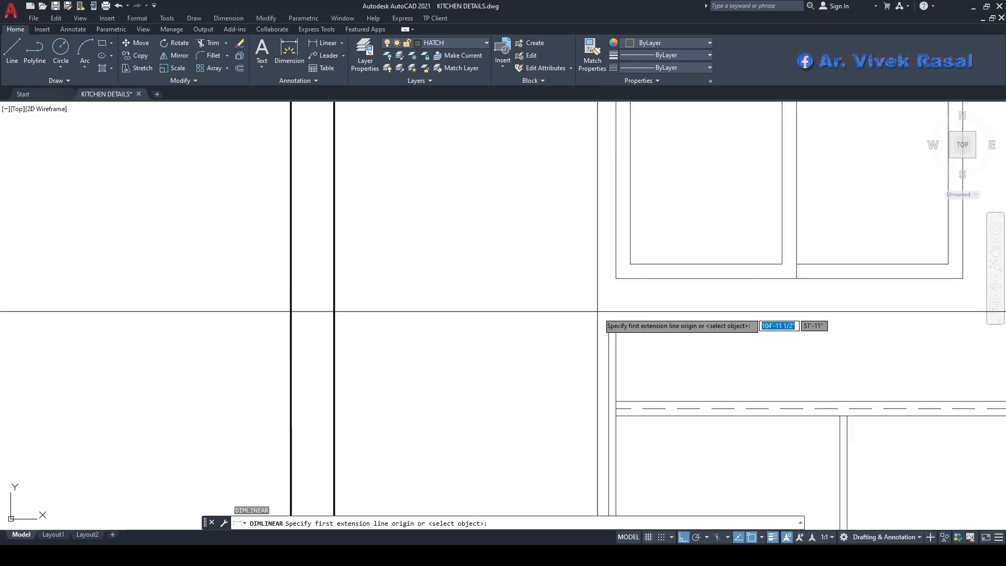
{"action": "left_click", "coordinate": [620, 333]}
{"action": "scroll", "coordinate": [626, 313], "scroll_direction": "down", "scroll_amount": 6}
{"action": "middle_click_drag", "start_coordinate": [625, 418], "coordinate": [626, 158]}
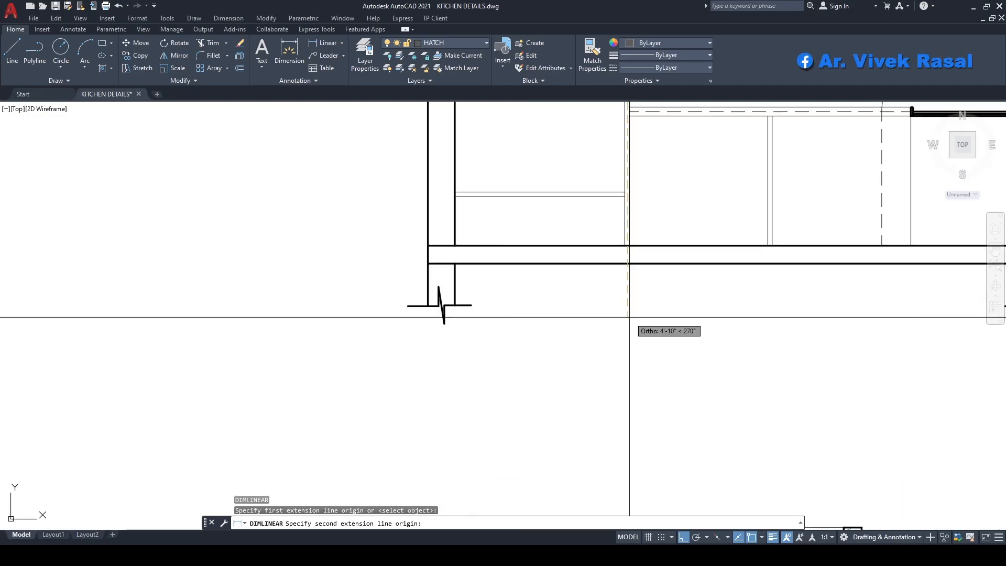
{"action": "scroll", "coordinate": [629, 317], "scroll_direction": "up", "scroll_amount": 2}
{"action": "middle_click_drag", "start_coordinate": [629, 294], "coordinate": [611, 401]}
{"action": "left_click", "coordinate": [602, 316]}
{"action": "left_click", "coordinate": [563, 268]}
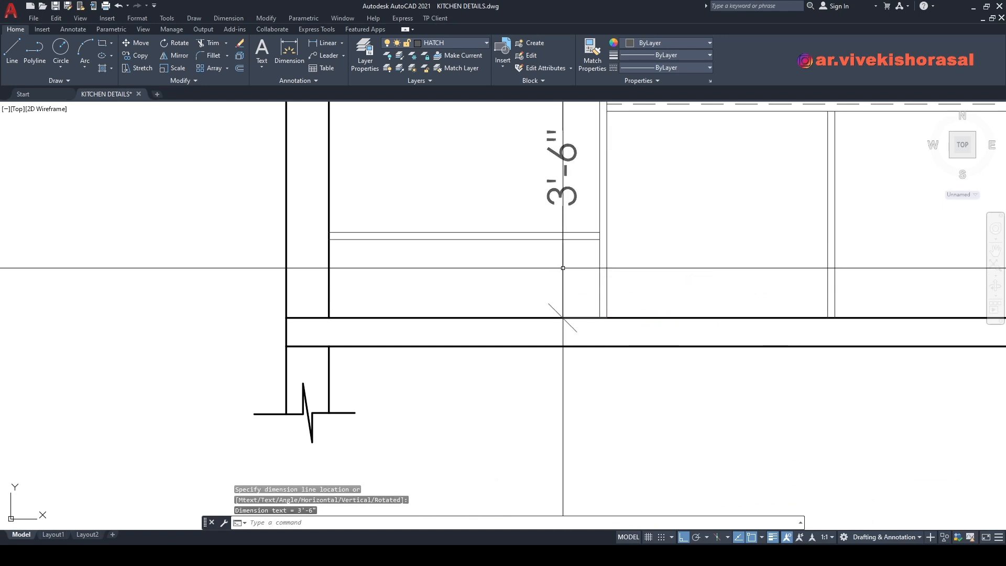
Step: Add a vertical linear dimension from the top of the low slab to the floor, placed outside the section's left wall
{"action": "middle_click_drag", "start_coordinate": [563, 268], "coordinate": [685, 289]}
{"action": "key", "text": "Return"}
{"action": "left_click", "coordinate": [452, 253]}
{"action": "left_click", "coordinate": [451, 338]}
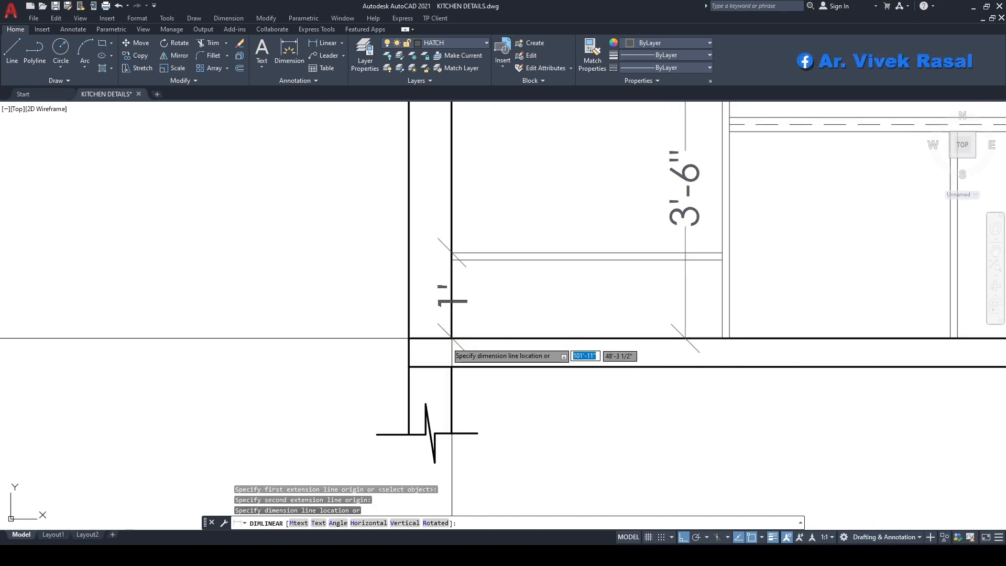
{"action": "left_click", "coordinate": [334, 297]}
Step: Match the properties of the plan's 1'-6" dimension onto the ledge and low slab dimensions in the section
{"action": "type", "text": "M"}
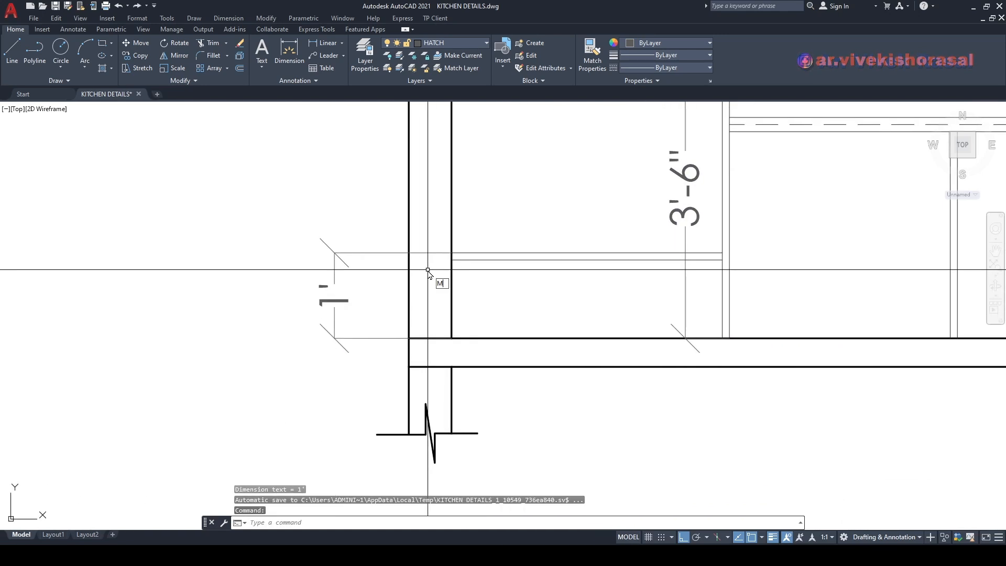
{"action": "type", "text": "A"}
{"action": "key", "text": "Return"}
{"action": "scroll", "coordinate": [449, 303], "scroll_direction": "down", "scroll_amount": 6}
{"action": "scroll", "coordinate": [550, 370], "scroll_direction": "up", "scroll_amount": 1}
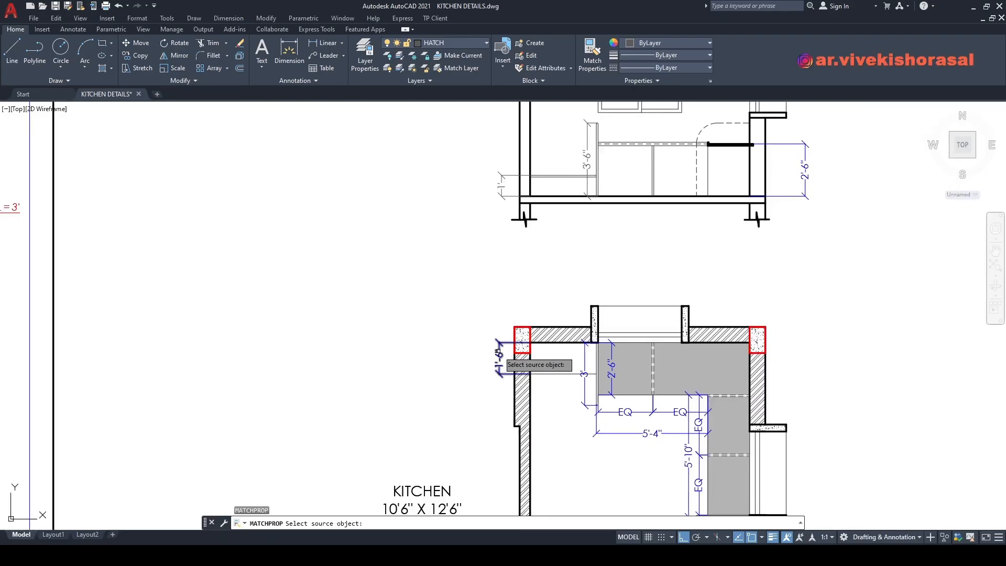
{"action": "left_click", "coordinate": [498, 362]}
{"action": "scroll", "coordinate": [524, 257], "scroll_direction": "up", "scroll_amount": 4}
{"action": "scroll", "coordinate": [574, 329], "scroll_direction": "up", "scroll_amount": 2}
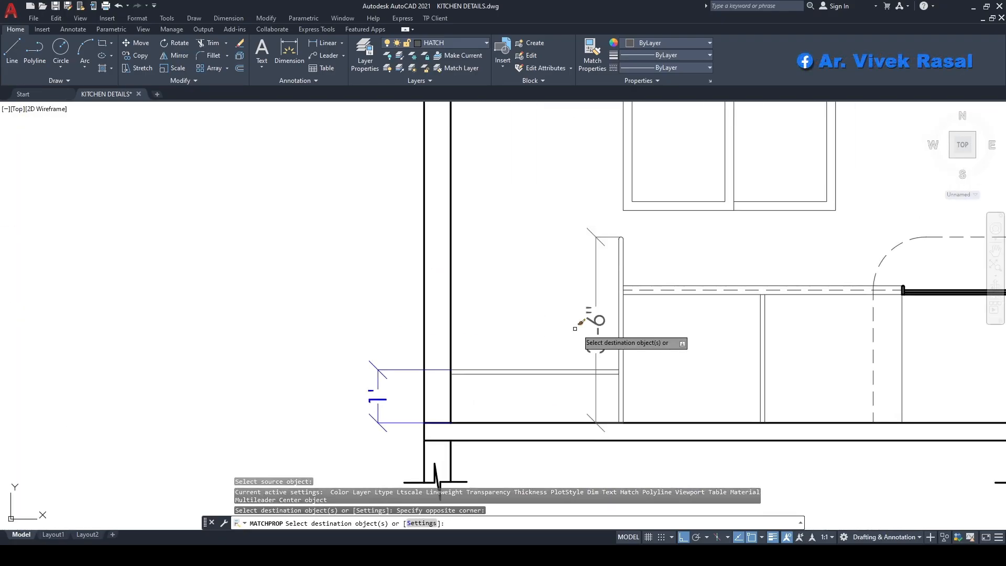
{"action": "scroll", "coordinate": [608, 317], "scroll_direction": "up", "scroll_amount": 2}
{"action": "left_click", "coordinate": [601, 290]}
{"action": "left_click", "coordinate": [562, 274]}
{"action": "key", "text": "Return"}
Step: Copy the KITCHEN 10'6" X 12'6" label from beside the plan to the right of the kitchen section
{"action": "scroll", "coordinate": [559, 272], "scroll_direction": "down", "scroll_amount": 6}
{"action": "mouse_move", "coordinate": [627, 320]}
{"action": "middle_mouse_down"}
{"action": "mouse_move", "coordinate": [601, 343]}
{"action": "mouse_move", "coordinate": [619, 266]}
{"action": "mouse_move", "coordinate": [589, 288]}
{"action": "middle_mouse_up"}
{"action": "type", "text": "ct "}
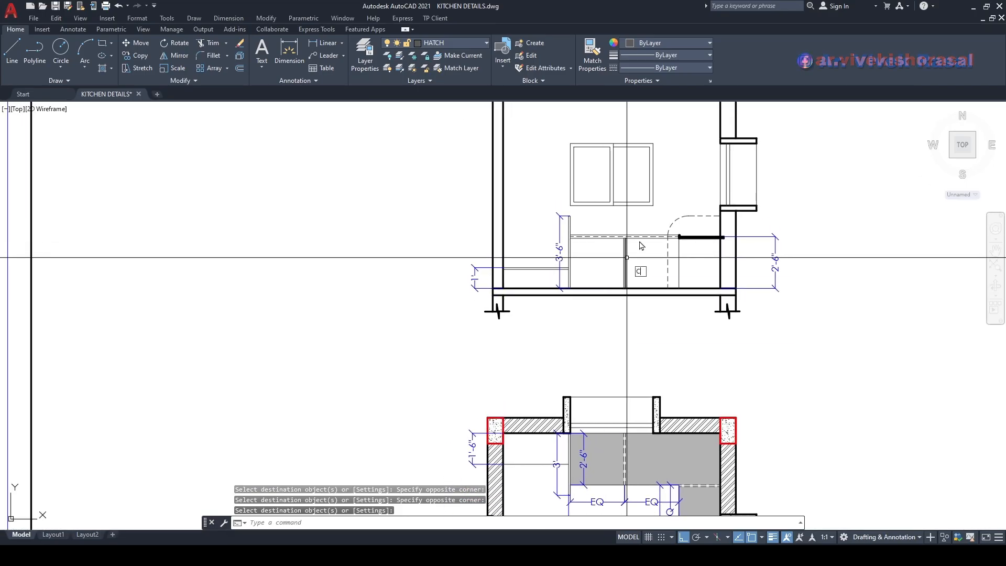
{"action": "type", "text": "o"}
{"action": "key", "text": "Return"}
{"action": "scroll", "coordinate": [675, 264], "scroll_direction": "down", "scroll_amount": 4}
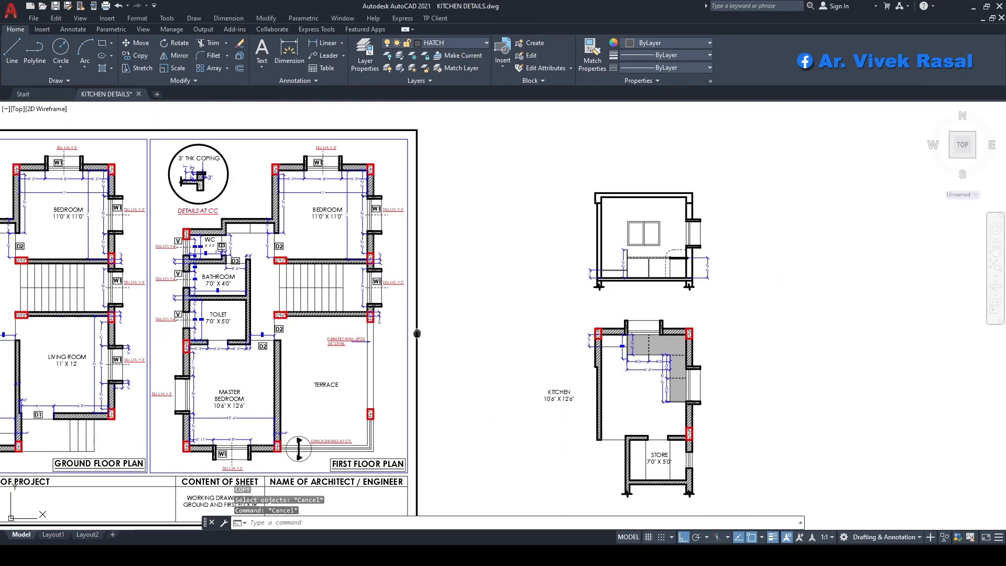
{"action": "middle_click_drag", "start_coordinate": [495, 321], "coordinate": [600, 263]}
{"action": "scroll", "coordinate": [655, 349], "scroll_direction": "up", "scroll_amount": 4}
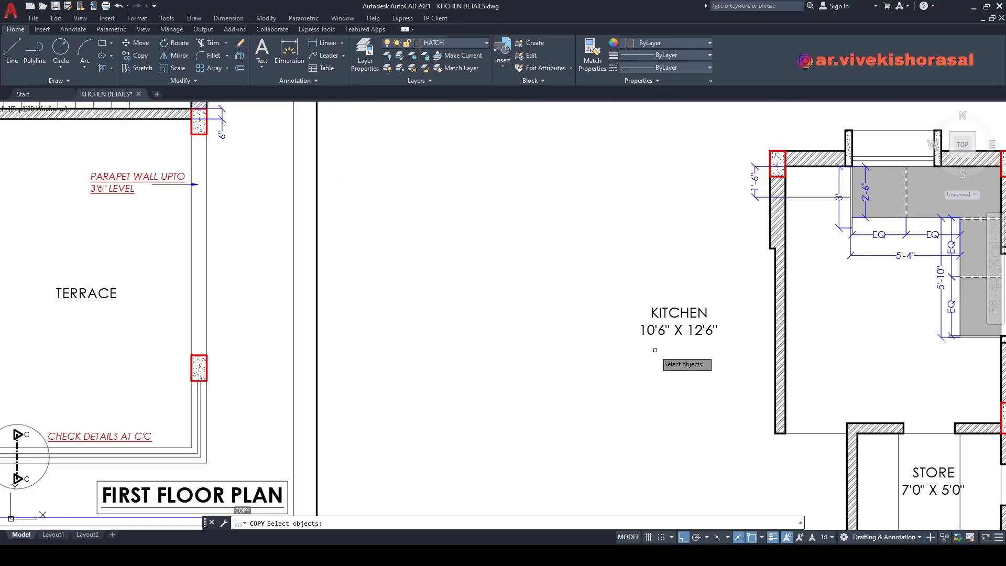
{"action": "left_click", "coordinate": [656, 315]}
{"action": "key", "text": "Return"}
{"action": "left_click", "coordinate": [680, 316]}
{"action": "scroll", "coordinate": [681, 315], "scroll_direction": "down", "scroll_amount": 6}
{"action": "middle_click_drag", "start_coordinate": [810, 225], "coordinate": [692, 323]}
{"action": "scroll", "coordinate": [655, 330], "scroll_direction": "up", "scroll_amount": 8}
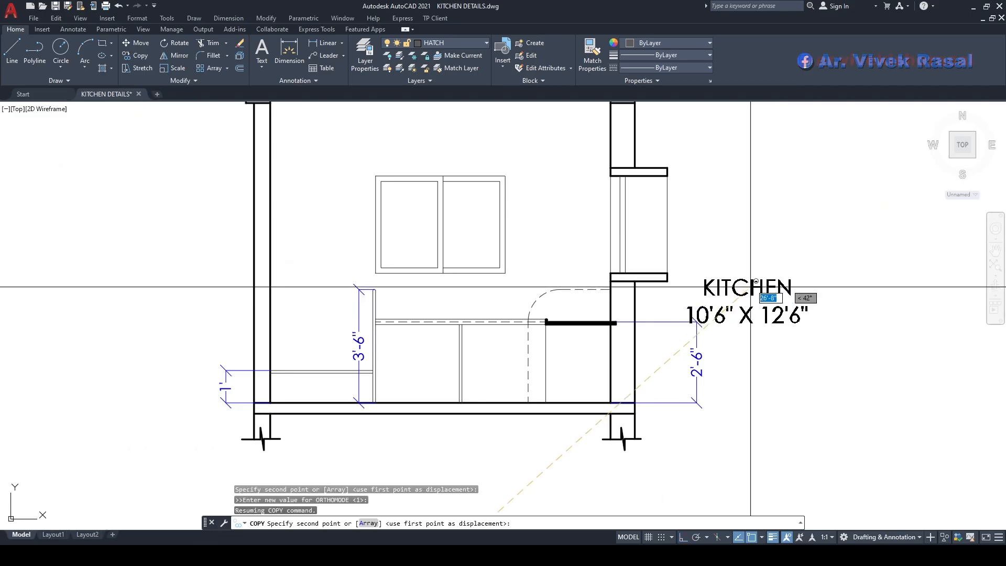
{"action": "left_click", "coordinate": [757, 276], "text": "shift"}
{"action": "key", "text": "Escape"}
Step: Move the counter-height dimension line from outside the right wall to below the counter inside the section
{"action": "left_click", "coordinate": [731, 354]}
{"action": "left_click", "coordinate": [686, 352]}
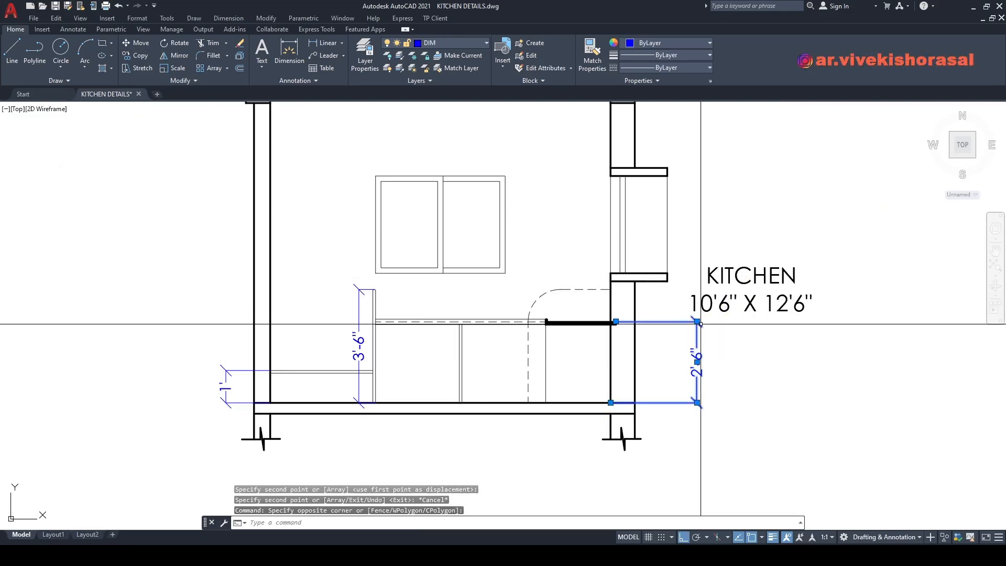
{"action": "left_click", "coordinate": [696, 322]}
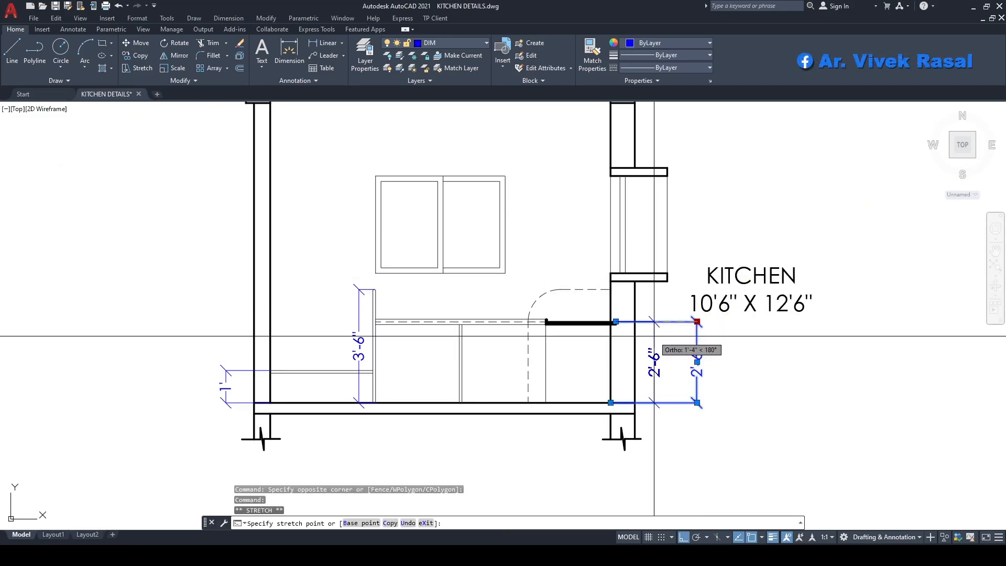
{"action": "scroll", "coordinate": [648, 337], "scroll_direction": "up", "scroll_amount": 2}
{"action": "scroll", "coordinate": [560, 333], "scroll_direction": "up", "scroll_amount": 2}
{"action": "scroll", "coordinate": [559, 333], "scroll_direction": "up", "scroll_amount": 2}
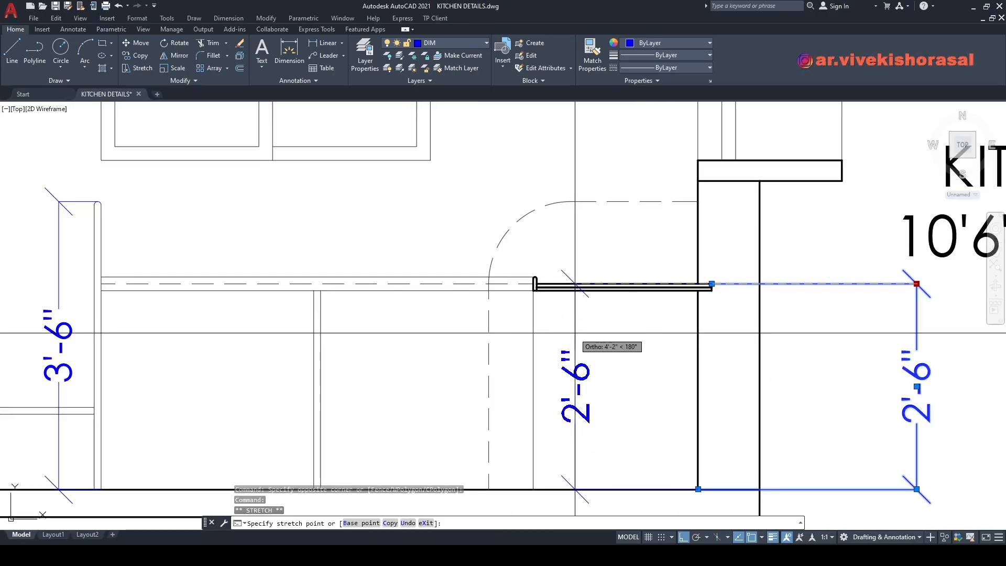
{"action": "left_click", "coordinate": [607, 327]}
{"action": "key", "text": "Escape"}
{"action": "key", "text": "Escape"}
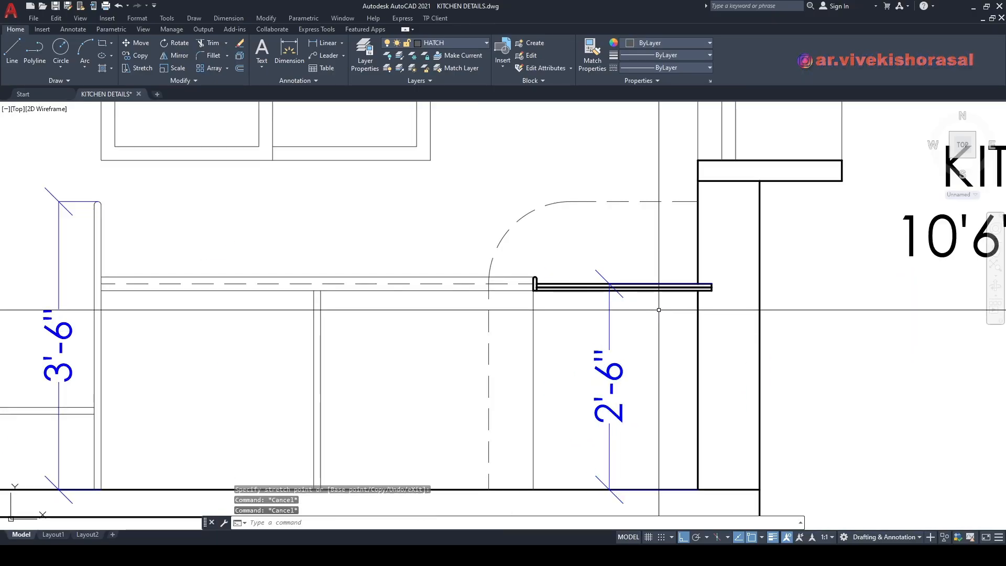
{"action": "scroll", "coordinate": [601, 337], "scroll_direction": "down", "scroll_amount": 5}
{"action": "middle_click_drag", "start_coordinate": [601, 337], "coordinate": [569, 363]}
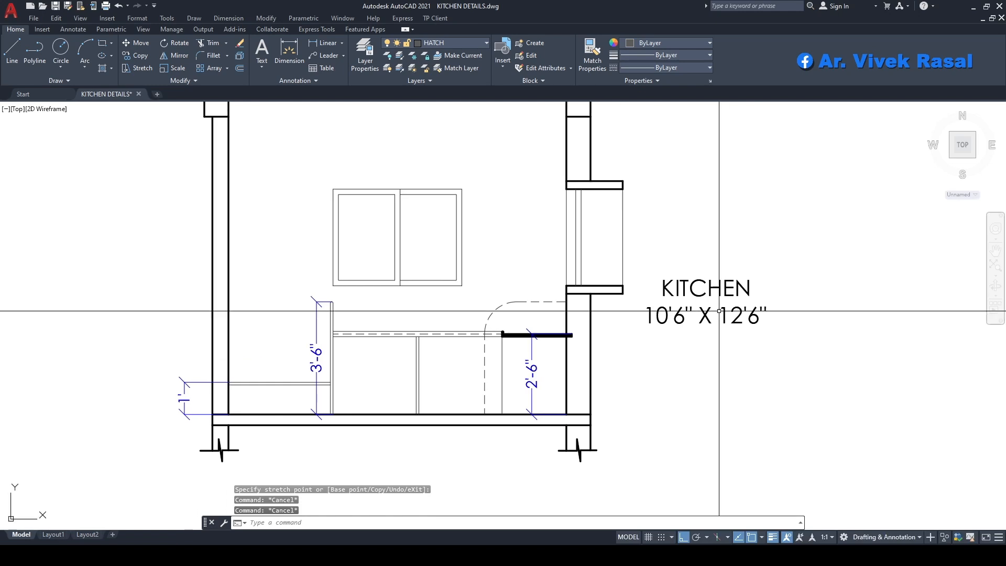
Step: Clear the text of the KITCHEN label copied beside the section and set it left-aligned with a text height of 4"
{"action": "double_click", "coordinate": [707, 292]}
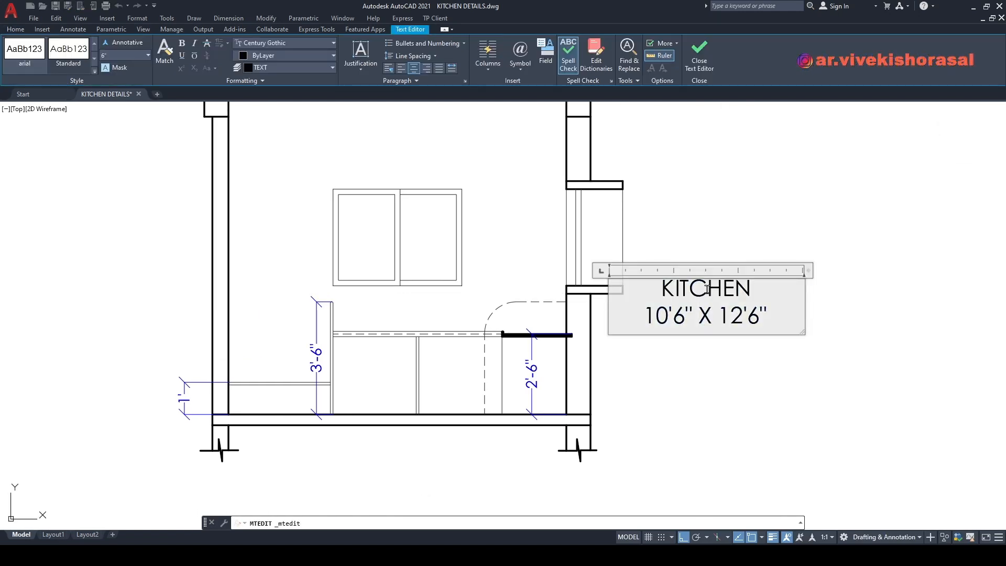
{"action": "key", "text": "ctrl+a"}
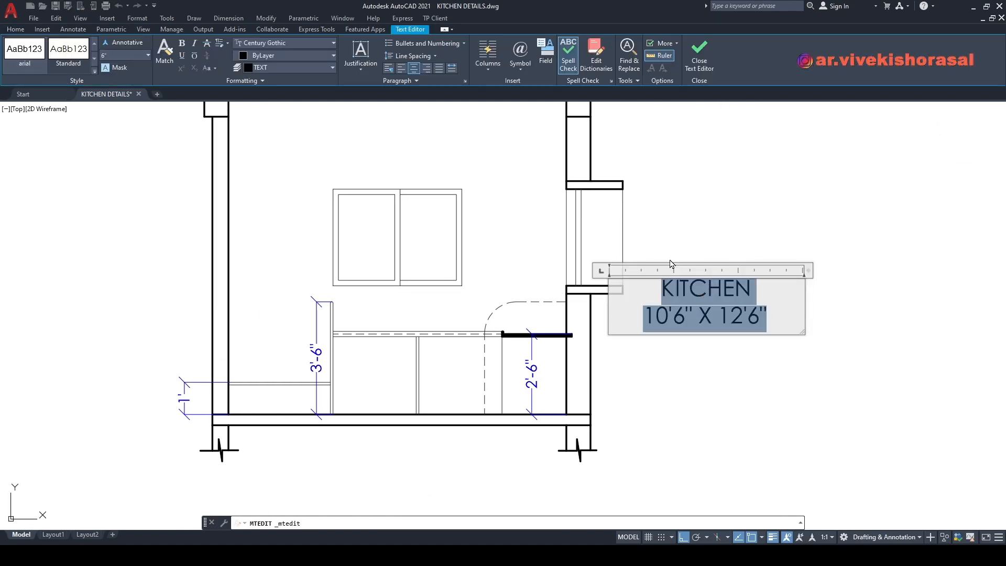
{"action": "left_click", "coordinate": [401, 70]}
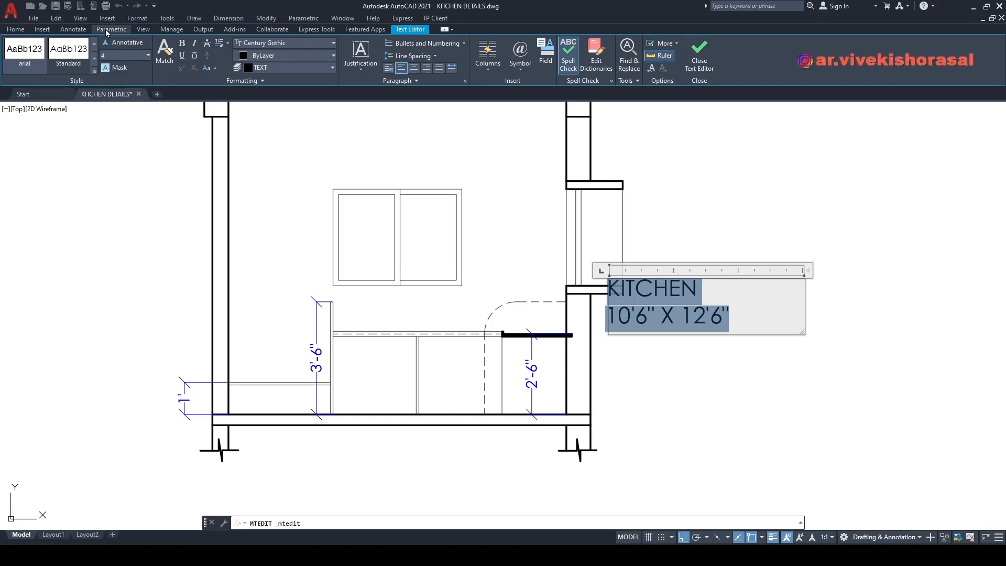
{"action": "key", "text": "Delete"}
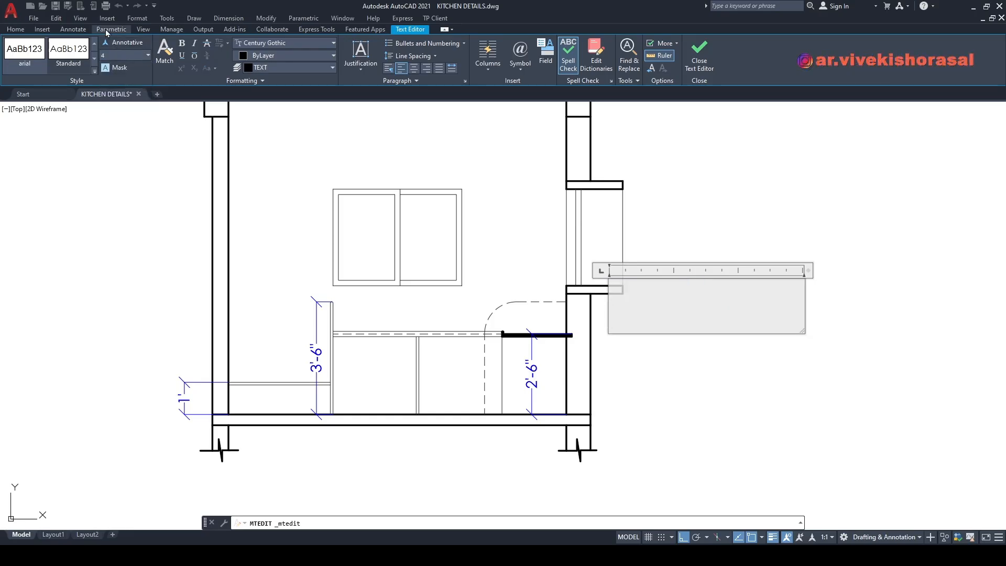
{"action": "right_click", "coordinate": [103, 28]}
{"action": "left_click", "coordinate": [627, 308]}
{"action": "scroll", "coordinate": [581, 333], "scroll_direction": "up", "scroll_amount": 2}
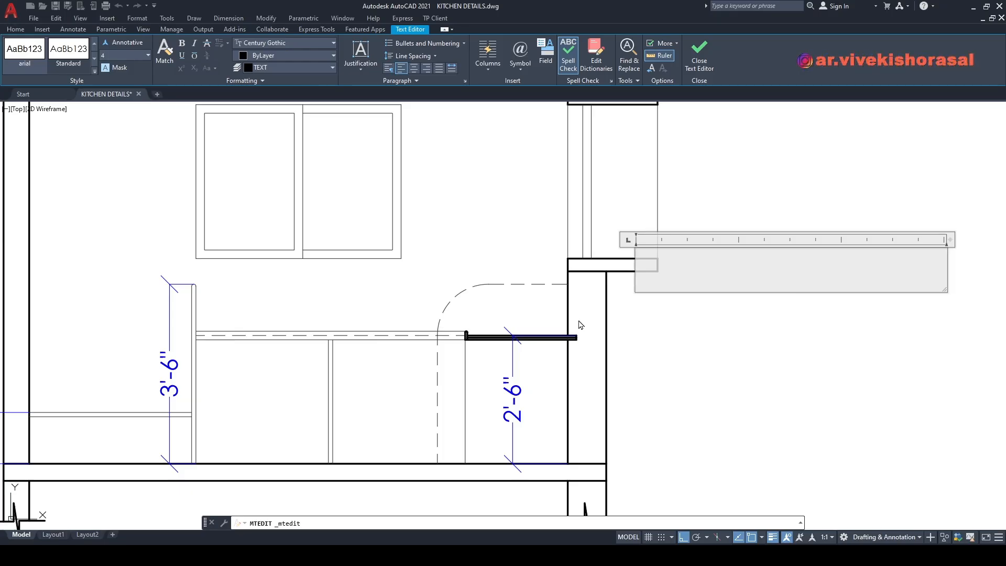
Step: Enter 3/4" APPROVED GRANITE as the note text, with a stacked fraction and the spelling of APPROVED corrected
{"action": "type", "text": "3"}
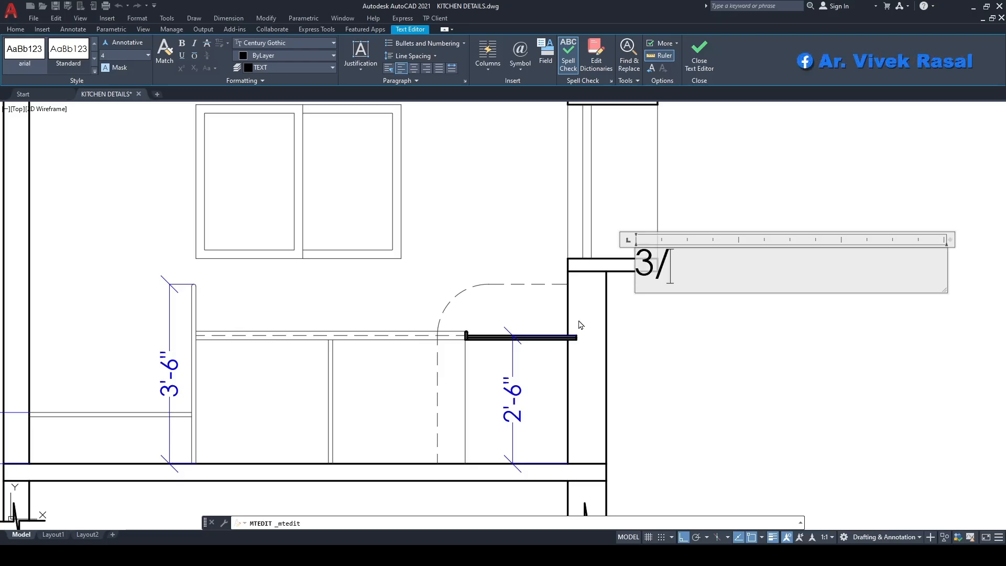
{"action": "type", "text": "/4\" "}
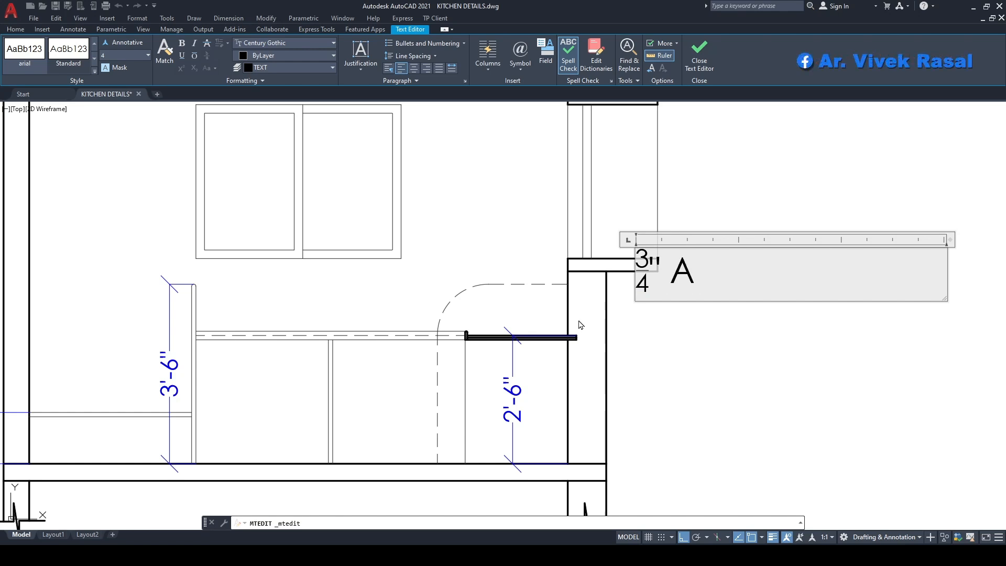
{"action": "type", "text": "APROOVED"}
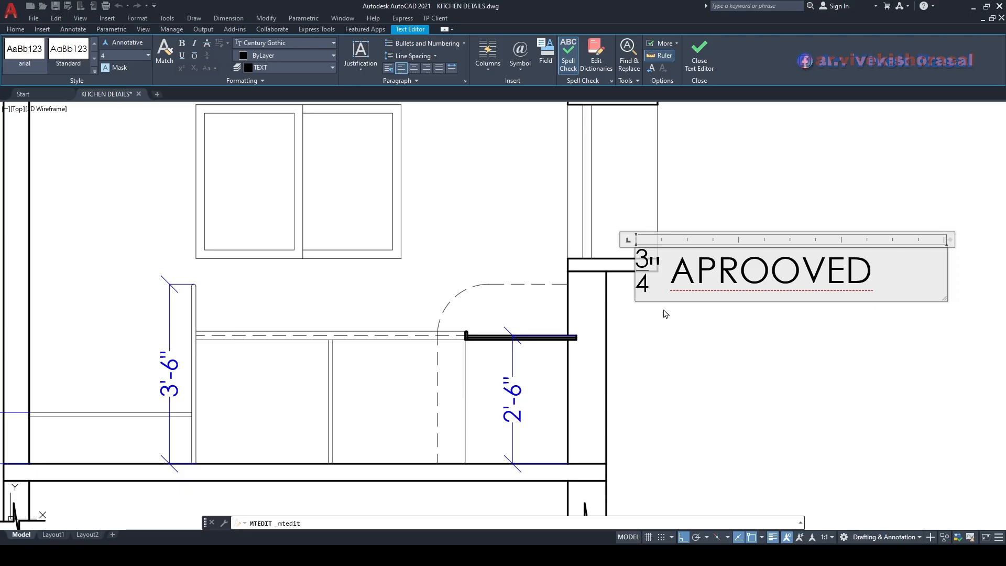
{"action": "right_click", "coordinate": [701, 273]}
{"action": "left_click", "coordinate": [754, 181]}
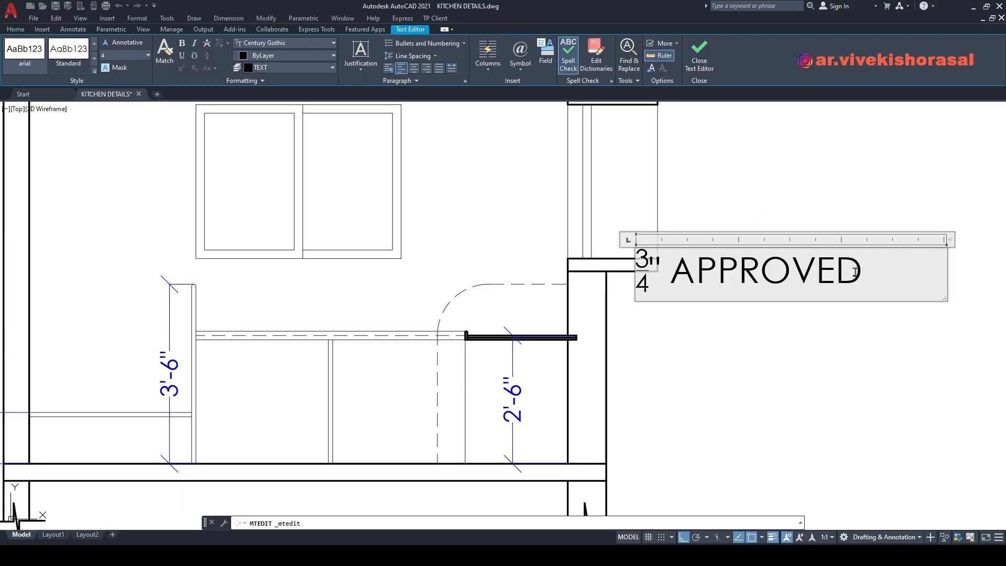
{"action": "type", "text": "GRANITE"}
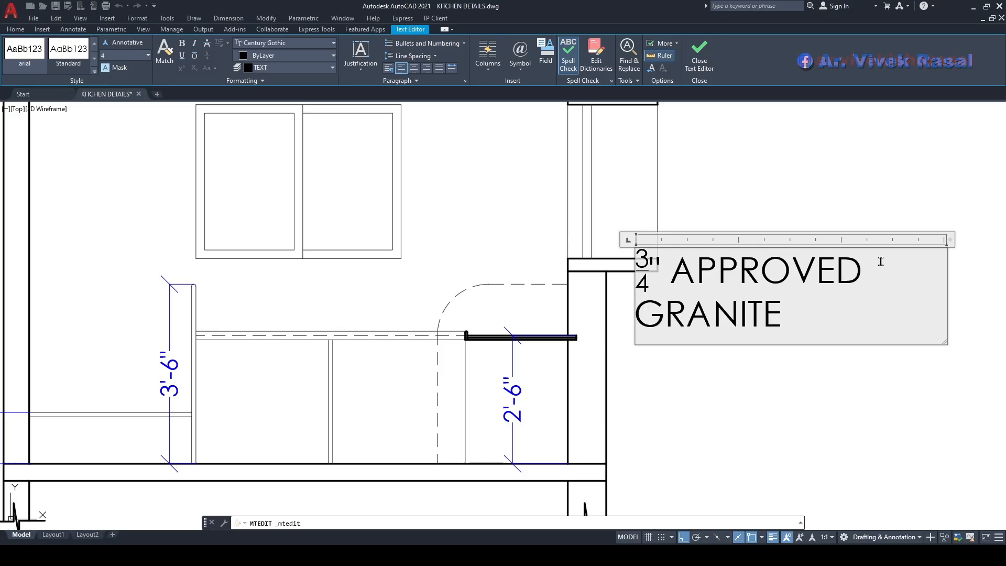
{"action": "scroll", "coordinate": [852, 262], "scroll_direction": "down", "scroll_amount": 2}
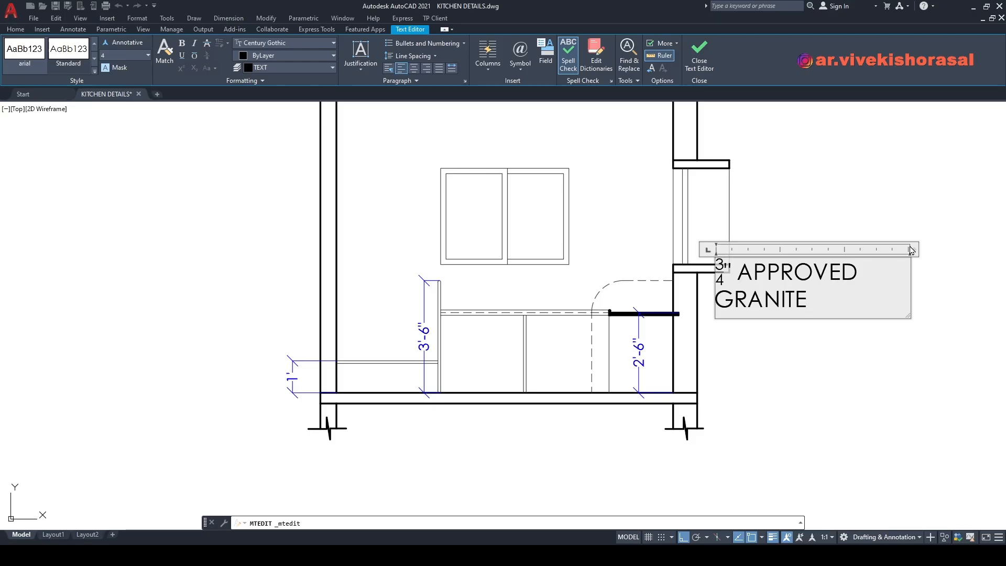
Step: Set the whole granite note to a text height of 2" and close the text editing
{"action": "scroll", "coordinate": [786, 303], "scroll_direction": "down", "scroll_amount": 3}
{"action": "mouse_move", "coordinate": [824, 278]}
{"action": "left_mouse_down"}
{"action": "mouse_move", "coordinate": [880, 284]}
{"action": "mouse_move", "coordinate": [857, 280]}
{"action": "left_mouse_up"}
{"action": "key", "text": "ctrl+a"}
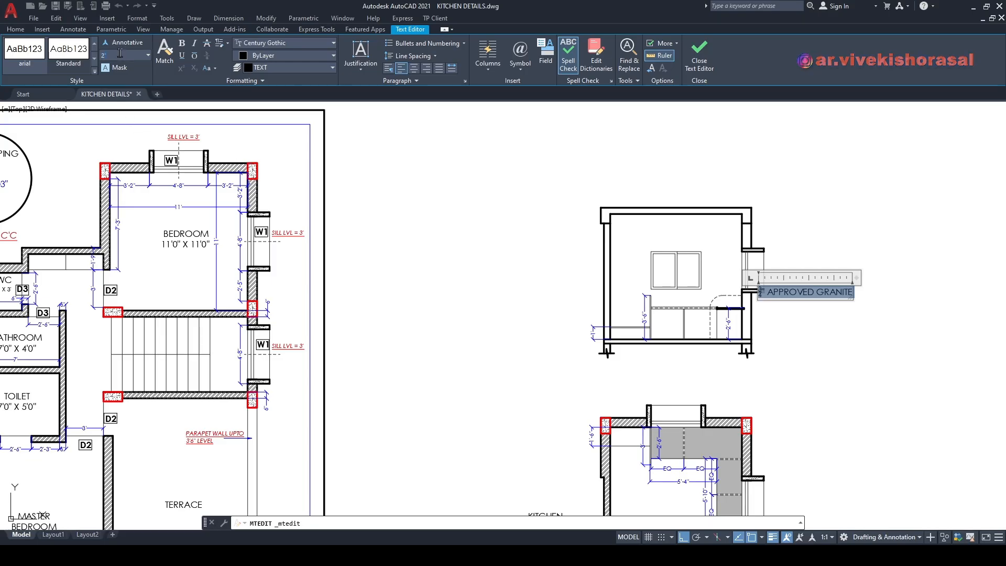
{"action": "key", "text": "Return"}
{"action": "scroll", "coordinate": [815, 287], "scroll_direction": "up", "scroll_amount": 4}
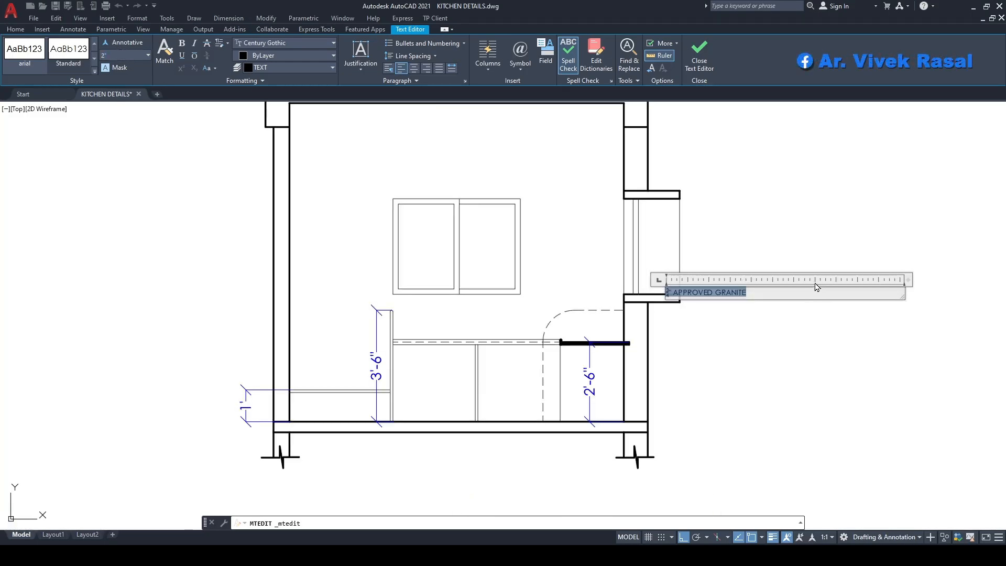
{"action": "left_click", "coordinate": [784, 306]}
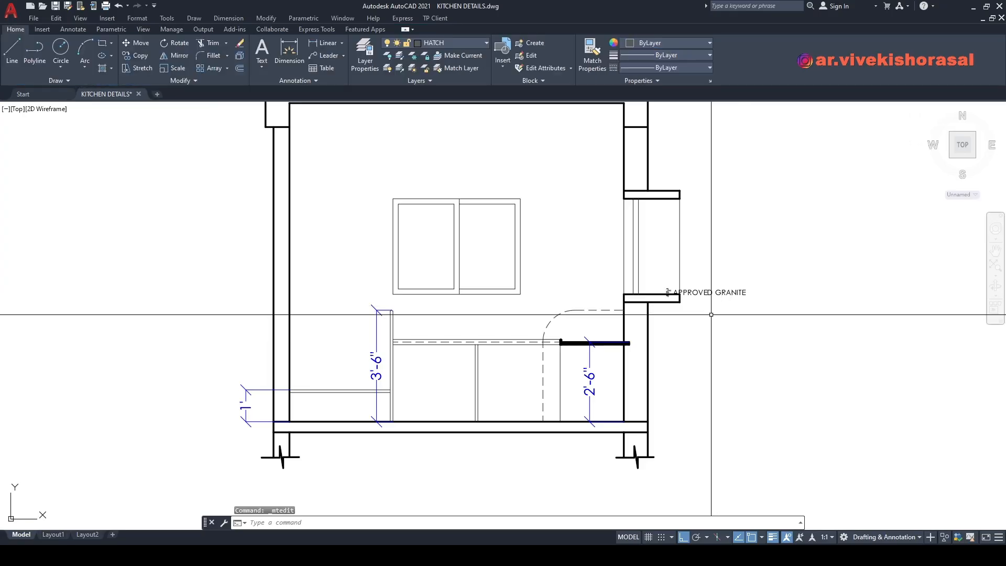
Step: Move the granite note straight down about 1'-4", clear of the window sill and beside the counter level
{"action": "middle_click_drag", "start_coordinate": [712, 307], "coordinate": [715, 287]}
{"action": "type", "text": "m"}
{"action": "key", "text": "space"}
{"action": "left_click", "coordinate": [744, 300]}
{"action": "left_click", "coordinate": [721, 260]}
{"action": "key", "text": "space"}
{"action": "left_click", "coordinate": [723, 291]}
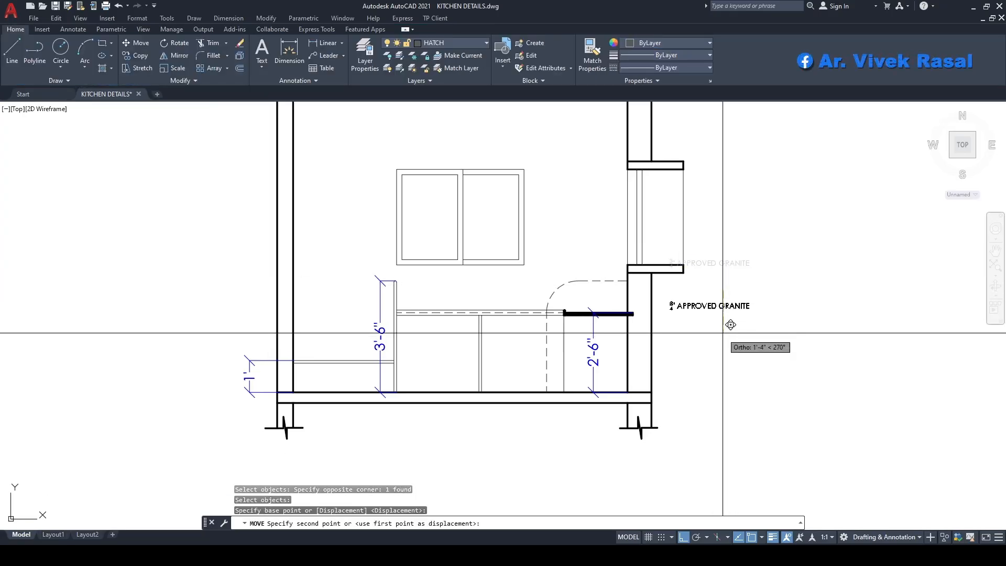
{"action": "left_click", "coordinate": [724, 334]}
Step: Set the granite note's text height to 3" and narrow its text frame to fit the line
{"action": "double_click", "coordinate": [698, 305]}
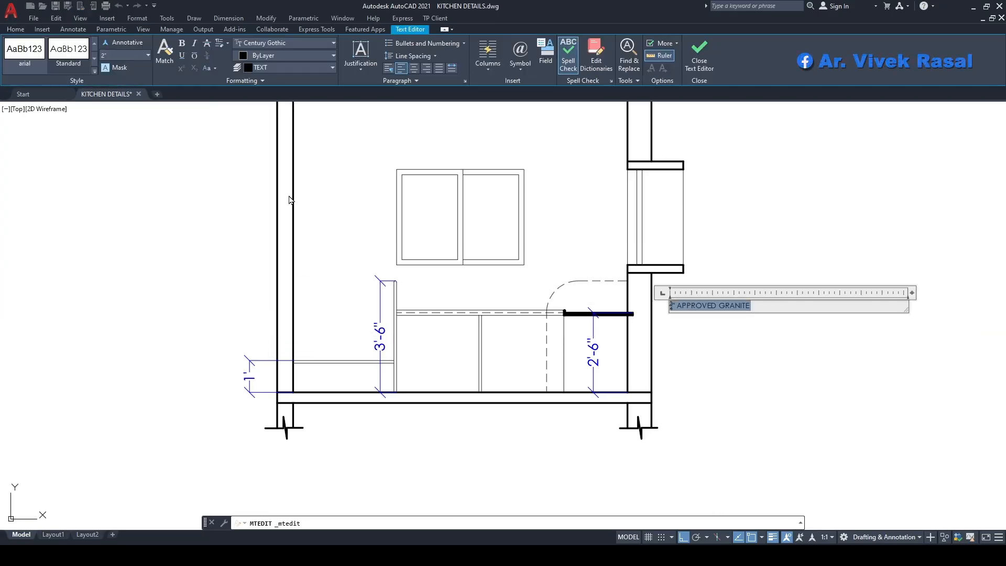
{"action": "type", "text": "3"}
{"action": "key", "text": "Return"}
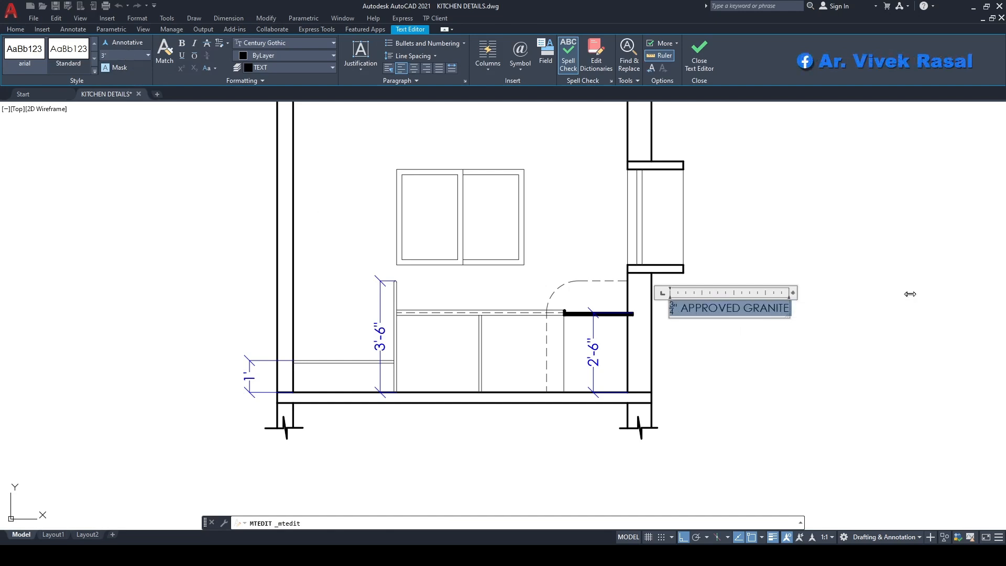
{"action": "left_click", "coordinate": [897, 326]}
{"action": "scroll", "coordinate": [703, 339], "scroll_direction": "up", "scroll_amount": 3}
{"action": "middle_click_drag", "start_coordinate": [659, 275], "coordinate": [659, 277]}
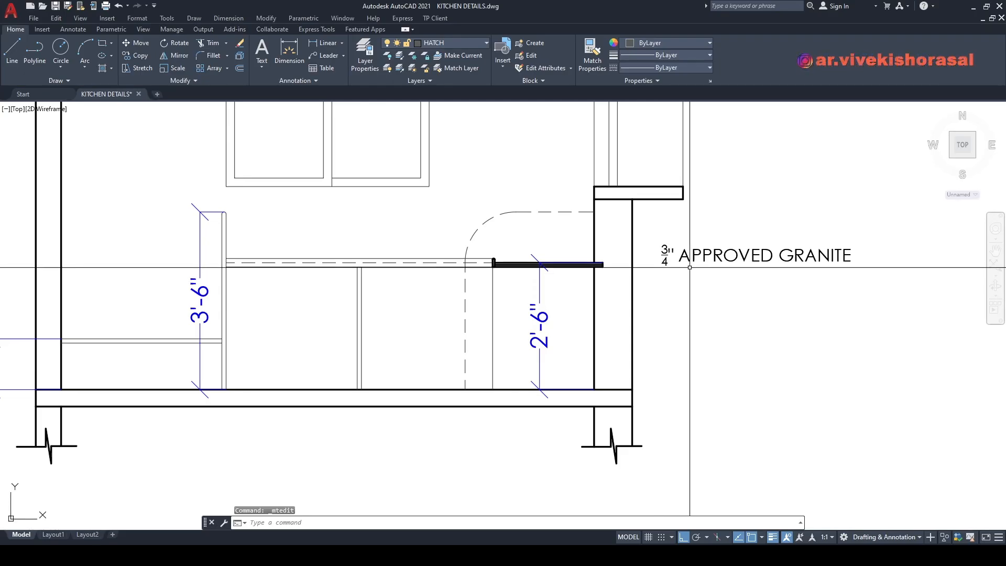
Step: Move the granite note slightly upward so it sits just above the counter level outside the wall
{"action": "type", "text": "m"}
{"action": "key", "text": "space"}
{"action": "left_click", "coordinate": [728, 283]}
{"action": "left_click", "coordinate": [704, 248]}
{"action": "key", "text": "space"}
{"action": "left_click", "coordinate": [753, 323]}
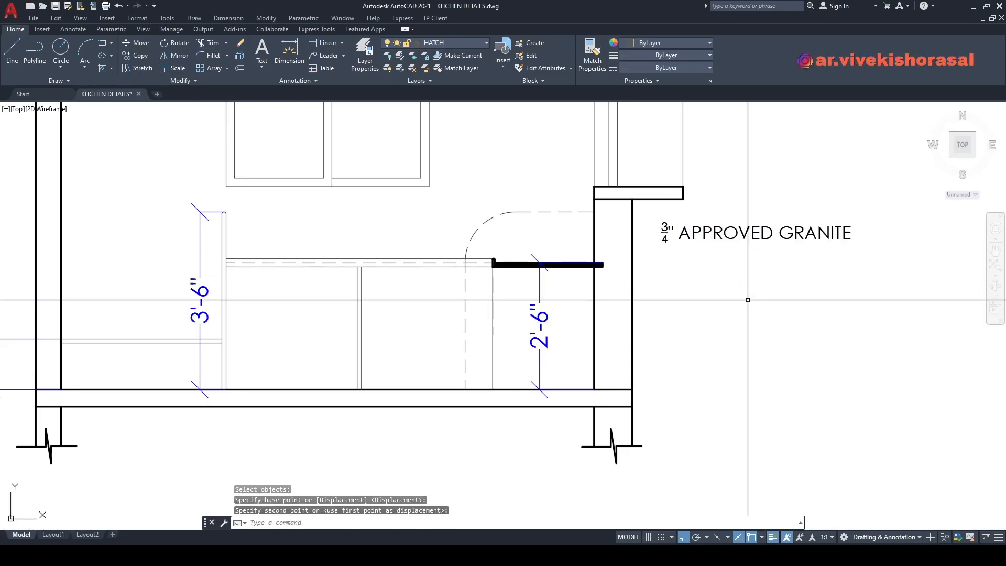
{"action": "left_click", "coordinate": [753, 299]}
Step: Widen the granite note's frame and add TOP so it reads 3/4" APPROVED GRANITE TOP on one line
{"action": "double_click", "coordinate": [754, 233]}
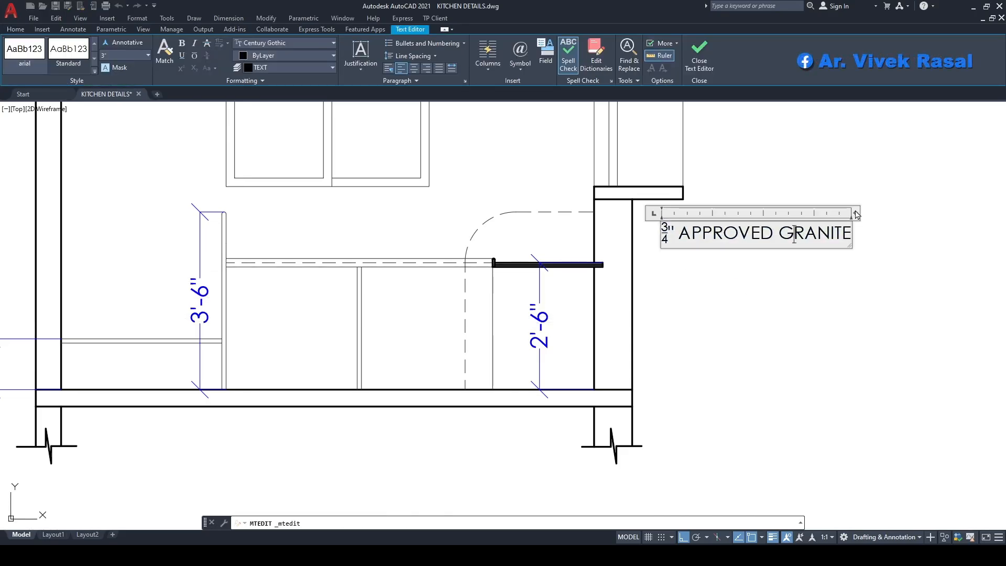
{"action": "left_click_drag", "start_coordinate": [858, 212], "coordinate": [931, 212]}
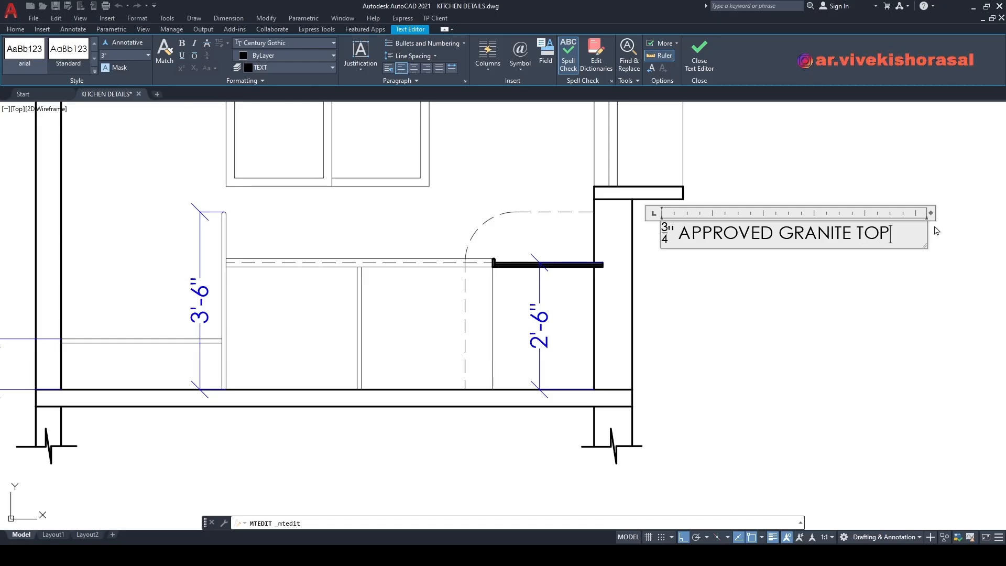
{"action": "double_click", "coordinate": [931, 212]}
{"action": "left_click", "coordinate": [917, 298]}
Step: Move the 3/4" APPROVED GRANITE TOP note a little to the right, away from the section's wall
{"action": "middle_click_drag", "start_coordinate": [705, 283], "coordinate": [723, 289]}
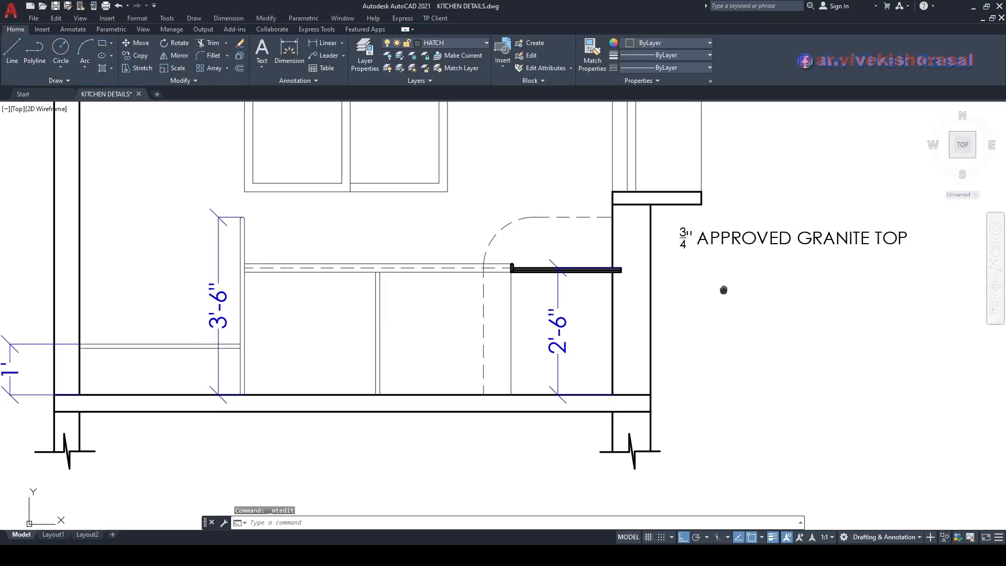
{"action": "type", "text": "m"}
{"action": "key", "text": "space"}
{"action": "left_click", "coordinate": [797, 280]}
{"action": "left_click", "coordinate": [773, 234]}
{"action": "key", "text": "space"}
{"action": "left_click", "coordinate": [732, 317]}
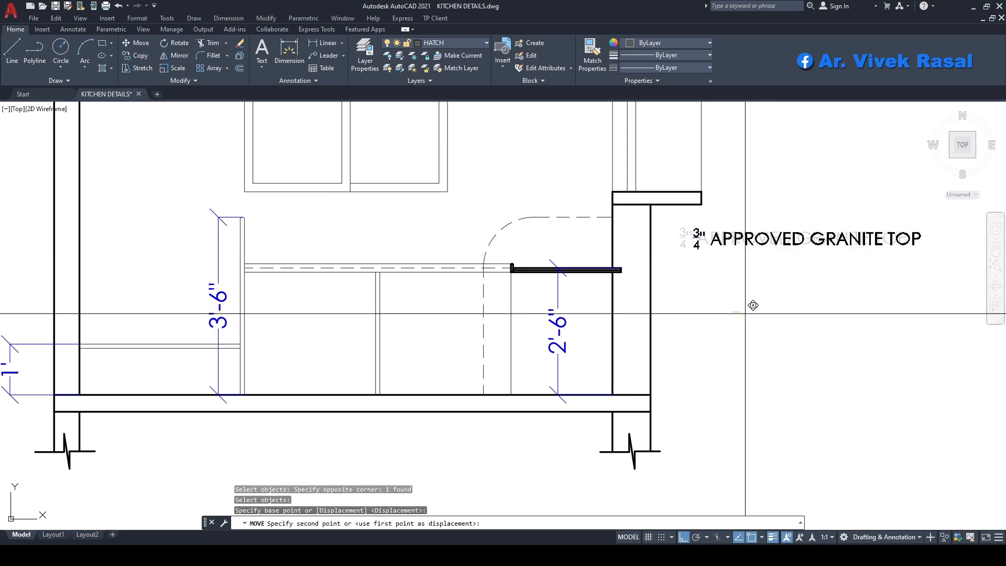
{"action": "left_click", "coordinate": [745, 312]}
Step: On the DIM layer, draw a quick leader without text from the counter's top surface through the wall to the granite note
{"action": "middle_click_drag", "start_coordinate": [705, 253], "coordinate": [711, 303]}
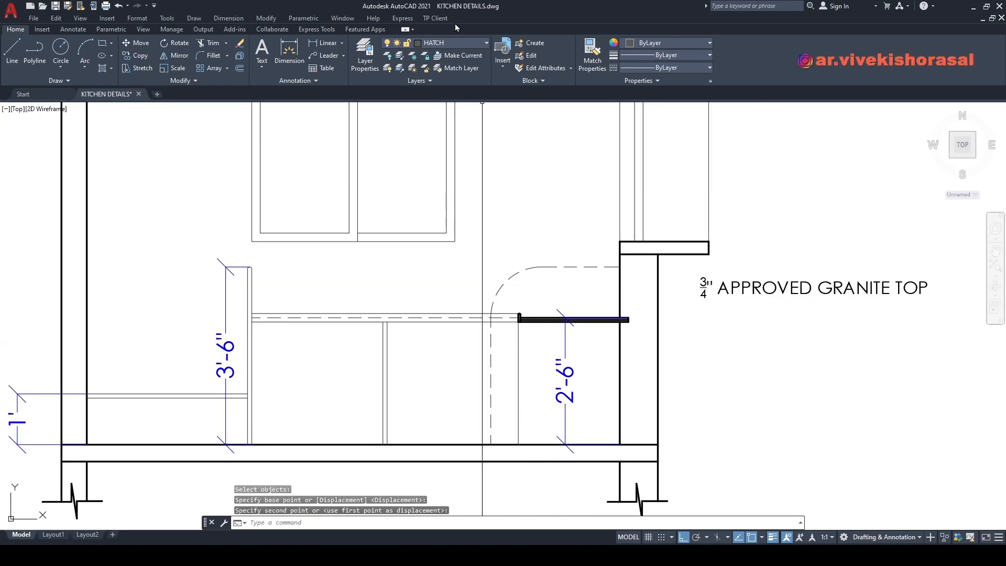
{"action": "left_click", "coordinate": [460, 42]}
{"action": "left_click", "coordinate": [435, 97]}
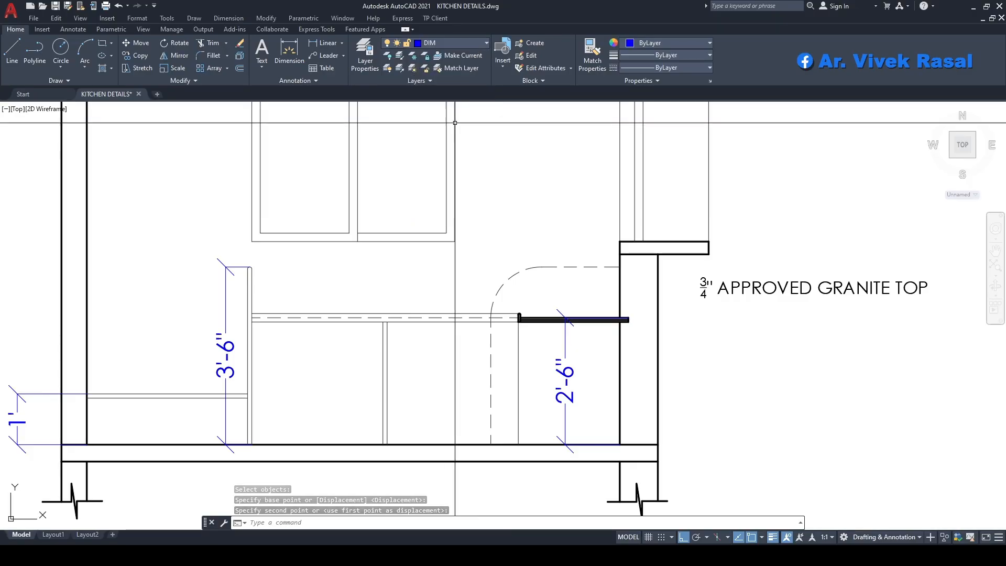
{"action": "type", "text": "le"}
{"action": "key", "text": "space"}
{"action": "scroll", "coordinate": [587, 314], "scroll_direction": "up", "scroll_amount": 6}
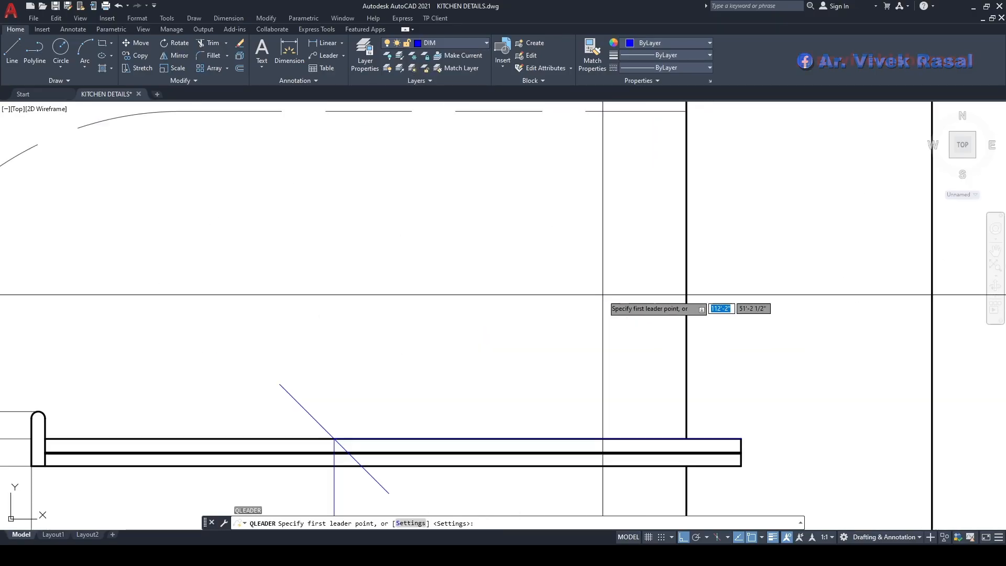
{"action": "left_click", "coordinate": [502, 435]}
{"action": "scroll", "coordinate": [503, 436], "scroll_direction": "down", "scroll_amount": 5}
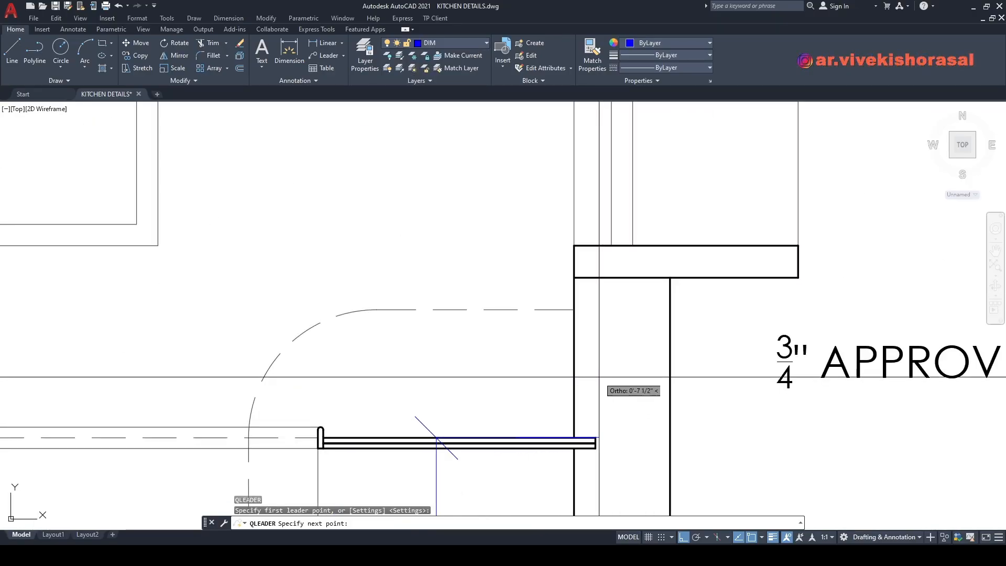
{"action": "left_click", "coordinate": [620, 355]}
{"action": "left_click", "coordinate": [749, 362]}
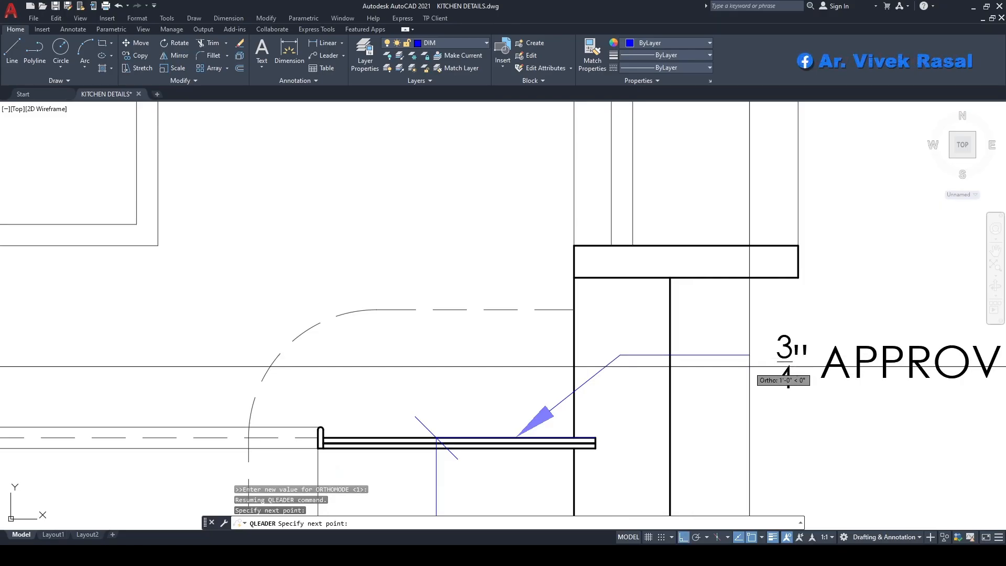
{"action": "key", "text": "Escape"}
Step: Move the granite note left so its fraction starts right beside the end of the leader line
{"action": "middle_click_drag", "start_coordinate": [784, 388], "coordinate": [692, 357]}
{"action": "type", "text": "m"}
{"action": "key", "text": "space"}
{"action": "left_click", "coordinate": [791, 395]}
{"action": "left_click", "coordinate": [765, 341]}
{"action": "key", "text": "space"}
{"action": "left_click", "coordinate": [794, 366]}
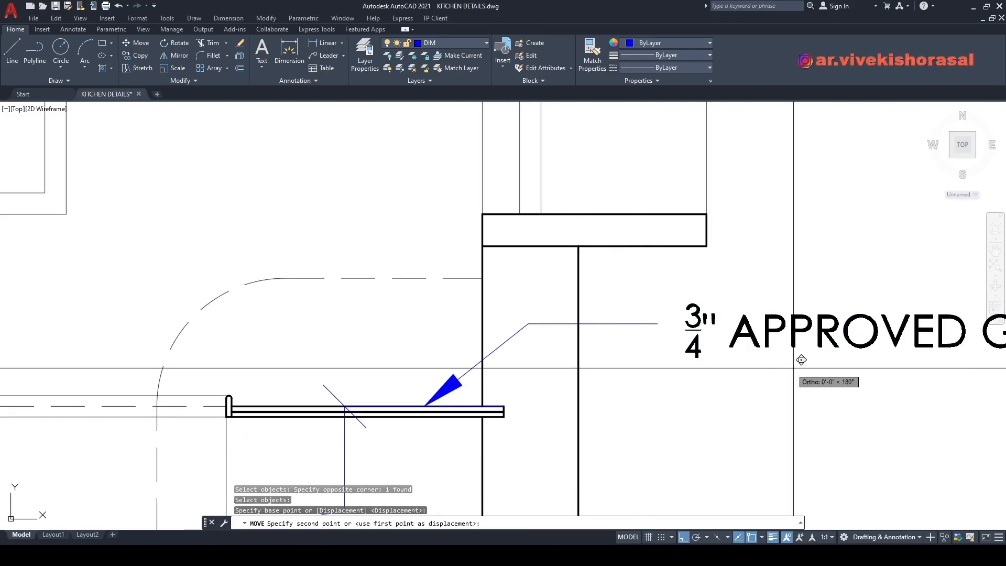
{"action": "left_click", "coordinate": [773, 360]}
Step: Move the granite note slightly up to line it up with the leader's horizontal segment
{"action": "scroll", "coordinate": [772, 360], "scroll_direction": "down", "scroll_amount": 2}
{"action": "middle_click_drag", "start_coordinate": [776, 369], "coordinate": [696, 337]}
{"action": "type", "text": "m"}
{"action": "left_click", "coordinate": [748, 360]}
{"action": "left_click", "coordinate": [716, 294]}
{"action": "scroll", "coordinate": [715, 353], "scroll_direction": "up", "scroll_amount": 2}
{"action": "key", "text": "space"}
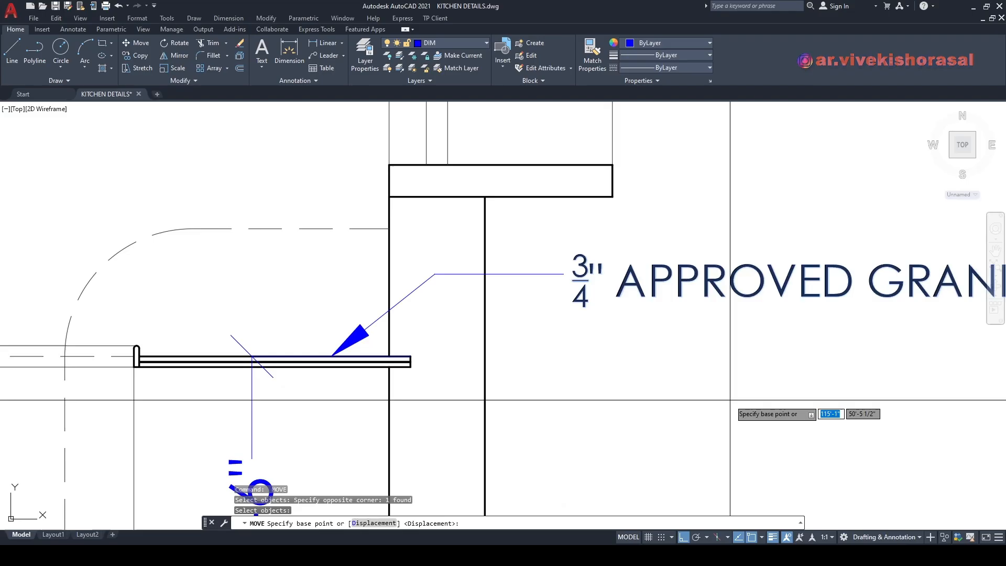
{"action": "left_click", "coordinate": [730, 399]}
{"action": "left_click", "coordinate": [735, 383]}
Step: Copy the 3/4" APPROVED GRANITE TOP note straight down to just below the original
{"action": "scroll", "coordinate": [728, 314], "scroll_direction": "down", "scroll_amount": 3}
{"action": "mouse_move", "coordinate": [718, 262]}
{"action": "middle_mouse_down"}
{"action": "mouse_move", "coordinate": [724, 270]}
{"action": "mouse_move", "coordinate": [727, 220]}
{"action": "mouse_move", "coordinate": [716, 274]}
{"action": "middle_mouse_up"}
{"action": "scroll", "coordinate": [723, 266], "scroll_direction": "down", "scroll_amount": 2}
{"action": "scroll", "coordinate": [723, 265], "scroll_direction": "down", "scroll_amount": 2}
{"action": "scroll", "coordinate": [727, 221], "scroll_direction": "up", "scroll_amount": 4}
{"action": "mouse_move", "coordinate": [636, 196]}
{"action": "middle_mouse_down"}
{"action": "mouse_move", "coordinate": [667, 209]}
{"action": "mouse_move", "coordinate": [723, 277]}
{"action": "mouse_move", "coordinate": [692, 270]}
{"action": "middle_mouse_up"}
{"action": "scroll", "coordinate": [676, 222], "scroll_direction": "down", "scroll_amount": 2}
{"action": "scroll", "coordinate": [722, 280], "scroll_direction": "up", "scroll_amount": 2}
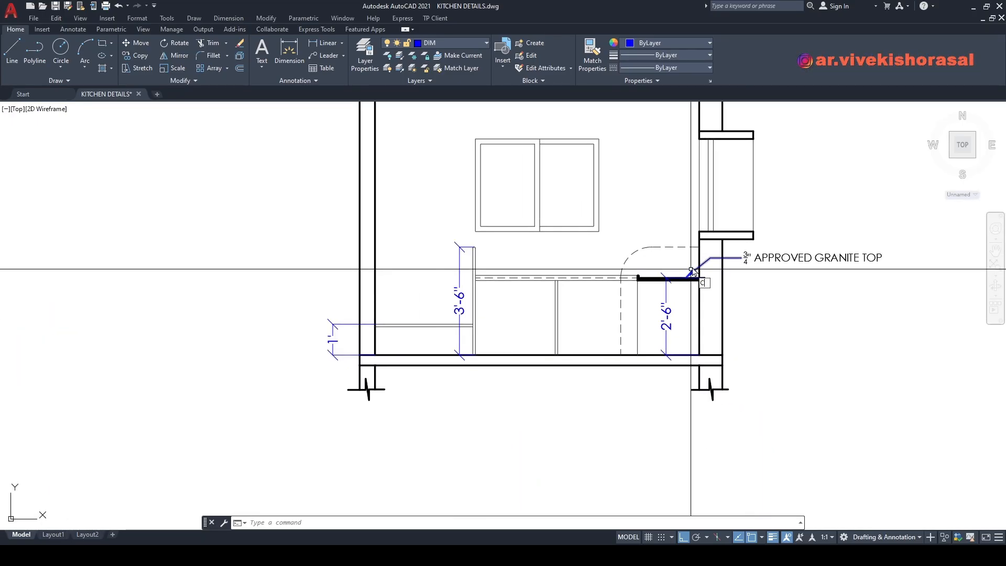
{"action": "type", "text": "co"}
{"action": "key", "text": "space"}
{"action": "scroll", "coordinate": [763, 272], "scroll_direction": "up", "scroll_amount": 2}
{"action": "left_click", "coordinate": [807, 281]}
{"action": "left_click", "coordinate": [780, 247]}
{"action": "middle_click_drag", "start_coordinate": [759, 302], "coordinate": [734, 293]}
{"action": "key", "text": "space"}
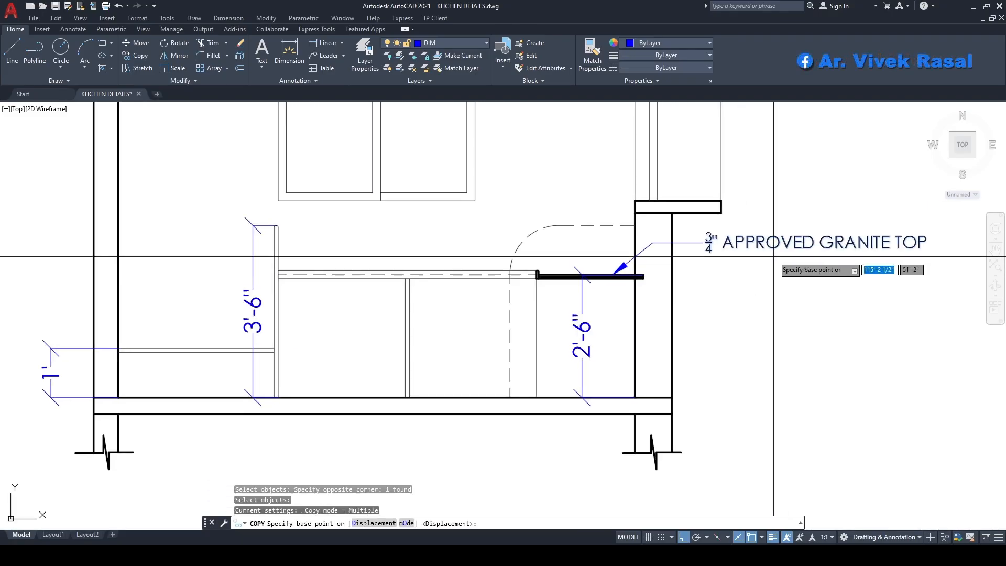
{"action": "left_click", "coordinate": [773, 251]}
{"action": "left_click", "coordinate": [770, 306]}
{"action": "key", "text": "Escape"}
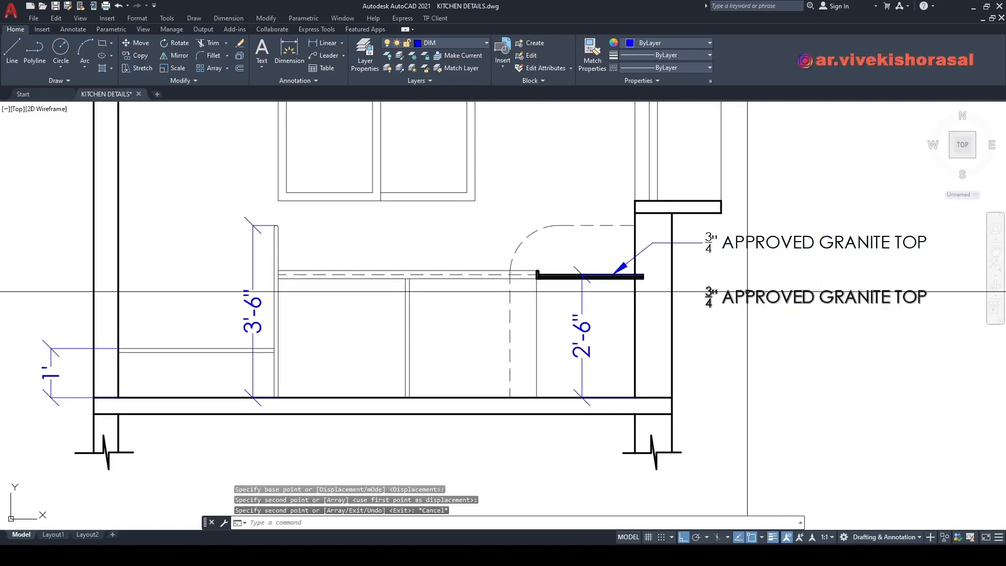
Step: In the lower copied note, replace the 3/4 fraction with 3 and widen the text frame to fit one line
{"action": "double_click", "coordinate": [746, 296]}
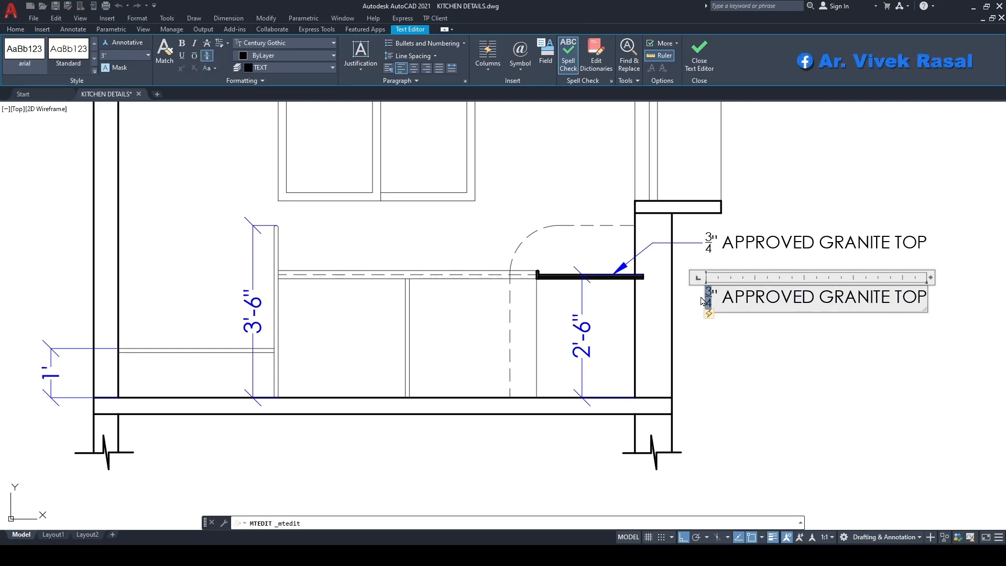
{"action": "type", "text": "3"}
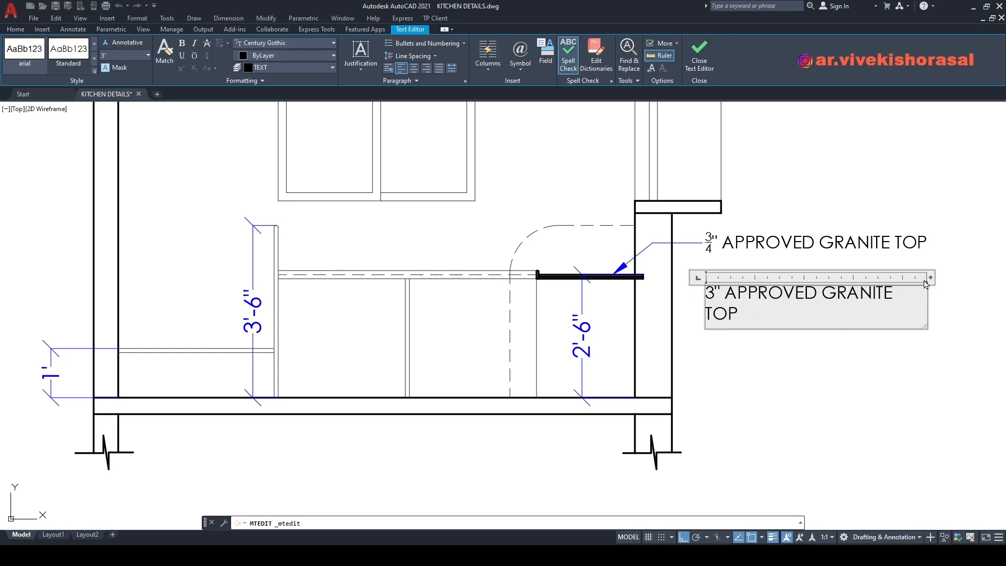
{"action": "scroll", "coordinate": [652, 265], "scroll_direction": "down", "scroll_amount": 5}
{"action": "scroll", "coordinate": [639, 231], "scroll_direction": "up", "scroll_amount": 3}
{"action": "left_click_drag", "start_coordinate": [845, 306], "coordinate": [886, 308]}
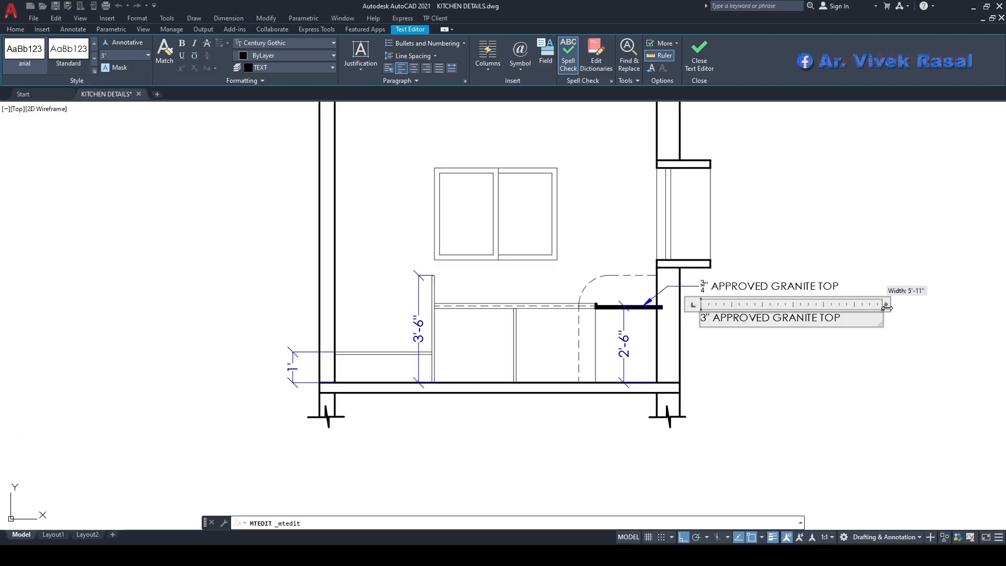
{"action": "scroll", "coordinate": [768, 319], "scroll_direction": "up", "scroll_amount": 4}
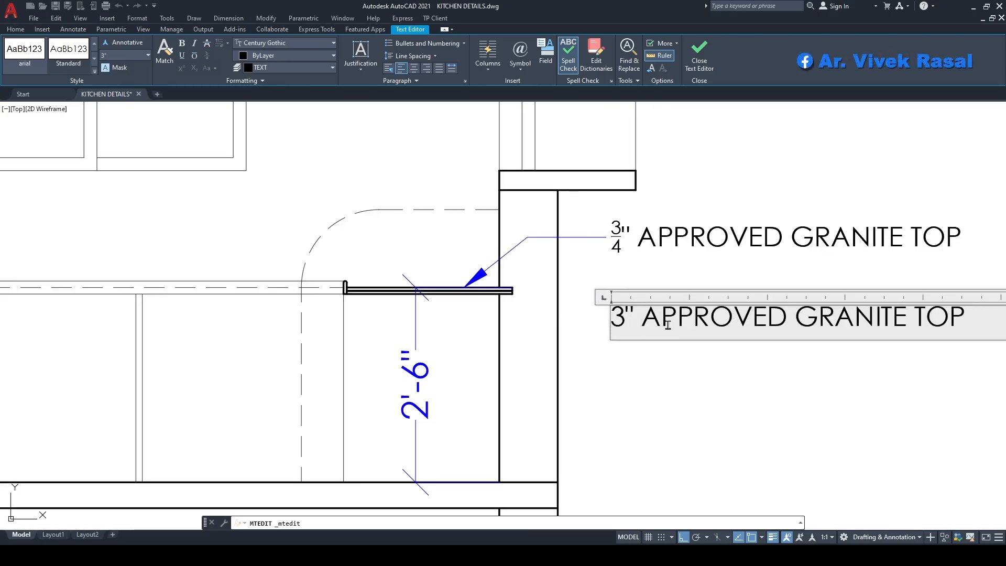
Step: Insert HIGH and replace TOP with PATTI so the lower note reads 3" HIGH APPROVED GRANITE PATTI
{"action": "type", "text": "HIG"}
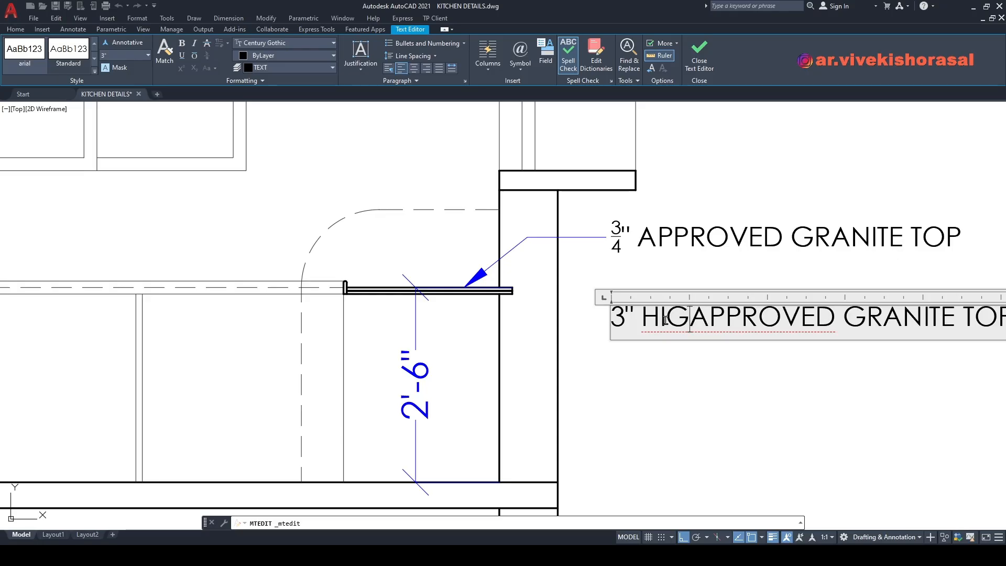
{"action": "type", "text": "JH"}
{"action": "key", "text": "BackSpace"}
{"action": "key", "text": "BackSpace"}
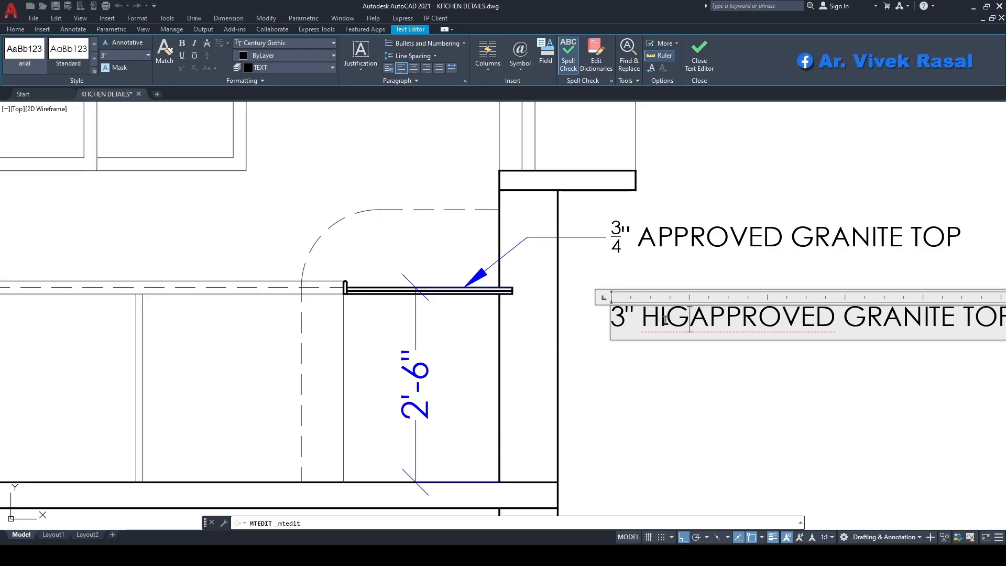
{"action": "type", "text": "H"}
{"action": "scroll", "coordinate": [578, 334], "scroll_direction": "down", "scroll_amount": 4}
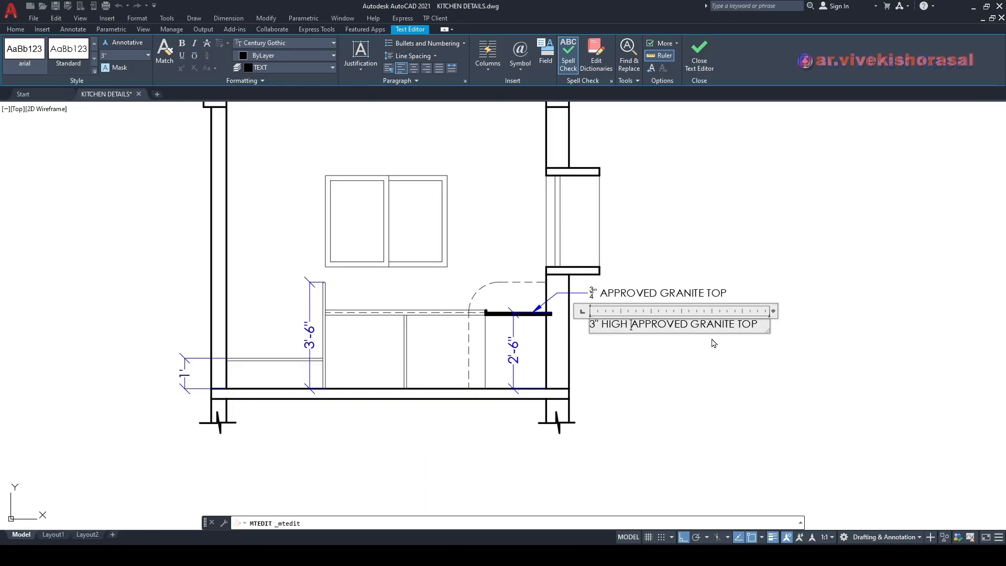
{"action": "scroll", "coordinate": [724, 331], "scroll_direction": "up", "scroll_amount": 2}
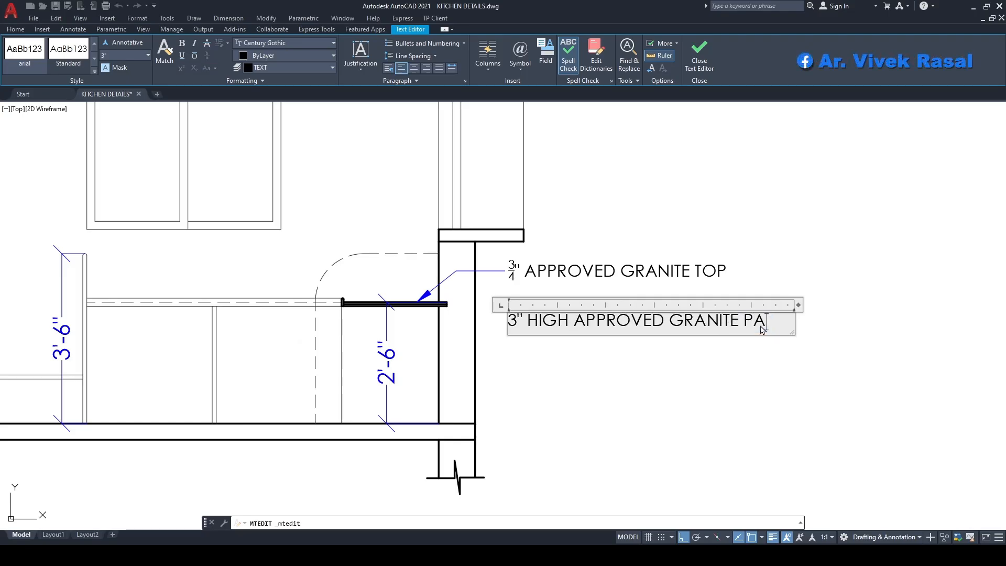
{"action": "left_click", "coordinate": [764, 157]}
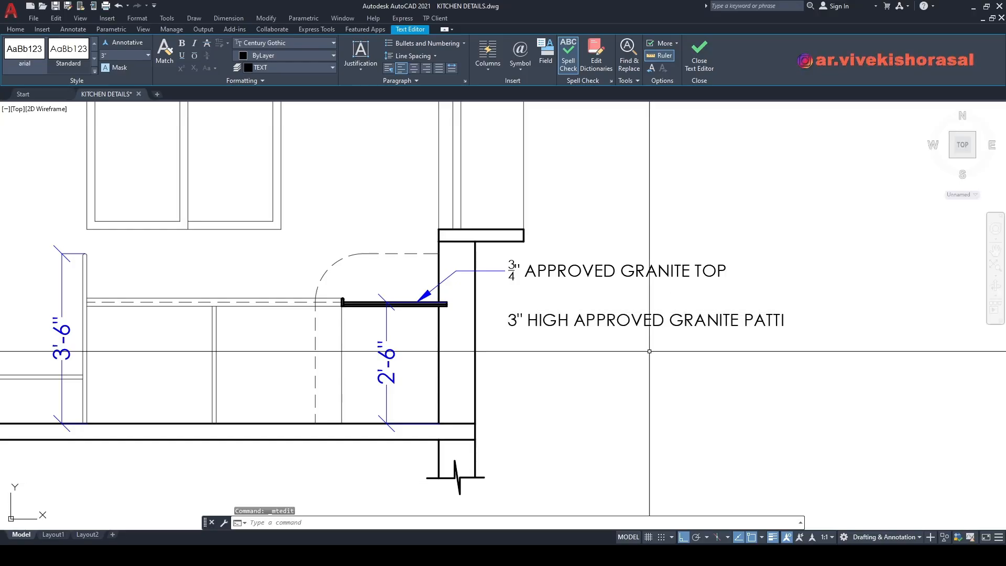
Step: Draw a quick leader without text from the patti at the counter's front edge, angled down and horizontally to the granite patti note
{"action": "middle_click_drag", "start_coordinate": [553, 360], "coordinate": [589, 304]}
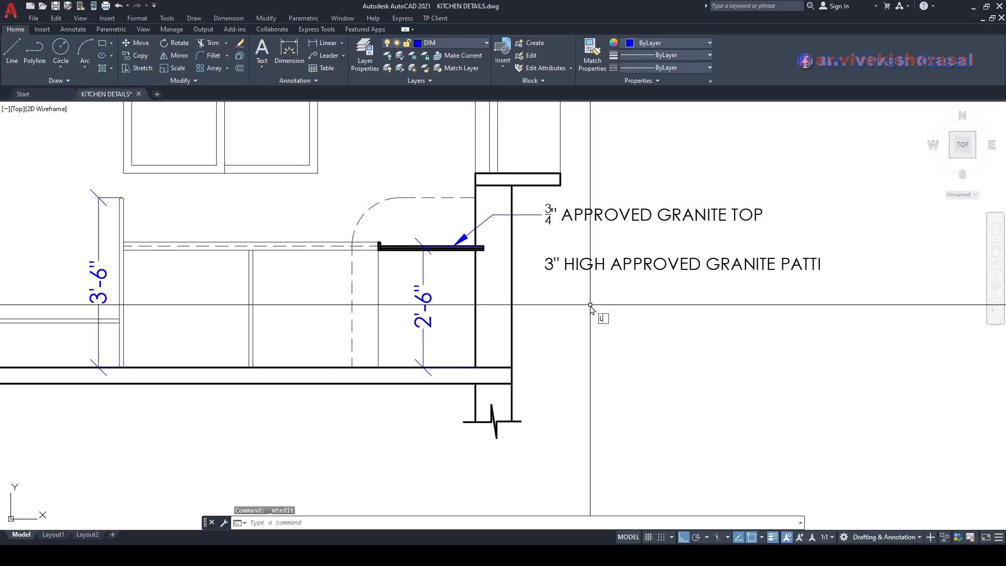
{"action": "type", "text": "le"}
{"action": "key", "text": "Return"}
{"action": "scroll", "coordinate": [386, 258], "scroll_direction": "up", "scroll_amount": 8}
{"action": "left_click", "coordinate": [338, 184]}
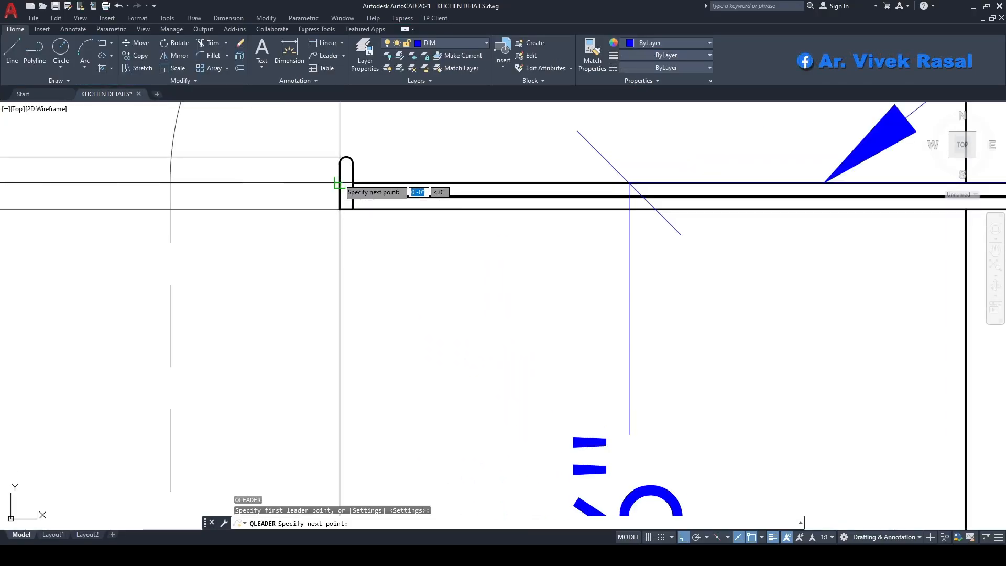
{"action": "scroll", "coordinate": [443, 225], "scroll_direction": "down", "scroll_amount": 5}
{"action": "key", "text": "F8"}
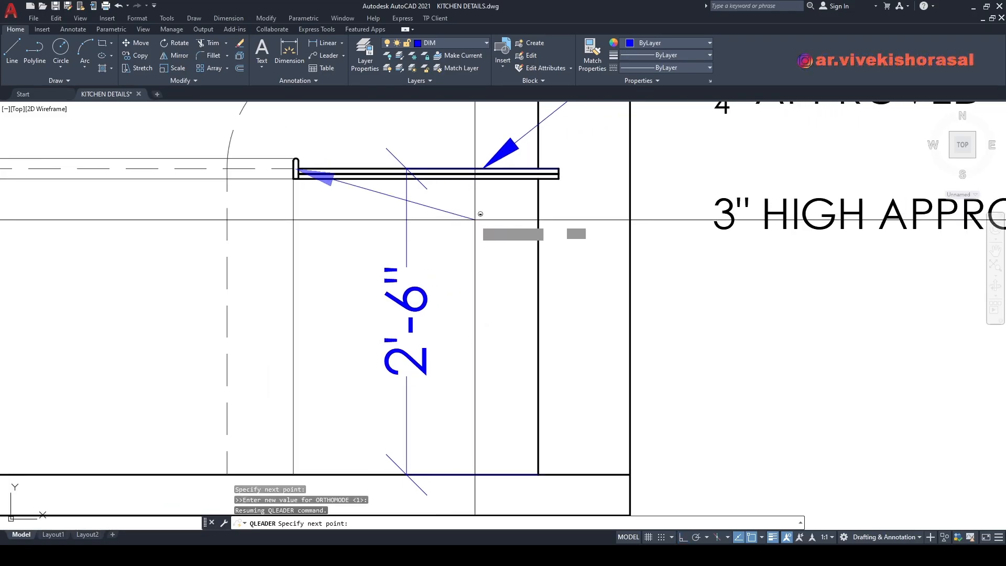
{"action": "left_click", "coordinate": [475, 219]}
{"action": "left_click", "coordinate": [693, 220]}
{"action": "key", "text": "Escape"}
{"action": "scroll", "coordinate": [732, 272], "scroll_direction": "down", "scroll_amount": 4}
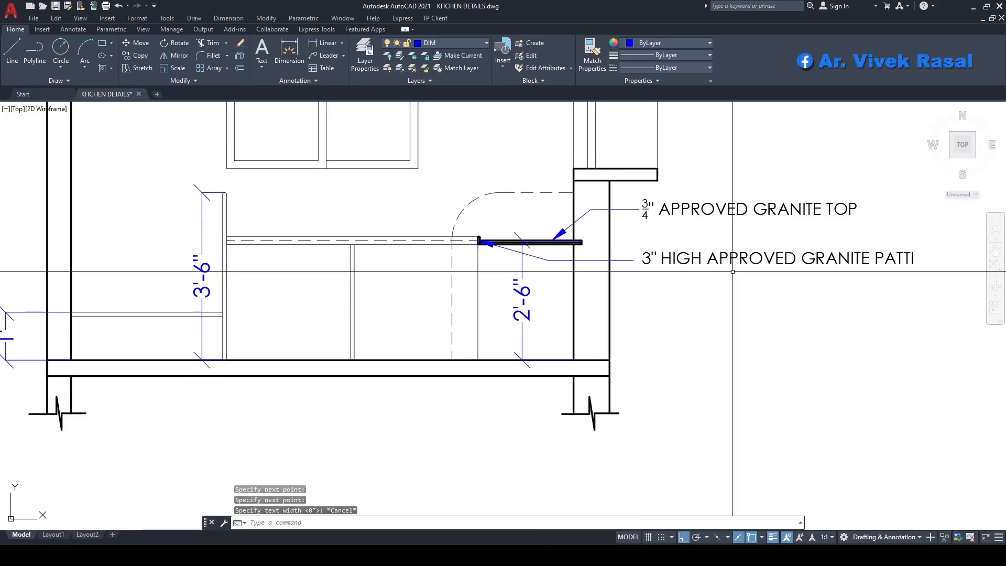
Step: Move the granite patti note slightly left so it starts right beside its leader's end
{"action": "type", "text": "m"}
{"action": "key", "text": "Return"}
{"action": "left_click", "coordinate": [729, 258]}
{"action": "key", "text": "Return"}
{"action": "left_click", "coordinate": [727, 280]}
{"action": "left_click", "coordinate": [722, 279]}
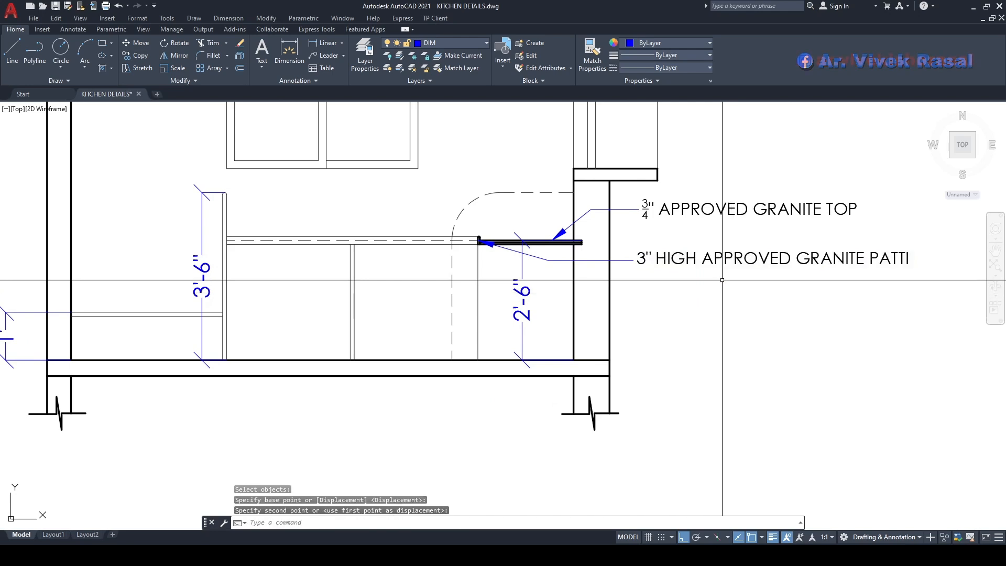
Step: Copy the granite patti note straight down to beside the kitchen plan's outer wall, level with the counter
{"action": "scroll", "coordinate": [722, 280], "scroll_direction": "down", "scroll_amount": 4}
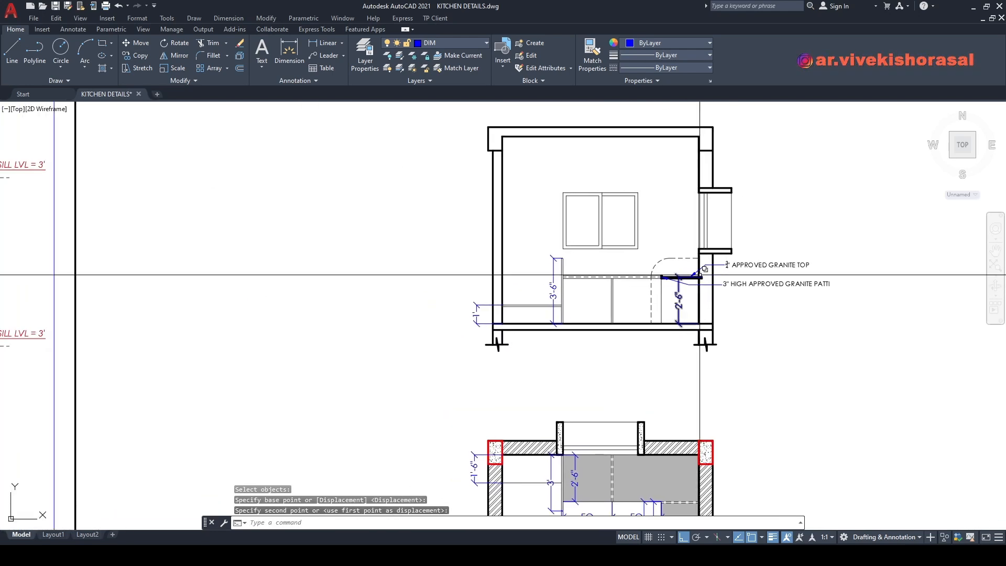
{"action": "mouse_move", "coordinate": [701, 296]}
{"action": "middle_mouse_down"}
{"action": "mouse_move", "coordinate": [671, 246]}
{"action": "mouse_move", "coordinate": [665, 288]}
{"action": "mouse_move", "coordinate": [662, 220]}
{"action": "mouse_move", "coordinate": [658, 347]}
{"action": "mouse_move", "coordinate": [705, 296]}
{"action": "middle_mouse_up"}
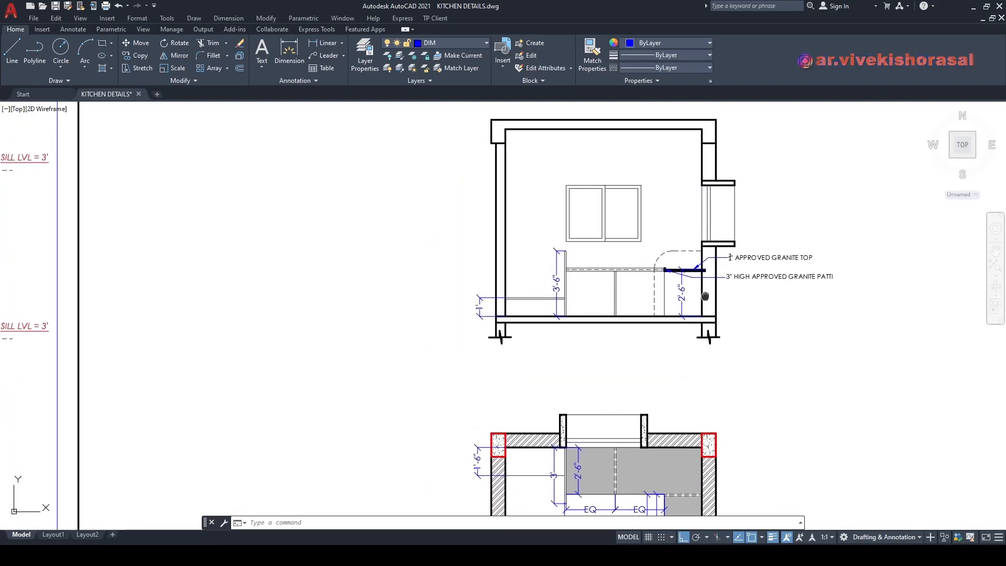
{"action": "mouse_move", "coordinate": [705, 296]}
{"action": "middle_mouse_down"}
{"action": "mouse_move", "coordinate": [735, 144]}
{"action": "mouse_move", "coordinate": [725, 283]}
{"action": "middle_mouse_up"}
{"action": "type", "text": "o"}
{"action": "key", "text": "space"}
{"action": "scroll", "coordinate": [733, 264], "scroll_direction": "up", "scroll_amount": 4}
{"action": "left_click", "coordinate": [734, 307]}
{"action": "left_click", "coordinate": [714, 255]}
{"action": "key", "text": "space"}
{"action": "left_click", "coordinate": [682, 249]}
{"action": "scroll", "coordinate": [687, 244], "scroll_direction": "down", "scroll_amount": 4}
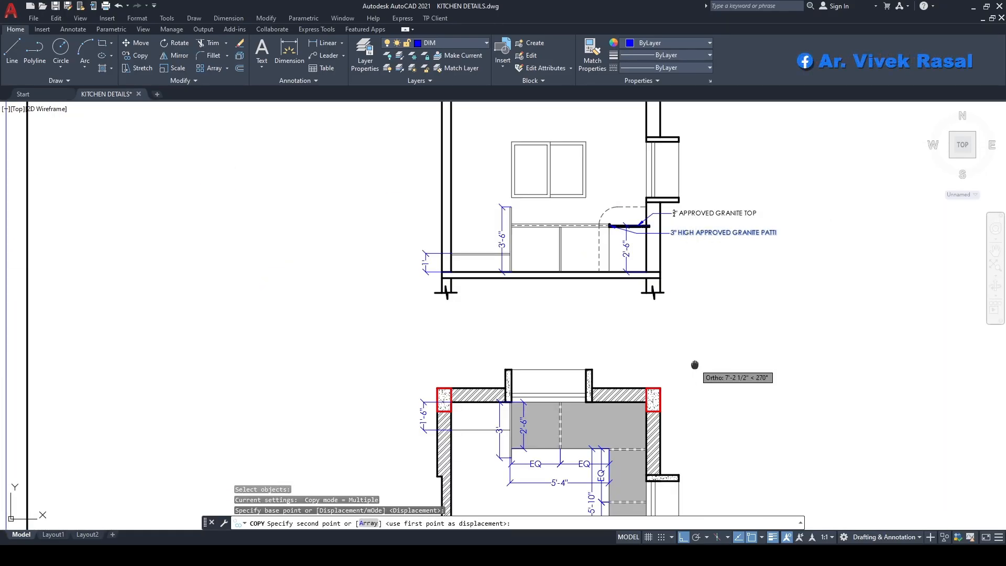
{"action": "middle_click_drag", "start_coordinate": [725, 387], "coordinate": [705, 222]}
{"action": "left_click", "coordinate": [708, 244]}
{"action": "key", "text": "Escape"}
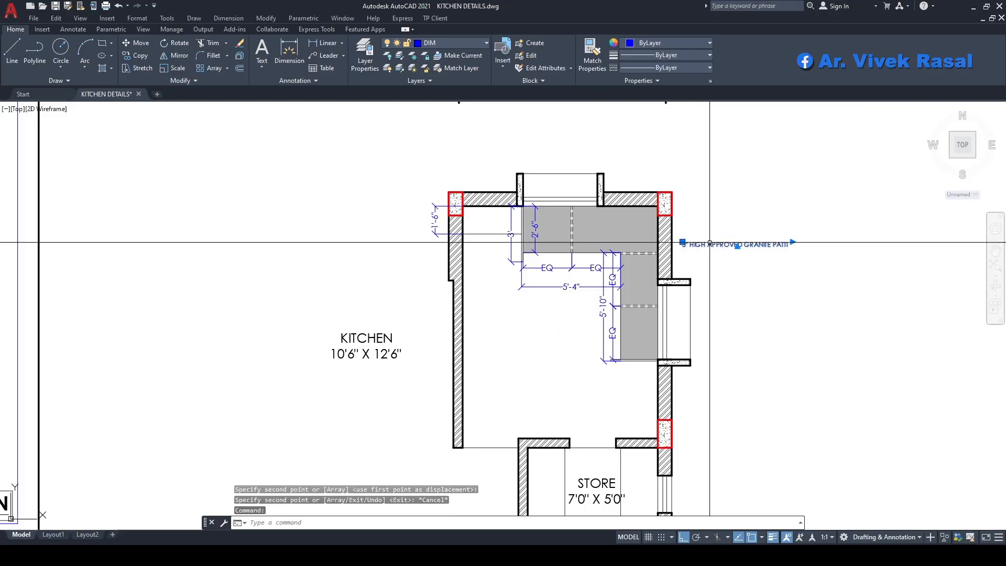
Step: Change the copied note beside the kitchen plan to KADDAPPA PARTITION
{"action": "double_click", "coordinate": [708, 244]}
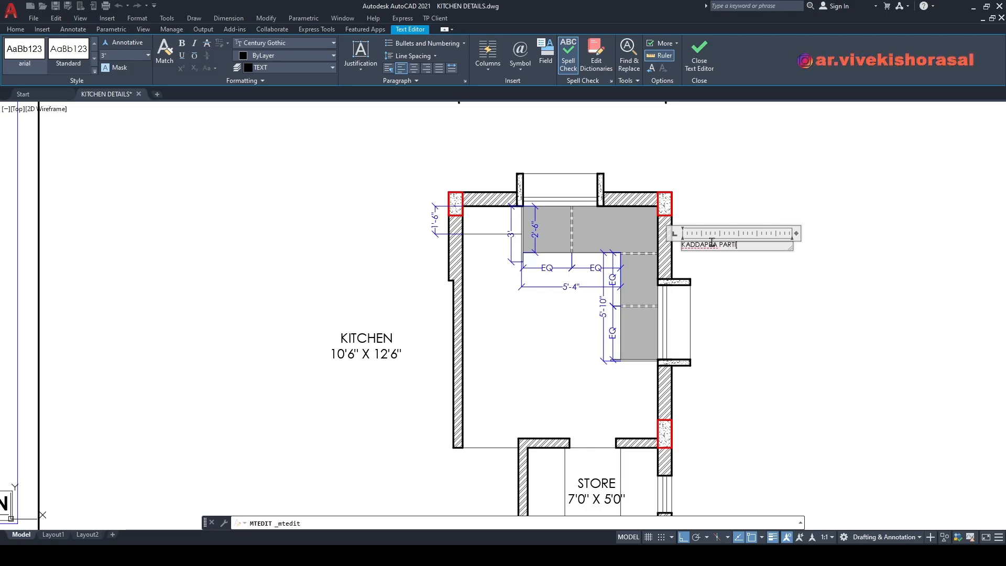
{"action": "type", "text": "TION"}
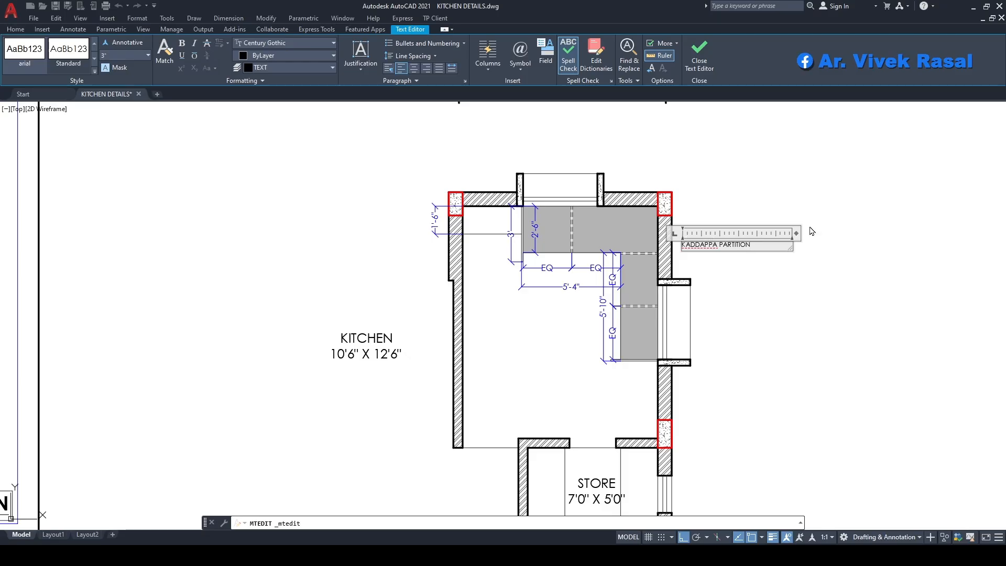
{"action": "left_click", "coordinate": [755, 272]}
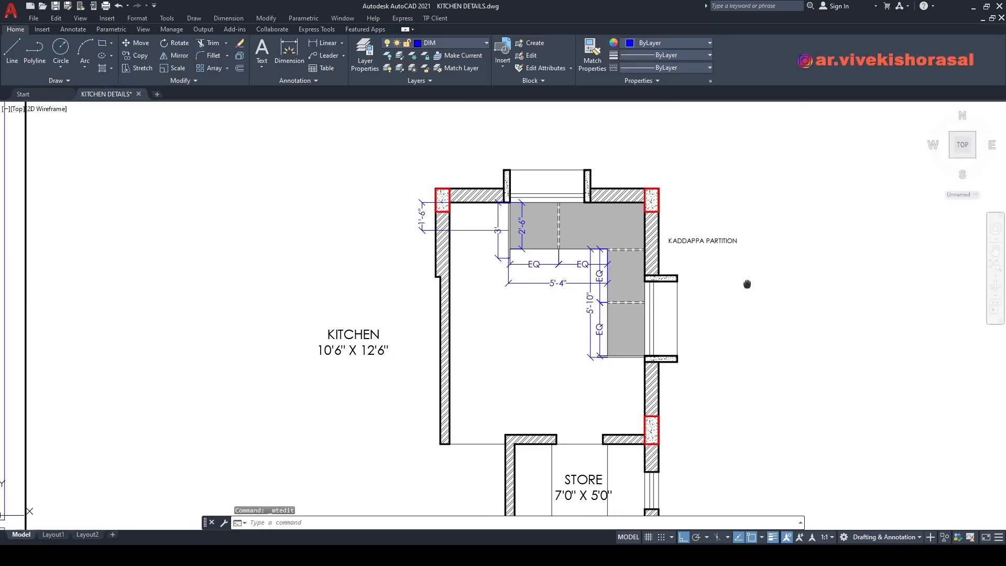
Step: Move the KADDAPPA PARTITION note slightly up beside the counter's upper run
{"action": "type", "text": "m"}
{"action": "key", "text": "Return"}
{"action": "scroll", "coordinate": [729, 244], "scroll_direction": "up", "scroll_amount": 2}
{"action": "left_click", "coordinate": [725, 256]}
{"action": "left_click", "coordinate": [703, 212]}
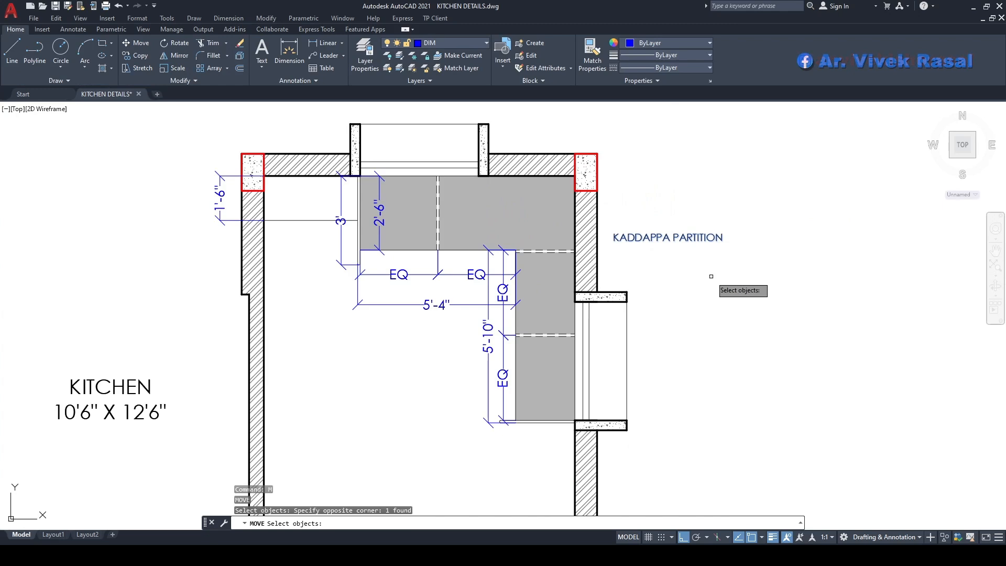
{"action": "middle_click_drag", "start_coordinate": [721, 283], "coordinate": [740, 298]}
{"action": "key", "text": "Return"}
{"action": "left_click", "coordinate": [755, 342]}
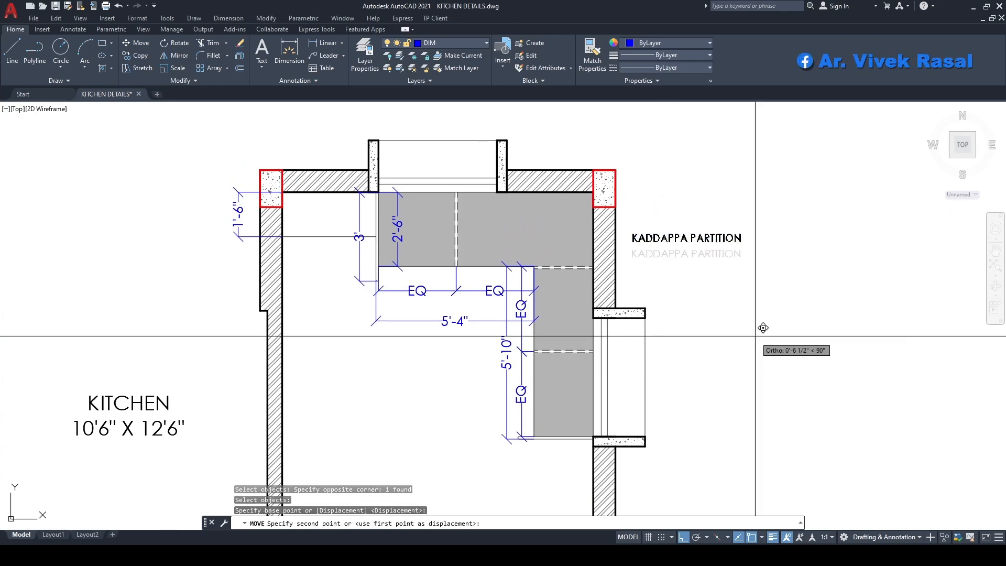
{"action": "left_click", "coordinate": [755, 332]}
{"action": "key", "text": "Escape"}
{"action": "key", "text": "Escape"}
Step: Draw a horizontal quick leader without text from the vertical dashed partition in the plan through the wall to the KADDAPPA PARTITION note
{"action": "type", "text": "le"}
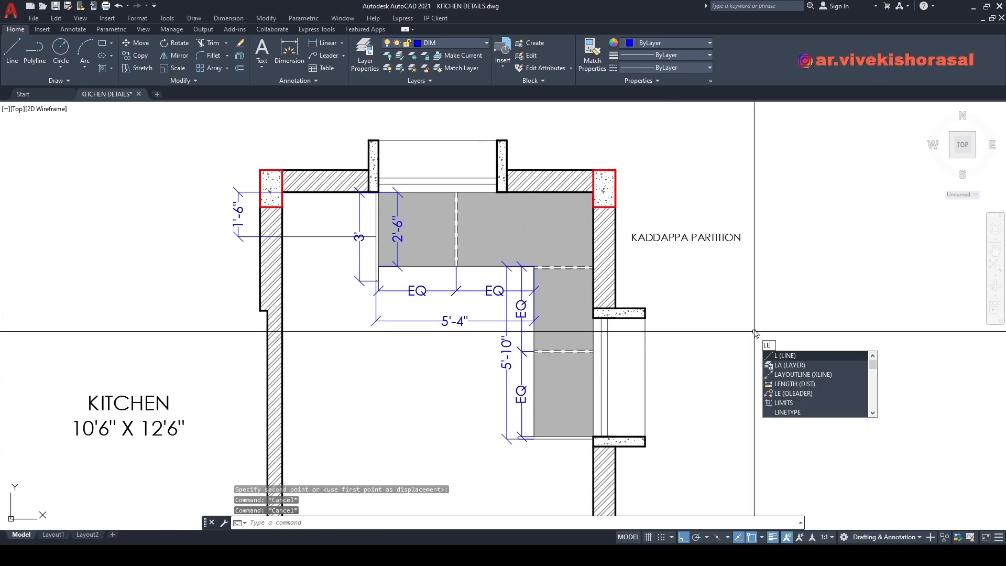
{"action": "key", "text": "Return"}
{"action": "scroll", "coordinate": [523, 247], "scroll_direction": "up", "scroll_amount": 2}
{"action": "left_click", "coordinate": [418, 217]}
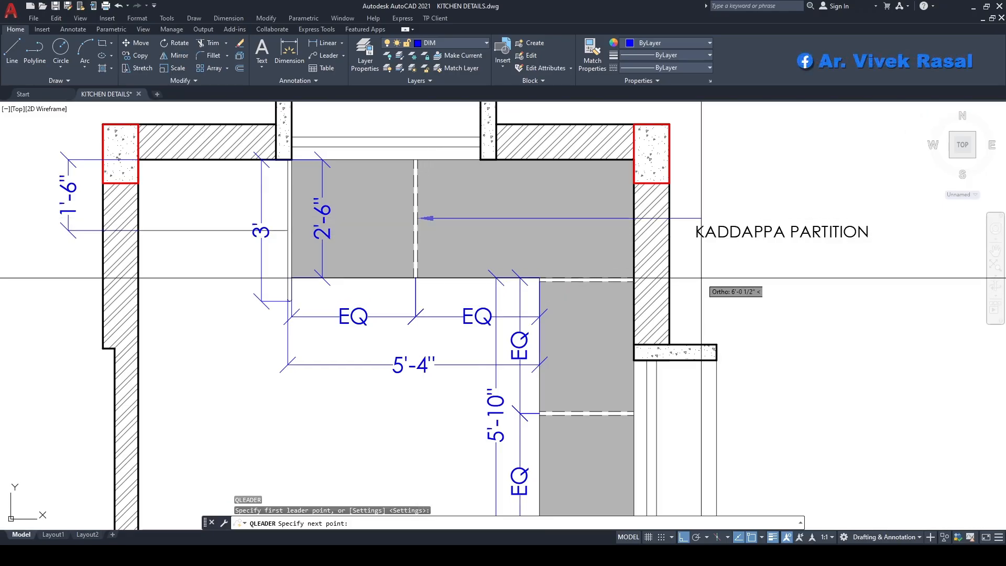
{"action": "left_click", "coordinate": [699, 217]}
{"action": "key", "text": "Escape"}
Step: Move the KADDAPPA PARTITION note up in line with the leader and right, clear of its end
{"action": "middle_click_drag", "start_coordinate": [752, 260], "coordinate": [715, 255]}
{"action": "type", "text": "m"}
{"action": "key", "text": "Return"}
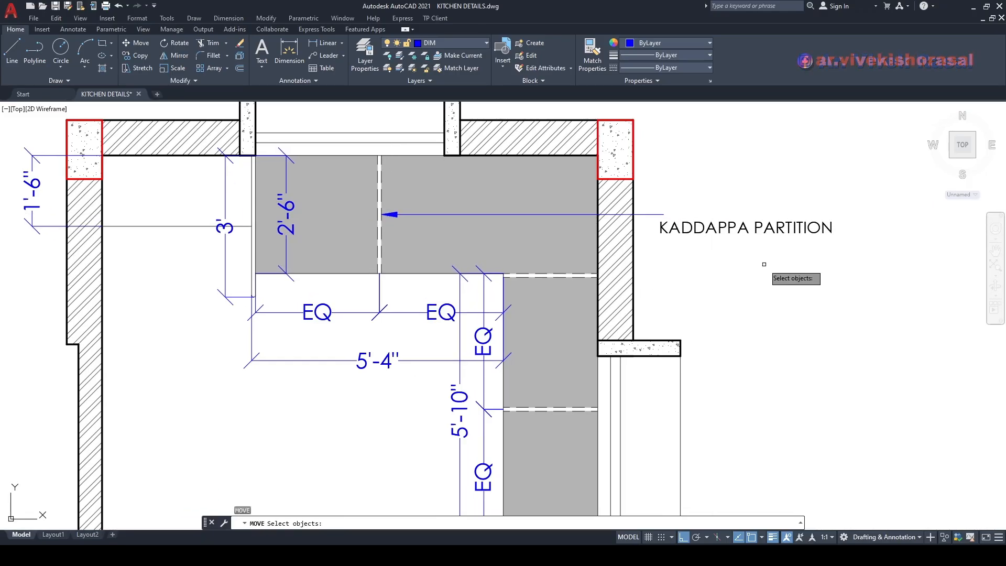
{"action": "left_click", "coordinate": [739, 207]}
{"action": "left_click", "coordinate": [676, 288]}
{"action": "key", "text": "Return"}
{"action": "left_click", "coordinate": [748, 295]}
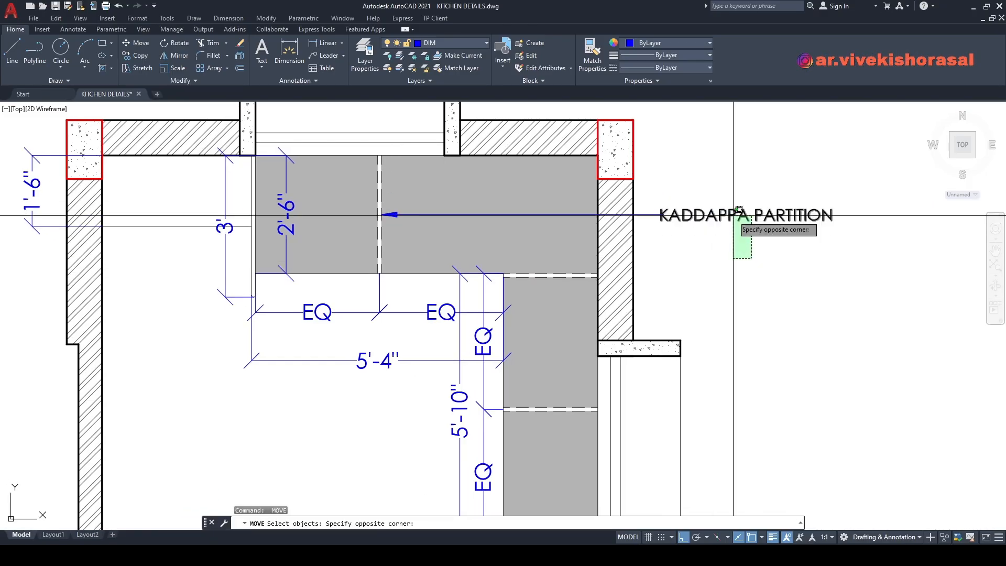
{"action": "left_click", "coordinate": [762, 282]}
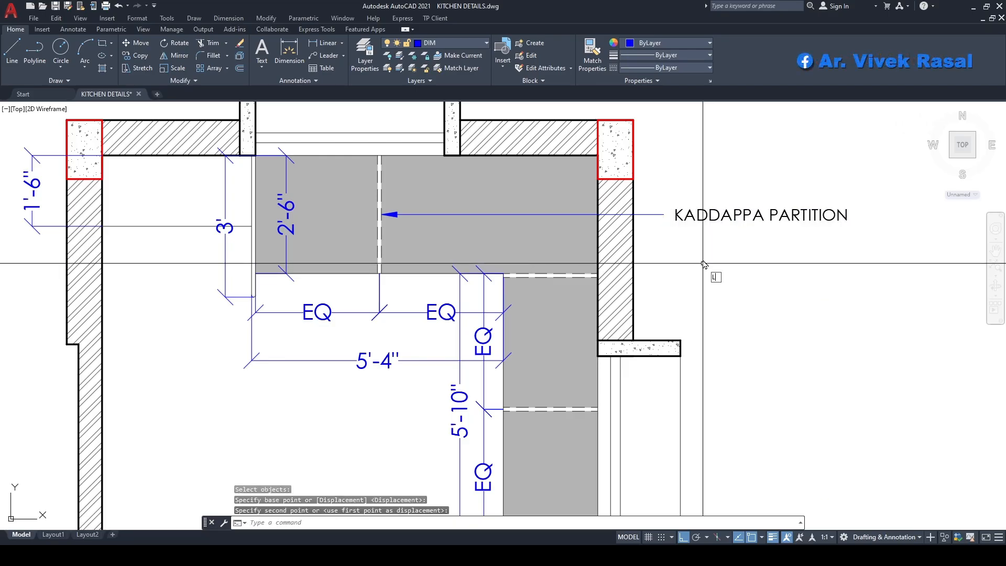
Step: Draw a second leader without text from the upper horizontal dashed partition to the end of the first partition leader
{"action": "type", "text": "le"}
{"action": "key", "text": "Return"}
{"action": "scroll", "coordinate": [551, 269], "scroll_direction": "up", "scroll_amount": 5}
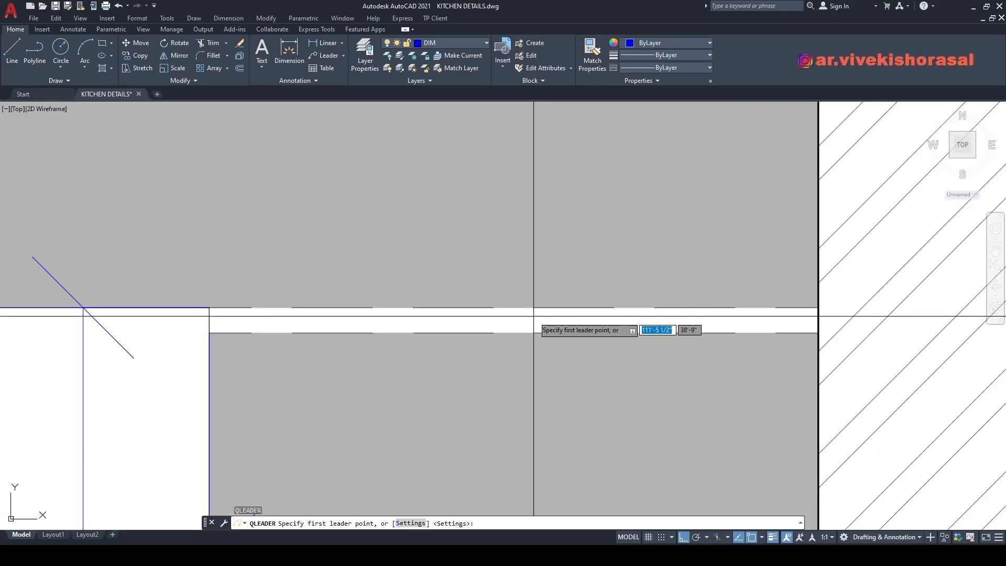
{"action": "left_click", "coordinate": [534, 312]}
{"action": "scroll", "coordinate": [533, 313], "scroll_direction": "down", "scroll_amount": 5}
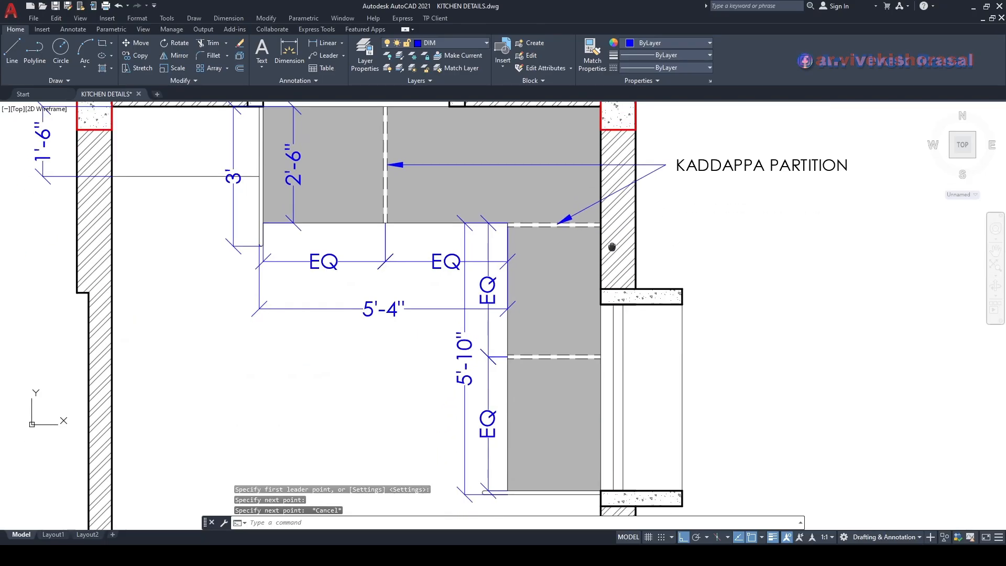
Step: Draw a third leader without text from the lower horizontal dashed partition to the shared leader end beside the note
{"action": "scroll", "coordinate": [540, 325], "scroll_direction": "up", "scroll_amount": 6}
{"action": "scroll", "coordinate": [536, 384], "scroll_direction": "down", "scroll_amount": 5}
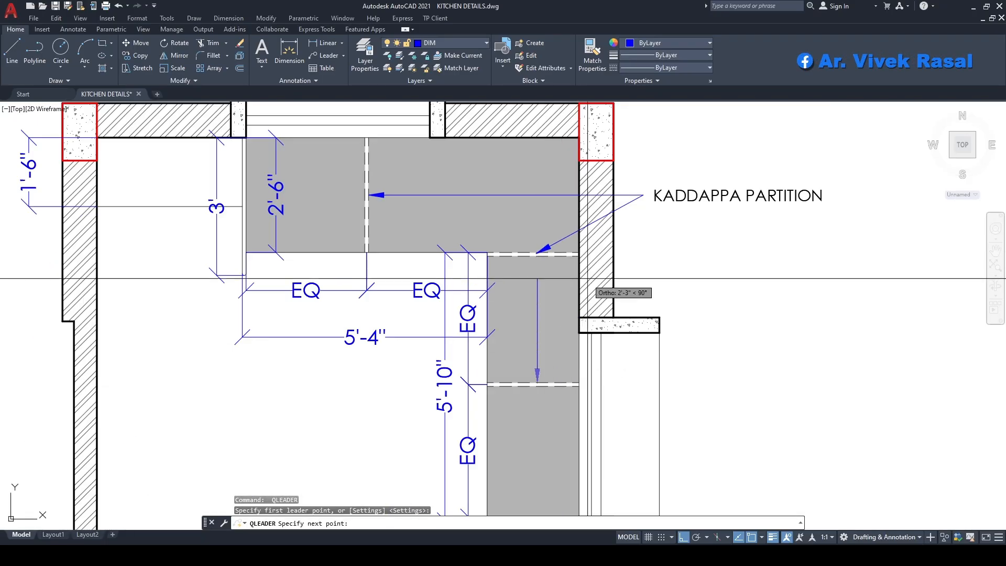
{"action": "left_click", "coordinate": [646, 195]}
{"action": "scroll", "coordinate": [662, 275], "scroll_direction": "down", "scroll_amount": 2}
{"action": "key", "text": "Escape"}
{"action": "key", "text": "Escape"}
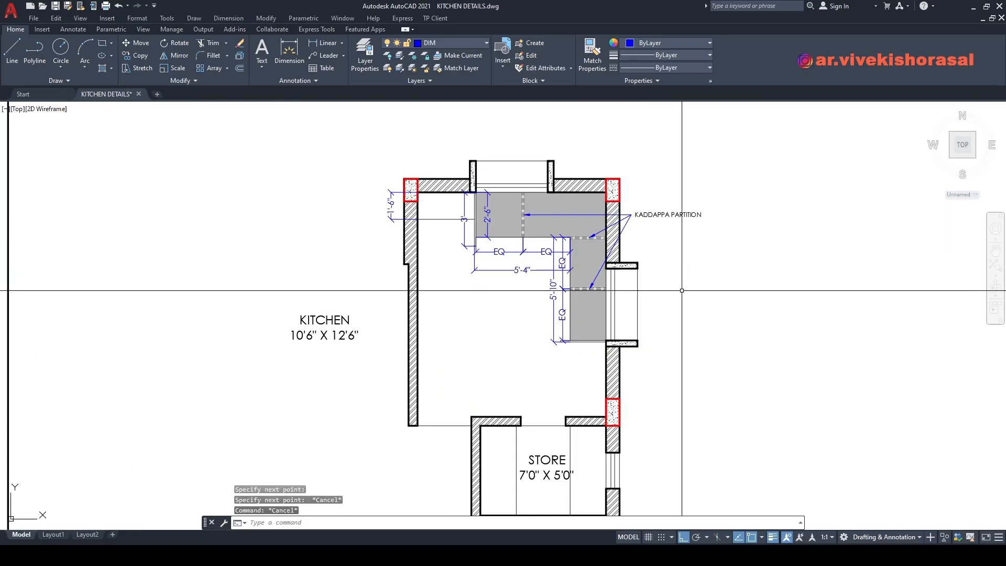
{"action": "middle_click_drag", "start_coordinate": [629, 311], "coordinate": [673, 300]}
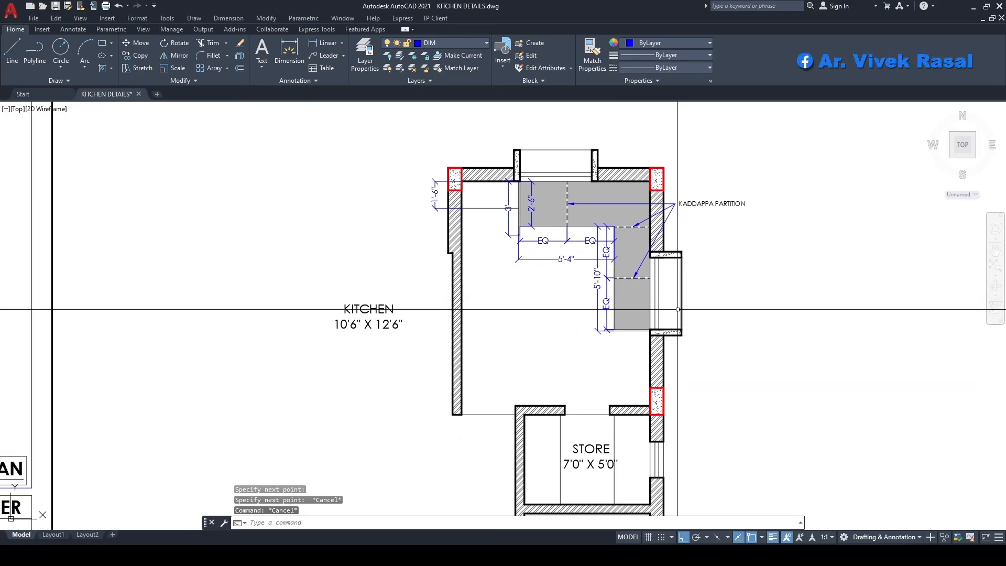
{"action": "scroll", "coordinate": [602, 307], "scroll_direction": "down", "scroll_amount": 1}
{"action": "scroll", "coordinate": [524, 329], "scroll_direction": "up", "scroll_amount": 6}
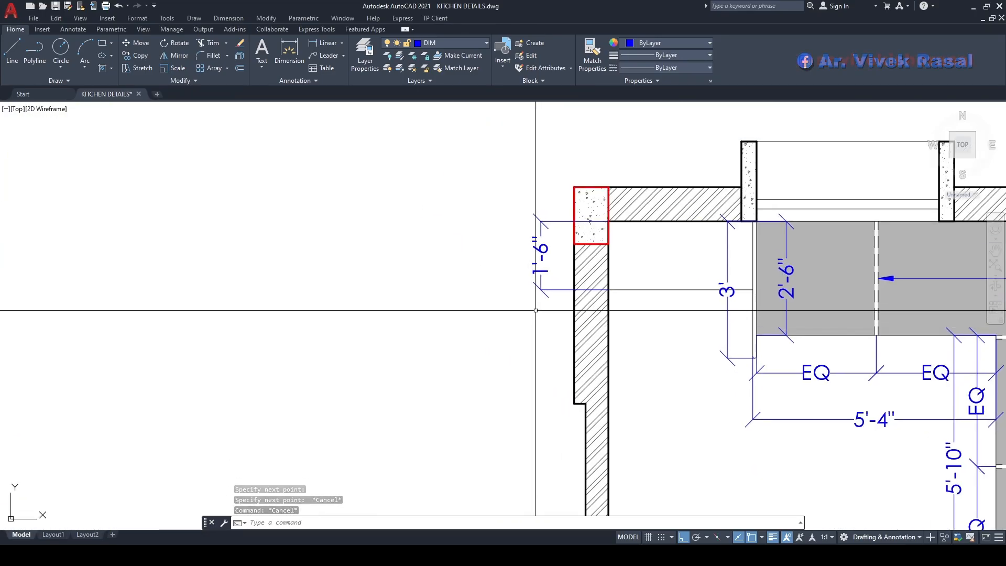
{"action": "key", "text": "Escape"}
{"action": "key", "text": "Escape"}
{"action": "middle_click_drag", "start_coordinate": [626, 280], "coordinate": [573, 285]}
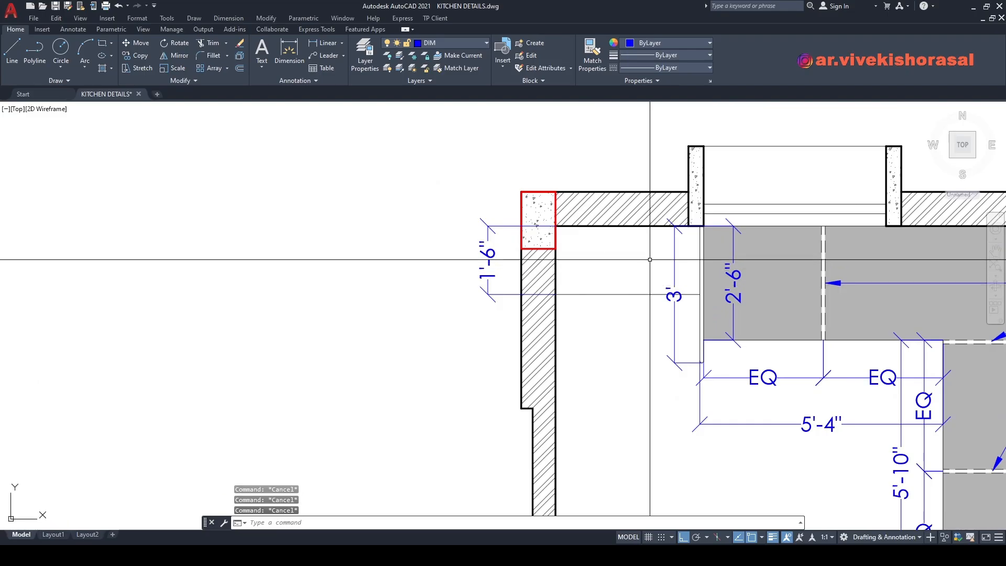
Step: Try filling the 1'-6" deep rectangle between the corner column and the counter in the plan with a solid hatch
{"action": "type", "text": "h"}
{"action": "key", "text": "Return"}
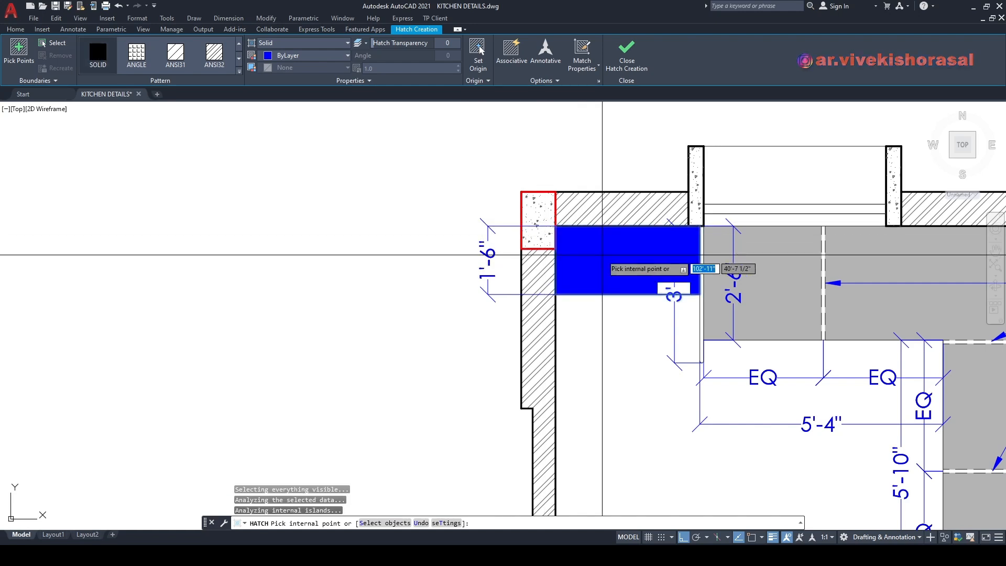
{"action": "left_click", "coordinate": [603, 255]}
{"action": "key", "text": "Return"}
Step: Try to remove the blank island around the 3' dimension text from the solid hatch's boundary
{"action": "left_click", "coordinate": [679, 301]}
{"action": "left_click", "coordinate": [619, 264]}
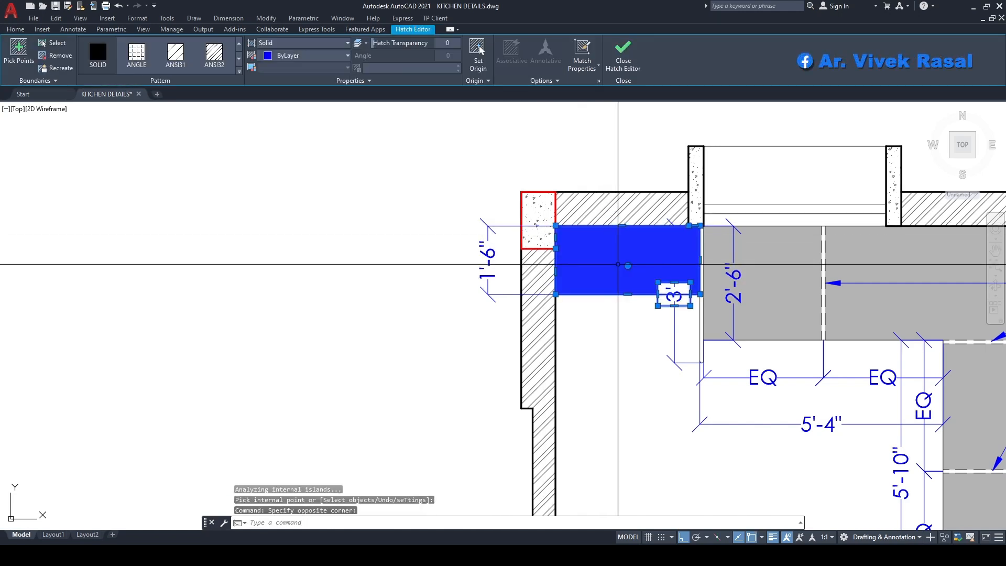
{"action": "right_click", "coordinate": [646, 266]}
{"action": "left_click", "coordinate": [649, 266]}
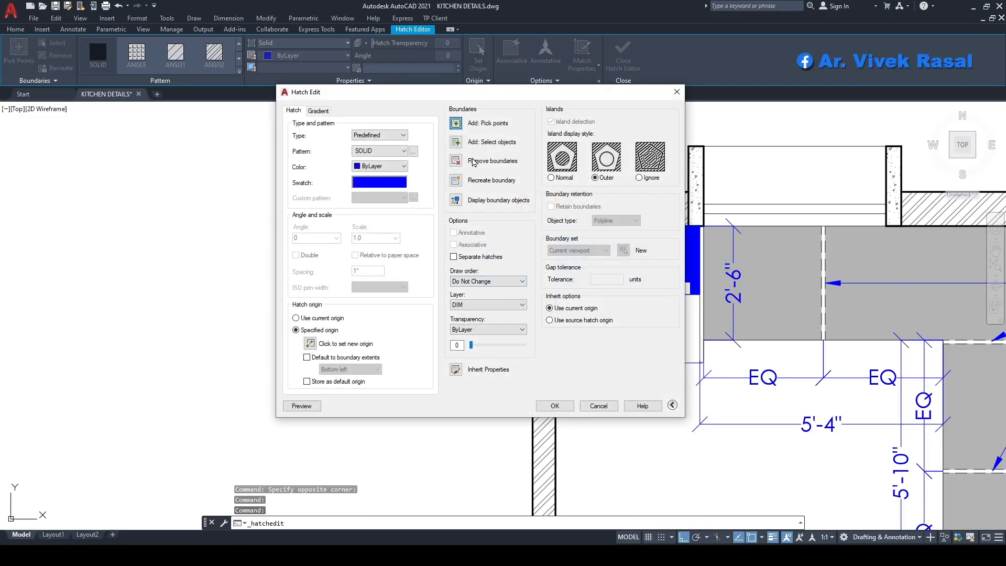
{"action": "left_click", "coordinate": [456, 161]}
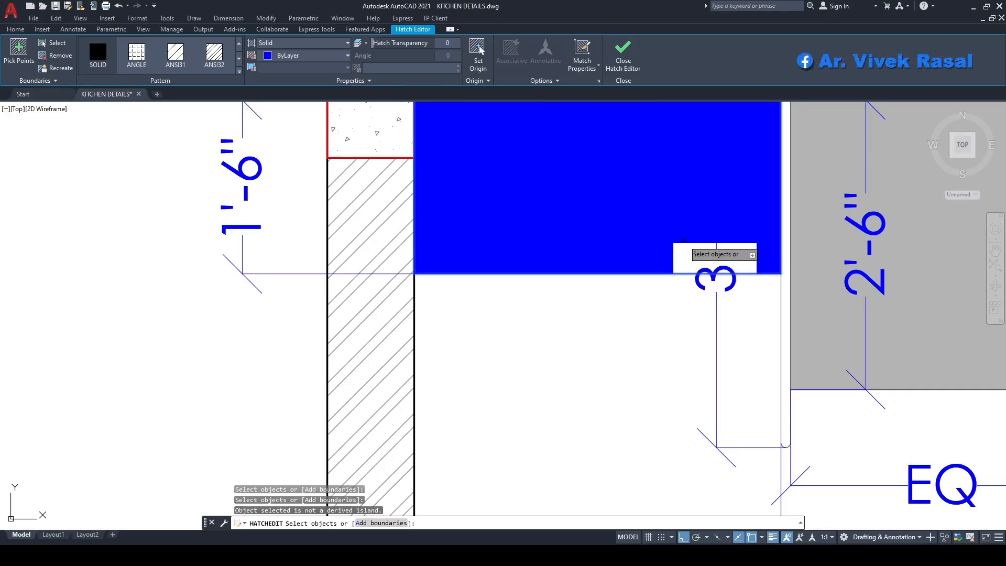
{"action": "left_click", "coordinate": [684, 239]}
{"action": "scroll", "coordinate": [683, 243], "scroll_direction": "down", "scroll_amount": 2}
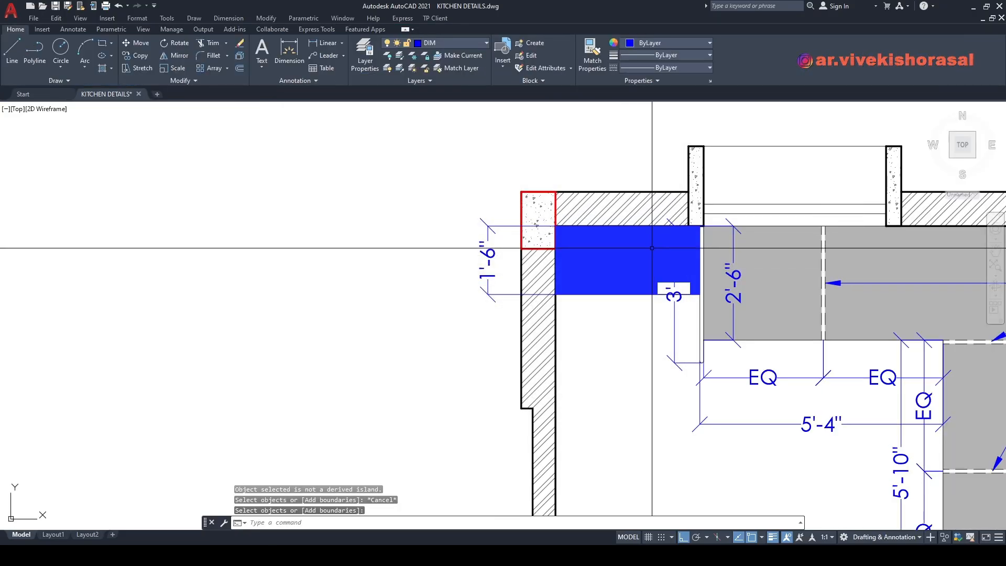
Step: Try to close the gap around the 3' dimension text by stretching the solid hatch's island corner
{"action": "scroll", "coordinate": [664, 266], "scroll_direction": "up", "scroll_amount": 2}
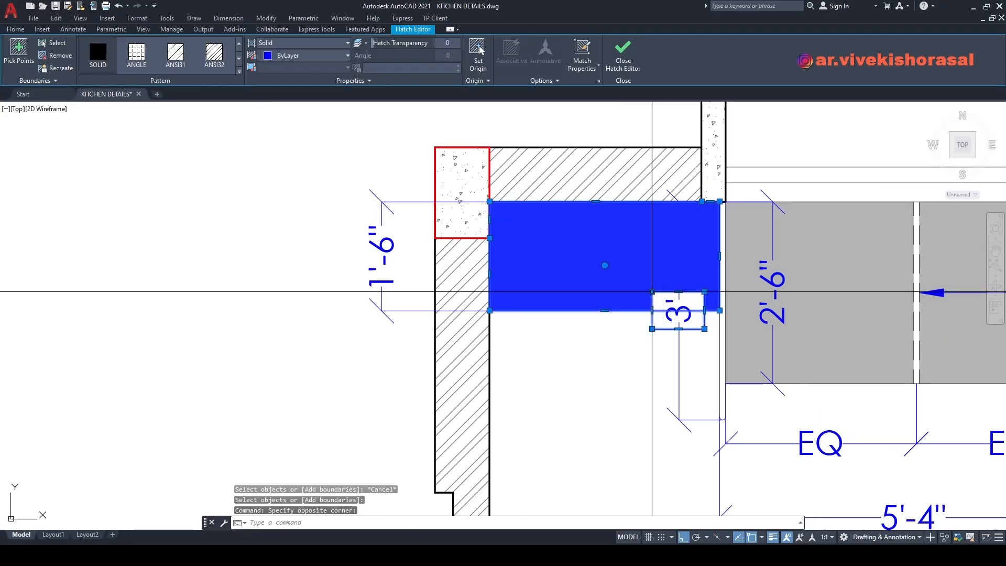
{"action": "left_click", "coordinate": [653, 292]}
{"action": "scroll", "coordinate": [667, 312], "scroll_direction": "up", "scroll_amount": 4}
{"action": "left_click", "coordinate": [629, 309]}
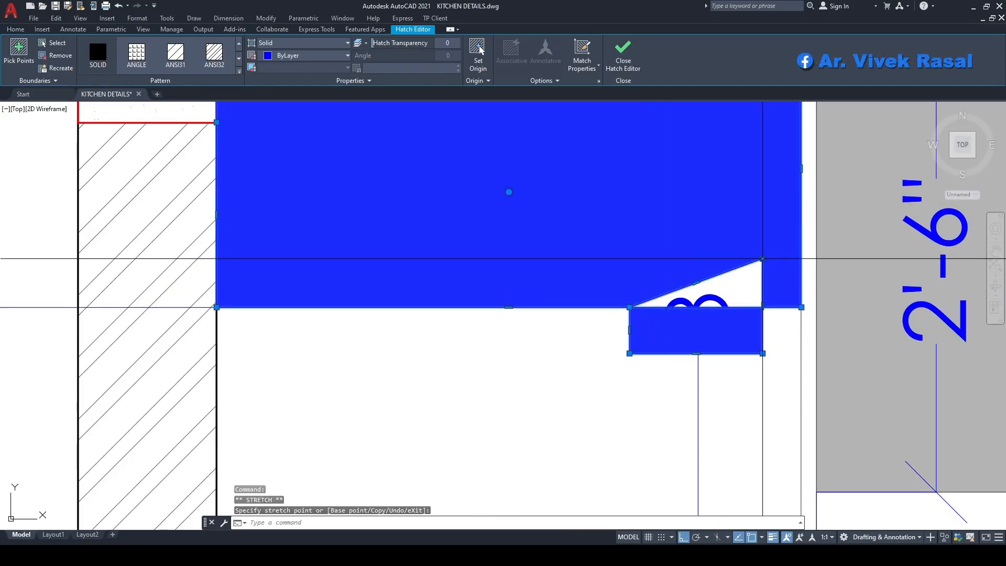
{"action": "scroll", "coordinate": [734, 283], "scroll_direction": "down", "scroll_amount": 4}
{"action": "key", "text": "Escape"}
Step: Erase the solid hatch beside the counter
{"action": "left_click", "coordinate": [734, 308]}
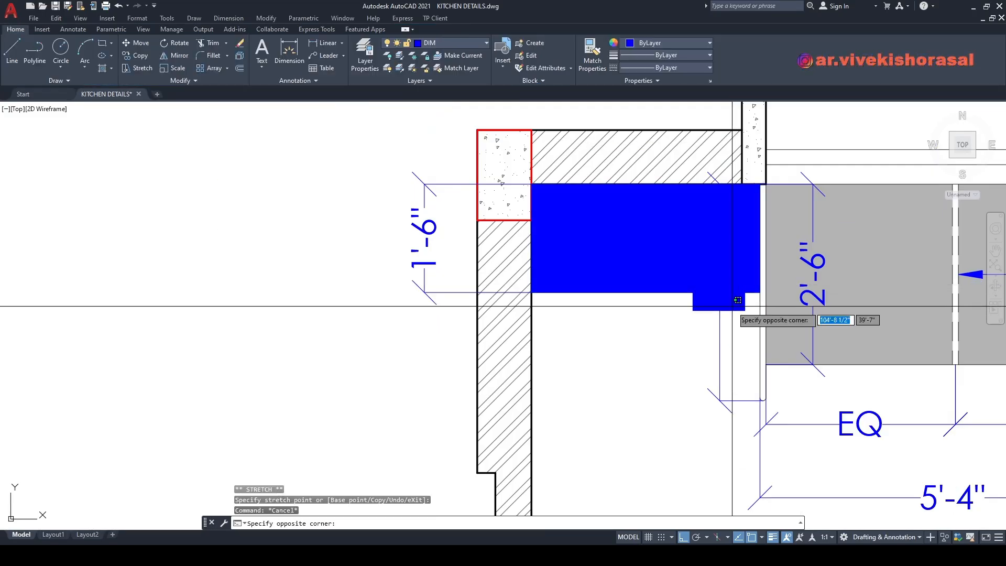
{"action": "left_click", "coordinate": [734, 307]}
{"action": "type", "text": "e"}
{"action": "key", "text": "Return"}
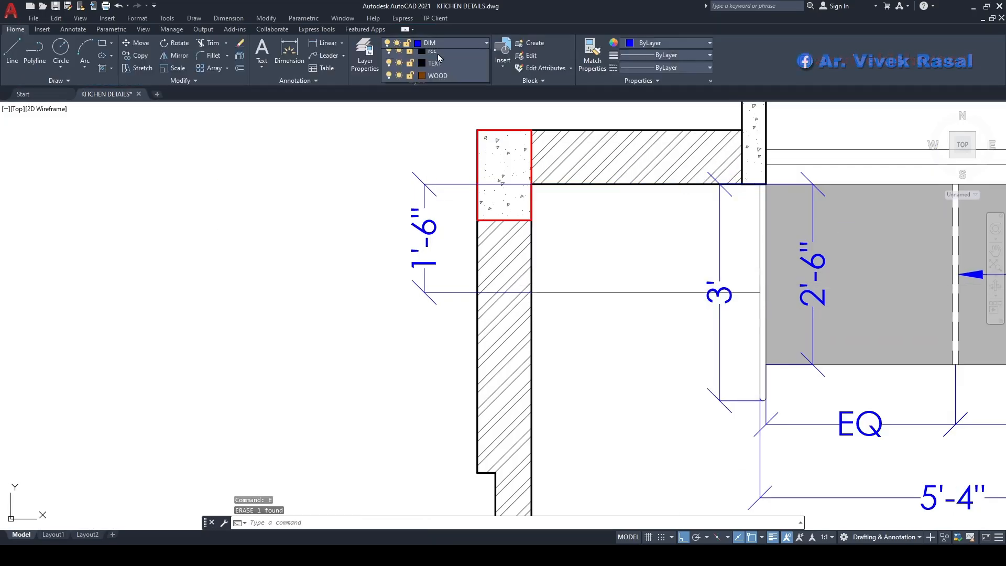
Step: Make layer 0 the current layer and turn off the DIM layer
{"action": "left_click", "coordinate": [449, 43]}
{"action": "left_click", "coordinate": [448, 42]}
{"action": "left_click", "coordinate": [448, 41]}
{"action": "left_click", "coordinate": [448, 58]}
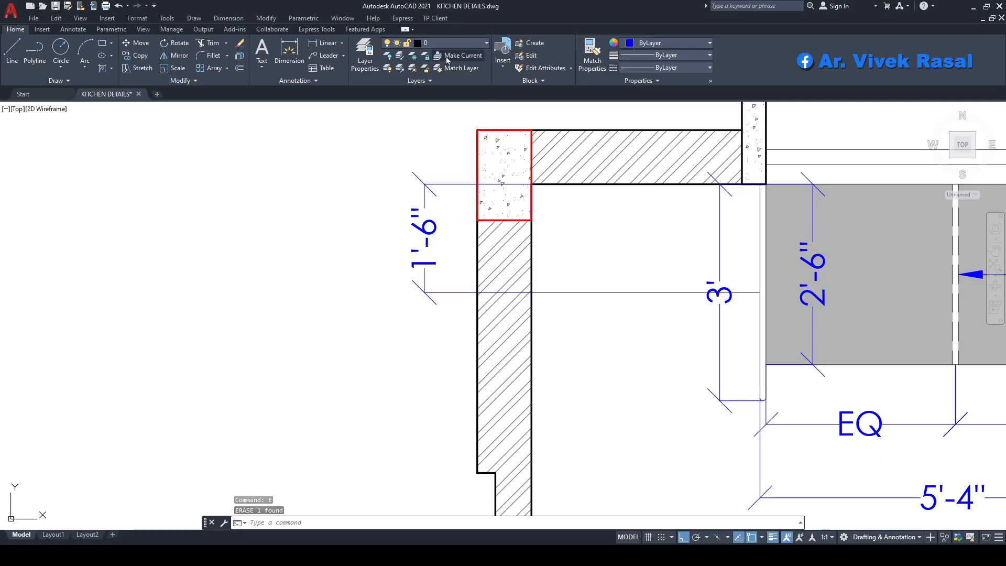
{"action": "left_click", "coordinate": [453, 44]}
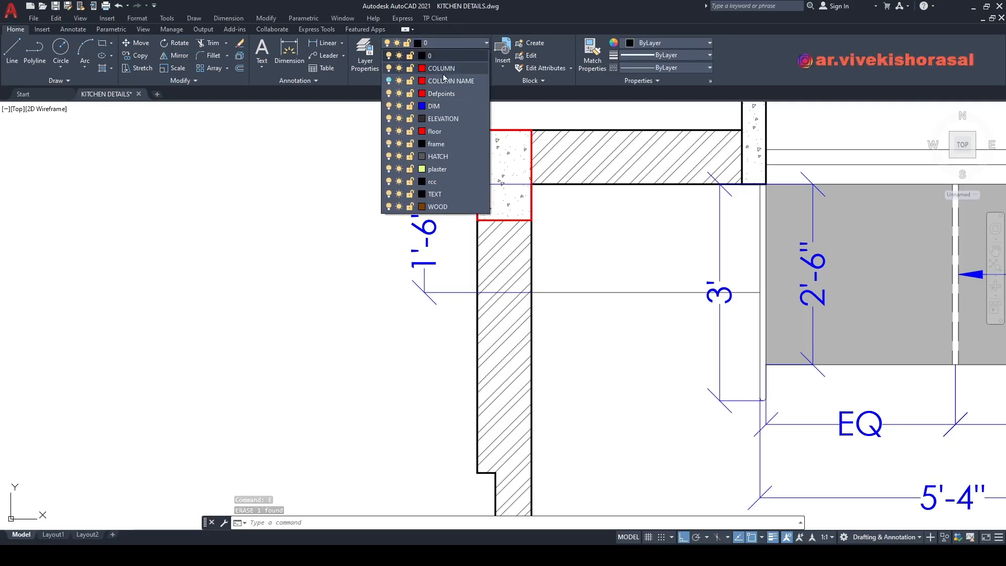
{"action": "left_click", "coordinate": [389, 107]}
{"action": "left_click", "coordinate": [334, 196]}
{"action": "key", "text": "Escape"}
{"action": "key", "text": "Escape"}
{"action": "key", "text": "Escape"}
Step: Hatch the rectangle between the corner column and the counter with the ANSI31 pattern
{"action": "scroll", "coordinate": [523, 267], "scroll_direction": "down", "scroll_amount": 2}
{"action": "middle_click_drag", "start_coordinate": [559, 232], "coordinate": [587, 242]}
{"action": "type", "text": "h"}
{"action": "key", "text": "Return"}
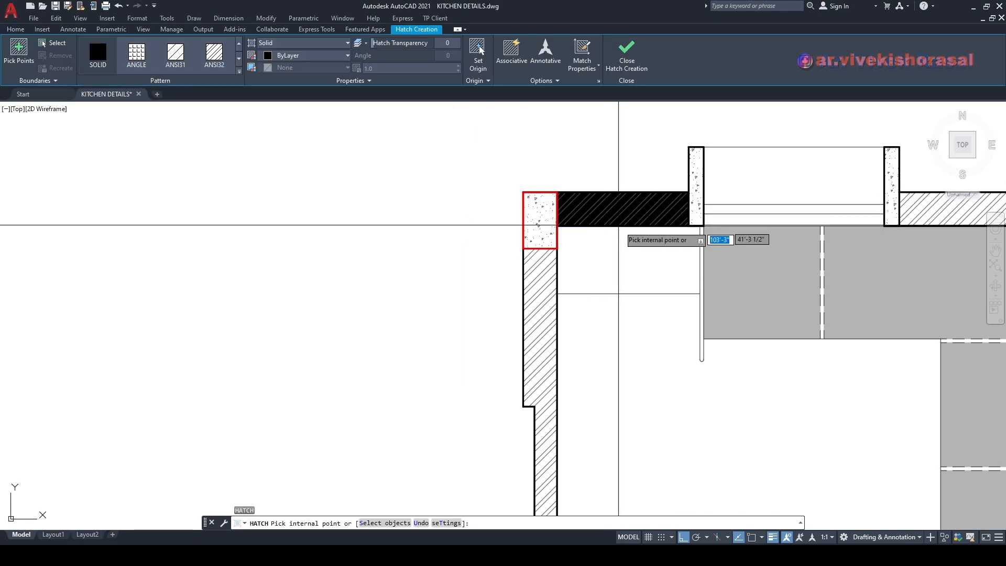
{"action": "left_click", "coordinate": [173, 57]}
{"action": "left_click", "coordinate": [606, 258]}
{"action": "key", "text": "Return"}
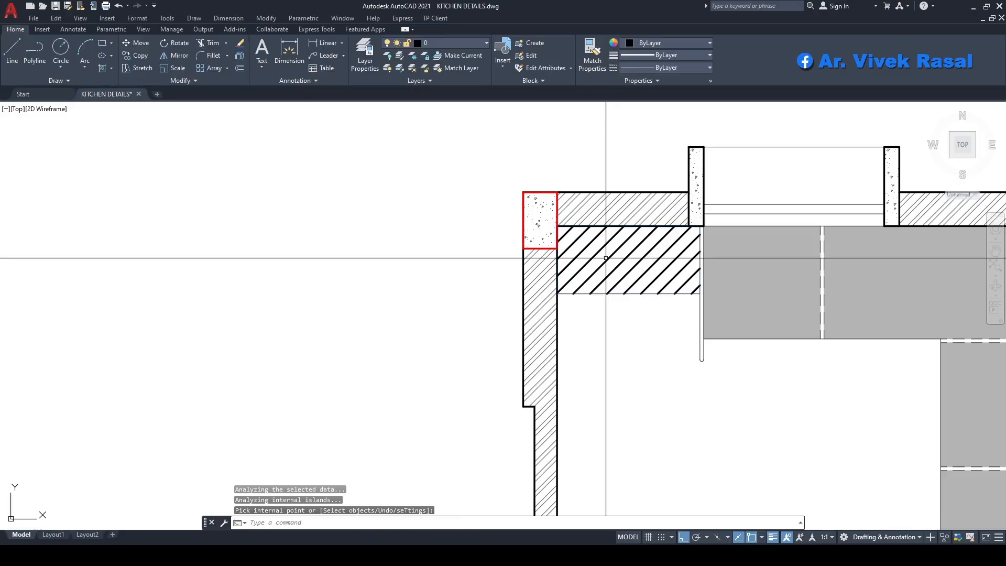
Step: Move the new ANSI31 hatch beside the counter to the HATCH layer
{"action": "left_click", "coordinate": [599, 251]}
{"action": "left_click", "coordinate": [598, 250]}
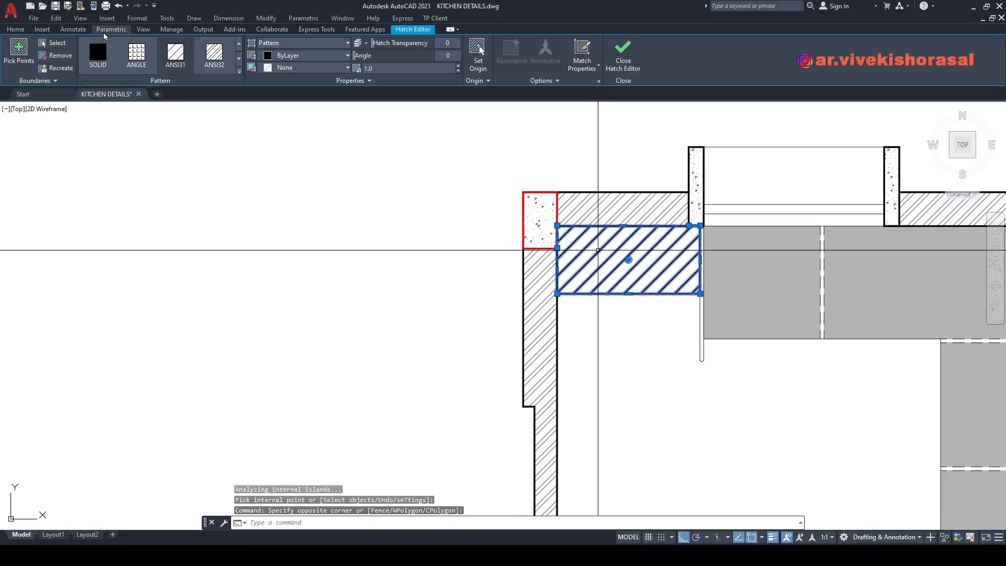
{"action": "left_click", "coordinate": [20, 30]}
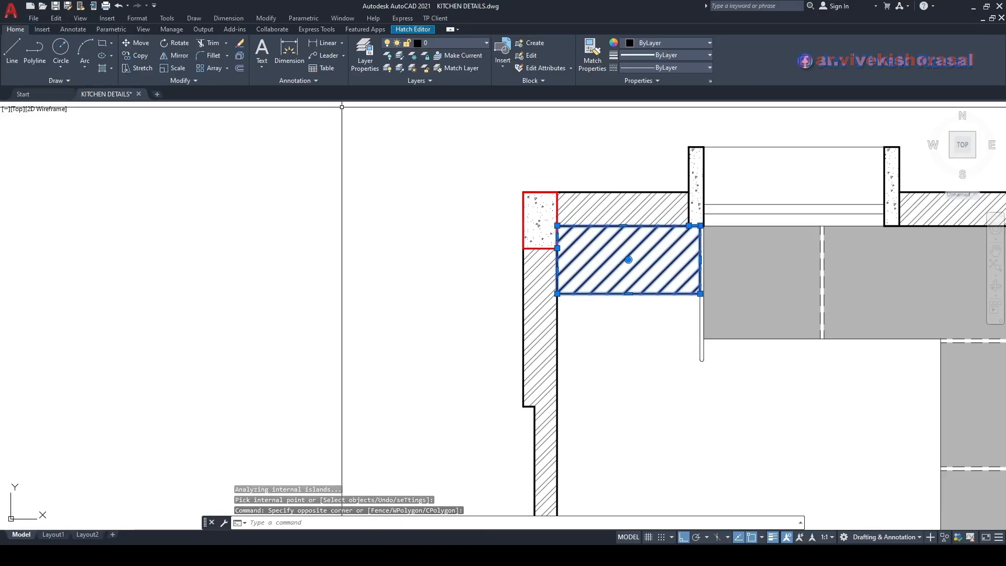
{"action": "left_click", "coordinate": [455, 42]}
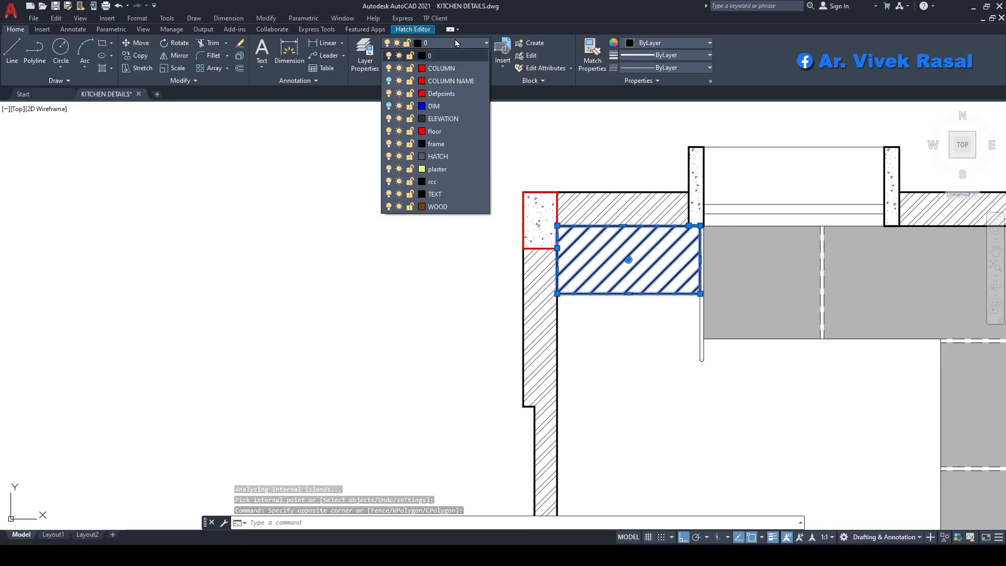
{"action": "left_click", "coordinate": [462, 156]}
{"action": "key", "text": "Escape"}
Step: Set the scale of the ANSI31 hatch beside the counter to 0.5
{"action": "left_click", "coordinate": [614, 252]}
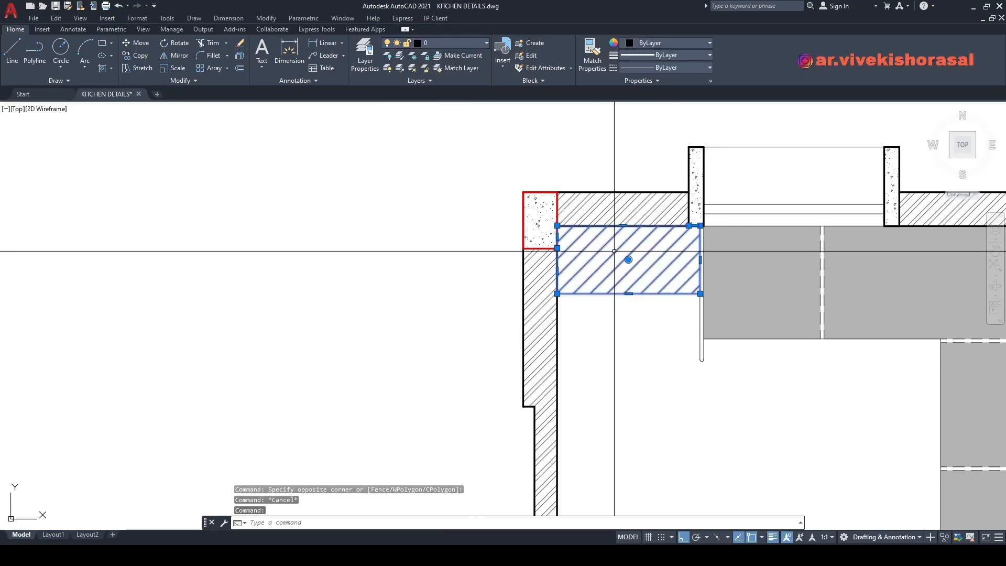
{"action": "right_click", "coordinate": [614, 251]}
{"action": "left_click", "coordinate": [659, 261]}
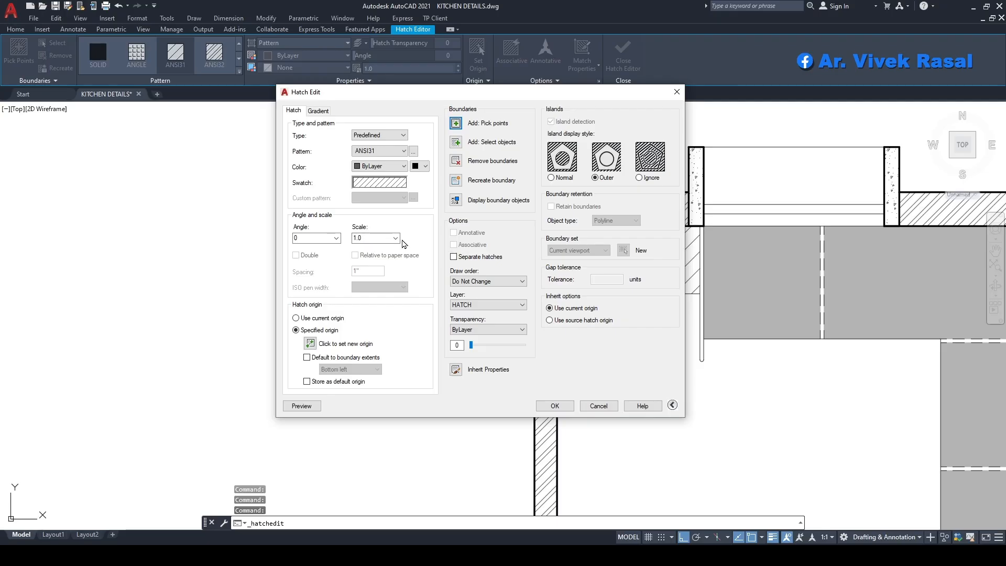
{"action": "type", "text": ".5"}
{"action": "key", "text": "Return"}
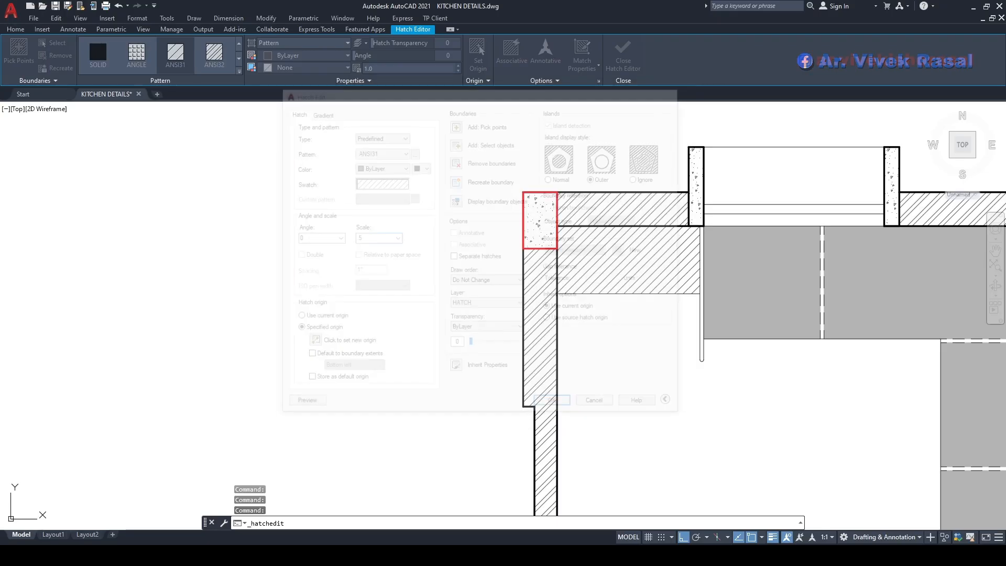
Step: Set the scale of the ANSI31 hatch beside the counter to 0.3
{"action": "left_click", "coordinate": [578, 256]}
{"action": "right_click", "coordinate": [578, 256]}
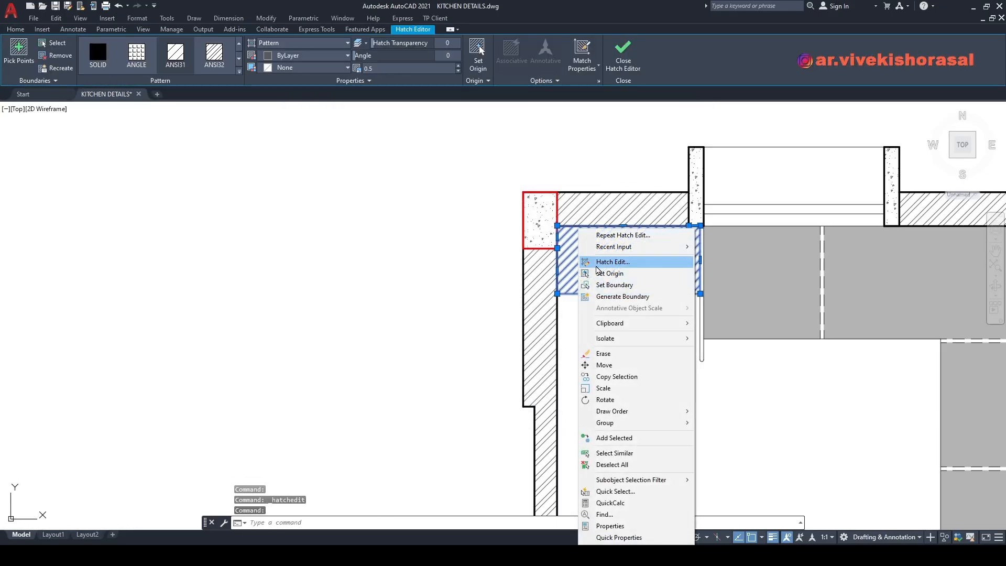
{"action": "left_click", "coordinate": [629, 260]}
{"action": "left_click", "coordinate": [380, 182]}
{"action": "key", "text": "Escape"}
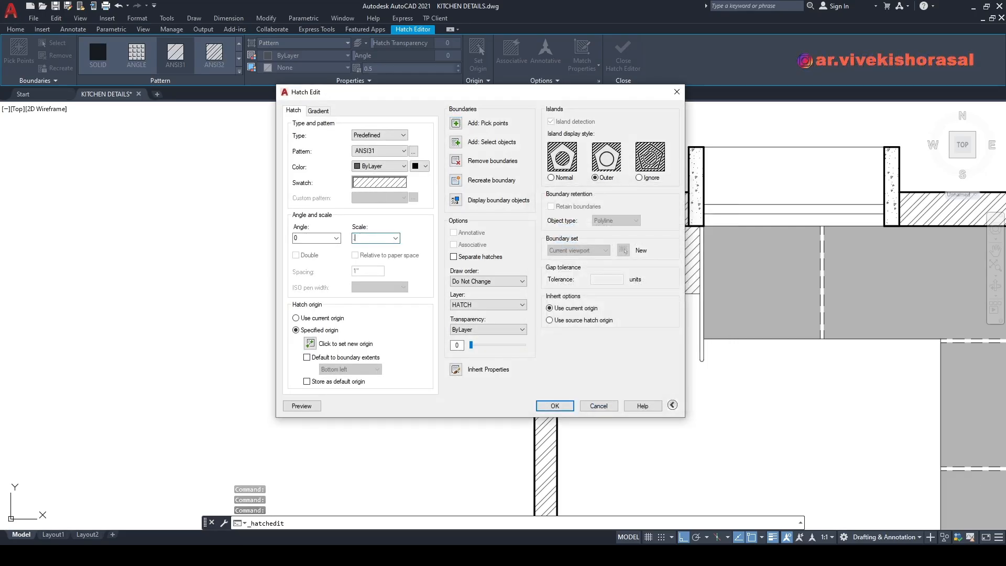
{"action": "key", "text": "Return"}
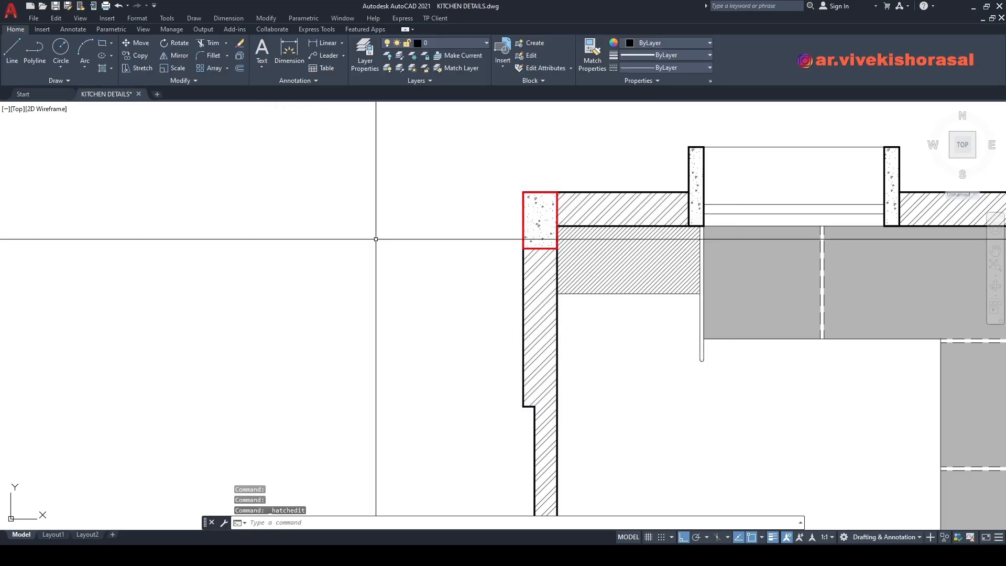
Step: Change the angle of the hatch beside the counter so that its lines run vertically
{"action": "left_click", "coordinate": [645, 258]}
{"action": "right_click", "coordinate": [646, 258]}
{"action": "left_click", "coordinate": [669, 262]}
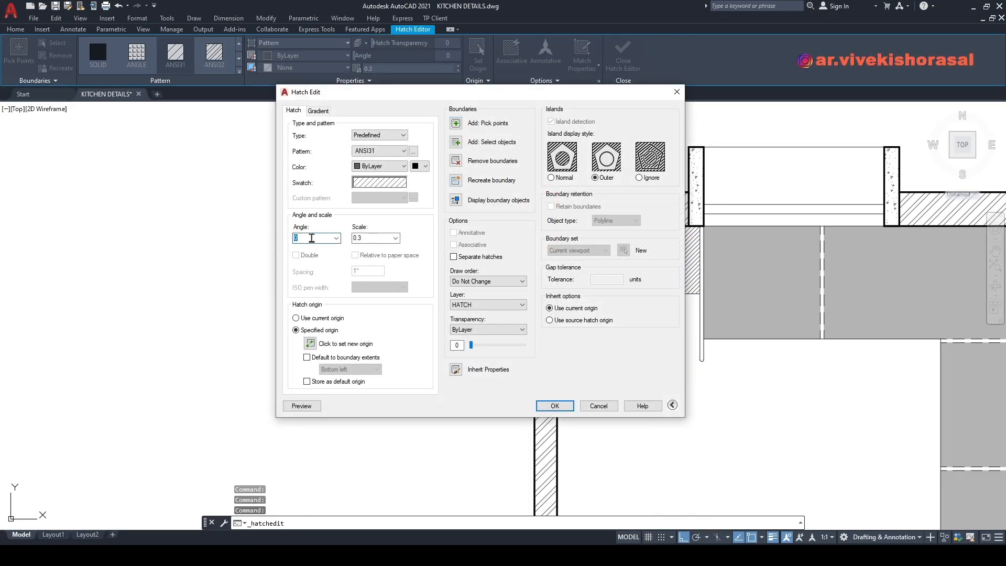
{"action": "key", "text": "Return"}
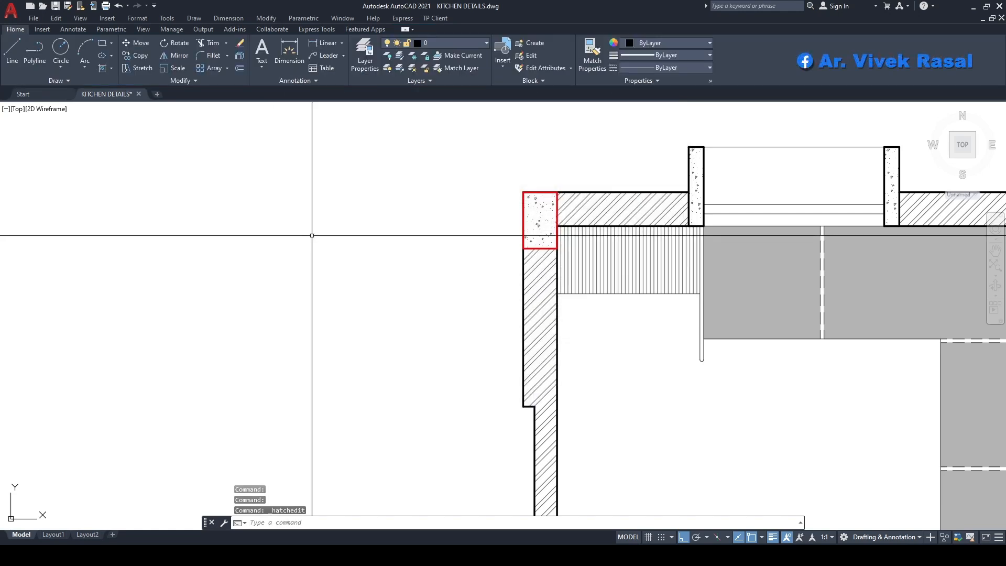
Step: Turn the DIM layer back on
{"action": "scroll", "coordinate": [371, 266], "scroll_direction": "down", "scroll_amount": 2}
{"action": "middle_click_drag", "start_coordinate": [457, 286], "coordinate": [499, 326]}
{"action": "scroll", "coordinate": [499, 325], "scroll_direction": "down", "scroll_amount": 2}
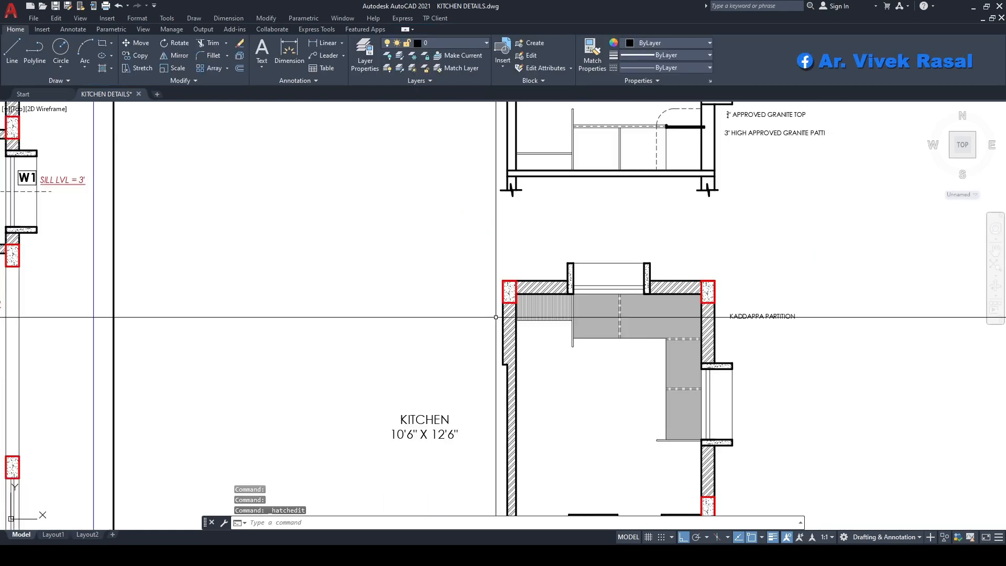
{"action": "left_click", "coordinate": [417, 42]}
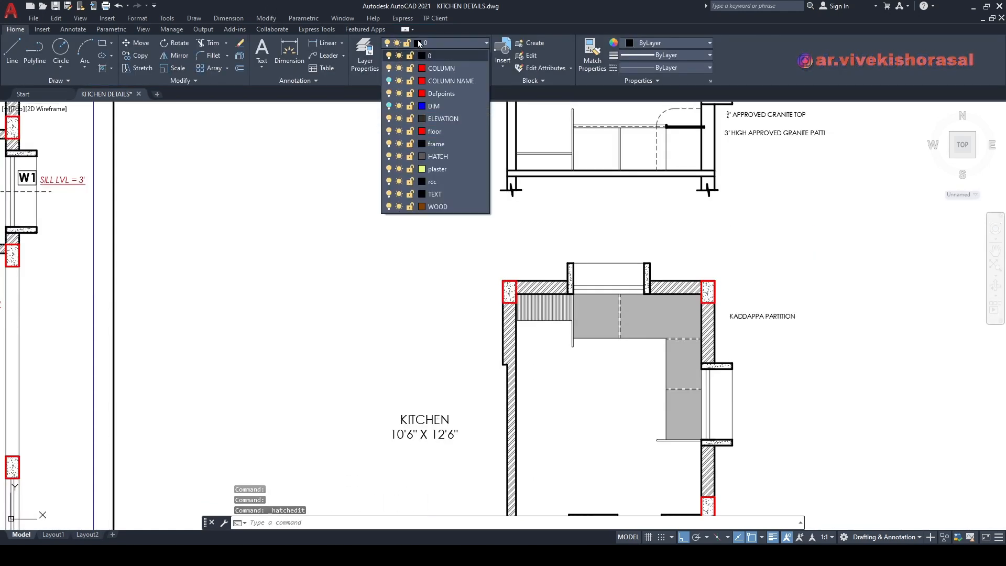
{"action": "left_click", "coordinate": [389, 106]}
{"action": "key", "text": "Escape"}
{"action": "key", "text": "Escape"}
Step: Start copying the KADDAPPA PARTITION note beside the plan
{"action": "middle_click_drag", "start_coordinate": [771, 348], "coordinate": [731, 323]}
{"action": "type", "text": "co"}
{"action": "key", "text": "space"}
{"action": "scroll", "coordinate": [752, 297], "scroll_direction": "up", "scroll_amount": 2}
{"action": "left_click", "coordinate": [755, 304]}
{"action": "left_click", "coordinate": [728, 256]}
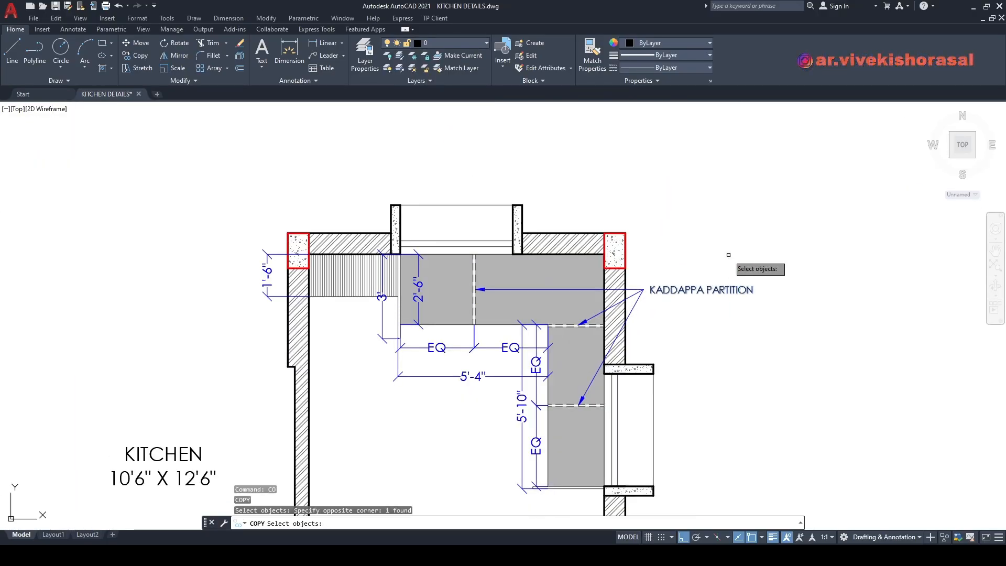
Step: Copy the KADDAPPA PARTITION label to the empty area above the plan's upper-left column
{"action": "key", "text": "space"}
{"action": "left_click", "coordinate": [691, 289]}
{"action": "middle_click_drag", "start_coordinate": [496, 245], "coordinate": [706, 236]}
{"action": "key", "text": "F8"}
{"action": "scroll", "coordinate": [546, 190], "scroll_direction": "up", "scroll_amount": 4}
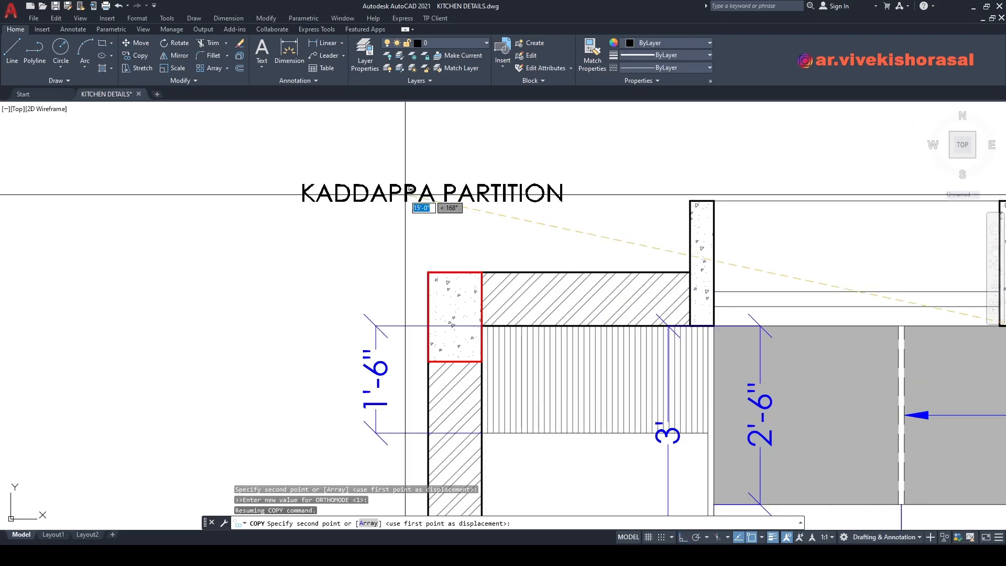
{"action": "left_click", "coordinate": [390, 196]}
{"action": "key", "text": "Escape"}
Step: Change the copied label's text to GRANITE TOP FOR PUJA
{"action": "double_click", "coordinate": [399, 201]}
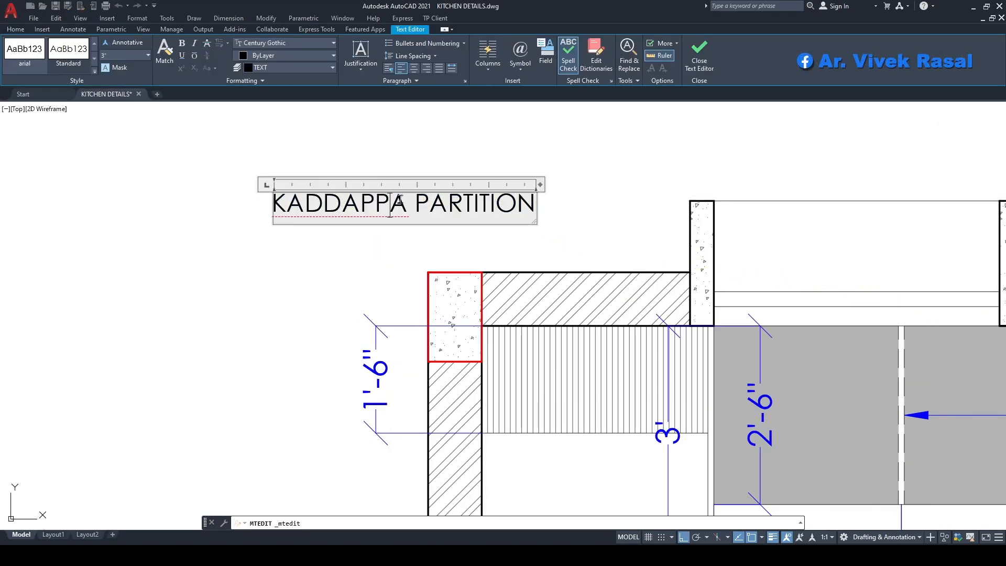
{"action": "triple_click", "coordinate": [412, 195]}
{"action": "scroll", "coordinate": [422, 220], "scroll_direction": "down", "scroll_amount": 4}
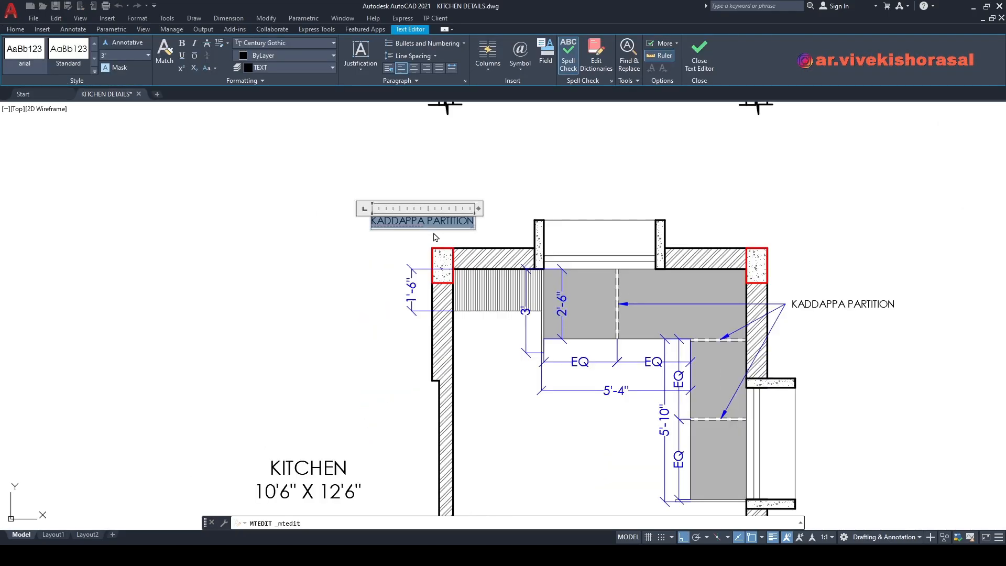
{"action": "scroll", "coordinate": [434, 237], "scroll_direction": "up", "scroll_amount": 2}
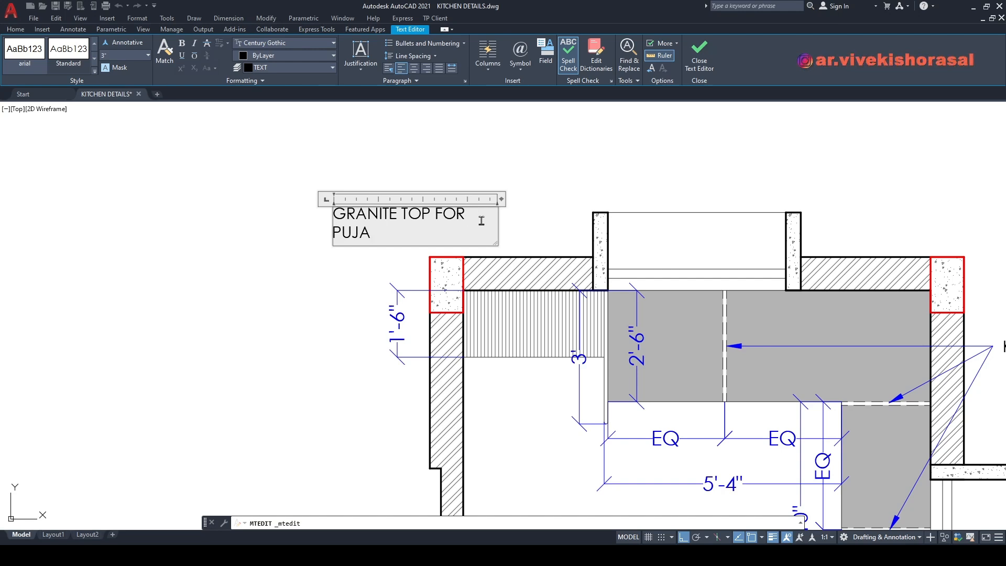
{"action": "double_click", "coordinate": [501, 198]}
{"action": "left_click", "coordinate": [499, 213]}
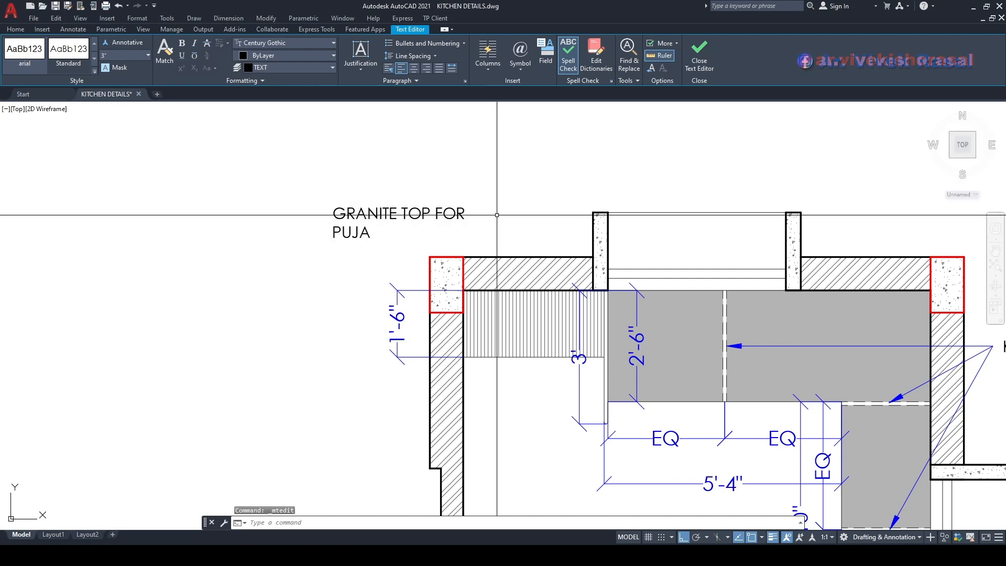
Step: Move the GRANITE TOP FOR PUJA label slightly right and narrow its text box so it wraps after TOP
{"action": "middle_click_drag", "start_coordinate": [476, 218], "coordinate": [447, 199]}
{"action": "type", "text": "m"}
{"action": "key", "text": "space"}
{"action": "scroll", "coordinate": [440, 190], "scroll_direction": "up", "scroll_amount": 2}
{"action": "left_click", "coordinate": [440, 205]}
{"action": "left_click", "coordinate": [401, 187]}
{"action": "key", "text": "space"}
{"action": "left_click", "coordinate": [372, 151]}
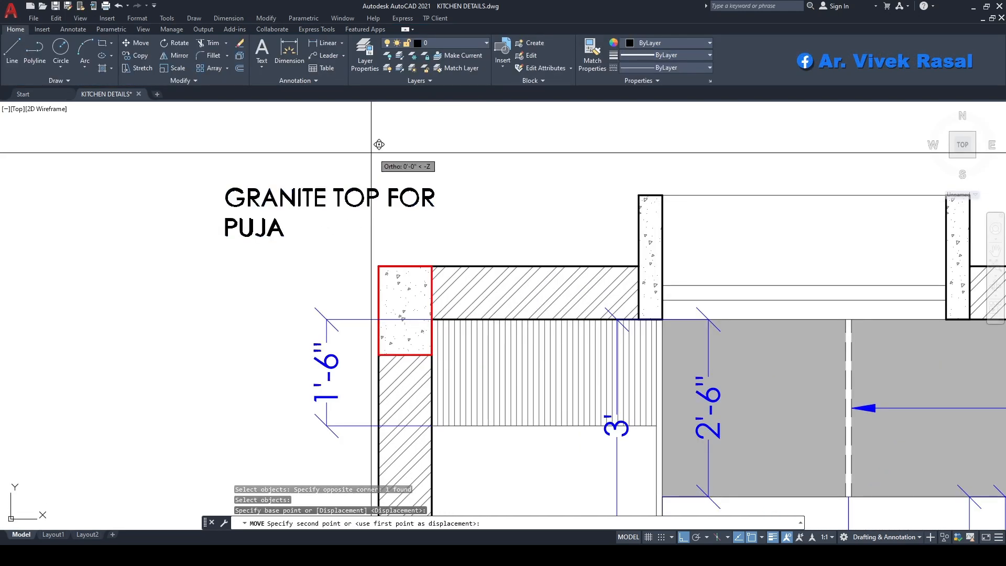
{"action": "left_click", "coordinate": [455, 153]}
{"action": "double_click", "coordinate": [473, 193]}
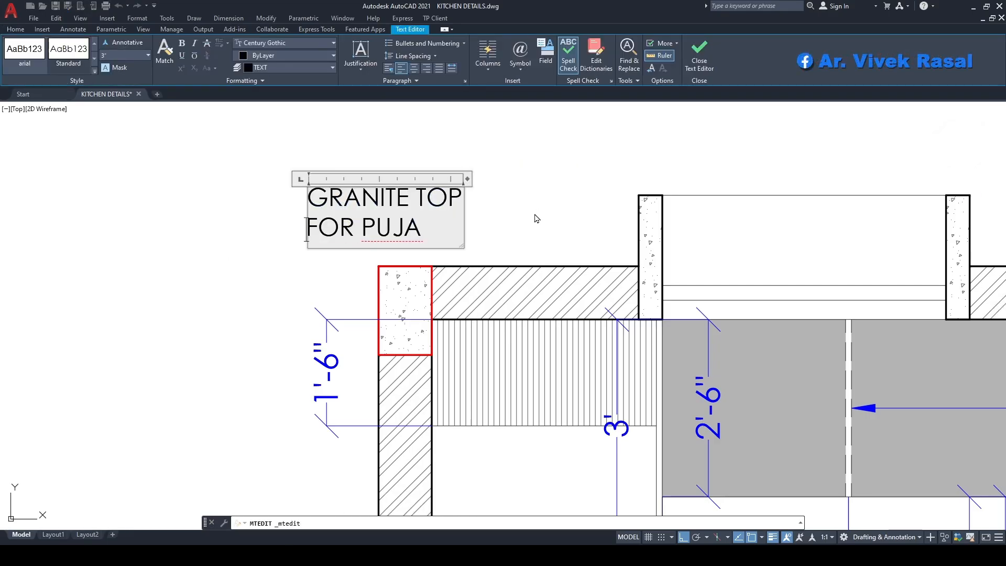
{"action": "left_click", "coordinate": [535, 218]}
Step: Draw a quick leader without text from the hatched puja top to the GRANITE TOP FOR PUJA label
{"action": "middle_click_drag", "start_coordinate": [539, 249], "coordinate": [511, 223]}
{"action": "type", "text": "le"}
{"action": "key", "text": "space"}
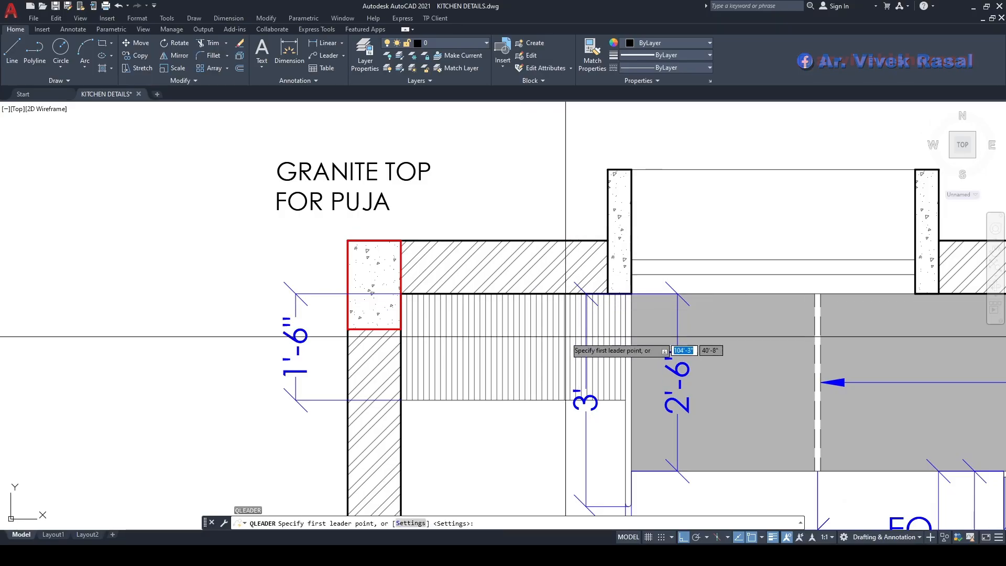
{"action": "left_click", "coordinate": [551, 344]}
{"action": "key", "text": "F8"}
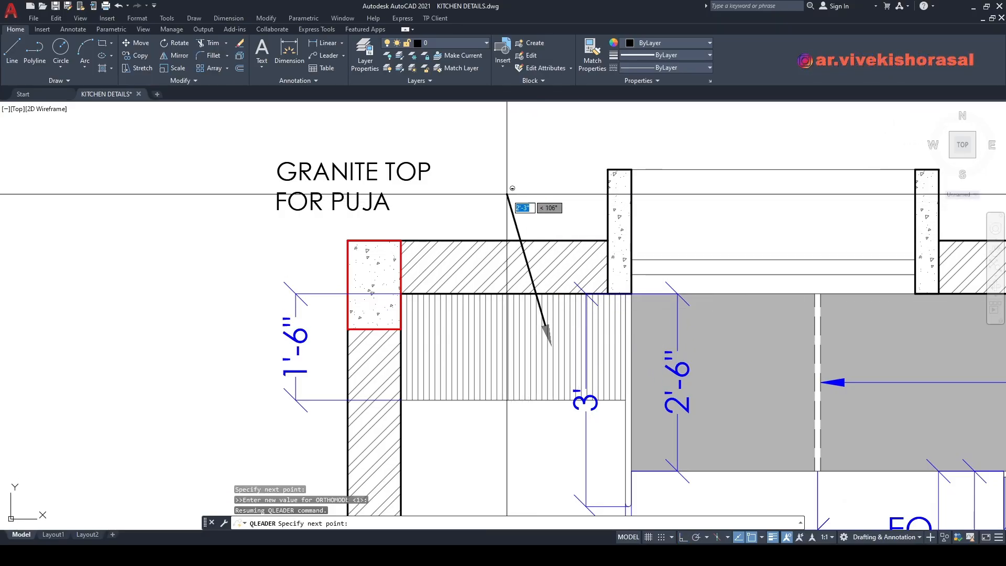
{"action": "left_click", "coordinate": [507, 195]}
{"action": "left_click", "coordinate": [411, 195]}
{"action": "key", "text": "Escape"}
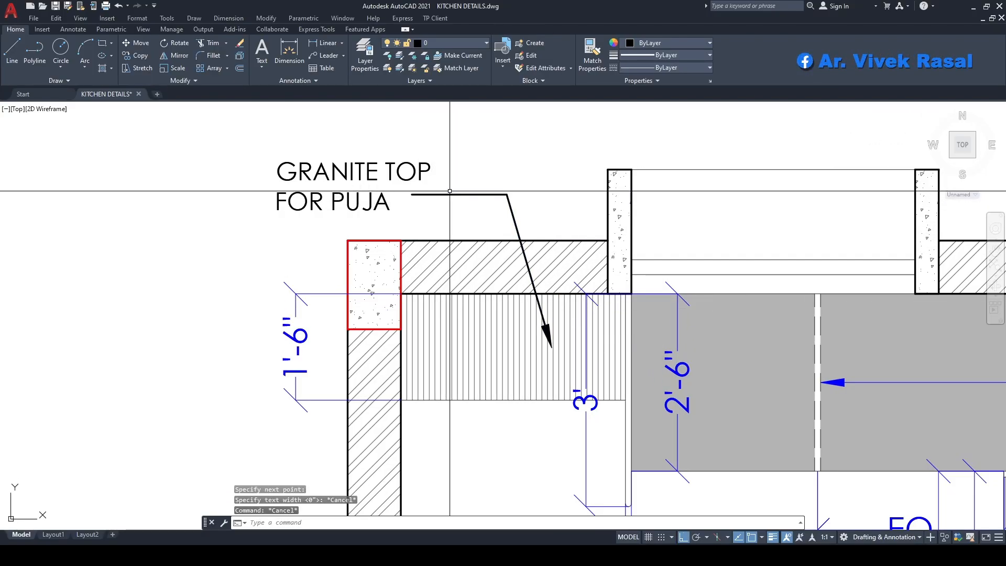
Step: Match the new puja leader's properties to the existing KADDAPPA PARTITION leader
{"action": "type", "text": "ma"}
{"action": "key", "text": "space"}
{"action": "scroll", "coordinate": [450, 190], "scroll_direction": "down", "scroll_amount": 6}
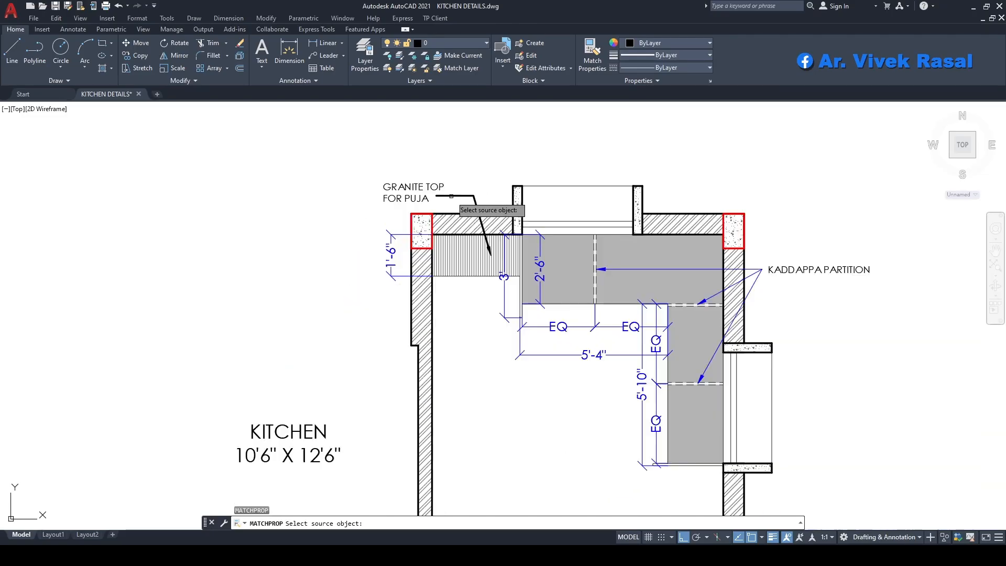
{"action": "left_click", "coordinate": [758, 271]}
{"action": "key", "text": "space"}
{"action": "scroll", "coordinate": [472, 210], "scroll_direction": "up", "scroll_amount": 4}
{"action": "left_click", "coordinate": [508, 163]}
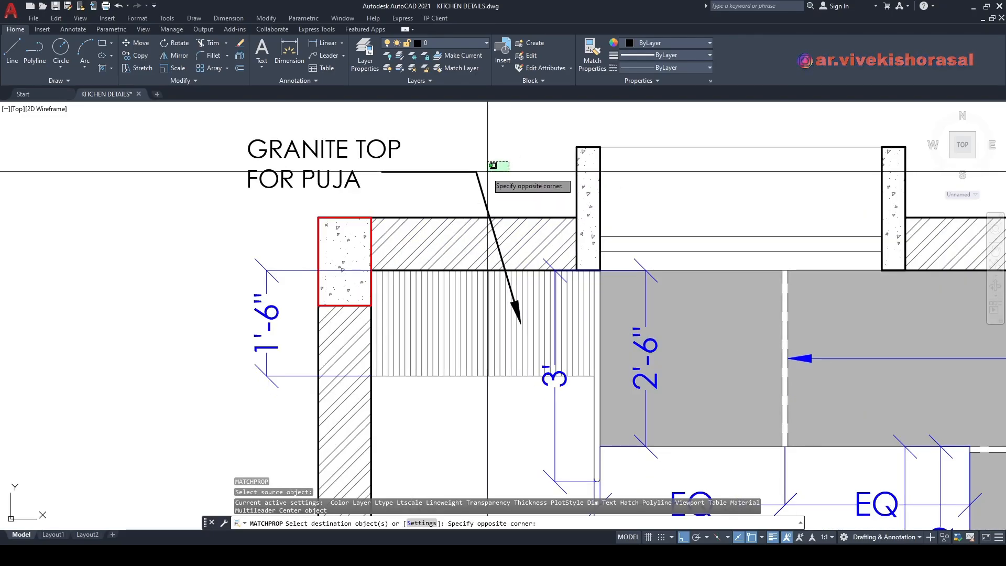
{"action": "left_click", "coordinate": [464, 177]}
{"action": "key", "text": "space"}
{"action": "scroll", "coordinate": [466, 172], "scroll_direction": "down", "scroll_amount": 4}
{"action": "mouse_move", "coordinate": [516, 209]}
{"action": "middle_mouse_down"}
{"action": "mouse_move", "coordinate": [507, 208]}
{"action": "mouse_move", "coordinate": [559, 173]}
{"action": "middle_mouse_up"}
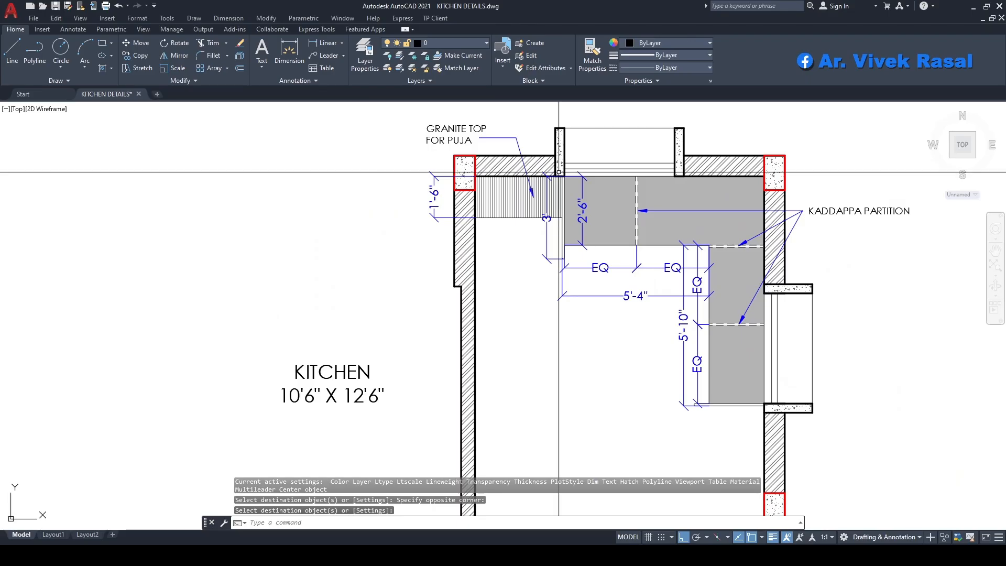
{"action": "scroll", "coordinate": [559, 172], "scroll_direction": "down", "scroll_amount": 3}
{"action": "middle_click_drag", "start_coordinate": [619, 170], "coordinate": [619, 244]}
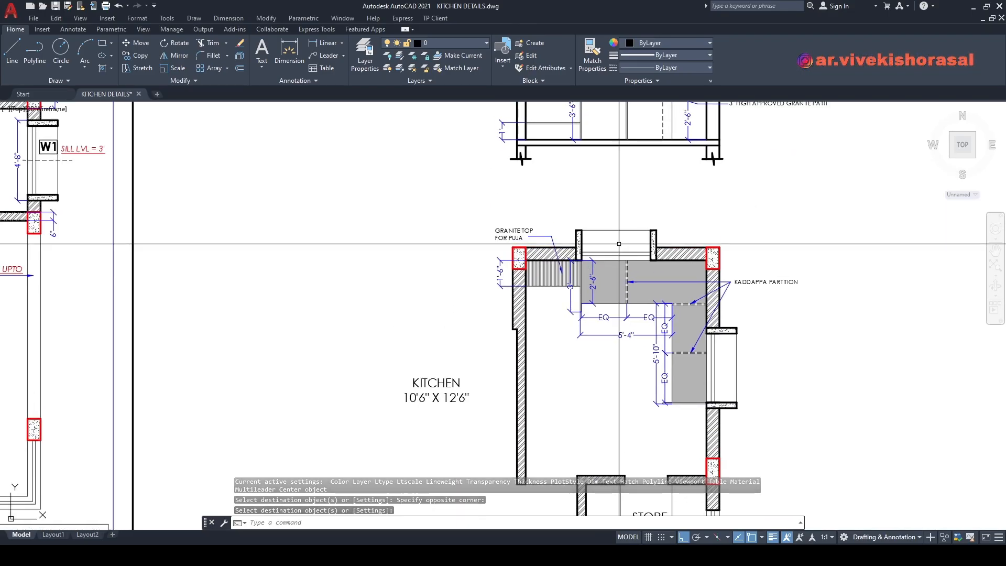
{"action": "scroll", "coordinate": [582, 235], "scroll_direction": "down", "scroll_amount": 2}
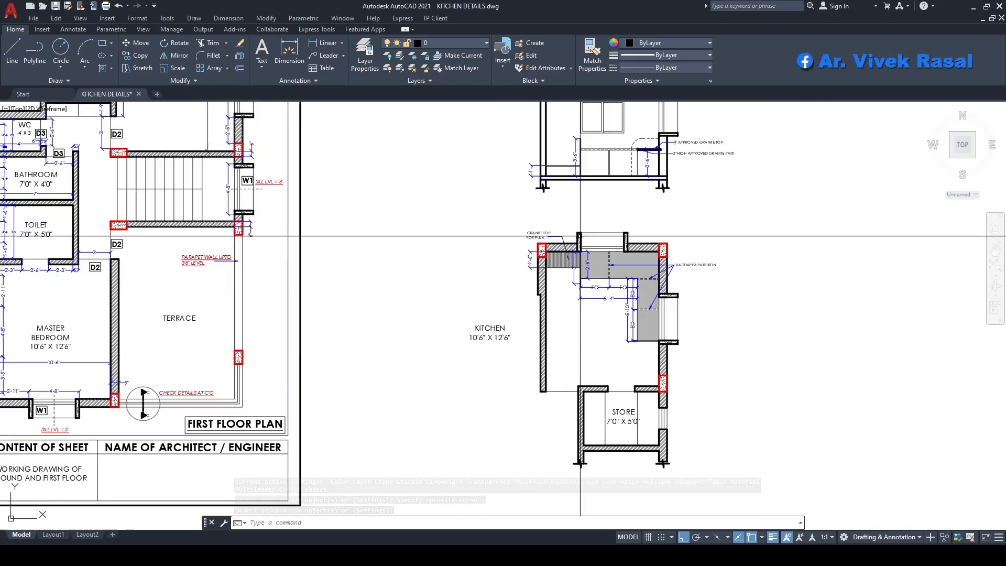
{"action": "middle_click_drag", "start_coordinate": [634, 207], "coordinate": [658, 286]}
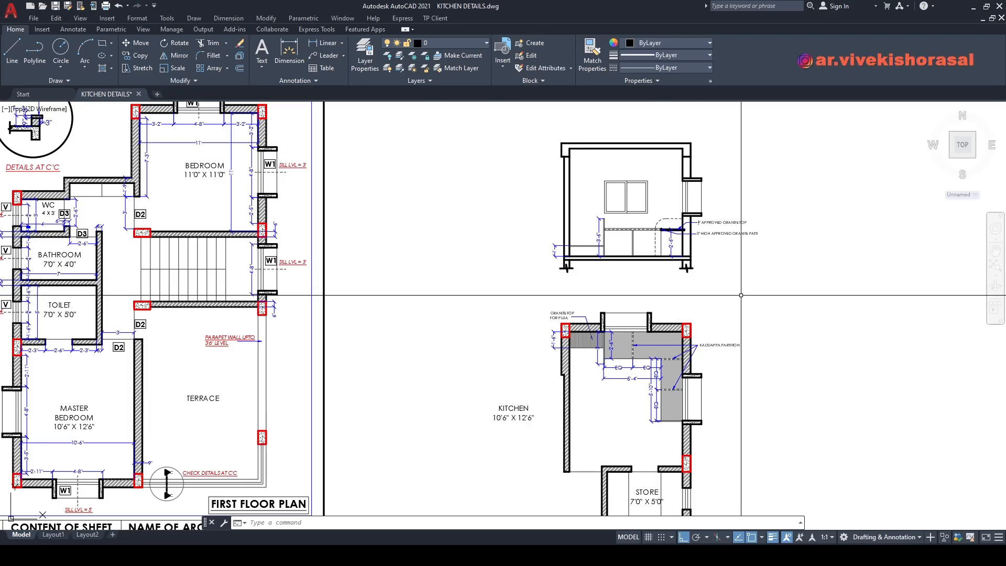
{"action": "scroll", "coordinate": [568, 243], "scroll_direction": "up", "scroll_amount": 4}
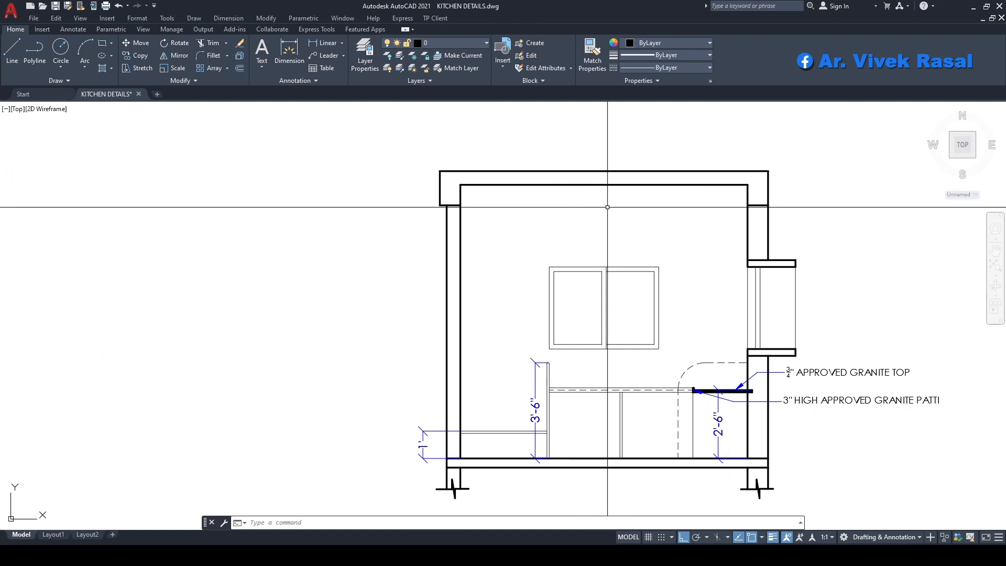
{"action": "middle_click_drag", "start_coordinate": [566, 217], "coordinate": [609, 215]}
{"action": "type", "text": "l"}
{"action": "key", "text": "Return"}
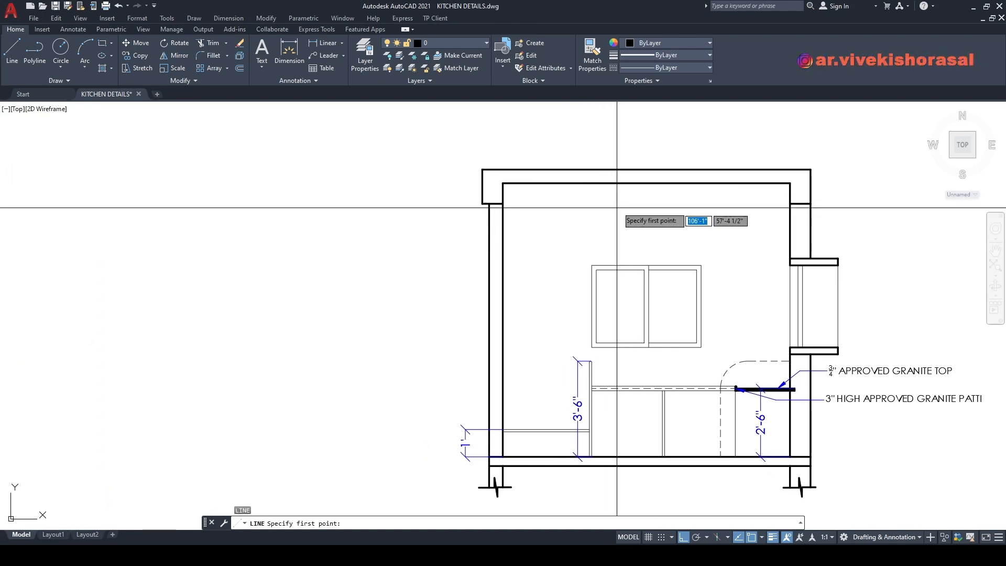
{"action": "scroll", "coordinate": [603, 262], "scroll_direction": "up", "scroll_amount": 2}
{"action": "middle_click_drag", "start_coordinate": [580, 303], "coordinate": [578, 248]}
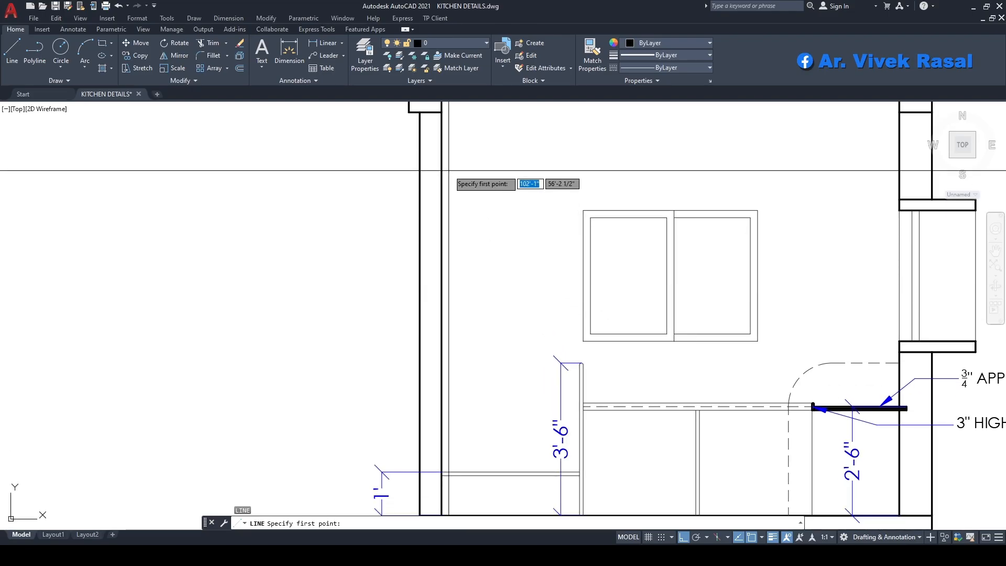
{"action": "key", "text": "Escape"}
Step: Make the ELEVATION layer current and draw a vertical line about 5'-11" upward from the top-left edge of the 3'-6" partition in the section
{"action": "left_click", "coordinate": [447, 46]}
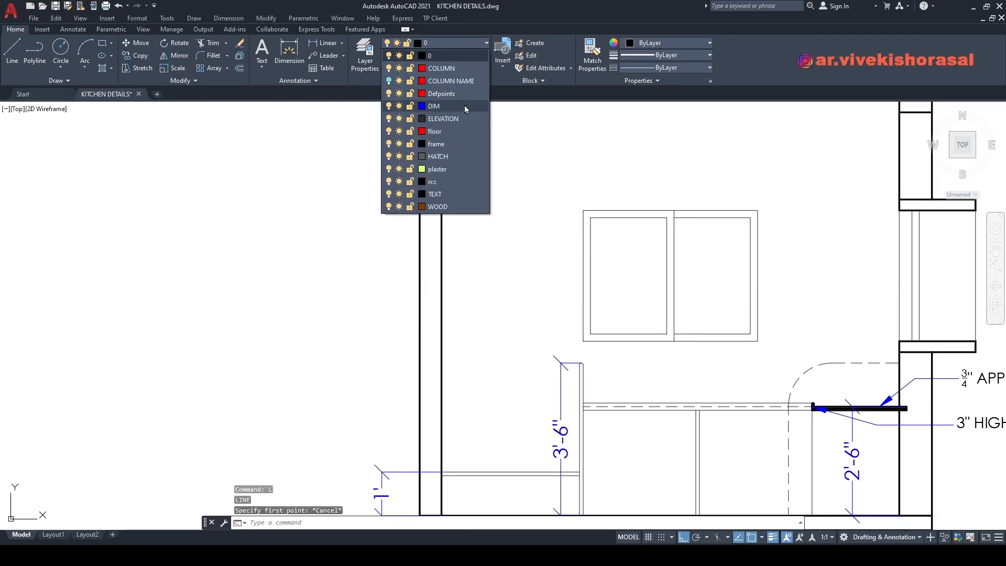
{"action": "left_click", "coordinate": [443, 119]}
{"action": "type", "text": "l"}
{"action": "key", "text": "Return"}
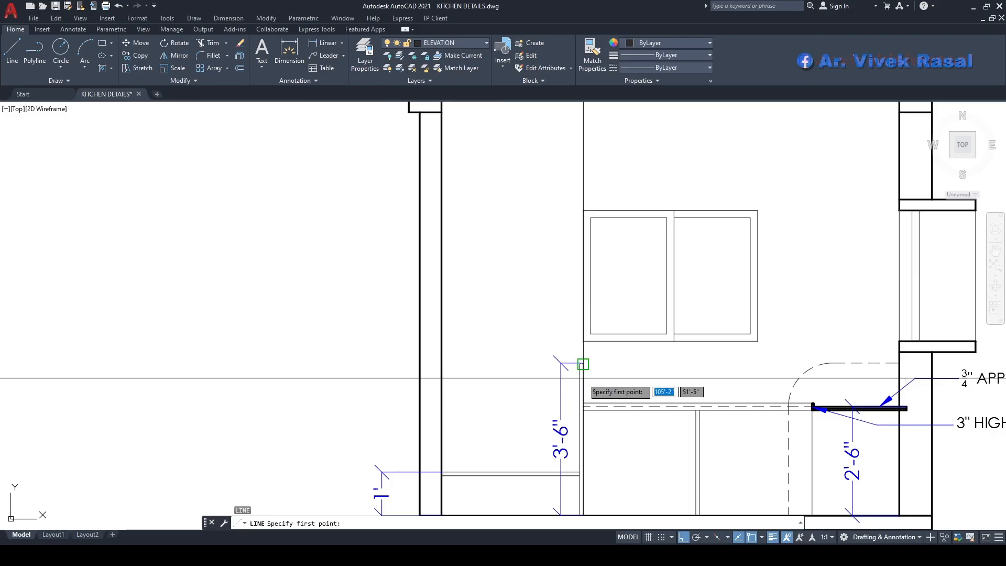
{"action": "scroll", "coordinate": [584, 377], "scroll_direction": "up", "scroll_amount": 6}
{"action": "left_click", "coordinate": [557, 343]}
{"action": "scroll", "coordinate": [557, 344], "scroll_direction": "down", "scroll_amount": 6}
{"action": "middle_click_drag", "start_coordinate": [570, 175], "coordinate": [563, 339]}
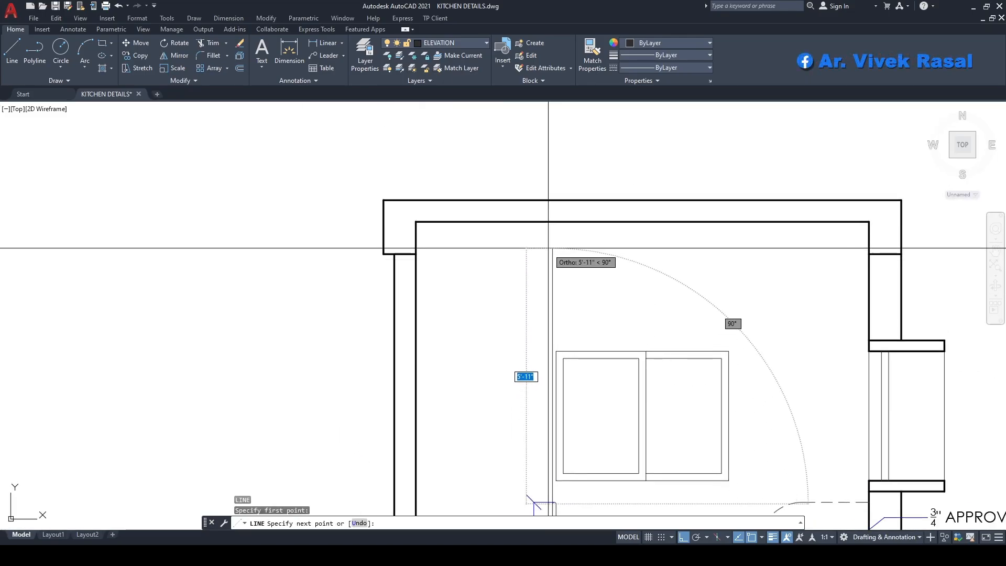
{"action": "left_click", "coordinate": [548, 248]}
{"action": "key", "text": "Return"}
Step: Extend the new vertical line up to the underside of the ceiling slab
{"action": "type", "text": "ex"}
{"action": "key", "text": "Return"}
{"action": "left_click_drag", "start_coordinate": [575, 250], "coordinate": [548, 247]}
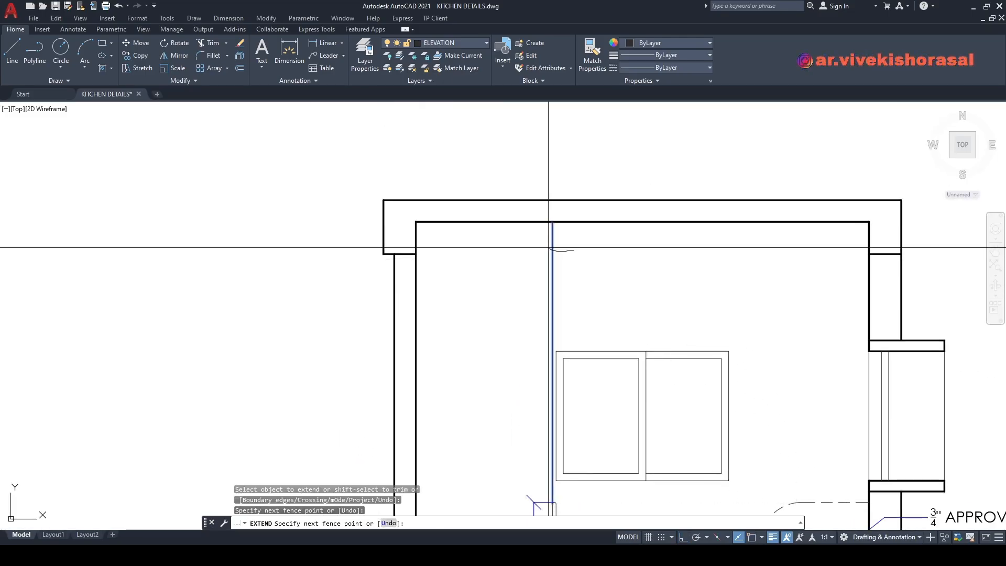
{"action": "key", "text": "Return"}
{"action": "key", "text": "Return"}
{"action": "scroll", "coordinate": [548, 247], "scroll_direction": "down", "scroll_amount": 6}
{"action": "scroll", "coordinate": [574, 290], "scroll_direction": "up", "scroll_amount": 8}
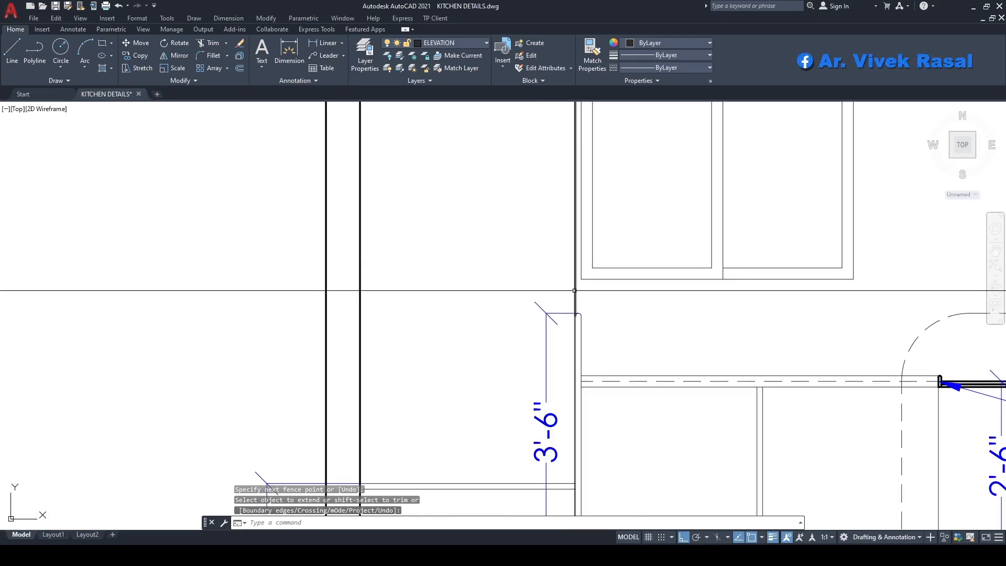
{"action": "type", "text": "m"}
{"action": "key", "text": "Return"}
{"action": "scroll", "coordinate": [574, 290], "scroll_direction": "up", "scroll_amount": 4}
{"action": "left_click", "coordinate": [582, 283]}
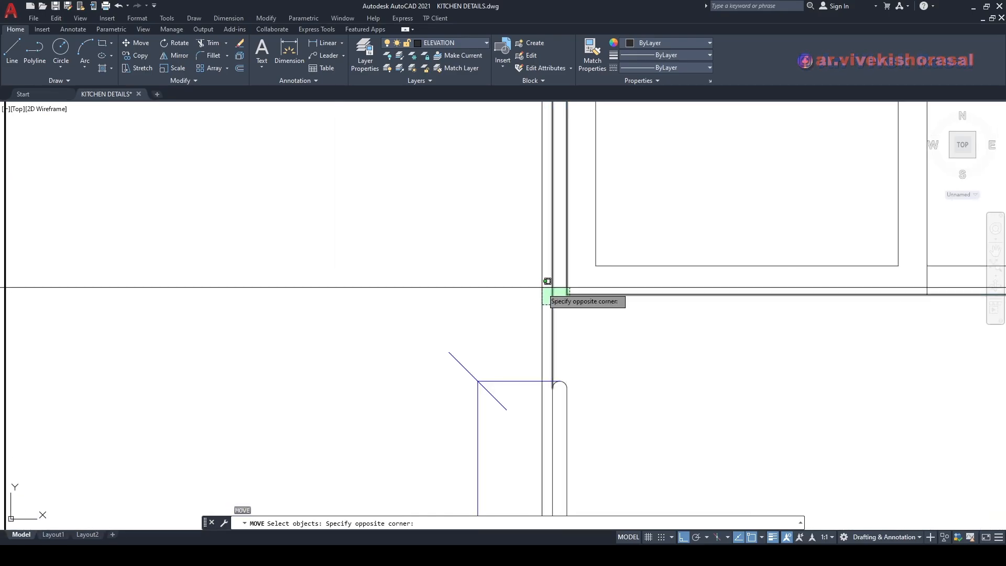
{"action": "left_click", "coordinate": [547, 283]}
{"action": "key", "text": "Return"}
{"action": "key", "text": "Escape"}
Step: Move the vertical line from the left edge to the right edge of the 3'-6" partition's rounded top
{"action": "key", "text": "Return"}
{"action": "left_click", "coordinate": [558, 300]}
{"action": "left_click", "coordinate": [545, 306]}
{"action": "scroll", "coordinate": [545, 396], "scroll_direction": "up", "scroll_amount": 4}
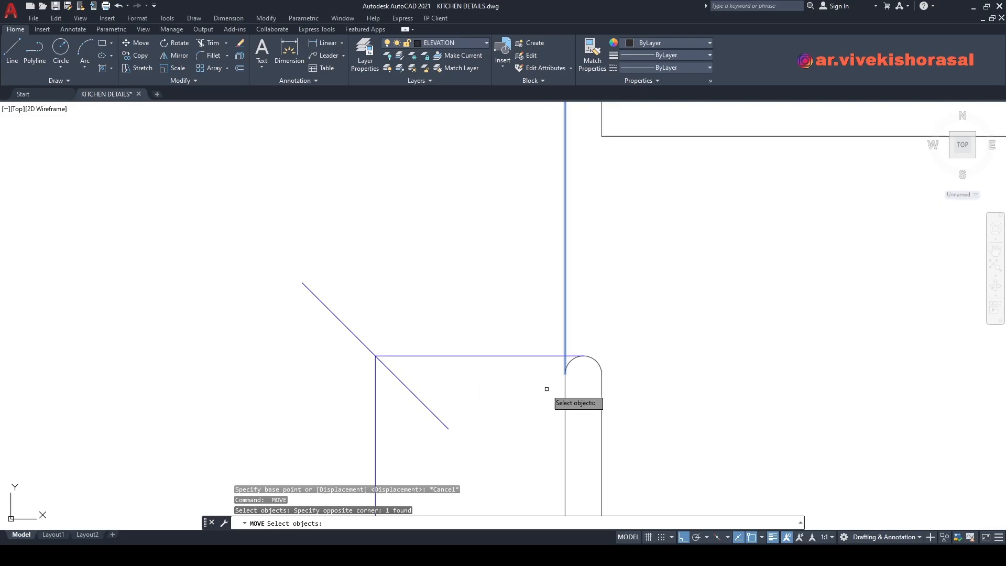
{"action": "key", "text": "Return"}
{"action": "left_click", "coordinate": [565, 374]}
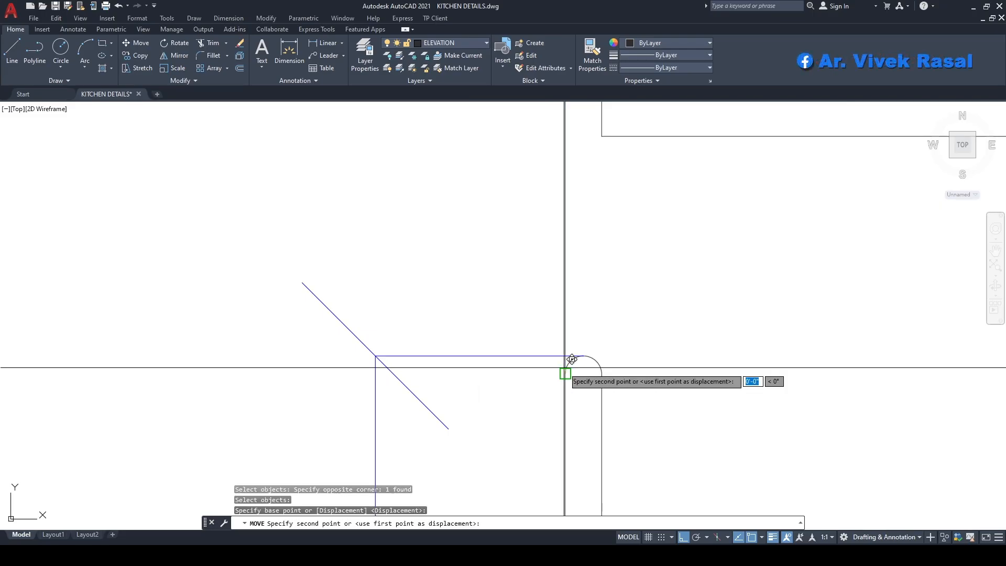
{"action": "left_click", "coordinate": [608, 377]}
{"action": "scroll", "coordinate": [608, 378], "scroll_direction": "down", "scroll_amount": 5}
{"action": "scroll", "coordinate": [564, 195], "scroll_direction": "up", "scroll_amount": 5}
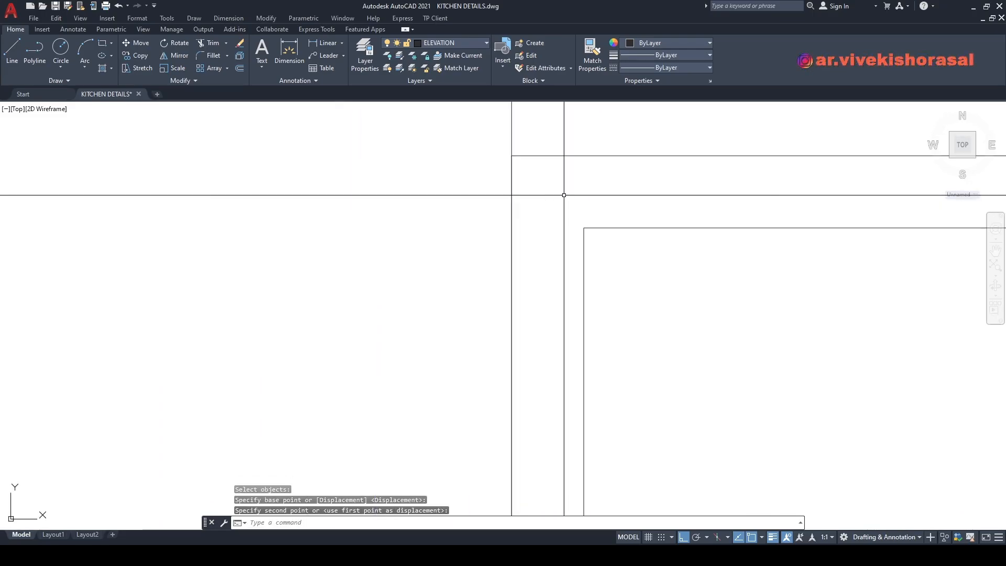
{"action": "scroll", "coordinate": [531, 252], "scroll_direction": "up", "scroll_amount": 2}
{"action": "key", "text": "Return"}
{"action": "left_click", "coordinate": [530, 252]}
{"action": "left_click", "coordinate": [492, 308]}
{"action": "middle_click_drag", "start_coordinate": [492, 308], "coordinate": [693, 229]}
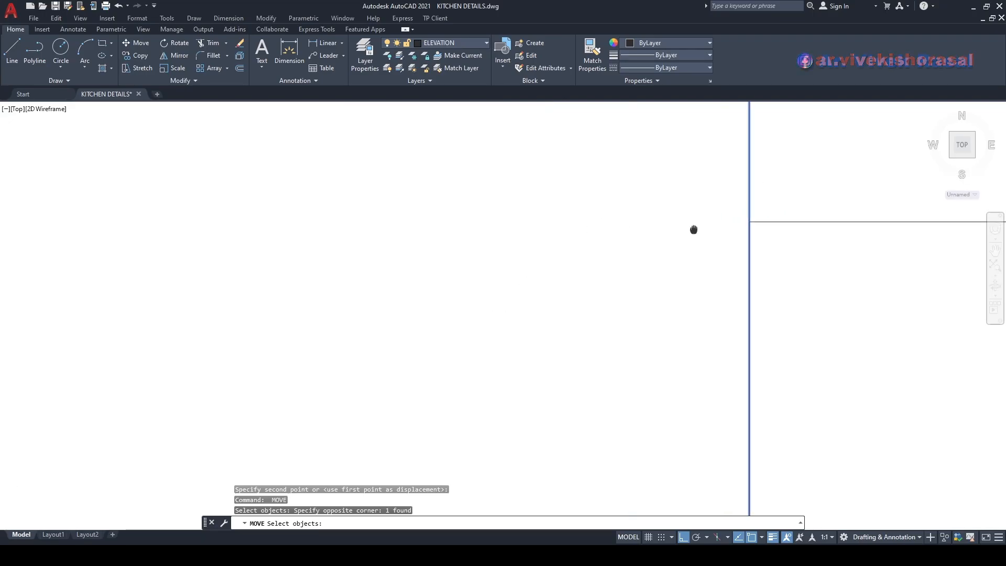
{"action": "scroll", "coordinate": [598, 278], "scroll_direction": "down", "scroll_amount": 8}
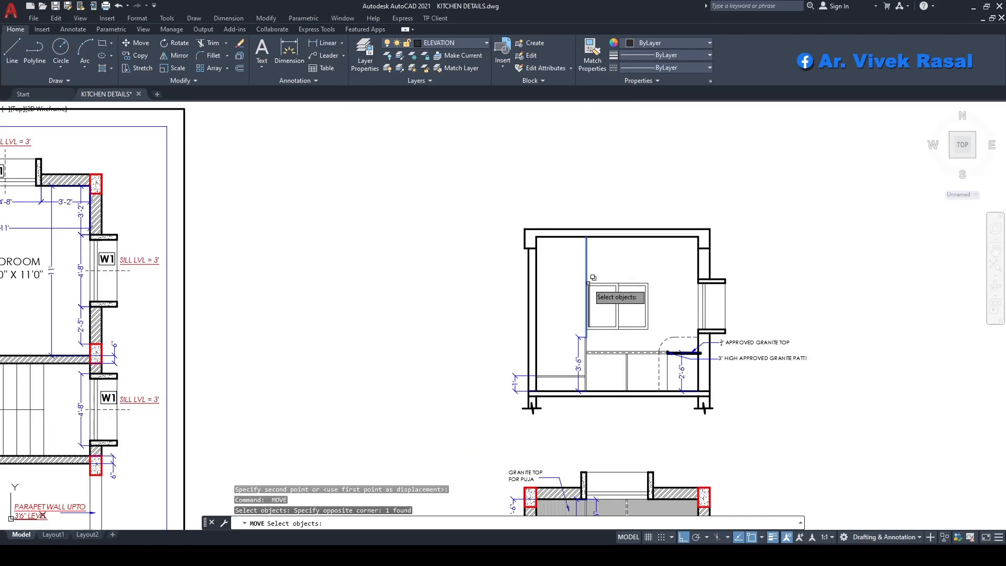
{"action": "key", "text": "Escape"}
Step: Offset the room-side vertical line of the side window opening in the section by .25 toward the room interior
{"action": "scroll", "coordinate": [641, 159], "scroll_direction": "up", "scroll_amount": 4}
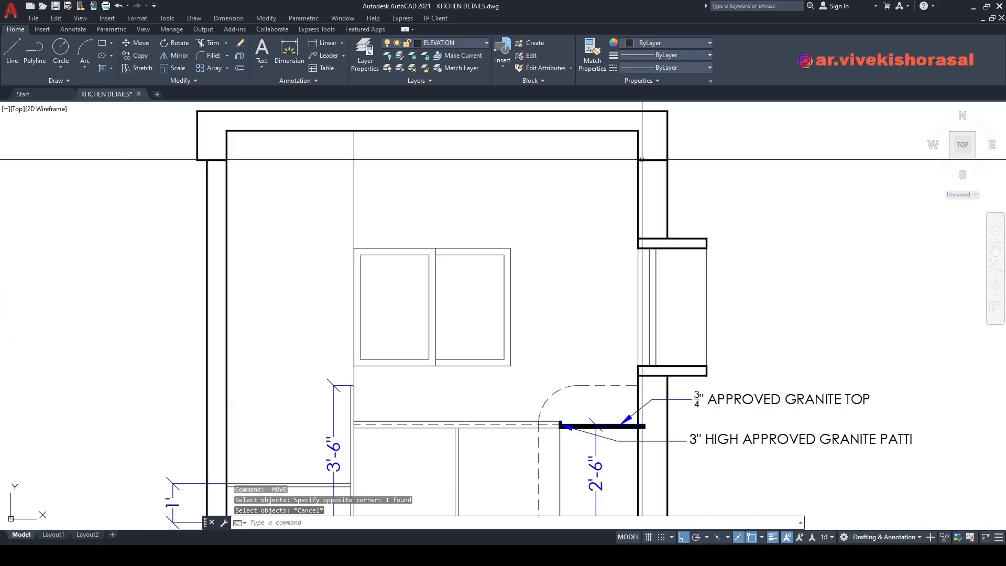
{"action": "middle_click_drag", "start_coordinate": [641, 159], "coordinate": [653, 182]}
{"action": "type", "text": "o"}
{"action": "key", "text": "Return"}
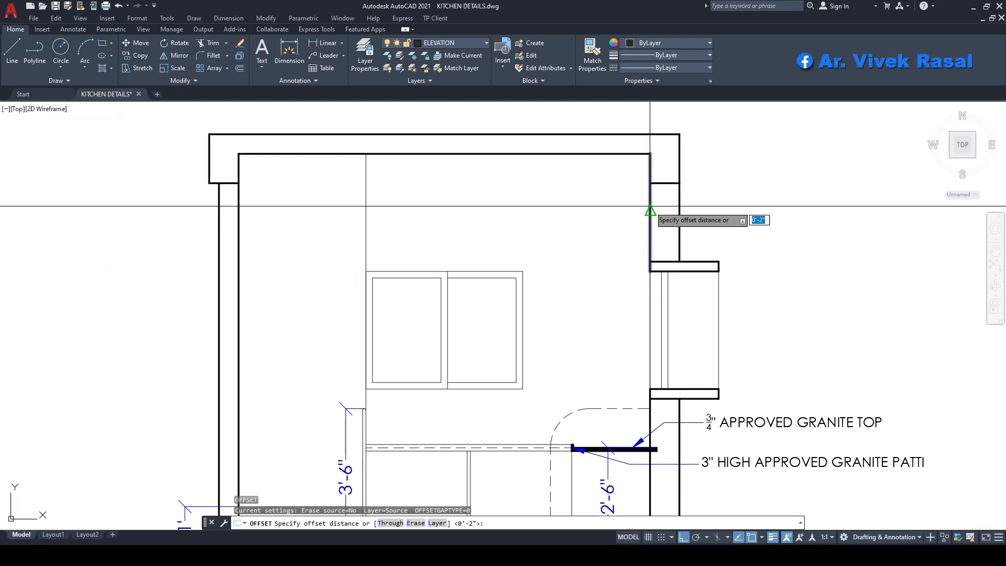
{"action": "type", "text": "1"}
{"action": "key", "text": "Return"}
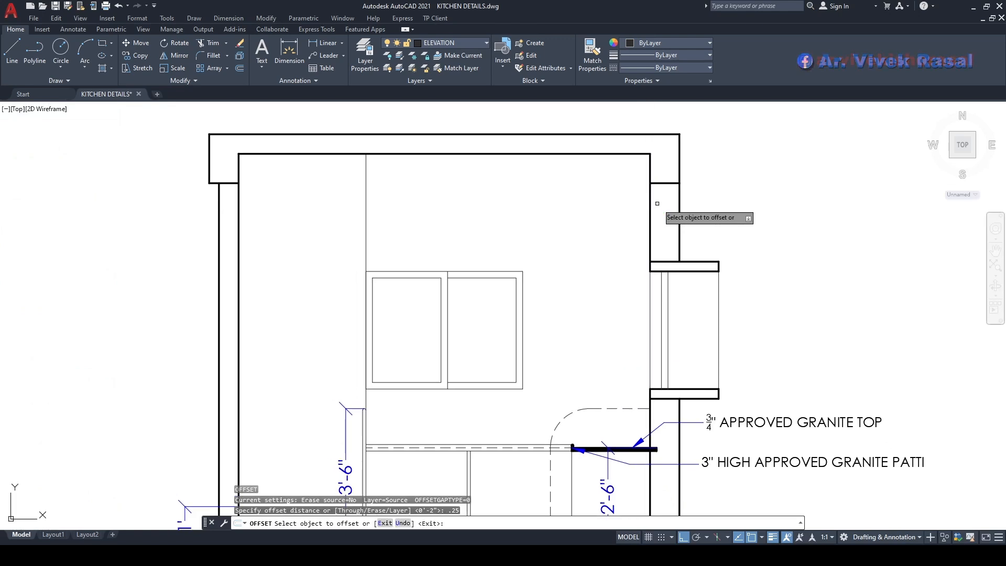
{"action": "scroll", "coordinate": [661, 313], "scroll_direction": "up", "scroll_amount": 2}
{"action": "left_click", "coordinate": [649, 307]}
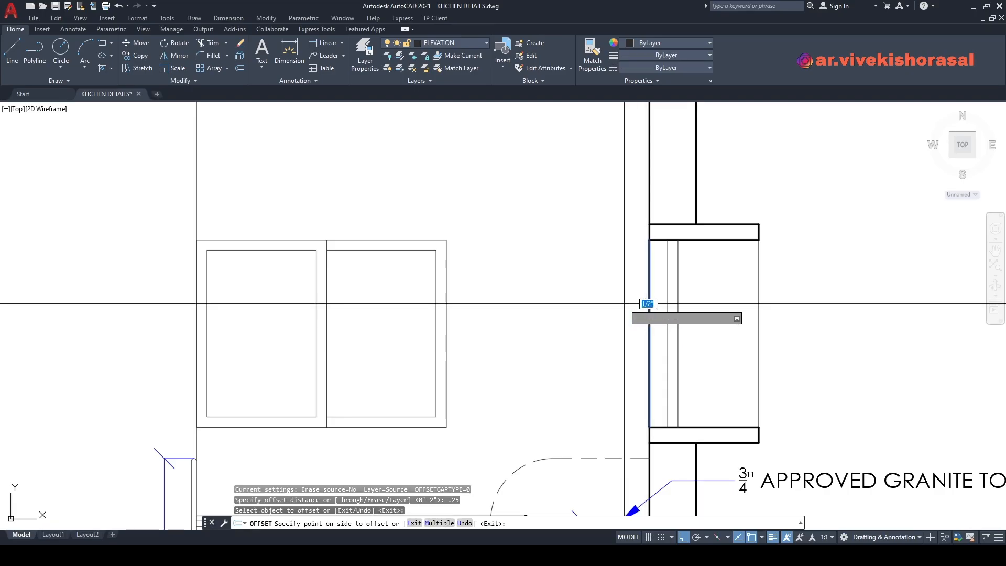
{"action": "left_click", "coordinate": [589, 294]}
{"action": "scroll", "coordinate": [665, 211], "scroll_direction": "up", "scroll_amount": 6}
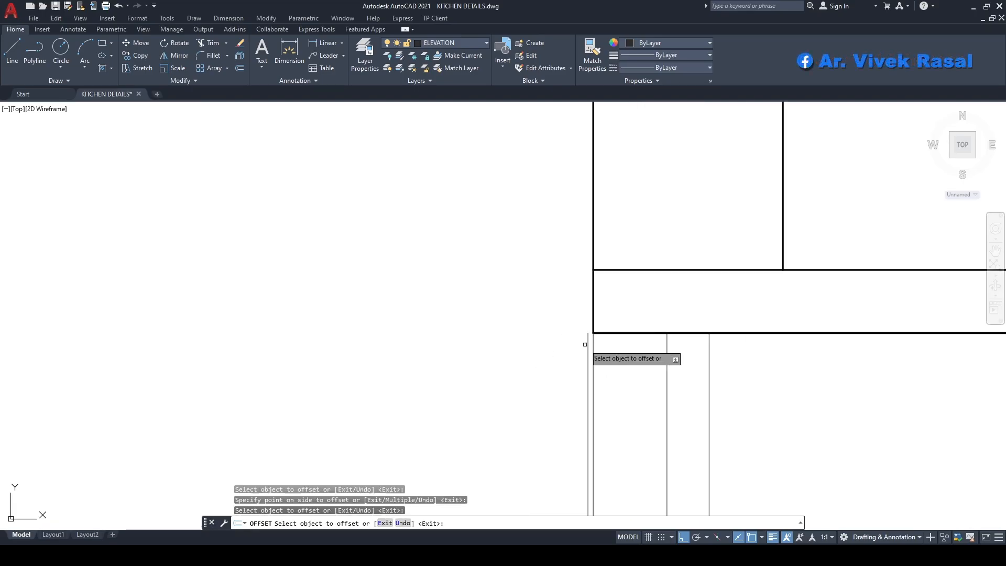
Step: Erase the offset line farthest into the room beside the section's side window opening
{"action": "key", "text": "Return"}
{"action": "scroll", "coordinate": [581, 341], "scroll_direction": "up", "scroll_amount": 4}
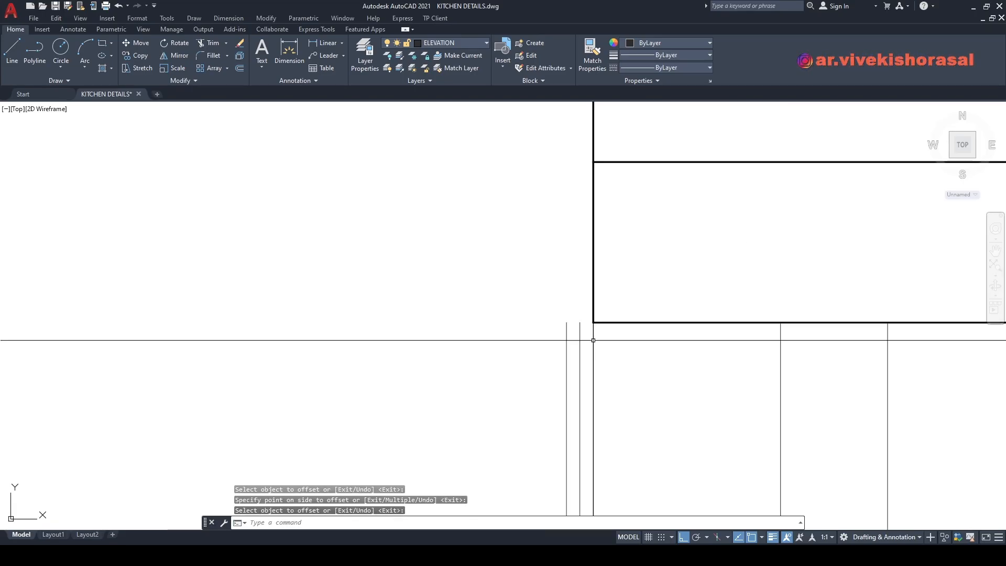
{"action": "left_click", "coordinate": [576, 338]}
{"action": "left_click", "coordinate": [558, 332]}
{"action": "type", "text": "e"}
{"action": "key", "text": "Return"}
{"action": "scroll", "coordinate": [577, 313], "scroll_direction": "down", "scroll_amount": 4}
{"action": "type", "text": "e"}
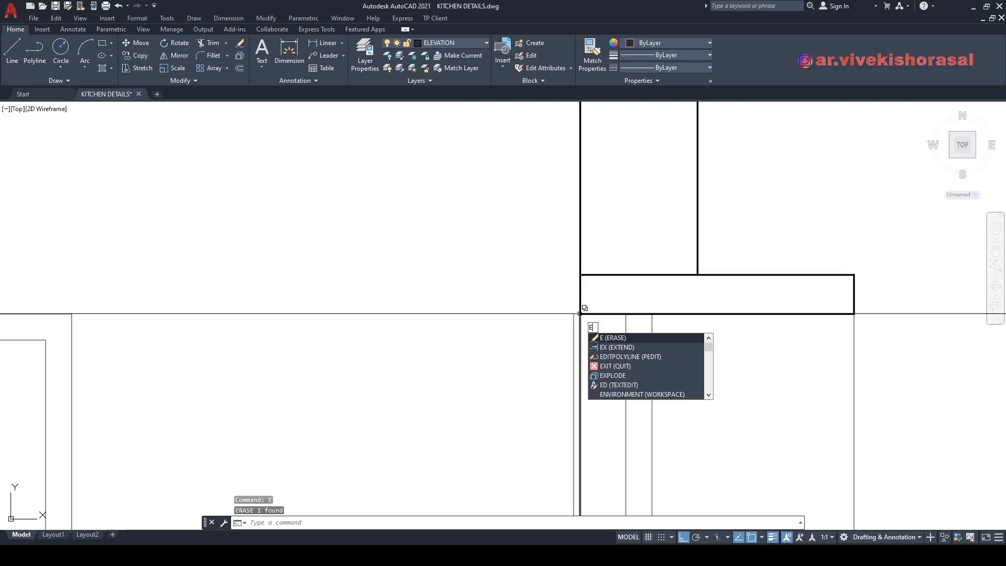
{"action": "key", "text": "Escape"}
{"action": "key", "text": "Escape"}
{"action": "scroll", "coordinate": [576, 315], "scroll_direction": "up", "scroll_amount": 4}
{"action": "left_click", "coordinate": [573, 339]}
{"action": "left_click", "coordinate": [554, 309]}
{"action": "left_click", "coordinate": [560, 303]}
{"action": "scroll", "coordinate": [561, 336], "scroll_direction": "down", "scroll_amount": 5}
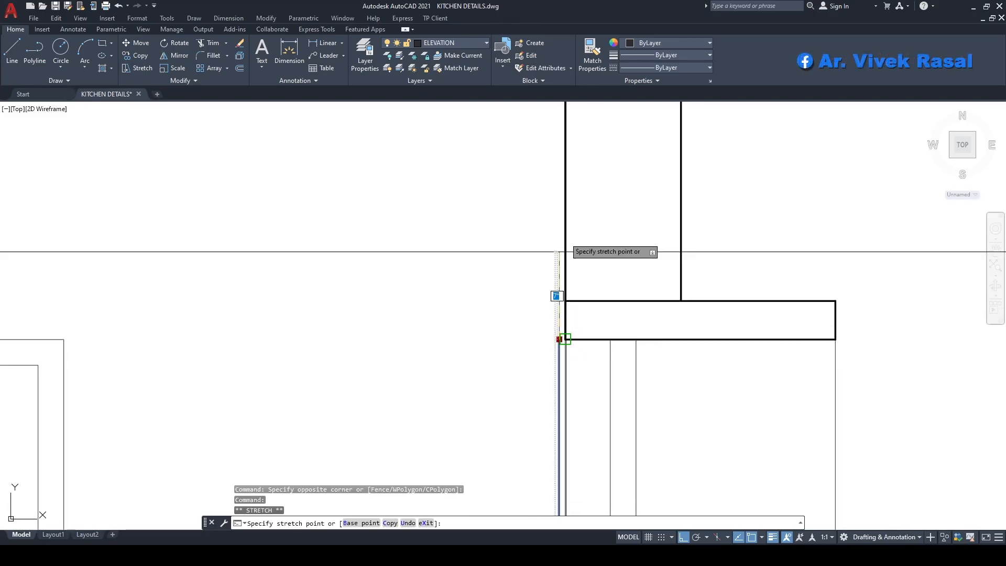
{"action": "scroll", "coordinate": [586, 319], "scroll_direction": "up", "scroll_amount": 3}
{"action": "key", "text": "Escape"}
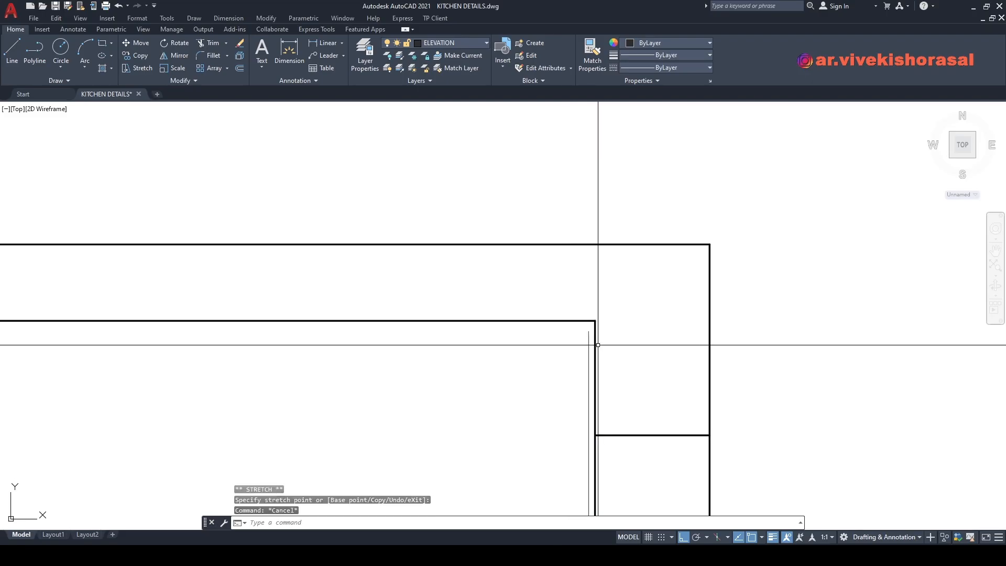
Step: Extend the remaining offset line beside the side window up to the underside of the ceiling slab
{"action": "type", "text": "x"}
{"action": "key", "text": "Return"}
{"action": "scroll", "coordinate": [596, 331], "scroll_direction": "down", "scroll_amount": 3}
{"action": "scroll", "coordinate": [597, 403], "scroll_direction": "up", "scroll_amount": 3}
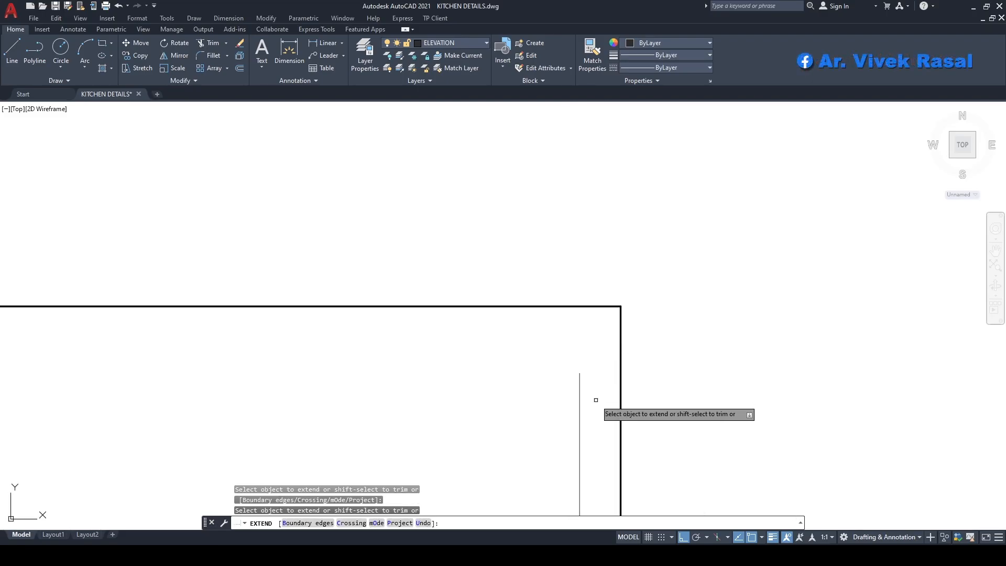
{"action": "middle_click_drag", "start_coordinate": [584, 319], "coordinate": [580, 251]}
{"action": "scroll", "coordinate": [582, 273], "scroll_direction": "down", "scroll_amount": 3}
Step: Extend the same offset line down past the window sill and dashed outline to the granite top
{"action": "scroll", "coordinate": [582, 367], "scroll_direction": "up", "scroll_amount": 5}
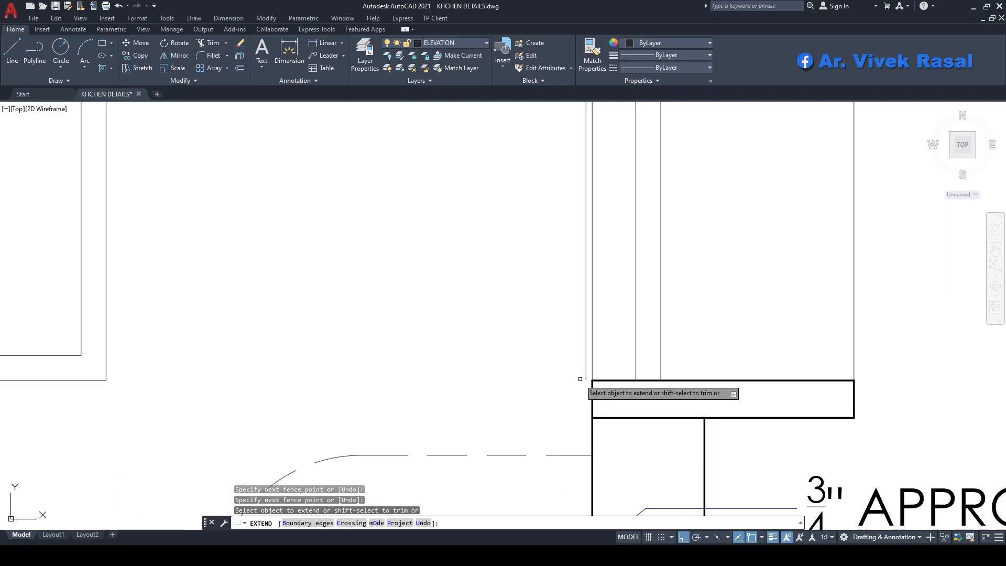
{"action": "left_click", "coordinate": [596, 303]}
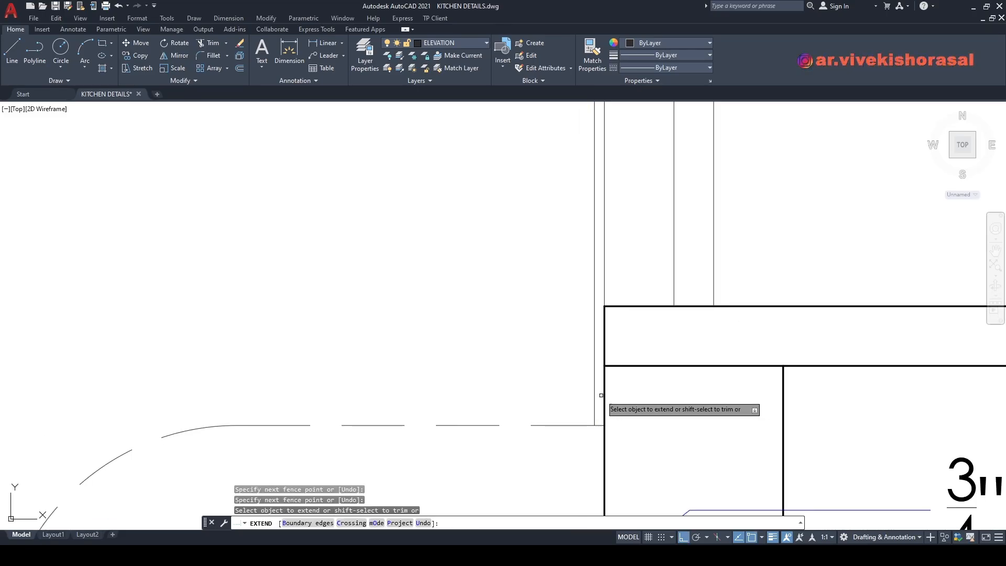
{"action": "left_click_drag", "start_coordinate": [600, 394], "coordinate": [587, 376]}
{"action": "scroll", "coordinate": [587, 378], "scroll_direction": "down", "scroll_amount": 5}
{"action": "middle_click_drag", "start_coordinate": [587, 414], "coordinate": [591, 360]}
{"action": "scroll", "coordinate": [593, 361], "scroll_direction": "up", "scroll_amount": 5}
{"action": "key", "text": "Return"}
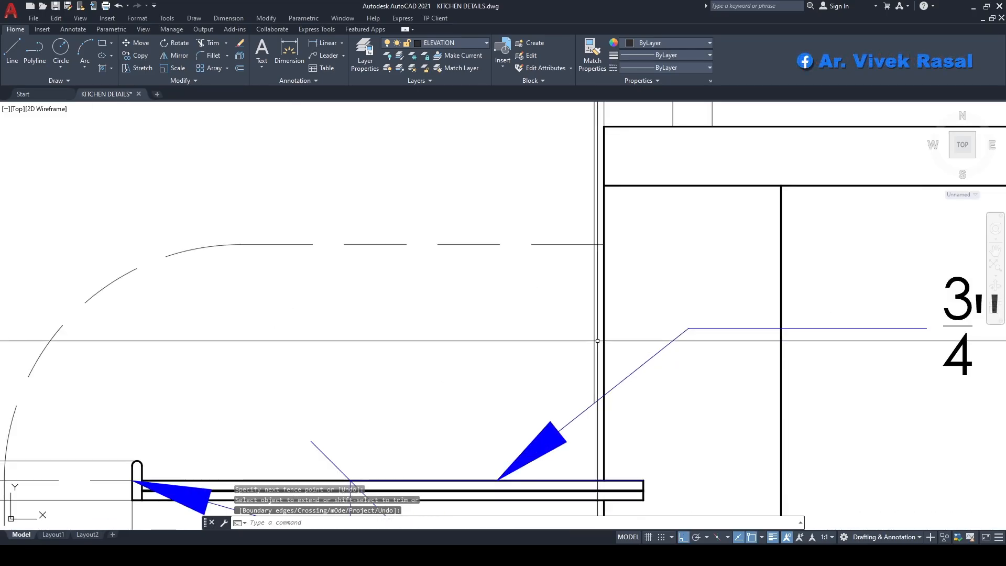
{"action": "key", "text": "Return"}
{"action": "left_click", "coordinate": [600, 366]}
{"action": "left_click", "coordinate": [587, 354]}
{"action": "key", "text": "Return"}
Step: Put the extended offset line along the room face of the window-side wall on layer 0
{"action": "scroll", "coordinate": [599, 424], "scroll_direction": "up", "scroll_amount": 2}
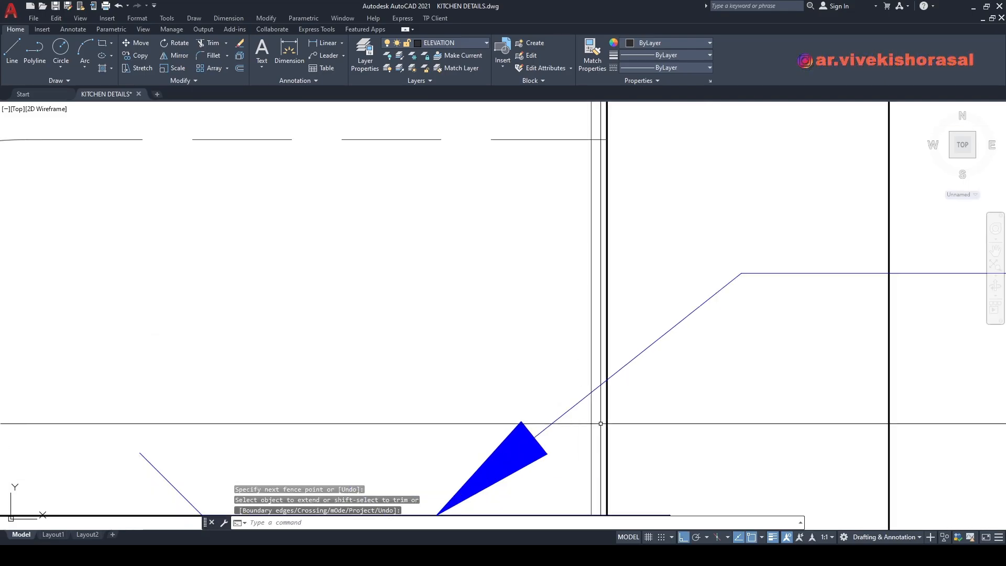
{"action": "left_click", "coordinate": [600, 425]}
{"action": "left_click", "coordinate": [581, 414]}
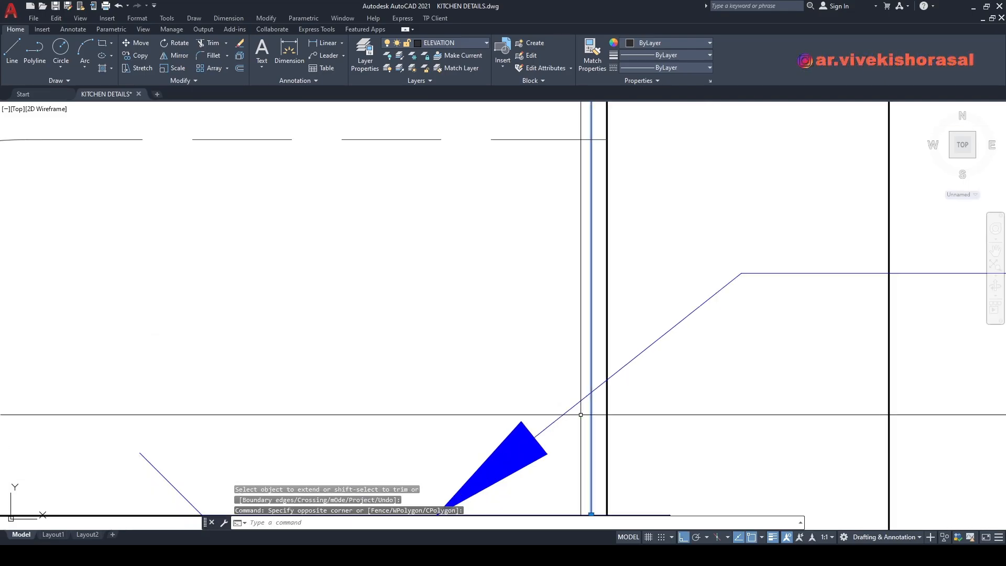
{"action": "left_click", "coordinate": [423, 43]}
{"action": "left_click", "coordinate": [441, 53]}
{"action": "key", "text": "Escape"}
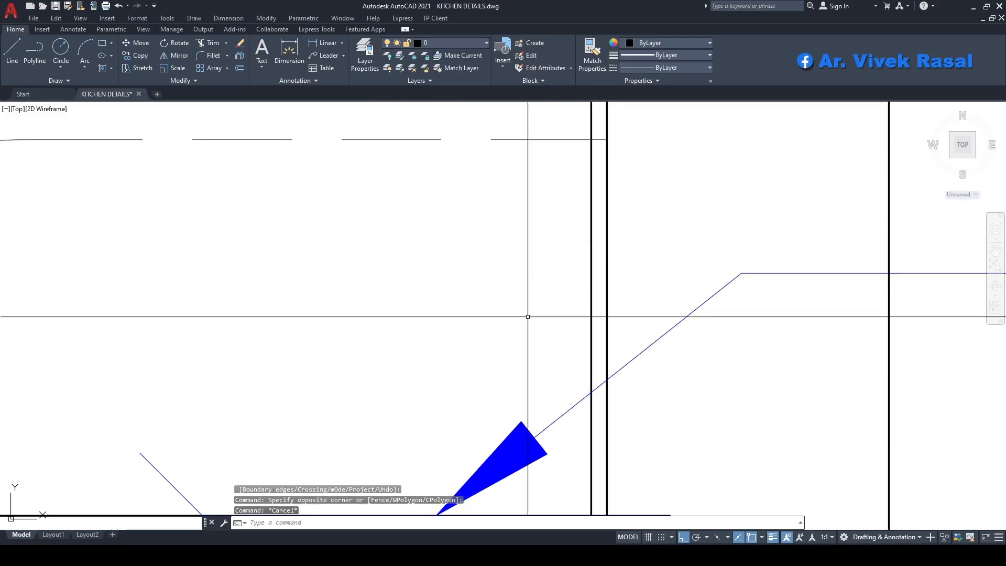
{"action": "key", "text": "Escape"}
{"action": "key", "text": "Escape"}
Step: Make HATCH the current layer
{"action": "scroll", "coordinate": [528, 316], "scroll_direction": "down", "scroll_amount": 5}
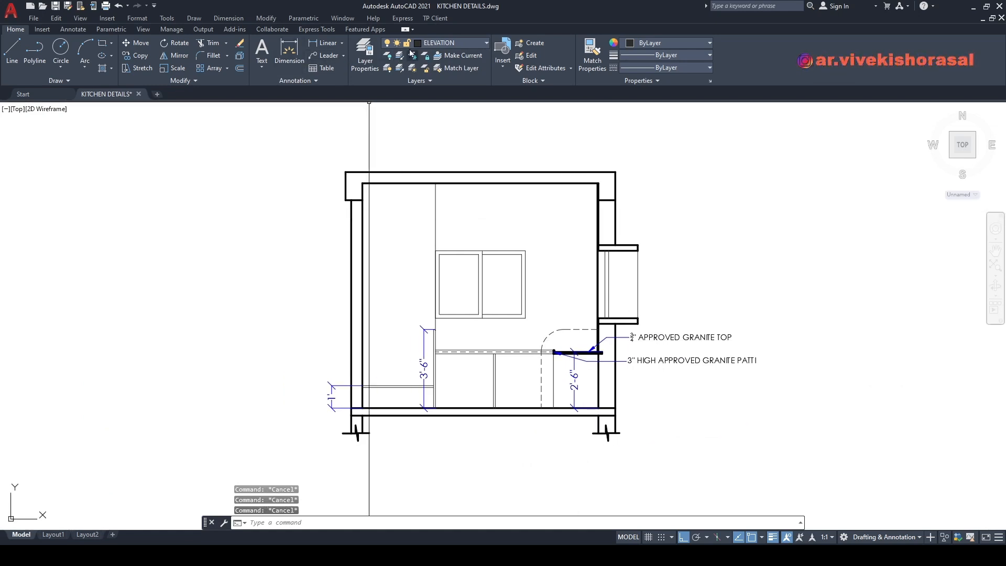
{"action": "left_click", "coordinate": [428, 46]}
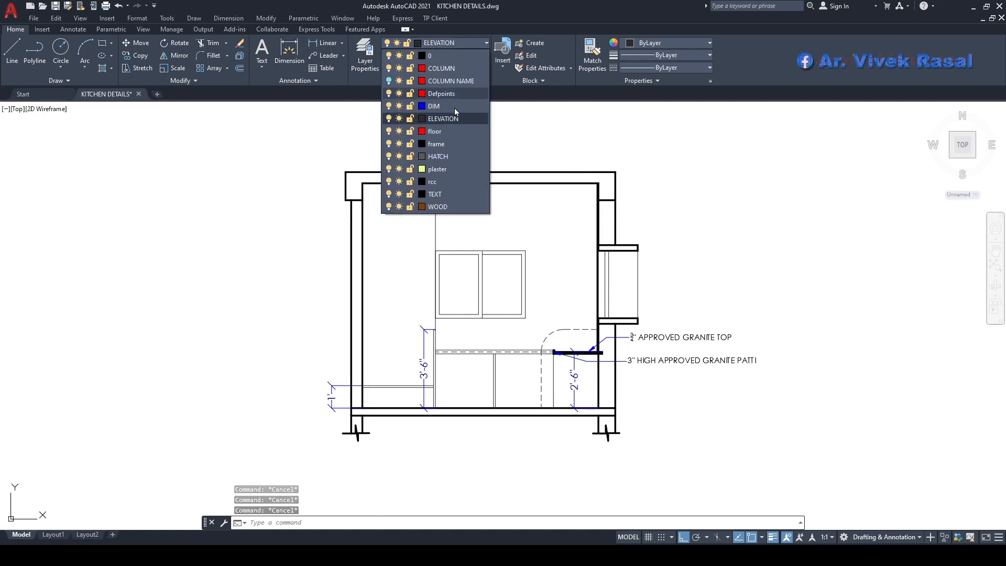
{"action": "left_click", "coordinate": [454, 156]}
{"action": "middle_click_drag", "start_coordinate": [461, 173], "coordinate": [430, 155]}
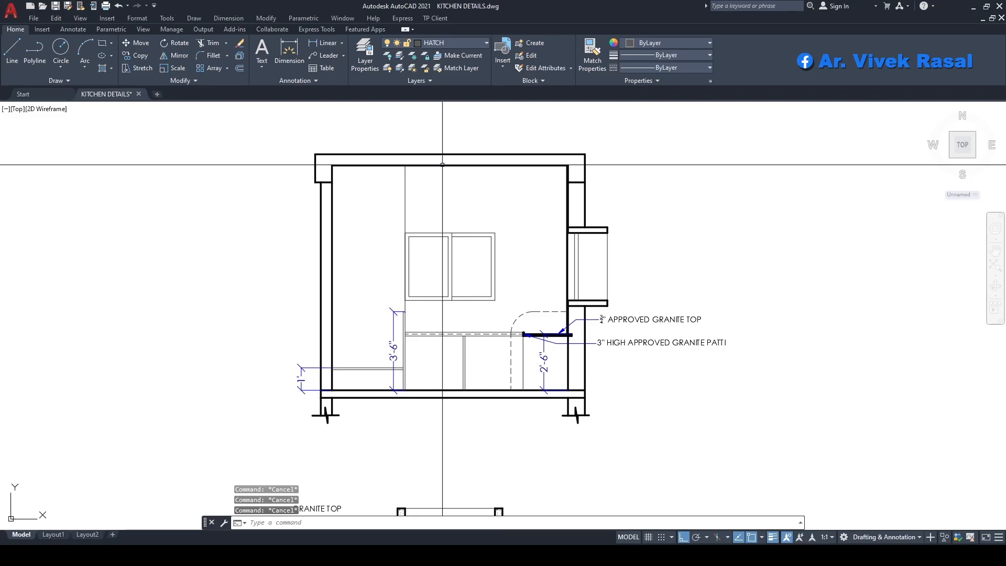
Step: Hatch the section's wall area above the counter, including the area under the dashed curve, with ANSI31
{"action": "type", "text": "h"}
{"action": "key", "text": "Return"}
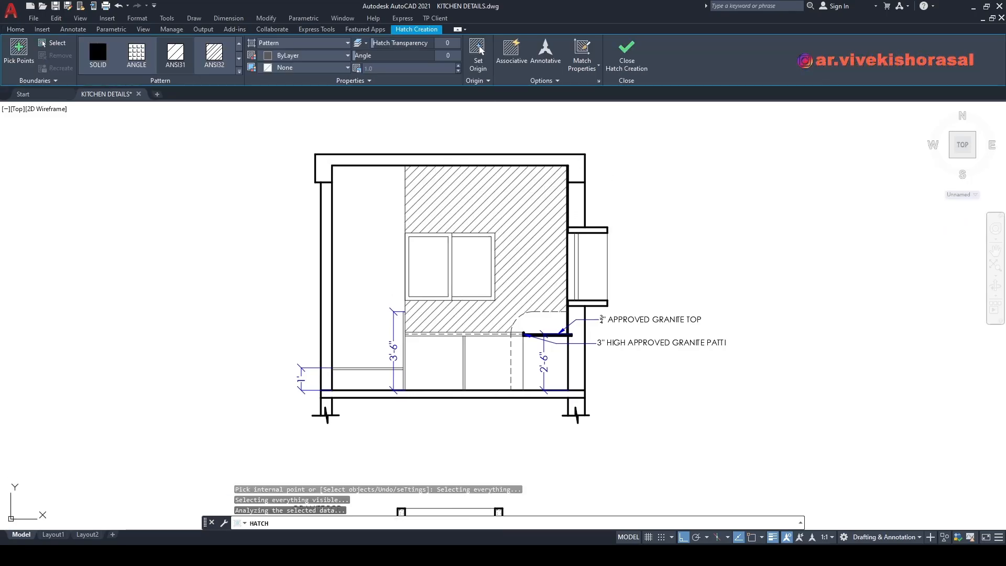
{"action": "left_click", "coordinate": [542, 320]}
{"action": "scroll", "coordinate": [528, 329], "scroll_direction": "up", "scroll_amount": 2}
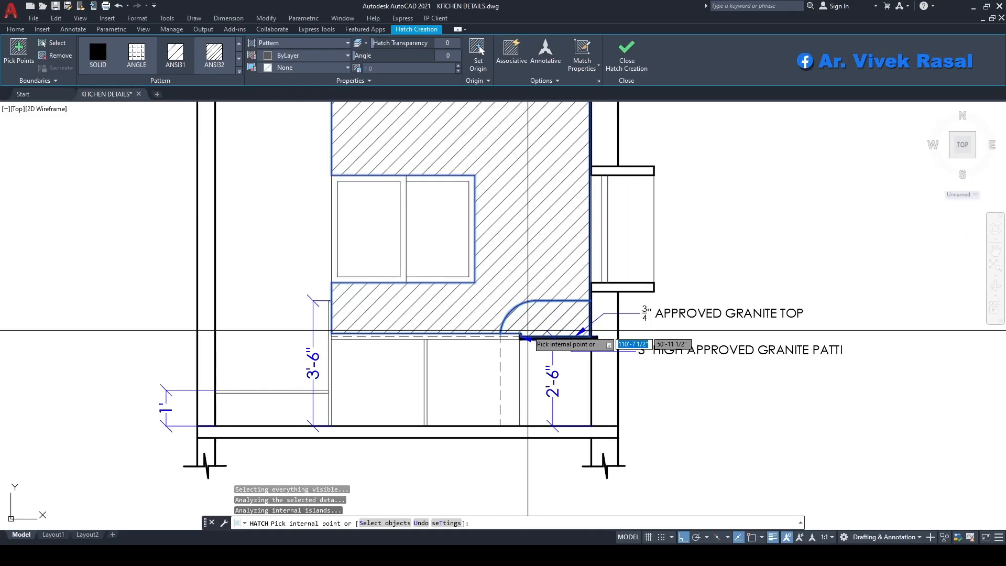
{"action": "scroll", "coordinate": [527, 329], "scroll_direction": "down", "scroll_amount": 2}
{"action": "key", "text": "Return"}
Step: Change the wall hatch's pattern to AR-B816
{"action": "left_click", "coordinate": [514, 229]}
{"action": "right_click", "coordinate": [514, 229]}
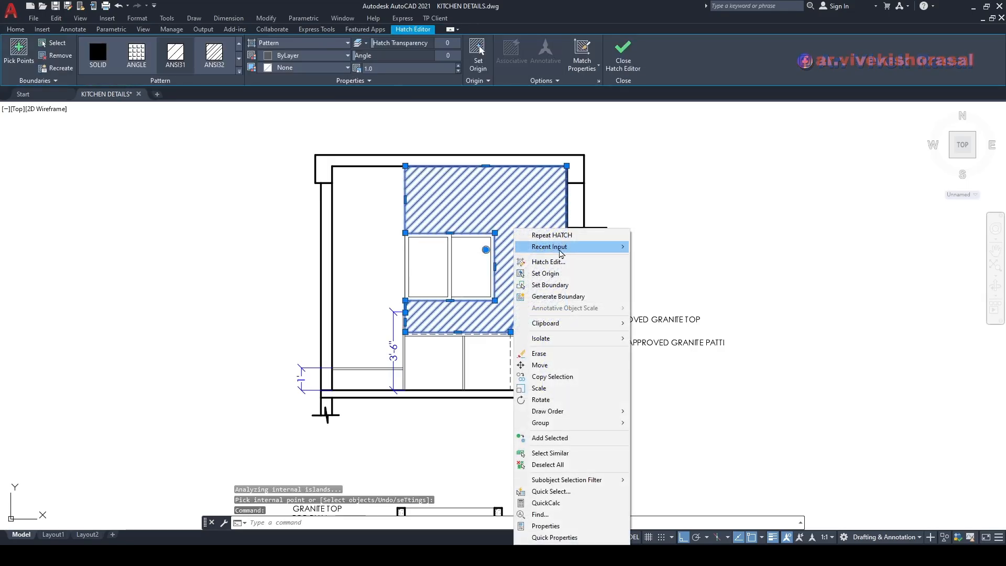
{"action": "left_click", "coordinate": [547, 262]}
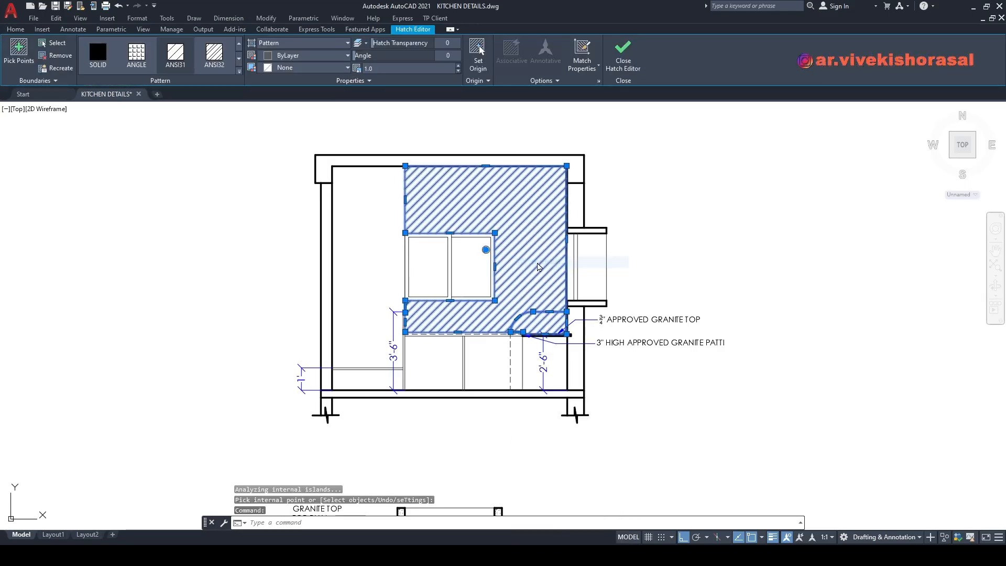
{"action": "left_click", "coordinate": [379, 182]}
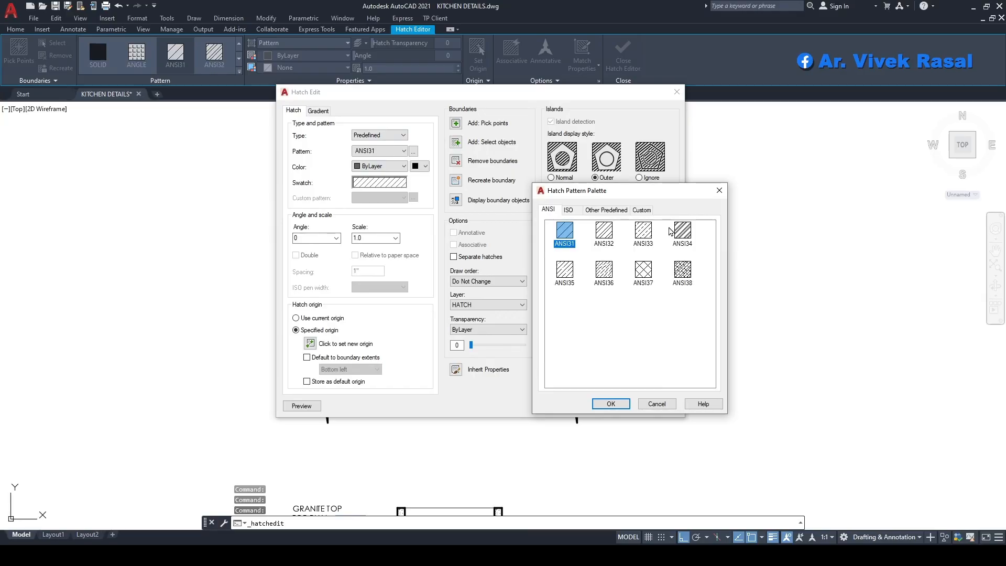
{"action": "left_click", "coordinate": [605, 209]}
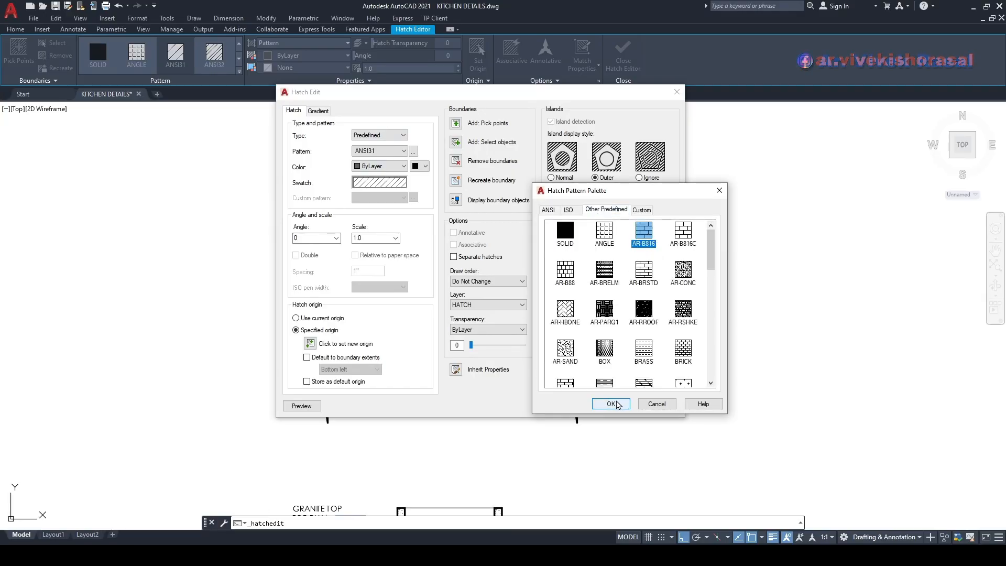
{"action": "left_click", "coordinate": [611, 403]}
{"action": "left_click", "coordinate": [552, 407]}
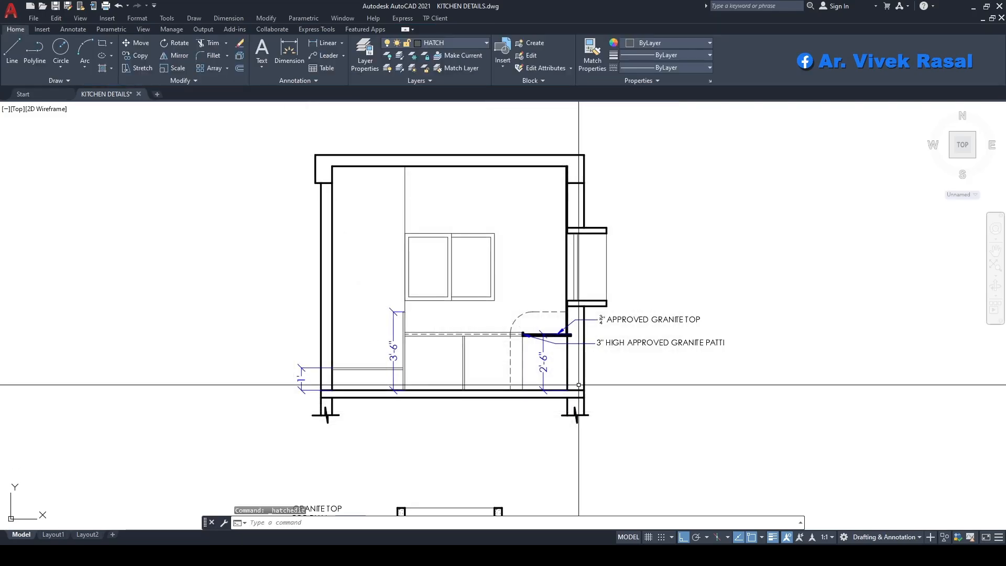
Step: Hatch the section's wall area above the counter and around the window with the AR-BRSTD pattern
{"action": "middle_click_drag", "start_coordinate": [530, 294], "coordinate": [540, 303]}
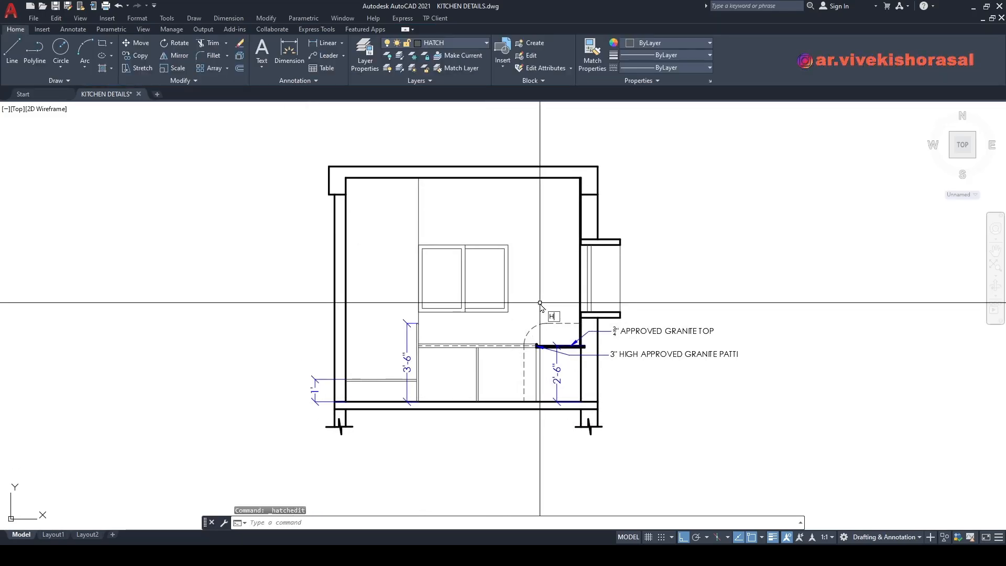
{"action": "key", "text": "Return"}
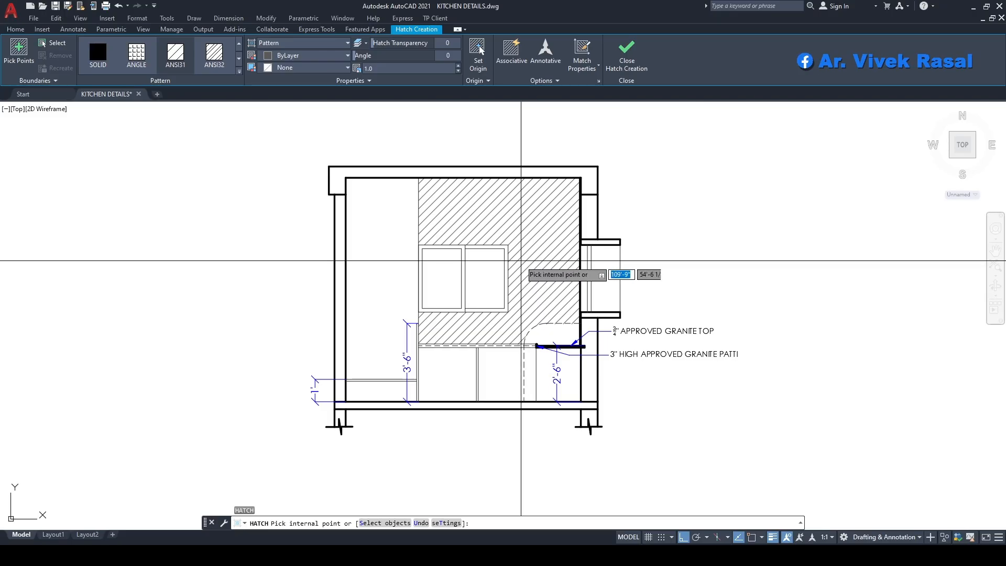
{"action": "left_click", "coordinate": [238, 75]}
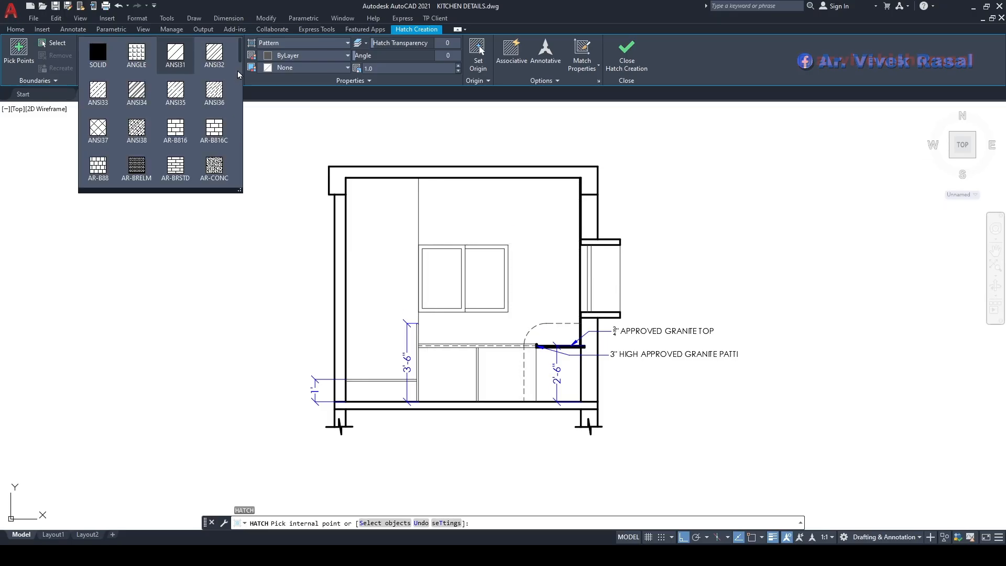
{"action": "left_click", "coordinate": [175, 164]}
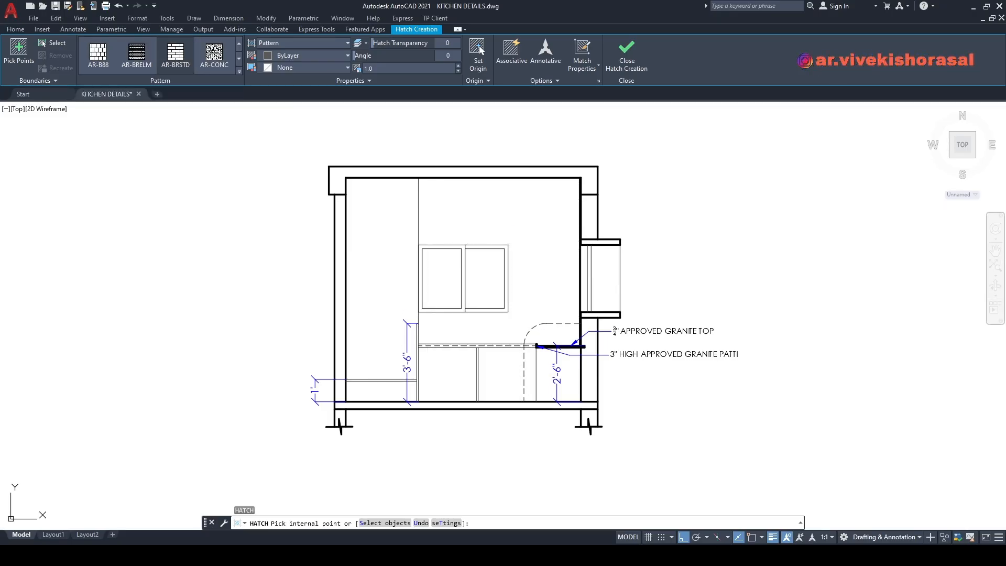
{"action": "key", "text": "Return"}
Step: Set the AR-BRSTD wall hatch's scale to .05
{"action": "left_click", "coordinate": [497, 218]}
{"action": "right_click", "coordinate": [496, 219]}
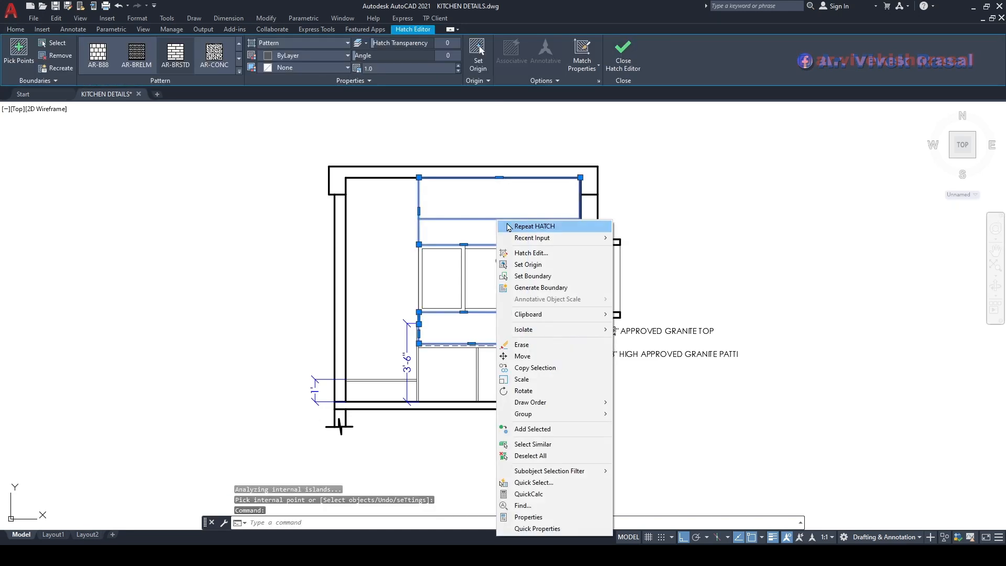
{"action": "left_click", "coordinate": [526, 252]}
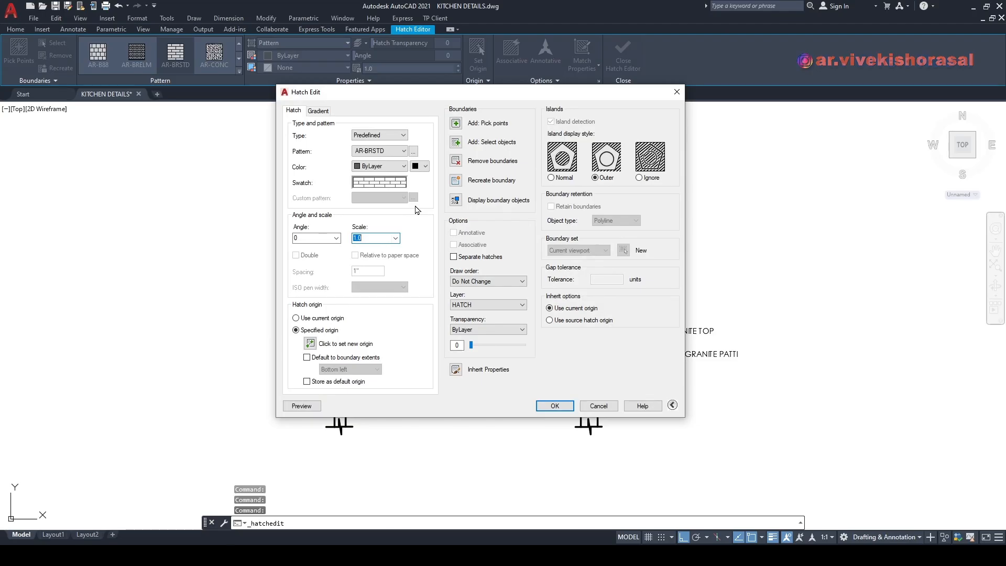
{"action": "type", "text": ".05"}
{"action": "key", "text": "Return"}
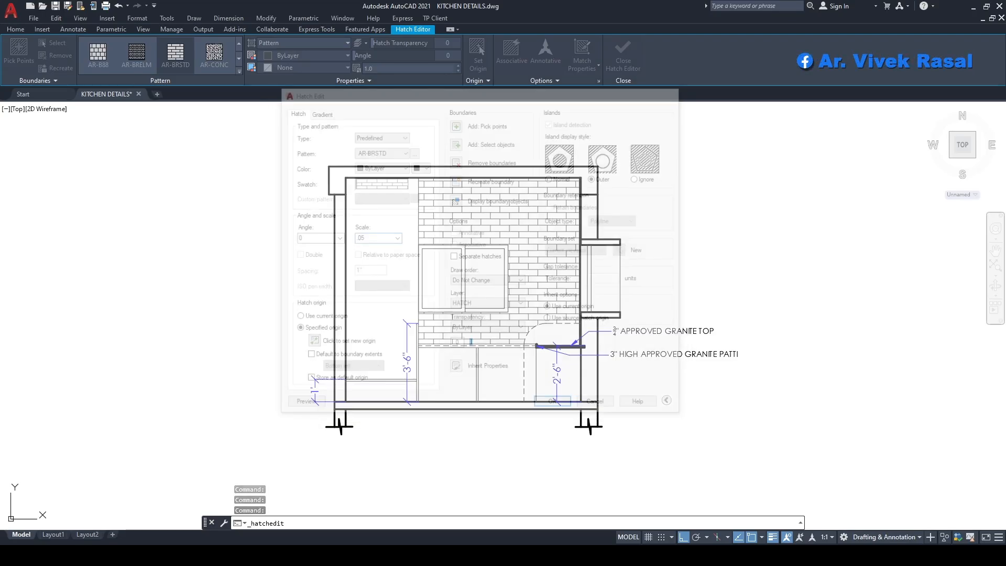
Step: Add the area between the dashed curve and the granite top to the AR-BRSTD wall hatch's boundaries
{"action": "middle_click_drag", "start_coordinate": [563, 318], "coordinate": [549, 268]}
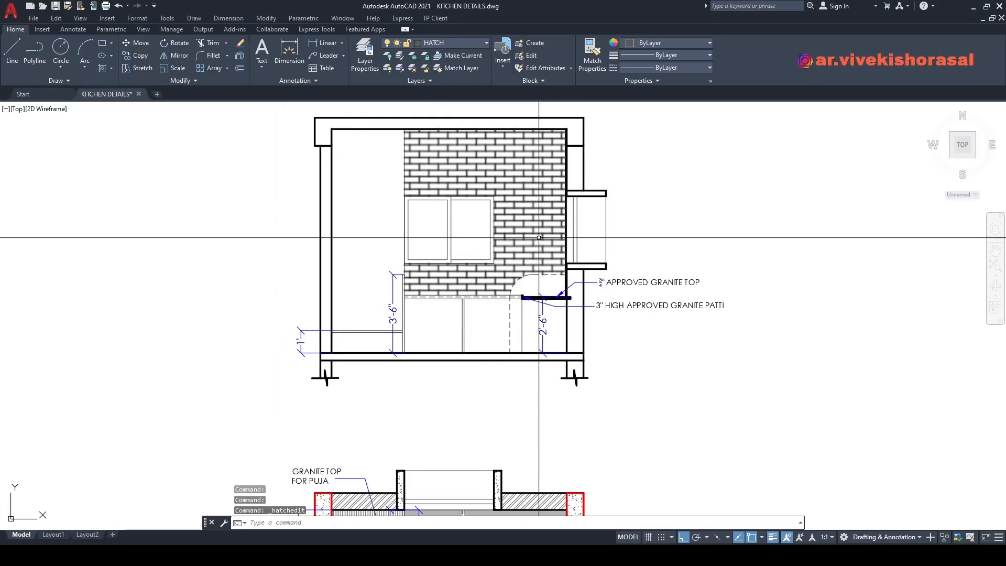
{"action": "left_click", "coordinate": [554, 251]}
{"action": "left_click", "coordinate": [528, 231]}
{"action": "right_click", "coordinate": [528, 230]}
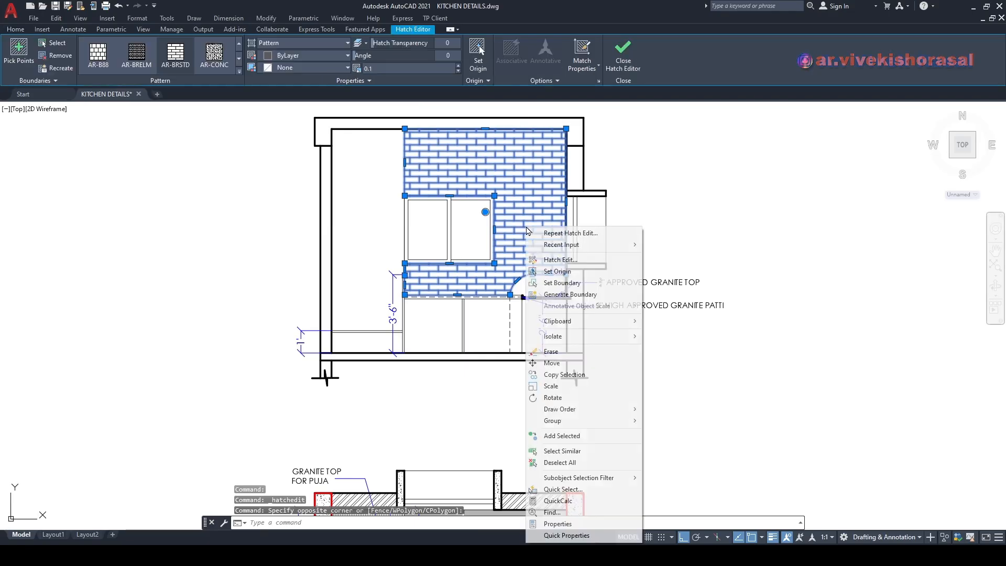
{"action": "left_click", "coordinate": [562, 260]}
{"action": "left_click", "coordinate": [473, 128]}
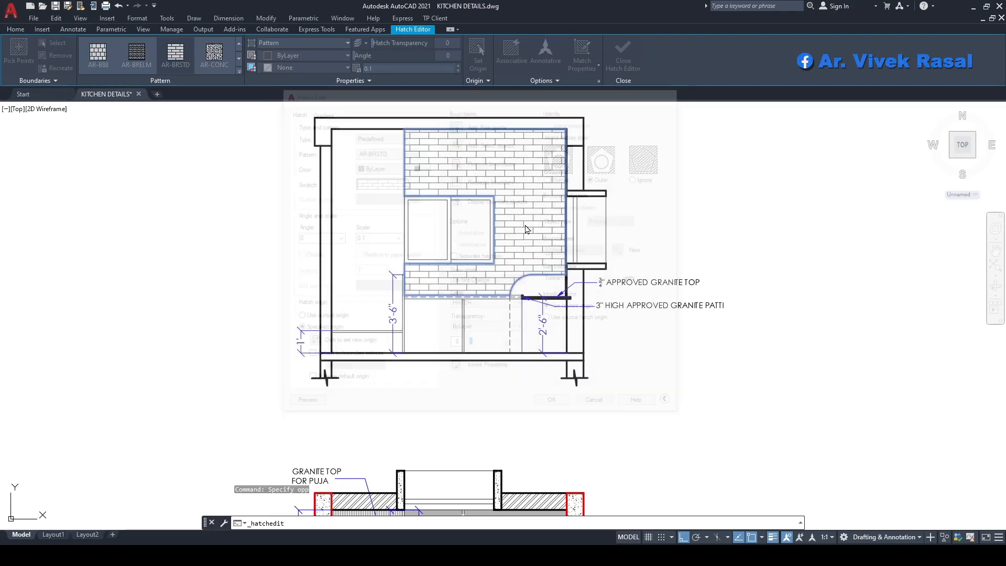
{"action": "scroll", "coordinate": [568, 287], "scroll_direction": "up", "scroll_amount": 8}
{"action": "left_click", "coordinate": [569, 287]}
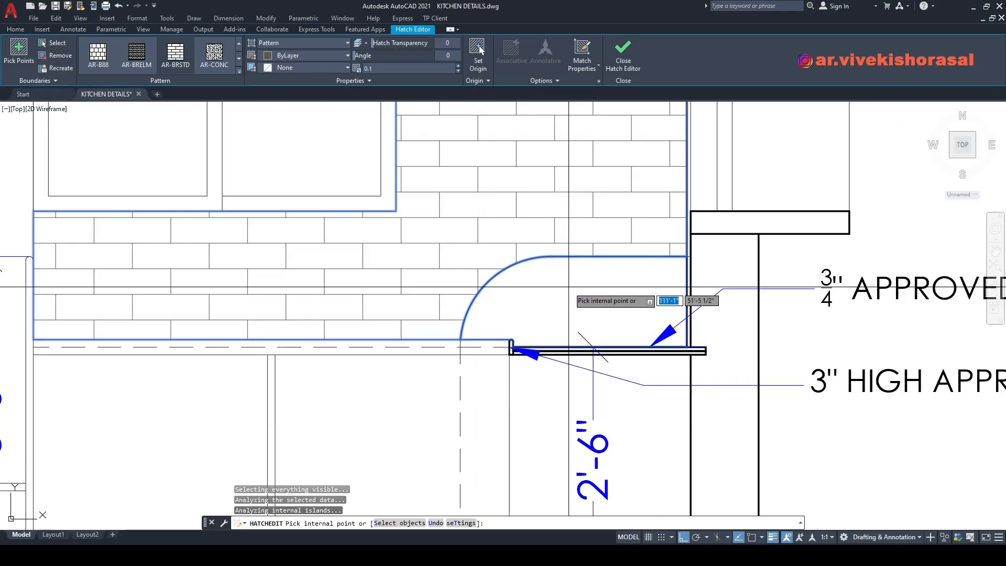
{"action": "key", "text": "Return"}
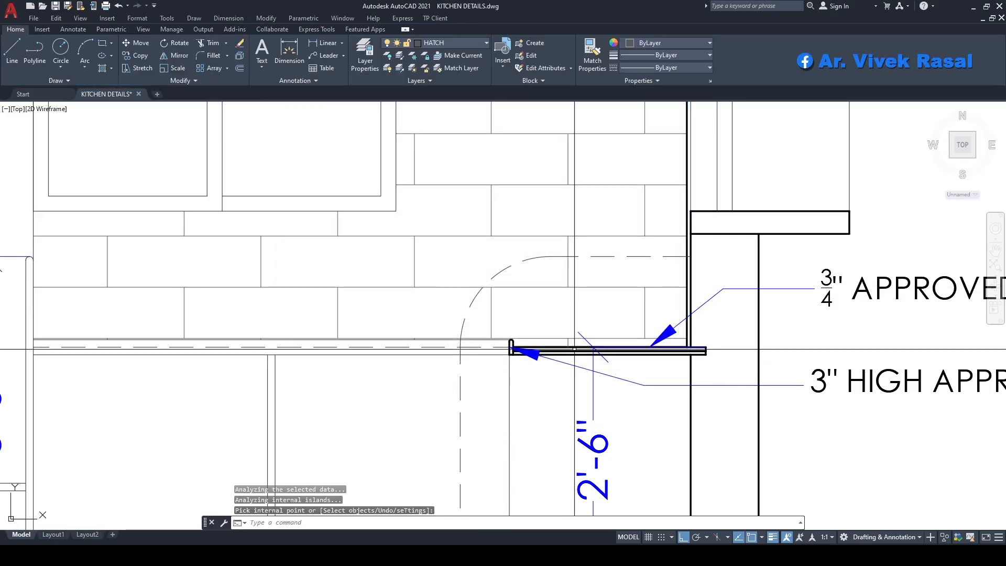
{"action": "scroll", "coordinate": [620, 349], "scroll_direction": "down", "scroll_amount": 5}
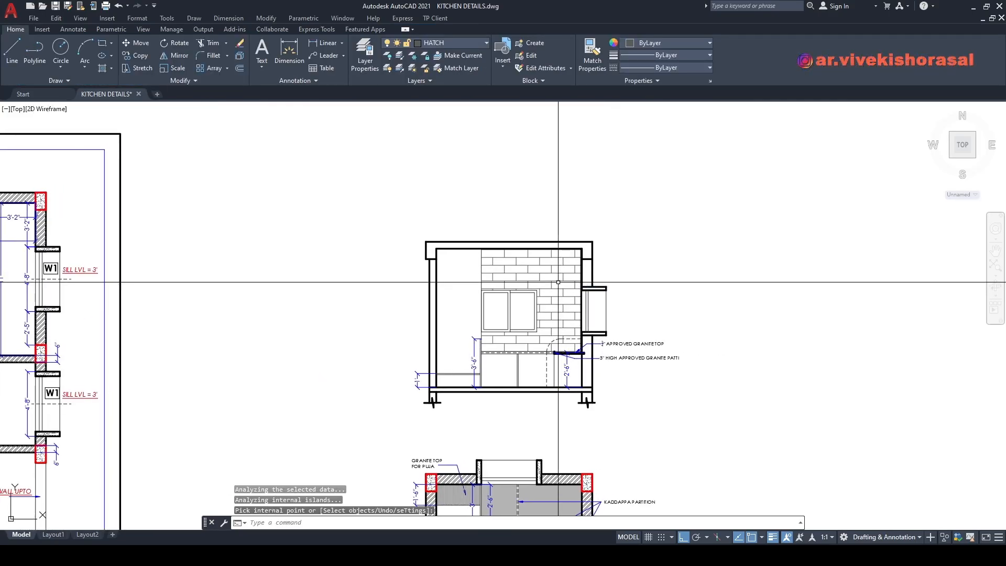
{"action": "scroll", "coordinate": [557, 283], "scroll_direction": "up", "scroll_amount": 3}
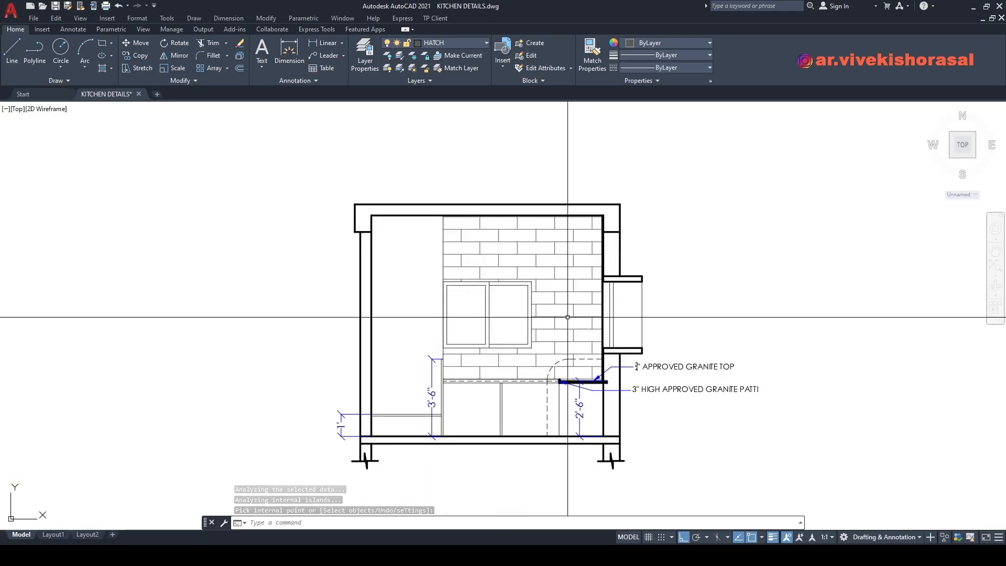
Step: Set the wall tile hatch's colour to RAL 780-4 from the RAL E1 EFFECT colour book
{"action": "key", "text": "Return"}
{"action": "left_click", "coordinate": [568, 290]}
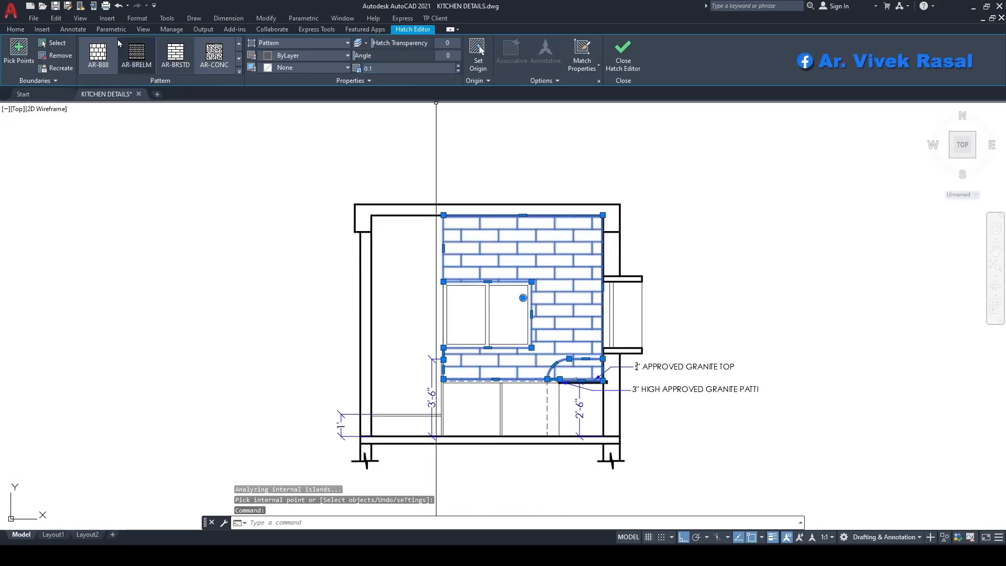
{"action": "left_click", "coordinate": [284, 56]}
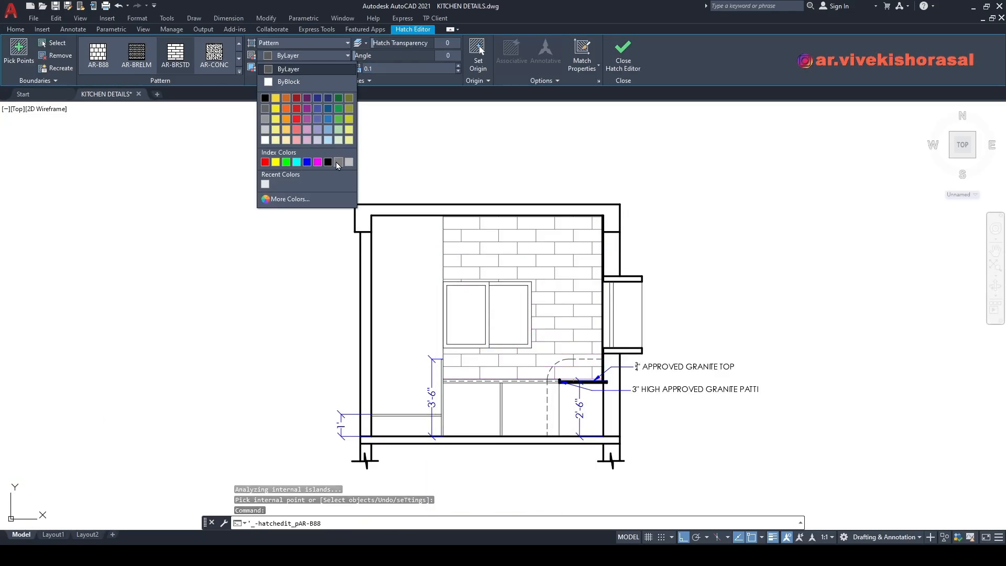
{"action": "left_click", "coordinate": [286, 200]}
{"action": "left_click", "coordinate": [535, 199]}
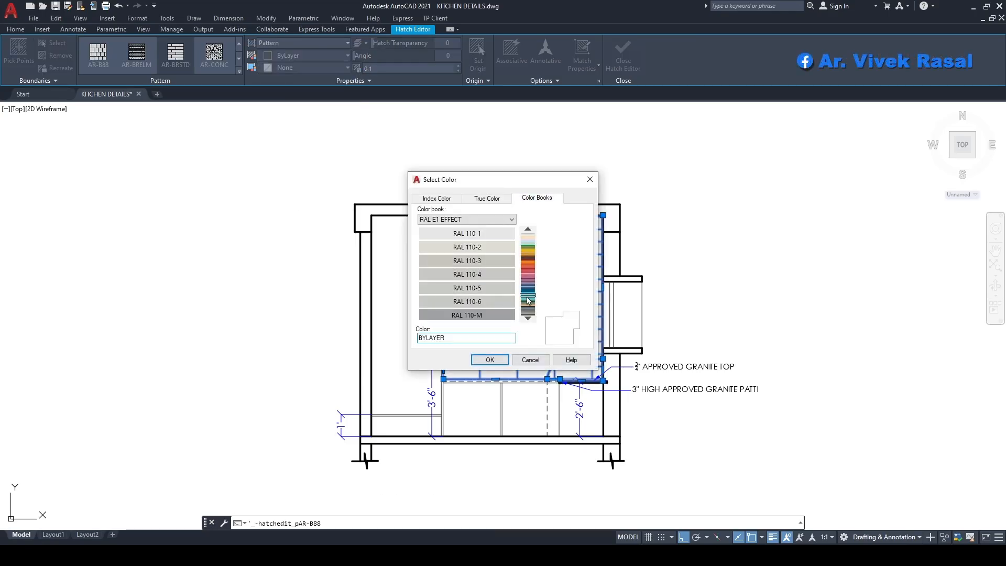
{"action": "left_click_drag", "start_coordinate": [528, 300], "coordinate": [525, 310]}
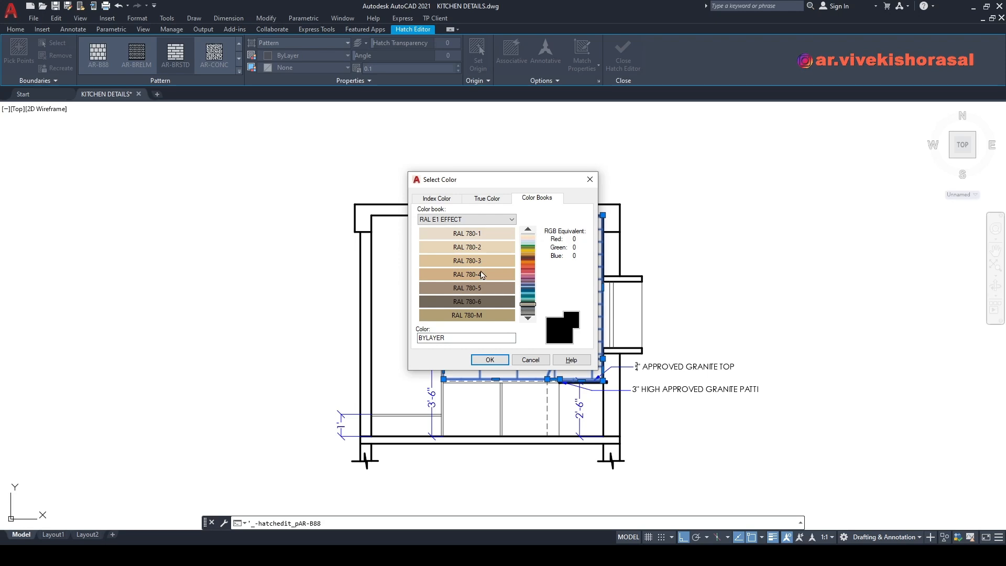
{"action": "left_click", "coordinate": [490, 360]}
{"action": "key", "text": "Escape"}
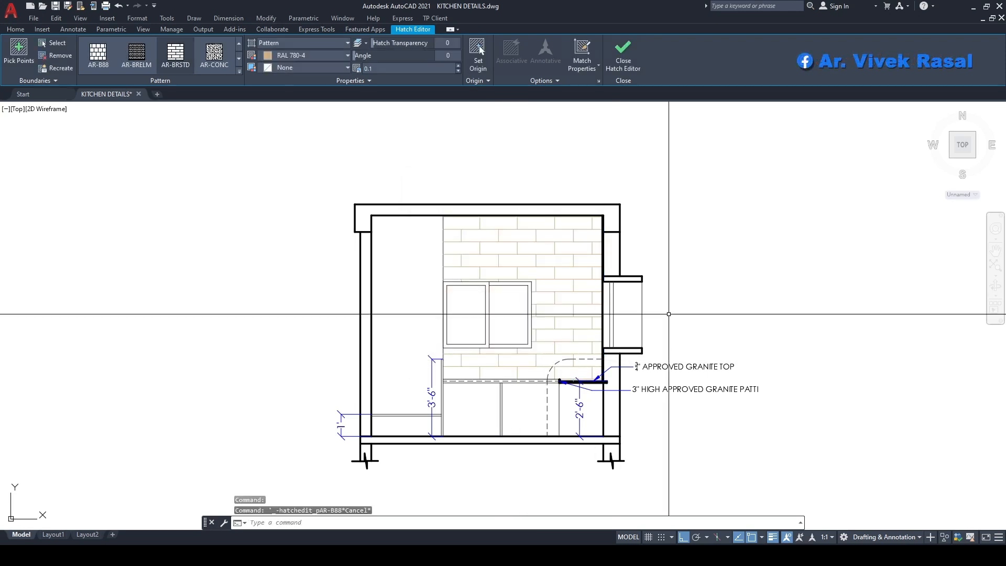
Step: Send the wall tile hatch to the back of the draw order
{"action": "scroll", "coordinate": [571, 273], "scroll_direction": "down", "scroll_amount": 4}
{"action": "left_click", "coordinate": [563, 267]}
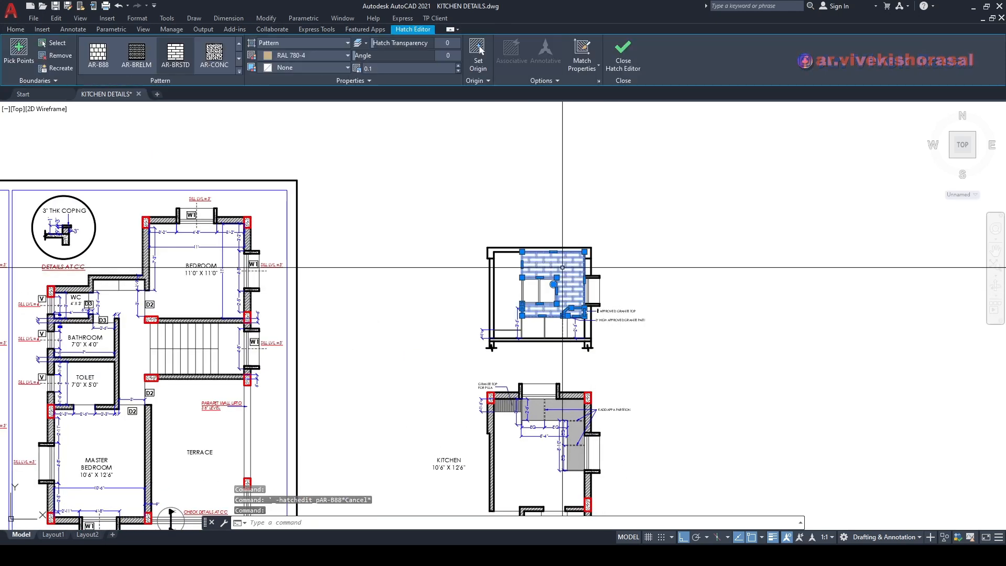
{"action": "key", "text": "Return"}
{"action": "key", "text": "Return"}
Step: Copy the granite top label to beside the wall above the window projection and change its text to APPROVED WALL TILES
{"action": "middle_click_drag", "start_coordinate": [592, 360], "coordinate": [589, 321]}
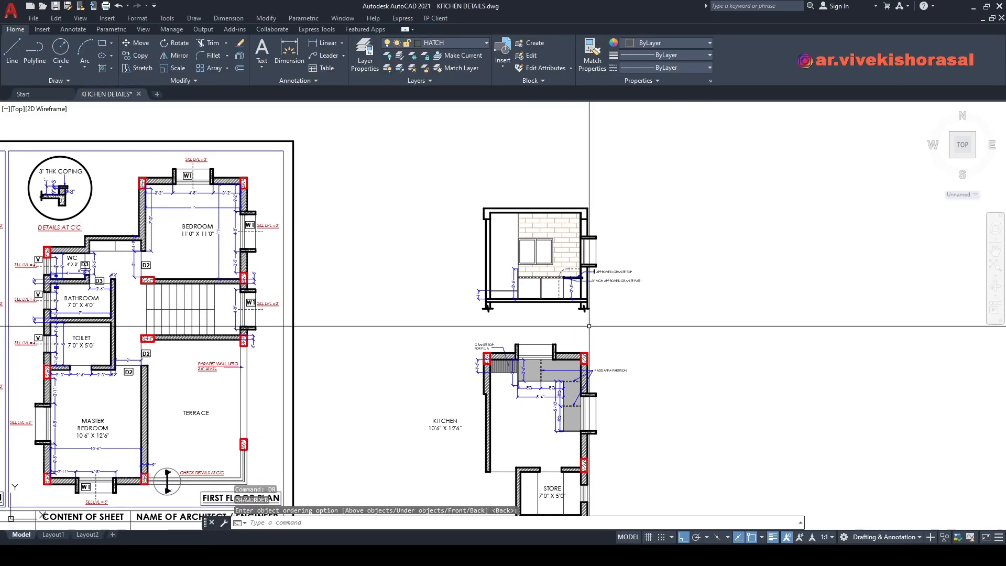
{"action": "type", "text": "CO"}
{"action": "key", "text": "Return"}
{"action": "scroll", "coordinate": [611, 262], "scroll_direction": "up", "scroll_amount": 5}
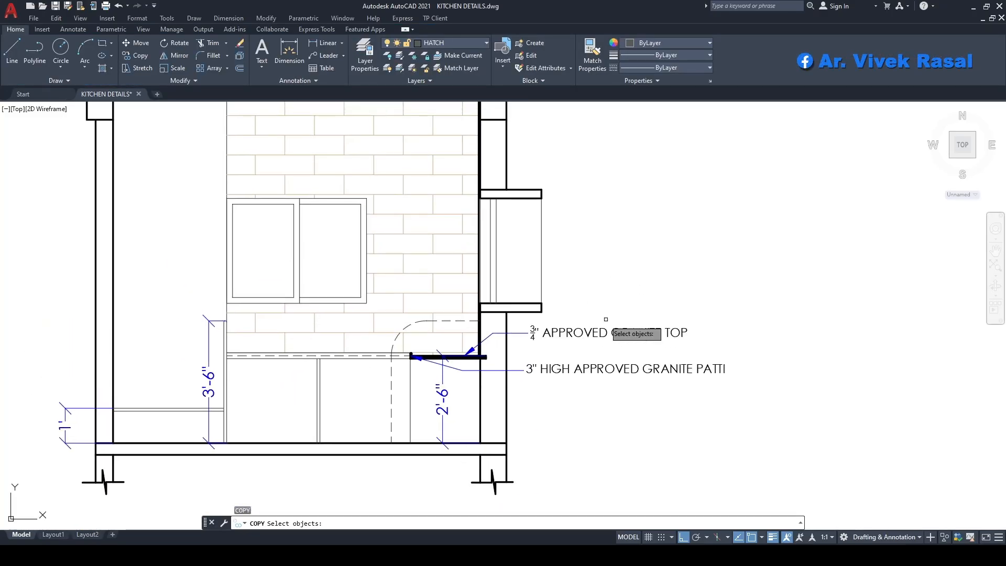
{"action": "key", "text": "Return"}
{"action": "left_click", "coordinate": [573, 332]}
{"action": "middle_click_drag", "start_coordinate": [580, 172], "coordinate": [588, 261]}
{"action": "left_click", "coordinate": [586, 238]}
{"action": "key", "text": "Escape"}
{"action": "double_click", "coordinate": [582, 239]}
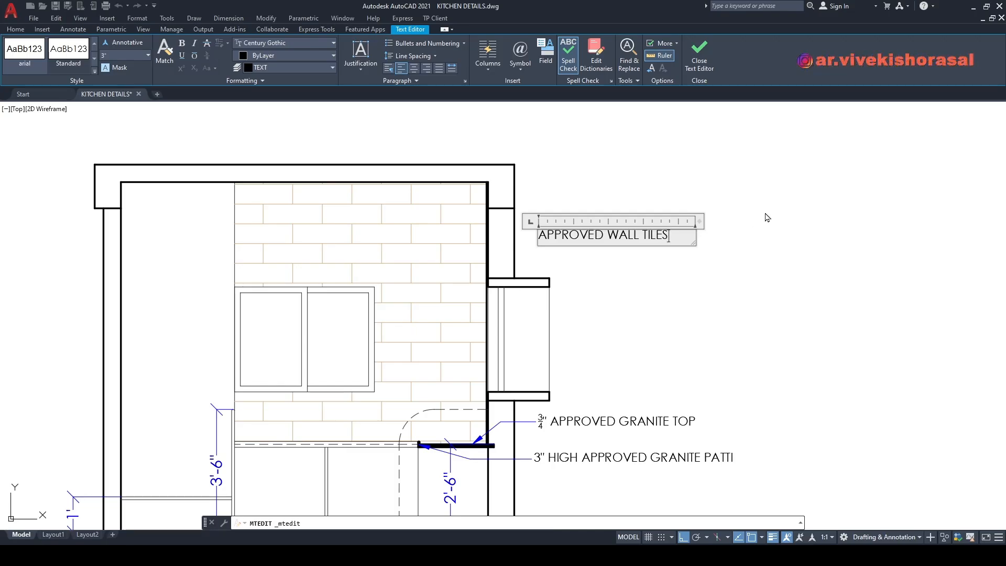
{"action": "left_click", "coordinate": [705, 272]}
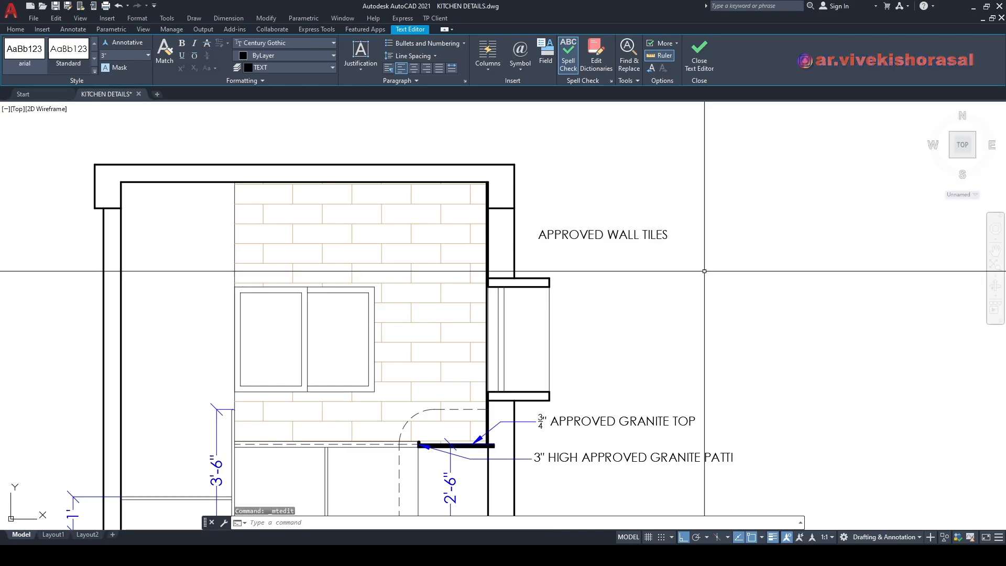
Step: Make DIM the current layer and draw a horizontal leader from the wall finish line towards the APPROVED WALL TILES label
{"action": "middle_click_drag", "start_coordinate": [612, 302], "coordinate": [670, 261]}
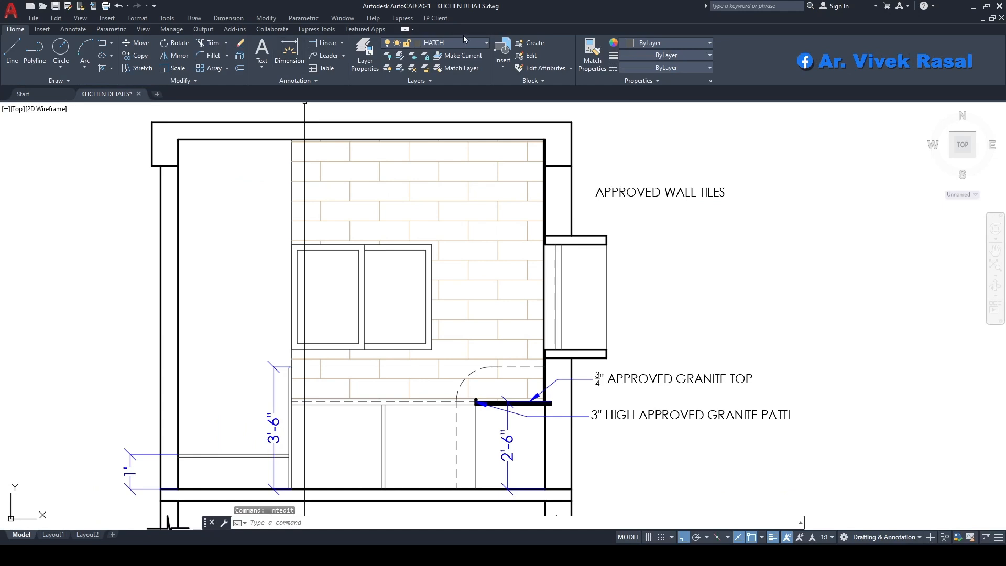
{"action": "left_click", "coordinate": [432, 42]}
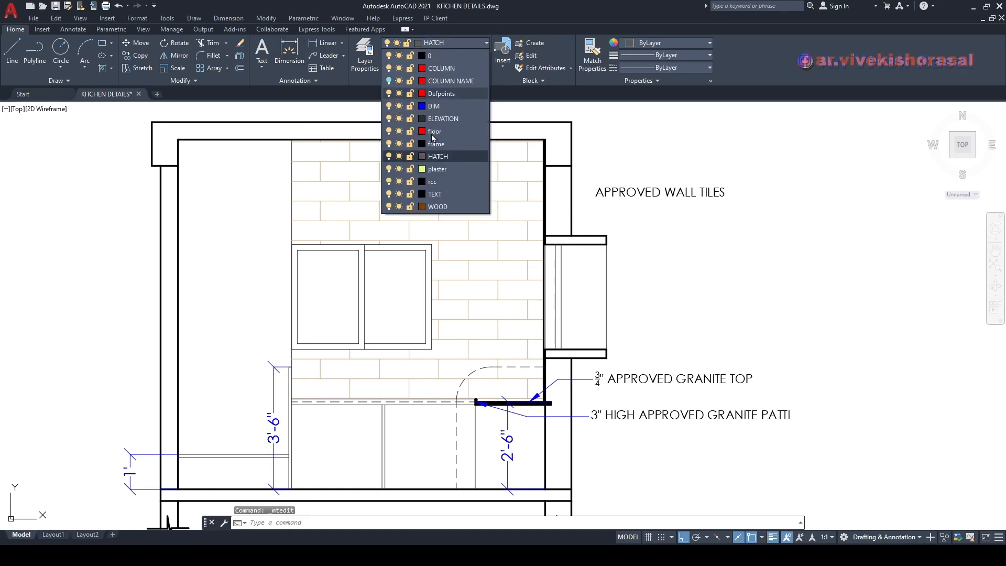
{"action": "left_click", "coordinate": [440, 107]}
{"action": "type", "text": "qleader"}
{"action": "key", "text": "Return"}
{"action": "scroll", "coordinate": [545, 178], "scroll_direction": "up", "scroll_amount": 8}
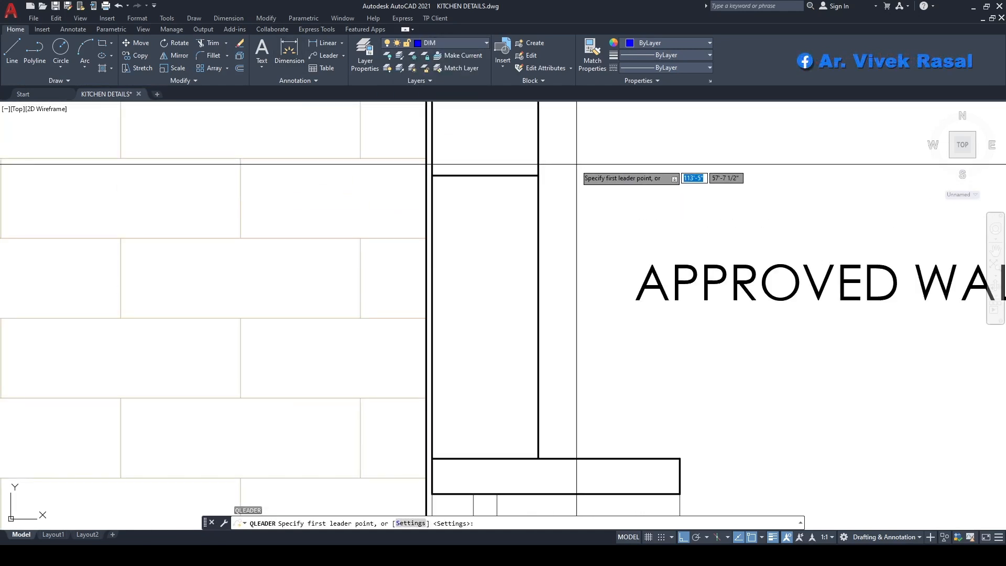
{"action": "scroll", "coordinate": [462, 317], "scroll_direction": "up", "scroll_amount": 4}
{"action": "left_click", "coordinate": [356, 190]}
{"action": "scroll", "coordinate": [357, 190], "scroll_direction": "down", "scroll_amount": 4}
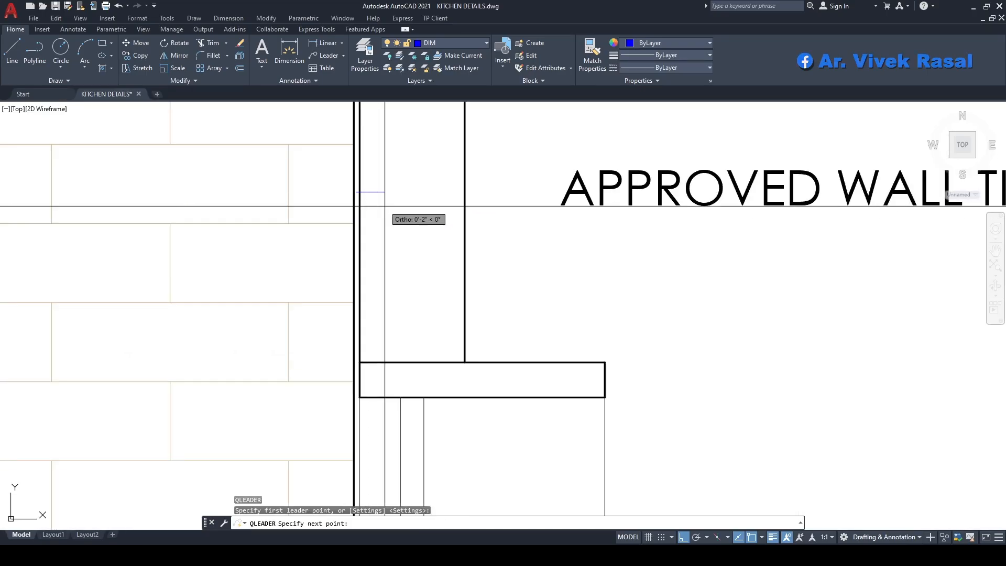
{"action": "left_click", "coordinate": [555, 243]}
{"action": "key", "text": "Escape"}
Step: Move the APPROVED WALL TILES label into line with the end of its leader
{"action": "mouse_move", "coordinate": [608, 216]}
{"action": "middle_mouse_down"}
{"action": "mouse_move", "coordinate": [574, 215]}
{"action": "mouse_move", "coordinate": [612, 236]}
{"action": "middle_mouse_up"}
{"action": "key", "text": "m"}
{"action": "key", "text": "Return"}
{"action": "left_click", "coordinate": [611, 215]}
{"action": "left_click", "coordinate": [595, 154]}
{"action": "key", "text": "Return"}
{"action": "left_click", "coordinate": [649, 208]}
{"action": "left_click", "coordinate": [650, 210]}
{"action": "scroll", "coordinate": [618, 211], "scroll_direction": "down", "scroll_amount": 4}
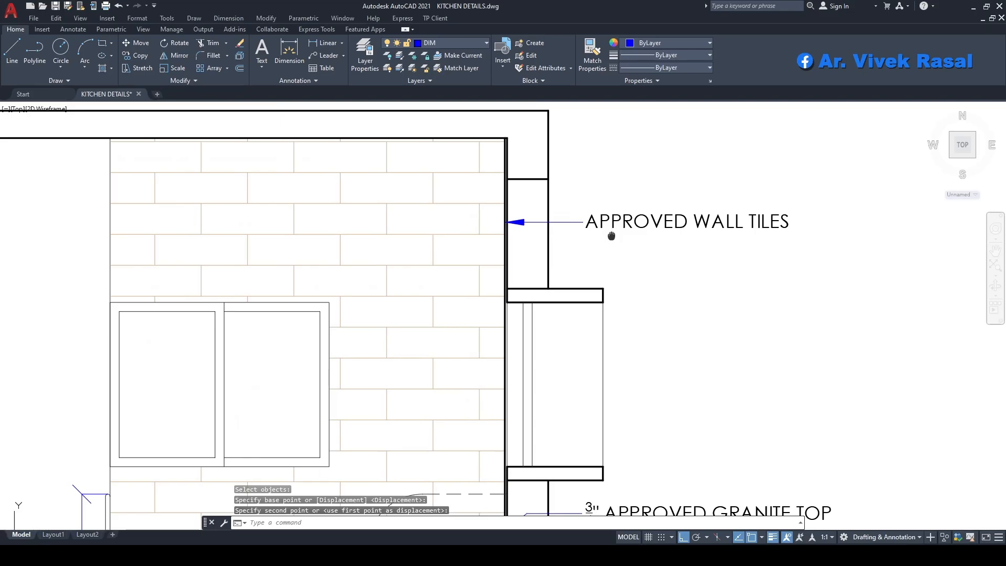
Step: Add a second leader from the tile-hatched wall area to the APPROVED WALL TILES label, without new text
{"action": "type", "text": "le"}
{"action": "key", "text": "Return"}
{"action": "scroll", "coordinate": [482, 269], "scroll_direction": "up", "scroll_amount": 2}
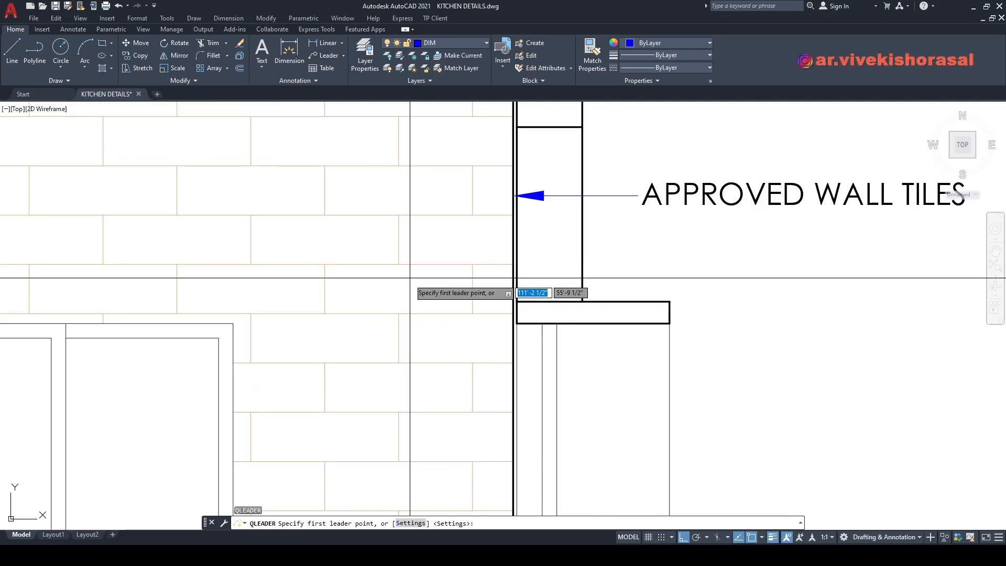
{"action": "left_click", "coordinate": [407, 278]}
{"action": "key", "text": "Return"}
{"action": "scroll", "coordinate": [591, 231], "scroll_direction": "down", "scroll_amount": 6}
{"action": "key", "text": "Escape"}
{"action": "key", "text": "Escape"}
{"action": "key", "text": "Escape"}
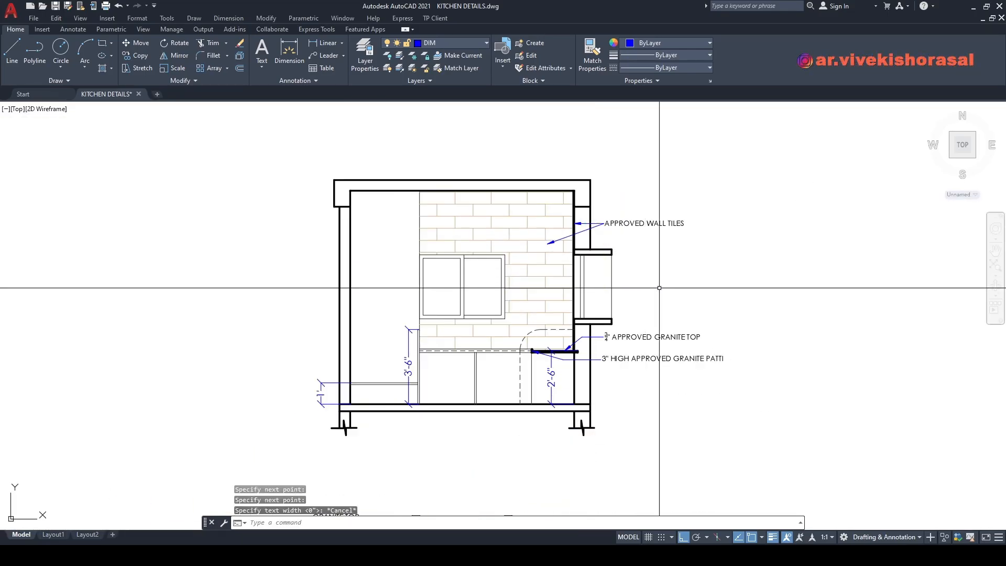
Step: Make HATCH the current layer and hatch the section's roof slab and its end beams
{"action": "middle_click_drag", "start_coordinate": [687, 312], "coordinate": [671, 258]}
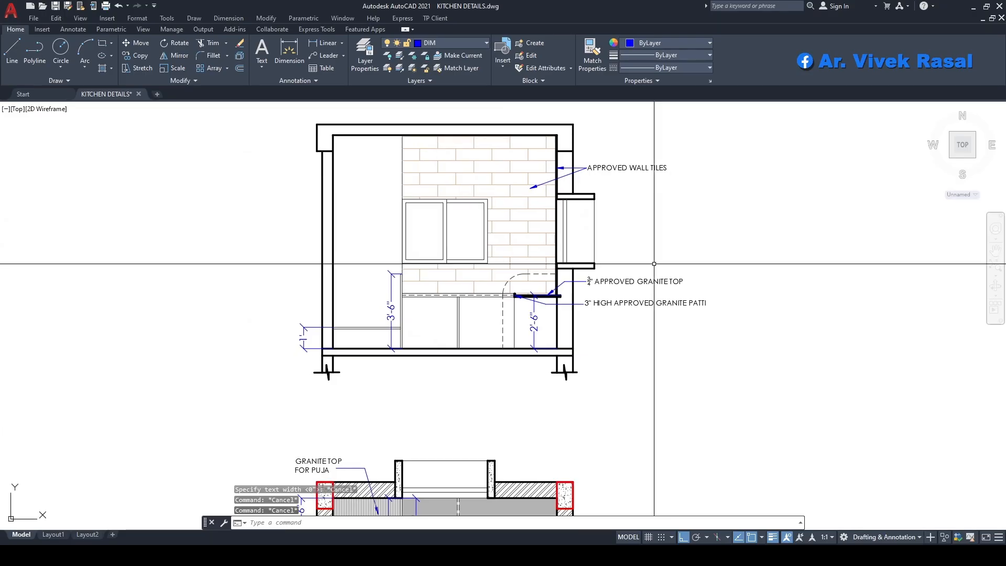
{"action": "left_click", "coordinate": [432, 45]}
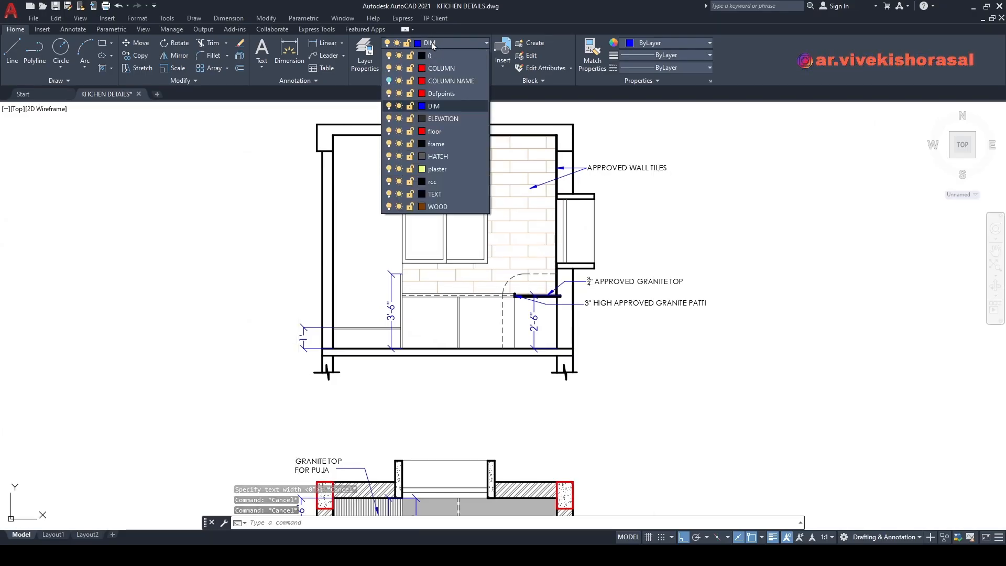
{"action": "left_click", "coordinate": [447, 158]}
{"action": "middle_click_drag", "start_coordinate": [475, 162], "coordinate": [523, 207]}
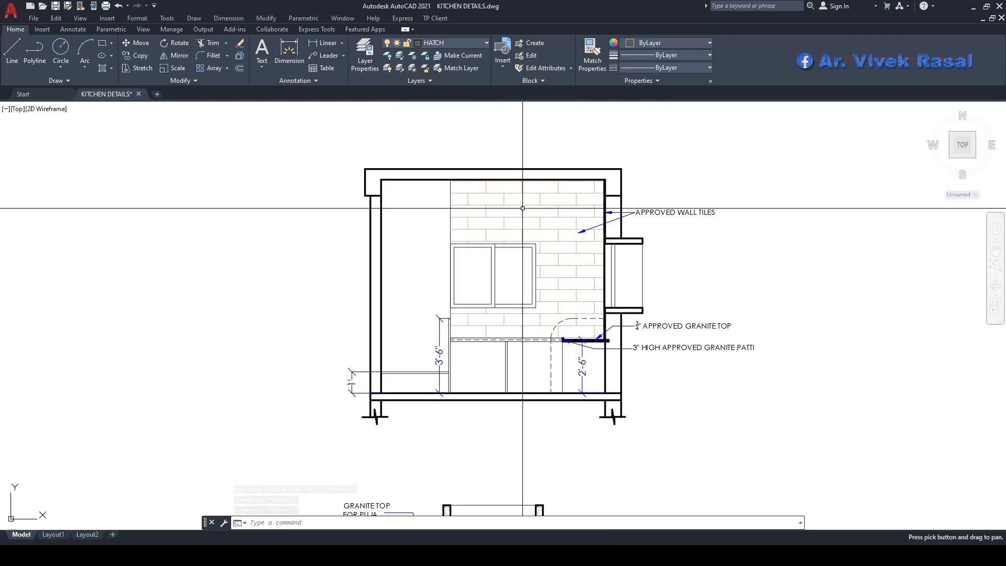
{"action": "left_click", "coordinate": [505, 173]}
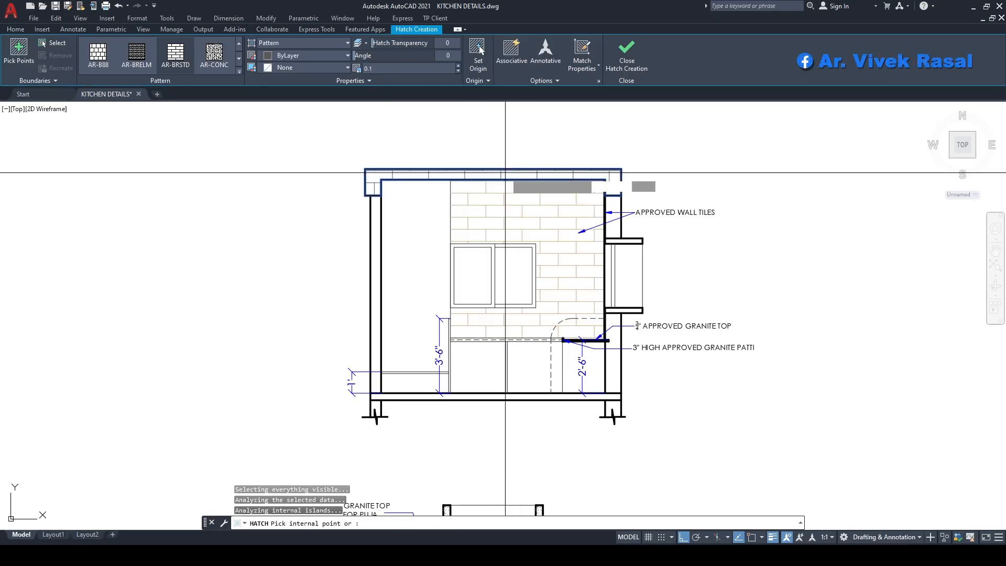
{"action": "key", "text": "Return"}
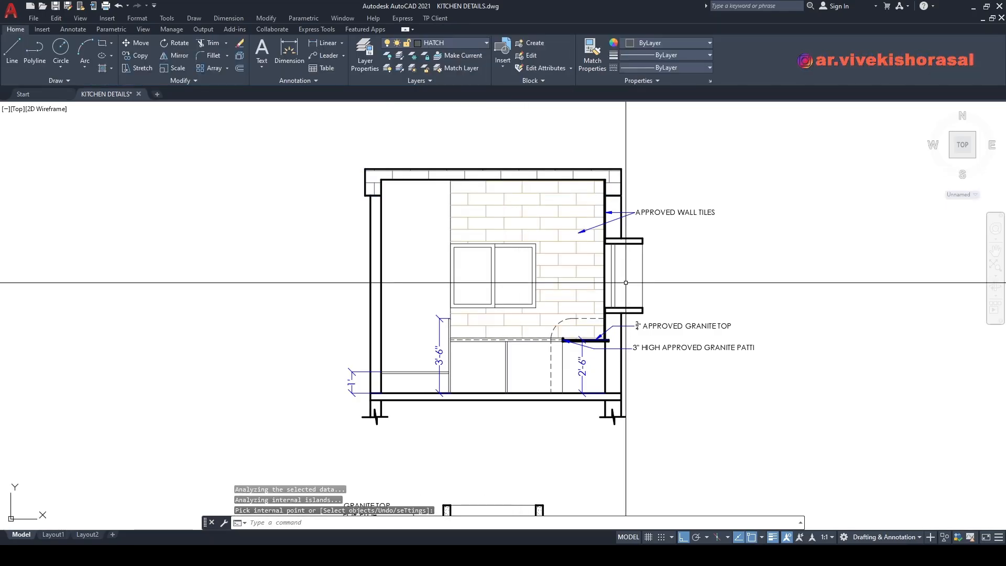
Step: Hatch the section's window-side wall above and below the window opening, and the opposite outer wall
{"action": "scroll", "coordinate": [621, 252], "scroll_direction": "up", "scroll_amount": 2}
{"action": "key", "text": "Return"}
{"action": "left_click", "coordinate": [612, 176]}
{"action": "middle_click_drag", "start_coordinate": [616, 309], "coordinate": [618, 189]}
{"action": "left_click", "coordinate": [613, 285]}
{"action": "middle_click_drag", "start_coordinate": [366, 263], "coordinate": [569, 285]}
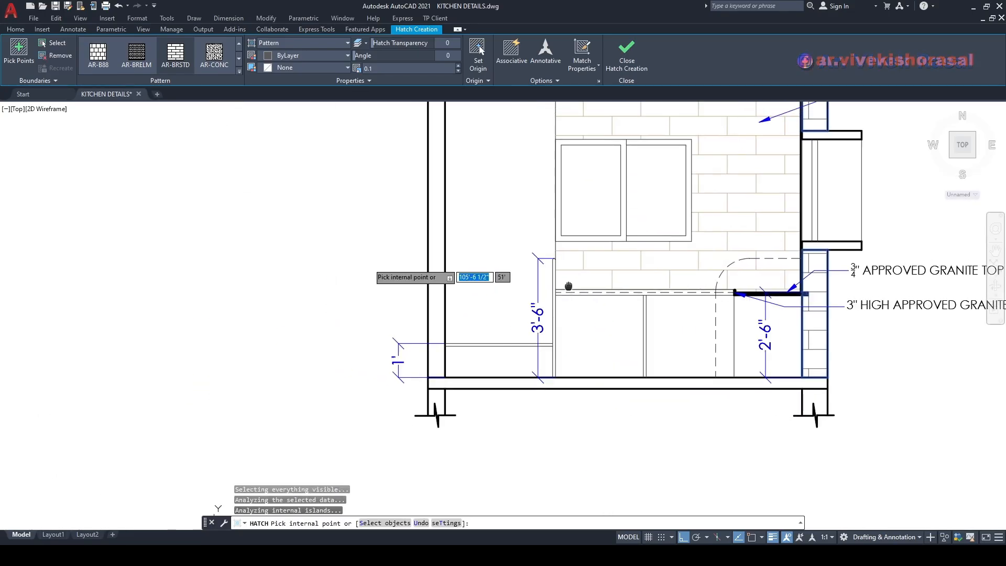
{"action": "middle_click_drag", "start_coordinate": [447, 198], "coordinate": [456, 298]}
{"action": "left_click", "coordinate": [449, 235]}
{"action": "key", "text": "Return"}
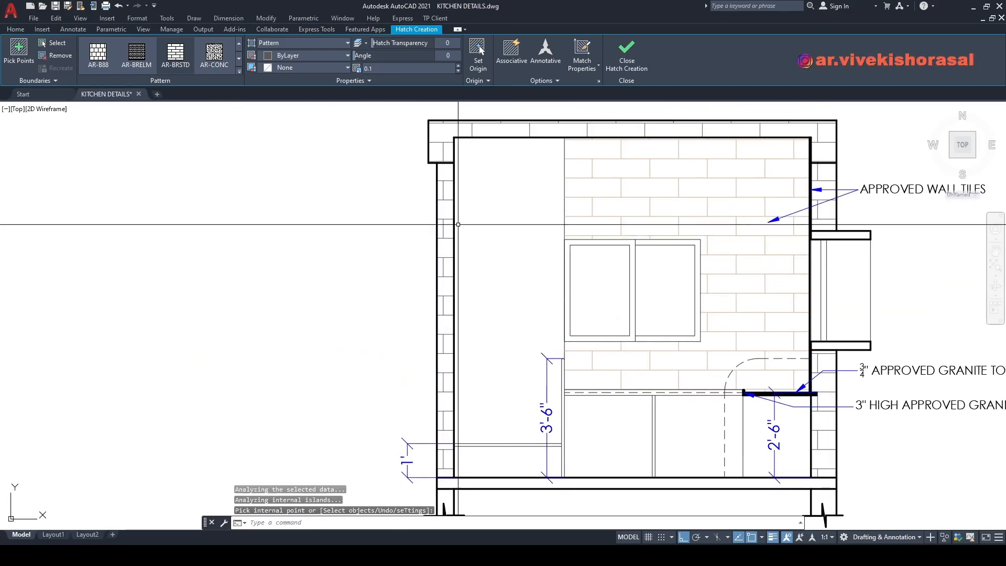
Step: Hatch the section's floor slab as a separate hatch
{"action": "scroll", "coordinate": [490, 219], "scroll_direction": "down", "scroll_amount": 2}
{"action": "scroll", "coordinate": [546, 401], "scroll_direction": "up", "scroll_amount": 4}
{"action": "key", "text": "Return"}
{"action": "left_click", "coordinate": [588, 341]}
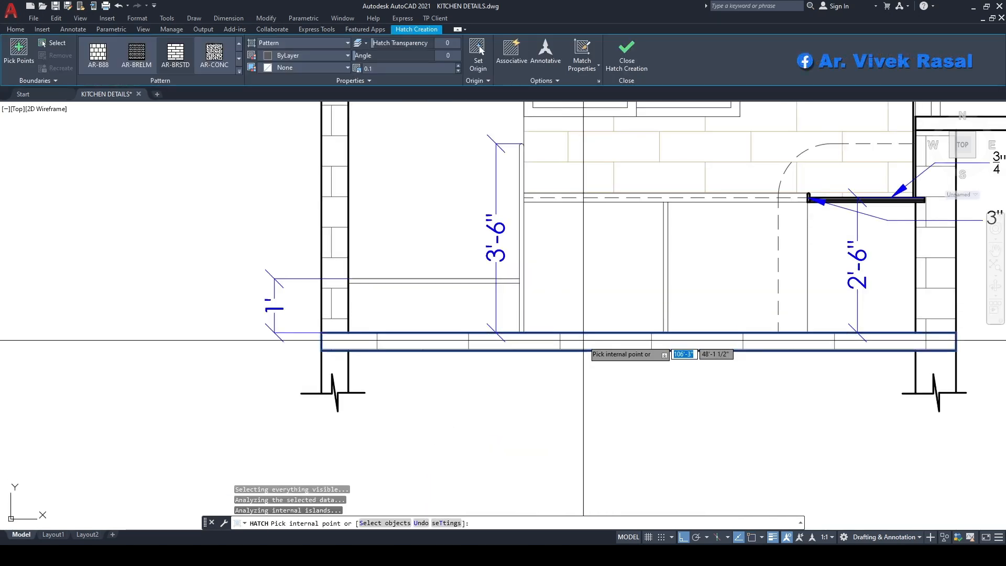
{"action": "key", "text": "Return"}
Step: Match the section's wall hatch to the diagonal wall hatch beside the terrace in the first floor plan
{"action": "type", "text": "ma"}
{"action": "key", "text": "Return"}
{"action": "scroll", "coordinate": [637, 358], "scroll_direction": "down", "scroll_amount": 6}
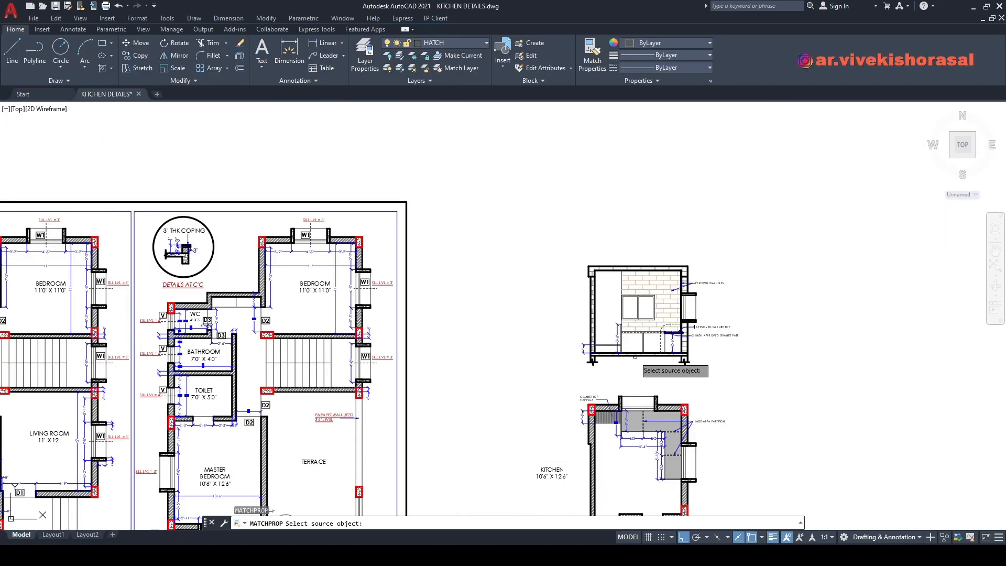
{"action": "middle_click_drag", "start_coordinate": [458, 321], "coordinate": [658, 265]}
{"action": "scroll", "coordinate": [495, 369], "scroll_direction": "up", "scroll_amount": 4}
{"action": "left_click", "coordinate": [464, 373]}
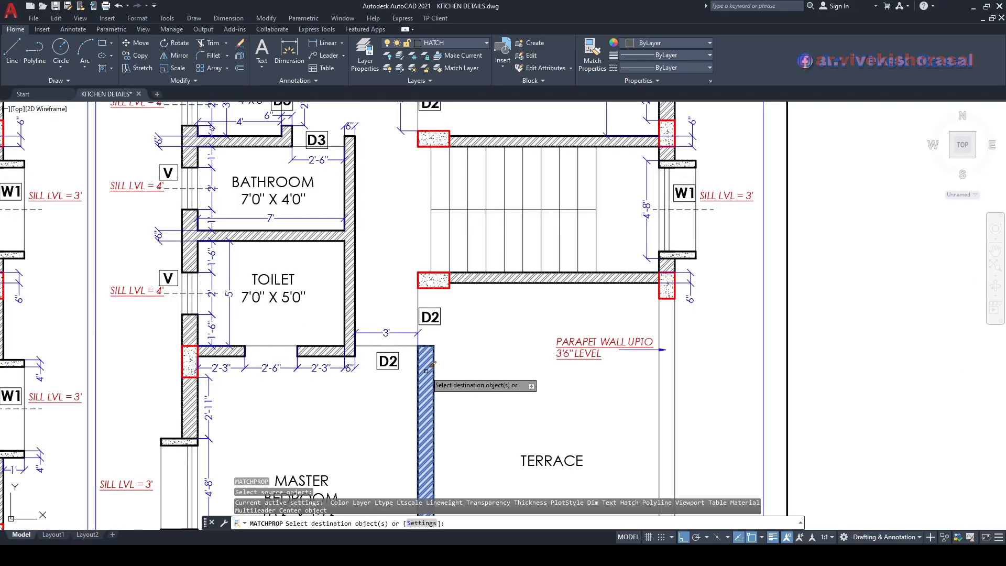
{"action": "scroll", "coordinate": [464, 373], "scroll_direction": "down", "scroll_amount": 5}
{"action": "scroll", "coordinate": [640, 295], "scroll_direction": "up", "scroll_amount": 2}
{"action": "scroll", "coordinate": [638, 308], "scroll_direction": "up", "scroll_amount": 8}
{"action": "left_click", "coordinate": [604, 299]}
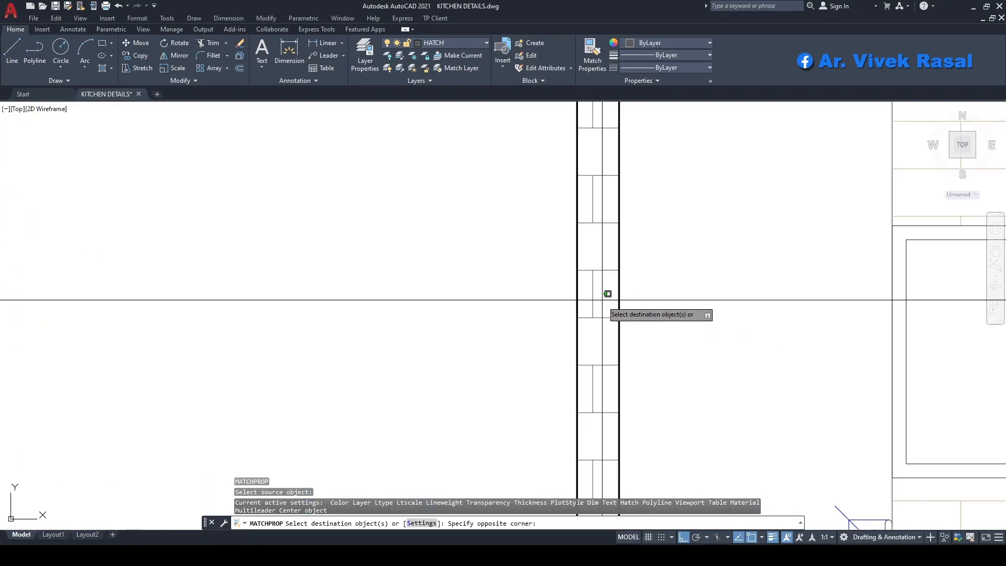
{"action": "left_click", "coordinate": [604, 266]}
{"action": "scroll", "coordinate": [607, 260], "scroll_direction": "down", "scroll_amount": 8}
{"action": "scroll", "coordinate": [719, 263], "scroll_direction": "up", "scroll_amount": 5}
{"action": "key", "text": "Return"}
Step: Try to match the section's roof slab hatch to the concrete-filled column by the staircase in the first floor plan
{"action": "scroll", "coordinate": [577, 283], "scroll_direction": "down", "scroll_amount": 6}
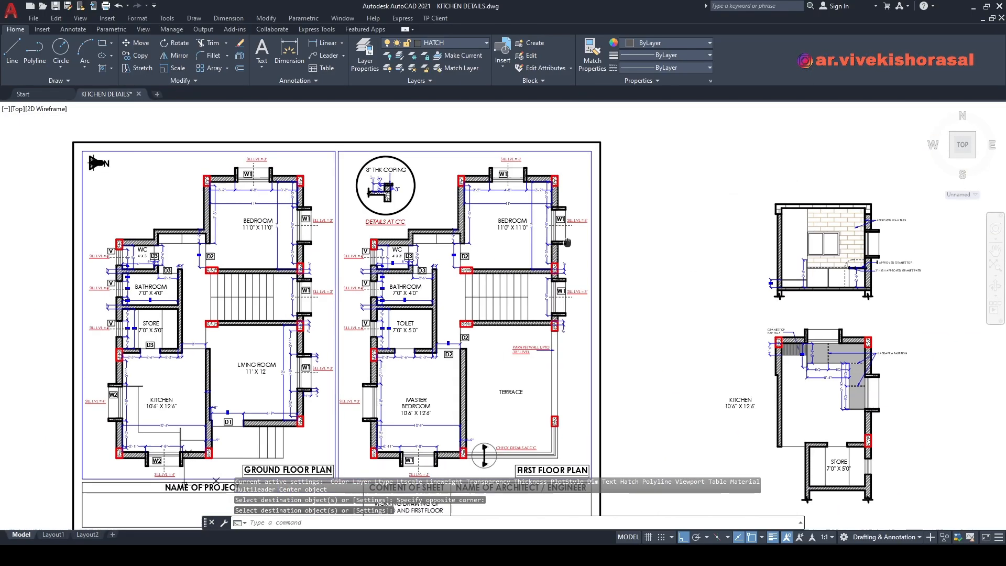
{"action": "scroll", "coordinate": [538, 293], "scroll_direction": "up", "scroll_amount": 1}
{"action": "scroll", "coordinate": [510, 277], "scroll_direction": "up", "scroll_amount": 12}
{"action": "key", "text": "Return"}
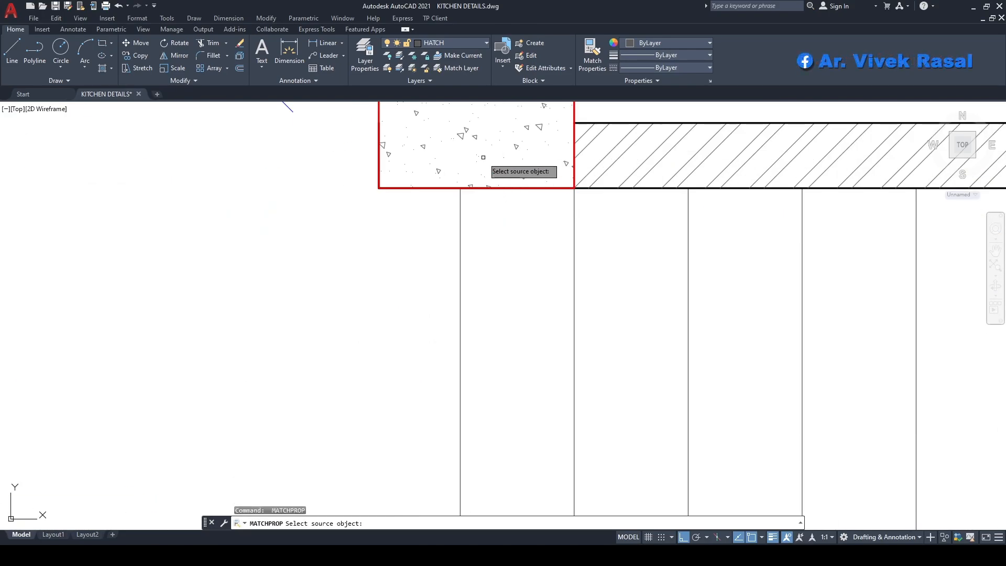
{"action": "left_click", "coordinate": [462, 136]}
{"action": "scroll", "coordinate": [462, 136], "scroll_direction": "down", "scroll_amount": 10}
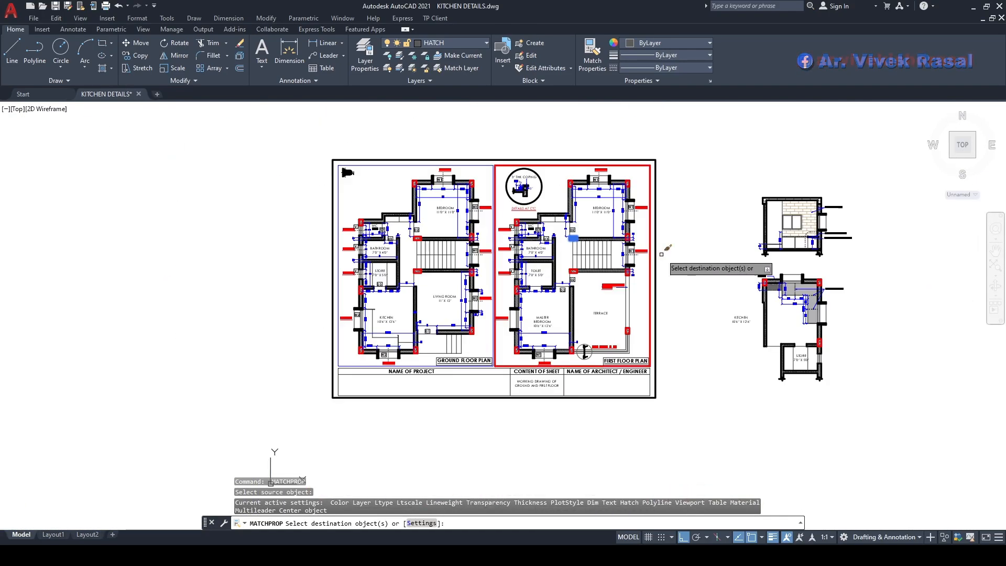
{"action": "scroll", "coordinate": [821, 205], "scroll_direction": "up", "scroll_amount": 6}
{"action": "scroll", "coordinate": [819, 216], "scroll_direction": "up", "scroll_amount": 8}
{"action": "left_click", "coordinate": [786, 224]}
{"action": "left_click", "coordinate": [768, 187]}
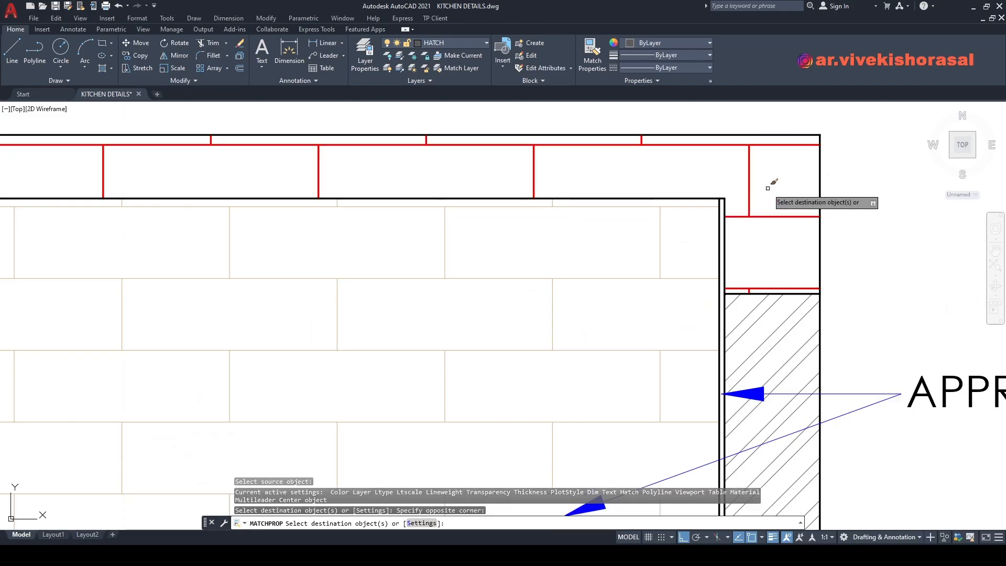
{"action": "scroll", "coordinate": [769, 197], "scroll_direction": "down", "scroll_amount": 12}
{"action": "key", "text": "Return"}
{"action": "scroll", "coordinate": [375, 253], "scroll_direction": "up", "scroll_amount": 10}
{"action": "scroll", "coordinate": [449, 250], "scroll_direction": "down", "scroll_amount": 8}
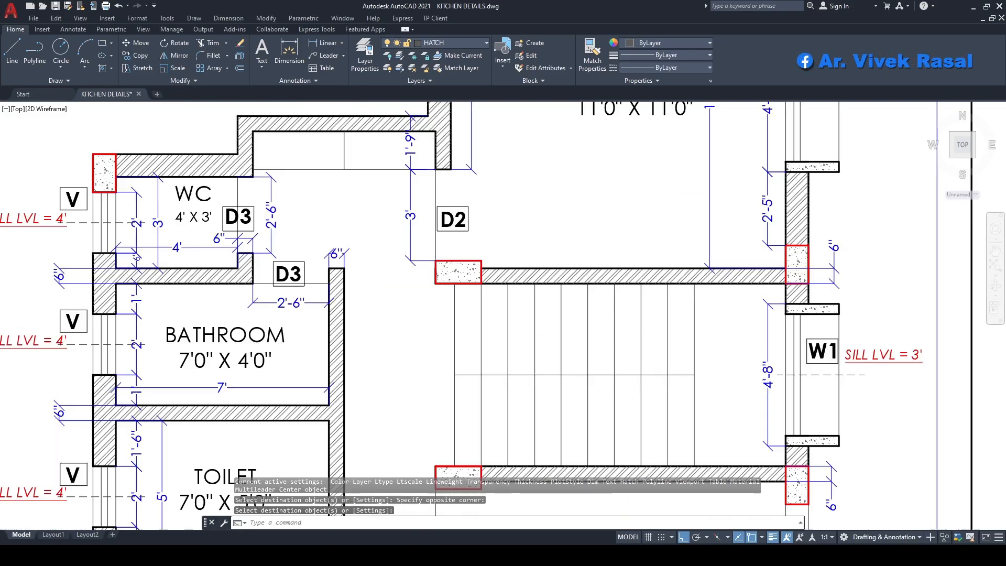
{"action": "key", "text": "Escape"}
{"action": "key", "text": "Escape"}
Step: Copy the concrete-hatched projection at the master bedroom's W1 window from the first floor plan to beside the kitchen section, and explode the copy
{"action": "middle_click_drag", "start_coordinate": [350, 263], "coordinate": [489, 166]}
{"action": "middle_click_drag", "start_coordinate": [485, 370], "coordinate": [520, 205]}
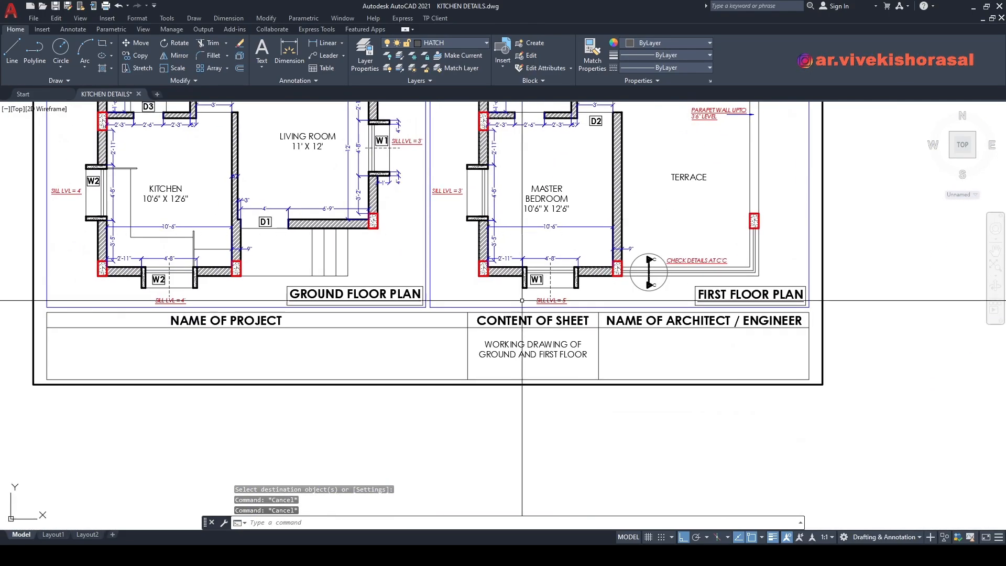
{"action": "scroll", "coordinate": [524, 300], "scroll_direction": "up", "scroll_amount": 6}
{"action": "left_click", "coordinate": [505, 206]}
{"action": "type", "text": "c"}
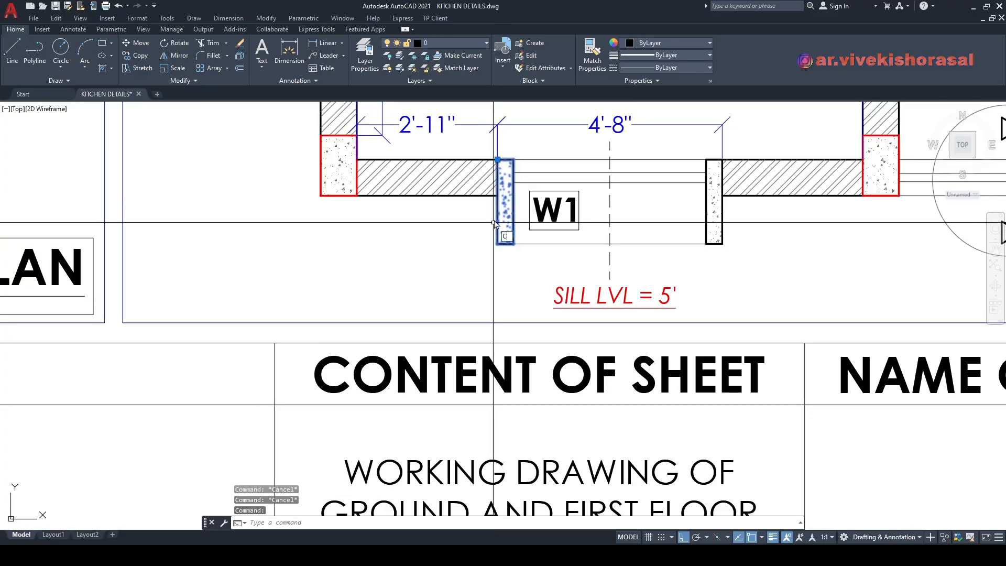
{"action": "type", "text": "o"}
{"action": "key", "text": "Return"}
{"action": "left_click", "coordinate": [504, 211]}
{"action": "scroll", "coordinate": [309, 346], "scroll_direction": "down", "scroll_amount": 8}
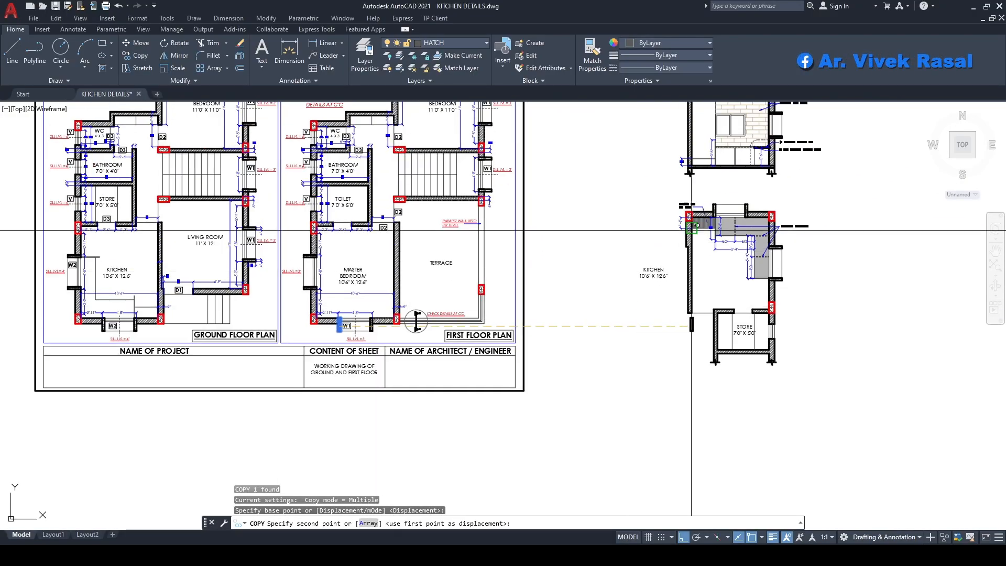
{"action": "scroll", "coordinate": [697, 349], "scroll_direction": "down", "scroll_amount": 2}
{"action": "key", "text": "F8"}
{"action": "scroll", "coordinate": [763, 209], "scroll_direction": "up", "scroll_amount": 6}
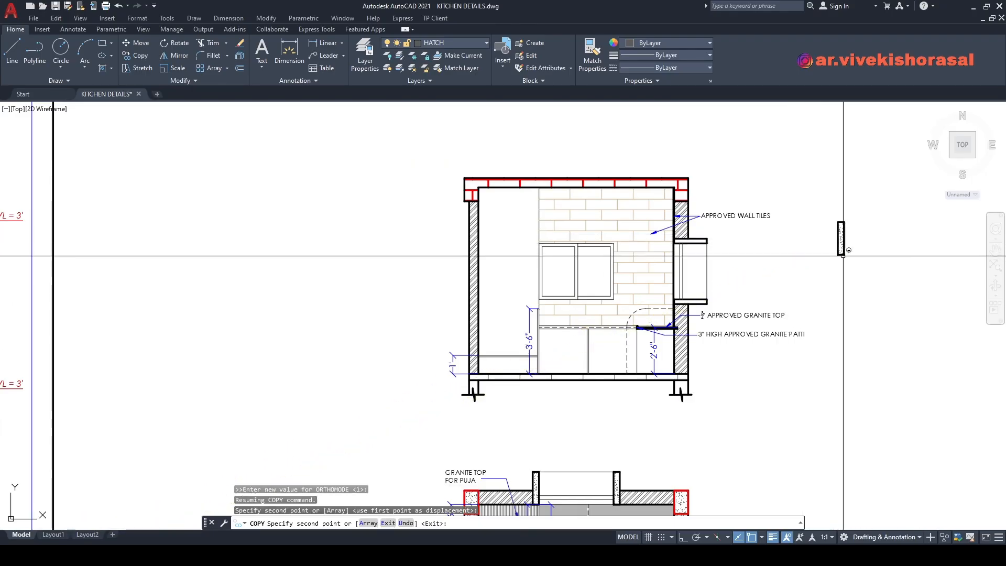
{"action": "key", "text": "Escape"}
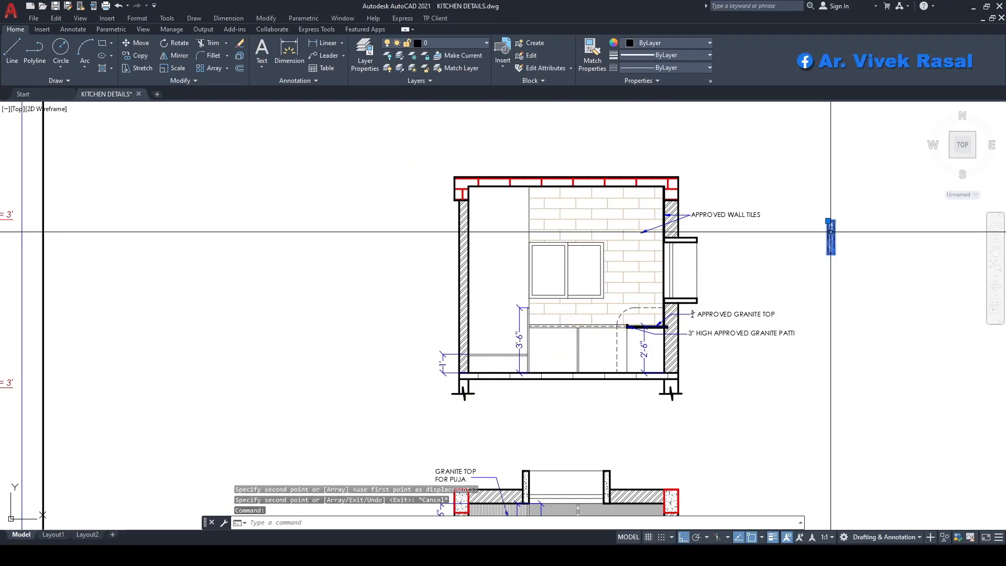
{"action": "type", "text": "x"}
{"action": "key", "text": "Return"}
Step: Match the section's roof slab and floor slab hatches to the concrete hatch of the exploded copy
{"action": "scroll", "coordinate": [829, 228], "scroll_direction": "up", "scroll_amount": 5}
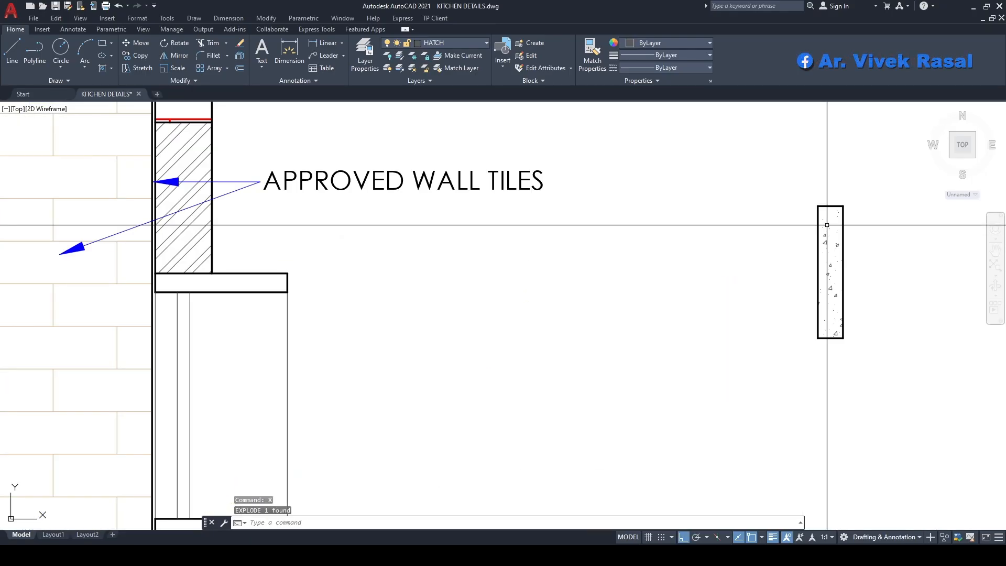
{"action": "type", "text": "ma"}
{"action": "key", "text": "Return"}
{"action": "left_click", "coordinate": [827, 226]}
{"action": "scroll", "coordinate": [859, 239], "scroll_direction": "down", "scroll_amount": 4}
{"action": "scroll", "coordinate": [631, 235], "scroll_direction": "up", "scroll_amount": 4}
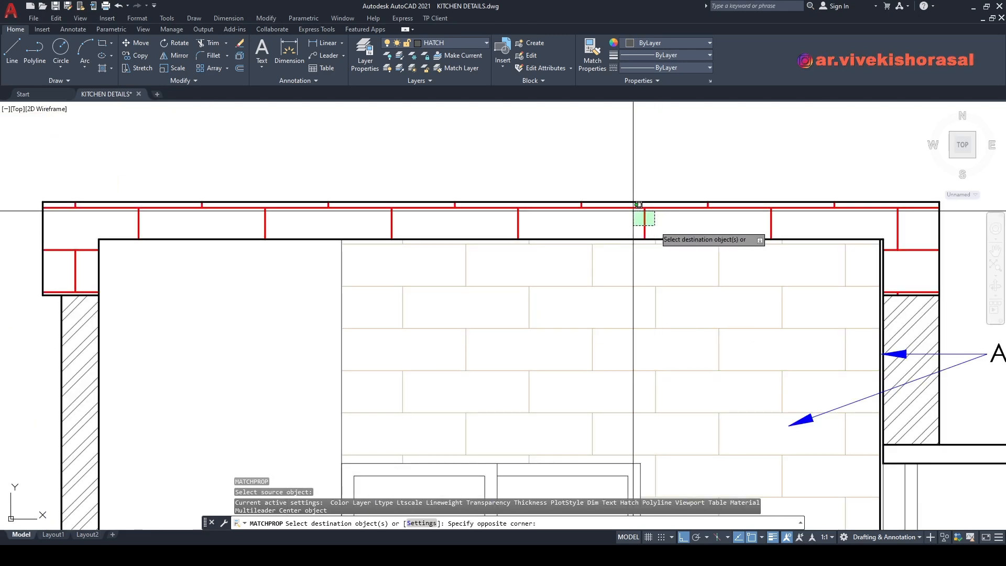
{"action": "left_click", "coordinate": [633, 211]}
{"action": "scroll", "coordinate": [633, 210], "scroll_direction": "down", "scroll_amount": 6}
{"action": "scroll", "coordinate": [645, 315], "scroll_direction": "up", "scroll_amount": 6}
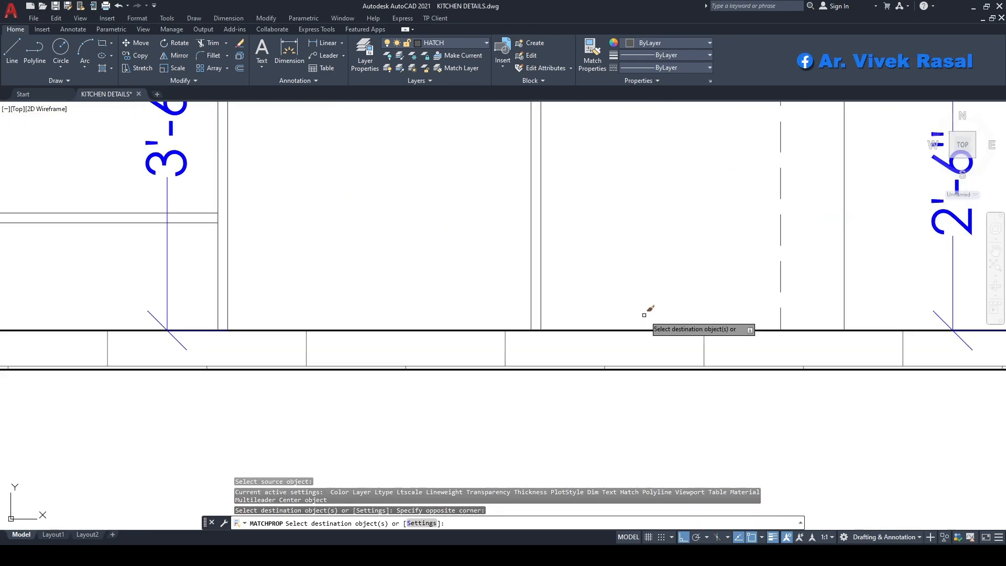
{"action": "left_click", "coordinate": [718, 348]}
{"action": "left_click", "coordinate": [682, 341]}
{"action": "key", "text": "Return"}
Step: Hatch the projecting slabs above and below the window opening in the kitchen section
{"action": "scroll", "coordinate": [681, 338], "scroll_direction": "down", "scroll_amount": 6}
{"action": "middle_click_drag", "start_coordinate": [760, 258], "coordinate": [724, 287]}
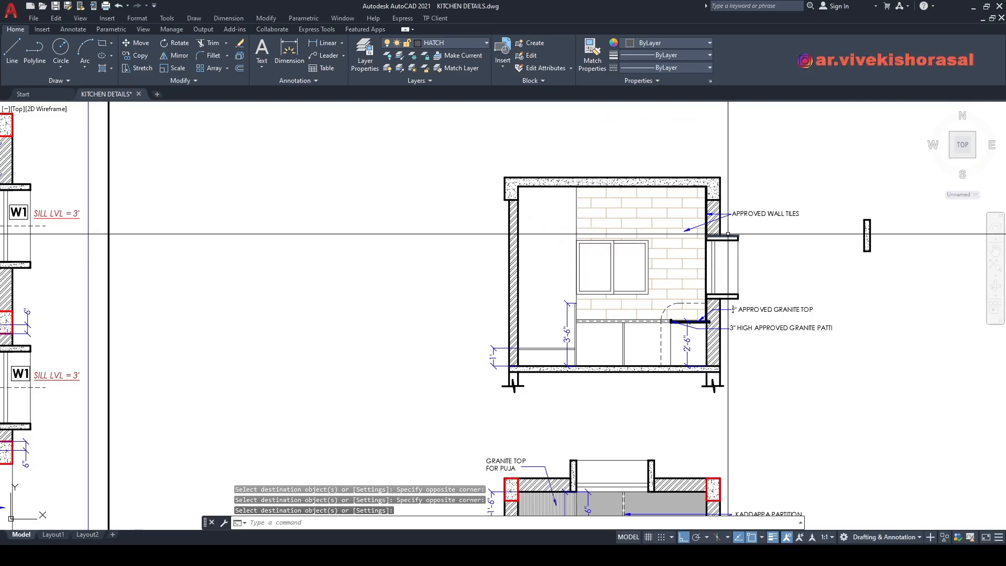
{"action": "type", "text": "h"}
{"action": "key", "text": "Return"}
{"action": "scroll", "coordinate": [721, 236], "scroll_direction": "up", "scroll_amount": 8}
{"action": "left_click", "coordinate": [741, 245]}
{"action": "mouse_move", "coordinate": [734, 352]}
{"action": "middle_mouse_down"}
{"action": "mouse_move", "coordinate": [722, 193]}
{"action": "mouse_move", "coordinate": [731, 135]}
{"action": "middle_mouse_up"}
{"action": "key", "text": "Return"}
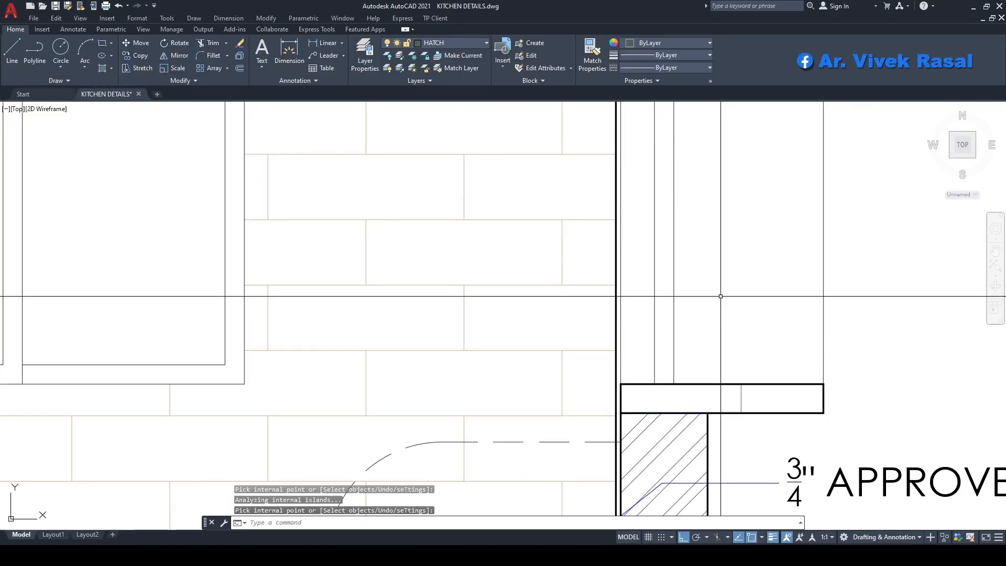
Step: Match the hatches of the section's upper and lower window projections to the copied concrete hatch
{"action": "type", "text": "ma"}
{"action": "key", "text": "Return"}
{"action": "scroll", "coordinate": [715, 292], "scroll_direction": "down", "scroll_amount": 6}
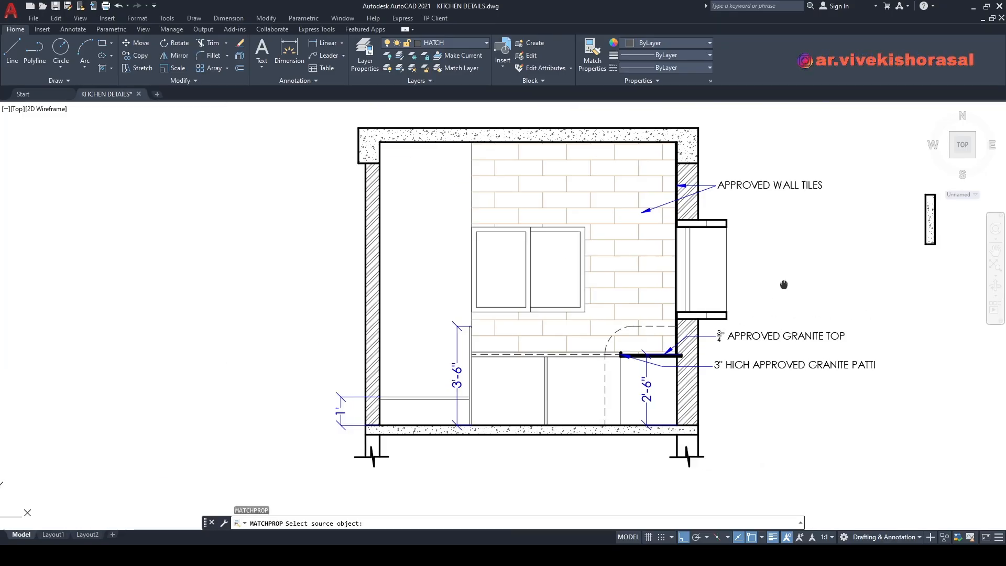
{"action": "middle_click_drag", "start_coordinate": [967, 223], "coordinate": [785, 244]}
{"action": "left_click", "coordinate": [763, 239]}
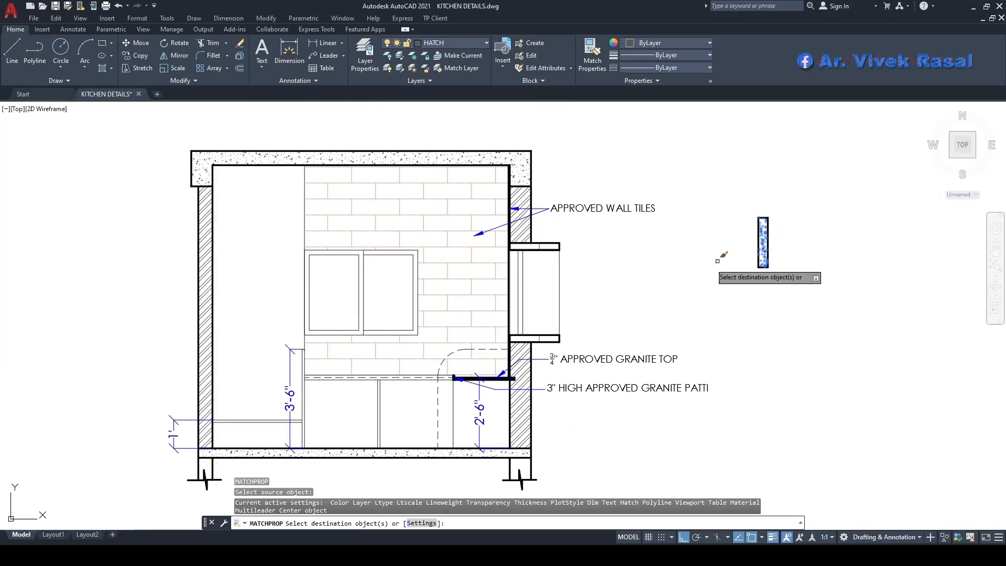
{"action": "scroll", "coordinate": [523, 258], "scroll_direction": "up", "scroll_amount": 8}
{"action": "left_click", "coordinate": [563, 218]}
{"action": "scroll", "coordinate": [603, 226], "scroll_direction": "down", "scroll_amount": 3}
{"action": "scroll", "coordinate": [592, 262], "scroll_direction": "up", "scroll_amount": 8}
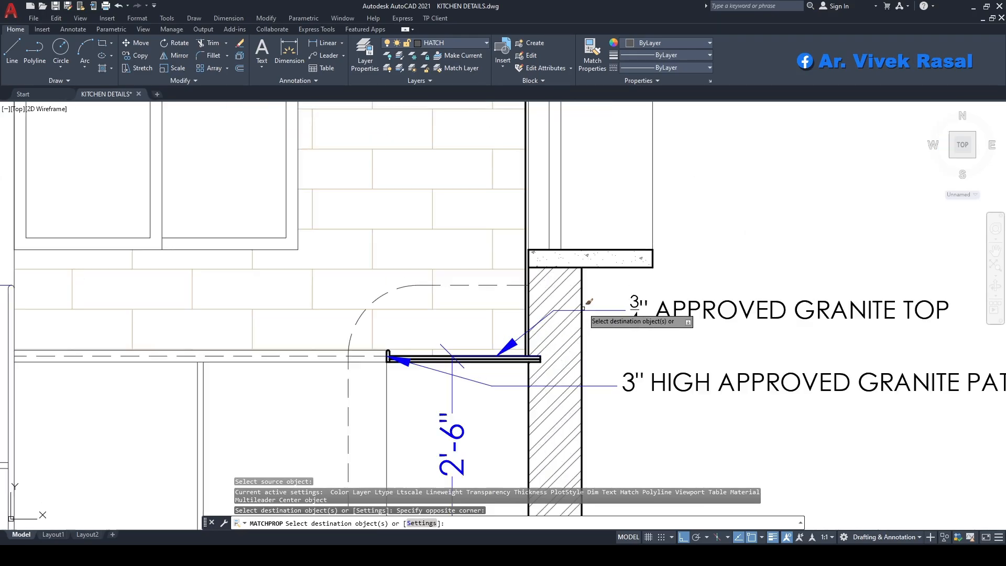
{"action": "key", "text": "Return"}
{"action": "scroll", "coordinate": [577, 236], "scroll_direction": "down", "scroll_amount": 6}
{"action": "scroll", "coordinate": [597, 274], "scroll_direction": "up", "scroll_amount": 4}
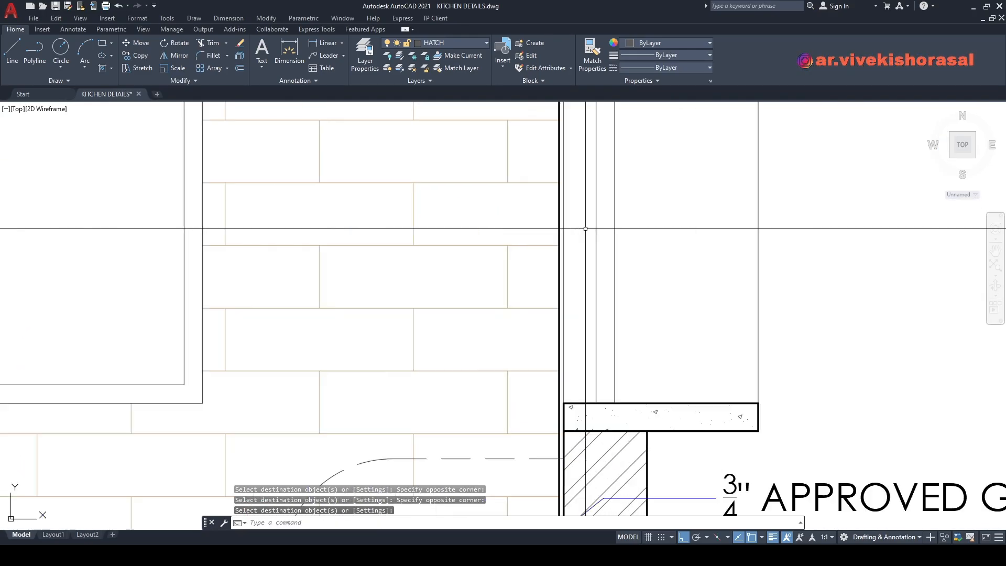
{"action": "type", "text": "ma"}
{"action": "key", "text": "Return"}
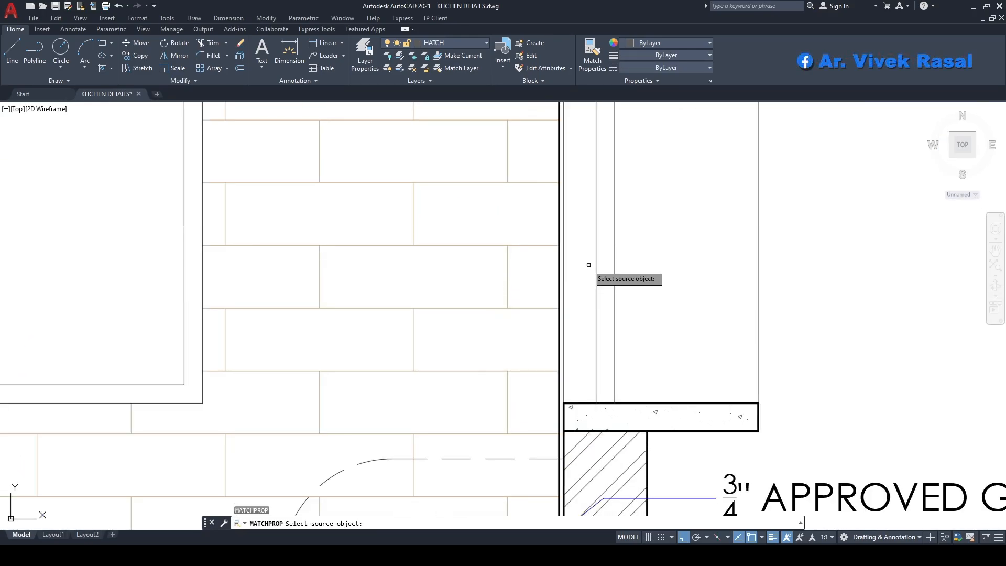
{"action": "scroll", "coordinate": [589, 262], "scroll_direction": "down", "scroll_amount": 5}
{"action": "key", "text": "Escape"}
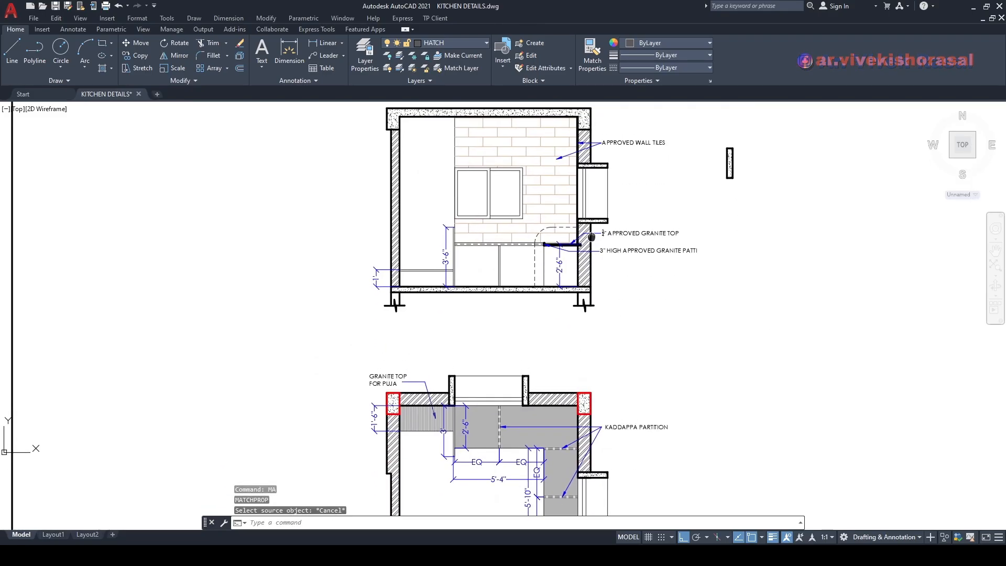
Step: Draw short lines closing the wall tile thickness at the upper and lower edges of the section's window opening
{"action": "scroll", "coordinate": [584, 246], "scroll_direction": "up", "scroll_amount": 6}
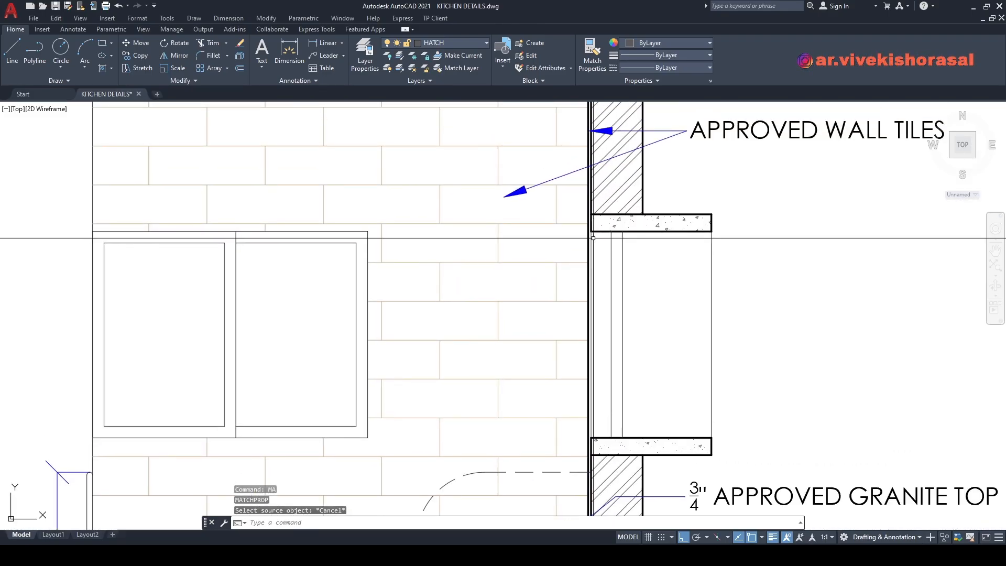
{"action": "type", "text": "l"}
{"action": "key", "text": "Return"}
{"action": "scroll", "coordinate": [592, 239], "scroll_direction": "up", "scroll_amount": 6}
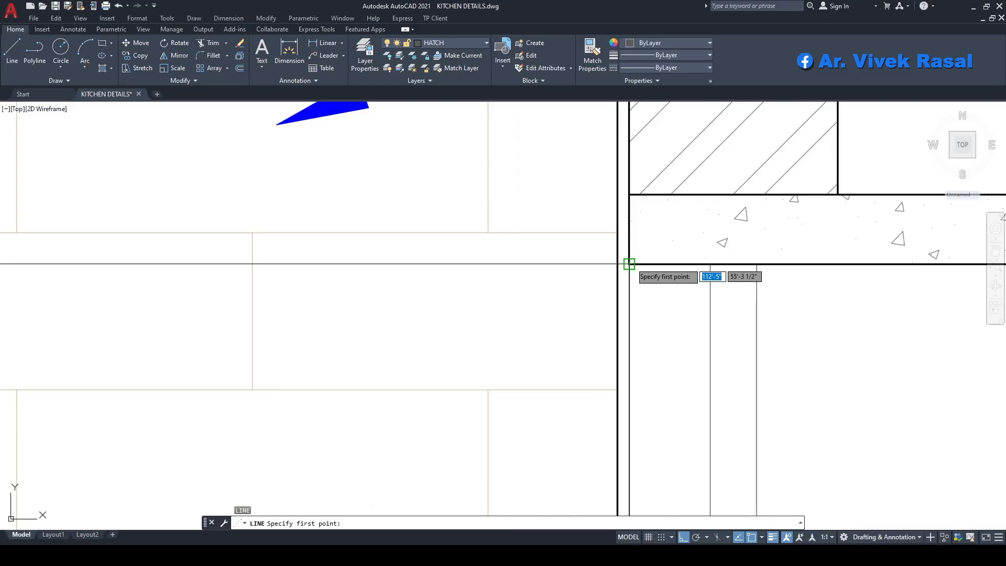
{"action": "left_click", "coordinate": [618, 265]}
{"action": "key", "text": "Escape"}
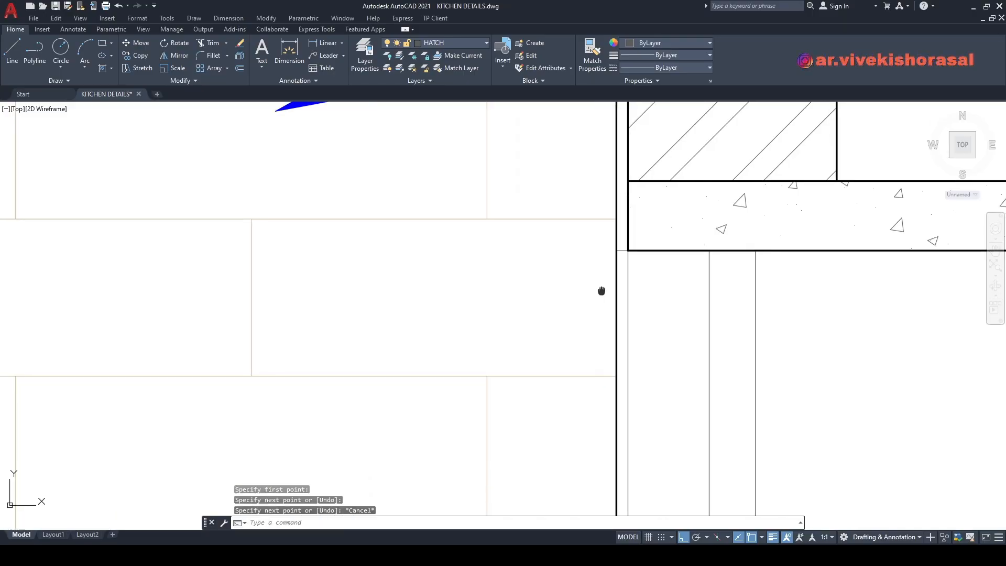
{"action": "scroll", "coordinate": [601, 290], "scroll_direction": "down", "scroll_amount": 3}
{"action": "scroll", "coordinate": [602, 357], "scroll_direction": "up", "scroll_amount": 4}
{"action": "key", "text": "Return"}
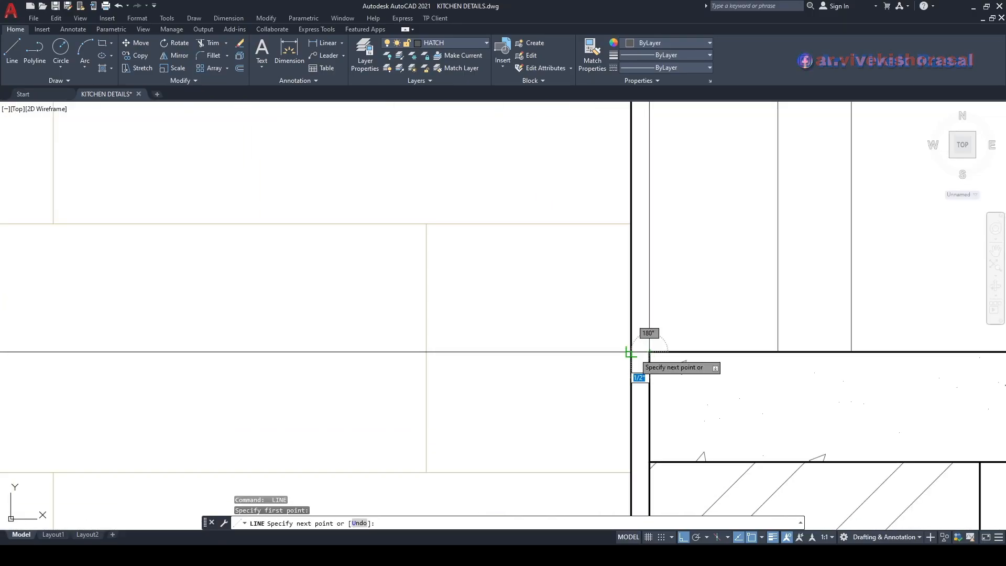
{"action": "key", "text": "Return"}
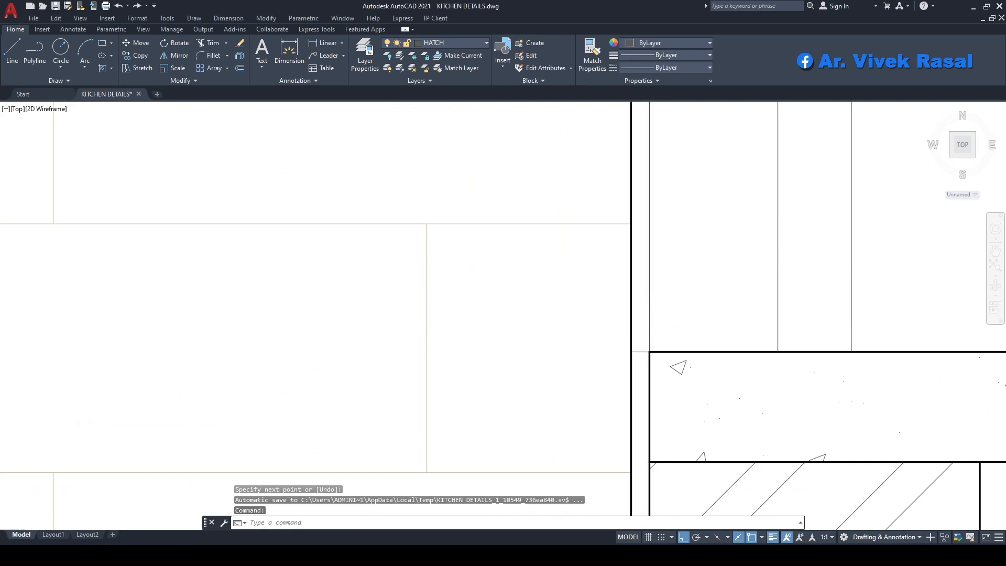
Step: Trim the wall tile's face line where it crosses the window opening in the section
{"action": "scroll", "coordinate": [632, 201], "scroll_direction": "down", "scroll_amount": 3}
{"action": "type", "text": "tr"}
{"action": "key", "text": "Return"}
{"action": "scroll", "coordinate": [632, 201], "scroll_direction": "up", "scroll_amount": 4}
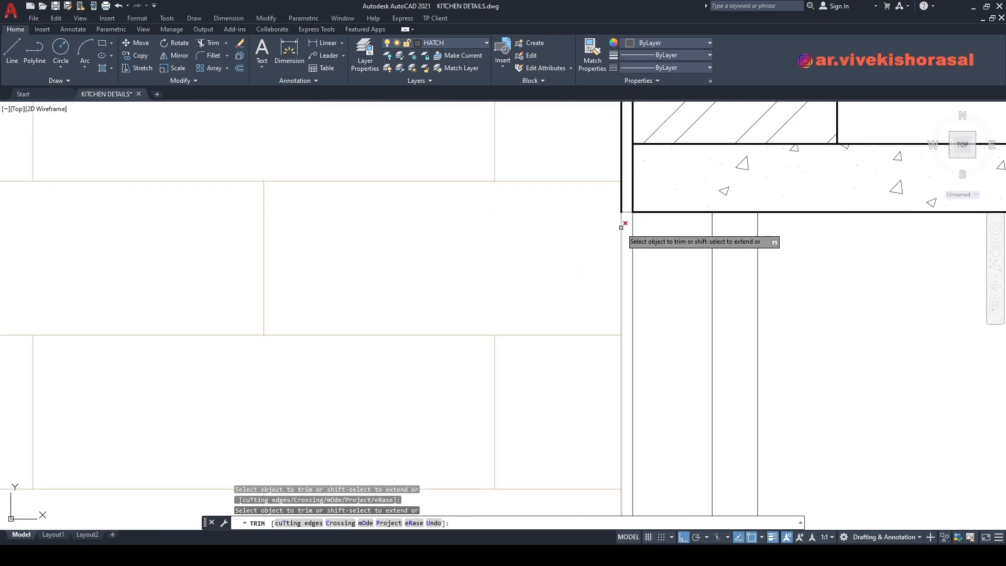
{"action": "scroll", "coordinate": [621, 227], "scroll_direction": "down", "scroll_amount": 3}
{"action": "scroll", "coordinate": [629, 313], "scroll_direction": "up", "scroll_amount": 5}
{"action": "key", "text": "Return"}
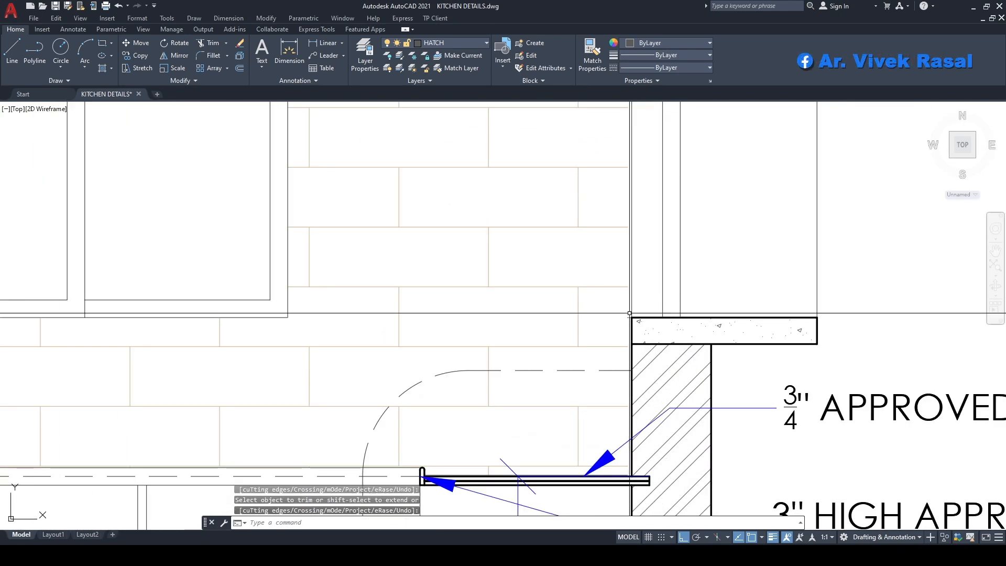
Step: Draw the wall tile's face line from the lower edge of the window opening down to the granite top
{"action": "type", "text": "l"}
{"action": "key", "text": "Return"}
{"action": "scroll", "coordinate": [629, 313], "scroll_direction": "up", "scroll_amount": 4}
{"action": "left_click", "coordinate": [623, 328]}
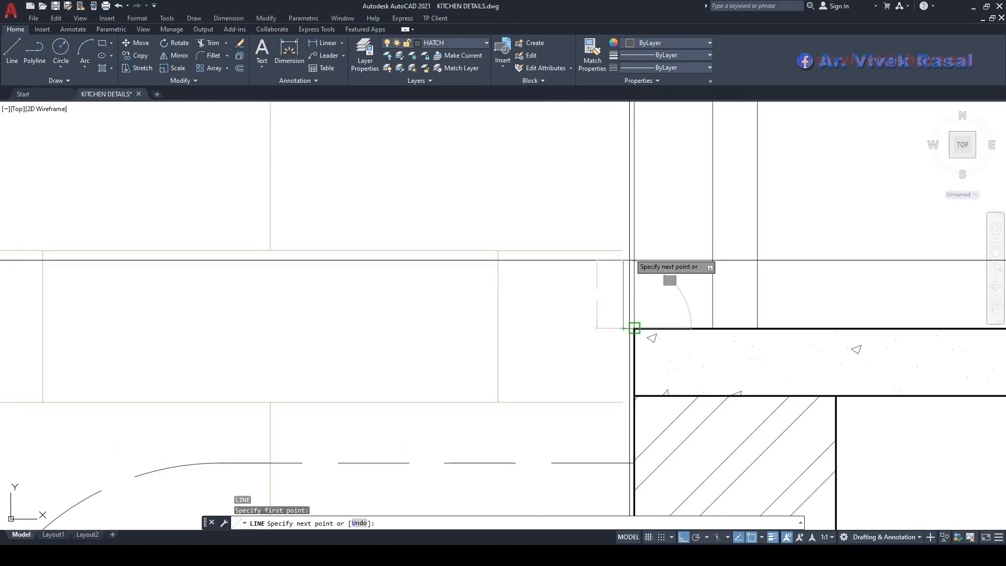
{"action": "scroll", "coordinate": [636, 331], "scroll_direction": "down", "scroll_amount": 3}
{"action": "middle_click_drag", "start_coordinate": [660, 348], "coordinate": [655, 142]}
{"action": "scroll", "coordinate": [641, 213], "scroll_direction": "up", "scroll_amount": 3}
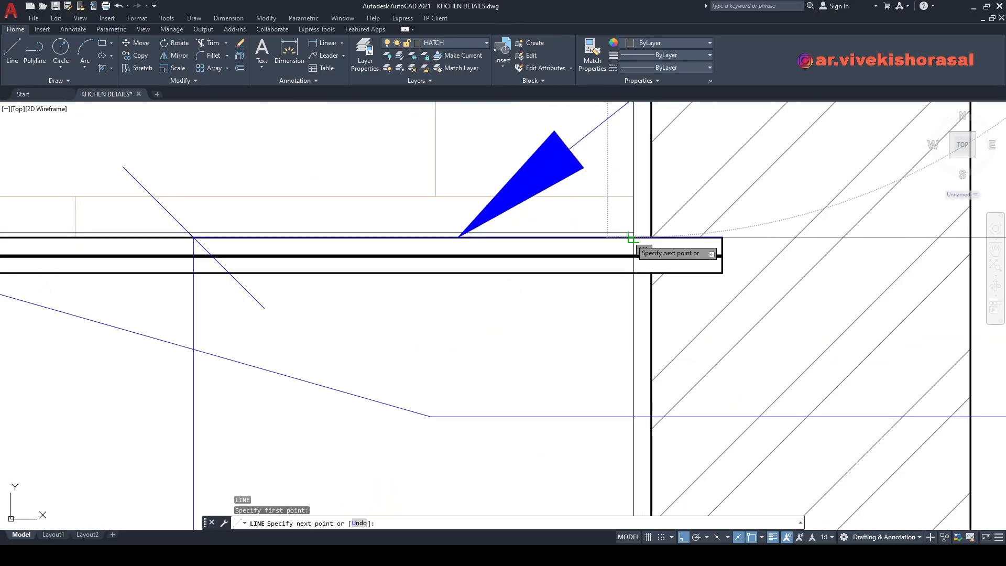
{"action": "scroll", "coordinate": [636, 230], "scroll_direction": "down", "scroll_amount": 3}
{"action": "key", "text": "Escape"}
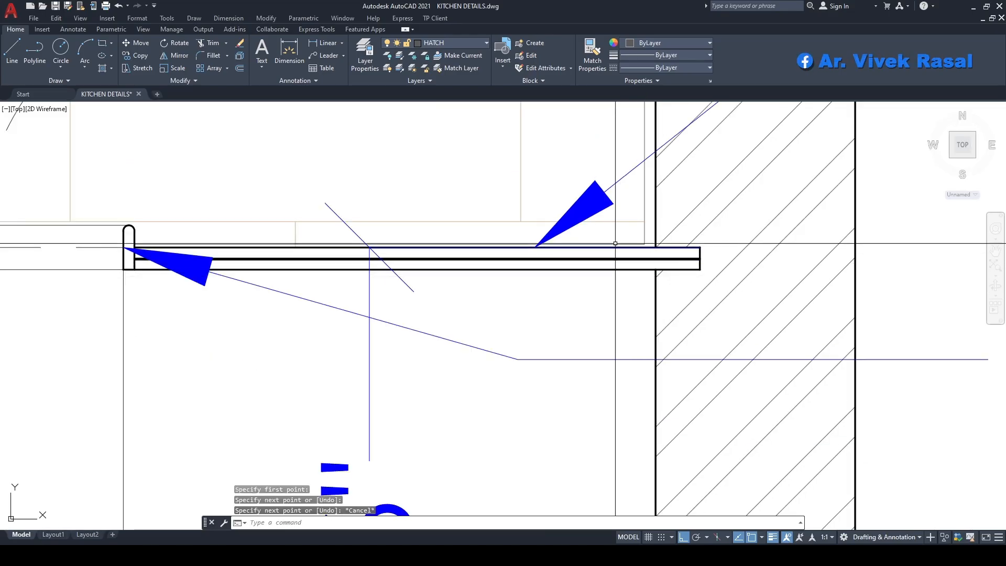
Step: Extend the wall tile's face line down to the upper edge of the granite top
{"action": "middle_click_drag", "start_coordinate": [612, 274], "coordinate": [628, 303]}
{"action": "scroll", "coordinate": [634, 304], "scroll_direction": "up", "scroll_amount": 4}
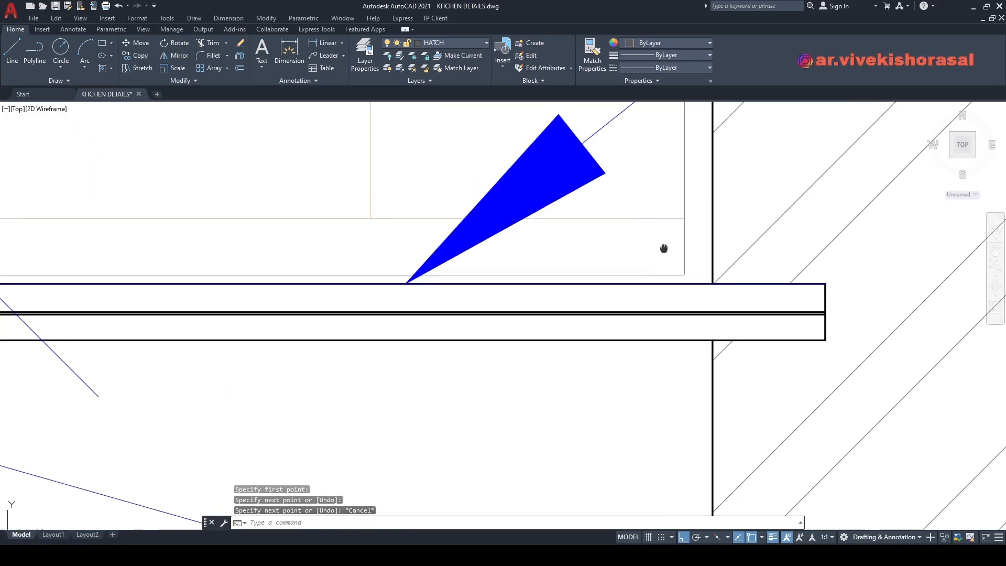
{"action": "type", "text": "Ex"}
{"action": "key", "text": "Return"}
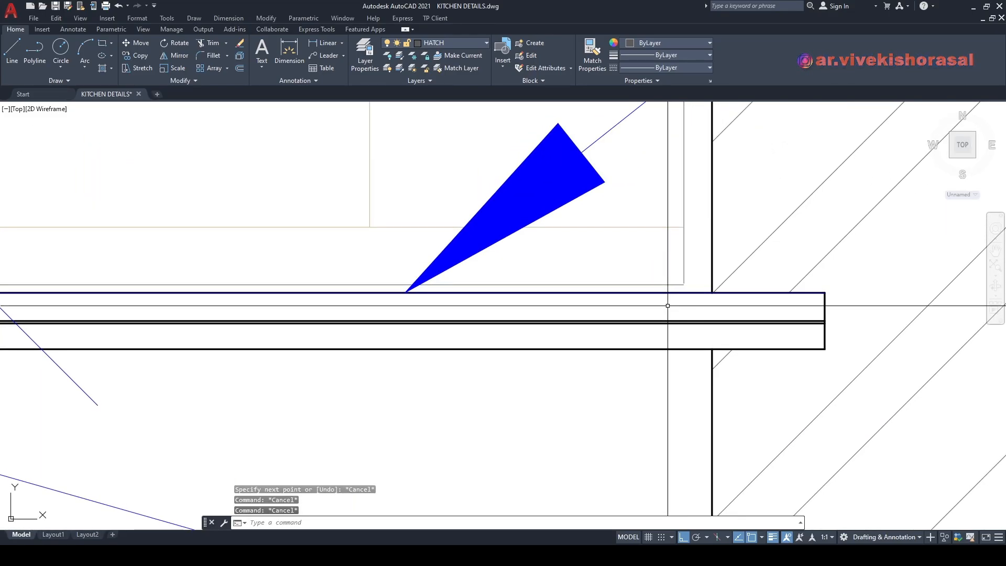
{"action": "scroll", "coordinate": [684, 273], "scroll_direction": "up", "scroll_amount": 2}
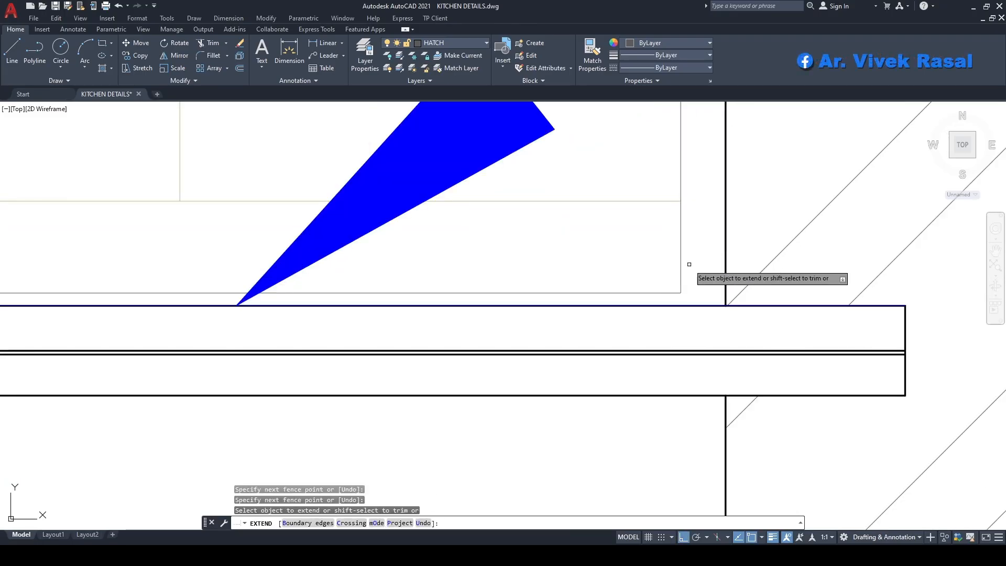
{"action": "left_click", "coordinate": [686, 265]}
{"action": "left_click", "coordinate": [655, 303]}
{"action": "key", "text": "Return"}
{"action": "key", "text": "Return"}
{"action": "left_click", "coordinate": [655, 301]}
{"action": "left_click", "coordinate": [654, 293]}
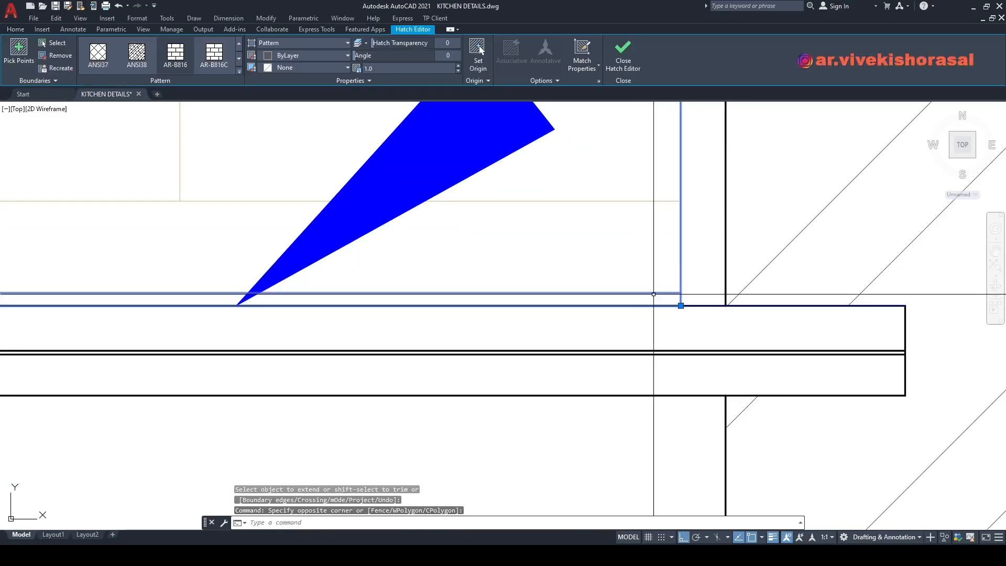
{"action": "scroll", "coordinate": [653, 299], "scroll_direction": "down", "scroll_amount": 4}
{"action": "scroll", "coordinate": [655, 303], "scroll_direction": "up", "scroll_amount": 5}
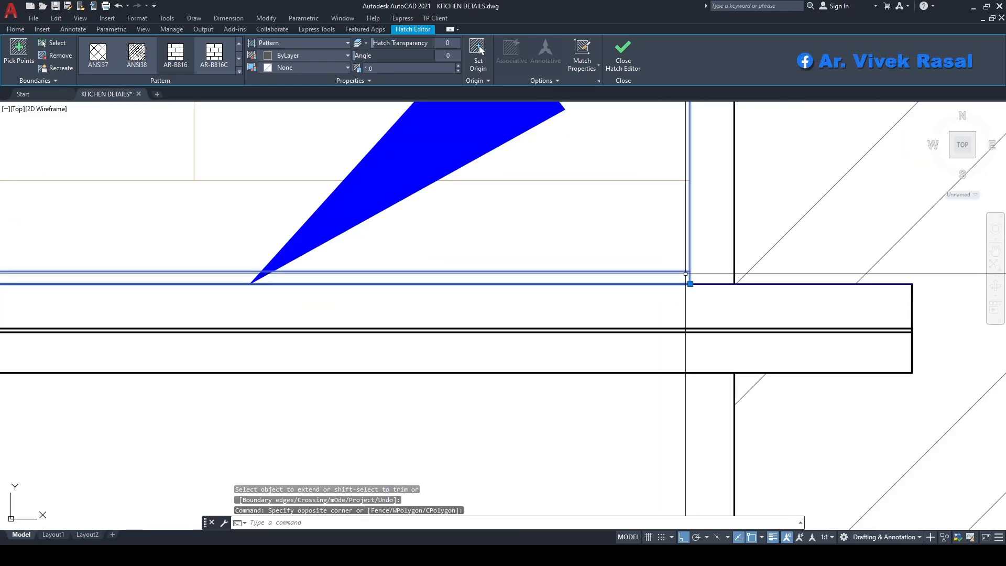
{"action": "scroll", "coordinate": [686, 314], "scroll_direction": "down", "scroll_amount": 9}
{"action": "key", "text": "Escape"}
Step: Match the redrawn tile face line and the short closing lines at the window's sill and lintel to the section's thick outline
{"action": "mouse_move", "coordinate": [677, 157]}
{"action": "middle_mouse_down"}
{"action": "mouse_move", "coordinate": [626, 256]}
{"action": "mouse_move", "coordinate": [610, 333]}
{"action": "mouse_move", "coordinate": [608, 391]}
{"action": "mouse_move", "coordinate": [618, 391]}
{"action": "middle_mouse_up"}
{"action": "type", "text": "ma"}
{"action": "key", "text": "space"}
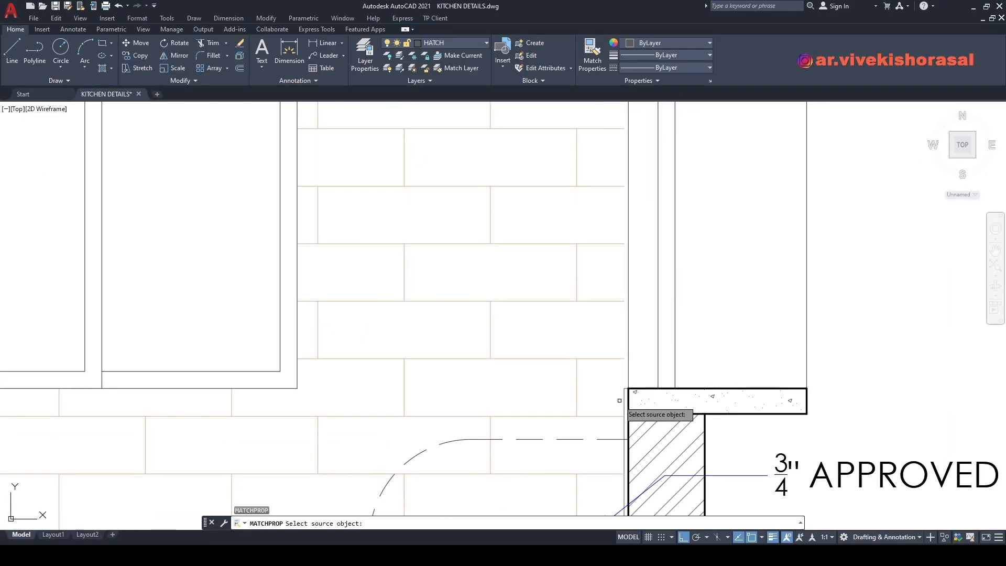
{"action": "scroll", "coordinate": [621, 400], "scroll_direction": "up", "scroll_amount": 4}
{"action": "left_click", "coordinate": [648, 363]}
{"action": "scroll", "coordinate": [638, 361], "scroll_direction": "up", "scroll_amount": 4}
{"action": "left_click", "coordinate": [635, 363]}
{"action": "left_click", "coordinate": [620, 340]}
{"action": "scroll", "coordinate": [624, 386], "scroll_direction": "down", "scroll_amount": 10}
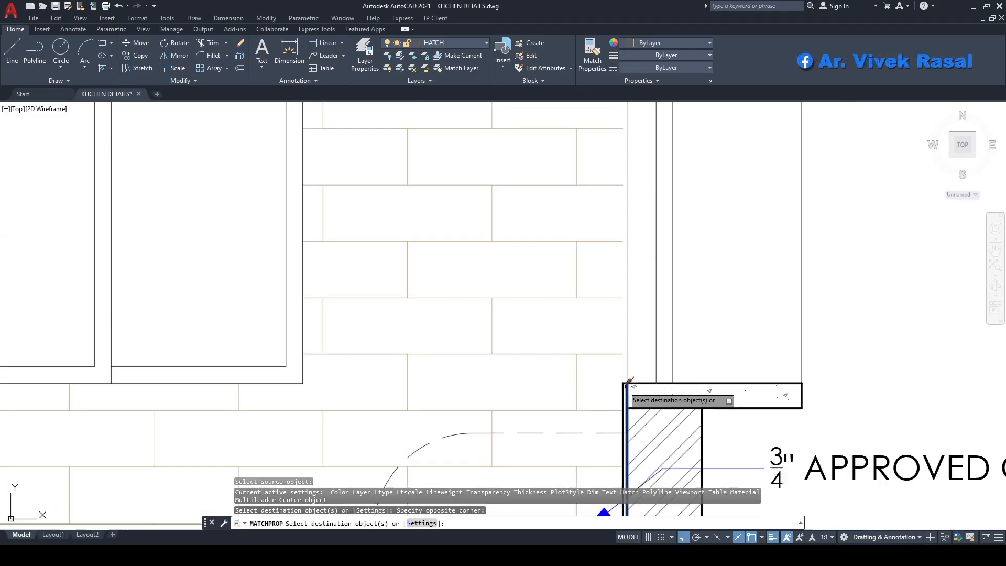
{"action": "middle_click_drag", "start_coordinate": [633, 175], "coordinate": [595, 397]}
{"action": "scroll", "coordinate": [582, 318], "scroll_direction": "up", "scroll_amount": 8}
{"action": "left_click", "coordinate": [608, 273]}
{"action": "left_click", "coordinate": [577, 240]}
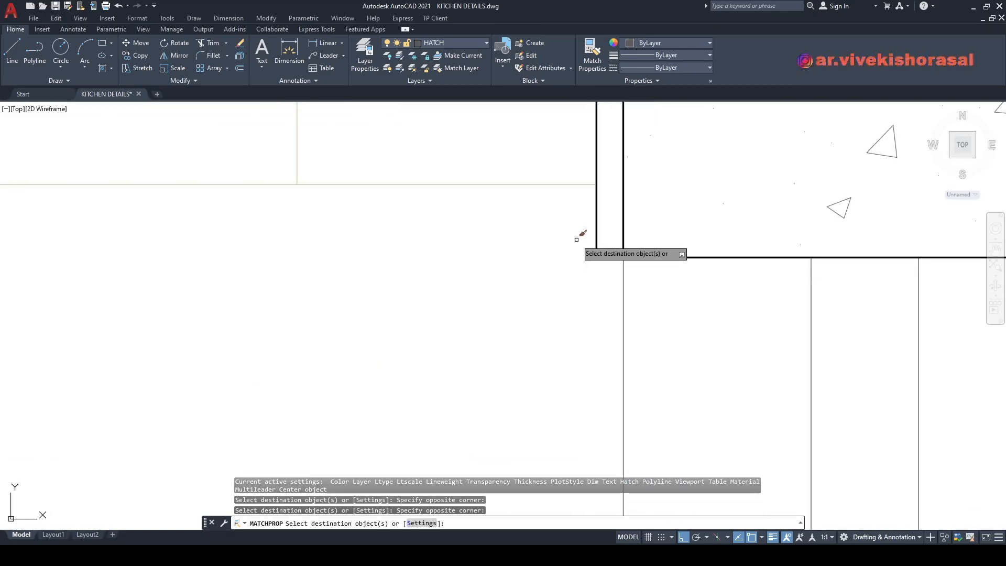
{"action": "key", "text": "space"}
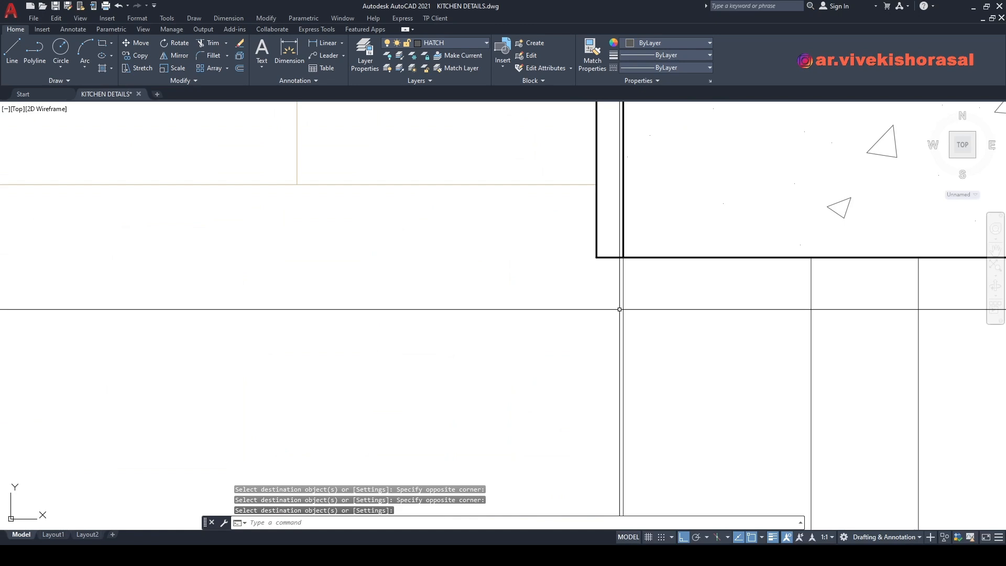
Step: Copy the thin wall edge line inside the window opening across to the wall tile's outer face
{"action": "middle_click_drag", "start_coordinate": [622, 312], "coordinate": [609, 296]}
{"action": "type", "text": "CO"}
{"action": "key", "text": "space"}
{"action": "left_click", "coordinate": [643, 292]}
{"action": "left_click", "coordinate": [599, 276]}
{"action": "scroll", "coordinate": [610, 244], "scroll_direction": "up", "scroll_amount": 2}
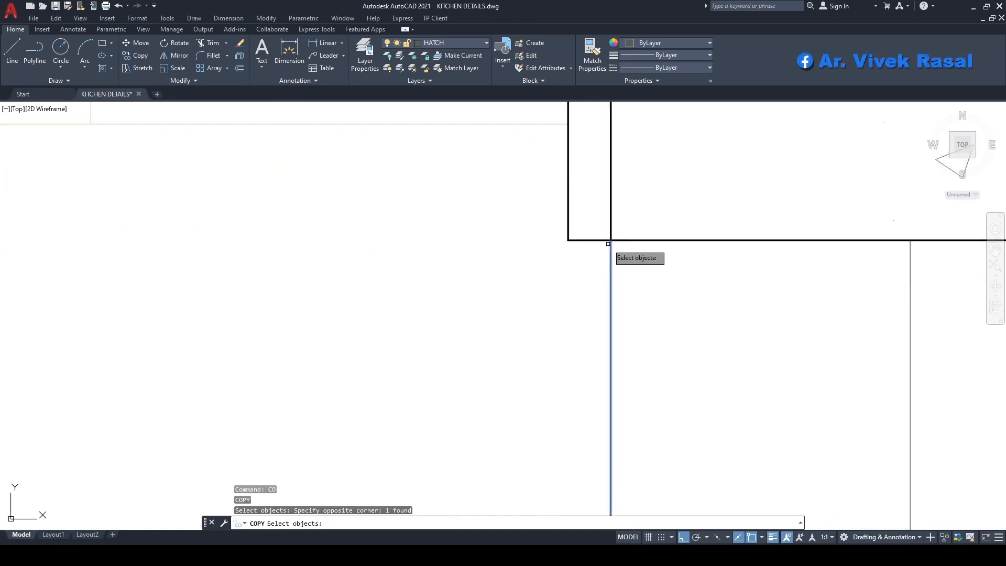
{"action": "key", "text": "space"}
{"action": "left_click", "coordinate": [610, 240]}
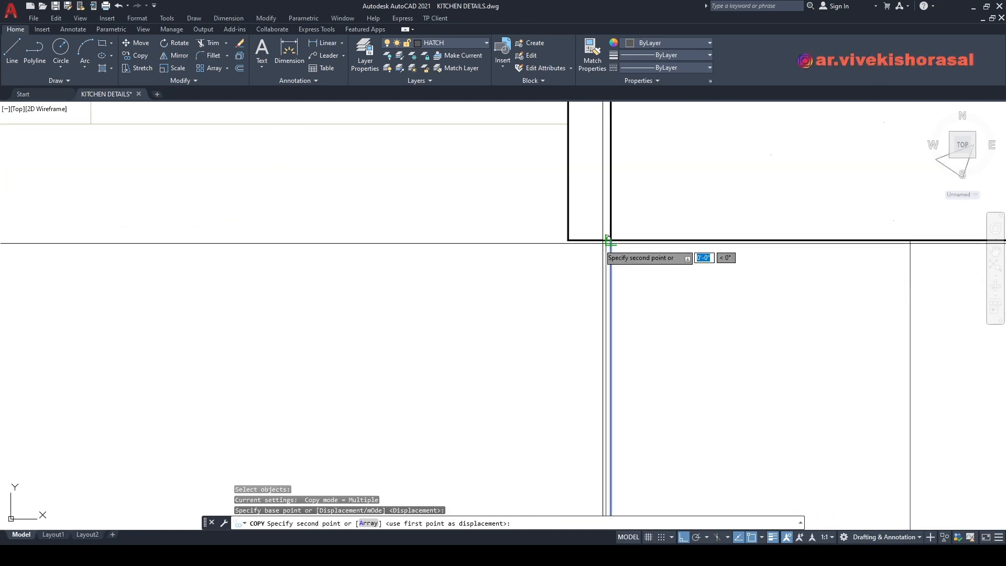
{"action": "left_click", "coordinate": [568, 240]}
{"action": "key", "text": "space"}
{"action": "scroll", "coordinate": [568, 262], "scroll_direction": "down", "scroll_amount": 2}
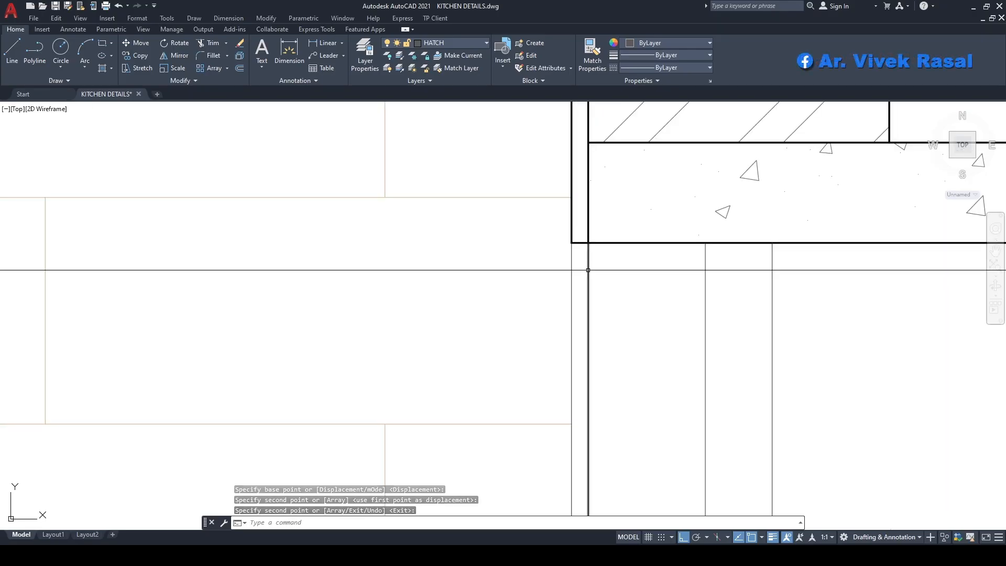
Step: Hatch the wall tile strips above and below the window opening with AR-CONC at scale 0.1
{"action": "scroll", "coordinate": [588, 270], "scroll_direction": "down", "scroll_amount": 3}
{"action": "scroll", "coordinate": [620, 333], "scroll_direction": "down", "scroll_amount": 3}
{"action": "scroll", "coordinate": [604, 358], "scroll_direction": "up", "scroll_amount": 3}
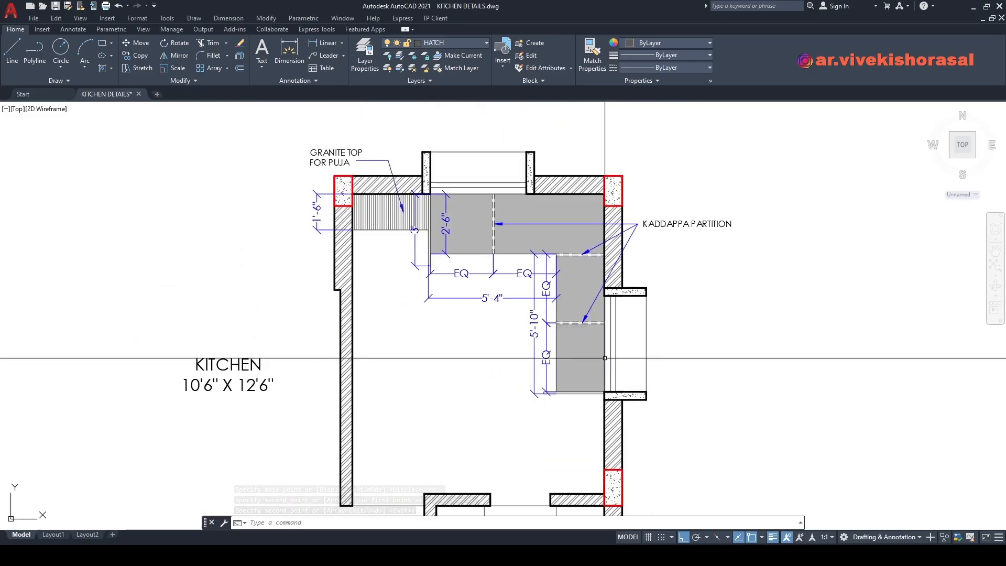
{"action": "scroll", "coordinate": [604, 358], "scroll_direction": "up", "scroll_amount": 2}
{"action": "scroll", "coordinate": [603, 304], "scroll_direction": "down", "scroll_amount": 6}
{"action": "middle_click_drag", "start_coordinate": [634, 187], "coordinate": [628, 265]}
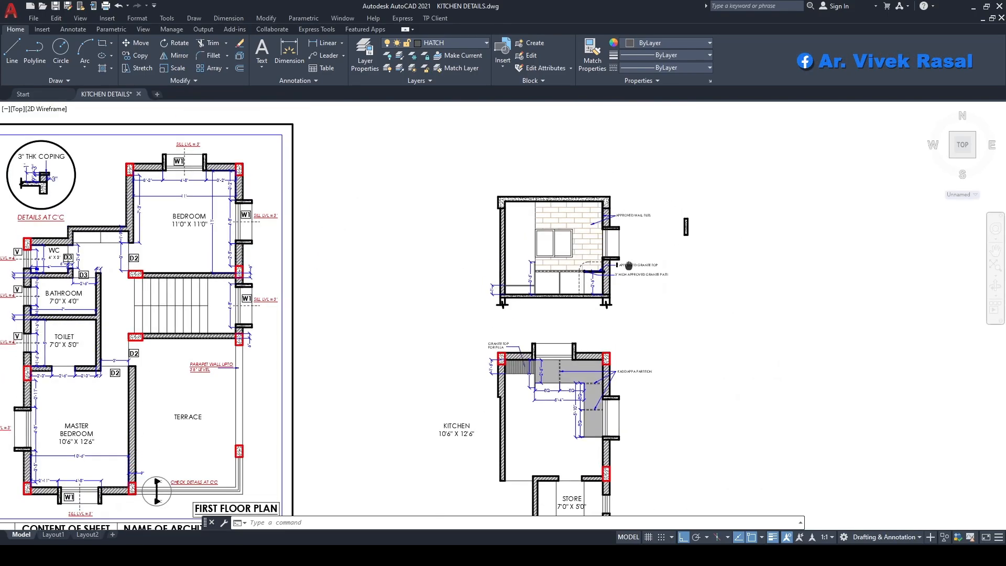
{"action": "scroll", "coordinate": [628, 265], "scroll_direction": "up", "scroll_amount": 4}
{"action": "scroll", "coordinate": [478, 136], "scroll_direction": "down", "scroll_amount": 1}
{"action": "scroll", "coordinate": [623, 233], "scroll_direction": "up", "scroll_amount": 6}
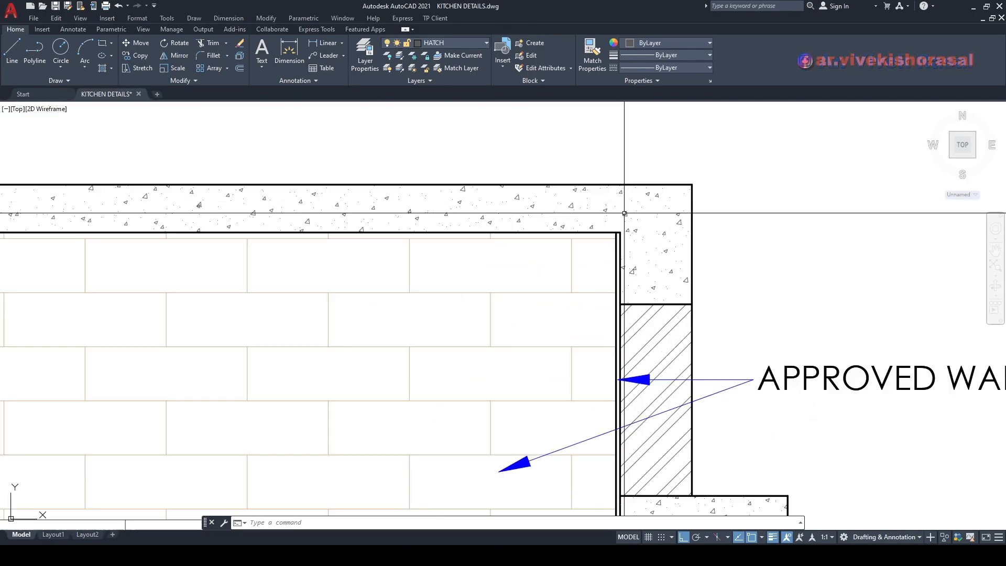
{"action": "type", "text": "h"}
{"action": "key", "text": "Return"}
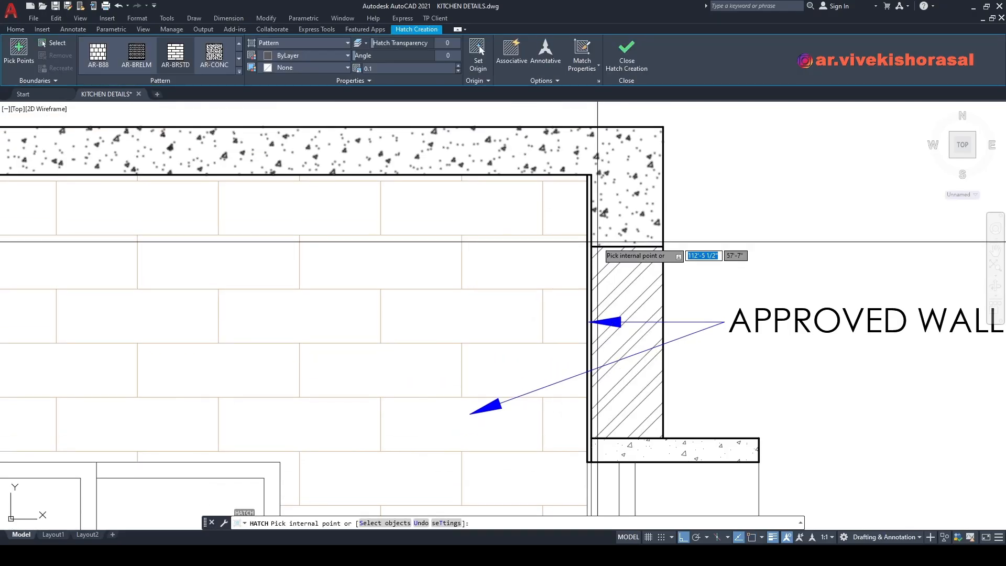
{"action": "middle_click_drag", "start_coordinate": [598, 253], "coordinate": [577, 215]}
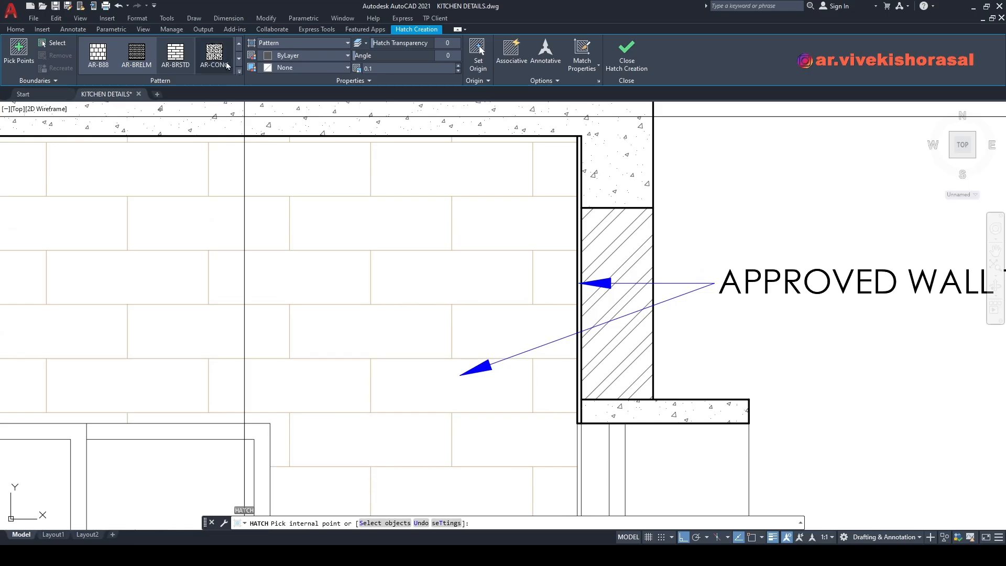
{"action": "scroll", "coordinate": [580, 262], "scroll_direction": "up", "scroll_amount": 2}
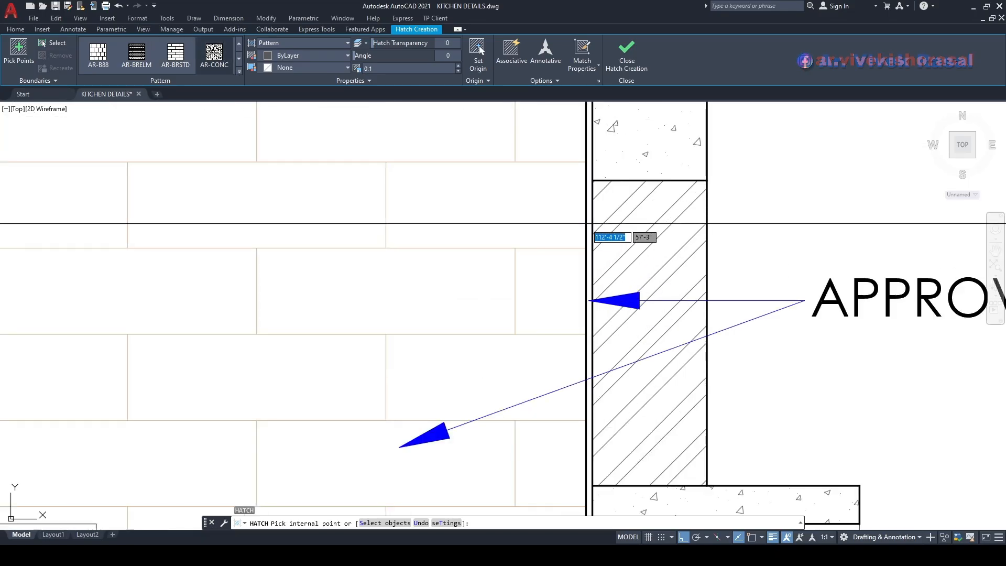
{"action": "scroll", "coordinate": [590, 213], "scroll_direction": "down", "scroll_amount": 2}
{"action": "left_click", "coordinate": [590, 214]}
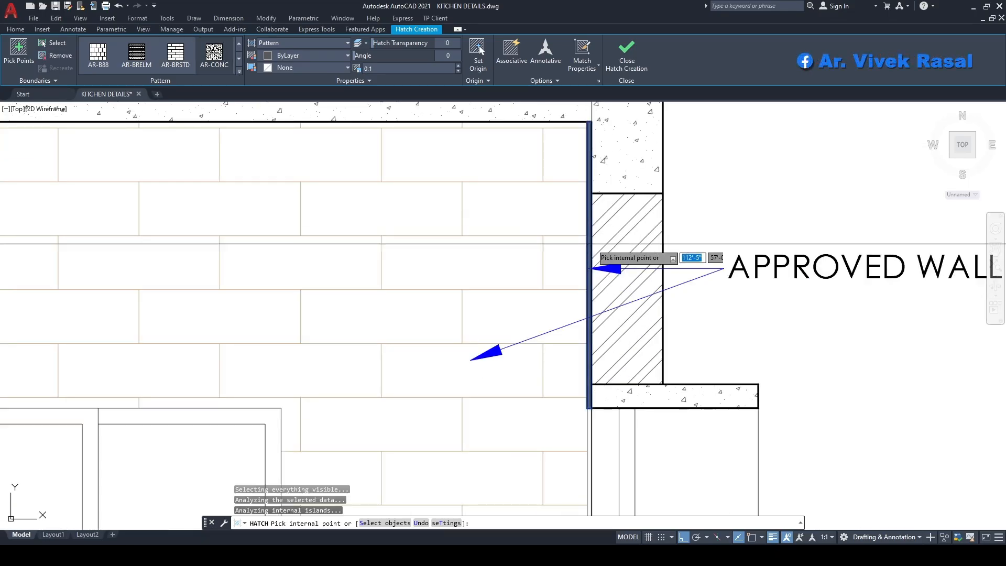
{"action": "scroll", "coordinate": [596, 317], "scroll_direction": "up", "scroll_amount": 2}
{"action": "scroll", "coordinate": [597, 256], "scroll_direction": "down", "scroll_amount": 8}
{"action": "scroll", "coordinate": [609, 326], "scroll_direction": "up", "scroll_amount": 8}
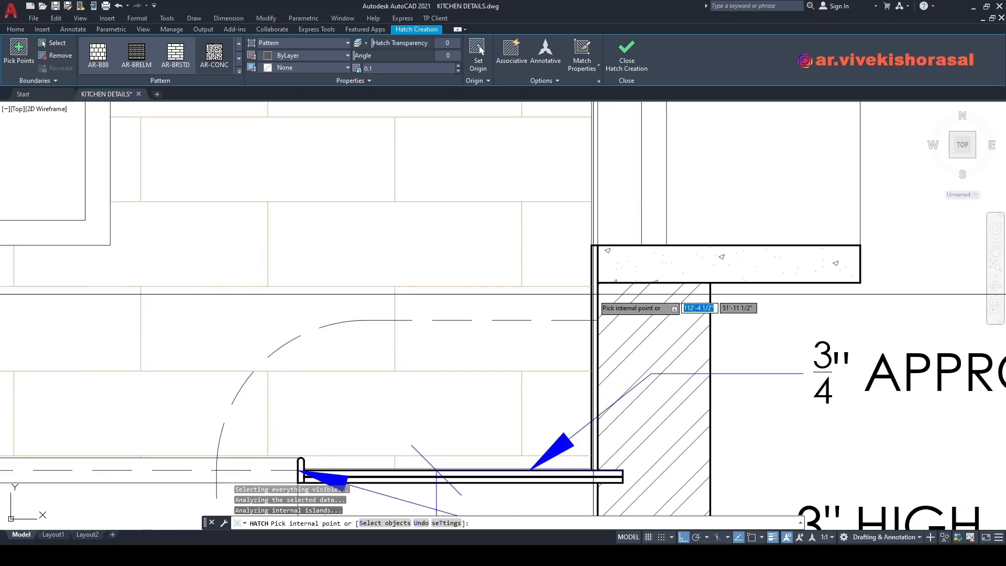
{"action": "left_click", "coordinate": [593, 291]}
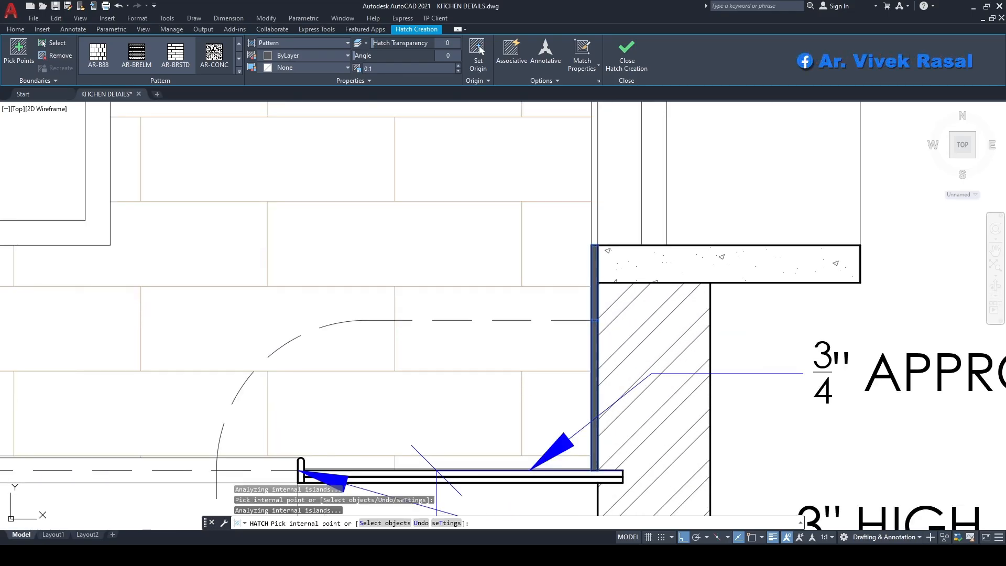
{"action": "key", "text": "Return"}
Step: Send the wall tile strips' hatch behind the section's other objects with the Draworder command
{"action": "scroll", "coordinate": [615, 310], "scroll_direction": "up", "scroll_amount": 5}
{"action": "left_click", "coordinate": [525, 252]}
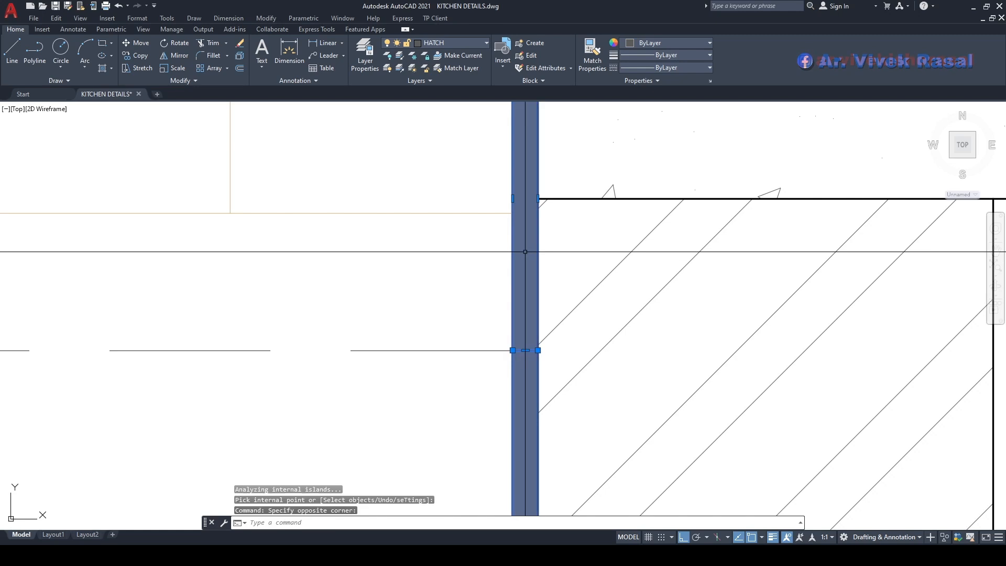
{"action": "scroll", "coordinate": [588, 297], "scroll_direction": "down", "scroll_amount": 7}
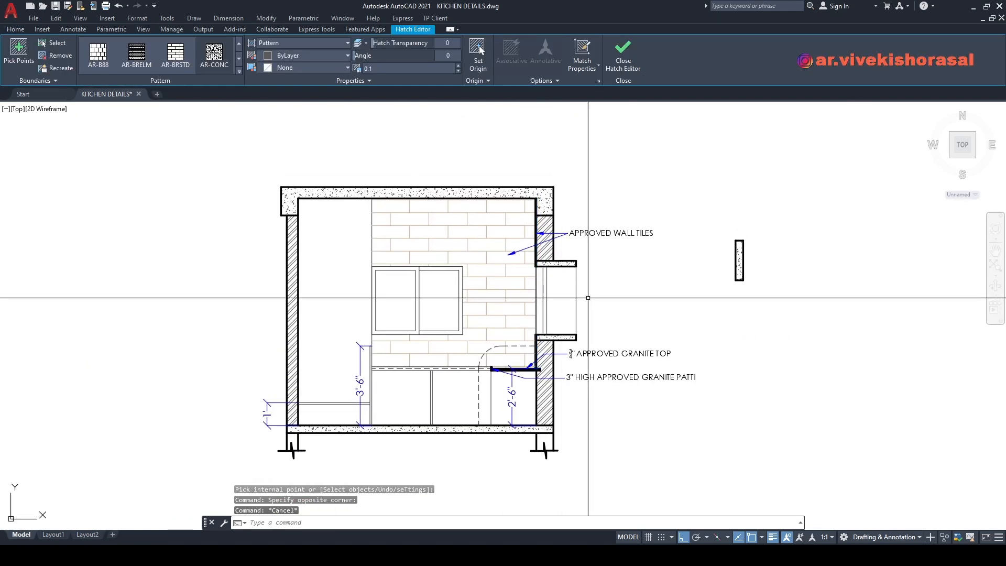
{"action": "key", "text": "Escape"}
{"action": "scroll", "coordinate": [588, 298], "scroll_direction": "up", "scroll_amount": 6}
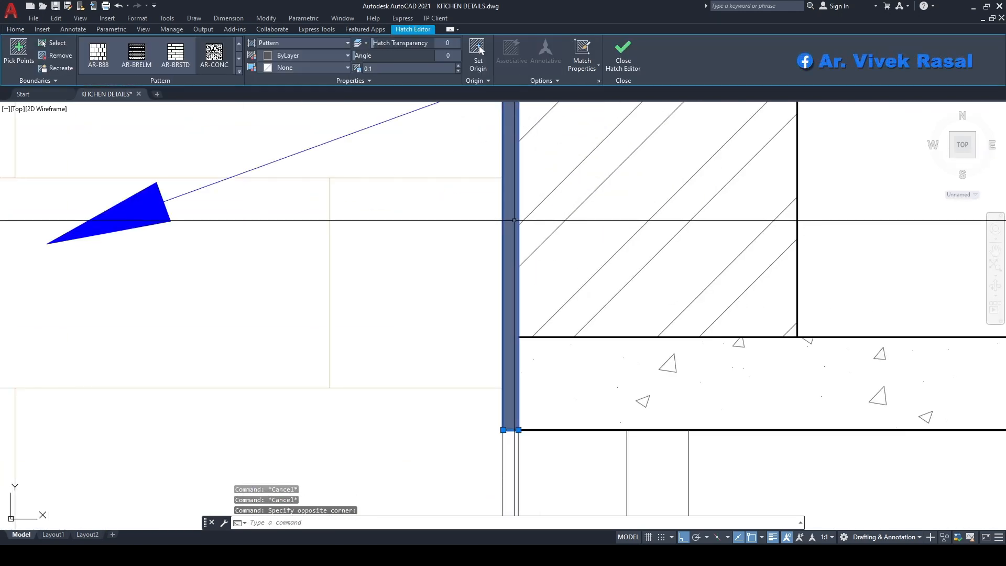
{"action": "type", "text": "DR"}
{"action": "key", "text": "Return"}
{"action": "key", "text": "Return"}
{"action": "scroll", "coordinate": [510, 221], "scroll_direction": "down", "scroll_amount": 5}
{"action": "scroll", "coordinate": [609, 311], "scroll_direction": "down", "scroll_amount": 5}
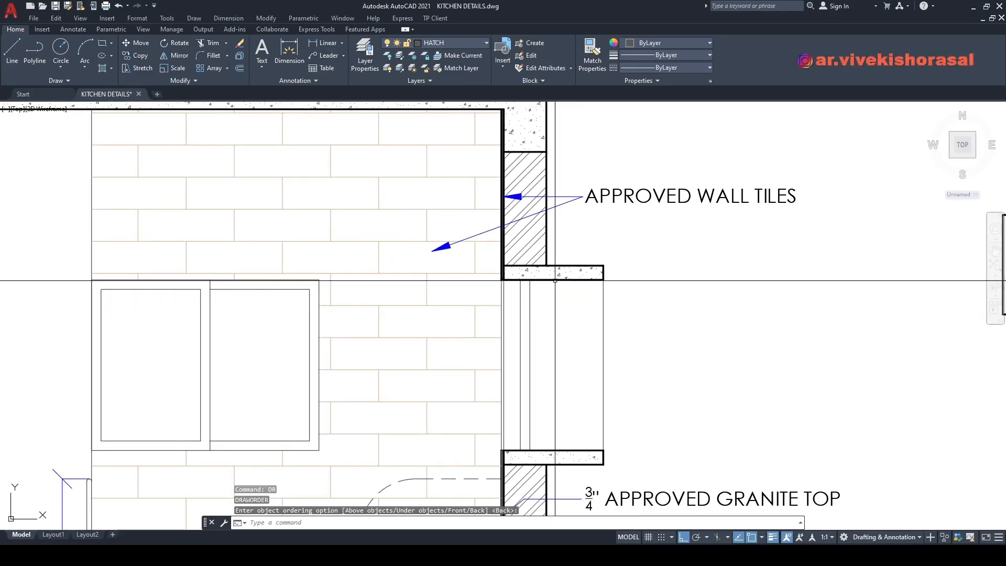
Step: Erase the spare hatched concrete piece and its leftover line standing beside the kitchen section
{"action": "left_click", "coordinate": [714, 292]}
{"action": "left_click", "coordinate": [664, 228]}
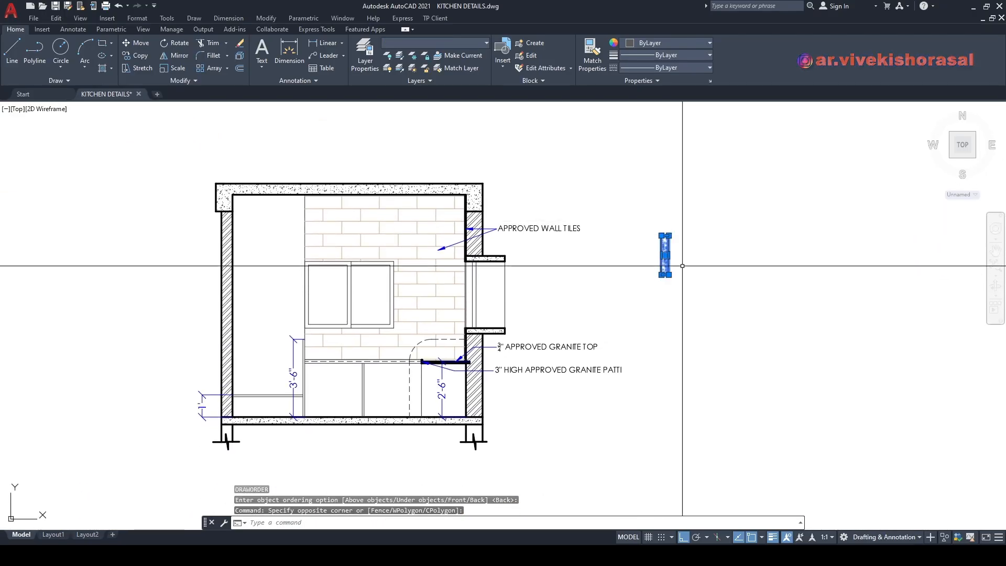
{"action": "key", "text": "Delete"}
{"action": "middle_click_drag", "start_coordinate": [631, 321], "coordinate": [651, 279]}
{"action": "left_click", "coordinate": [694, 256]}
{"action": "left_click", "coordinate": [656, 180]}
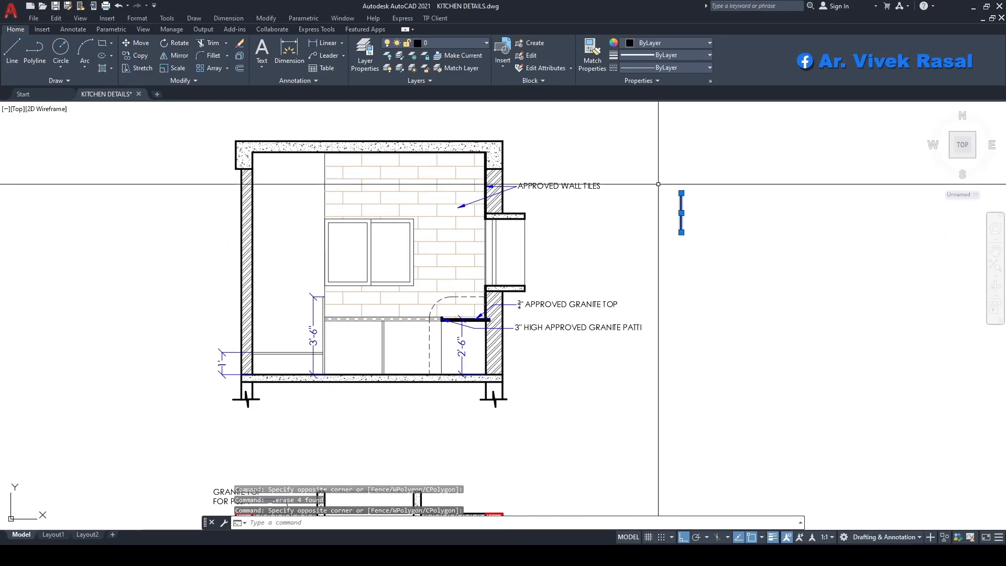
{"action": "key", "text": "Delete"}
Step: Review the kitchen section and the plan below it, checking the tiles, granite top, labels and dimensions
{"action": "scroll", "coordinate": [676, 262], "scroll_direction": "down", "scroll_amount": 4}
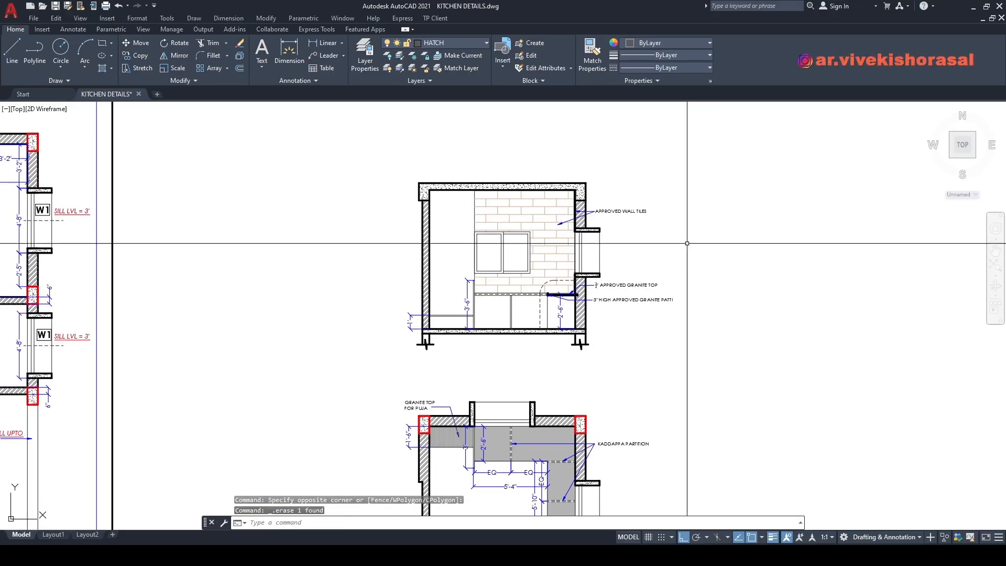
{"action": "scroll", "coordinate": [644, 216], "scroll_direction": "down", "scroll_amount": 4}
{"action": "middle_click_drag", "start_coordinate": [644, 215], "coordinate": [650, 272]}
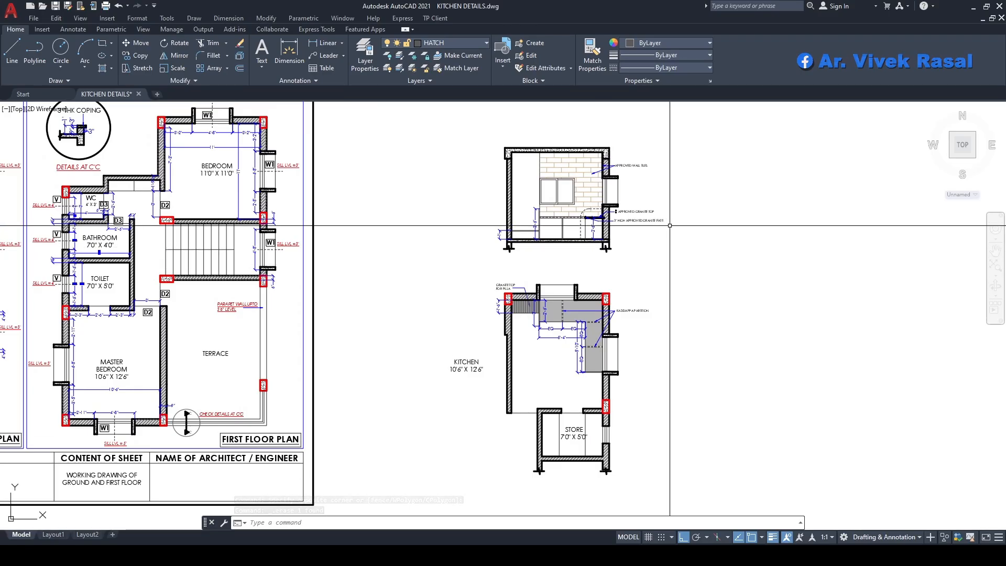
{"action": "middle_click_drag", "start_coordinate": [665, 225], "coordinate": [696, 227]}
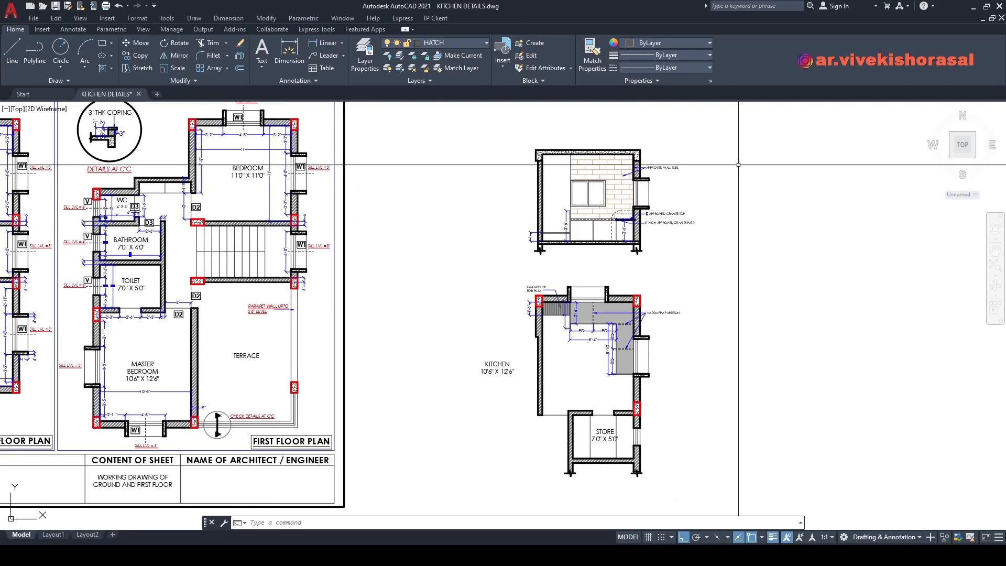
{"action": "middle_click_drag", "start_coordinate": [579, 200], "coordinate": [628, 211]}
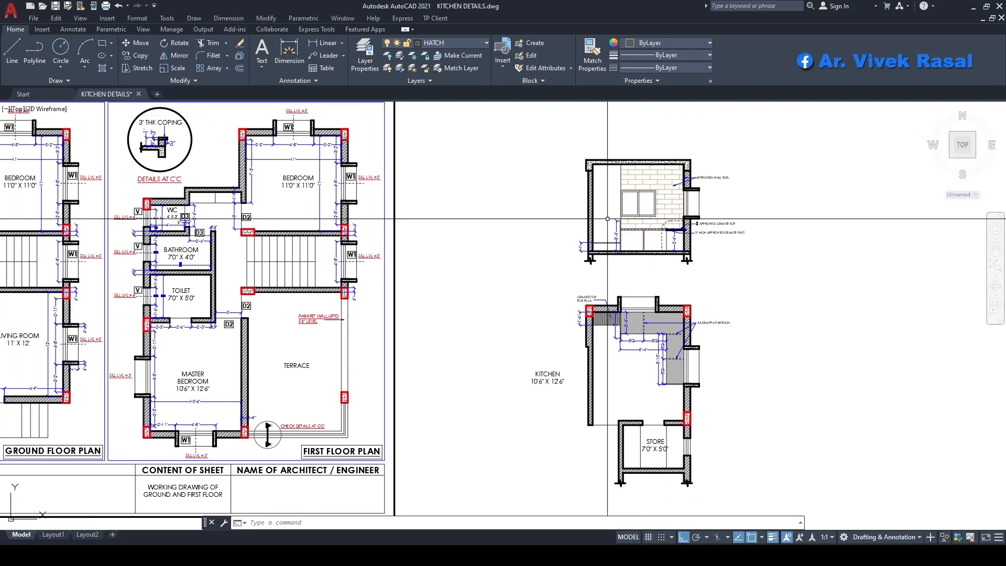
{"action": "scroll", "coordinate": [665, 221], "scroll_direction": "up", "scroll_amount": 4}
{"action": "middle_click_drag", "start_coordinate": [741, 225], "coordinate": [693, 228]}
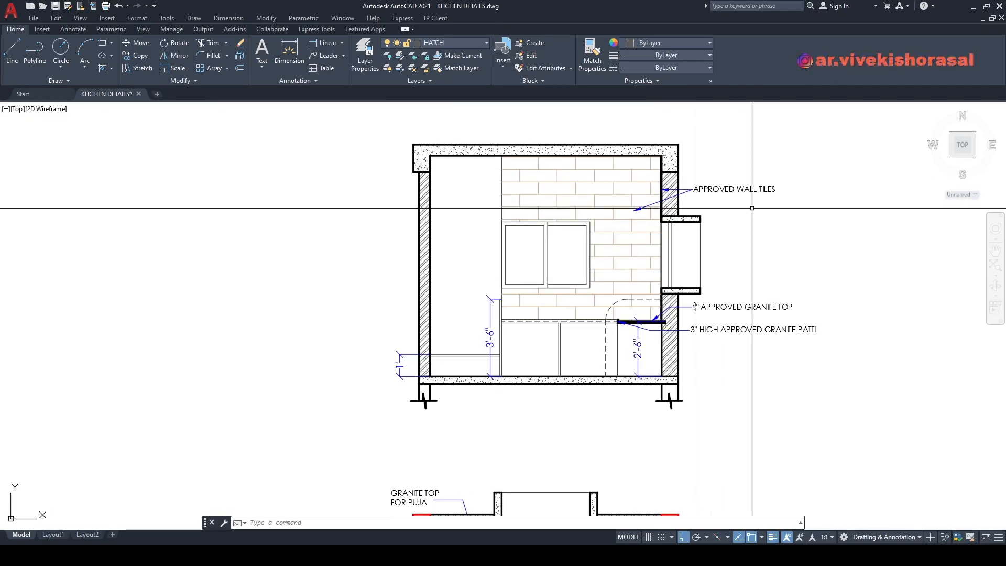
{"action": "scroll", "coordinate": [752, 208], "scroll_direction": "down", "scroll_amount": 2}
{"action": "middle_click_drag", "start_coordinate": [733, 279], "coordinate": [718, 260]}
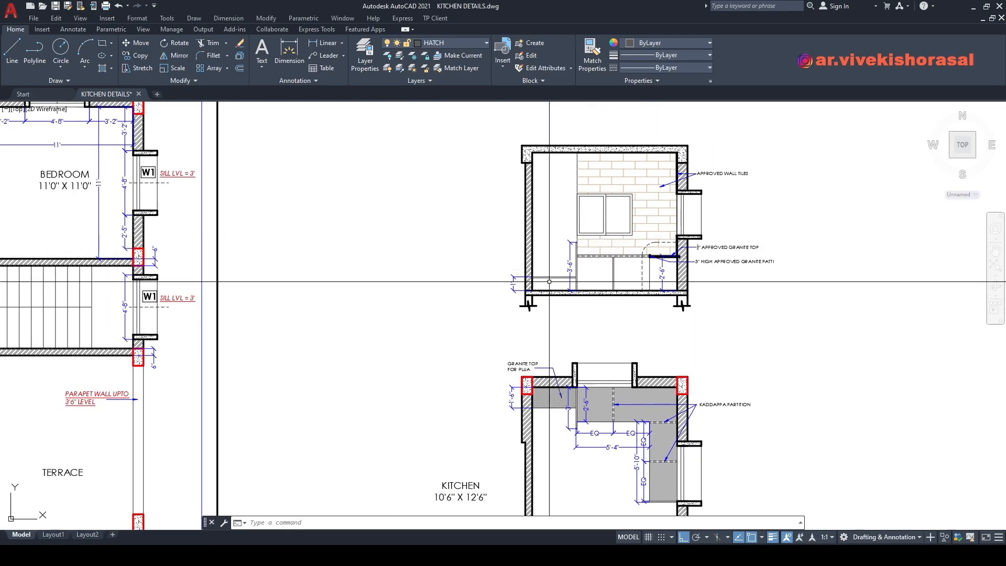
{"action": "scroll", "coordinate": [551, 223], "scroll_direction": "up", "scroll_amount": 4}
{"action": "middle_click_drag", "start_coordinate": [553, 207], "coordinate": [560, 296]}
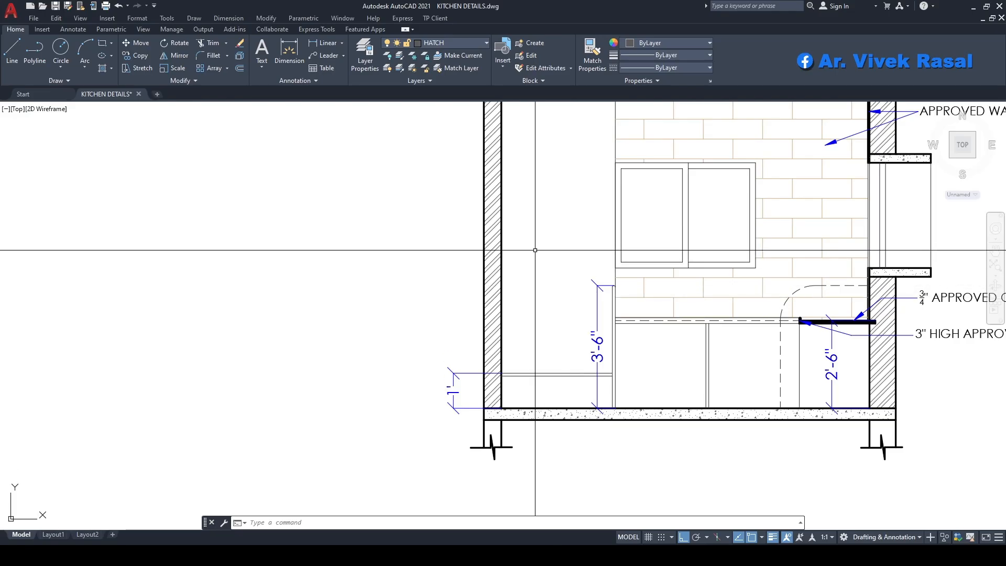
{"action": "scroll", "coordinate": [535, 245], "scroll_direction": "down", "scroll_amount": 2}
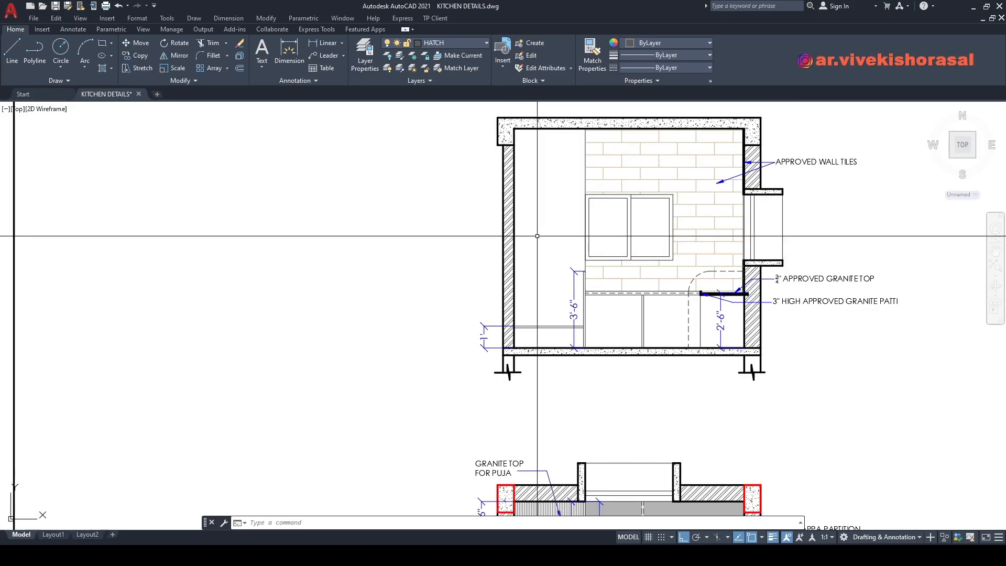
{"action": "middle_click_drag", "start_coordinate": [528, 250], "coordinate": [452, 264]}
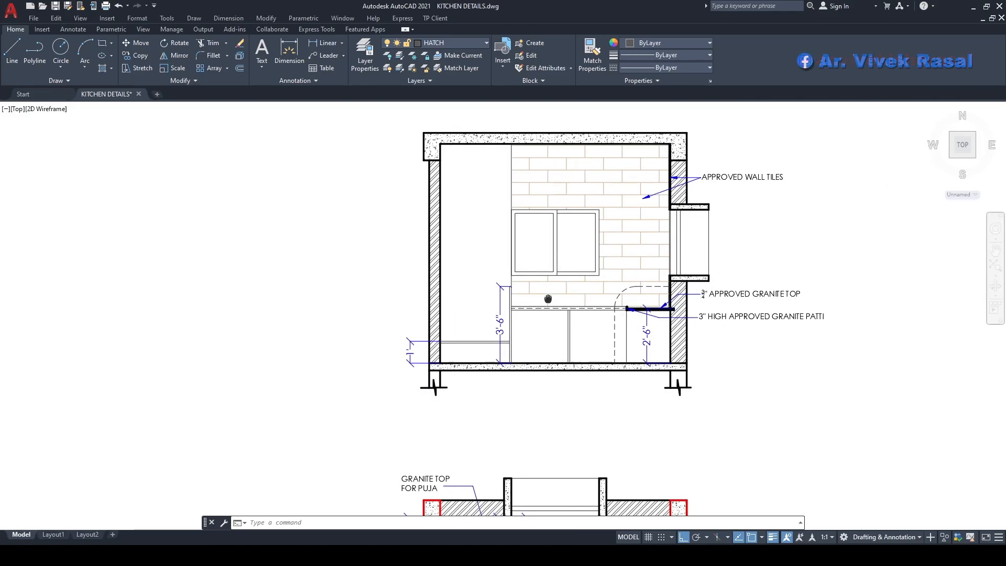
{"action": "scroll", "coordinate": [717, 227], "scroll_direction": "up", "scroll_amount": 2}
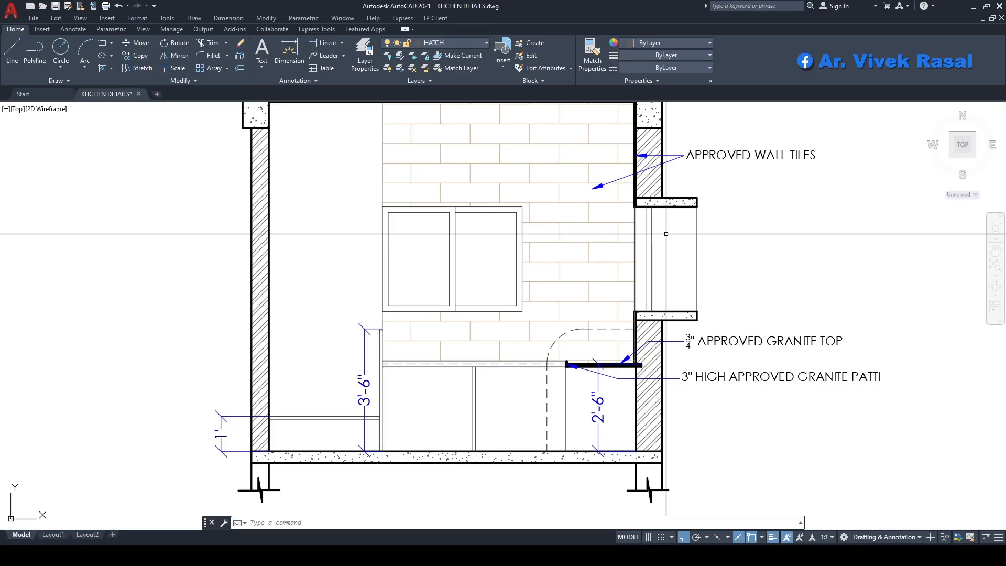
Step: Copy the kitchen's name and size label from the ground floor plan to the space beneath the kitchen section, with Ortho off
{"action": "scroll", "coordinate": [666, 234], "scroll_direction": "down", "scroll_amount": 5}
{"action": "middle_click_drag", "start_coordinate": [758, 209], "coordinate": [656, 198]}
{"action": "middle_click_drag", "start_coordinate": [585, 359], "coordinate": [723, 246]}
{"action": "middle_click_drag", "start_coordinate": [612, 289], "coordinate": [655, 283]}
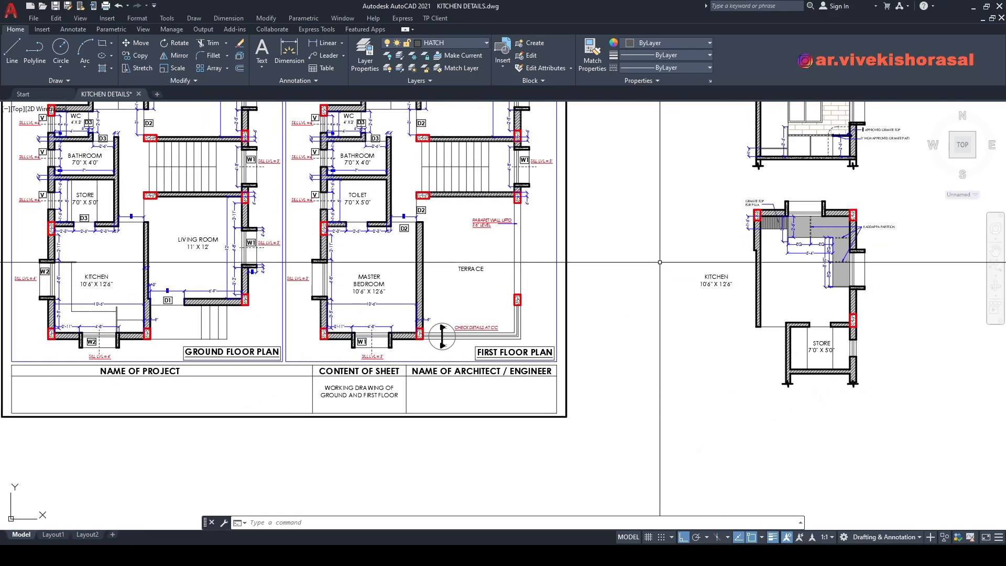
{"action": "type", "text": "ct objects:"}
{"action": "middle_click_drag", "start_coordinate": [493, 315], "coordinate": [667, 276]}
{"action": "middle_click_drag", "start_coordinate": [616, 318], "coordinate": [745, 285]}
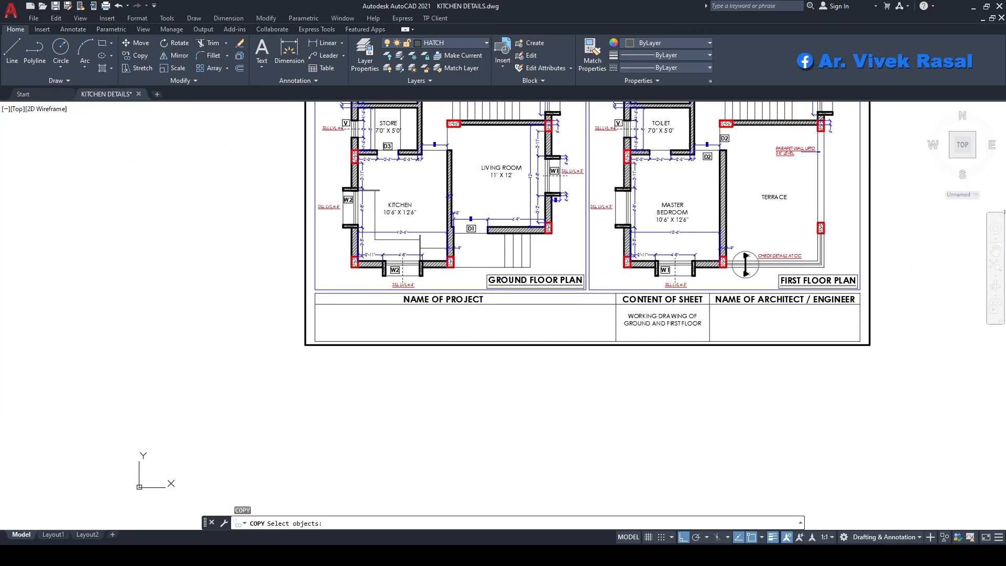
{"action": "middle_click_drag", "start_coordinate": [480, 273], "coordinate": [506, 318]}
{"action": "scroll", "coordinate": [456, 281], "scroll_direction": "up", "scroll_amount": 4}
{"action": "left_click", "coordinate": [429, 240]}
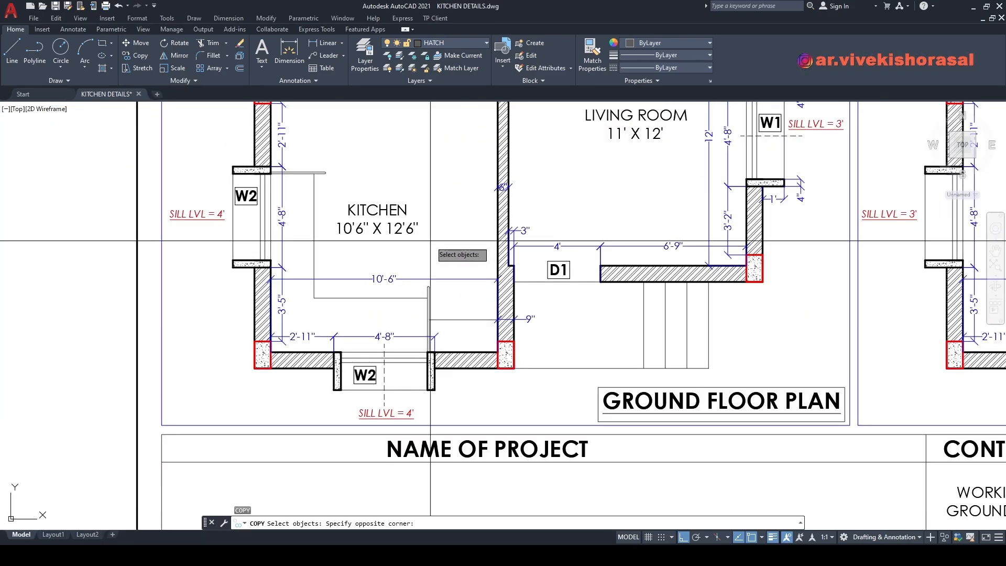
{"action": "left_click", "coordinate": [382, 222]}
{"action": "key", "text": "space"}
{"action": "left_click", "coordinate": [381, 218]}
{"action": "scroll", "coordinate": [344, 271], "scroll_direction": "down", "scroll_amount": 8}
{"action": "scroll", "coordinate": [619, 226], "scroll_direction": "up", "scroll_amount": 8}
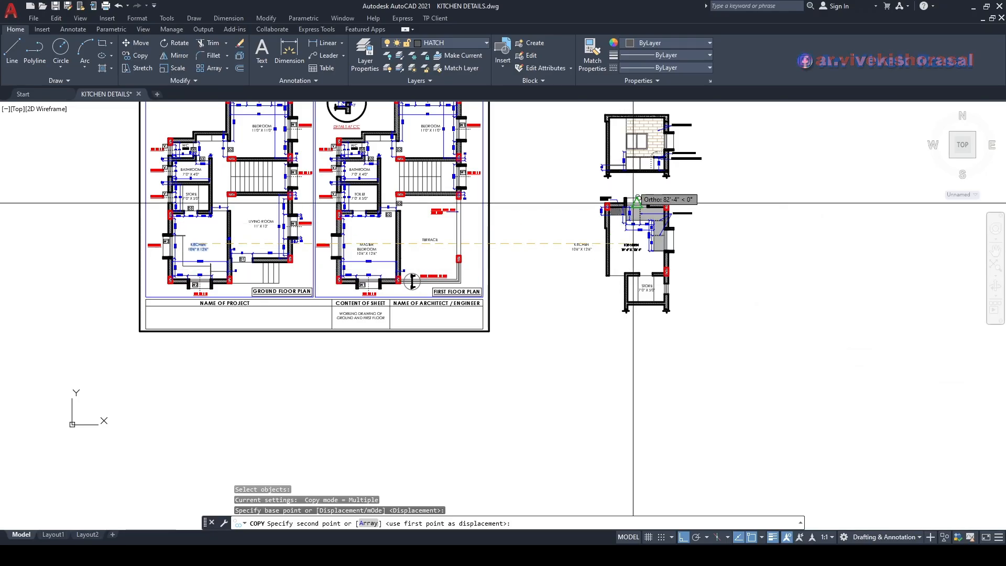
{"action": "key", "text": "F8"}
{"action": "left_click", "coordinate": [655, 189]}
{"action": "key", "text": "Escape"}
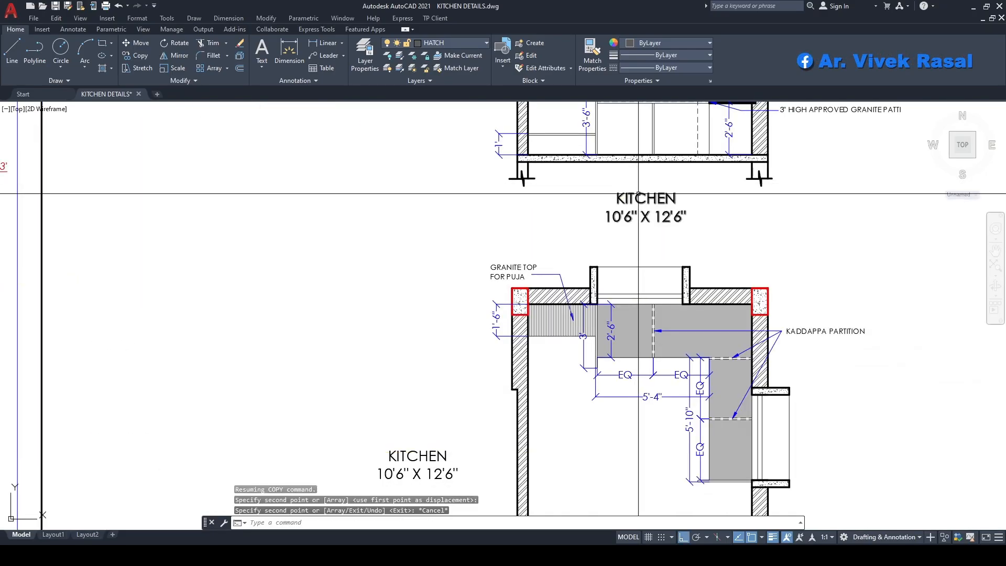
Step: Replace the copied label's text beneath the section with "SECTION AT X-X'"
{"action": "double_click", "coordinate": [643, 198]}
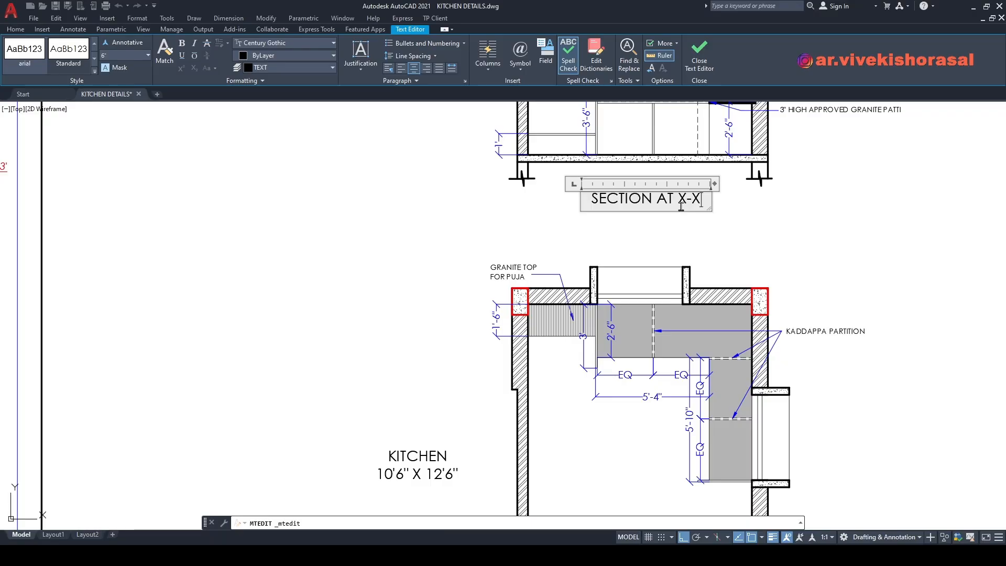
{"action": "left_click", "coordinate": [574, 274]}
{"action": "middle_click_drag", "start_coordinate": [716, 234], "coordinate": [671, 249]}
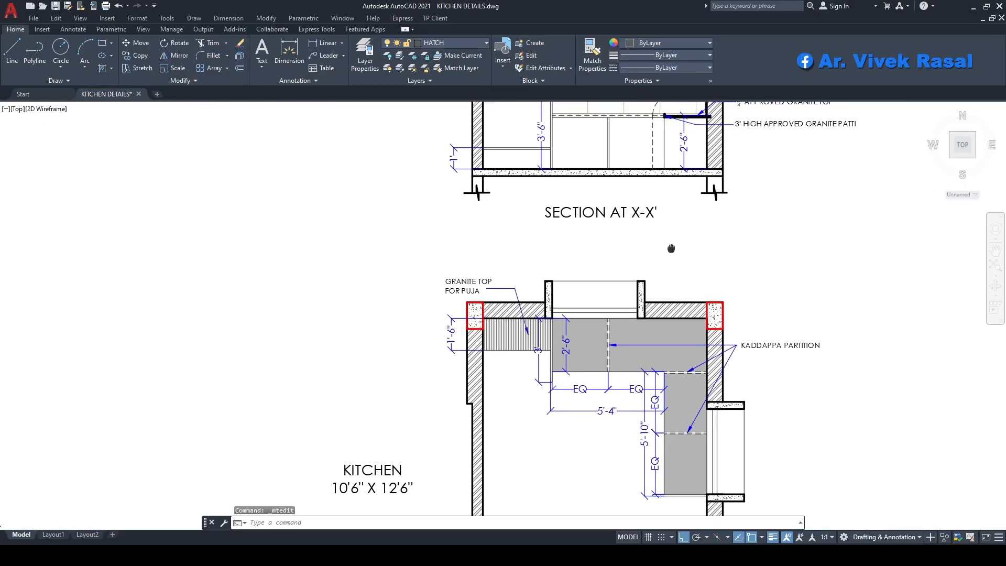
Step: Place a horizontal construction line across the kitchen plan, passing through the window in its right wall
{"action": "scroll", "coordinate": [657, 239], "scroll_direction": "down", "scroll_amount": 6}
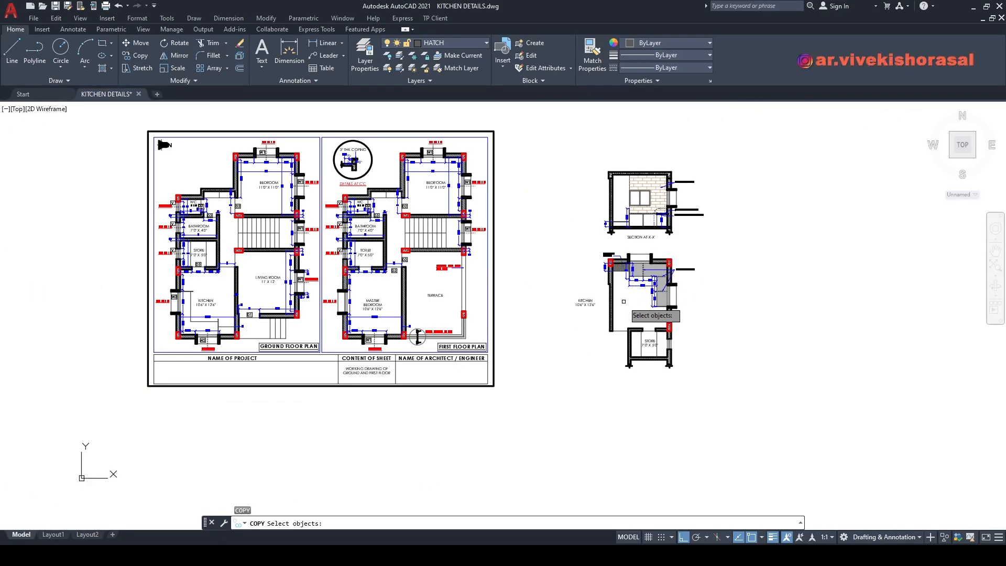
{"action": "key", "text": "Escape"}
{"action": "key", "text": "Escape"}
{"action": "type", "text": "XL"}
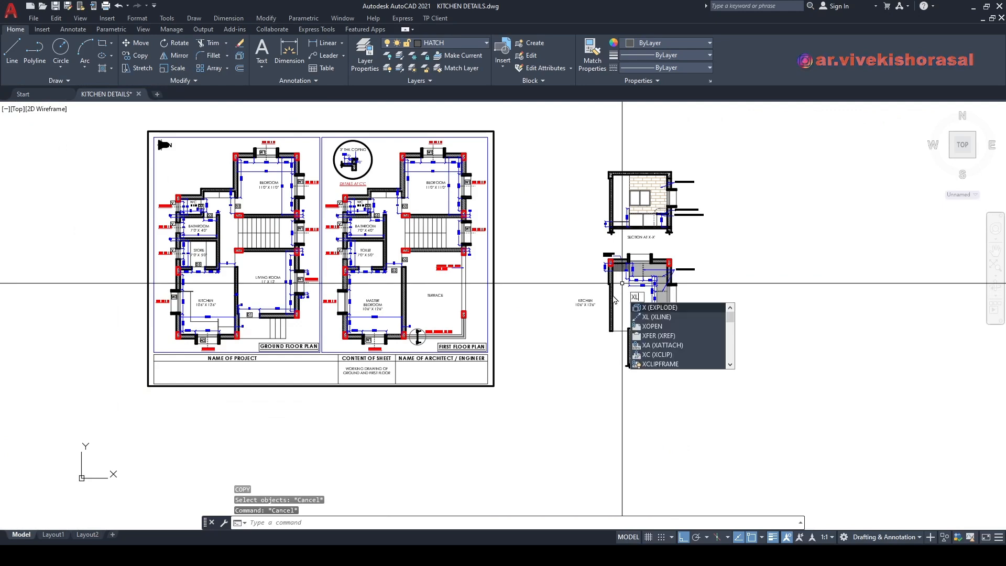
{"action": "key", "text": "Return"}
{"action": "type", "text": "H"}
{"action": "key", "text": "Return"}
{"action": "scroll", "coordinate": [622, 283], "scroll_direction": "up", "scroll_amount": 8}
{"action": "left_click", "coordinate": [610, 270]}
{"action": "key", "text": "Return"}
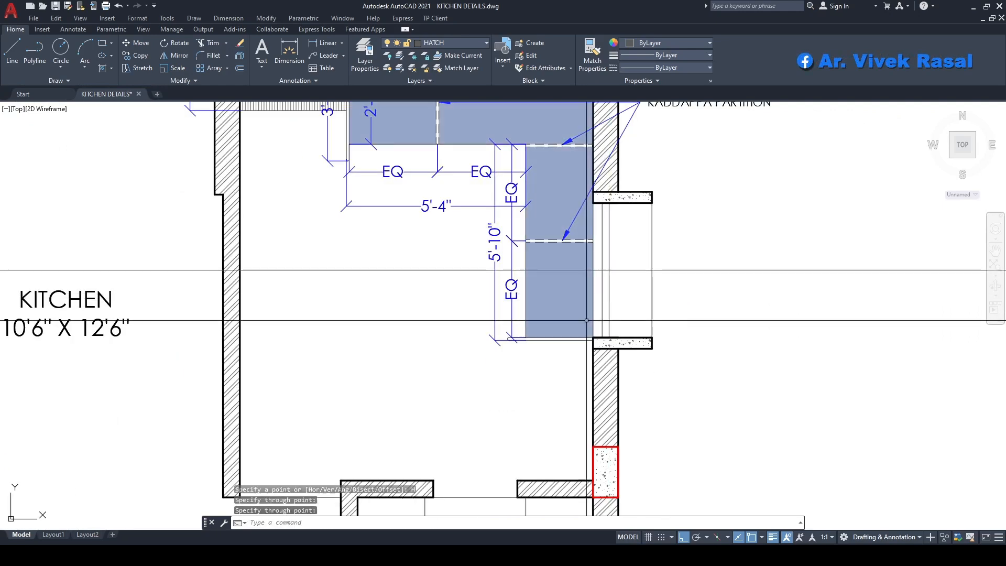
Step: Move the kitchen's name and size label from outside the left wall to inside the kitchen in the plan
{"action": "middle_click_drag", "start_coordinate": [422, 288], "coordinate": [709, 272]}
{"action": "left_click", "coordinate": [470, 287]}
{"action": "left_click", "coordinate": [432, 238]}
{"action": "key", "text": "Escape"}
{"action": "key", "text": "Escape"}
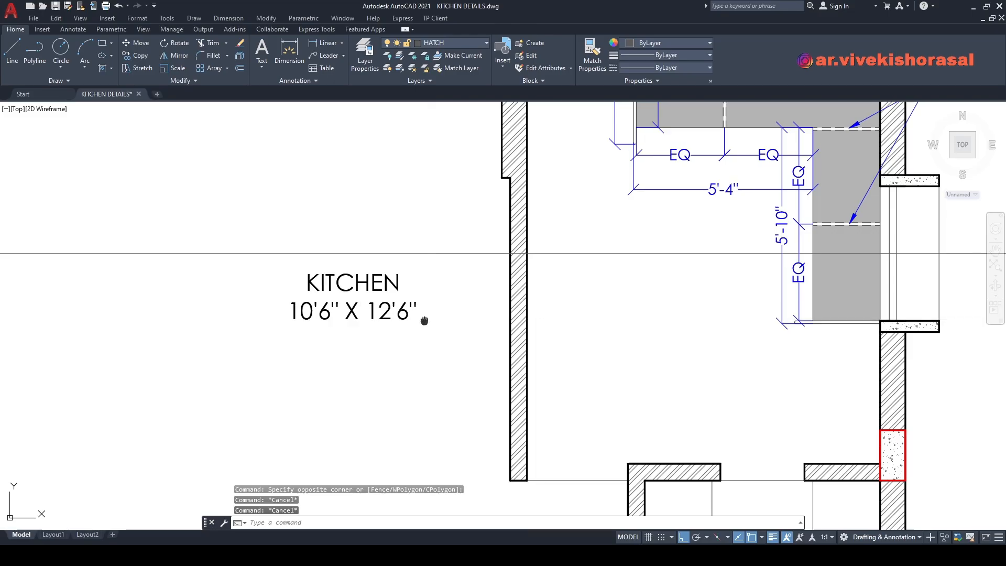
{"action": "middle_click_drag", "start_coordinate": [425, 321], "coordinate": [419, 274]}
{"action": "type", "text": "M"}
{"action": "key", "text": "Return"}
{"action": "left_click", "coordinate": [419, 309]}
{"action": "left_click", "coordinate": [355, 234]}
{"action": "key", "text": "Return"}
{"action": "left_click", "coordinate": [351, 242]}
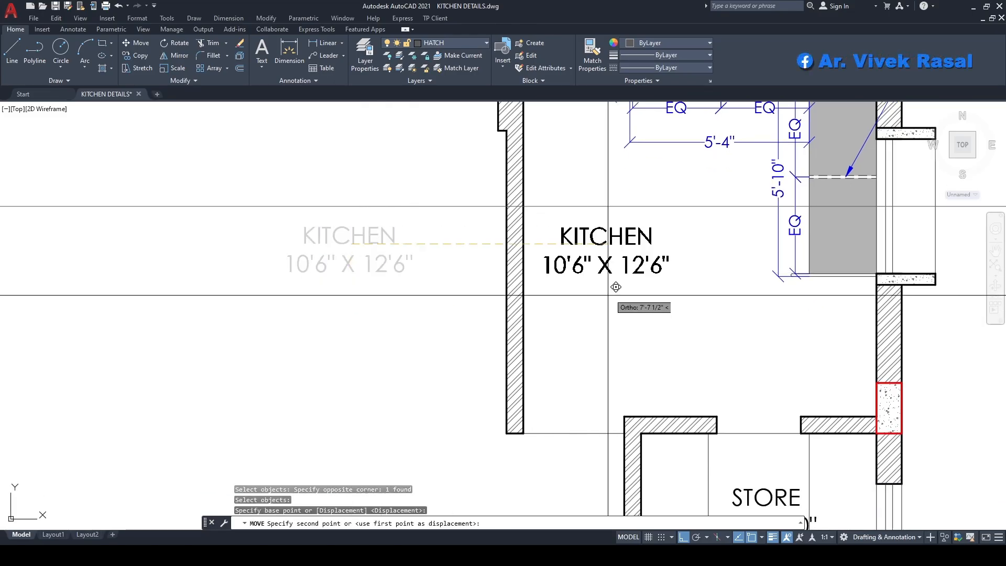
{"action": "left_click", "coordinate": [672, 283]}
{"action": "key", "text": "Escape"}
Step: Break the construction line to the left of the kitchen plan and erase the leftover piece running toward the drawing sheet
{"action": "scroll", "coordinate": [666, 312], "scroll_direction": "down", "scroll_amount": 3}
{"action": "middle_click_drag", "start_coordinate": [652, 267], "coordinate": [658, 323]}
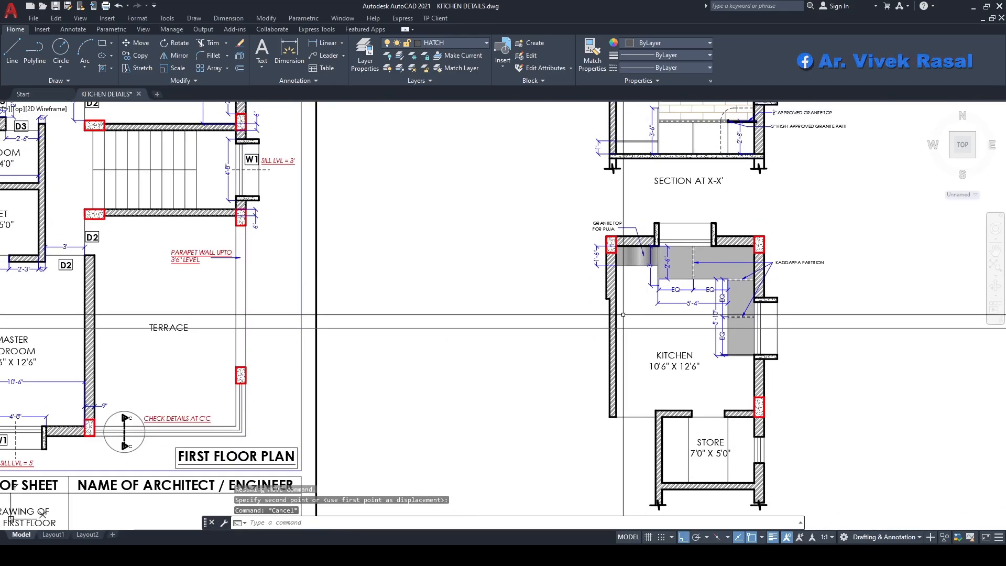
{"action": "type", "text": "br"}
{"action": "key", "text": "Return"}
{"action": "scroll", "coordinate": [558, 320], "scroll_direction": "up", "scroll_amount": 3}
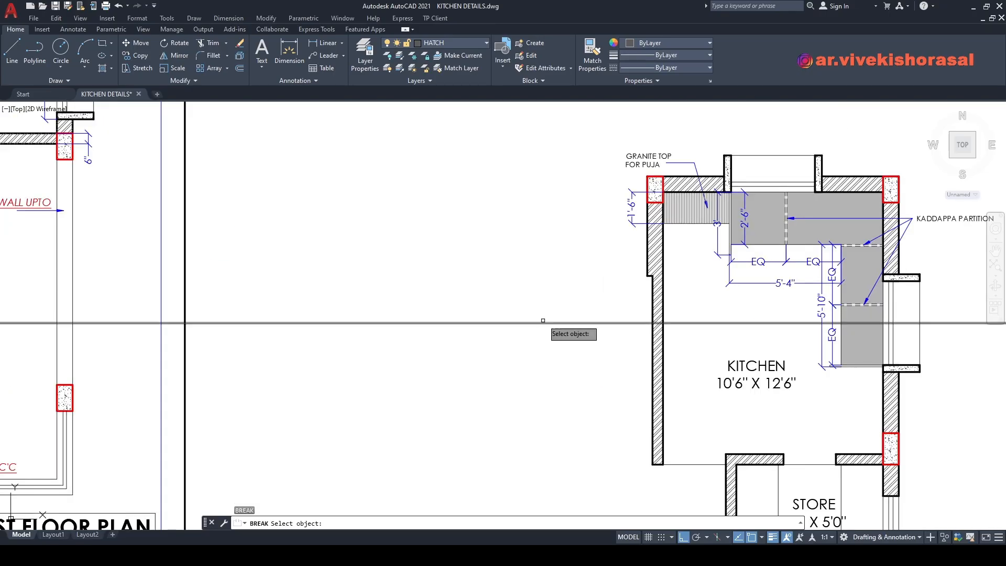
{"action": "left_click", "coordinate": [550, 322]}
{"action": "left_click", "coordinate": [507, 332]}
{"action": "left_click", "coordinate": [498, 351]}
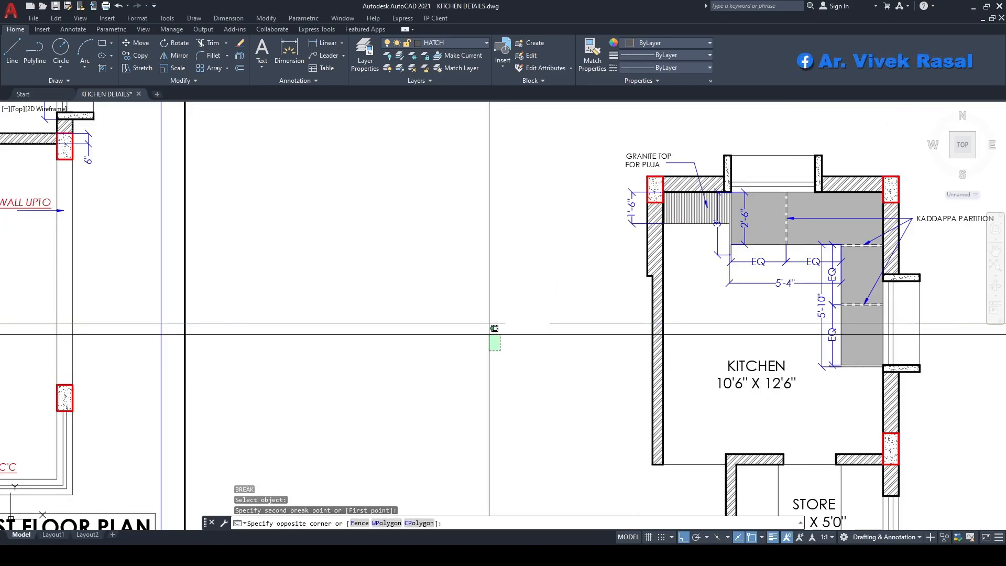
{"action": "left_click", "coordinate": [481, 314]}
{"action": "type", "text": "e"}
{"action": "key", "text": "Return"}
Step: Break the construction line to the right of the kitchen plan and erase the leftover piece beyond the gap
{"action": "middle_click_drag", "start_coordinate": [570, 313], "coordinate": [371, 329]}
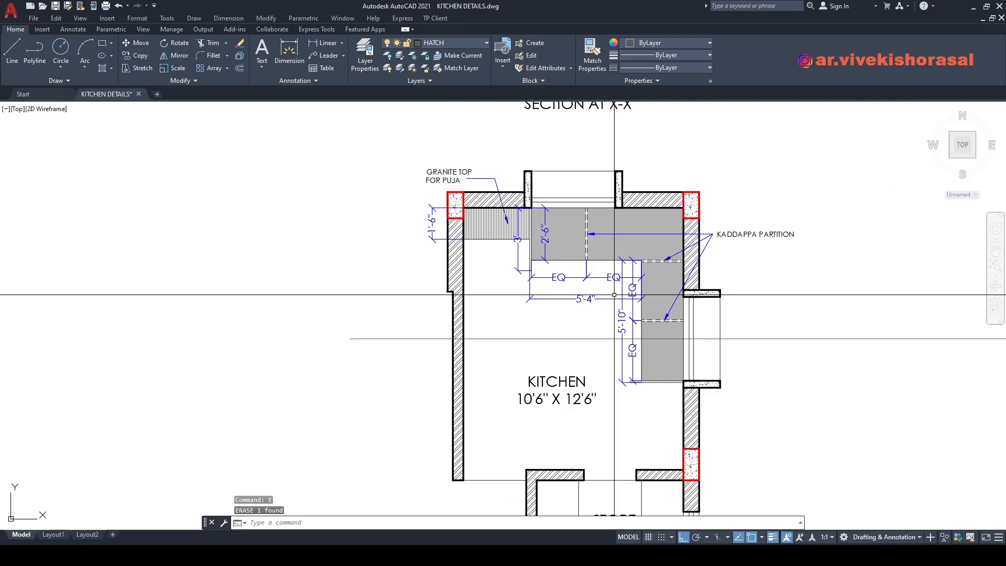
{"action": "left_click", "coordinate": [767, 339]}
{"action": "left_click", "coordinate": [818, 380]}
{"action": "key", "text": "Return"}
{"action": "key", "text": "Escape"}
{"action": "key", "text": "Escape"}
{"action": "left_click", "coordinate": [887, 367]}
{"action": "left_click", "coordinate": [844, 305]}
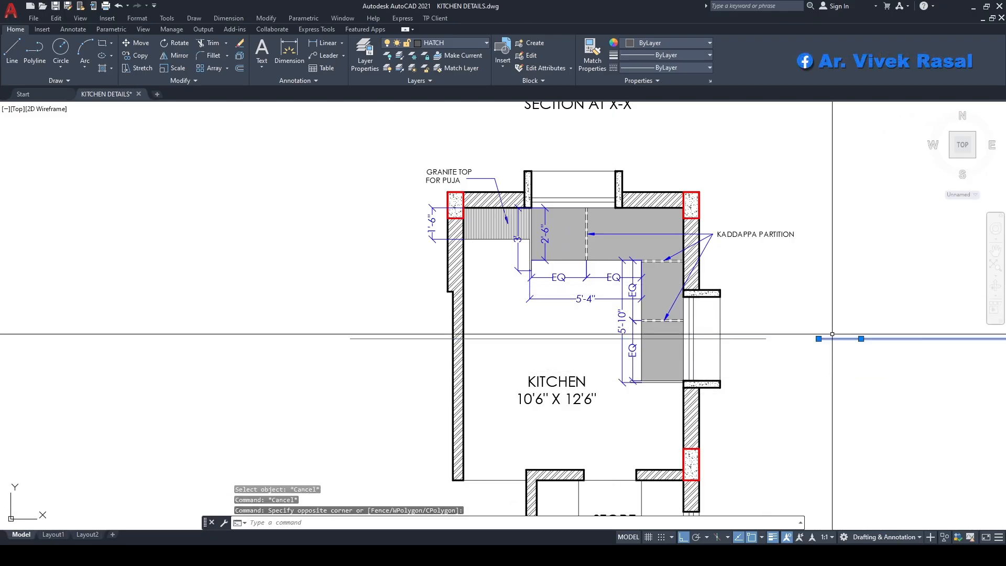
{"action": "type", "text": "e"}
{"action": "key", "text": "Return"}
Step: Put the remaining section line across the kitchen on layer 0 and set its linetype to DASHDOT
{"action": "left_click", "coordinate": [409, 338]}
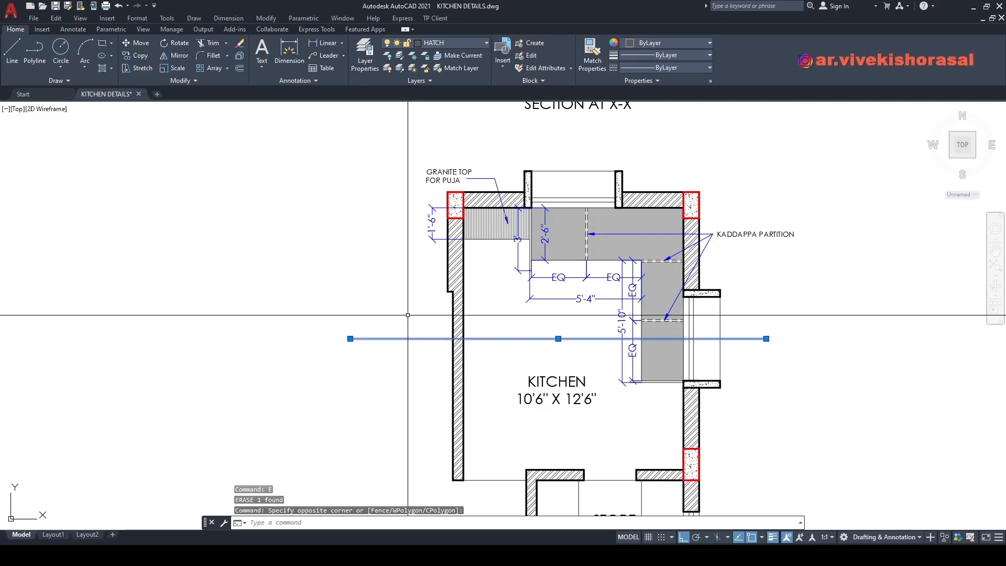
{"action": "left_click", "coordinate": [455, 45]}
{"action": "left_click", "coordinate": [454, 54]}
{"action": "left_click", "coordinate": [454, 45]}
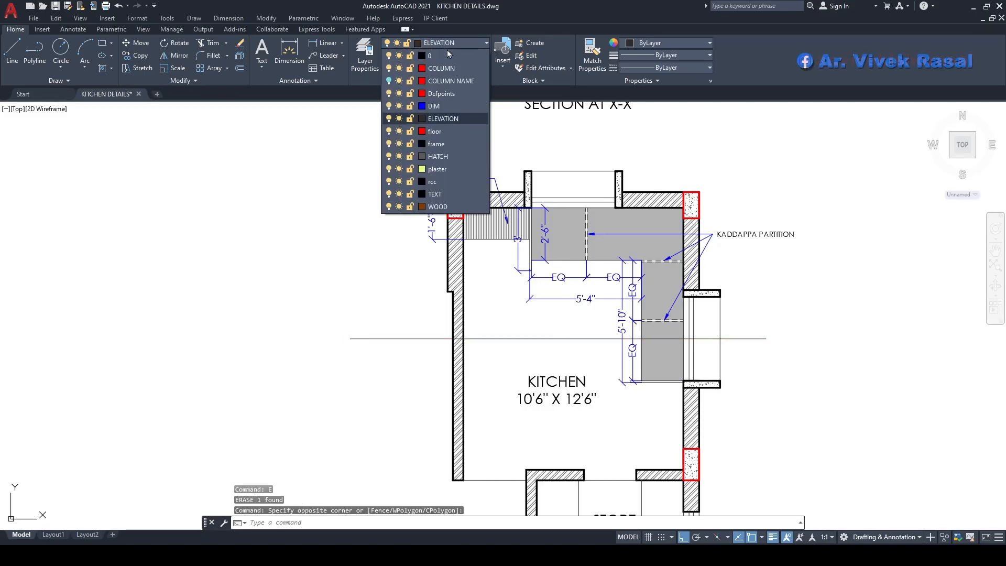
{"action": "left_click", "coordinate": [444, 56]}
{"action": "left_click", "coordinate": [669, 69]}
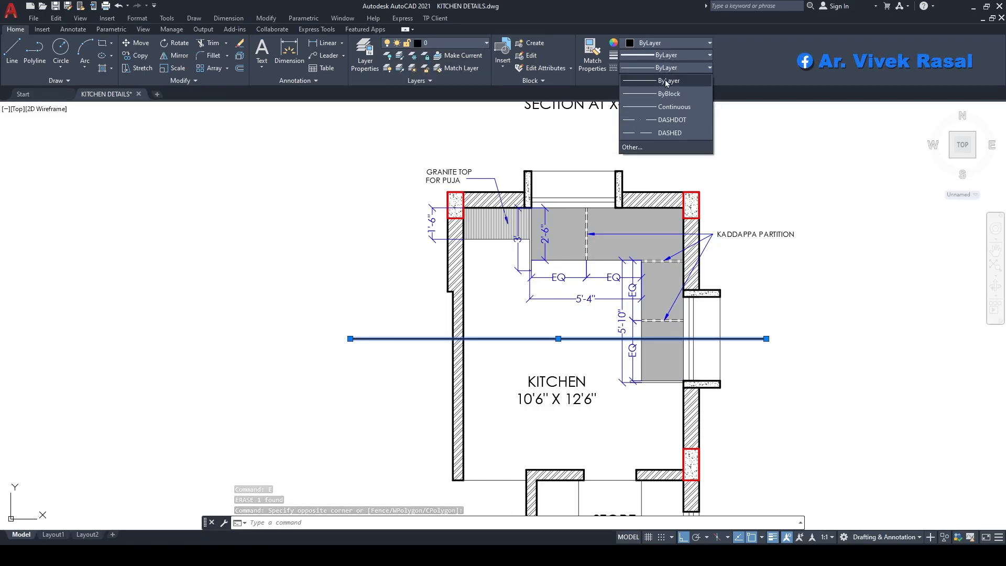
{"action": "left_click", "coordinate": [673, 124]}
{"action": "middle_click_drag", "start_coordinate": [505, 319], "coordinate": [568, 278]}
{"action": "key", "text": "Escape"}
{"action": "key", "text": "Escape"}
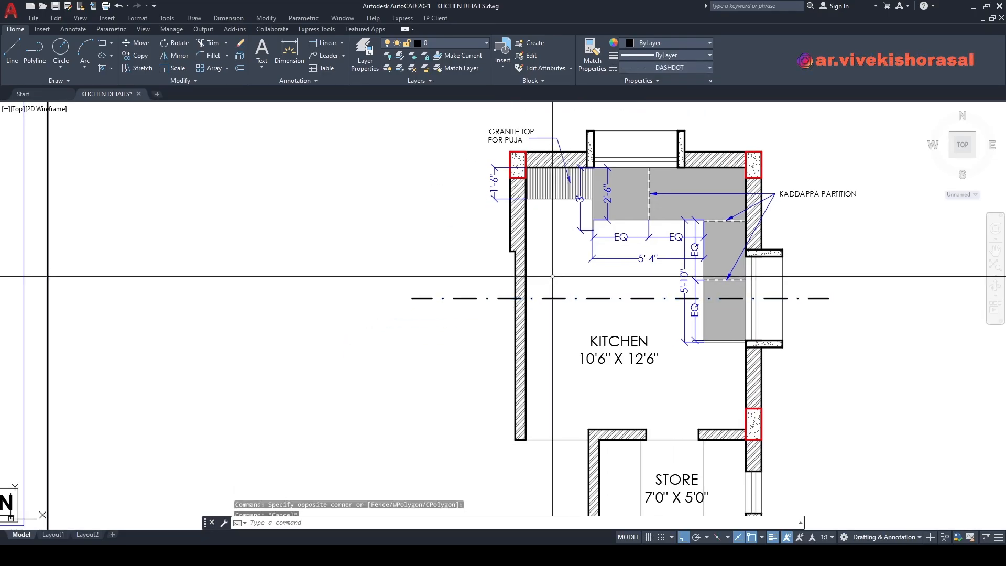
Step: Draw a three-sided inscribed polygon pointing up at the section line's left end, with a radius of about 1'-1"
{"action": "middle_click_drag", "start_coordinate": [417, 300], "coordinate": [465, 298]}
{"action": "type", "text": "p"}
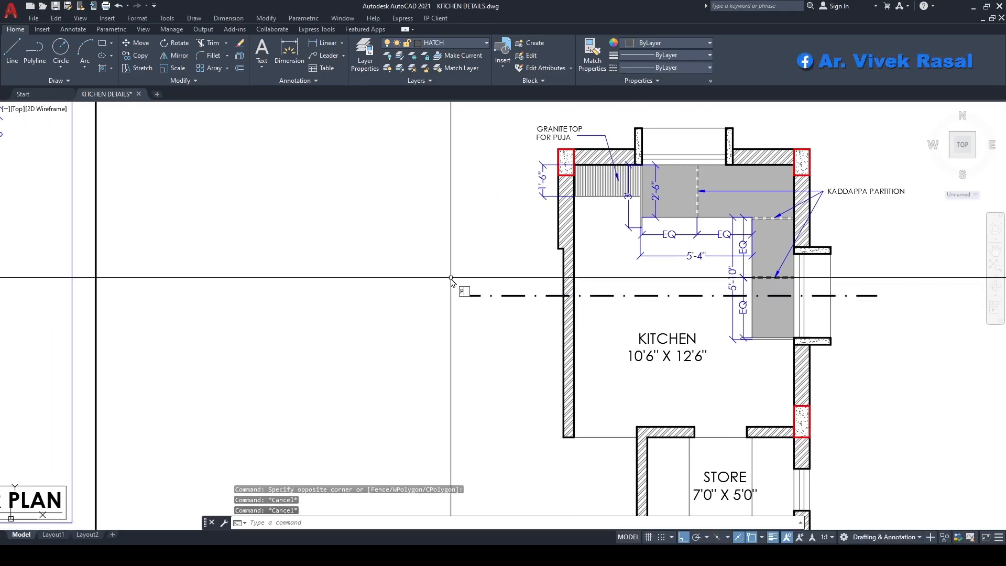
{"action": "type", "text": "ol"}
{"action": "key", "text": "Return"}
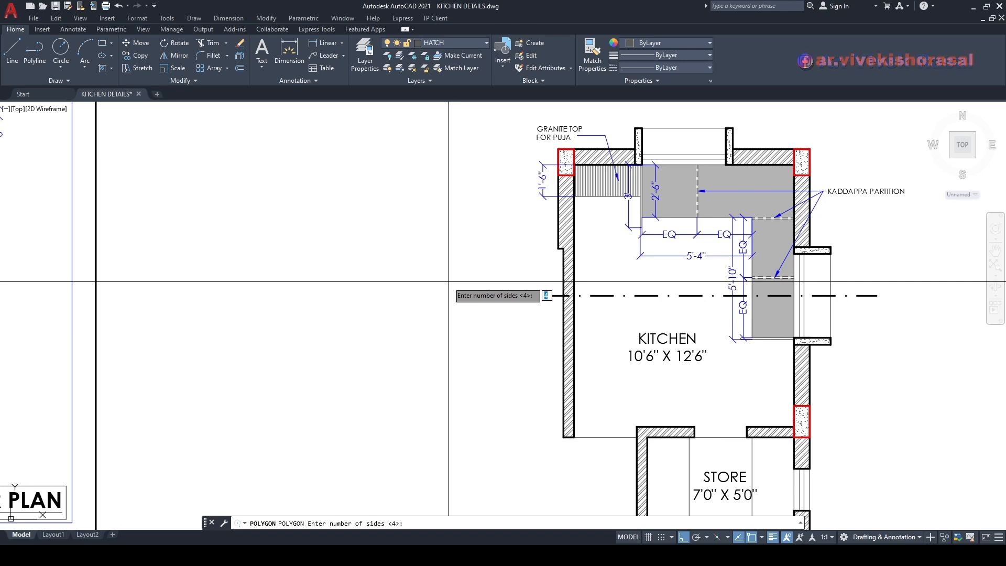
{"action": "type", "text": "3"}
{"action": "key", "text": "Return"}
{"action": "scroll", "coordinate": [449, 294], "scroll_direction": "up", "scroll_amount": 4}
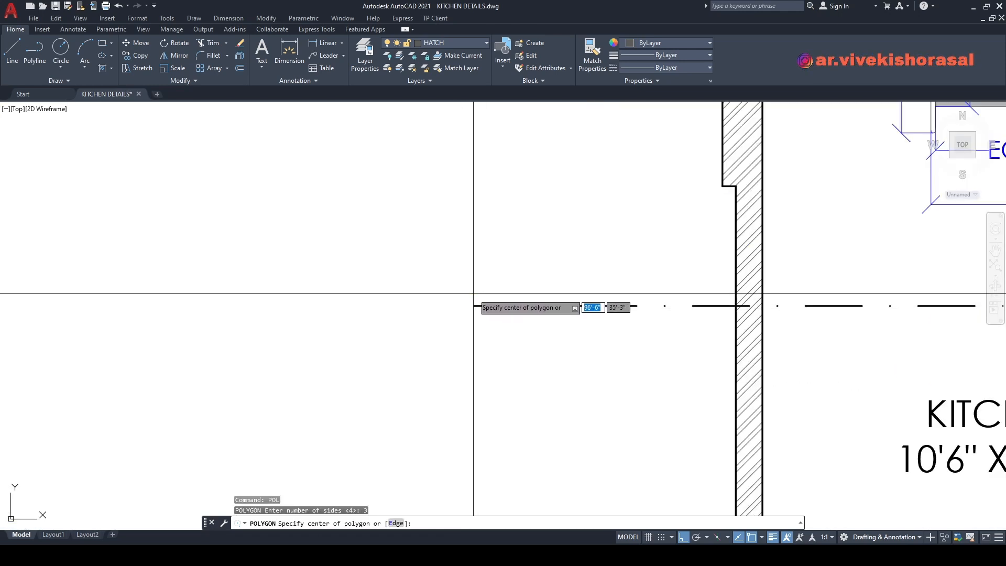
{"action": "left_click", "coordinate": [471, 306]}
{"action": "key", "text": "Return"}
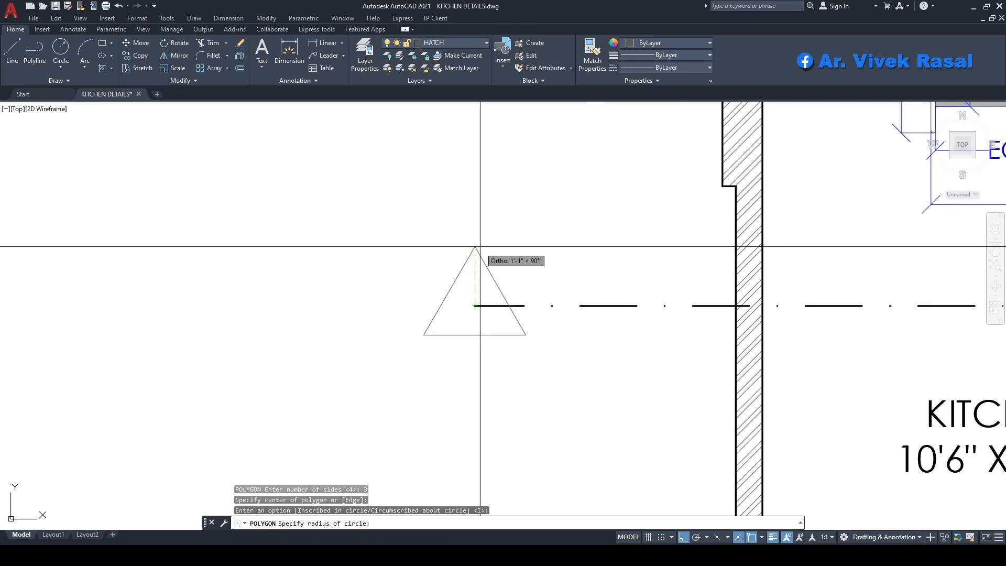
{"action": "left_click", "coordinate": [474, 243]}
Step: Stretch the section line's left end together with its triangle closer to the kitchen's left wall
{"action": "scroll", "coordinate": [524, 300], "scroll_direction": "down", "scroll_amount": 2}
{"action": "type", "text": "s"}
{"action": "key", "text": "Return"}
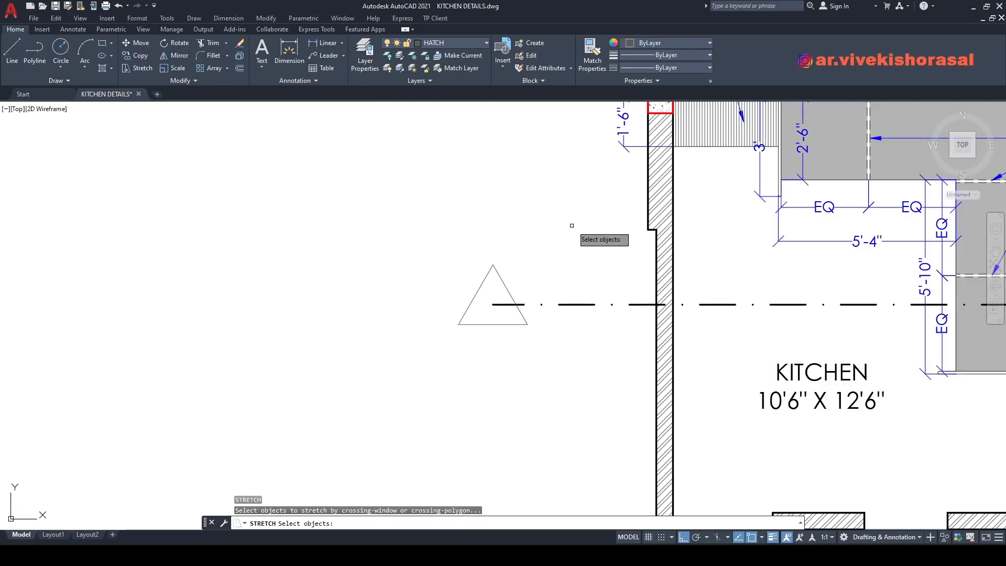
{"action": "left_click", "coordinate": [580, 200]}
{"action": "left_click", "coordinate": [405, 369]}
{"action": "key", "text": "Return"}
{"action": "left_click", "coordinate": [333, 364]}
{"action": "left_click", "coordinate": [415, 362]}
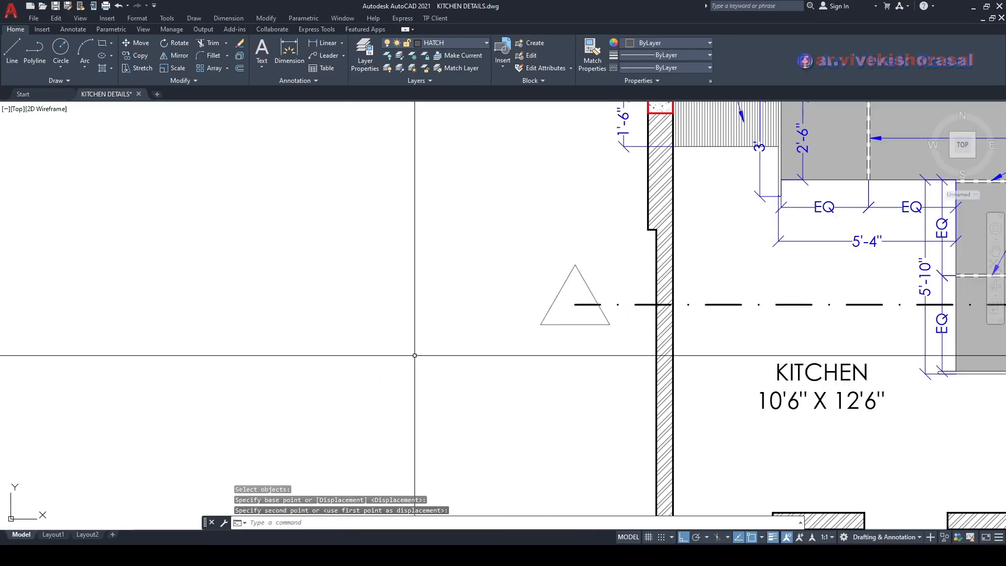
Step: Mirror the triangle about a vertical line through the section line's midpoint to mark its right end, keeping the original
{"action": "type", "text": "mi"}
{"action": "key", "text": "Return"}
{"action": "left_click", "coordinate": [527, 258]}
{"action": "left_click", "coordinate": [628, 338]}
{"action": "key", "text": "Return"}
{"action": "scroll", "coordinate": [582, 273], "scroll_direction": "down", "scroll_amount": 4}
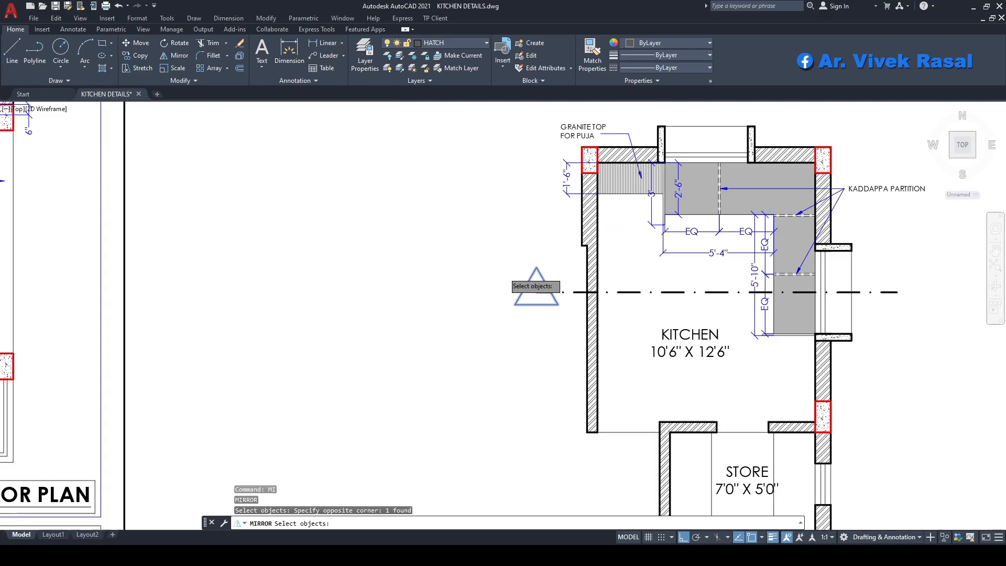
{"action": "scroll", "coordinate": [584, 261], "scroll_direction": "up", "scroll_amount": 3}
{"action": "scroll", "coordinate": [584, 262], "scroll_direction": "down", "scroll_amount": 3}
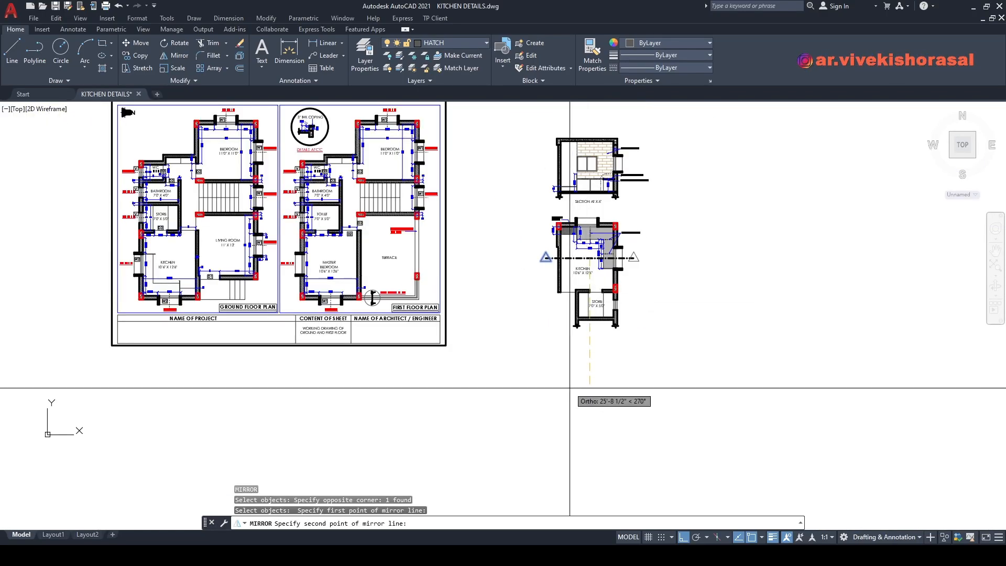
{"action": "left_click", "coordinate": [557, 331]}
{"action": "key", "text": "Return"}
Step: Scale the left section triangle by a factor of .5 about the section line's left endpoint
{"action": "scroll", "coordinate": [545, 272], "scroll_direction": "up", "scroll_amount": 4}
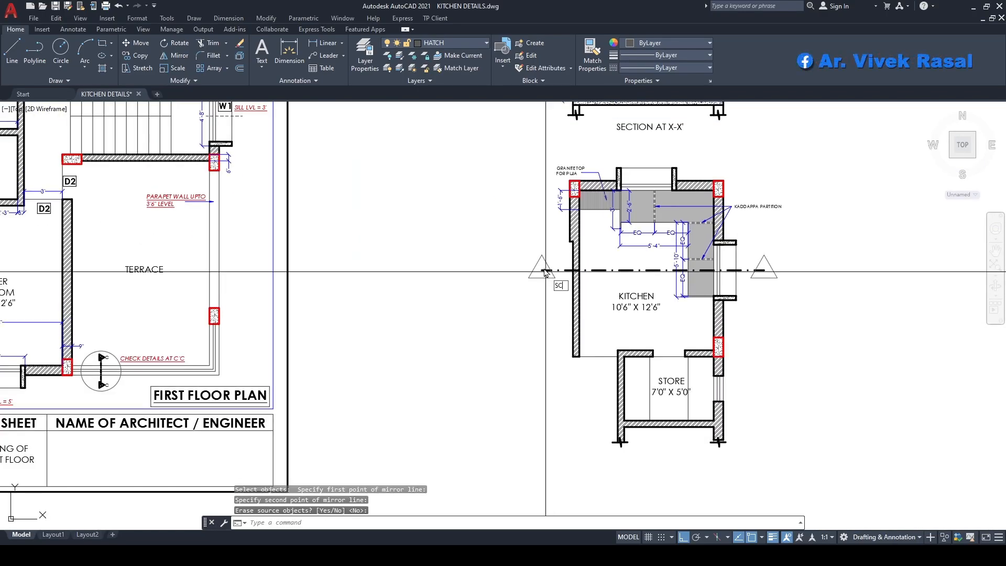
{"action": "type", "text": "sc"}
{"action": "key", "text": "Return"}
{"action": "scroll", "coordinate": [545, 272], "scroll_direction": "up", "scroll_amount": 4}
{"action": "left_click", "coordinate": [482, 199]}
{"action": "left_click", "coordinate": [576, 362]}
{"action": "key", "text": "Return"}
{"action": "left_click", "coordinate": [537, 273]}
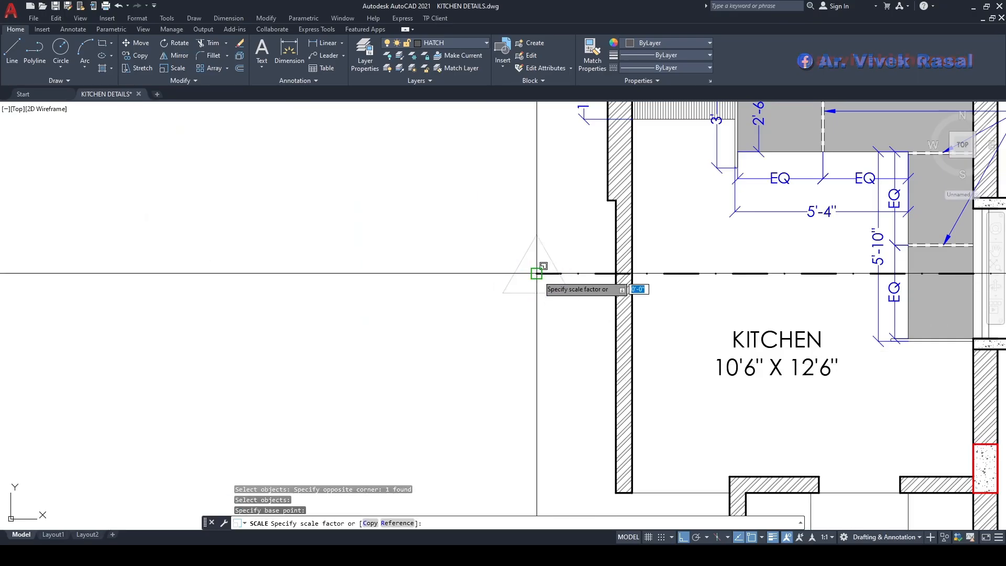
{"action": "scroll", "coordinate": [540, 266], "scroll_direction": "down", "scroll_amount": 5}
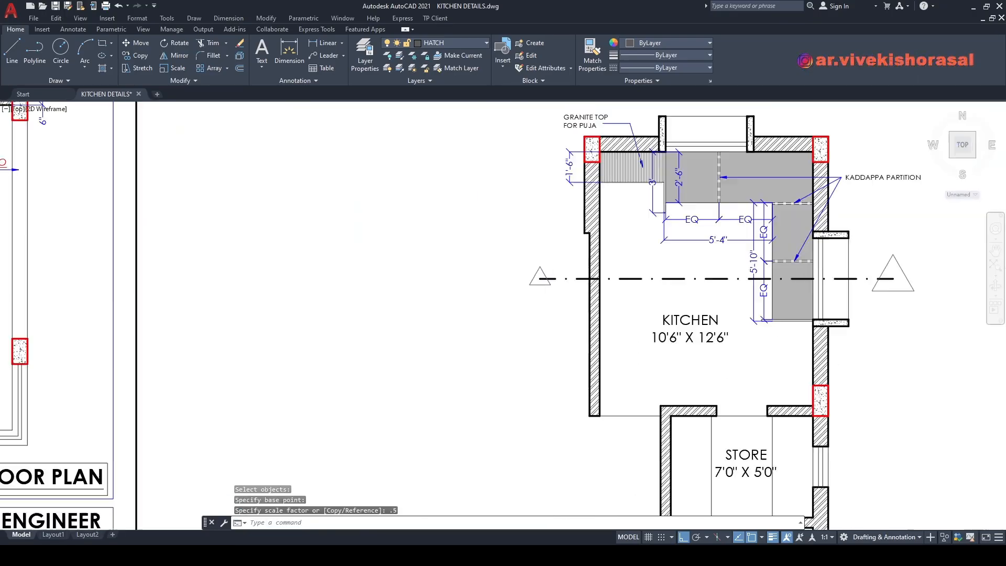
Step: Scale the right section triangle by a factor of .5 about the section line's right endpoint
{"action": "scroll", "coordinate": [634, 219], "scroll_direction": "up", "scroll_amount": 4}
{"action": "key", "text": "Return"}
{"action": "left_click", "coordinate": [738, 387]}
{"action": "scroll", "coordinate": [690, 312], "scroll_direction": "up", "scroll_amount": 2}
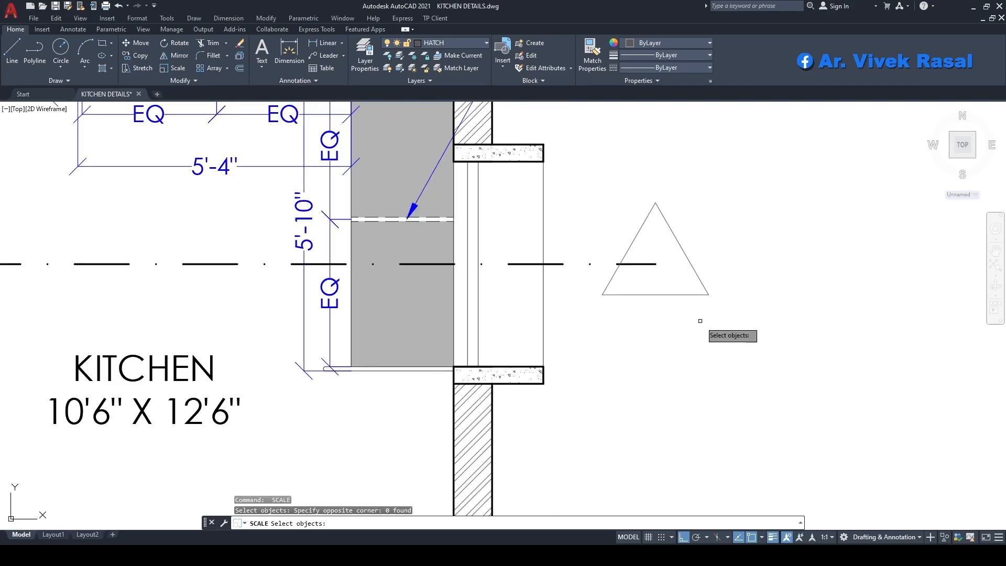
{"action": "key", "text": "Return"}
{"action": "left_click", "coordinate": [668, 282]}
{"action": "type", "text": "."}
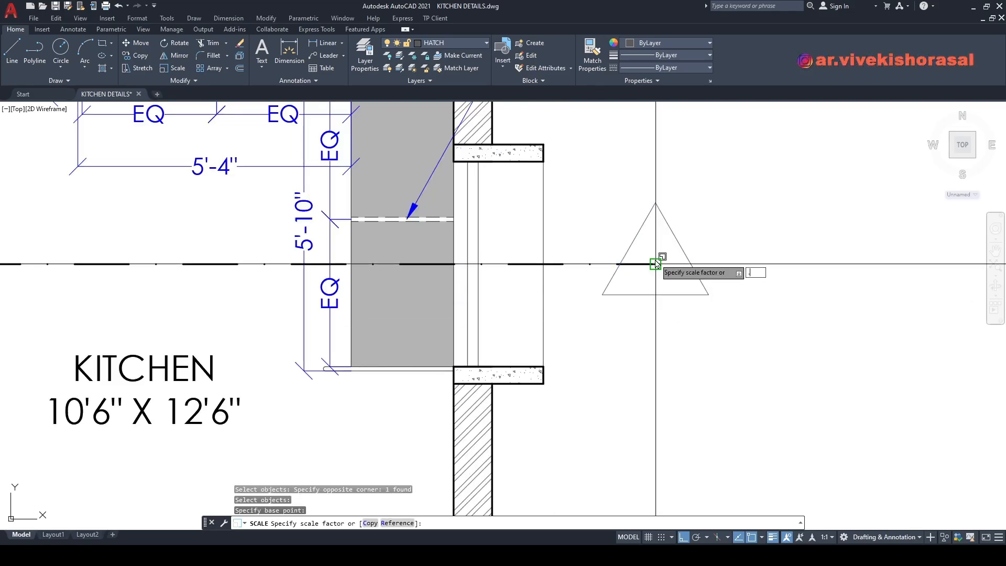
{"action": "type", "text": "5"}
{"action": "key", "text": "Return"}
Step: Move both section triangles to layer 0
{"action": "scroll", "coordinate": [658, 258], "scroll_direction": "up", "scroll_amount": 2}
{"action": "left_click", "coordinate": [730, 311]}
{"action": "left_click", "coordinate": [676, 279]}
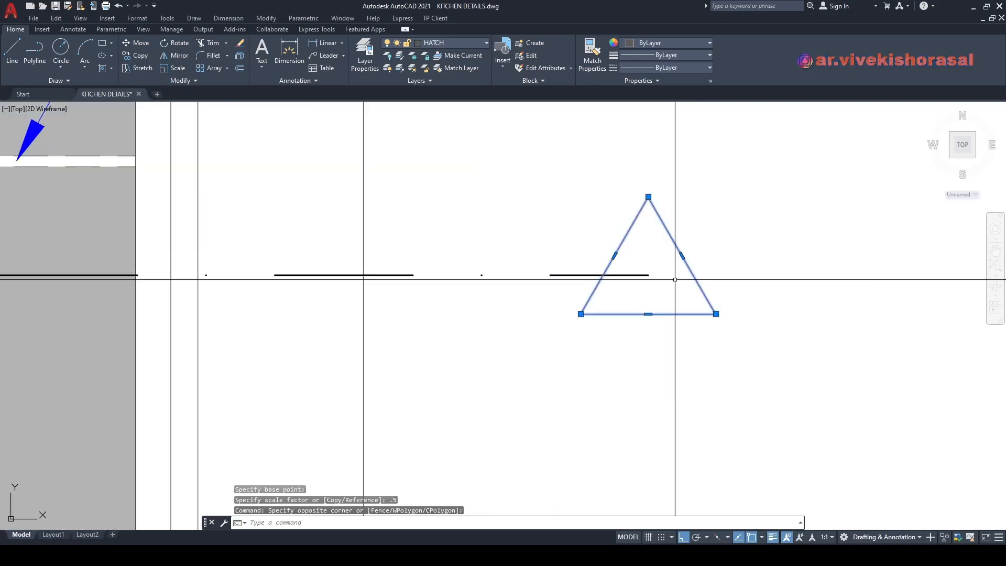
{"action": "scroll", "coordinate": [815, 282], "scroll_direction": "down", "scroll_amount": 5}
{"action": "scroll", "coordinate": [492, 282], "scroll_direction": "up", "scroll_amount": 1}
{"action": "scroll", "coordinate": [639, 285], "scroll_direction": "up", "scroll_amount": 4}
{"action": "left_click", "coordinate": [595, 330]}
{"action": "left_click", "coordinate": [546, 269]}
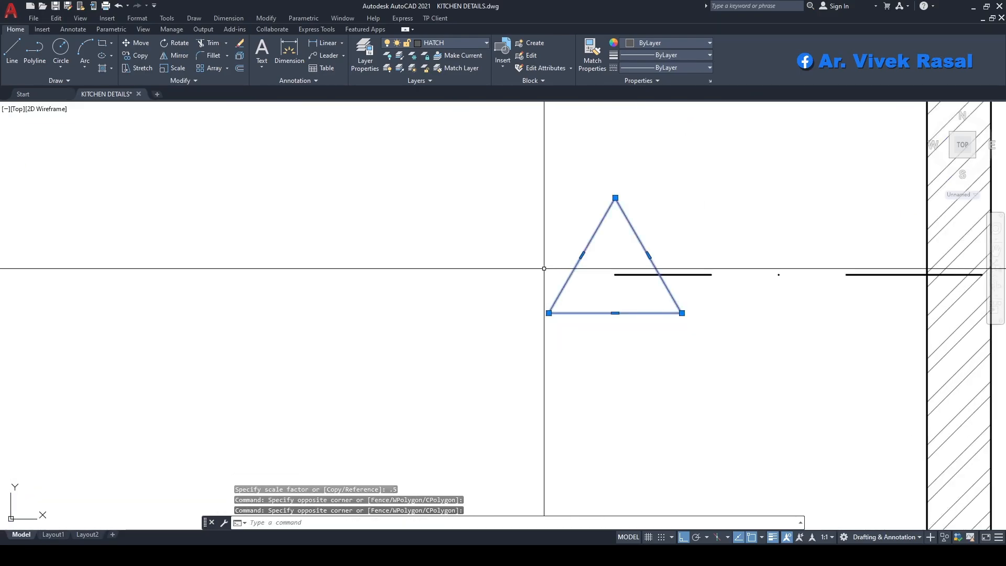
{"action": "left_click", "coordinate": [455, 45]}
{"action": "key", "text": "Escape"}
{"action": "key", "text": "Escape"}
{"action": "key", "text": "Escape"}
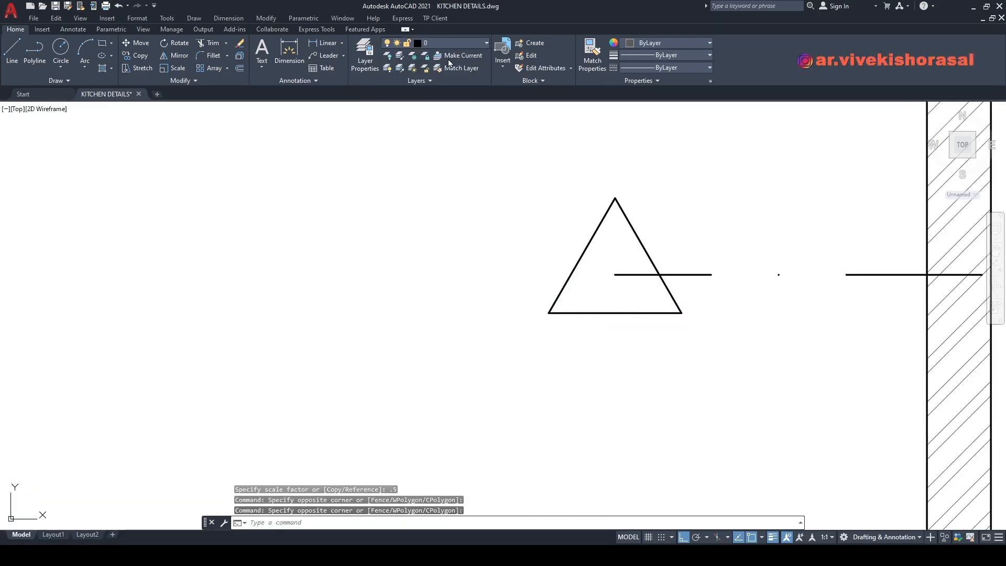
Step: Copy the SECTION AT X-X' title to a spot above the triangle at the section line's left end
{"action": "scroll", "coordinate": [510, 251], "scroll_direction": "down", "scroll_amount": 5}
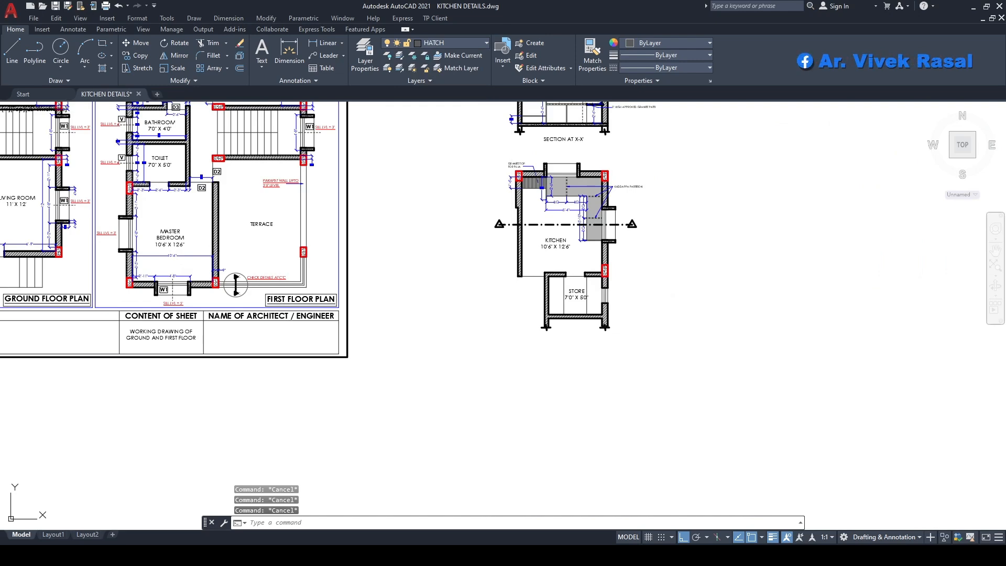
{"action": "type", "text": "co"}
{"action": "key", "text": "Return"}
{"action": "scroll", "coordinate": [604, 261], "scroll_direction": "up", "scroll_amount": 4}
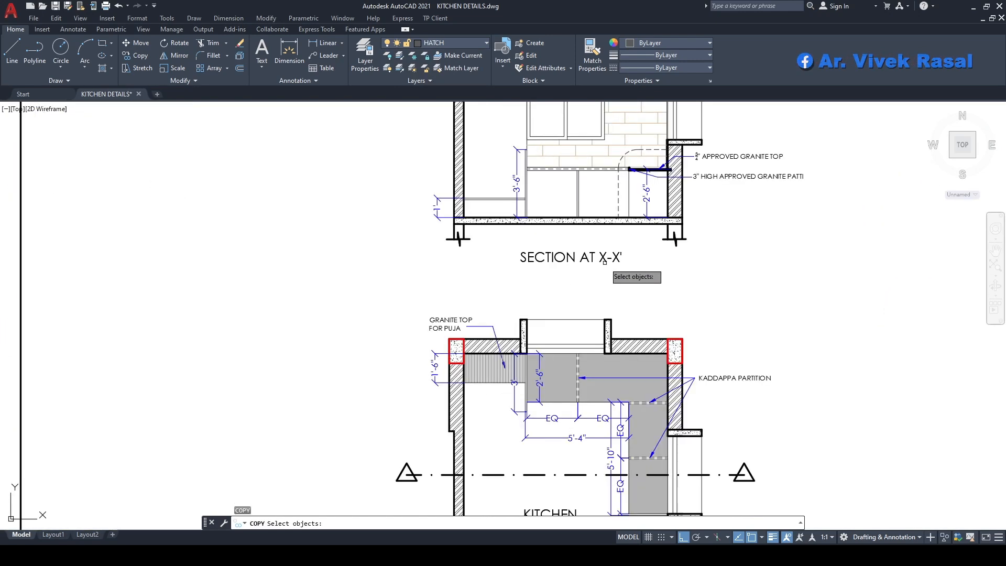
{"action": "left_click", "coordinate": [569, 246]}
{"action": "left_click", "coordinate": [567, 272]}
{"action": "scroll", "coordinate": [597, 251], "scroll_direction": "down", "scroll_amount": 3}
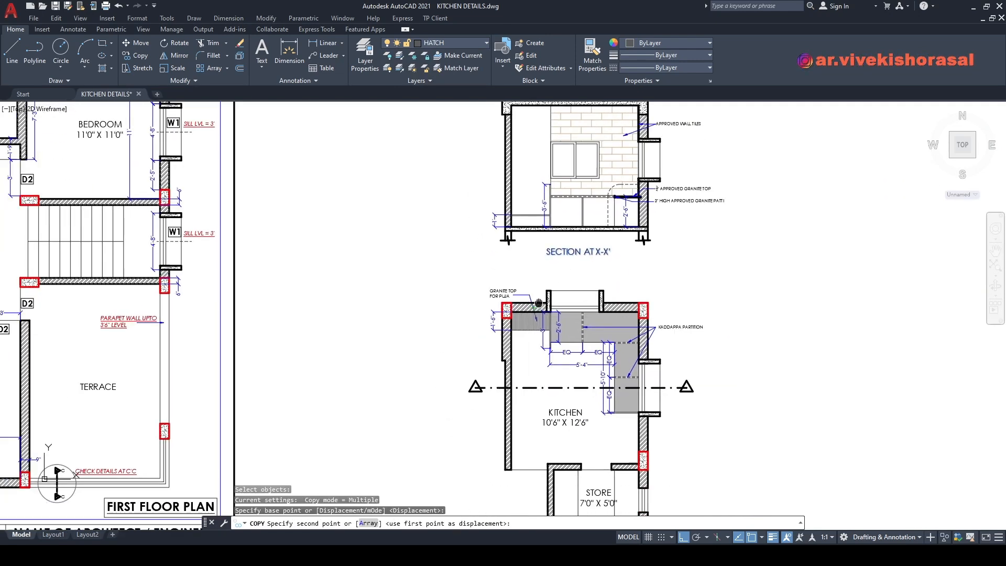
{"action": "scroll", "coordinate": [519, 255], "scroll_direction": "up", "scroll_amount": 6}
{"action": "key", "text": "F8"}
{"action": "key", "text": "Escape"}
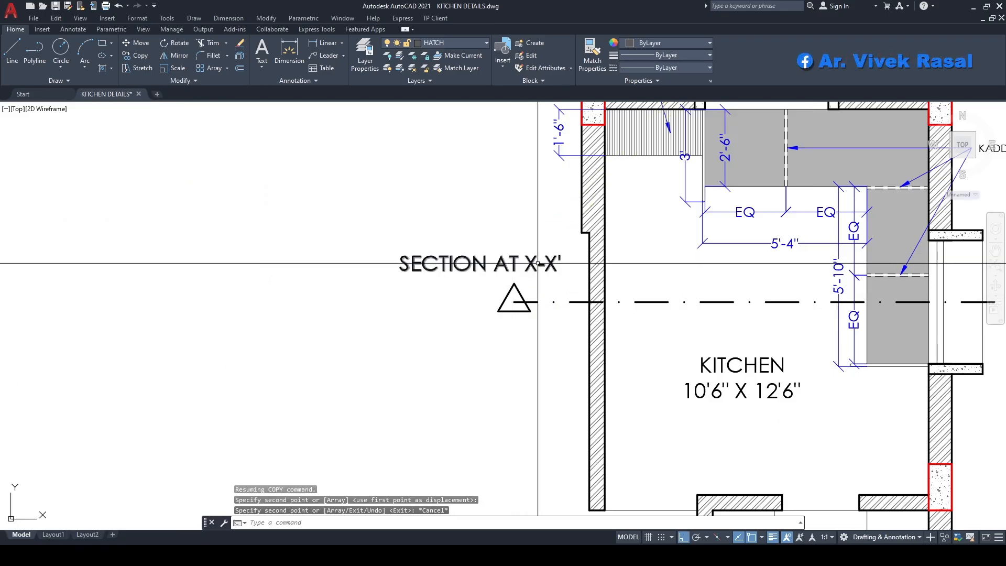
Step: Change the copied title's text to X
{"action": "double_click", "coordinate": [530, 266]}
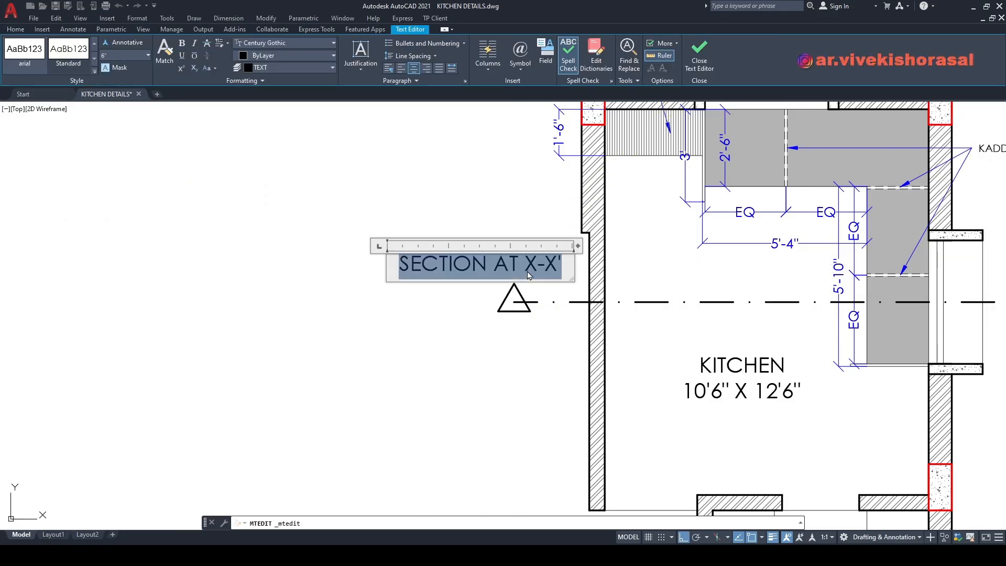
{"action": "left_click_drag", "start_coordinate": [577, 246], "coordinate": [405, 246]}
{"action": "left_click", "coordinate": [496, 281]}
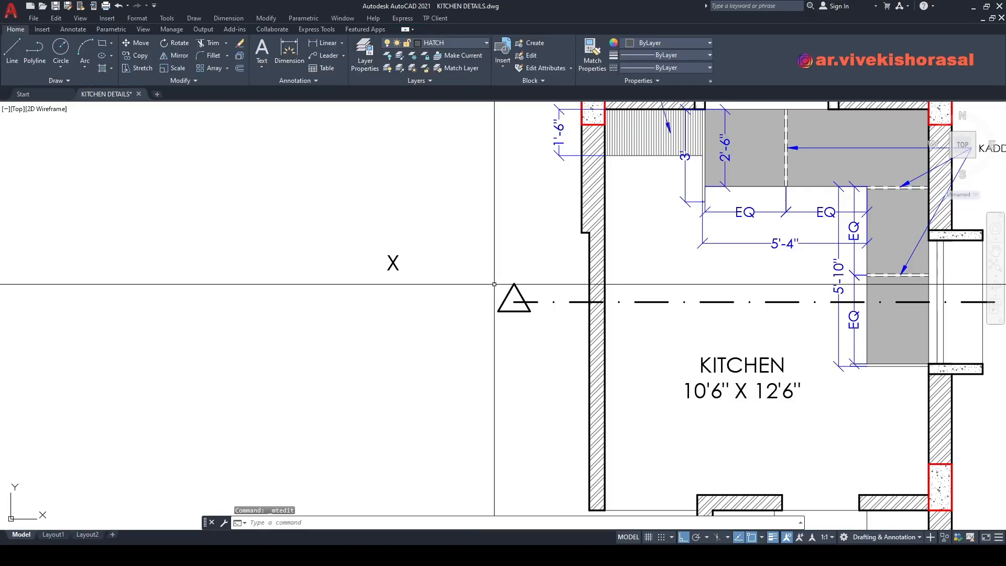
{"action": "type", "text": "N"}
{"action": "key", "text": "Escape"}
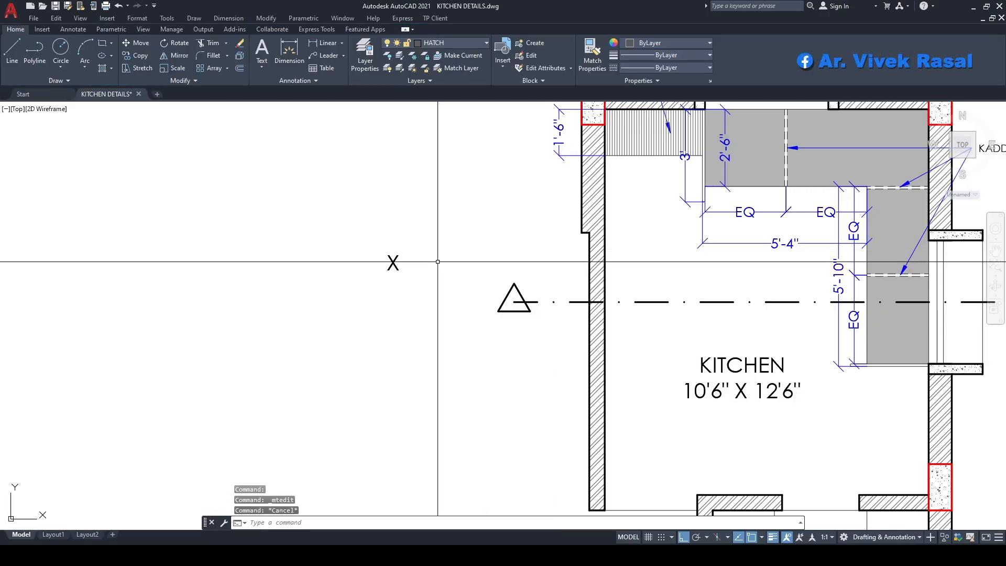
Step: Move the X label horizontally so it sits centred above the left section triangle
{"action": "scroll", "coordinate": [437, 261], "scroll_direction": "up", "scroll_amount": 4}
{"action": "type", "text": "m"}
{"action": "key", "text": "Return"}
{"action": "left_click", "coordinate": [427, 273]}
{"action": "left_click", "coordinate": [343, 248]}
{"action": "key", "text": "Return"}
{"action": "left_click", "coordinate": [338, 200]}
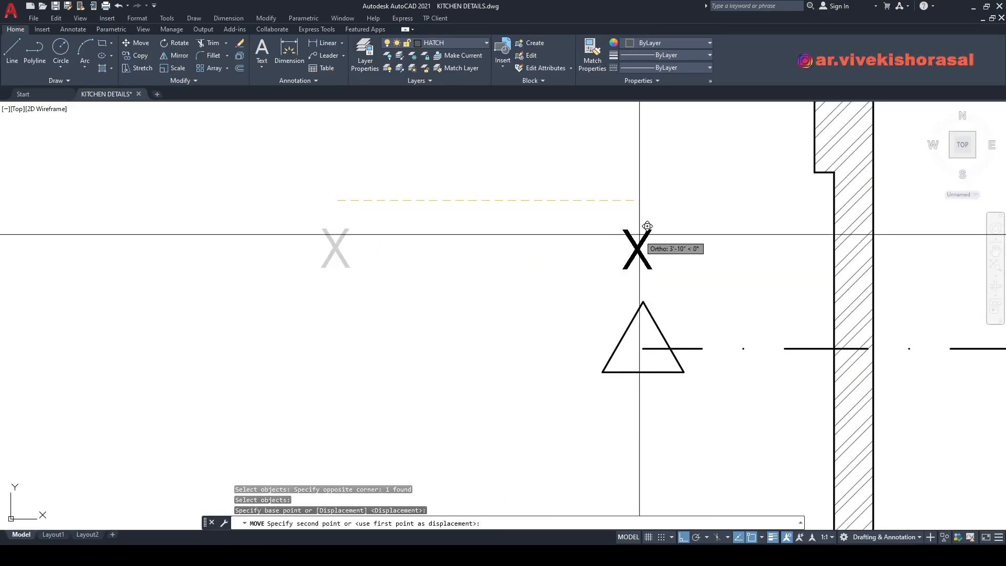
{"action": "left_click", "coordinate": [650, 239]}
{"action": "middle_click_drag", "start_coordinate": [668, 260], "coordinate": [606, 275]}
Step: Copy the X label from the left triangle's apex to the same position above the right section triangle
{"action": "type", "text": "c"}
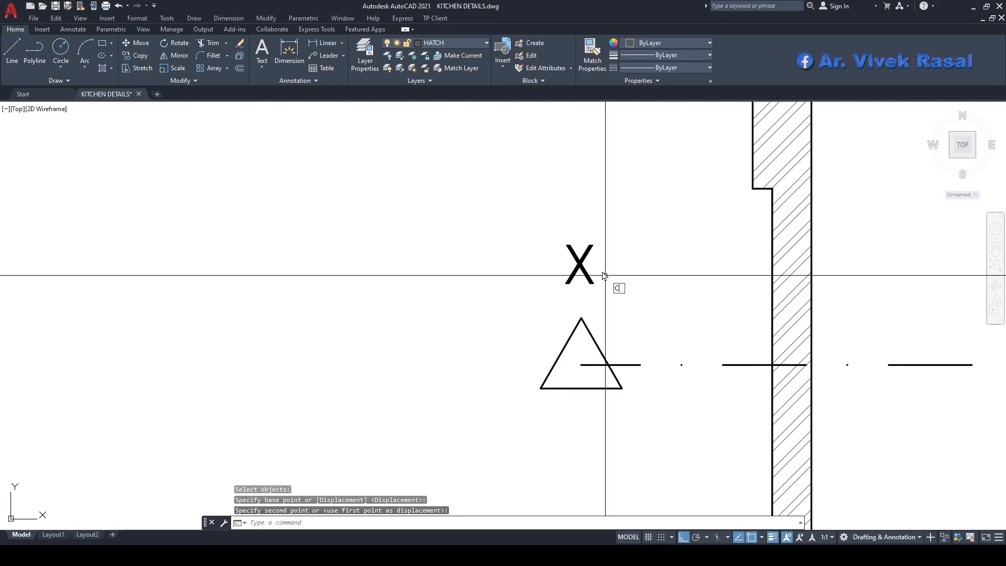
{"action": "type", "text": "o"}
{"action": "key", "text": "Return"}
{"action": "left_click", "coordinate": [627, 275]}
{"action": "left_click", "coordinate": [590, 306]}
{"action": "key", "text": "Return"}
{"action": "left_click", "coordinate": [581, 319]}
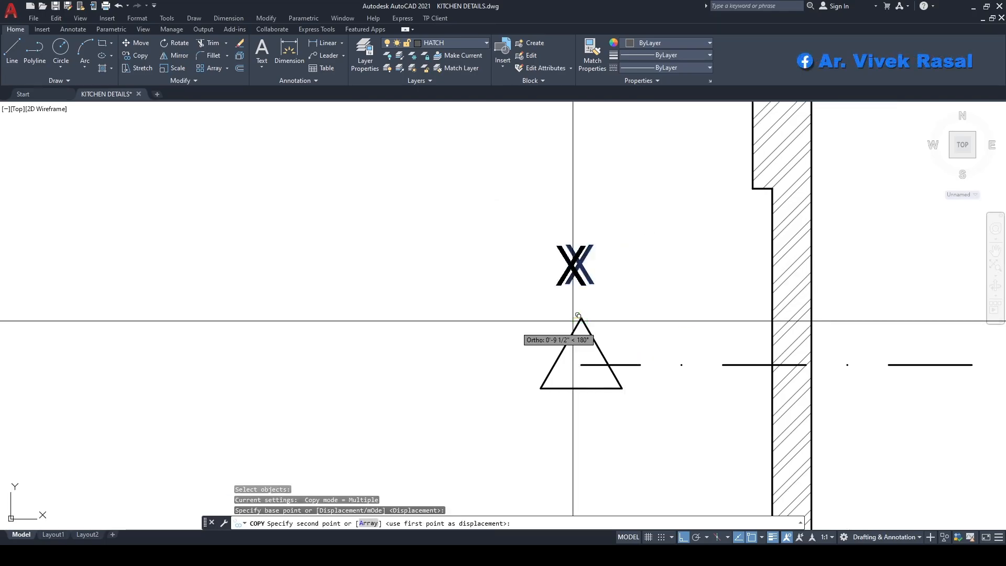
{"action": "scroll", "coordinate": [577, 321], "scroll_direction": "down", "scroll_amount": 6}
{"action": "scroll", "coordinate": [792, 338], "scroll_direction": "up", "scroll_amount": 5}
{"action": "key", "text": "Return"}
Step: Change the label above the right section triangle to X'
{"action": "scroll", "coordinate": [854, 298], "scroll_direction": "up", "scroll_amount": 4}
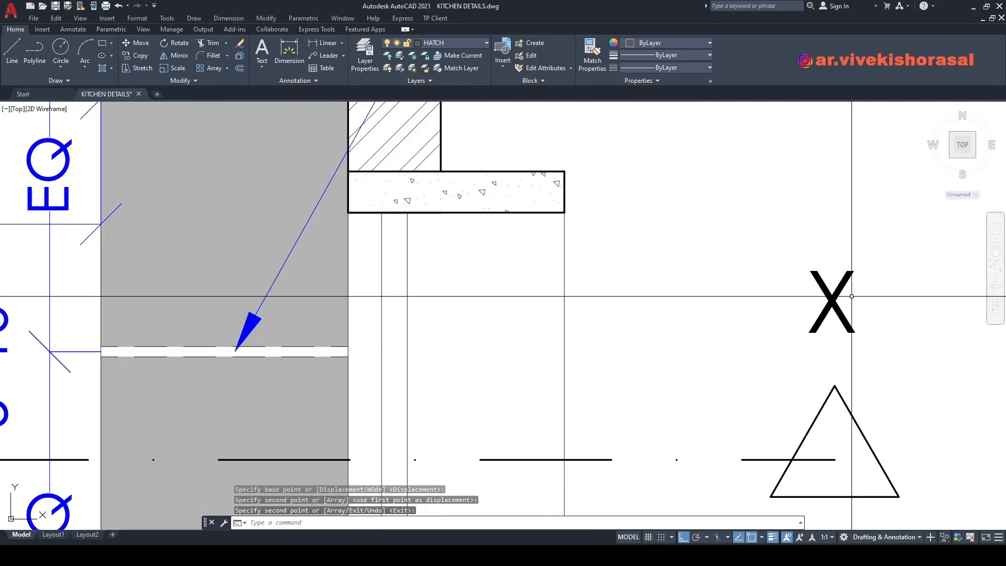
{"action": "double_click", "coordinate": [839, 296]}
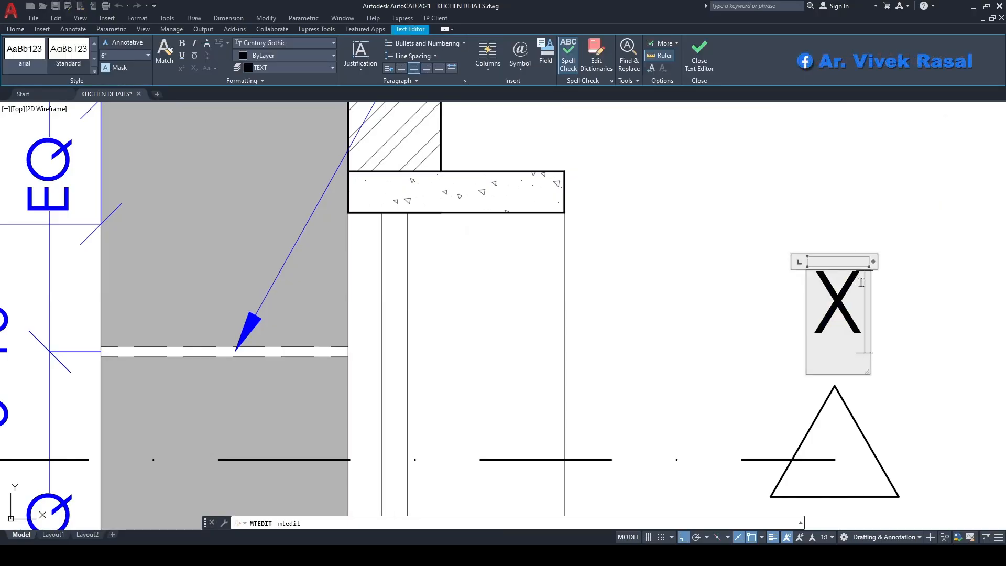
{"action": "scroll", "coordinate": [828, 261], "scroll_direction": "down", "scroll_amount": 4}
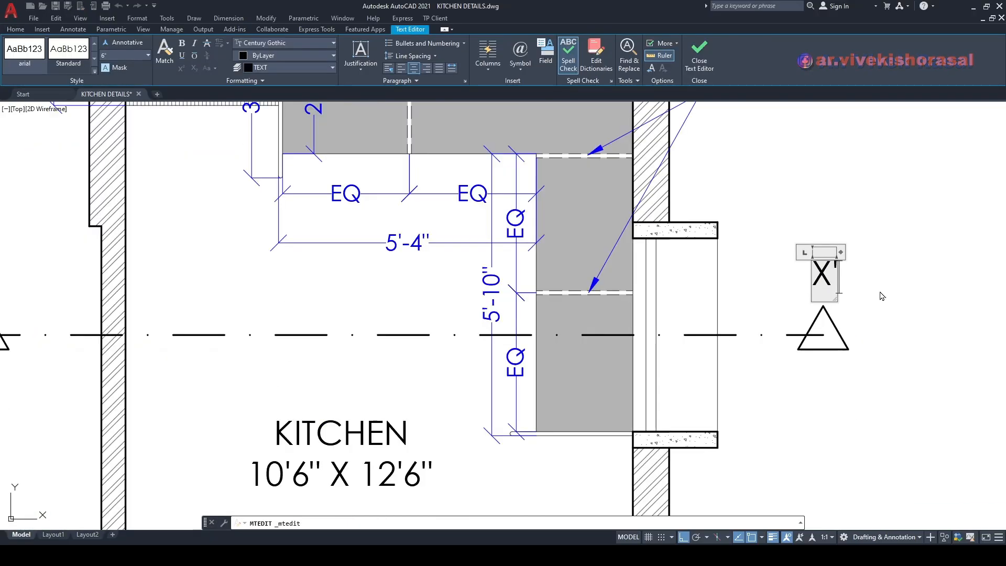
{"action": "left_click", "coordinate": [880, 296]}
Step: Stretch the section line's right end with its triangle and X' label inward, closer to the kitchen wall, and save the drawing
{"action": "scroll", "coordinate": [865, 283], "scroll_direction": "down", "scroll_amount": 4}
{"action": "middle_click_drag", "start_coordinate": [857, 274], "coordinate": [802, 312]}
{"action": "type", "text": "s"}
{"action": "key", "text": "Return"}
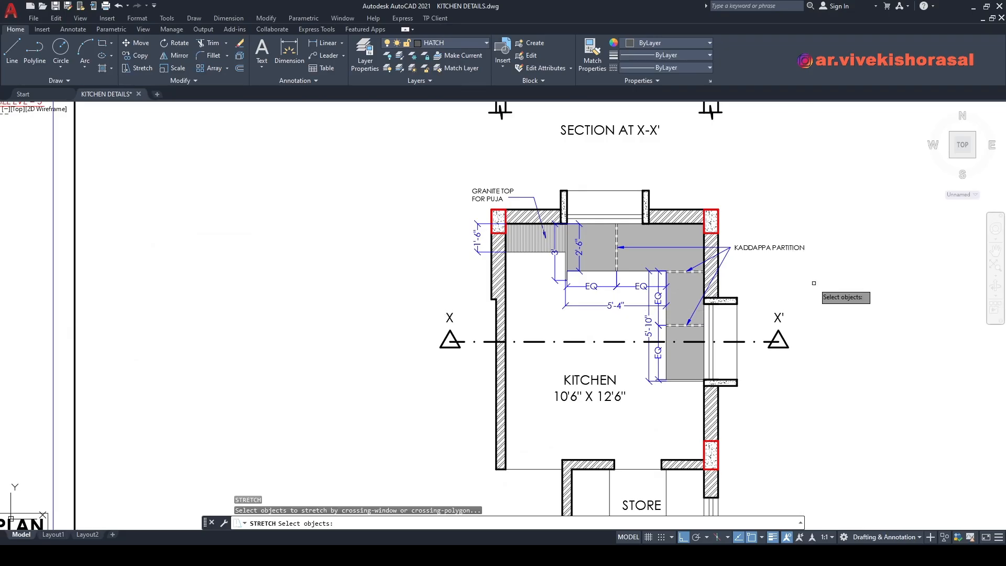
{"action": "left_click", "coordinate": [815, 282]}
{"action": "left_click", "coordinate": [743, 384]}
{"action": "key", "text": "Return"}
{"action": "left_click", "coordinate": [828, 384]}
{"action": "left_click", "coordinate": [803, 386]}
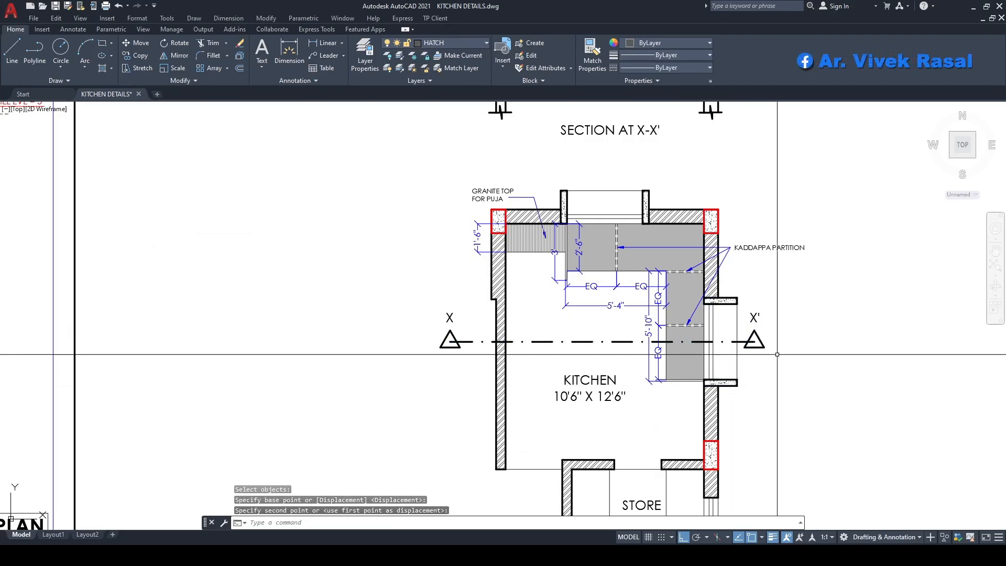
{"action": "scroll", "coordinate": [783, 241], "scroll_direction": "down", "scroll_amount": 4}
{"action": "key", "text": "ctrl+s"}
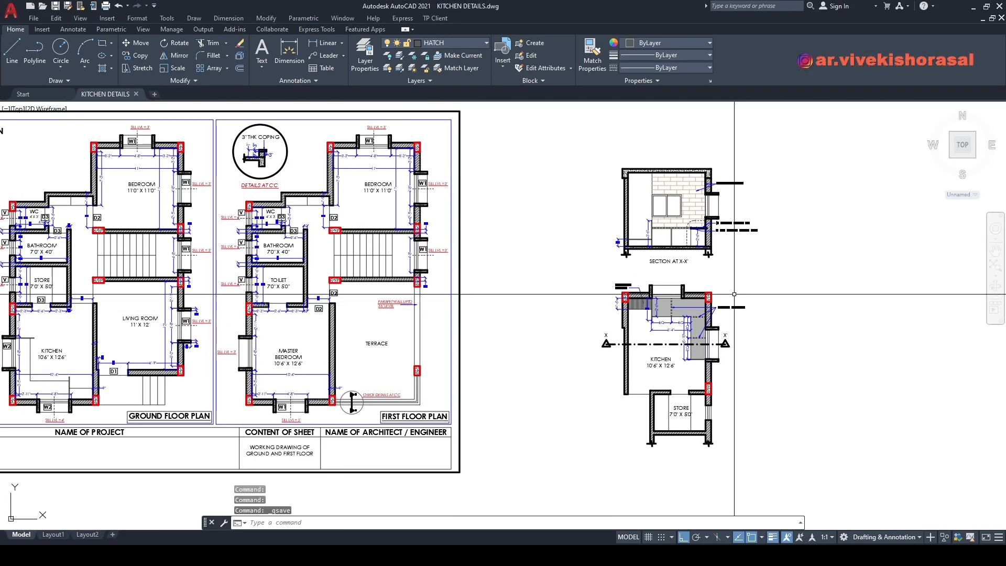
Step: Copy the SECTION AT X-X' title straight down to below the store in the kitchen plan
{"action": "middle_click_drag", "start_coordinate": [703, 325], "coordinate": [714, 303]}
{"action": "type", "text": "ct o"}
{"action": "key", "text": "Return"}
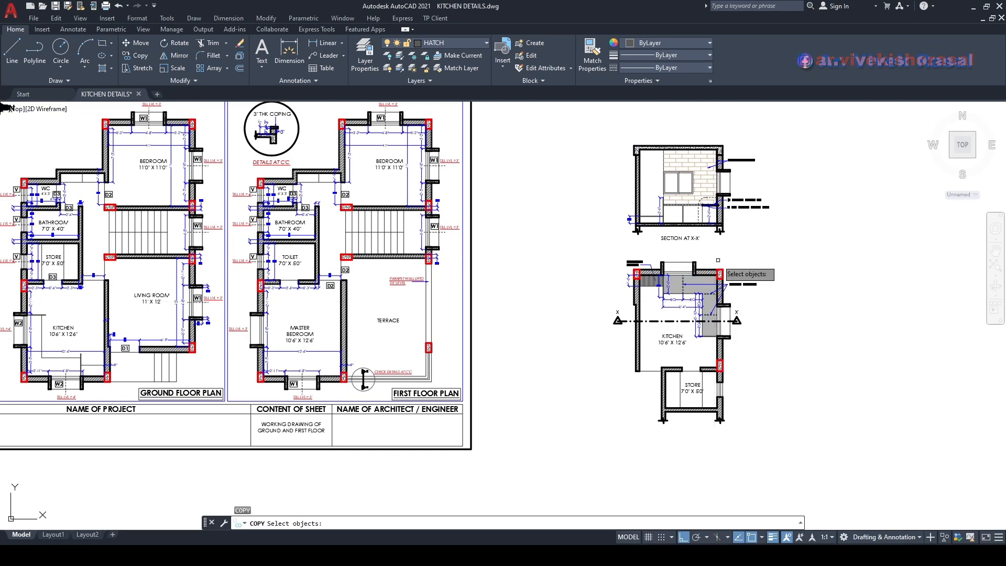
{"action": "scroll", "coordinate": [698, 231], "scroll_direction": "up", "scroll_amount": 5}
{"action": "left_click", "coordinate": [694, 281]}
{"action": "double_click", "coordinate": [636, 238]}
{"action": "key", "text": "Return"}
{"action": "left_click", "coordinate": [605, 257]}
{"action": "scroll", "coordinate": [650, 231], "scroll_direction": "down", "scroll_amount": 5}
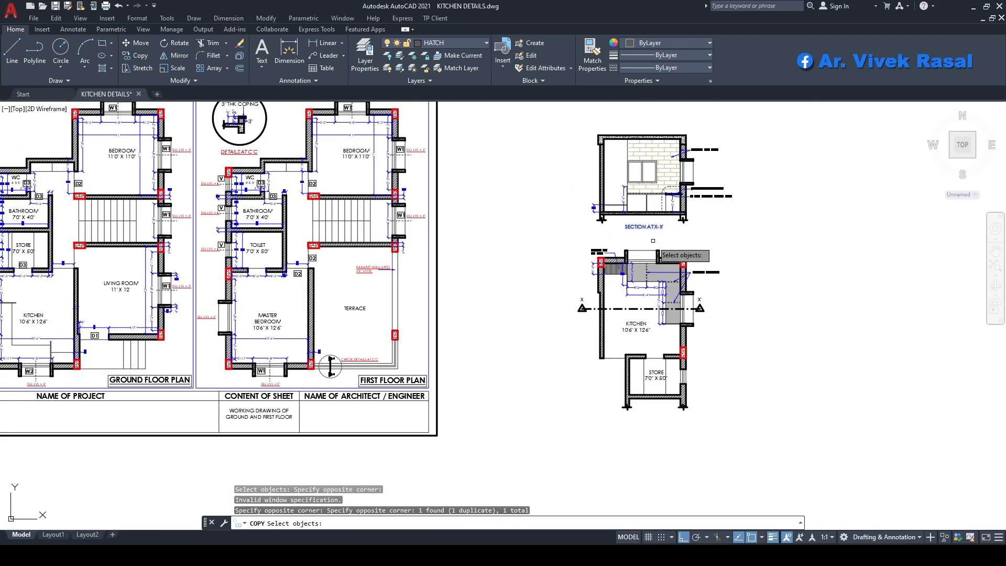
{"action": "key", "text": "Return"}
{"action": "left_click", "coordinate": [646, 226]}
{"action": "scroll", "coordinate": [652, 294], "scroll_direction": "up", "scroll_amount": 3}
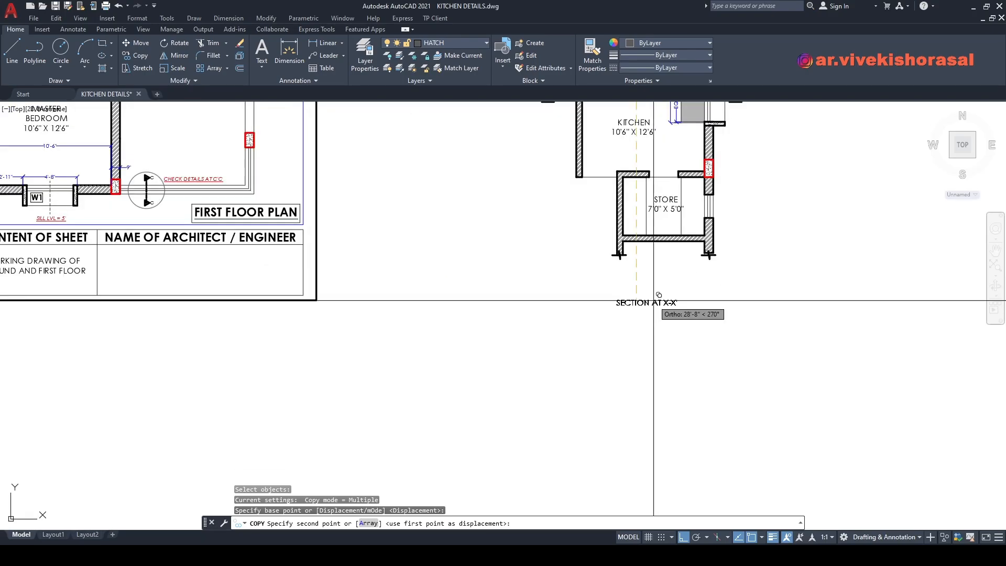
{"action": "left_click", "coordinate": [655, 284]}
{"action": "key", "text": "Escape"}
Step: Change the copied title below the plan to PLAN and make it bold
{"action": "double_click", "coordinate": [644, 287]}
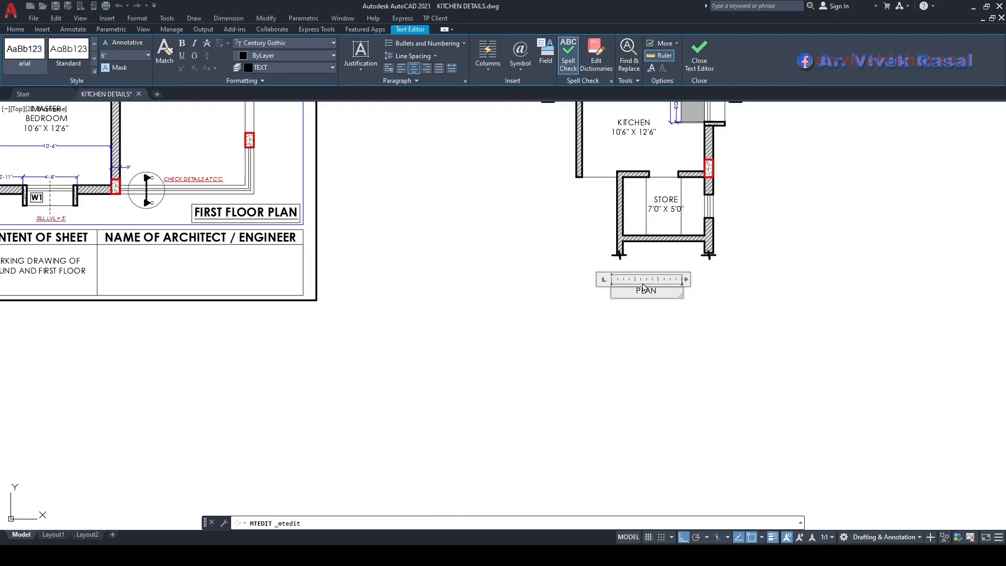
{"action": "left_click", "coordinate": [580, 330]}
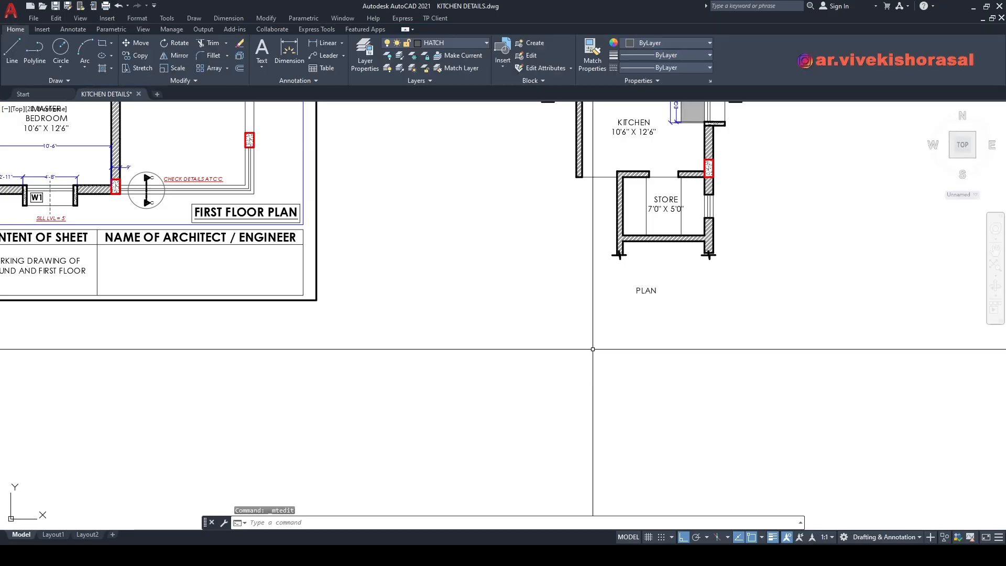
{"action": "double_click", "coordinate": [644, 292]}
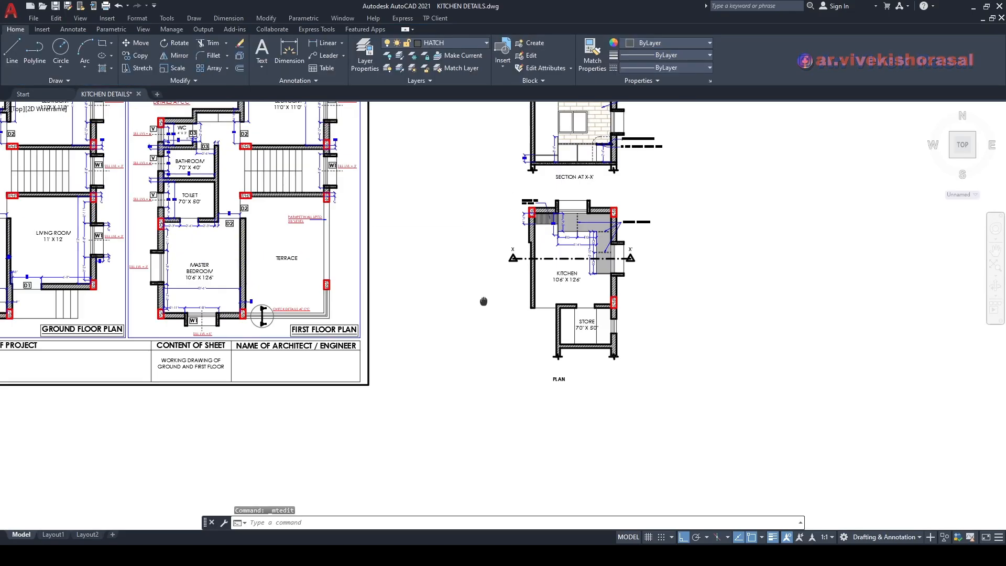
Step: Make the SECTION AT X-X' title bold and save the drawing
{"action": "scroll", "coordinate": [585, 230], "scroll_direction": "up", "scroll_amount": 5}
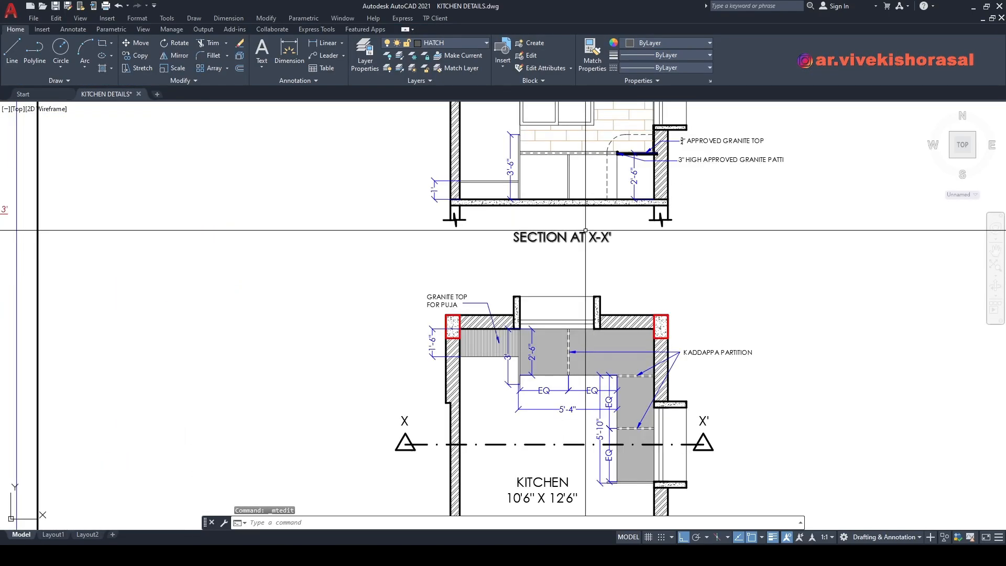
{"action": "double_click", "coordinate": [581, 237]}
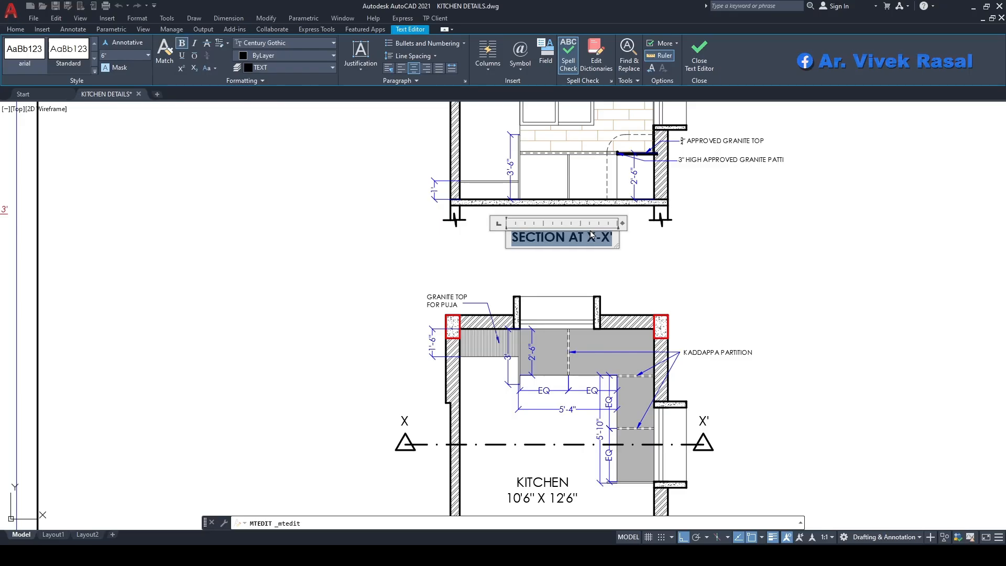
{"action": "key", "text": "Escape"}
{"action": "key", "text": "Escape"}
{"action": "scroll", "coordinate": [723, 266], "scroll_direction": "down", "scroll_amount": 4}
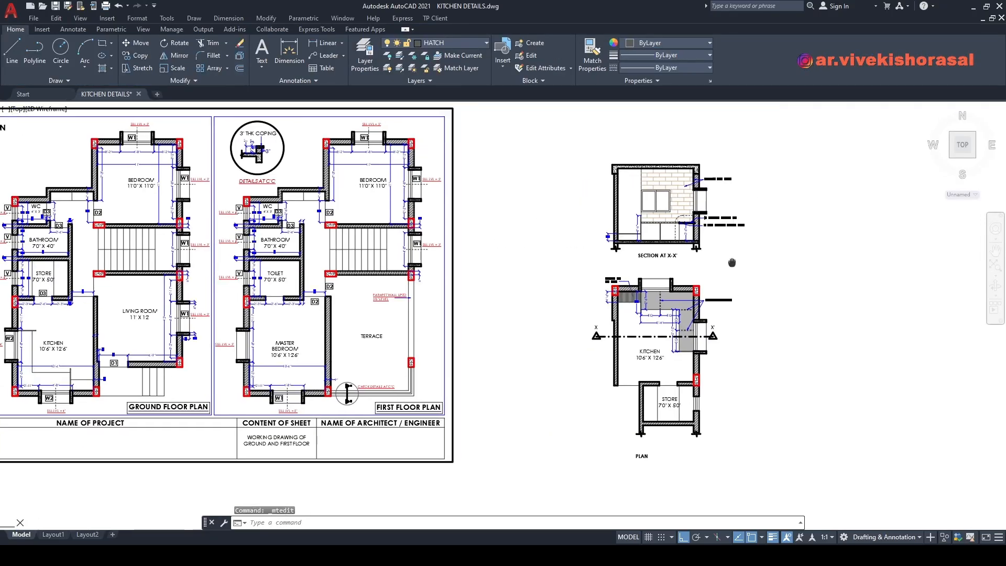
{"action": "key", "text": "ctrl+s"}
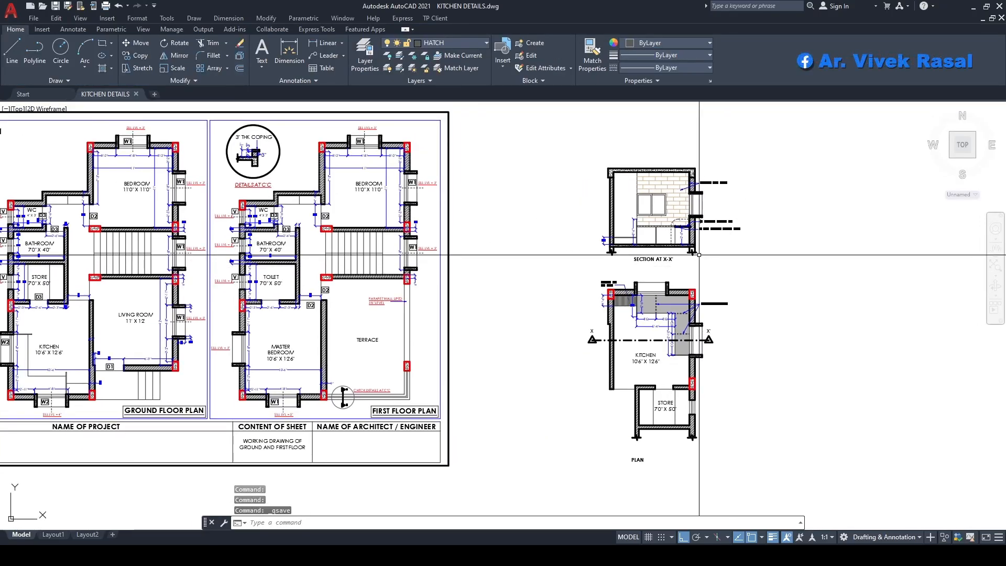
Step: Move the whole kitchen plan with its section marks and PLAN title up, closer to the section drawing
{"action": "middle_click_drag", "start_coordinate": [608, 402], "coordinate": [621, 360]}
{"action": "scroll", "coordinate": [658, 359], "scroll_direction": "down", "scroll_amount": 2}
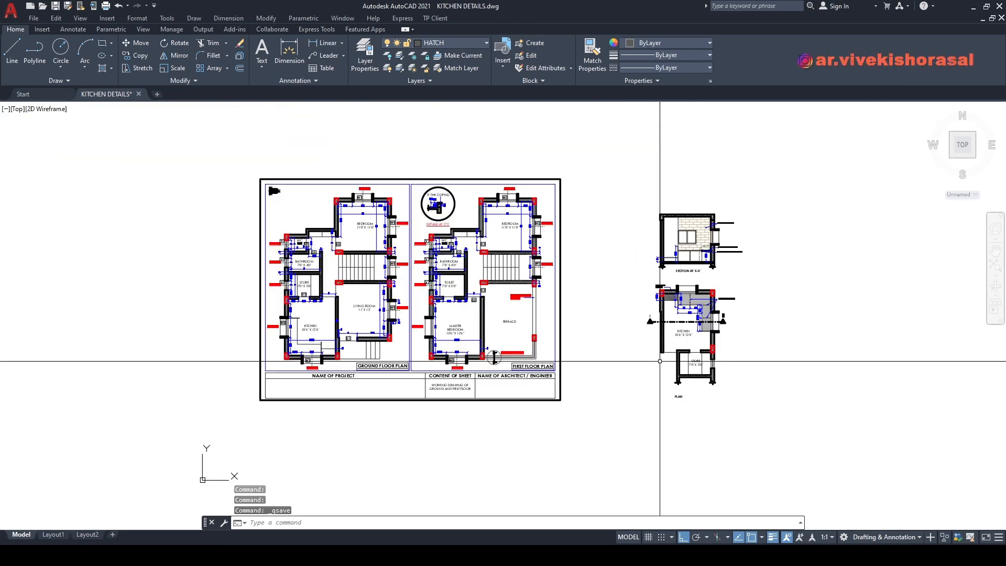
{"action": "scroll", "coordinate": [632, 415], "scroll_direction": "up", "scroll_amount": 2}
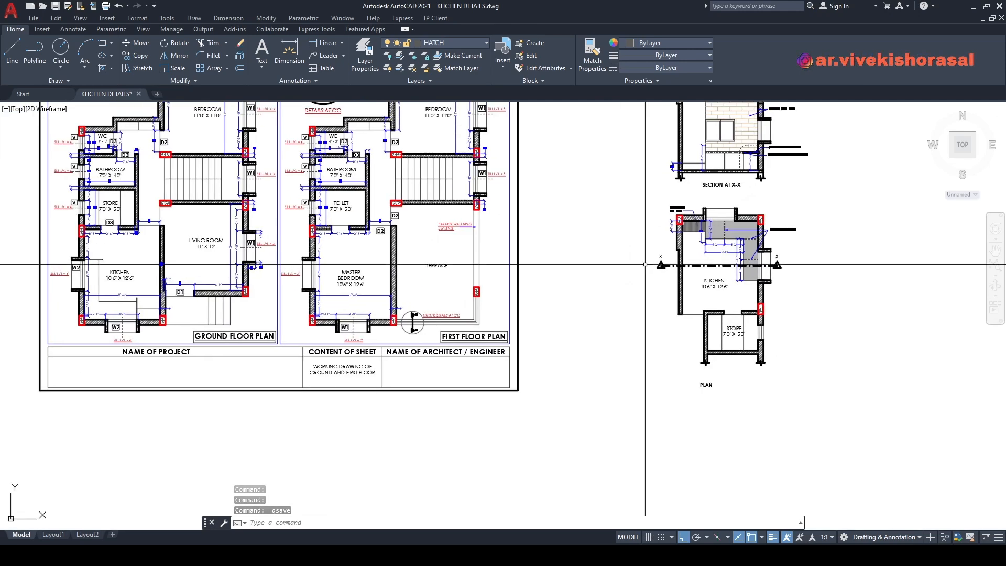
{"action": "left_click", "coordinate": [622, 195]}
{"action": "left_click", "coordinate": [801, 340]}
{"action": "scroll", "coordinate": [801, 340], "scroll_direction": "up", "scroll_amount": 2}
{"action": "type", "text": "m"}
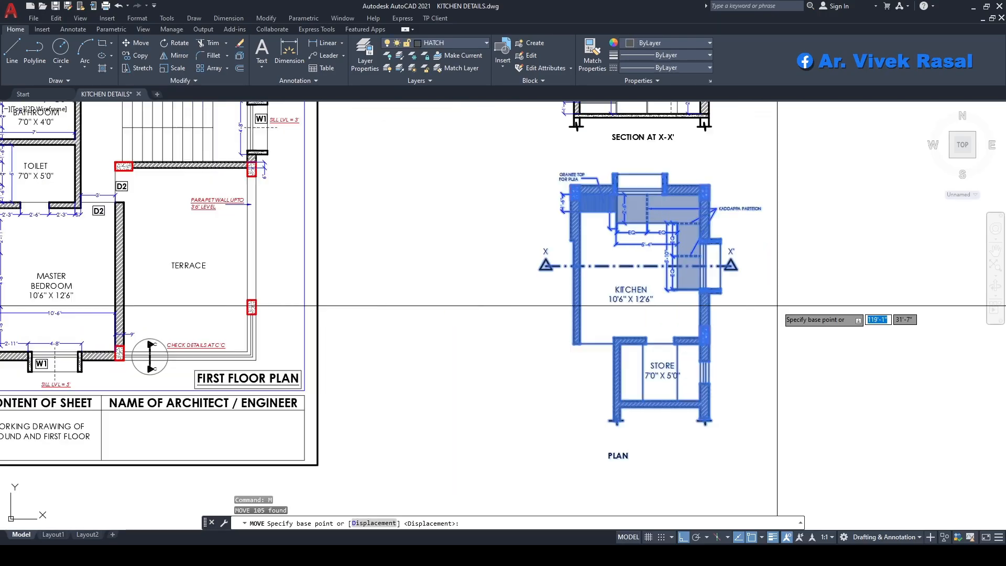
{"action": "key", "text": "Return"}
{"action": "left_click", "coordinate": [806, 350]}
{"action": "left_click", "coordinate": [799, 343]}
{"action": "scroll", "coordinate": [770, 325], "scroll_direction": "down", "scroll_amount": 4}
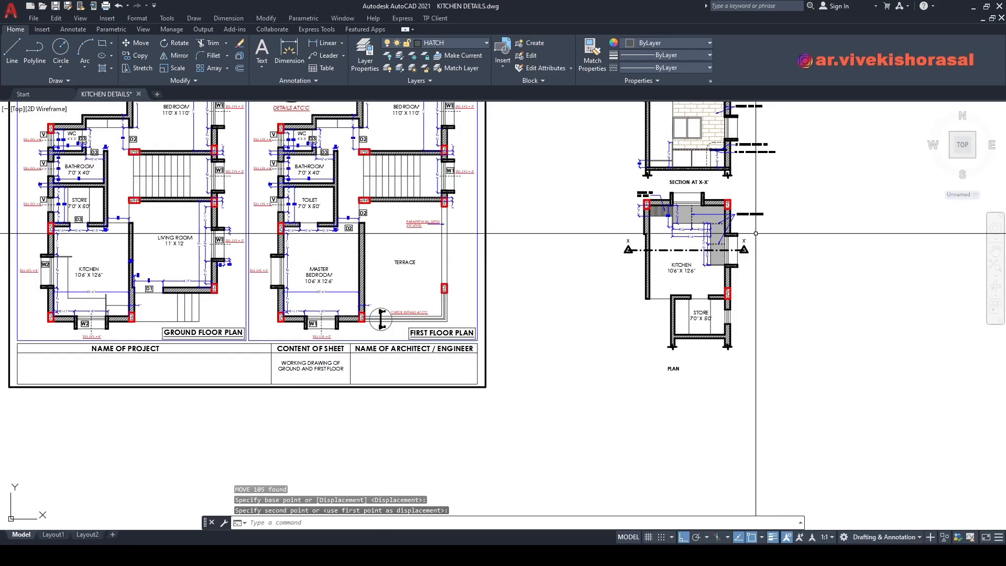
Step: Copy the north symbol from the ground floor plan sheet to beside the PLAN title of the kitchen drawing
{"action": "middle_click_drag", "start_coordinate": [732, 264], "coordinate": [739, 245]}
{"action": "middle_click_drag", "start_coordinate": [656, 290], "coordinate": [720, 269]}
{"action": "middle_click_drag", "start_coordinate": [721, 187], "coordinate": [677, 188]}
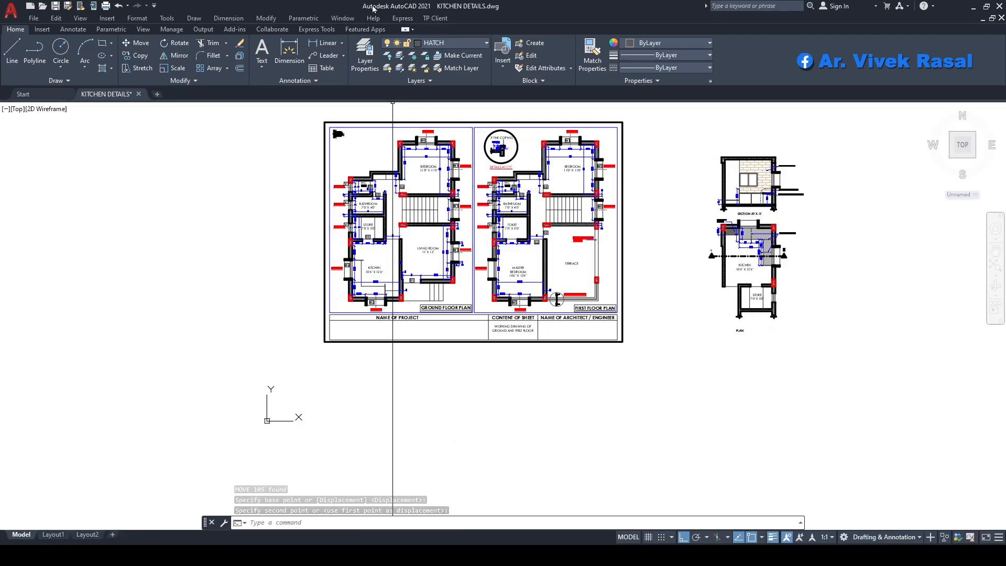
{"action": "type", "text": "co"}
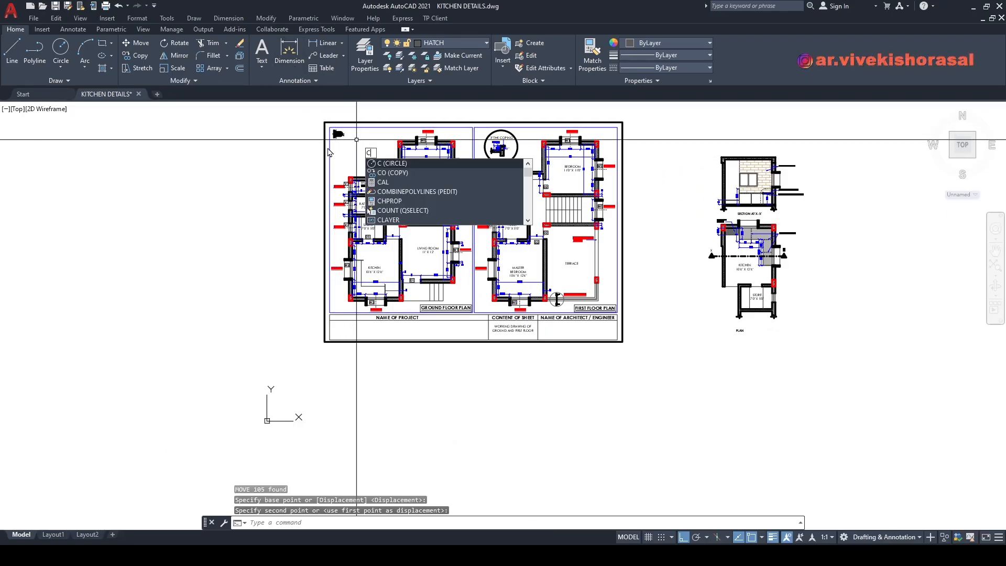
{"action": "key", "text": "Return"}
{"action": "middle_click_drag", "start_coordinate": [327, 120], "coordinate": [363, 208]}
{"action": "scroll", "coordinate": [363, 208], "scroll_direction": "up", "scroll_amount": 6}
{"action": "left_click", "coordinate": [343, 184]}
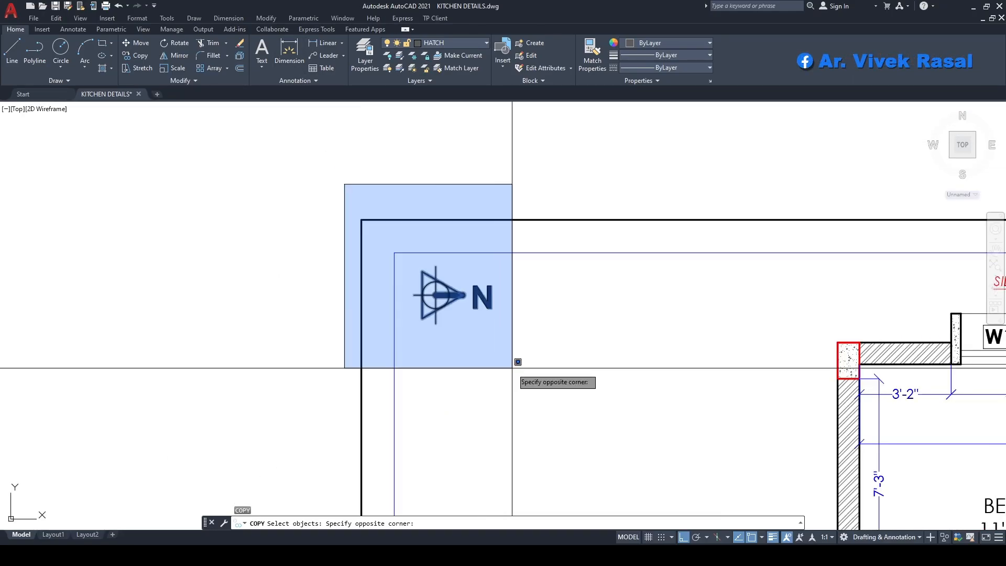
{"action": "left_click", "coordinate": [513, 367]}
{"action": "key", "text": "Return"}
{"action": "left_click", "coordinate": [445, 295]}
{"action": "scroll", "coordinate": [362, 231], "scroll_direction": "down", "scroll_amount": 6}
{"action": "middle_click_drag", "start_coordinate": [593, 339], "coordinate": [529, 231]}
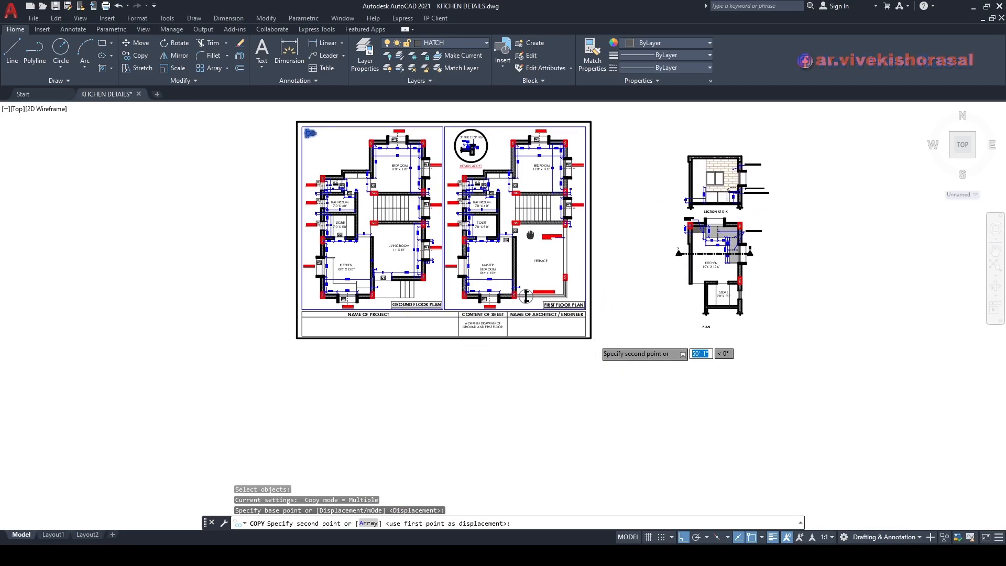
{"action": "key", "text": "F8"}
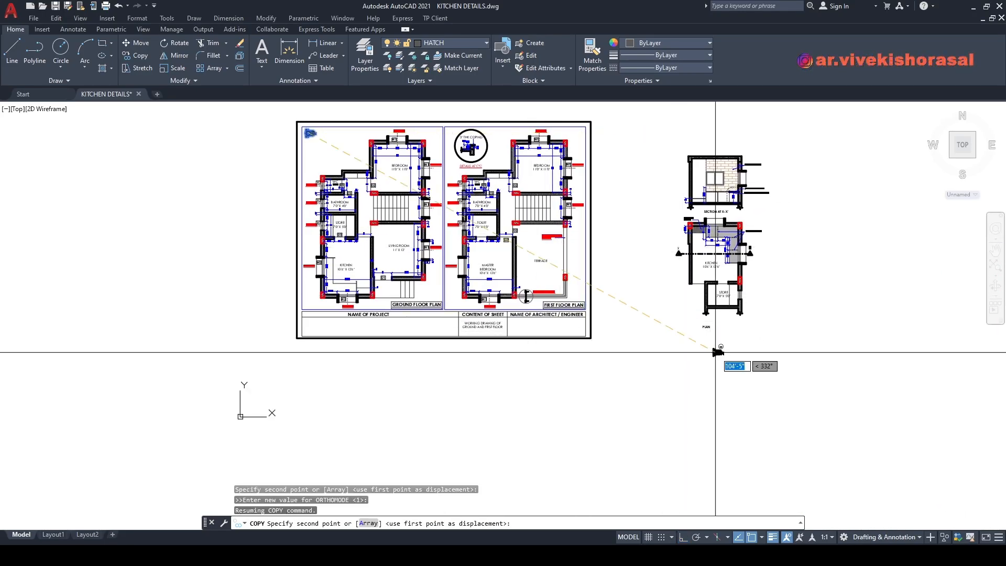
{"action": "scroll", "coordinate": [714, 329], "scroll_direction": "up", "scroll_amount": 6}
{"action": "left_click", "coordinate": [706, 318]}
{"action": "key", "text": "Return"}
{"action": "key", "text": "F8"}
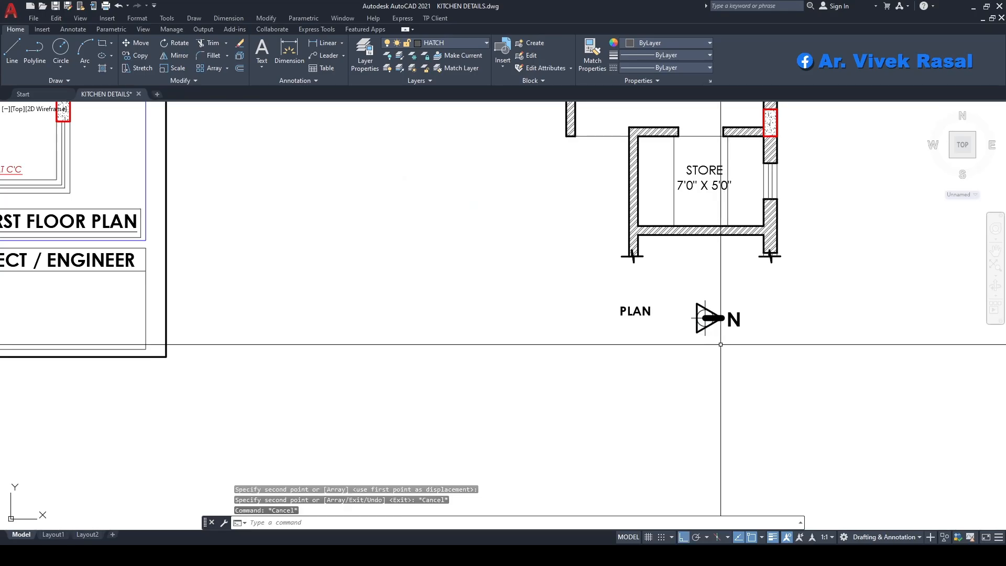
Step: Rotate the copied north symbol 180 degrees about its centre so the N points left
{"action": "type", "text": "RO"}
{"action": "key", "text": "Return"}
{"action": "left_click", "coordinate": [737, 359]}
{"action": "left_click", "coordinate": [703, 298]}
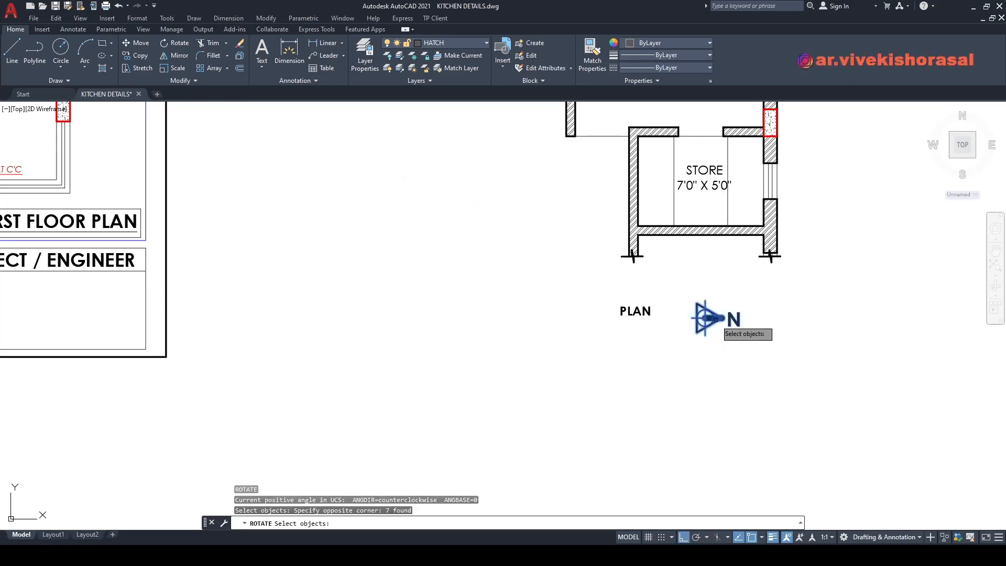
{"action": "key", "text": "Return"}
{"action": "left_click", "coordinate": [706, 318]}
{"action": "left_click", "coordinate": [575, 350]}
Step: Move the rotated north symbol to just left of the PLAN title, level with the text
{"action": "middle_click_drag", "start_coordinate": [602, 361], "coordinate": [573, 329]}
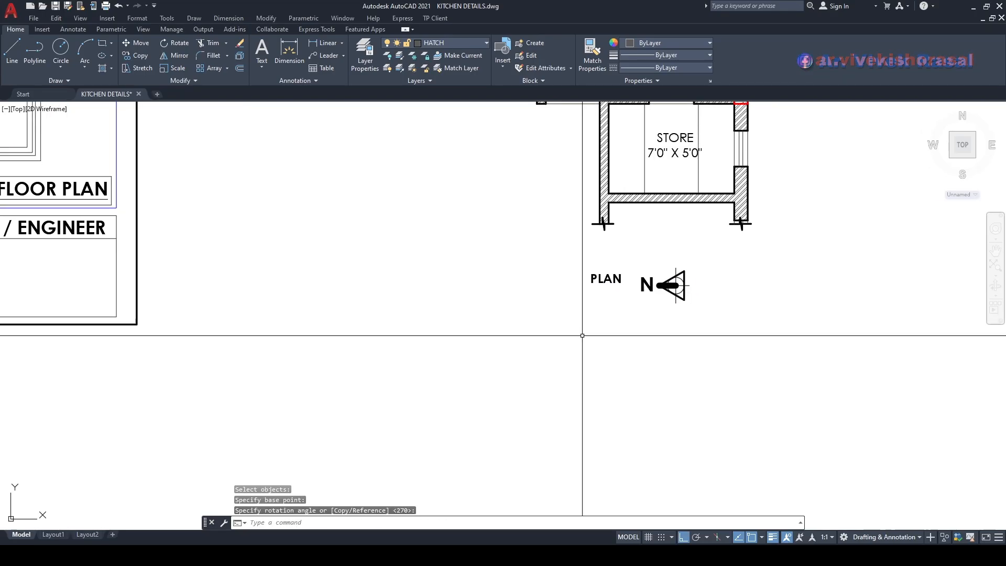
{"action": "key", "text": "m"}
{"action": "key", "text": "Return"}
{"action": "left_click", "coordinate": [647, 256]}
{"action": "key", "text": "Return"}
{"action": "left_click", "coordinate": [739, 333]}
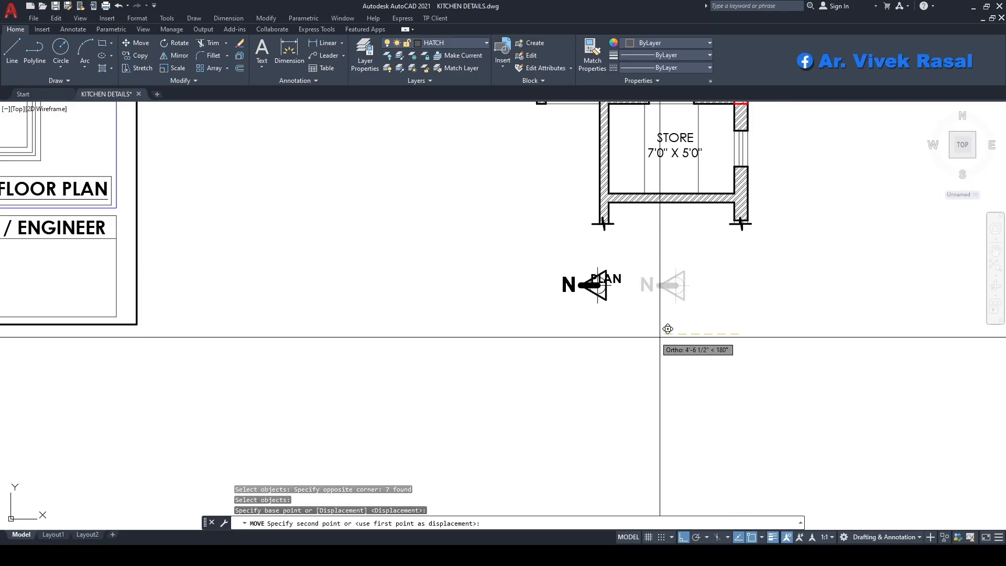
{"action": "left_click", "coordinate": [632, 333]}
{"action": "key", "text": "Return"}
{"action": "left_click", "coordinate": [579, 328]}
{"action": "left_click", "coordinate": [513, 248]}
{"action": "key", "text": "Return"}
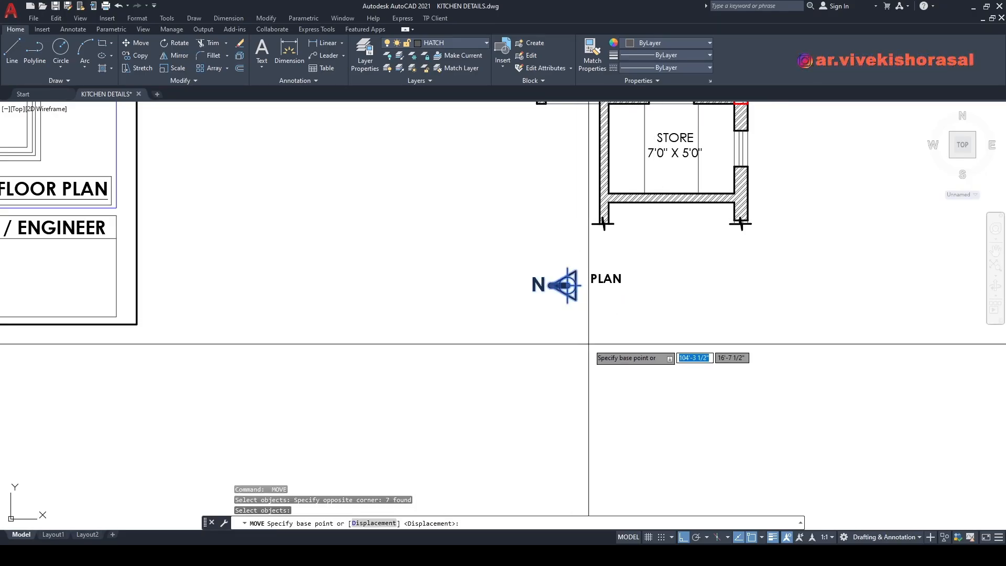
{"action": "left_click", "coordinate": [589, 343]}
{"action": "left_click", "coordinate": [586, 337]}
Step: Copy the outer border of the floor plan sheet straight across to empty space right of the kitchen drawings
{"action": "scroll", "coordinate": [624, 309], "scroll_direction": "down", "scroll_amount": 6}
{"action": "mouse_move", "coordinate": [515, 258]}
{"action": "middle_mouse_down"}
{"action": "mouse_move", "coordinate": [626, 240]}
{"action": "mouse_move", "coordinate": [586, 324]}
{"action": "middle_mouse_up"}
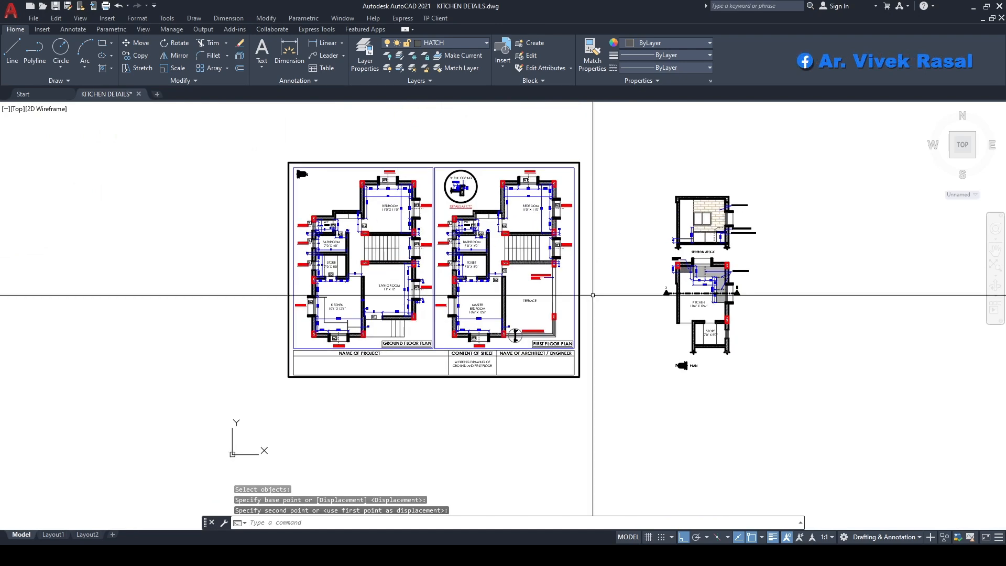
{"action": "type", "text": "co"}
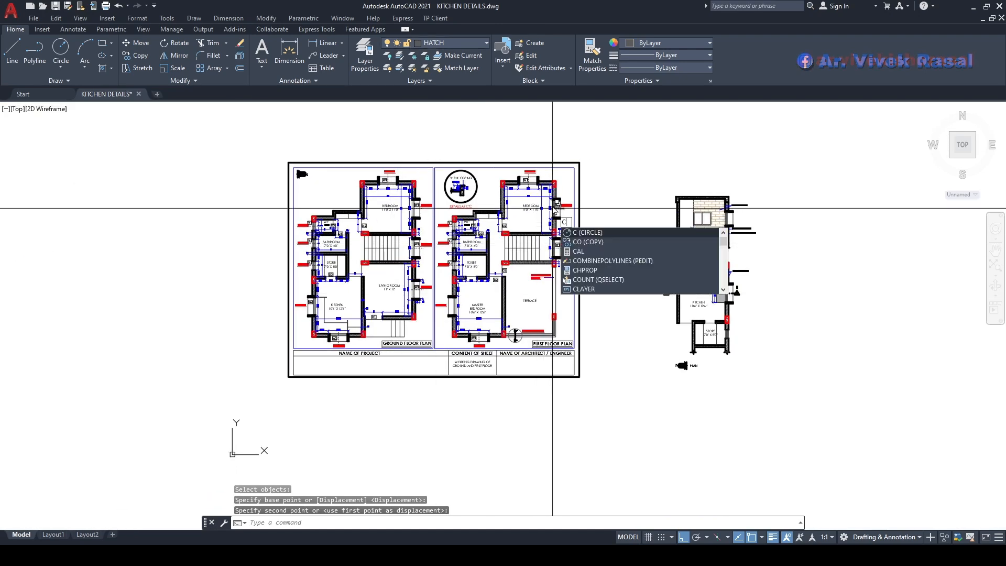
{"action": "key", "text": "Return"}
{"action": "scroll", "coordinate": [545, 155], "scroll_direction": "up", "scroll_amount": 8}
{"action": "left_click", "coordinate": [503, 209]}
{"action": "scroll", "coordinate": [498, 158], "scroll_direction": "down", "scroll_amount": 9}
{"action": "key", "text": "Return"}
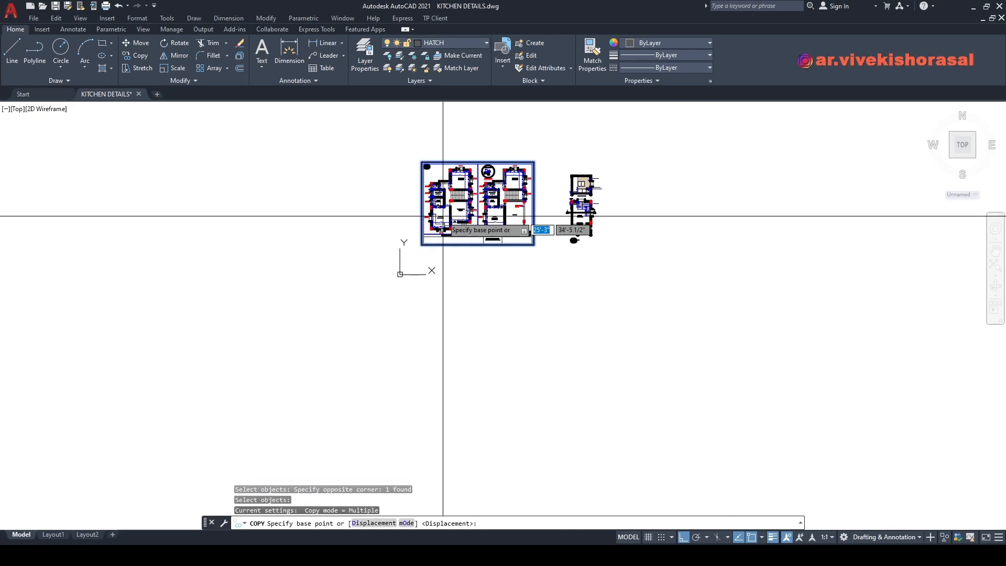
{"action": "left_click", "coordinate": [444, 217]}
{"action": "left_click", "coordinate": [677, 245]}
{"action": "key", "text": "Escape"}
Step: Rotate the copied sheet border a quarter turn into portrait orientation
{"action": "type", "text": "r"}
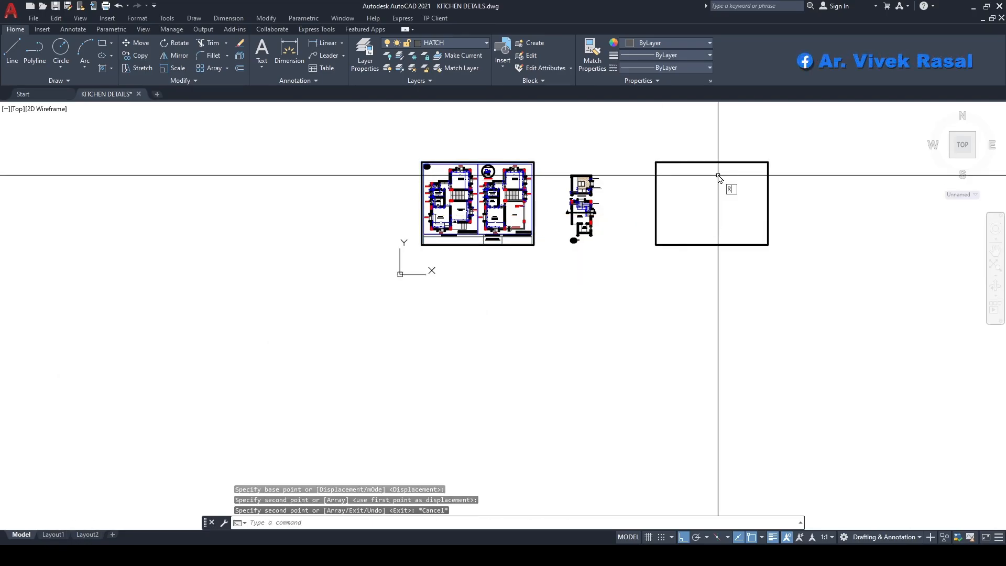
{"action": "type", "text": "o"}
{"action": "key", "text": "Return"}
{"action": "left_click", "coordinate": [747, 273]}
{"action": "left_click", "coordinate": [710, 208]}
{"action": "key", "text": "Return"}
{"action": "left_click", "coordinate": [714, 195]}
{"action": "left_click", "coordinate": [718, 244]}
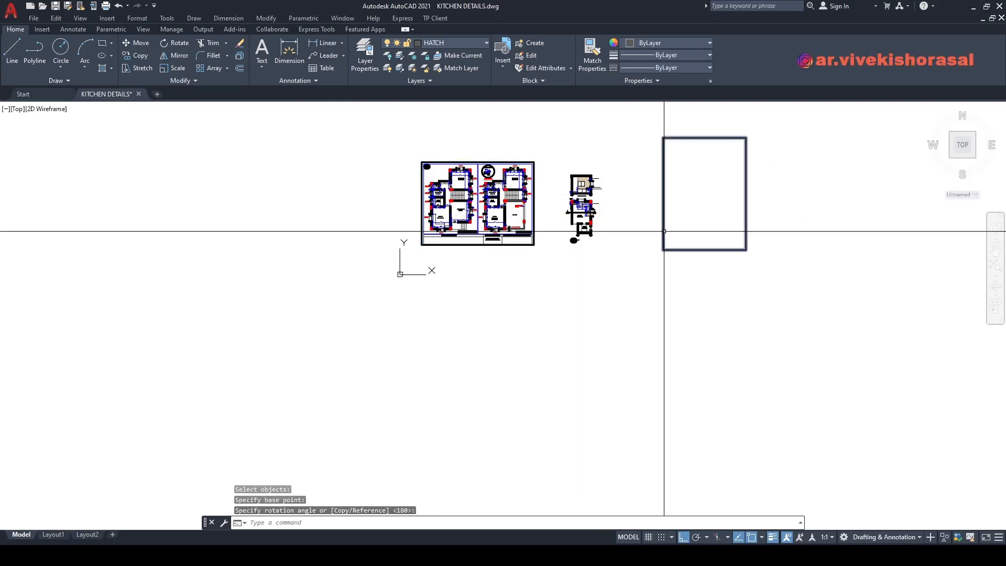
Step: Move the portrait border by its top edge midpoint onto the top middle of the kitchen section's slab
{"action": "middle_click_drag", "start_coordinate": [671, 221], "coordinate": [663, 279]}
{"action": "type", "text": "m"}
{"action": "key", "text": "Return"}
{"action": "left_click", "coordinate": [719, 345]}
{"action": "left_click", "coordinate": [691, 236]}
{"action": "key", "text": "Return"}
{"action": "left_click", "coordinate": [696, 198]}
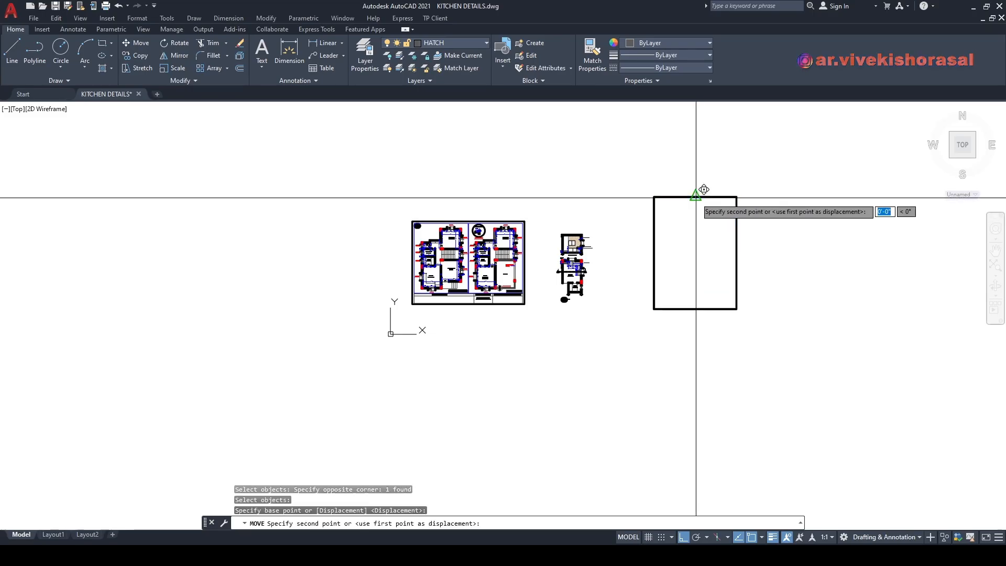
{"action": "scroll", "coordinate": [592, 272], "scroll_direction": "up", "scroll_amount": 12}
{"action": "left_click", "coordinate": [559, 169]}
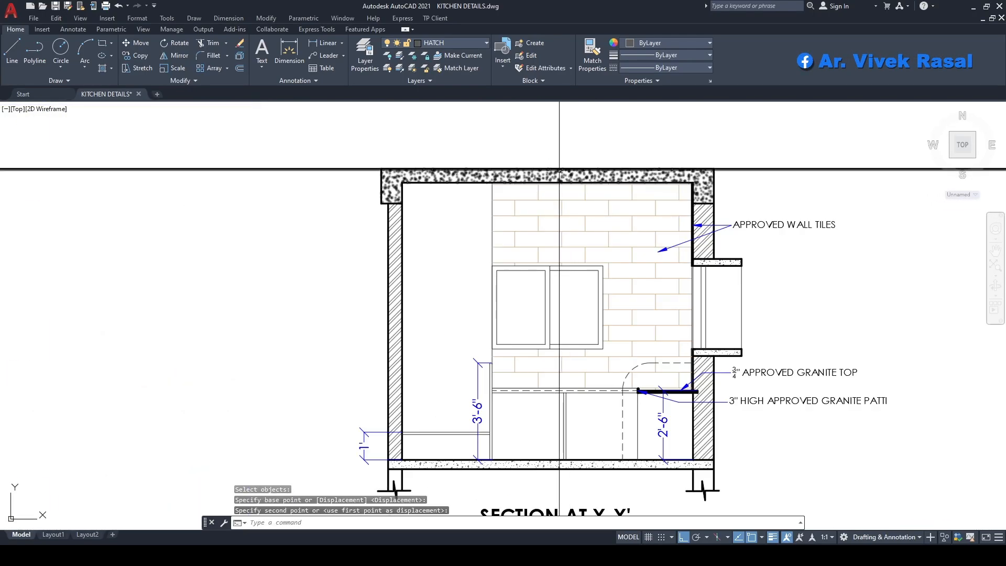
Step: Scale the portrait border down about its top edge midpoint so it closely encloses the kitchen section and plan
{"action": "scroll", "coordinate": [559, 169], "scroll_direction": "down", "scroll_amount": 10}
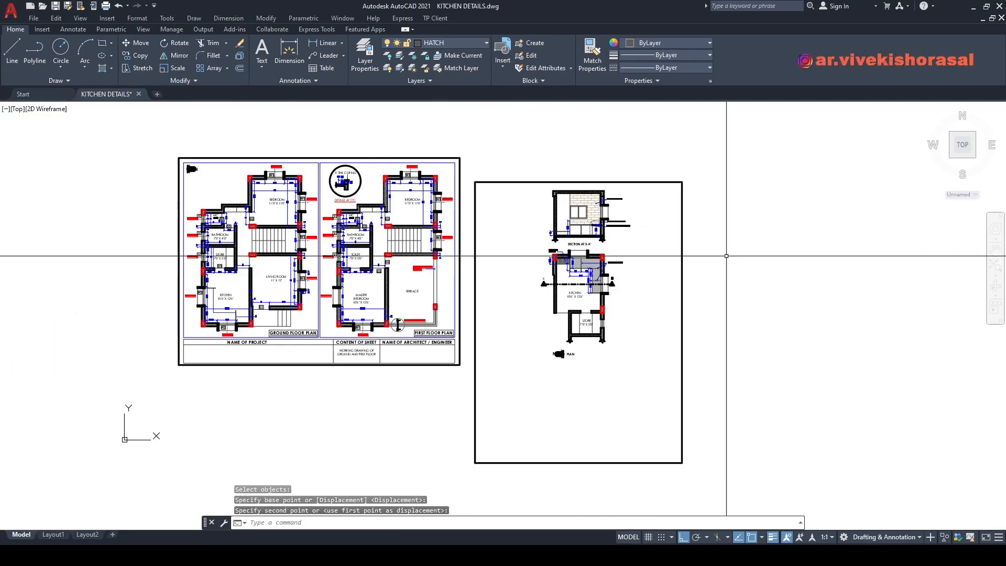
{"action": "type", "text": "sc"}
{"action": "key", "text": "Return"}
{"action": "left_click", "coordinate": [718, 283]}
{"action": "left_click", "coordinate": [669, 247]}
{"action": "key", "text": "Return"}
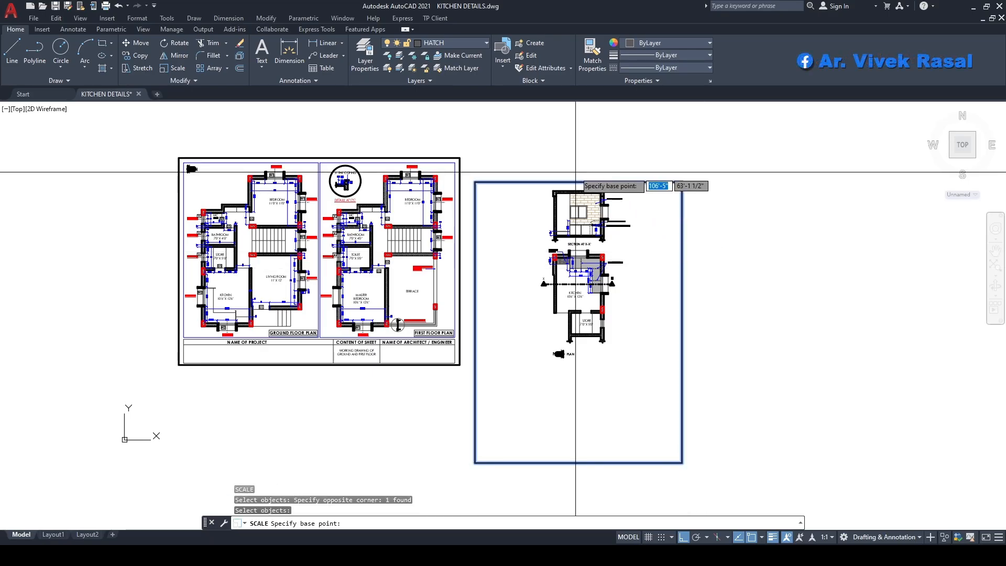
{"action": "left_click", "coordinate": [578, 181]}
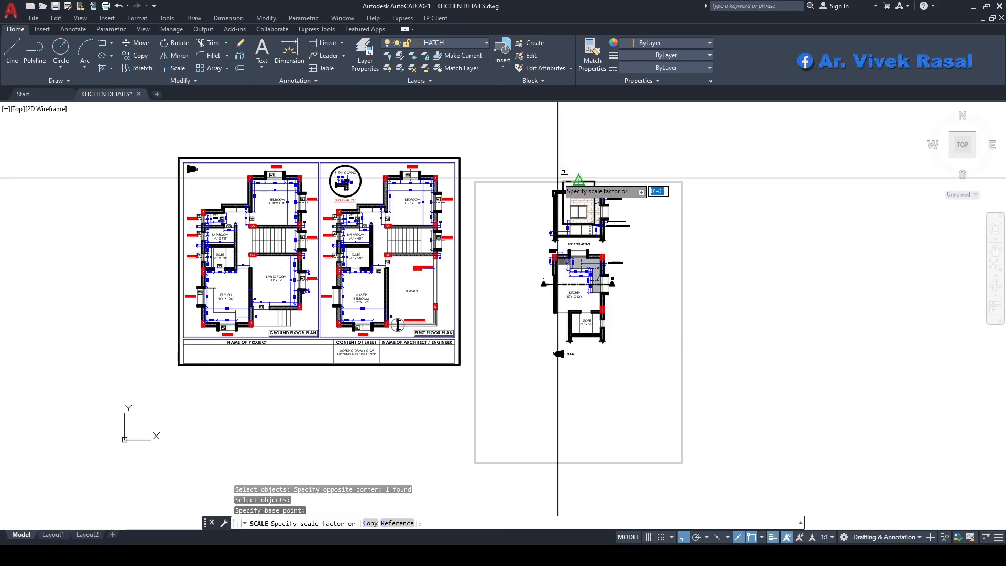
{"action": "left_click", "coordinate": [488, 125]}
Step: Move the north symbol and PLAN title together to the right, beneath the store
{"action": "middle_click_drag", "start_coordinate": [519, 297], "coordinate": [539, 262]}
{"action": "type", "text": "m"}
{"action": "key", "text": "space"}
{"action": "scroll", "coordinate": [586, 314], "scroll_direction": "up", "scroll_amount": 4}
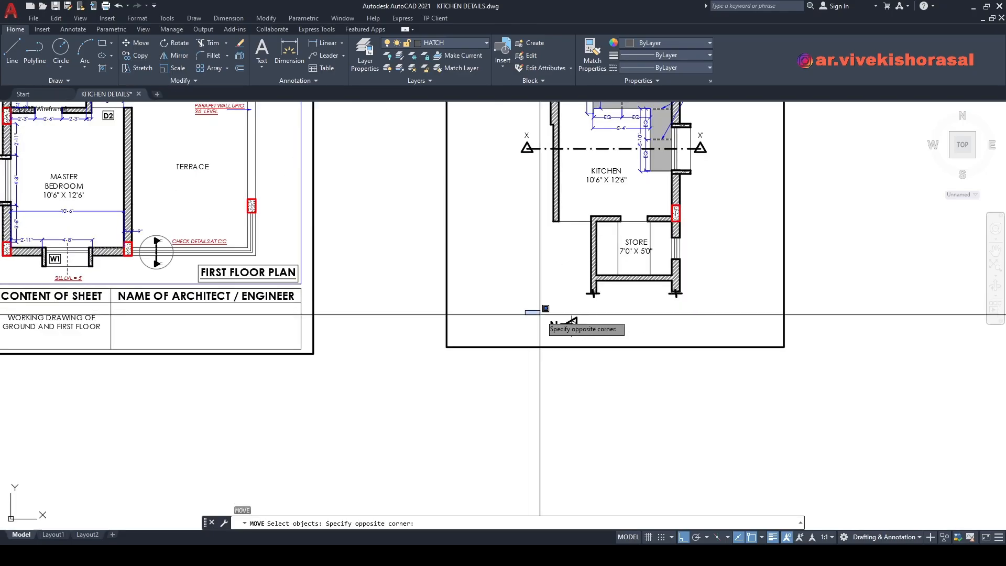
{"action": "left_click", "coordinate": [611, 411]}
{"action": "key", "text": "space"}
{"action": "left_click", "coordinate": [574, 389]}
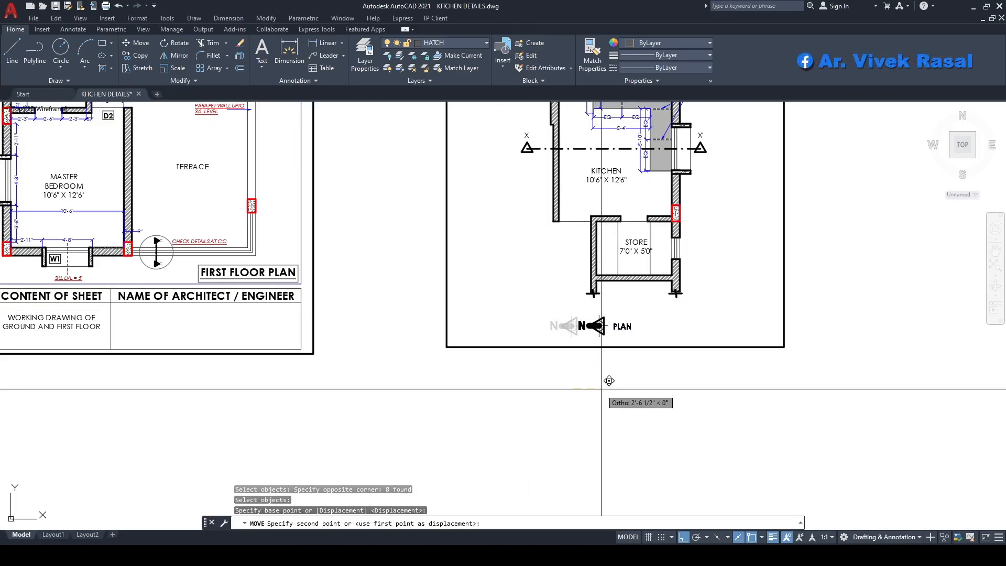
{"action": "left_click", "coordinate": [601, 389]}
Step: Move the portrait border about 7'-11 1/2" to the right, leaving free space beside the kitchen drawings
{"action": "scroll", "coordinate": [658, 459], "scroll_direction": "down", "scroll_amount": 4}
{"action": "key", "text": "space"}
{"action": "left_click", "coordinate": [729, 273]}
{"action": "left_click", "coordinate": [688, 315]}
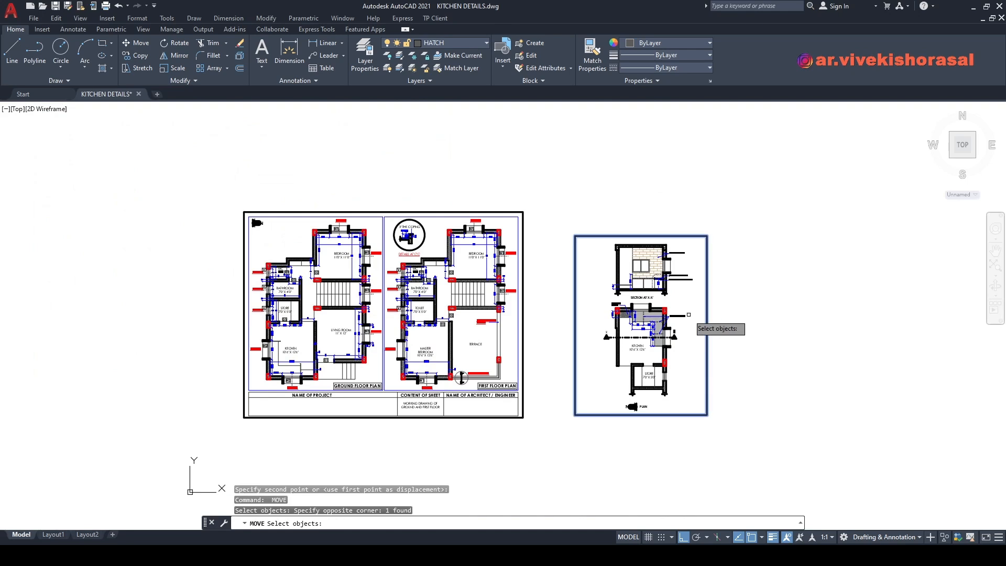
{"action": "scroll", "coordinate": [688, 314], "scroll_direction": "up", "scroll_amount": 2}
{"action": "key", "text": "space"}
{"action": "left_click", "coordinate": [546, 220]}
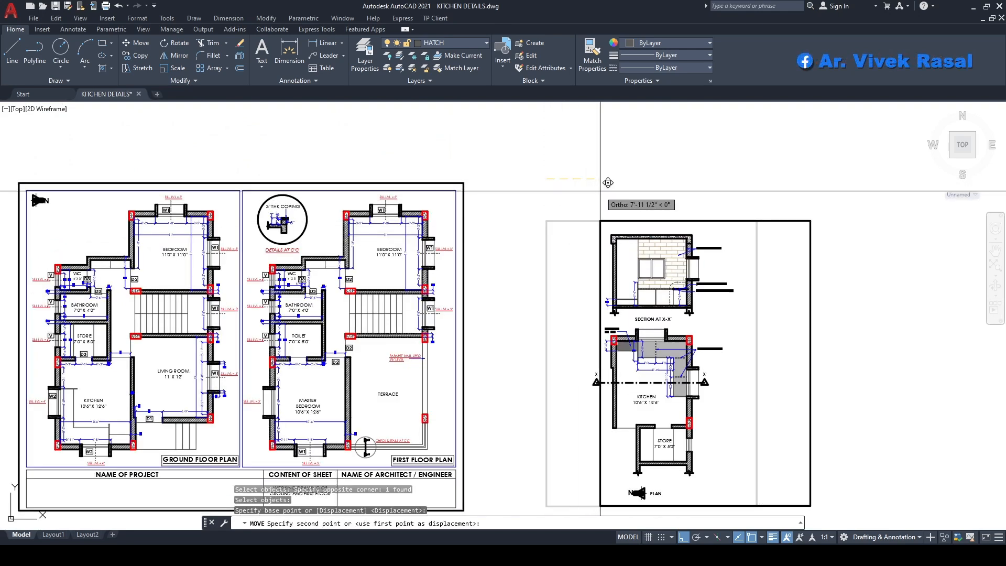
{"action": "left_click", "coordinate": [600, 190]}
Step: Stretch the X end of the section line to the right so its marker sits inside the border, and save the drawing
{"action": "middle_click_drag", "start_coordinate": [613, 313], "coordinate": [579, 267]}
{"action": "scroll", "coordinate": [583, 329], "scroll_direction": "up", "scroll_amount": 4}
{"action": "type", "text": "s"}
{"action": "key", "text": "space"}
{"action": "left_click", "coordinate": [541, 294]}
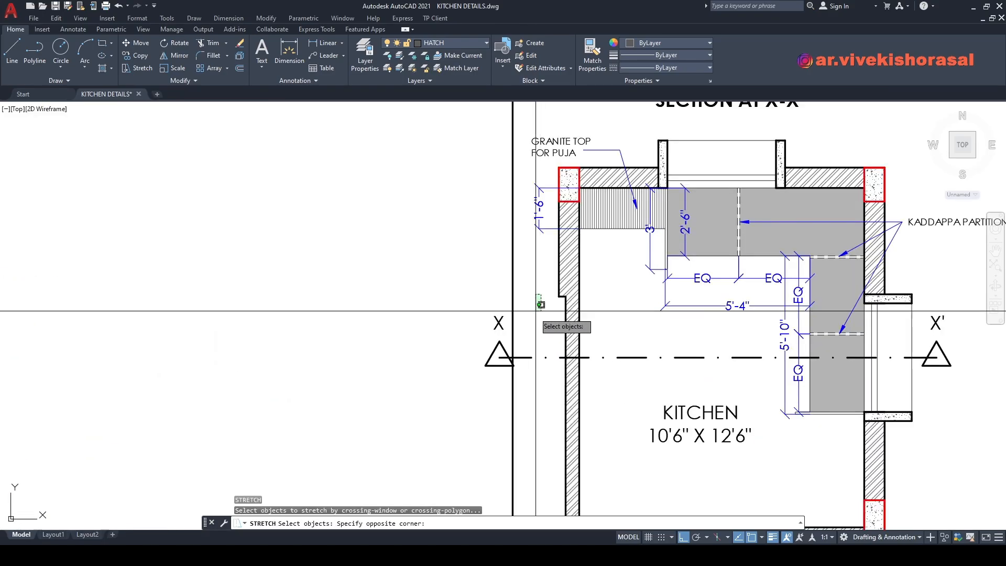
{"action": "left_click", "coordinate": [496, 413]}
{"action": "key", "text": "space"}
{"action": "left_click", "coordinate": [377, 375]}
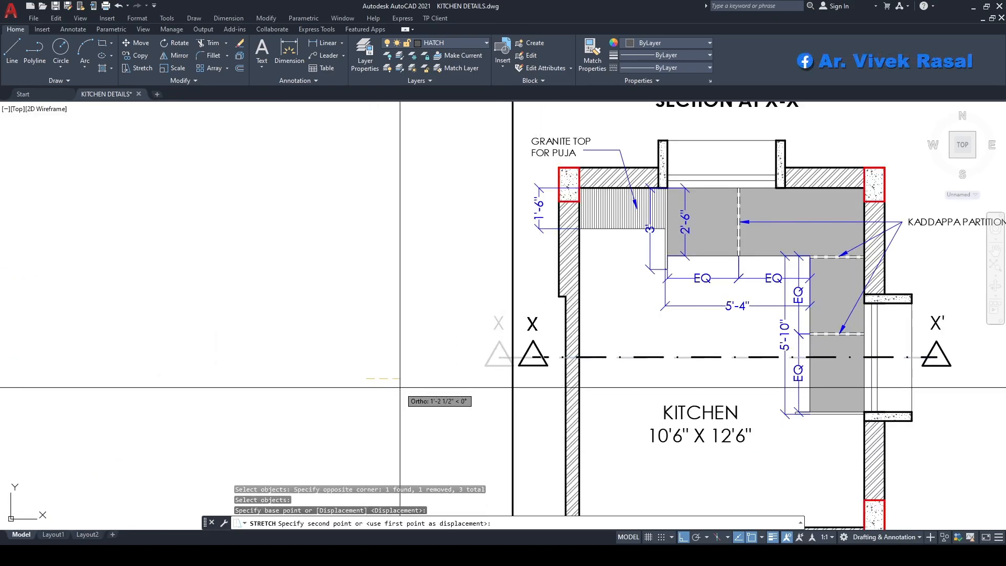
{"action": "left_click", "coordinate": [412, 383]}
{"action": "key", "text": "ctrl+s"}
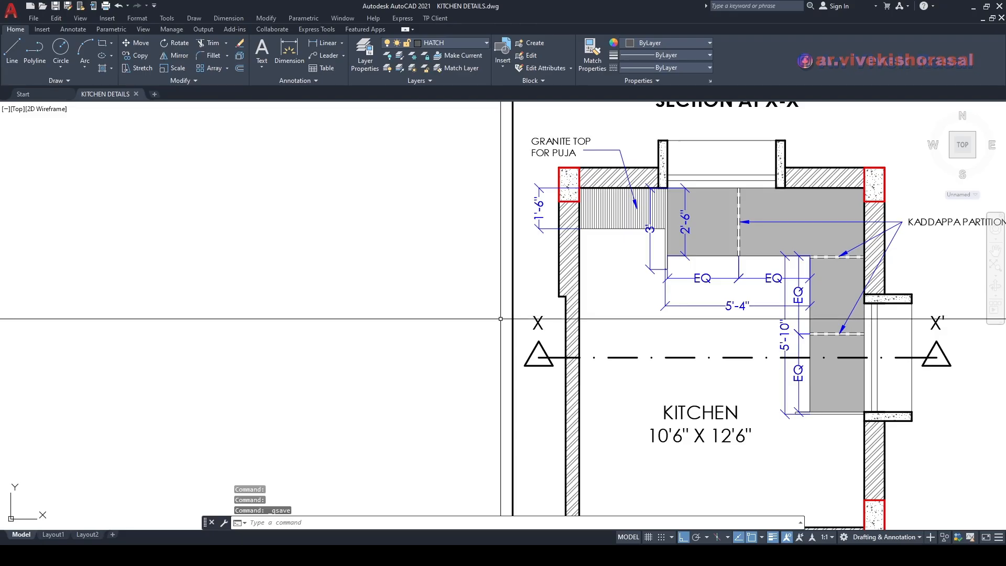
Step: Save the KITCHEN DETAILS drawing again and open STAIRCASE DETAILS.dwg
{"action": "scroll", "coordinate": [605, 281], "scroll_direction": "down", "scroll_amount": 6}
{"action": "scroll", "coordinate": [606, 281], "scroll_direction": "up", "scroll_amount": 2}
{"action": "middle_click_drag", "start_coordinate": [605, 281], "coordinate": [606, 269]}
{"action": "mouse_move", "coordinate": [475, 215]}
{"action": "middle_mouse_down"}
{"action": "mouse_move", "coordinate": [499, 240]}
{"action": "mouse_move", "coordinate": [577, 249]}
{"action": "middle_mouse_up"}
{"action": "mouse_move", "coordinate": [485, 321]}
{"action": "middle_mouse_down"}
{"action": "mouse_move", "coordinate": [617, 207]}
{"action": "mouse_move", "coordinate": [513, 347]}
{"action": "middle_mouse_up"}
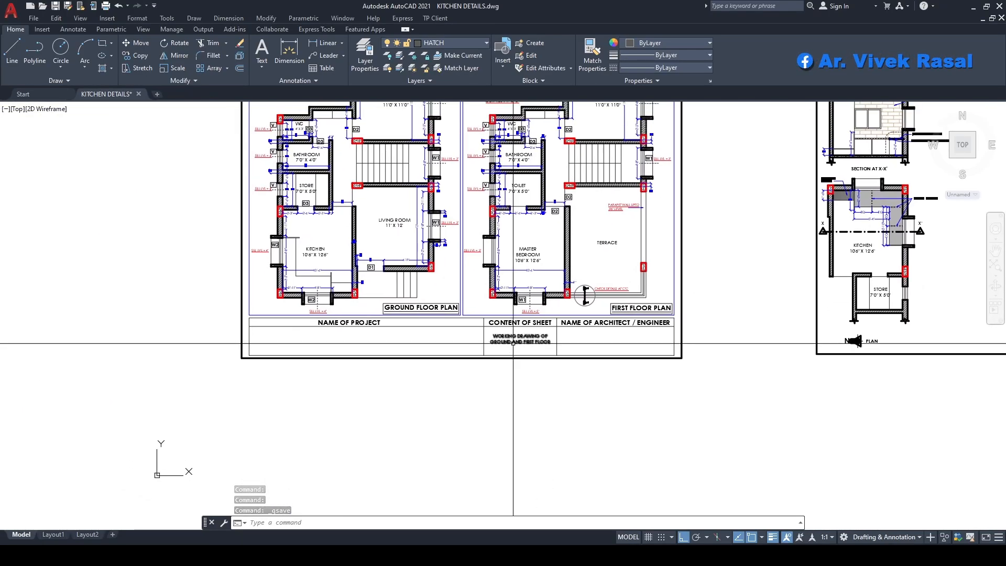
{"action": "key", "text": "ctrl+s"}
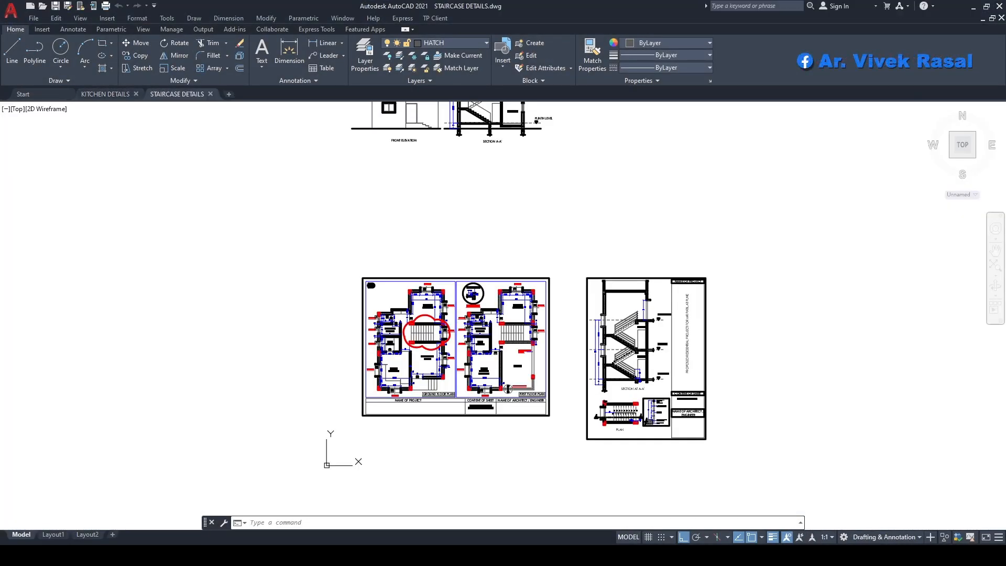
Step: Copy the staircase sheet's vertical title block column to the clipboard with a base point
{"action": "scroll", "coordinate": [685, 168], "scroll_direction": "up", "scroll_amount": 6}
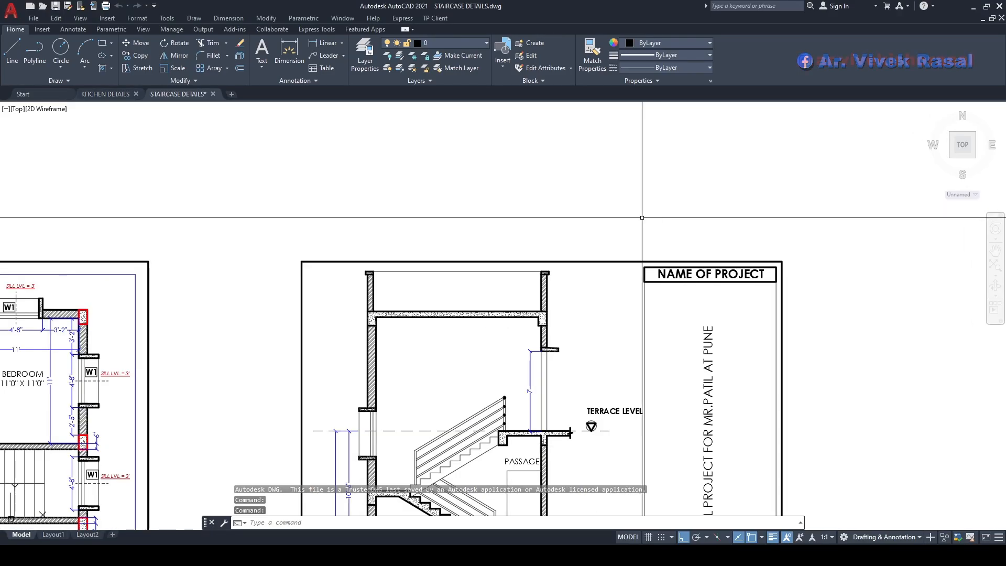
{"action": "left_click", "coordinate": [640, 216]}
{"action": "scroll", "coordinate": [640, 215], "scroll_direction": "down", "scroll_amount": 5}
{"action": "left_click", "coordinate": [681, 391]}
{"action": "right_click", "coordinate": [653, 342]}
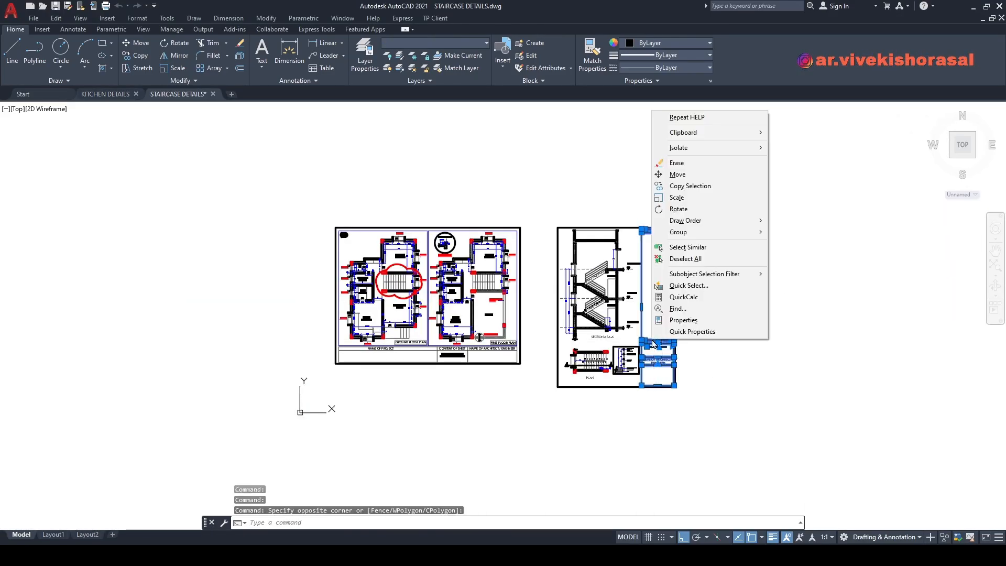
{"action": "mouse_move", "coordinate": [737, 136]}
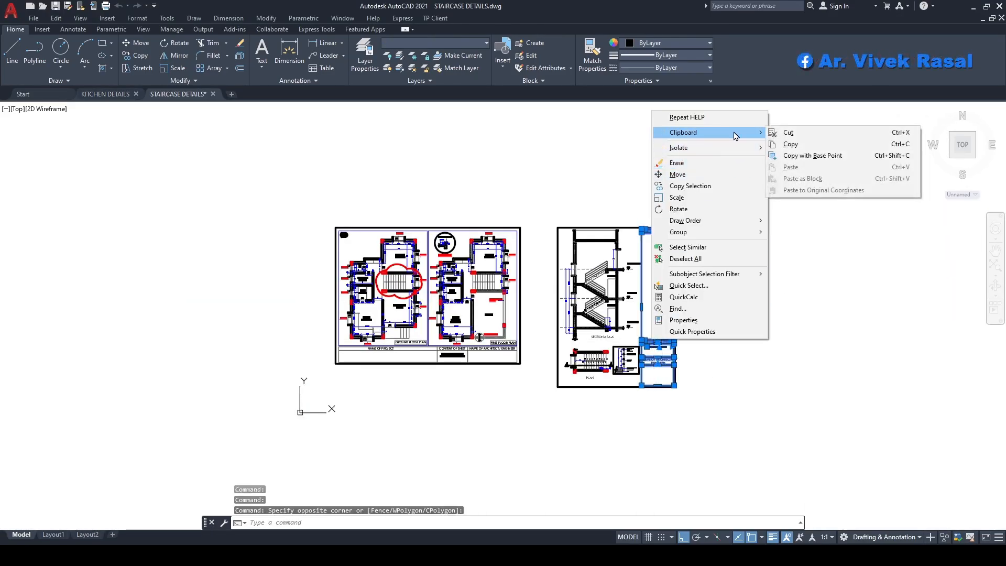
{"action": "left_click", "coordinate": [792, 157]}
{"action": "scroll", "coordinate": [669, 367], "scroll_direction": "up", "scroll_amount": 8}
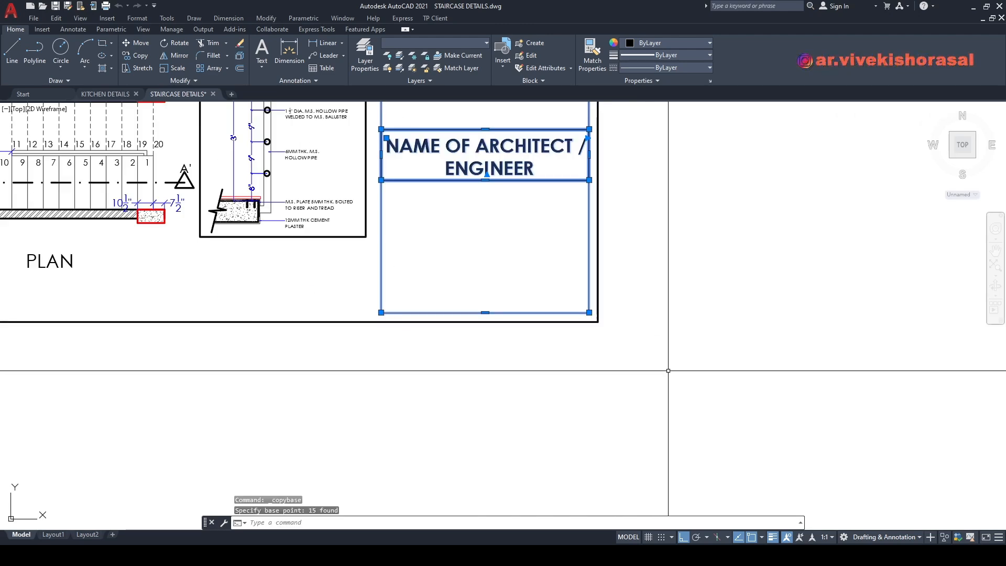
Step: Switch to KITCHEN DETAILS.dwg and paste the copied title block column against the lower-right corner of the portrait border
{"action": "key", "text": "ctrl+Tab"}
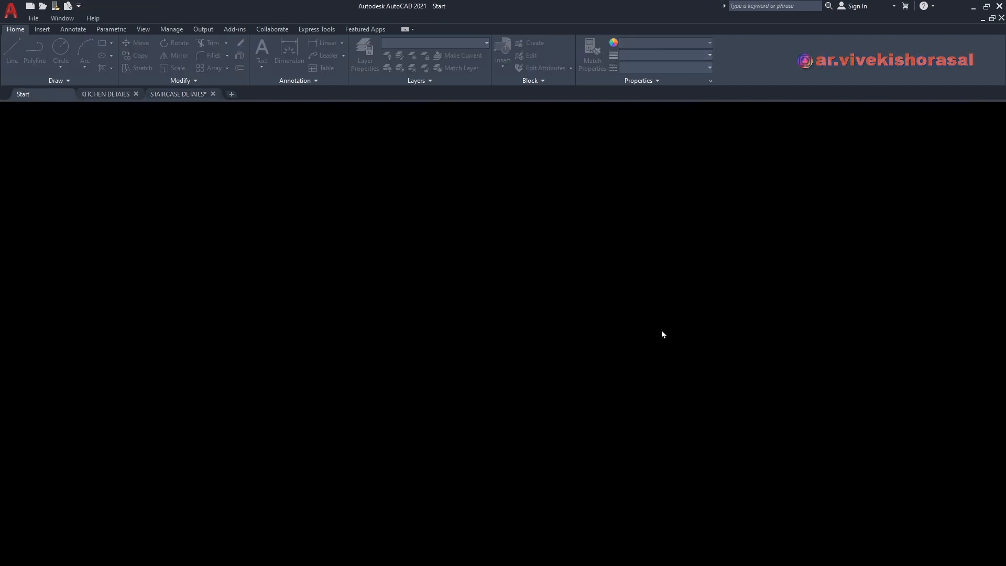
{"action": "key", "text": "ctrl+Tab"}
{"action": "scroll", "coordinate": [786, 276], "scroll_direction": "down", "scroll_amount": 5}
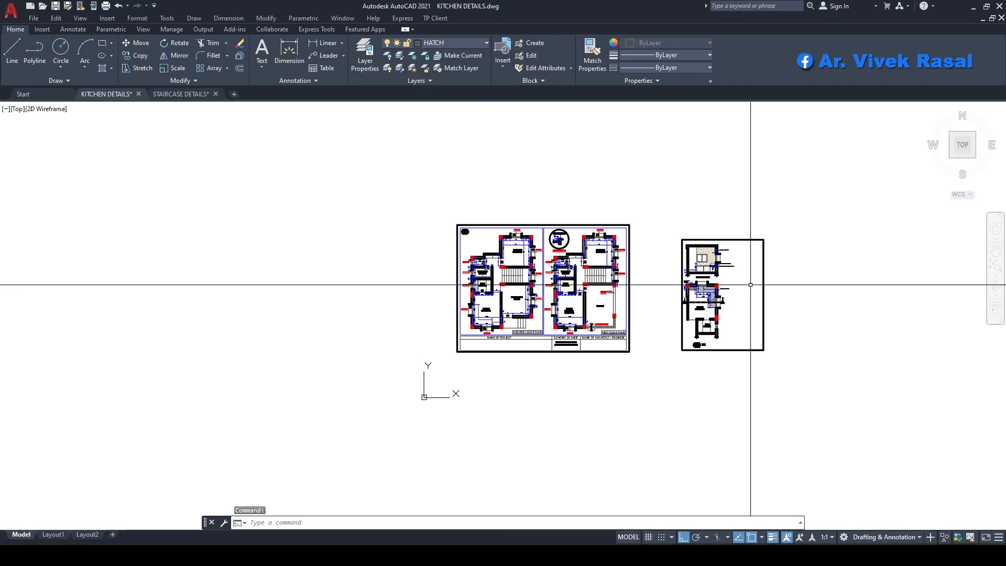
{"action": "key", "text": "ctrl+v"}
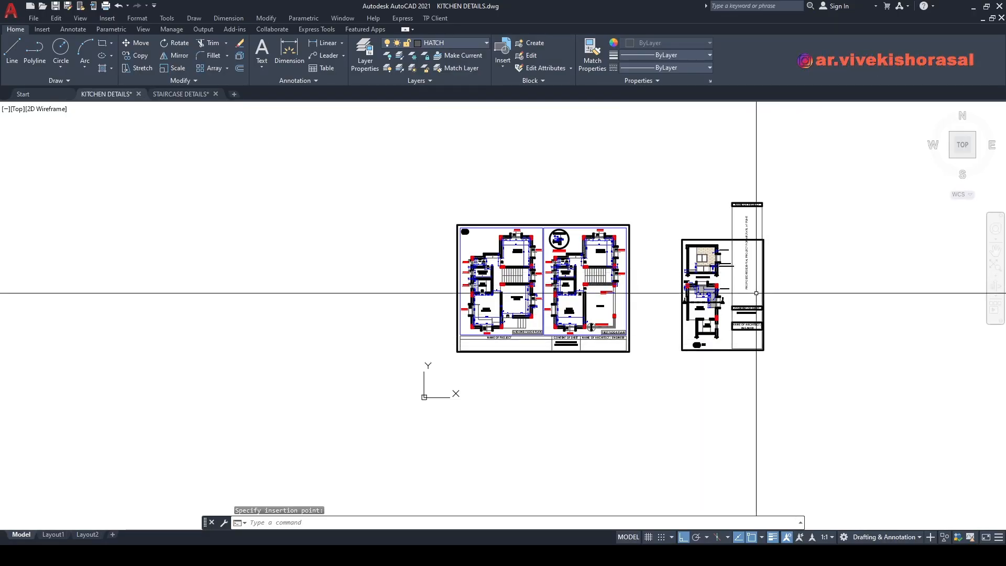
{"action": "scroll", "coordinate": [759, 236], "scroll_direction": "up", "scroll_amount": 4}
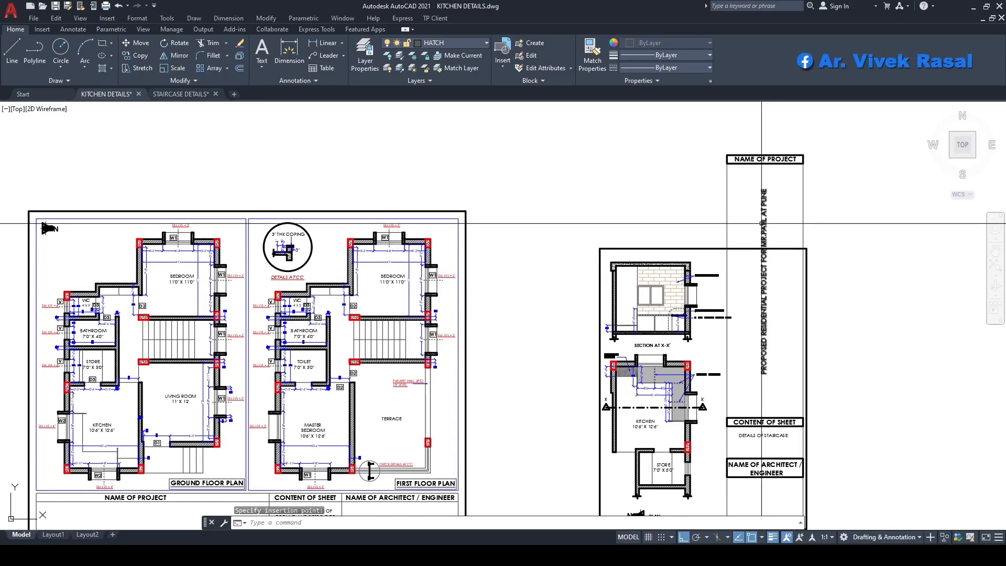
{"action": "double_click", "coordinate": [762, 280]}
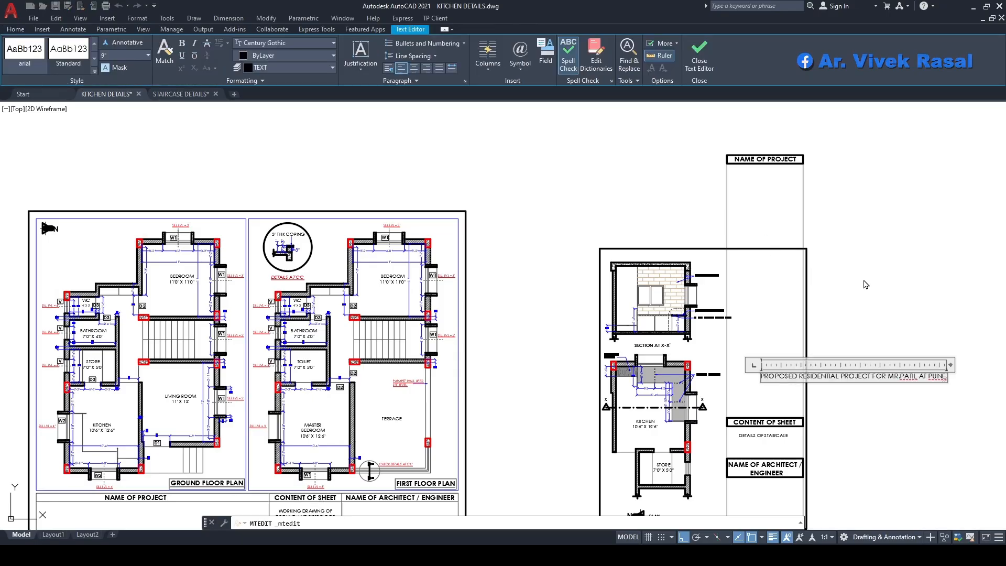
{"action": "left_click", "coordinate": [865, 285]}
{"action": "scroll", "coordinate": [733, 293], "scroll_direction": "down", "scroll_amount": 5}
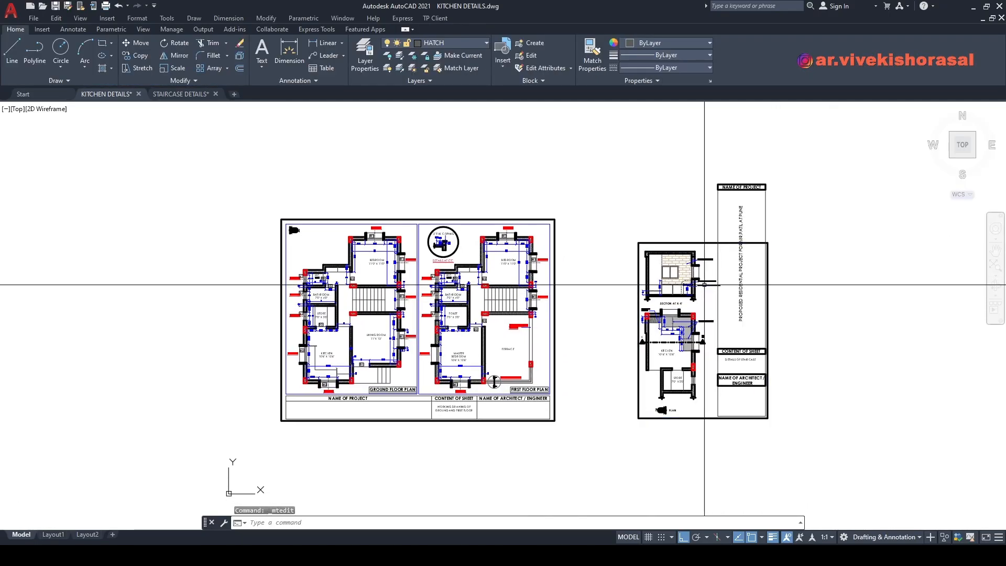
Step: Scale the title block column down from its lower-right corner, using its full height as the reference length
{"action": "scroll", "coordinate": [704, 284], "scroll_direction": "up", "scroll_amount": 4}
{"action": "type", "text": "sc"}
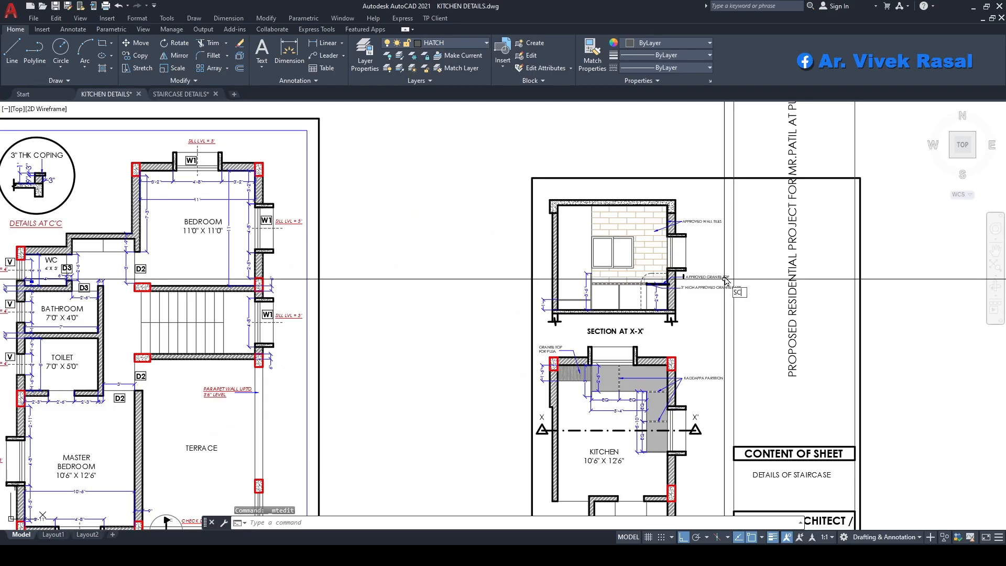
{"action": "key", "text": "Return"}
{"action": "scroll", "coordinate": [721, 283], "scroll_direction": "down", "scroll_amount": 5}
{"action": "scroll", "coordinate": [733, 147], "scroll_direction": "up", "scroll_amount": 5}
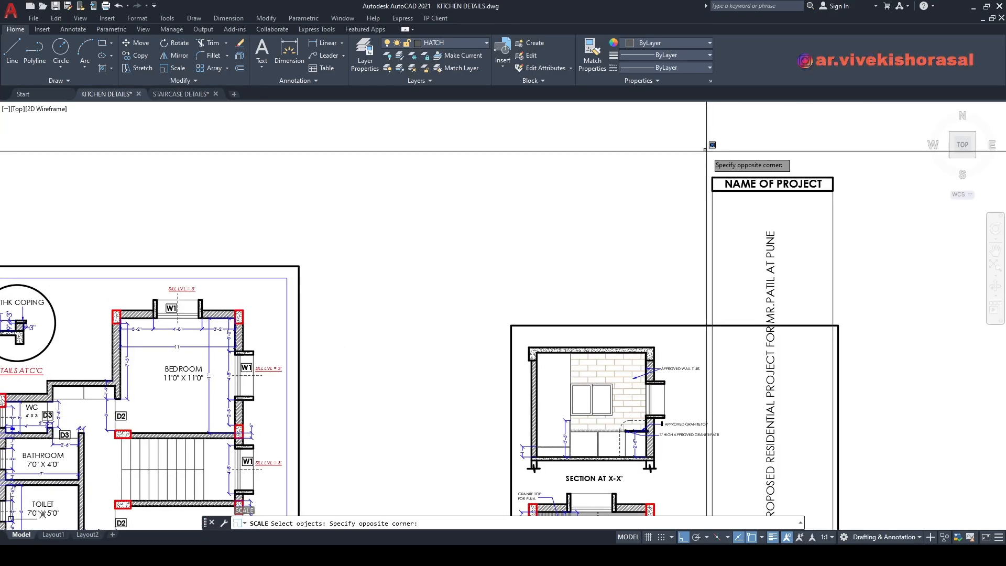
{"action": "scroll", "coordinate": [793, 438], "scroll_direction": "down", "scroll_amount": 2}
{"action": "scroll", "coordinate": [749, 407], "scroll_direction": "up", "scroll_amount": 6}
{"action": "left_click", "coordinate": [749, 385]}
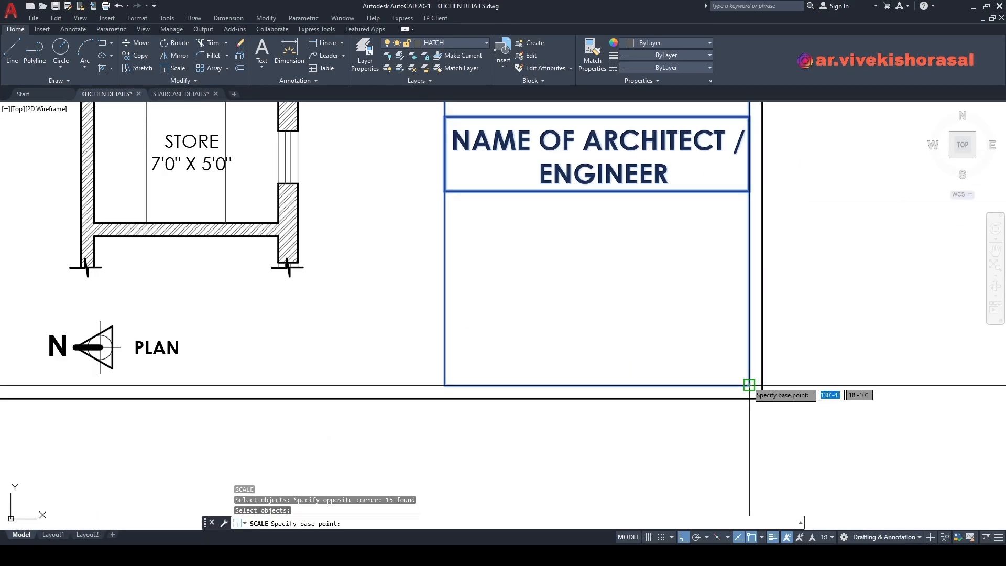
{"action": "left_click", "coordinate": [749, 386]}
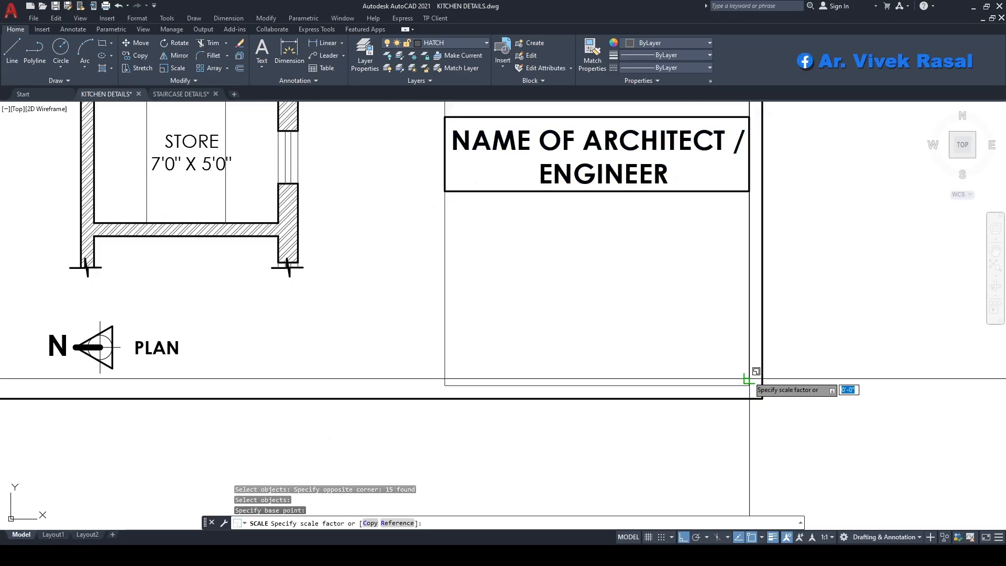
{"action": "type", "text": "R"}
{"action": "key", "text": "Return"}
{"action": "left_click", "coordinate": [750, 385]}
{"action": "scroll", "coordinate": [750, 388], "scroll_direction": "down", "scroll_amount": 3}
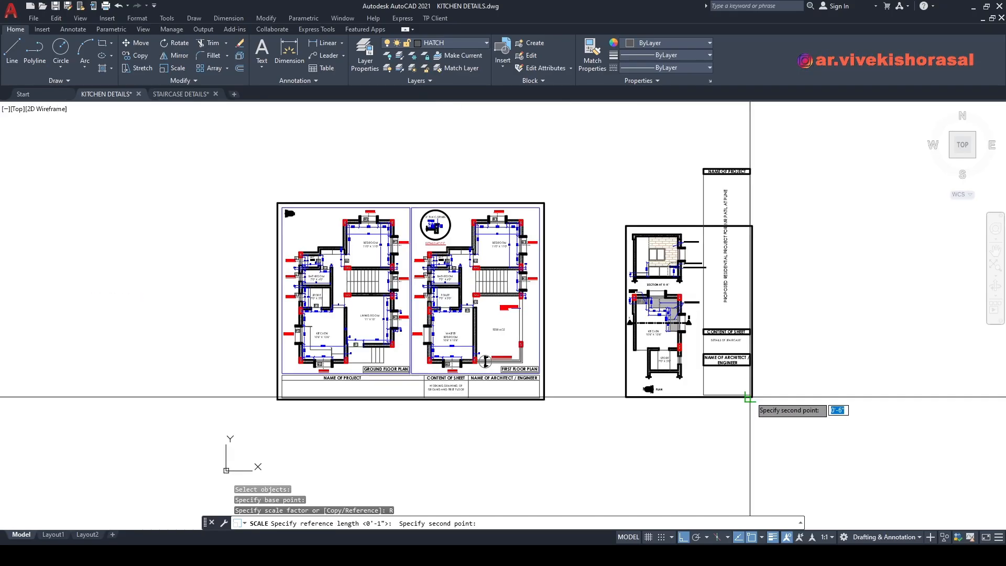
{"action": "scroll", "coordinate": [755, 165], "scroll_direction": "up", "scroll_amount": 6}
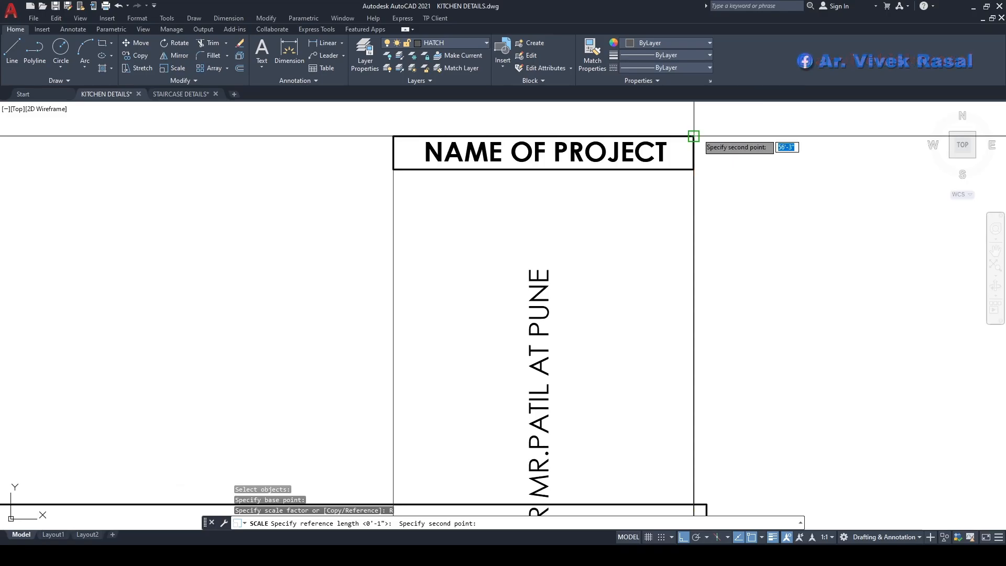
{"action": "left_click", "coordinate": [694, 136]}
{"action": "scroll", "coordinate": [696, 139], "scroll_direction": "down", "scroll_amount": 4}
{"action": "left_click", "coordinate": [714, 209]}
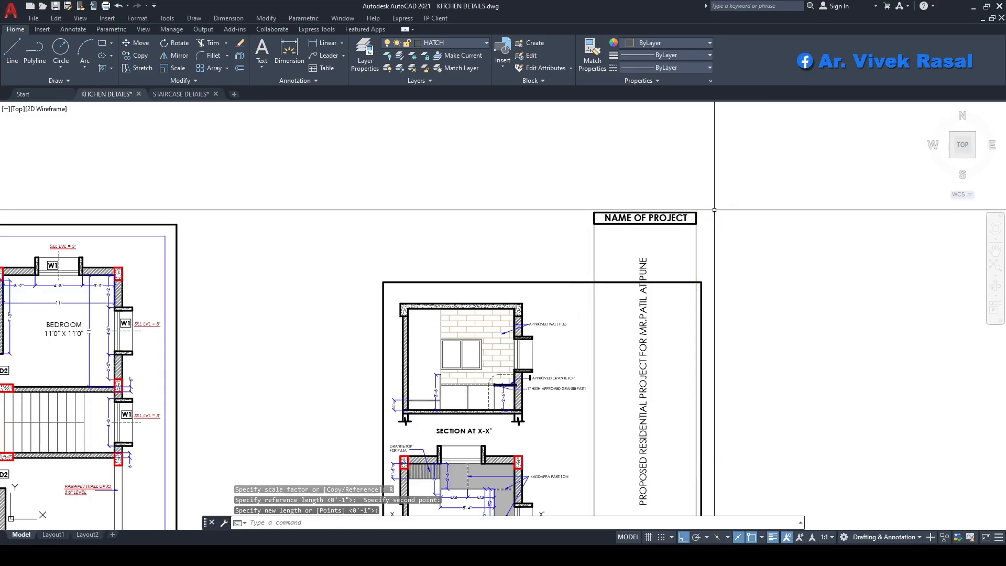
Step: Offset the portrait border inward by the gap between the title block column and the border's edge
{"action": "middle_click_drag", "start_coordinate": [714, 214], "coordinate": [703, 266]}
{"action": "type", "text": "P"}
{"action": "key", "text": "Return"}
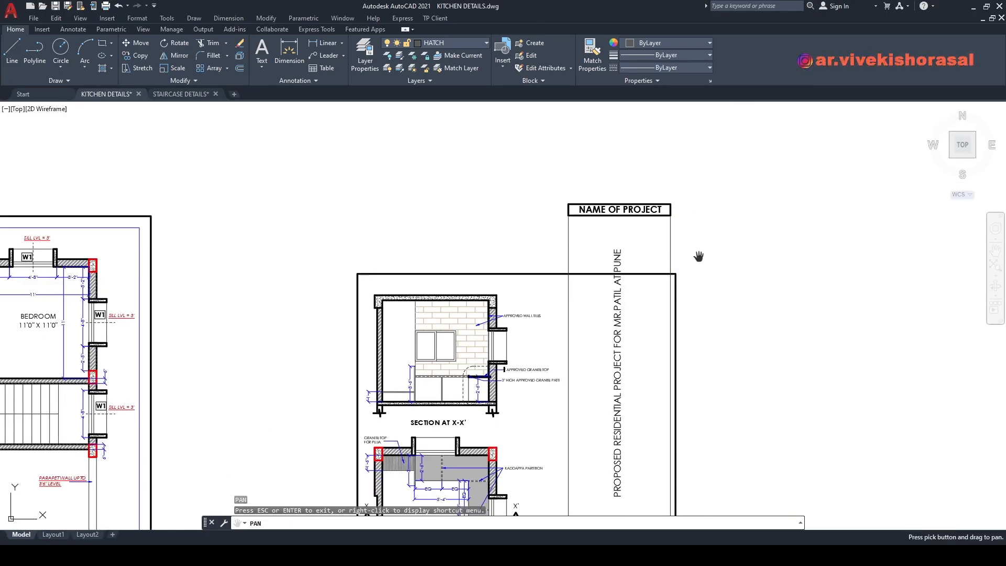
{"action": "key", "text": "Escape"}
{"action": "type", "text": "O"}
{"action": "key", "text": "Return"}
{"action": "scroll", "coordinate": [700, 264], "scroll_direction": "up", "scroll_amount": 4}
{"action": "left_click", "coordinate": [634, 288]}
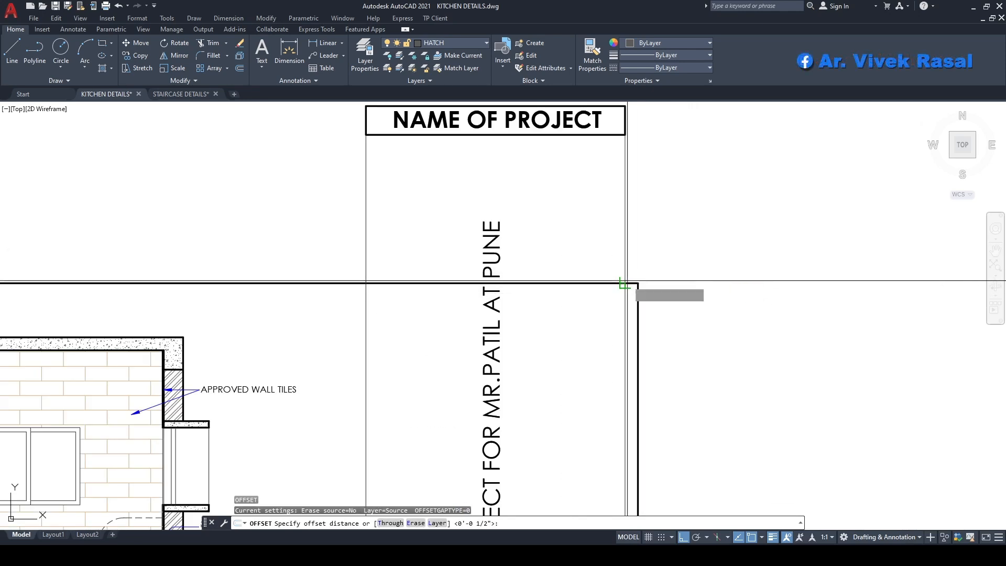
{"action": "left_click", "coordinate": [628, 288]}
{"action": "scroll", "coordinate": [628, 286], "scroll_direction": "down", "scroll_amount": 3}
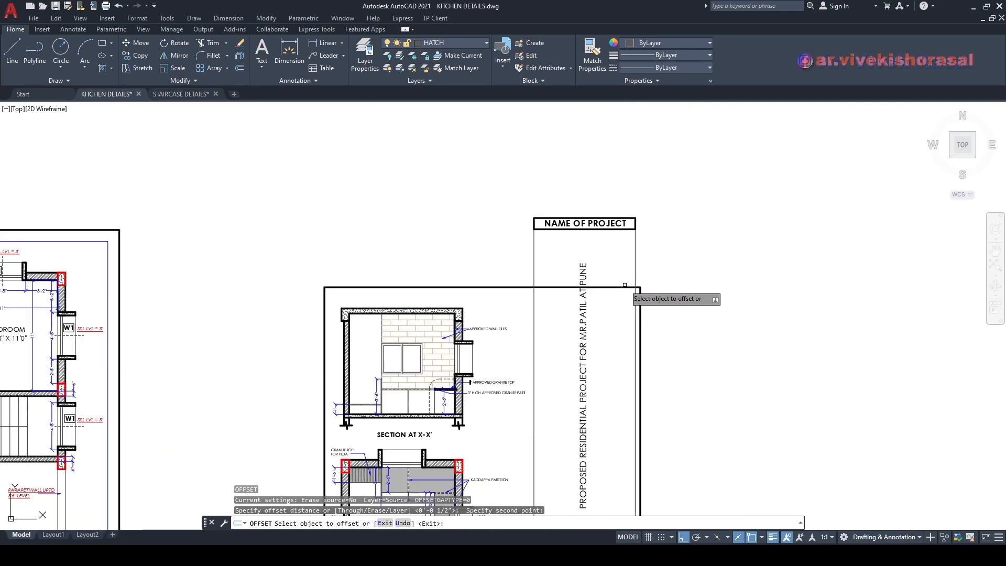
{"action": "left_click", "coordinate": [624, 286]}
{"action": "left_click", "coordinate": [636, 314]}
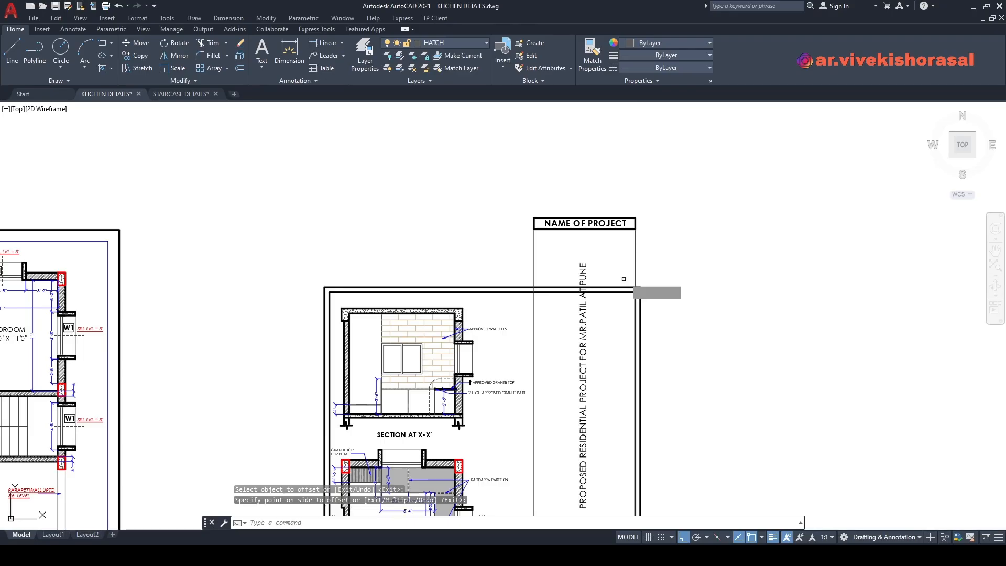
Step: Stretch the top of the title block column down to the inner border's upper-right corner
{"action": "type", "text": "s"}
{"action": "key", "text": "Return"}
{"action": "left_click", "coordinate": [674, 188]}
{"action": "left_click", "coordinate": [519, 238]}
{"action": "key", "text": "Return"}
{"action": "scroll", "coordinate": [634, 214], "scroll_direction": "up", "scroll_amount": 2}
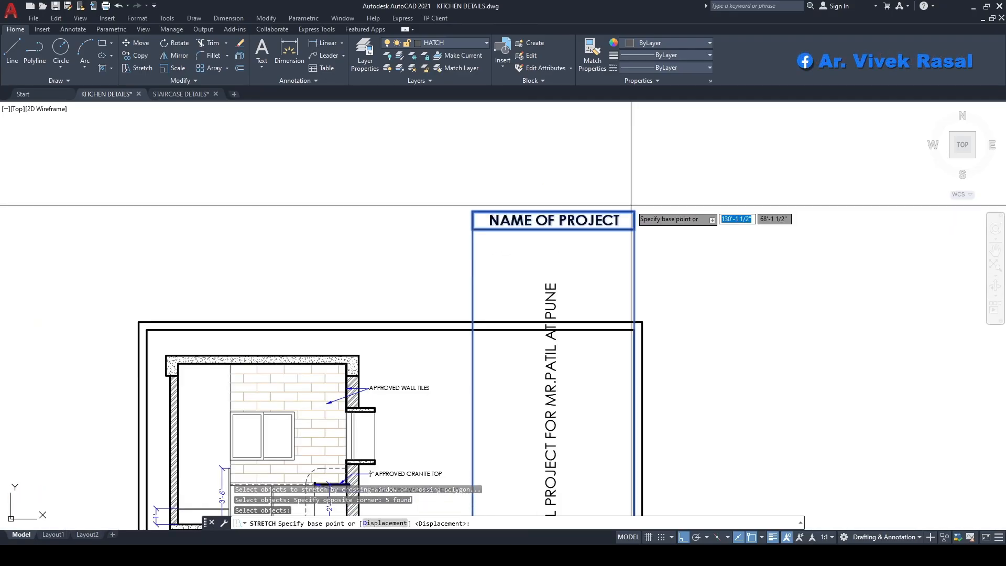
{"action": "left_click", "coordinate": [633, 212]}
{"action": "left_click", "coordinate": [635, 329]}
Step: Move the vertical project description text down about 4'-9" so it sits below the NAME OF PROJECT heading
{"action": "middle_click_drag", "start_coordinate": [601, 405], "coordinate": [628, 213]}
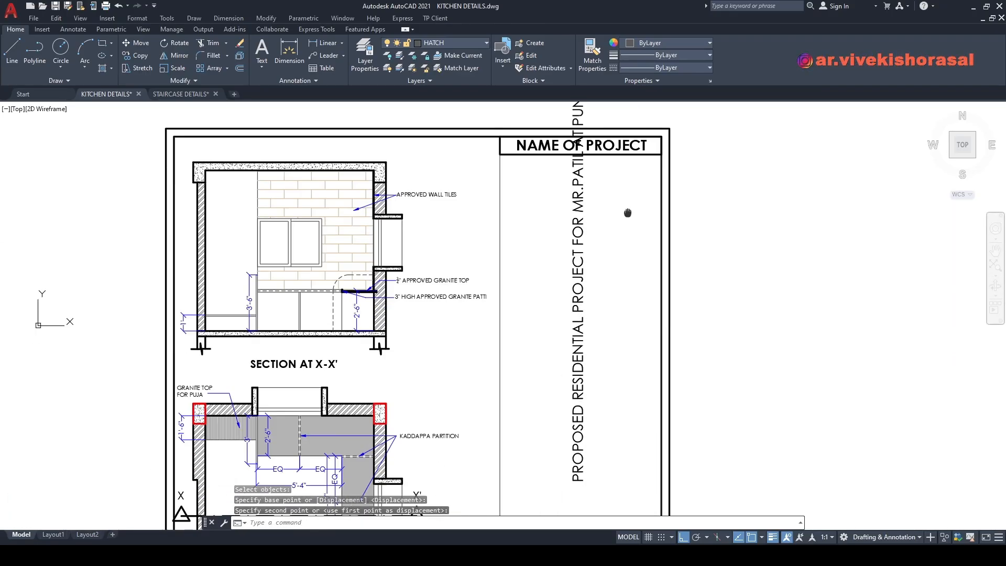
{"action": "scroll", "coordinate": [602, 189], "scroll_direction": "down", "scroll_amount": 4}
{"action": "type", "text": "m"}
{"action": "key", "text": "Return"}
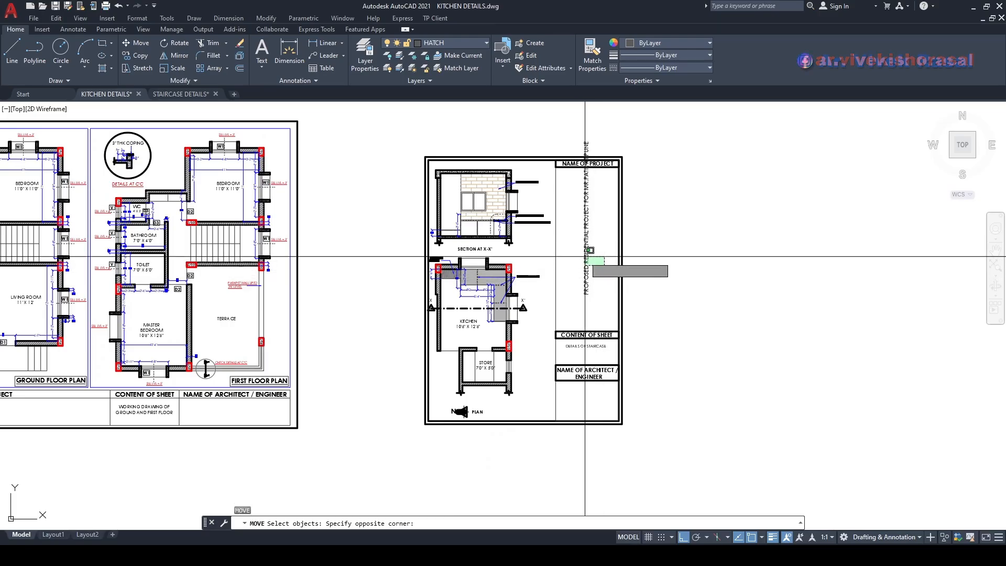
{"action": "left_click", "coordinate": [584, 257]}
{"action": "key", "text": "Return"}
{"action": "left_click", "coordinate": [658, 212]}
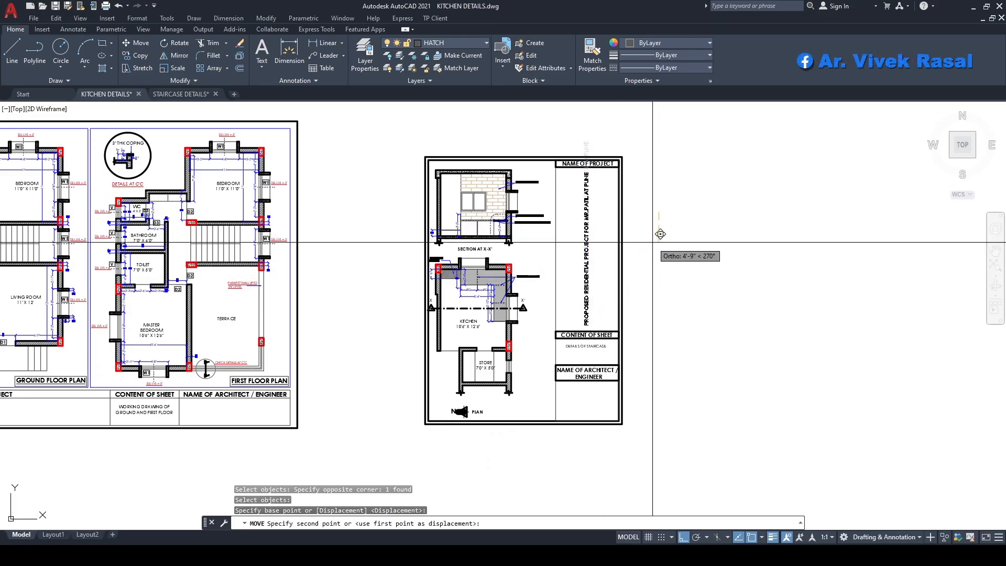
{"action": "left_click", "coordinate": [661, 234]}
Step: Set the height of the vertical project description text to 6"
{"action": "scroll", "coordinate": [524, 220], "scroll_direction": "up", "scroll_amount": 3}
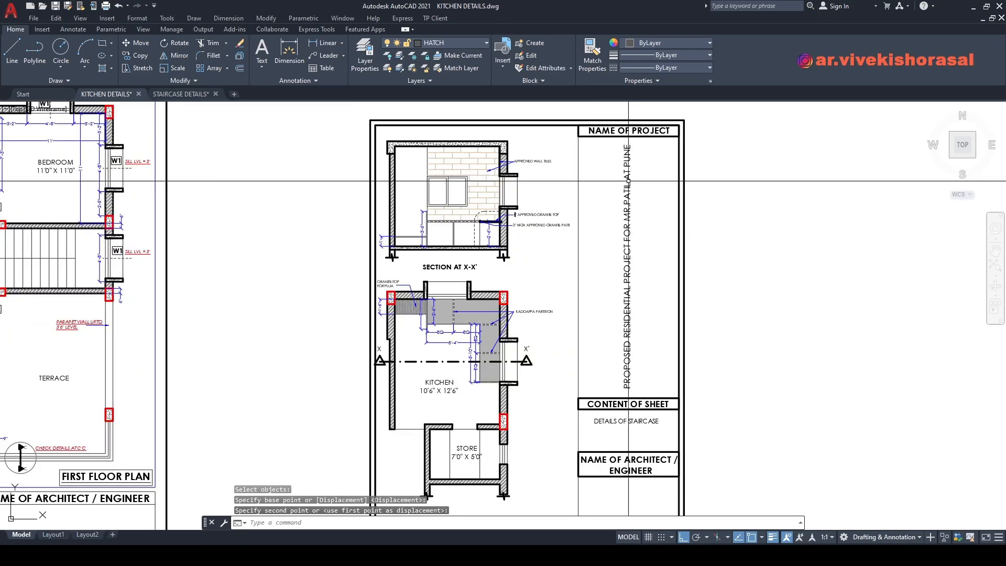
{"action": "double_click", "coordinate": [629, 181]}
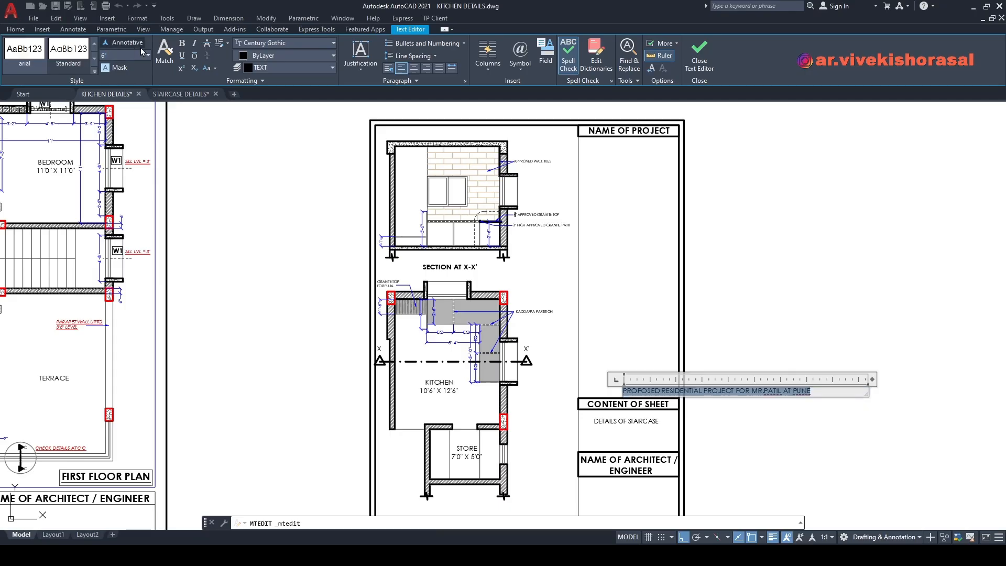
{"action": "left_click", "coordinate": [741, 209]}
Step: Move the vertical project description text slightly up to centre it between the NAME OF PROJECT and CONTENT OF SHEET headings
{"action": "middle_click_drag", "start_coordinate": [631, 312], "coordinate": [568, 286]}
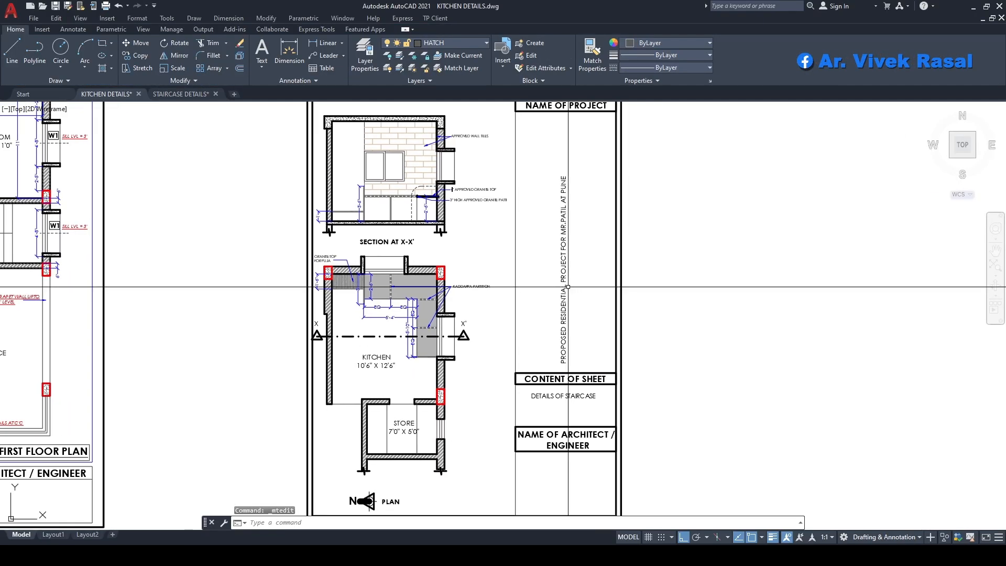
{"action": "left_click", "coordinate": [582, 305]}
{"action": "left_click", "coordinate": [587, 307]}
{"action": "left_click", "coordinate": [562, 274]}
{"action": "key", "text": "space"}
{"action": "left_click", "coordinate": [669, 330]}
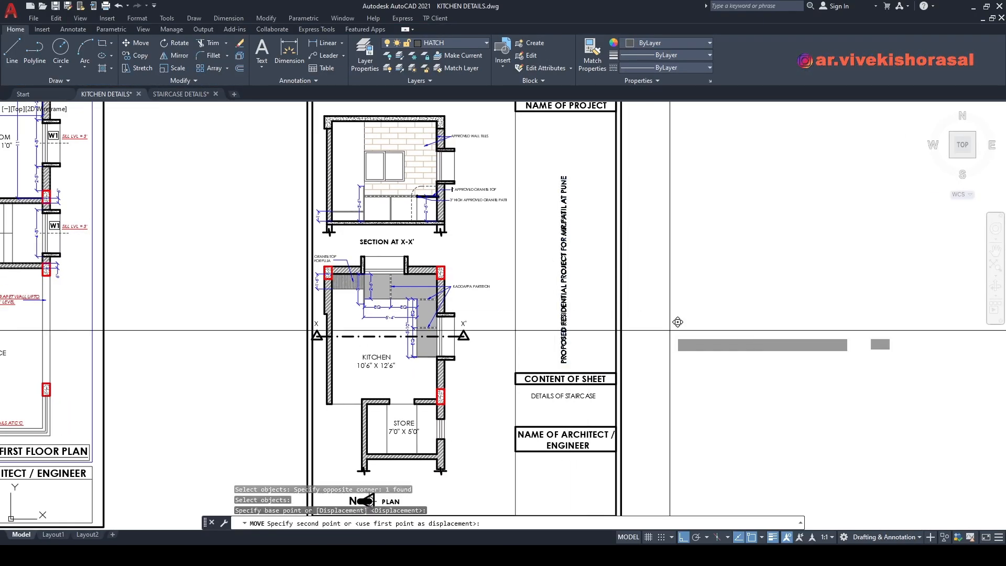
{"action": "left_click", "coordinate": [665, 308]}
Step: Change the text under CONTENT OF SHEET to DETAILS OF KITCHEN and save the drawing
{"action": "scroll", "coordinate": [618, 387], "scroll_direction": "down", "scroll_amount": 2}
{"action": "middle_click_drag", "start_coordinate": [618, 387], "coordinate": [634, 333]}
{"action": "scroll", "coordinate": [598, 376], "scroll_direction": "up", "scroll_amount": 2}
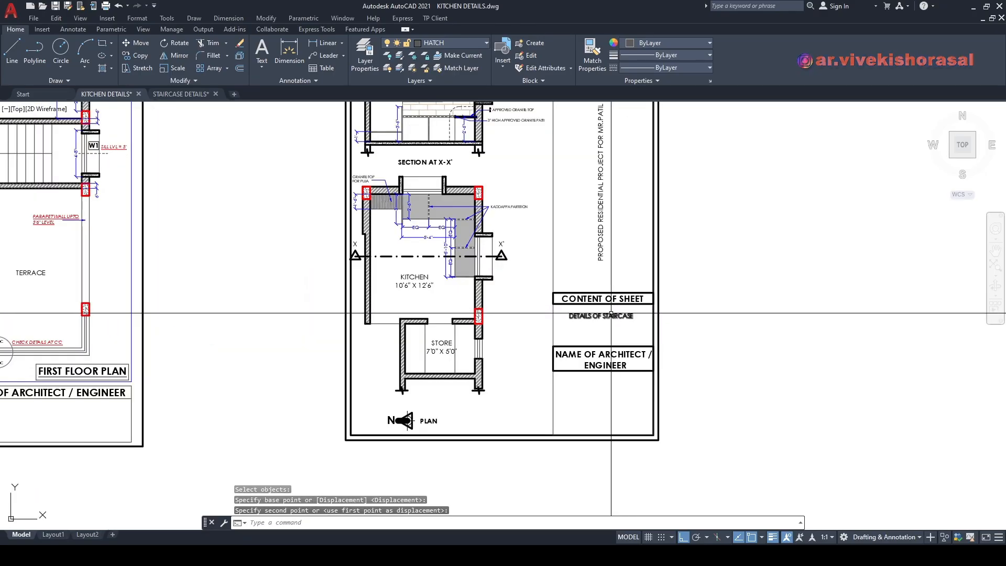
{"action": "double_click", "coordinate": [597, 316]}
{"action": "scroll", "coordinate": [597, 316], "scroll_direction": "up", "scroll_amount": 4}
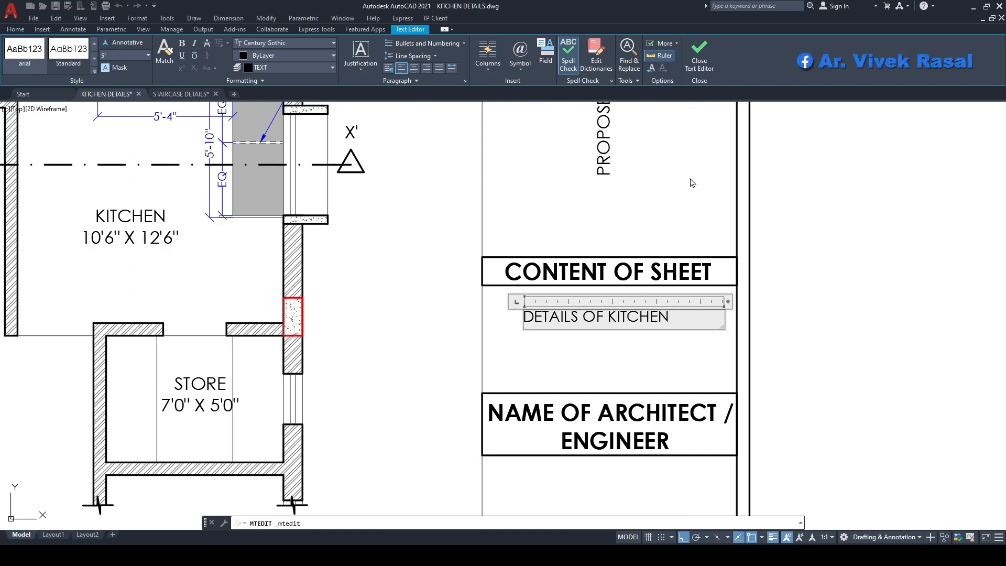
{"action": "key", "text": "Escape"}
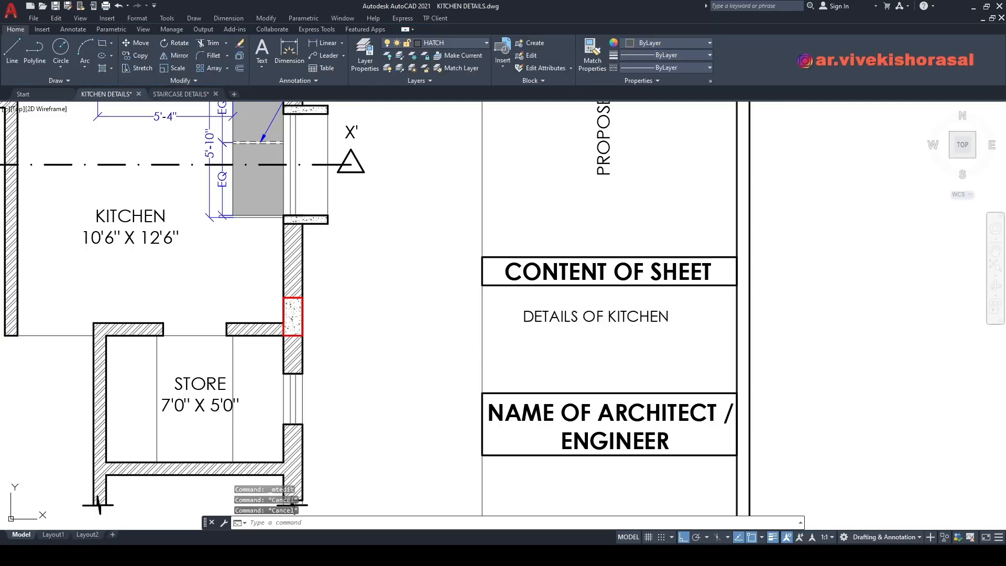
{"action": "scroll", "coordinate": [709, 318], "scroll_direction": "down", "scroll_amount": 6}
{"action": "key", "text": "ctrl+s"}
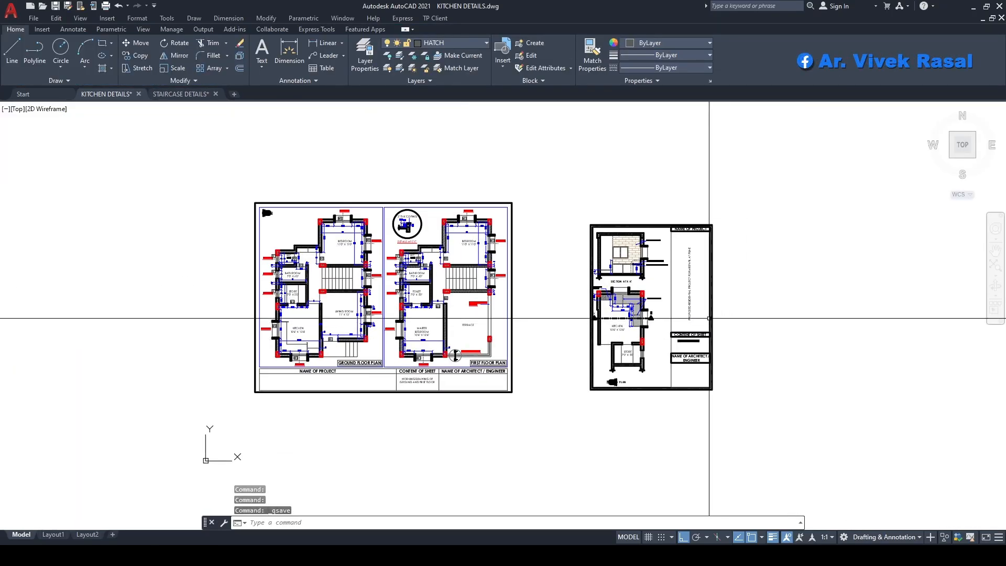
Step: Review the kitchen section, plan and title block on the bordered detail sheet
{"action": "scroll", "coordinate": [709, 318], "scroll_direction": "up", "scroll_amount": 3}
{"action": "scroll", "coordinate": [631, 250], "scroll_direction": "up", "scroll_amount": 3}
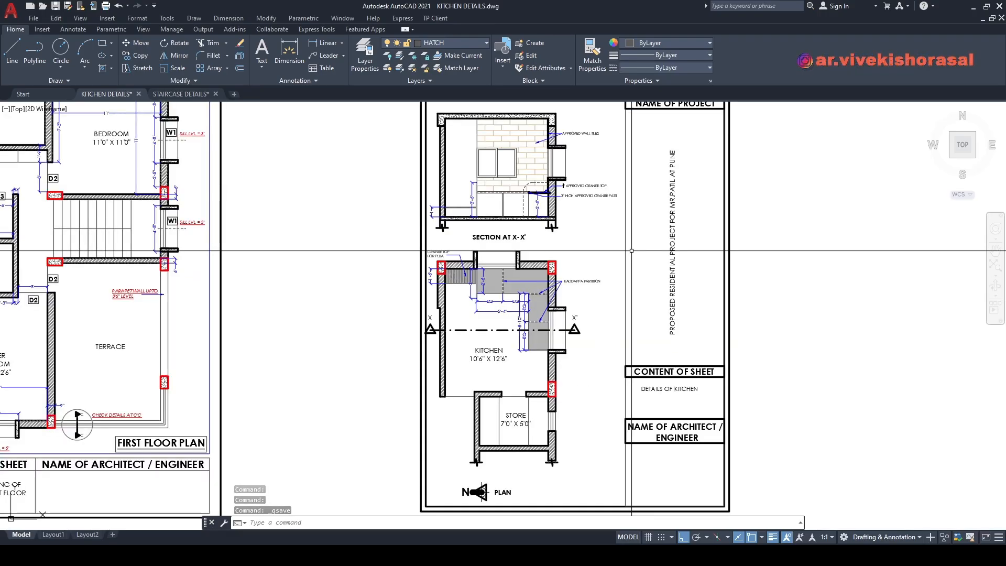
{"action": "mouse_move", "coordinate": [631, 251]}
{"action": "middle_mouse_down"}
{"action": "mouse_move", "coordinate": [681, 282]}
{"action": "mouse_move", "coordinate": [738, 209]}
{"action": "mouse_move", "coordinate": [752, 234]}
{"action": "middle_mouse_up"}
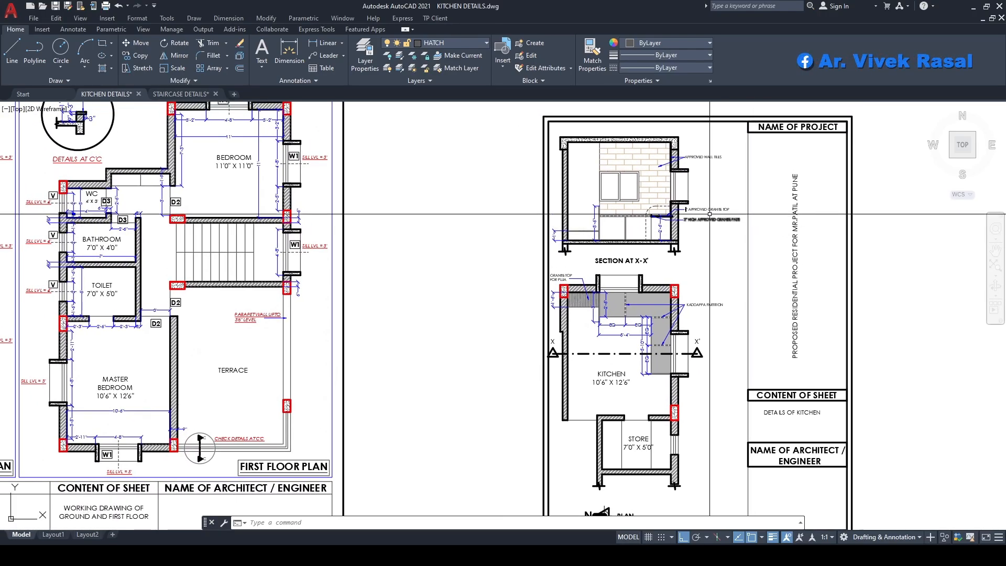
{"action": "scroll", "coordinate": [709, 214], "scroll_direction": "up", "scroll_amount": 4}
{"action": "middle_click_drag", "start_coordinate": [710, 214], "coordinate": [730, 164]}
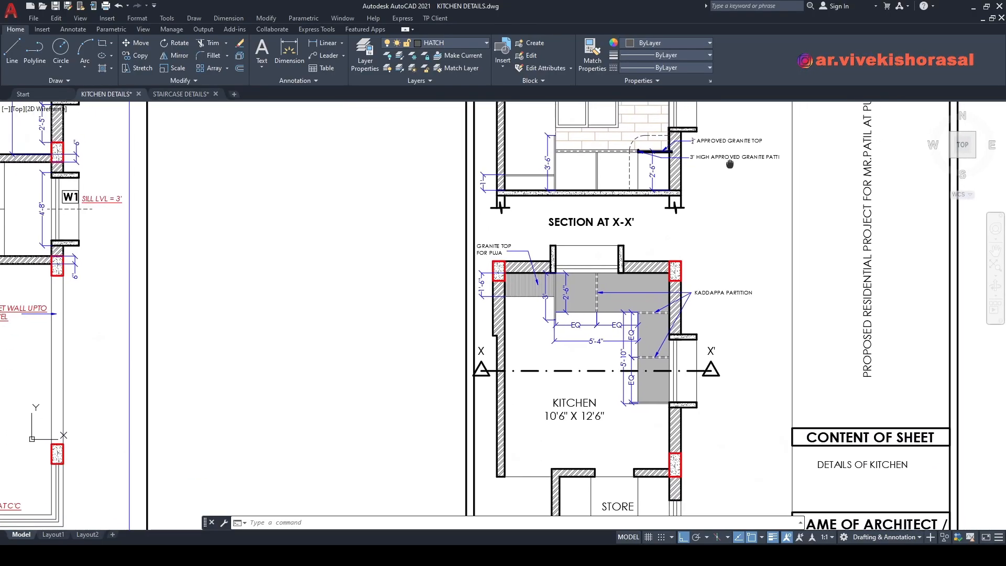
{"action": "scroll", "coordinate": [730, 164], "scroll_direction": "down", "scroll_amount": 3}
{"action": "scroll", "coordinate": [687, 314], "scroll_direction": "up", "scroll_amount": 1}
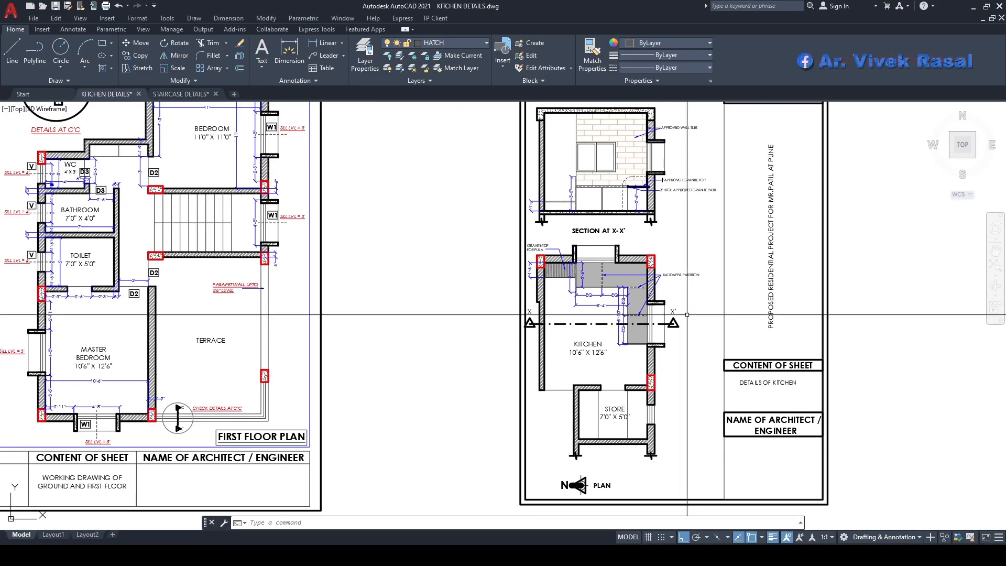
{"action": "scroll", "coordinate": [687, 314], "scroll_direction": "down", "scroll_amount": 2}
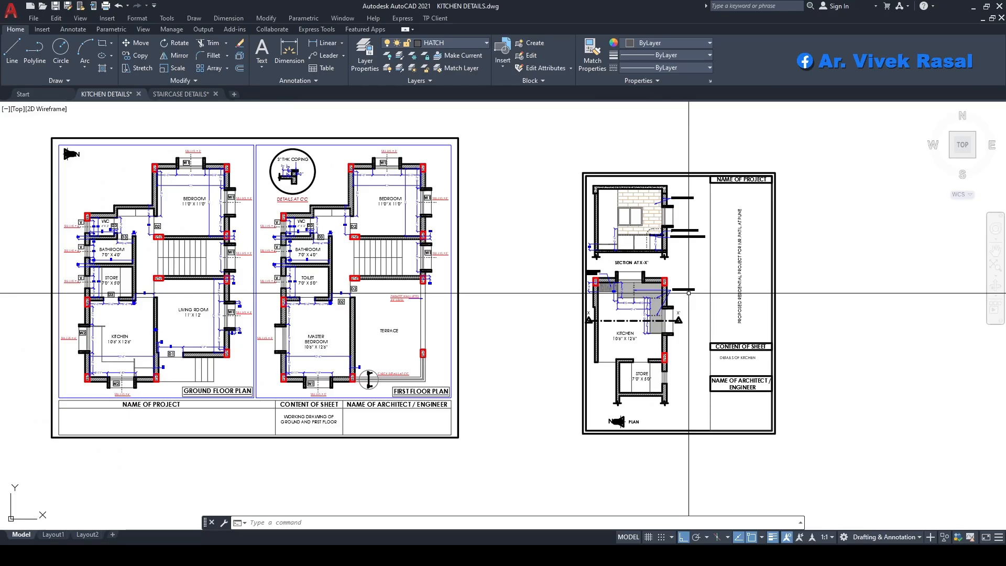